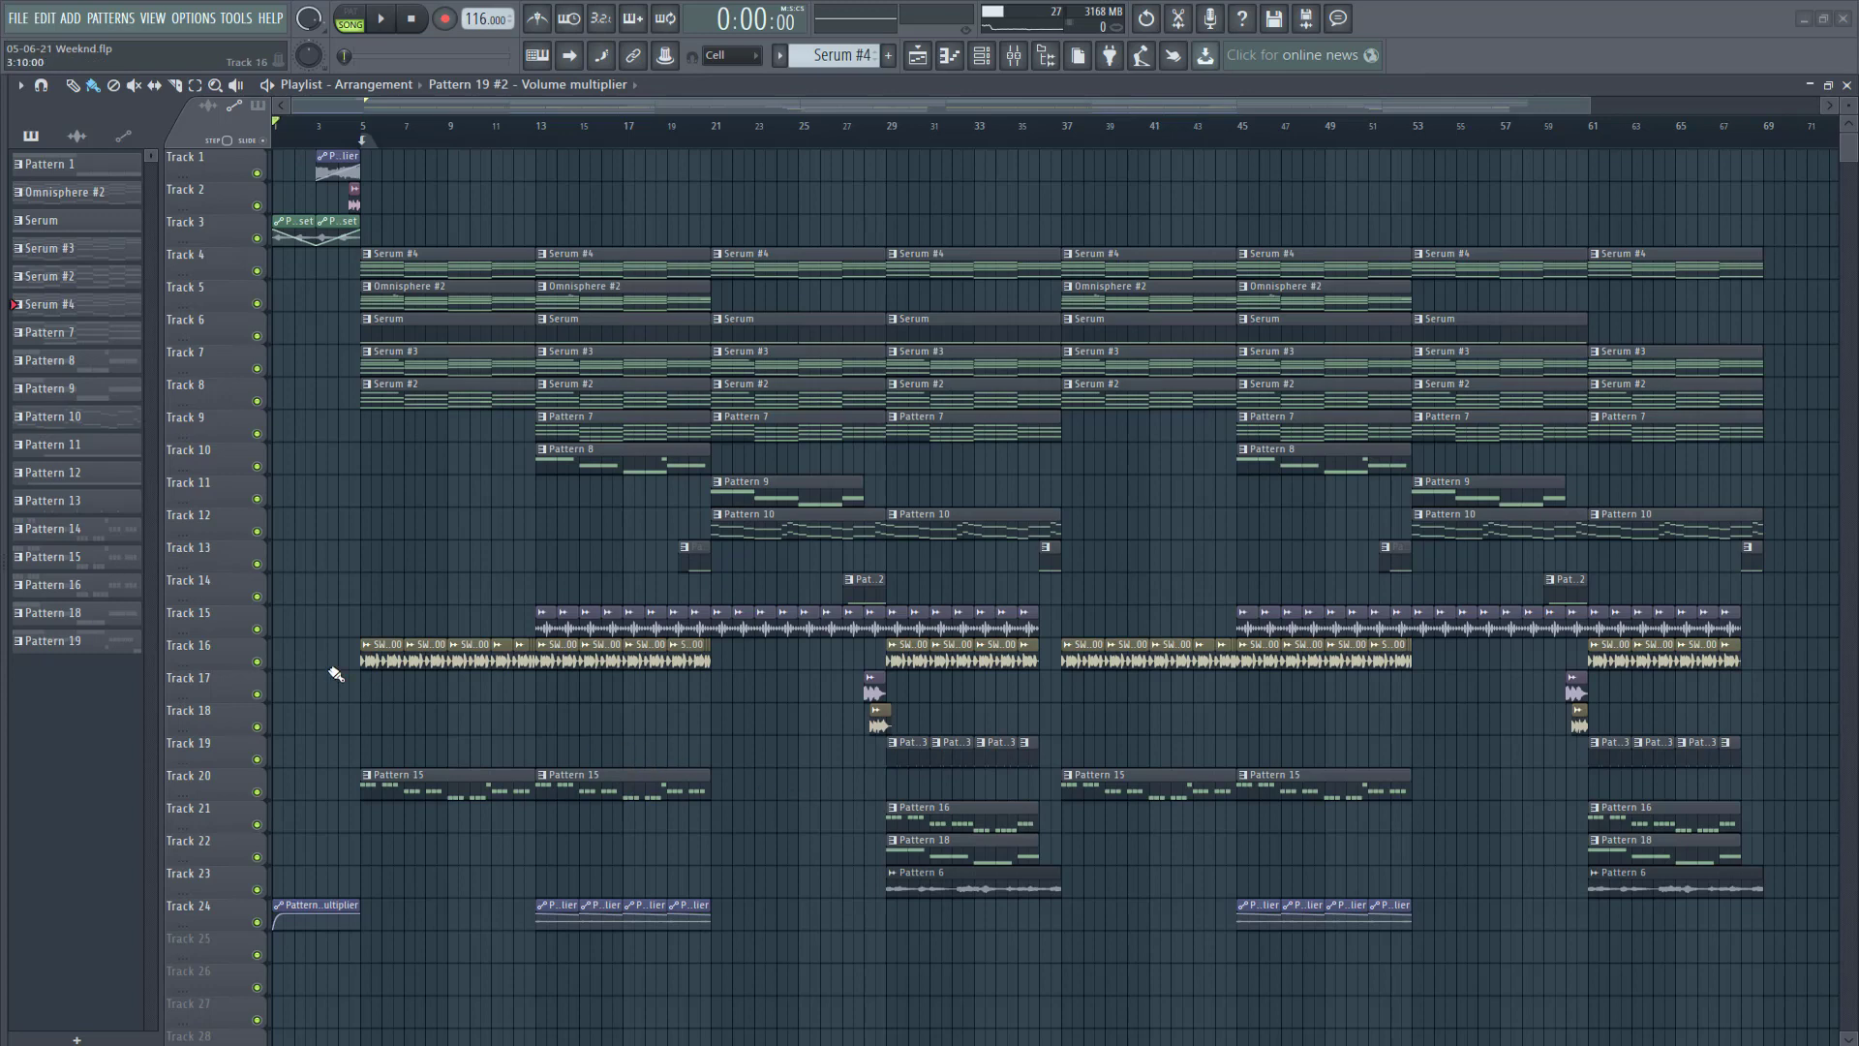
Step: Highlight the drum clips on tracks 15 and 16 and the audio clips at bar 28 on tracks 17 and 18, and start playback
left_click_drag(377, 627, 1777, 649)
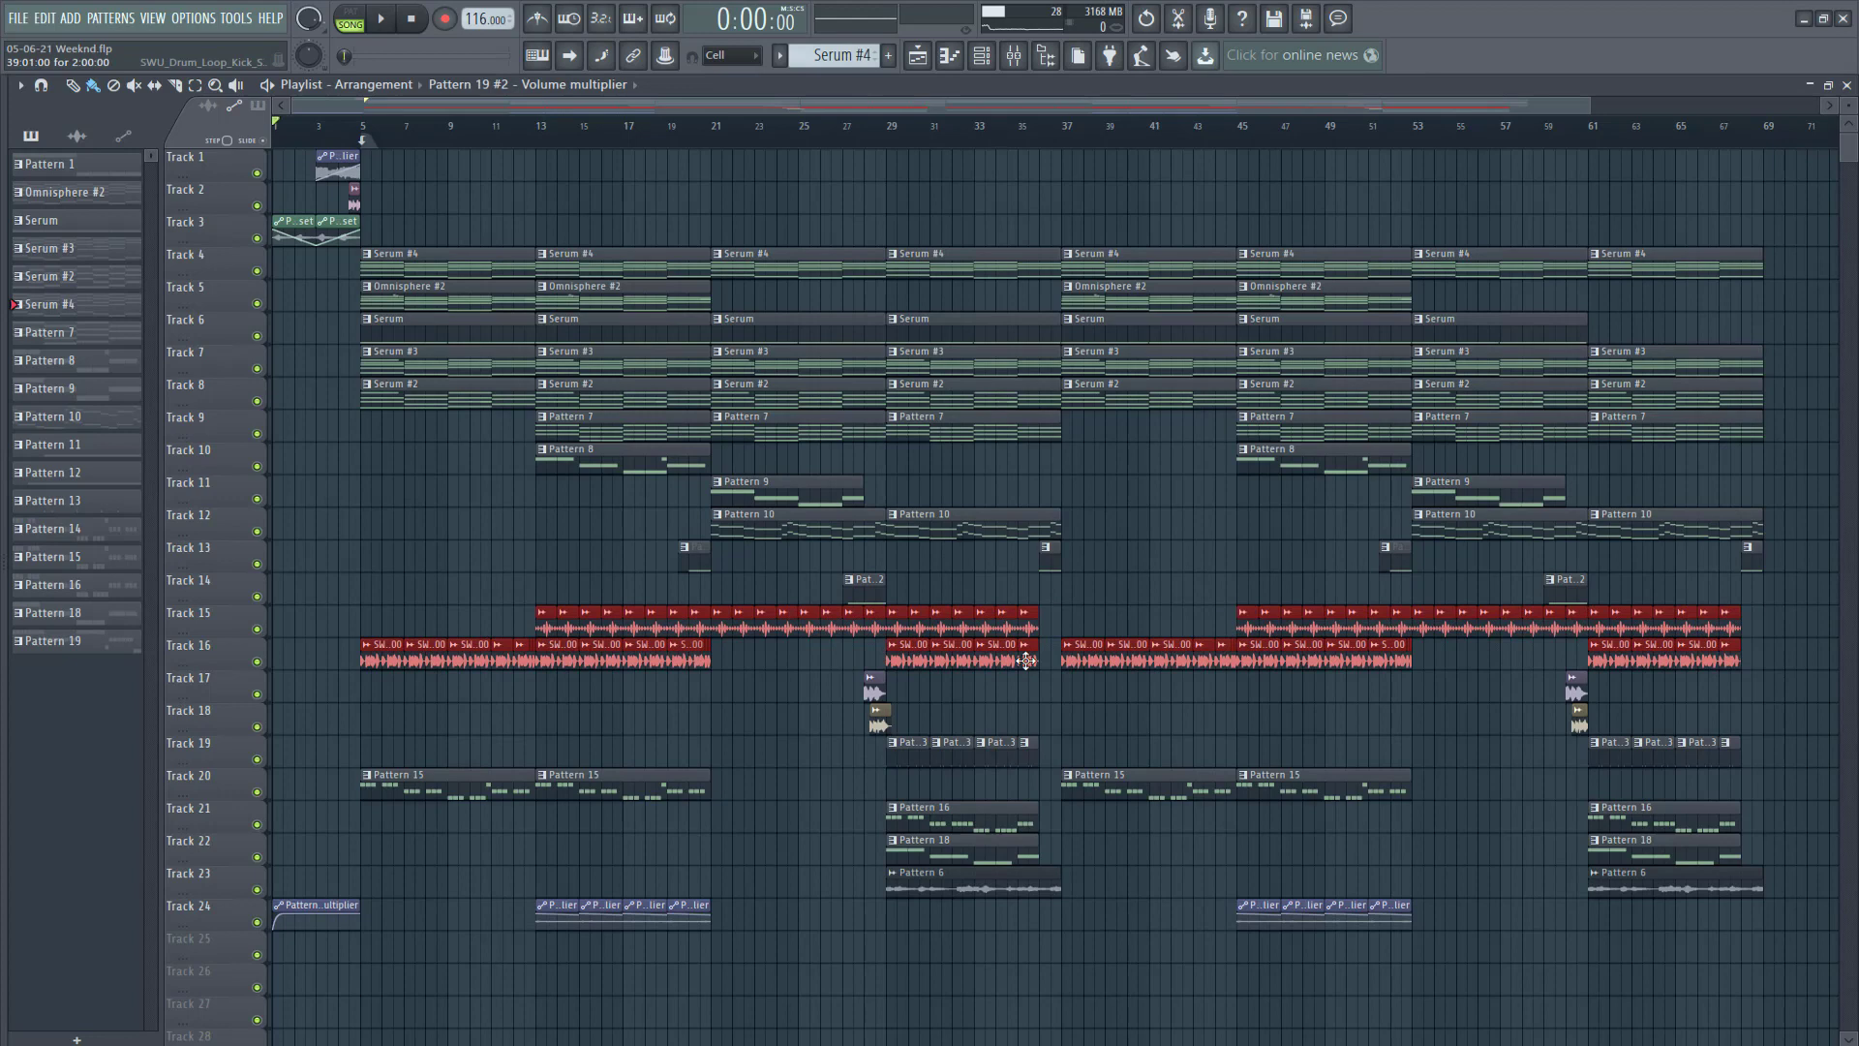
left_click(868, 684)
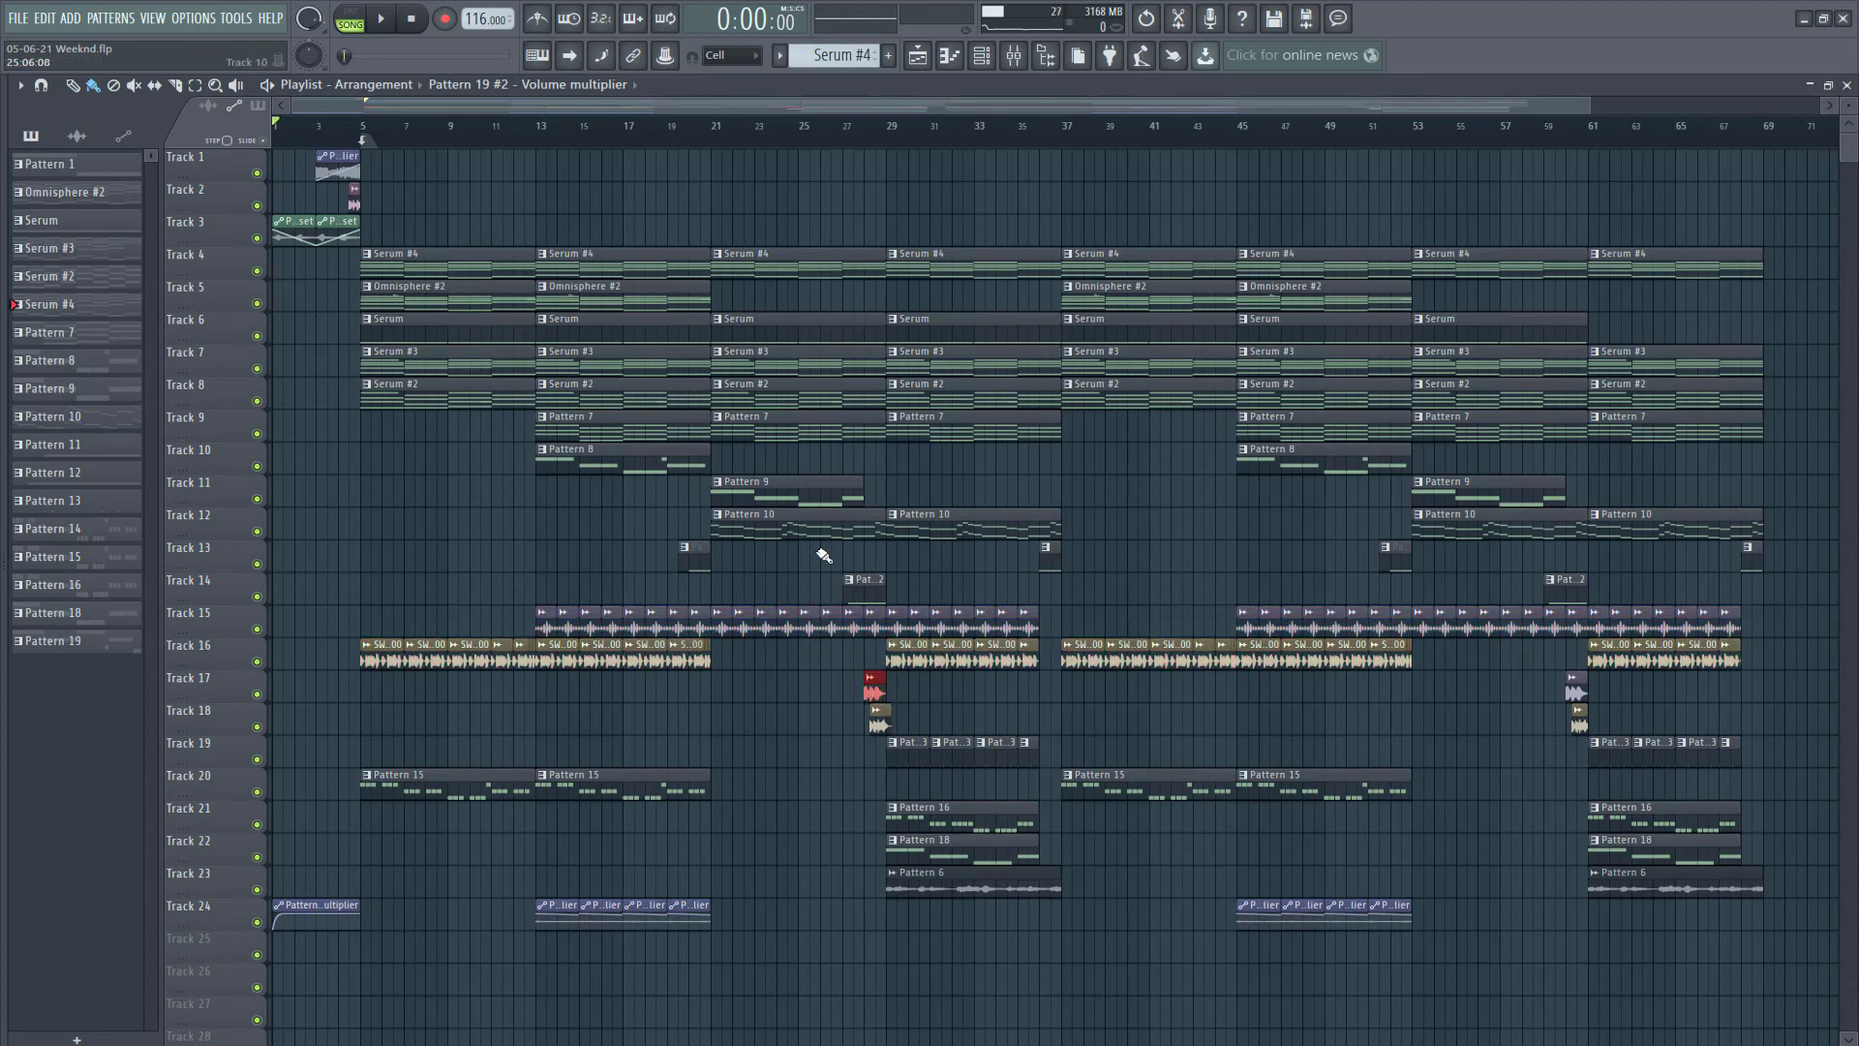
left_click(876, 723)
key("space")
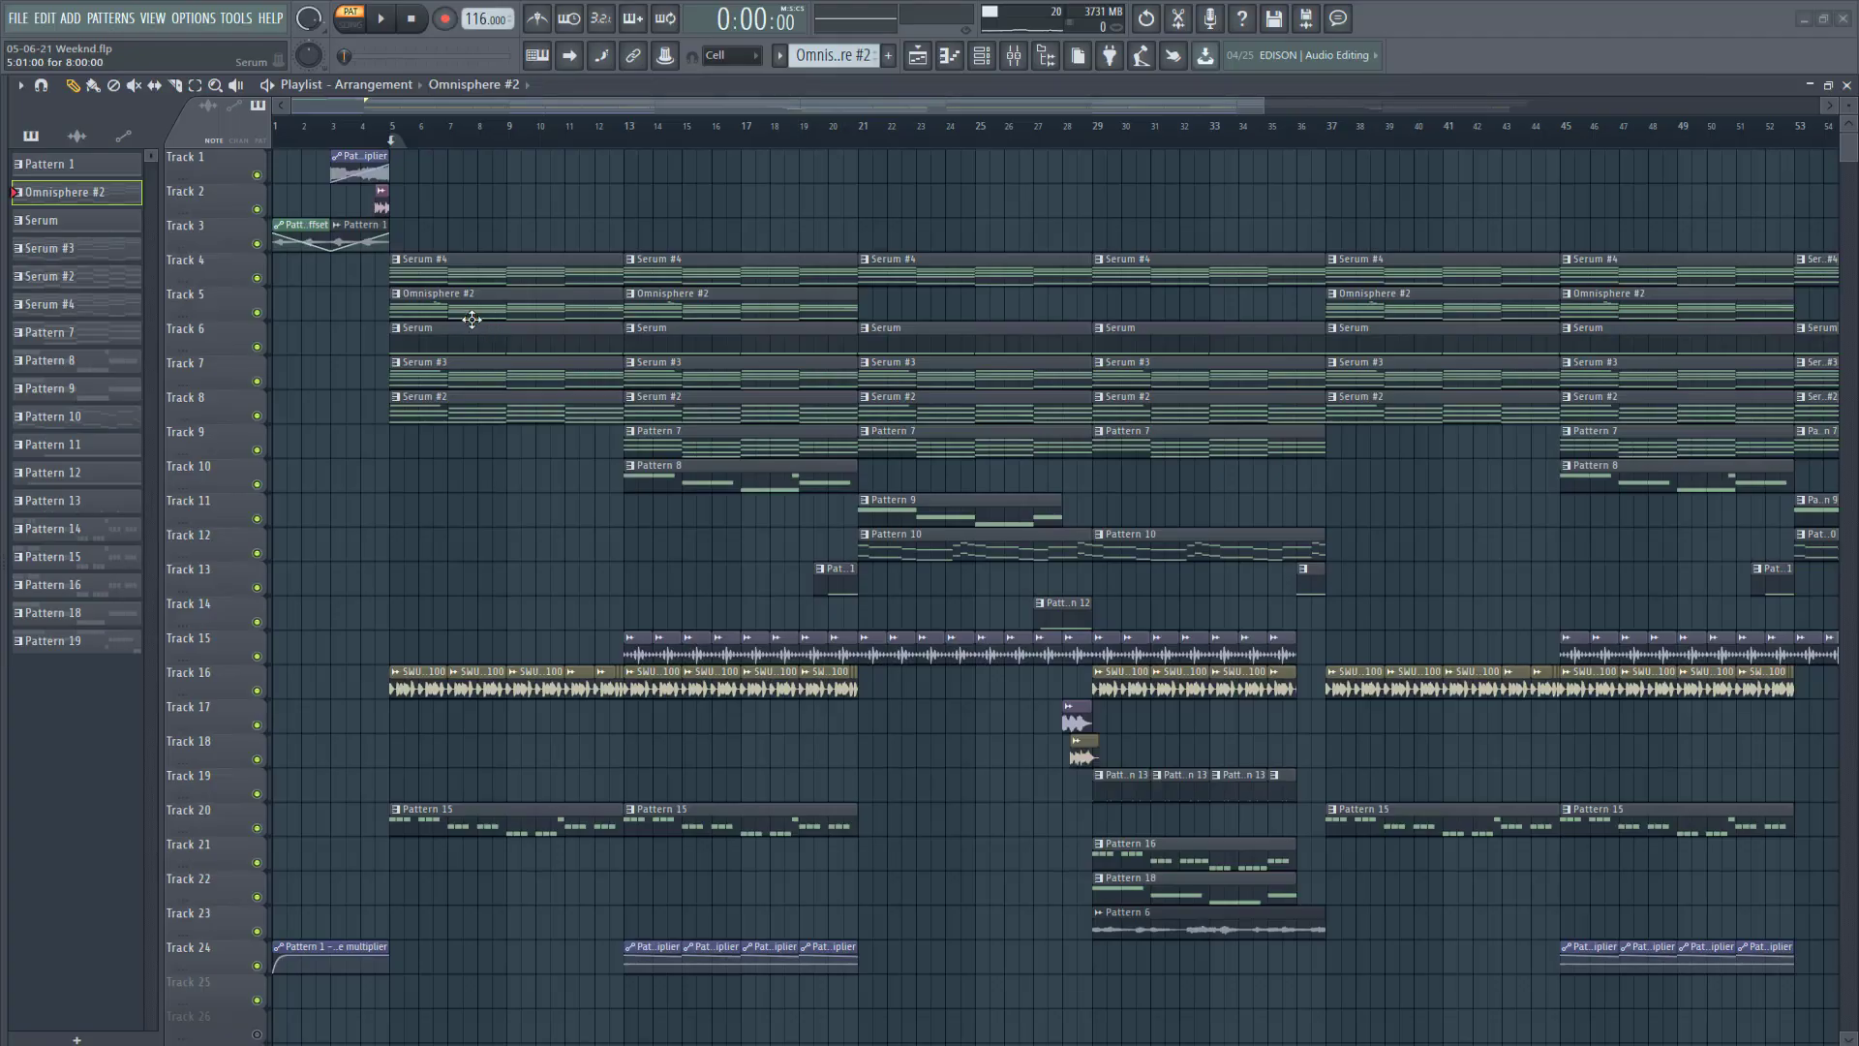
Step: Open the first Omnisphere #2 clip's pattern and examine the Radiotone Melodies patch of its instrument
double_click(466, 317)
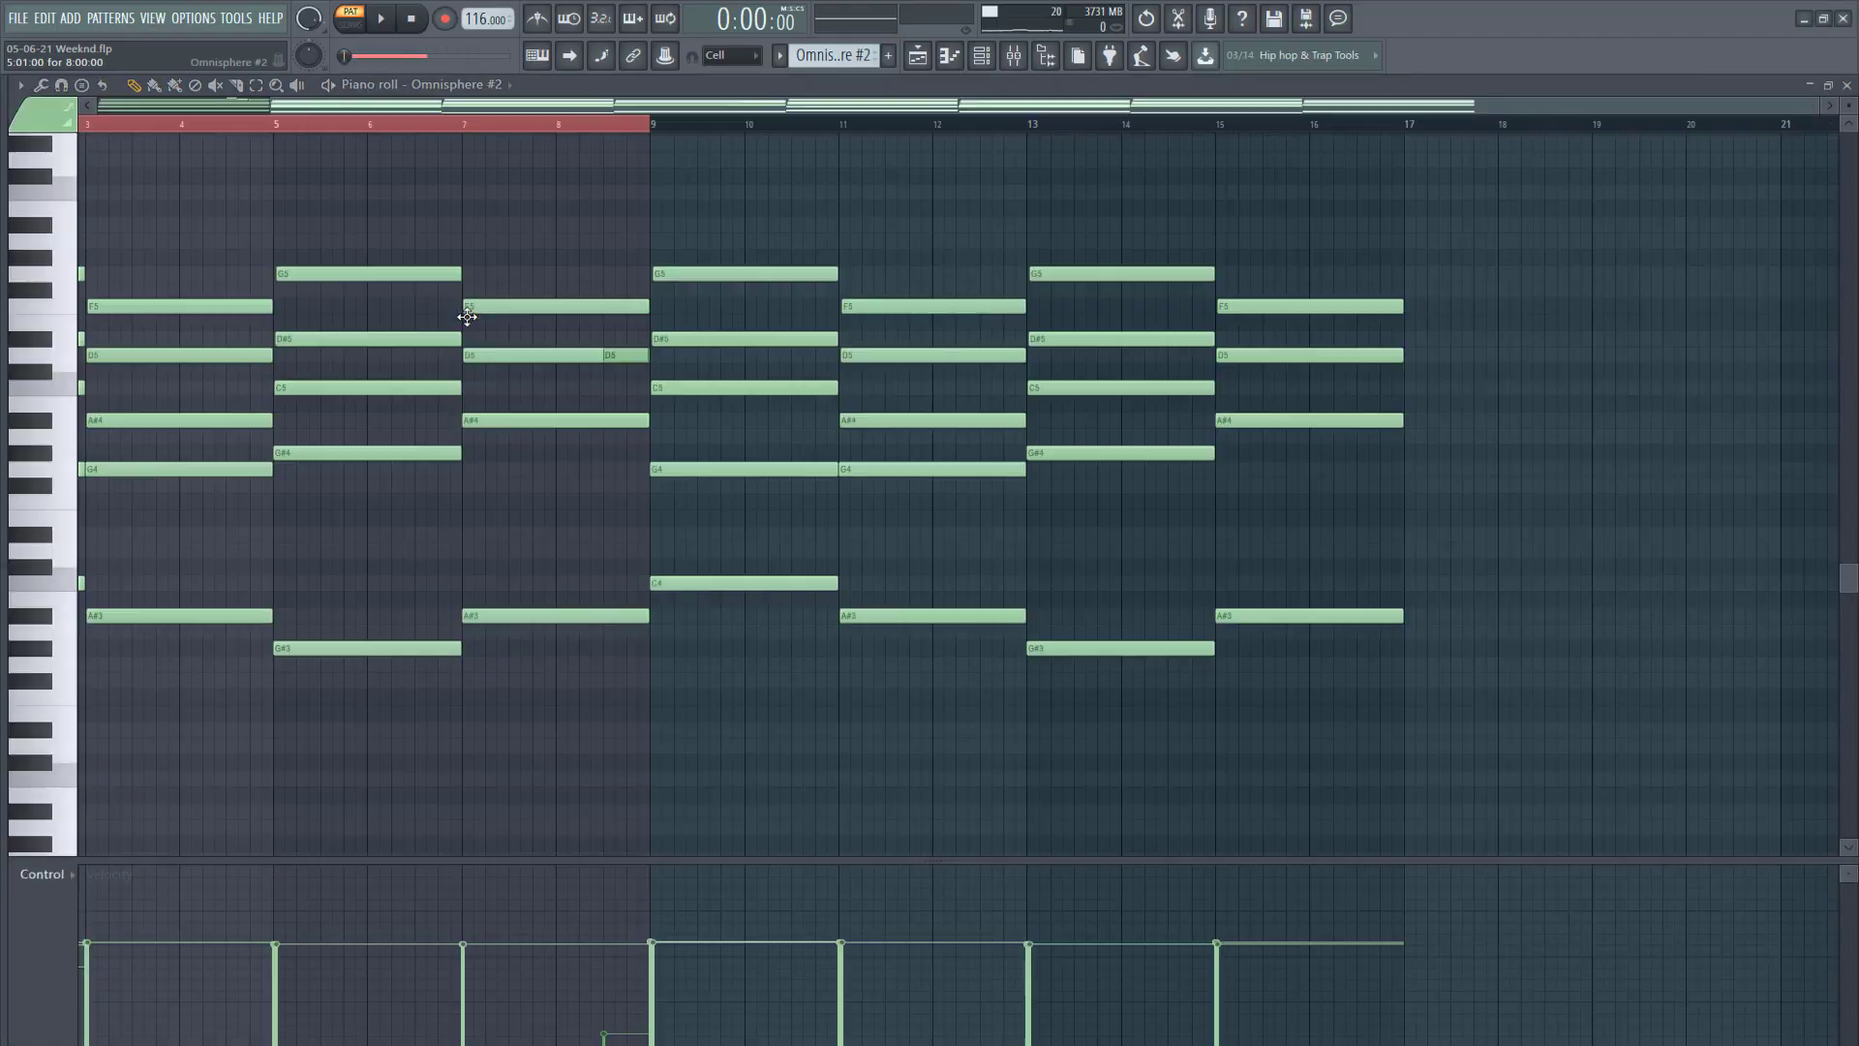
left_click(1846, 85)
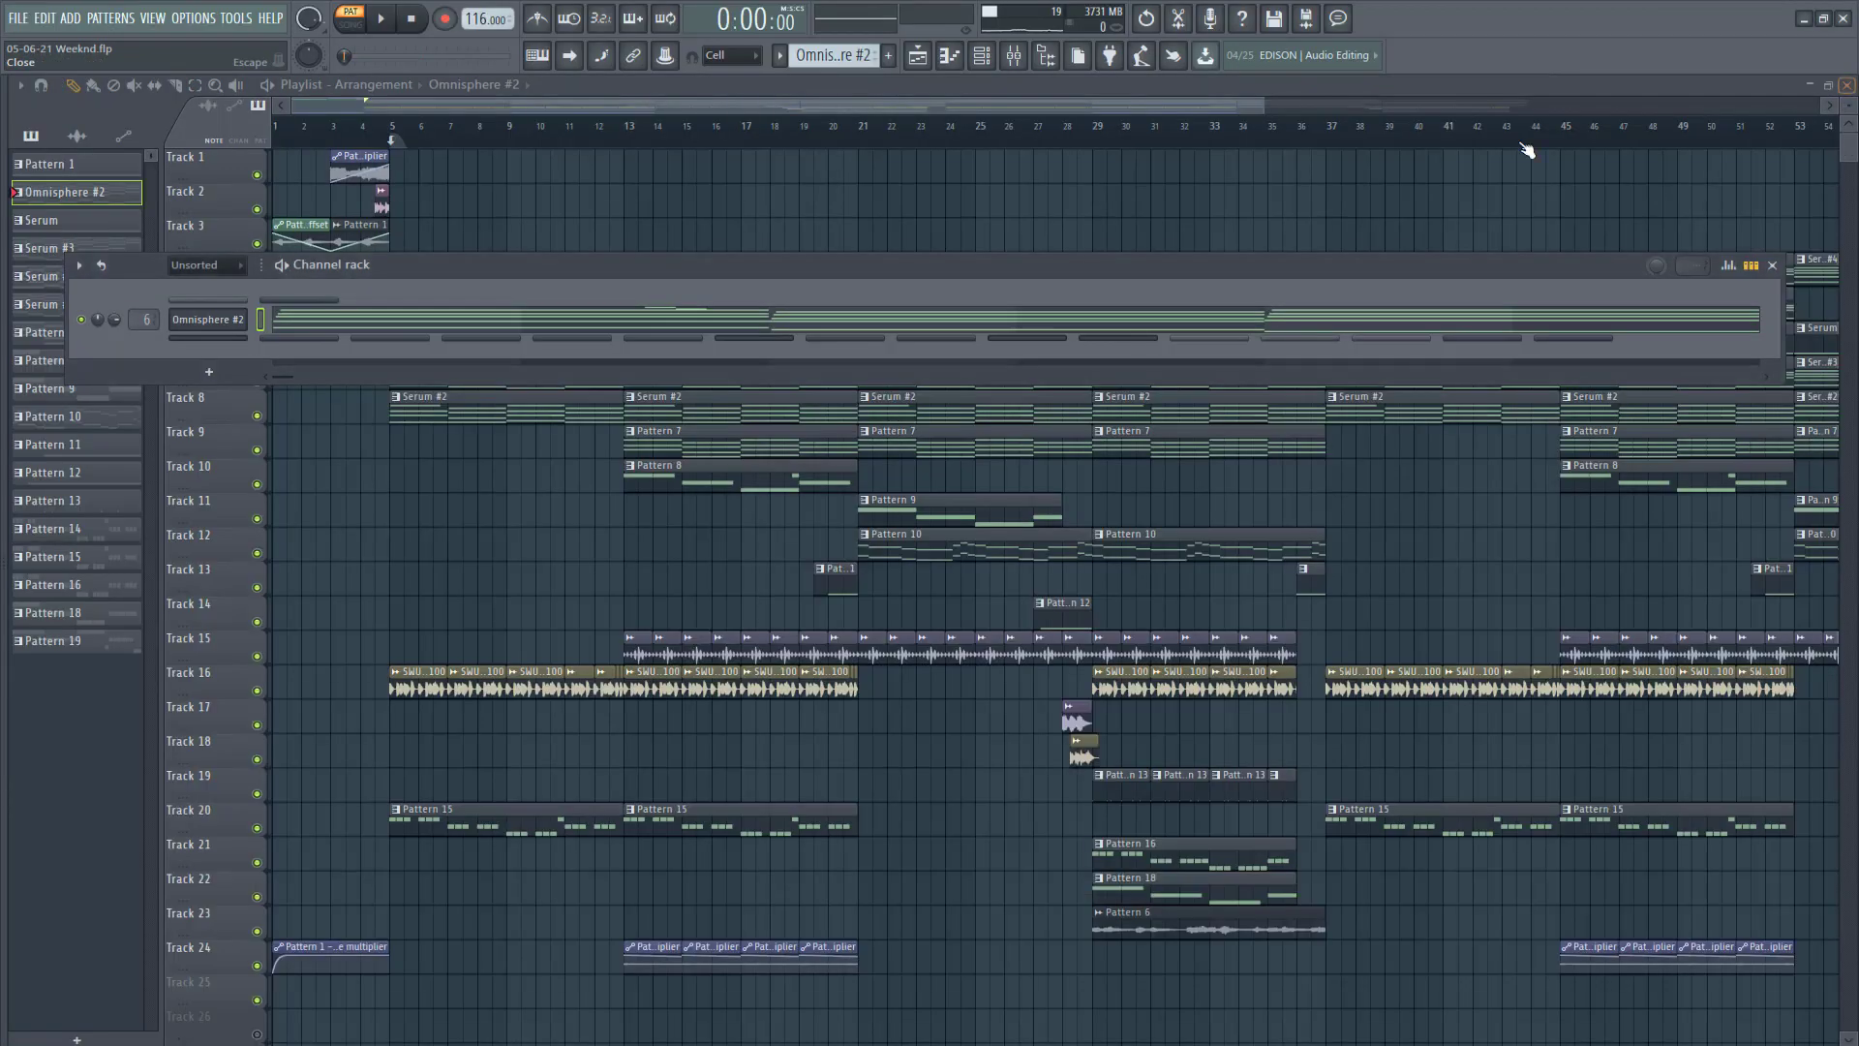
left_click(231, 322)
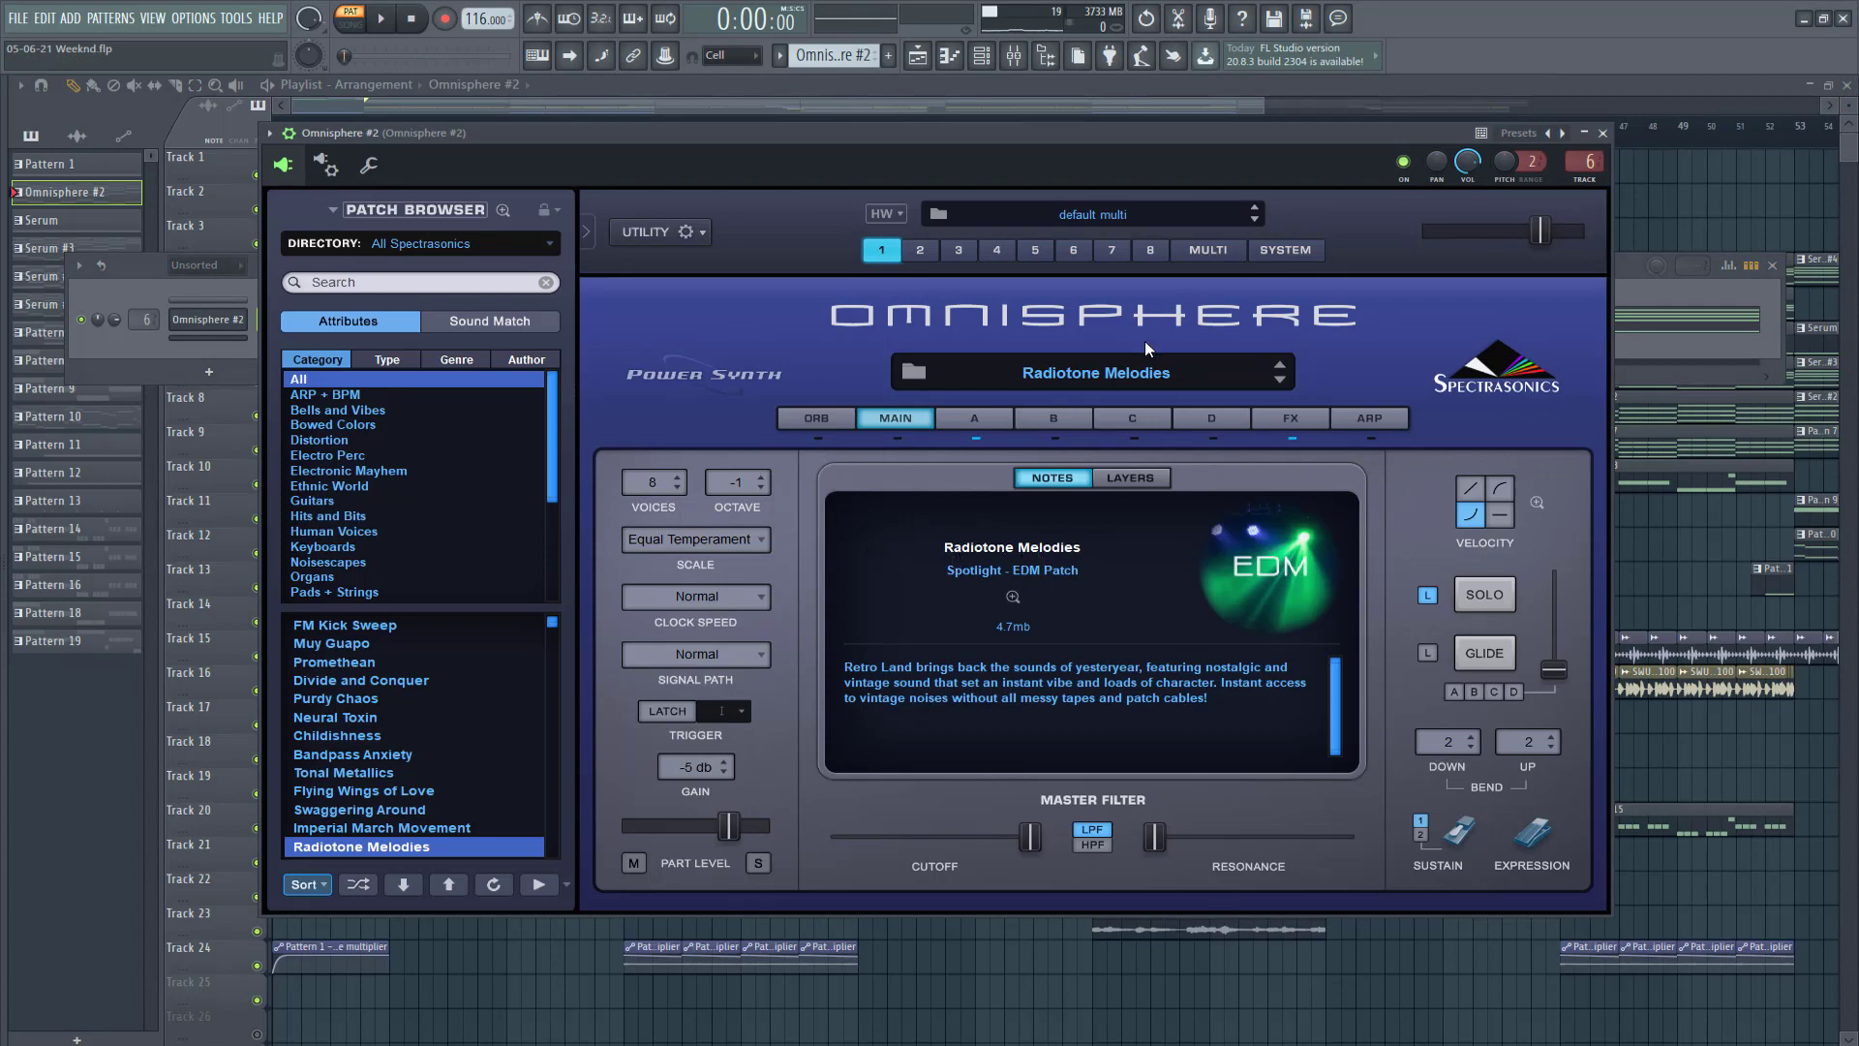
left_click(1604, 134)
Step: Play the Omnisphere #2 chord progression in the piano roll, and stop playback
left_click(296, 327)
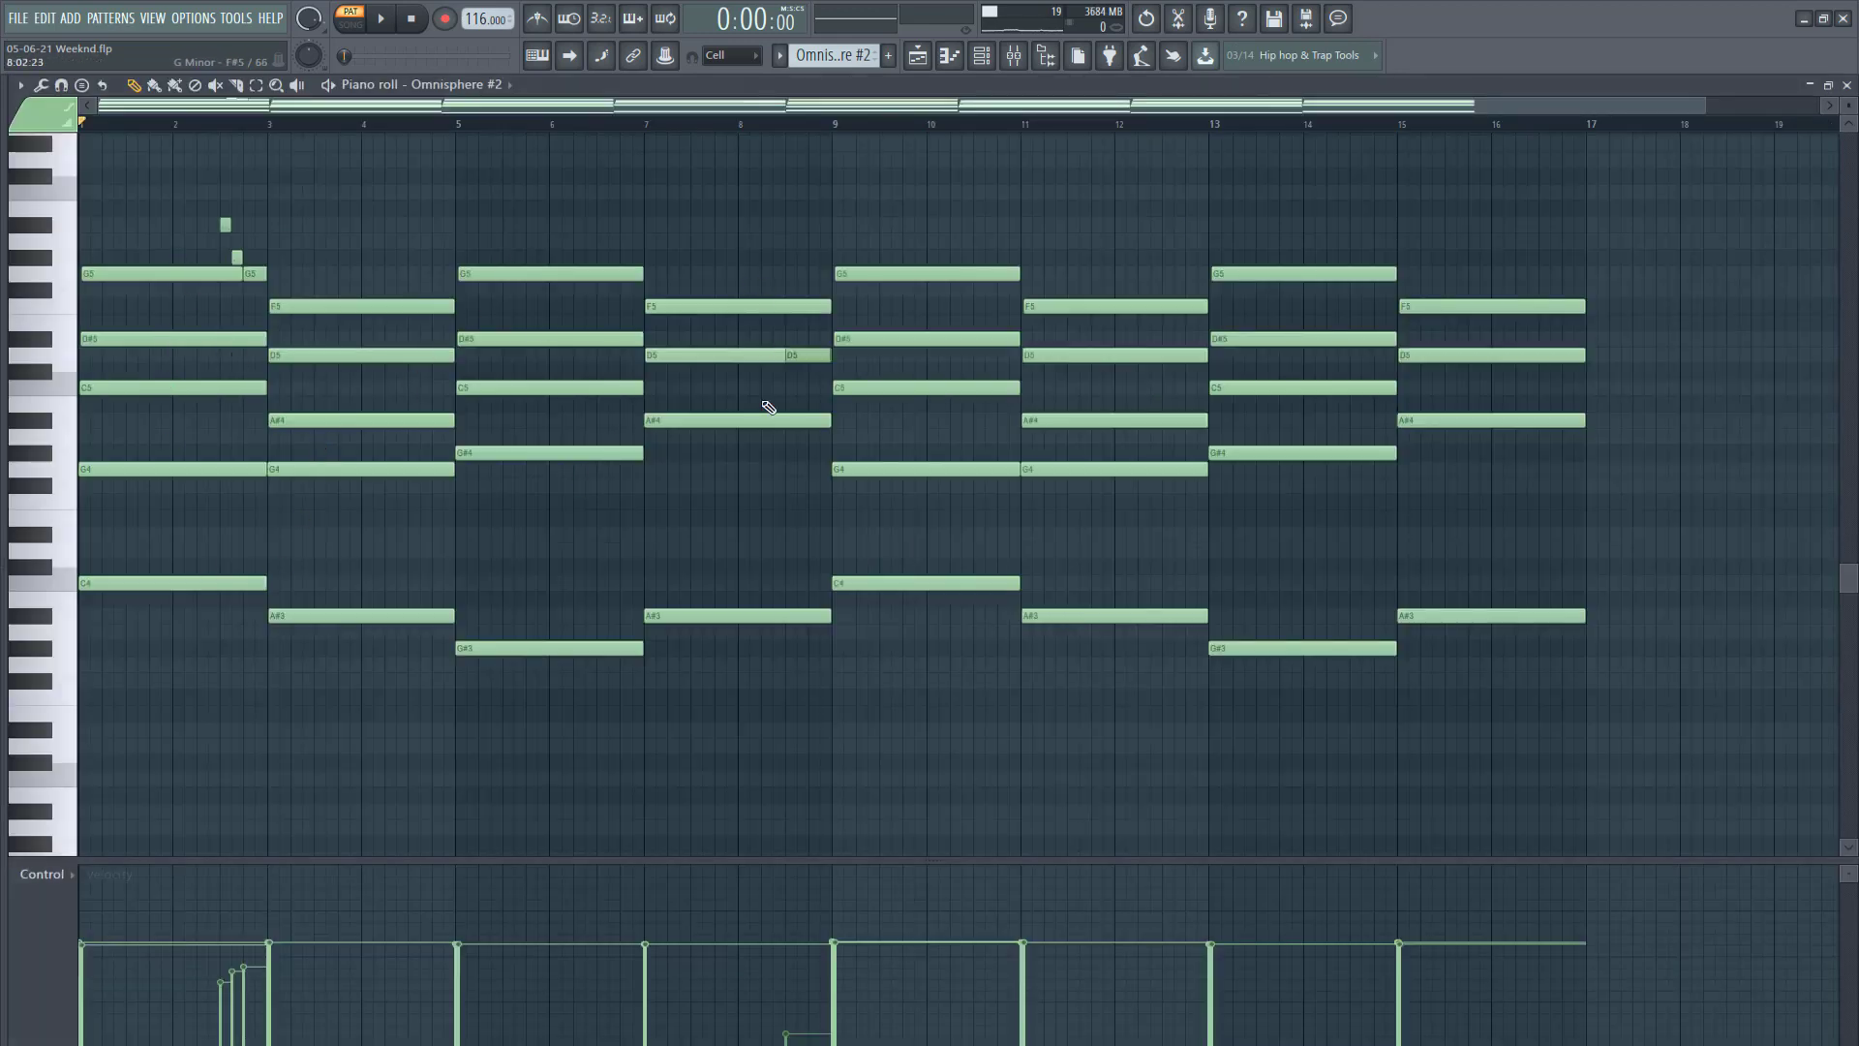
left_click(384, 20)
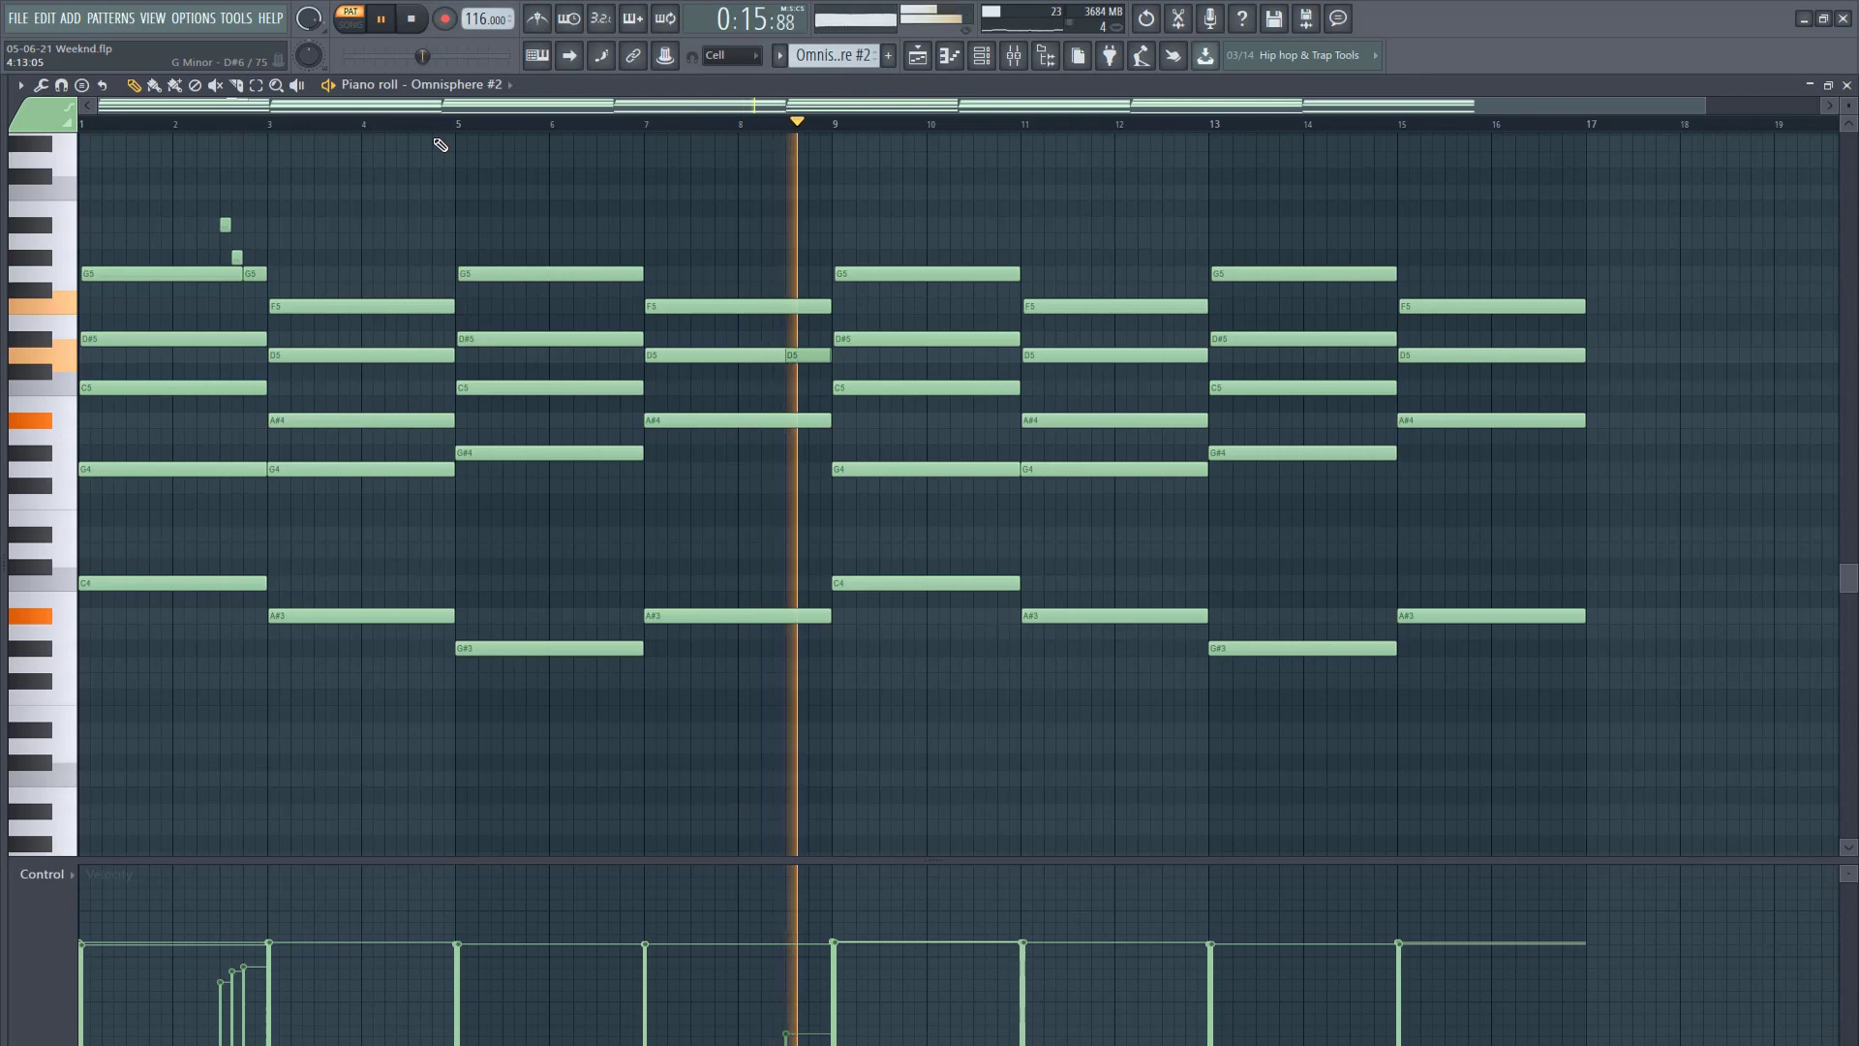
left_click(414, 20)
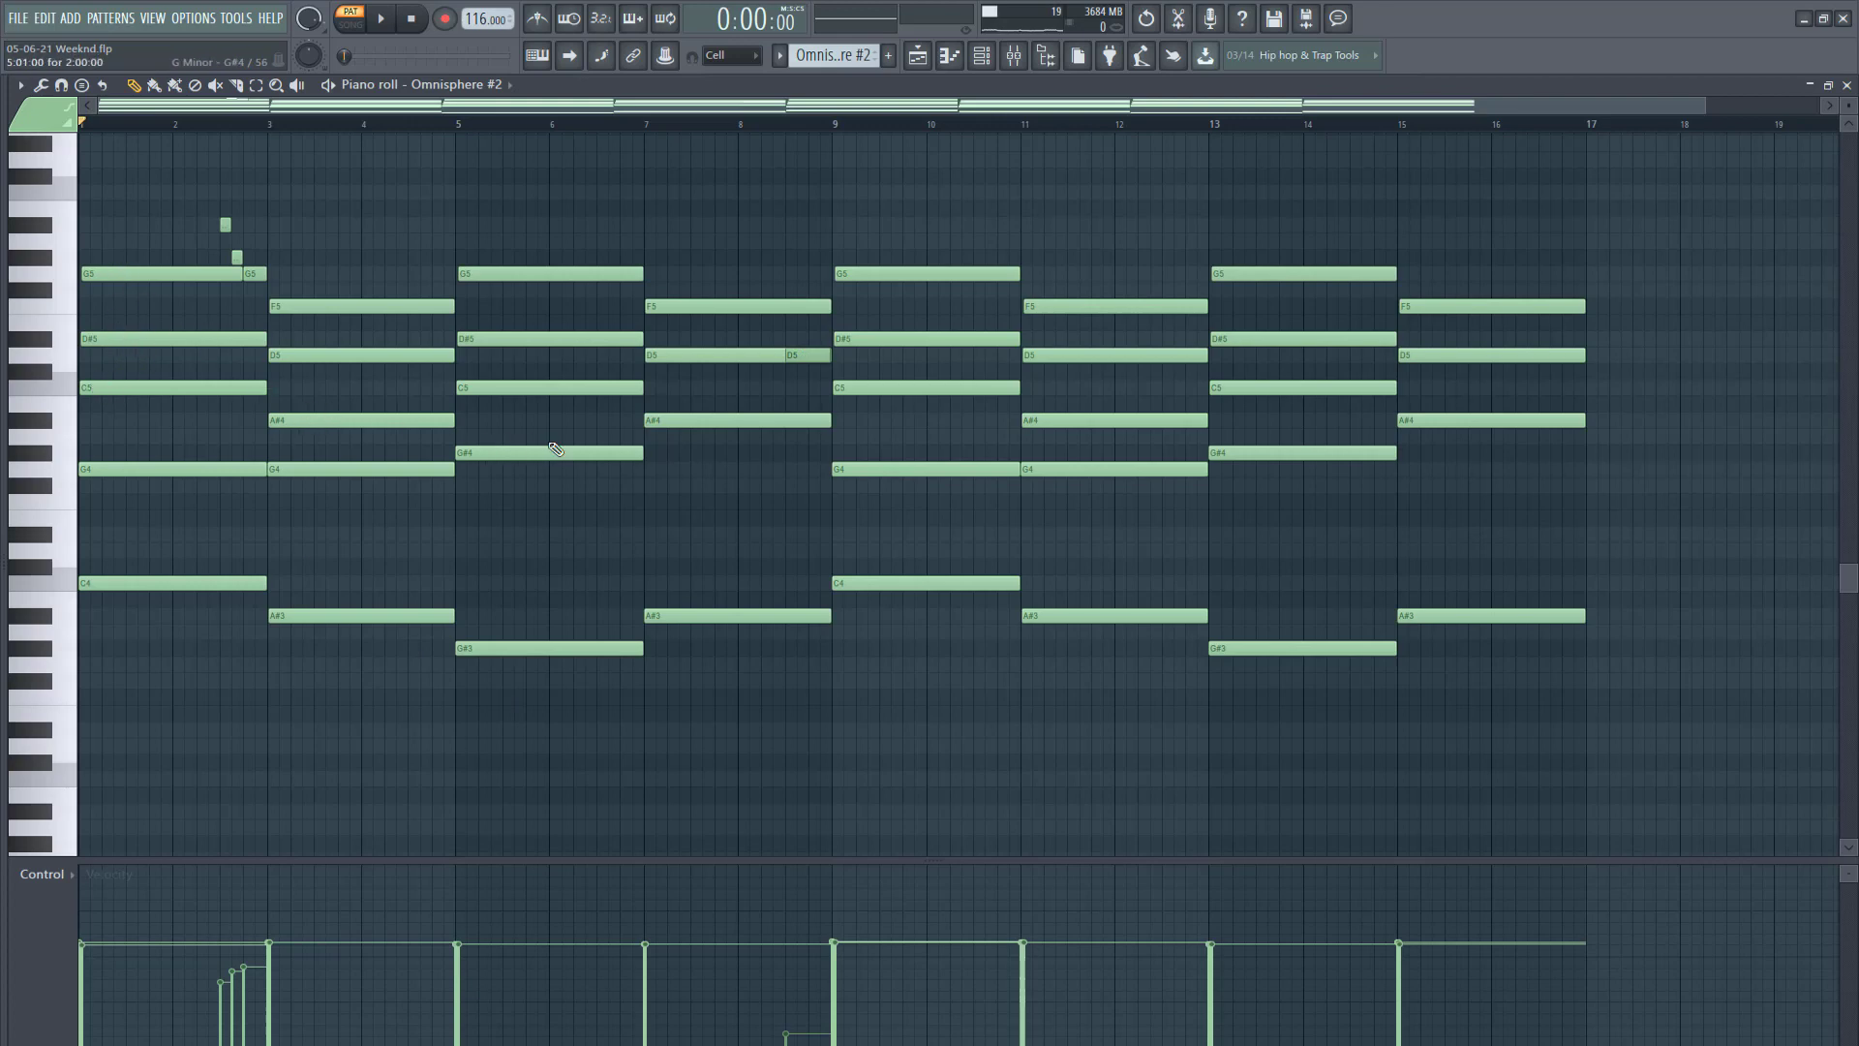
Step: Inspect the RC-20 Retro Color, PanCake2 and Fruity Parametric EQ 2 effects on the Omnisphere #2 mixer track
left_click(1848, 85)
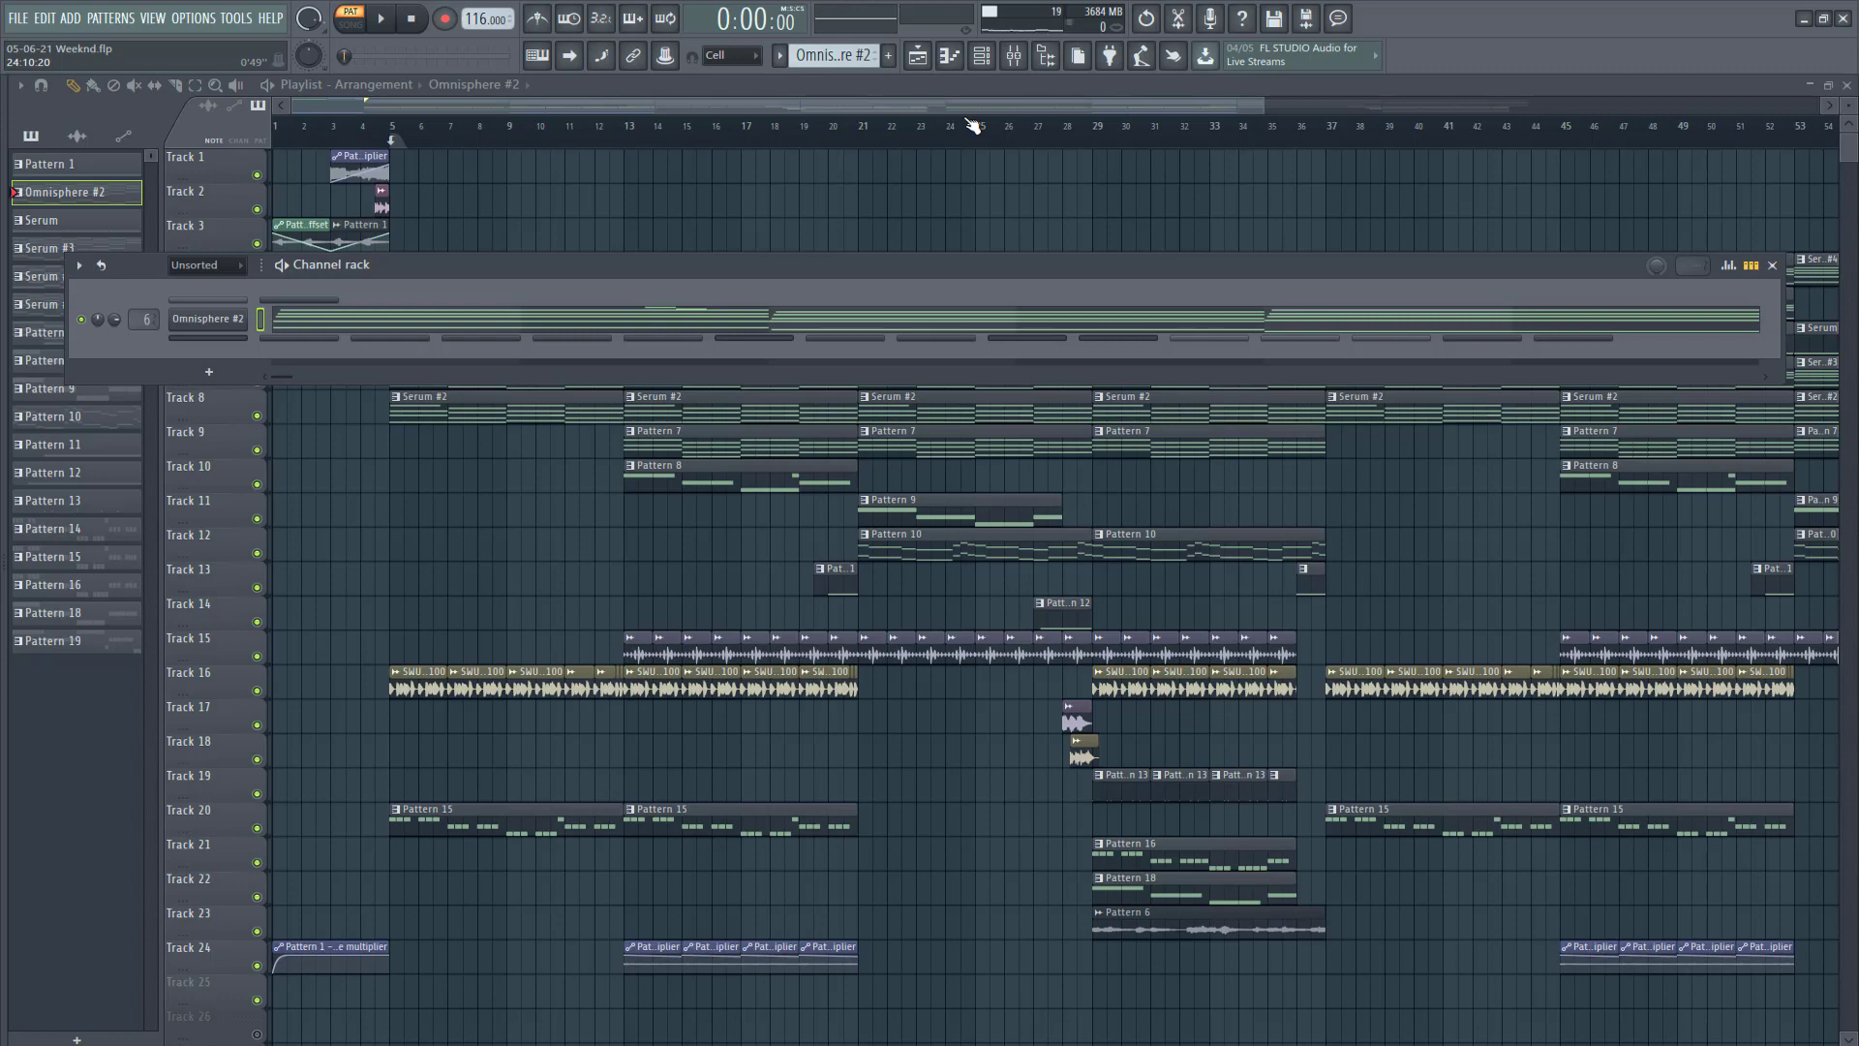
left_click(203, 323)
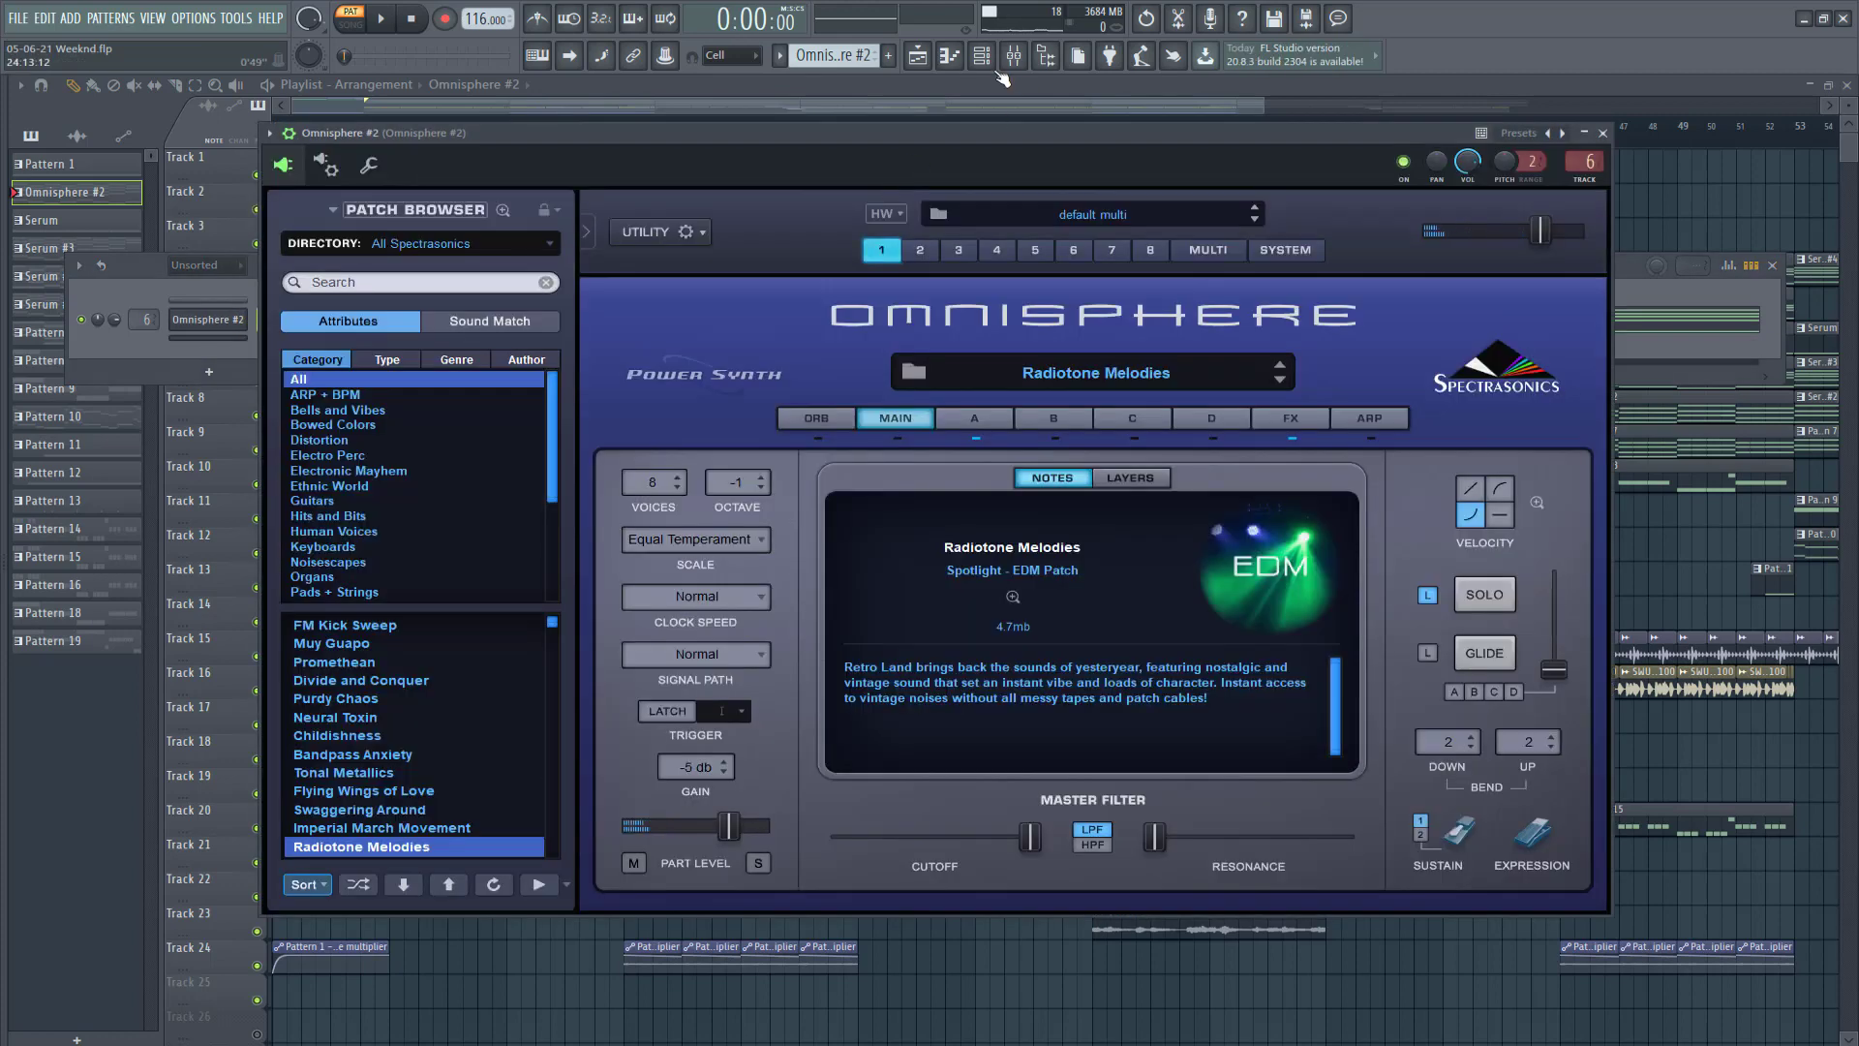
left_click(1013, 55)
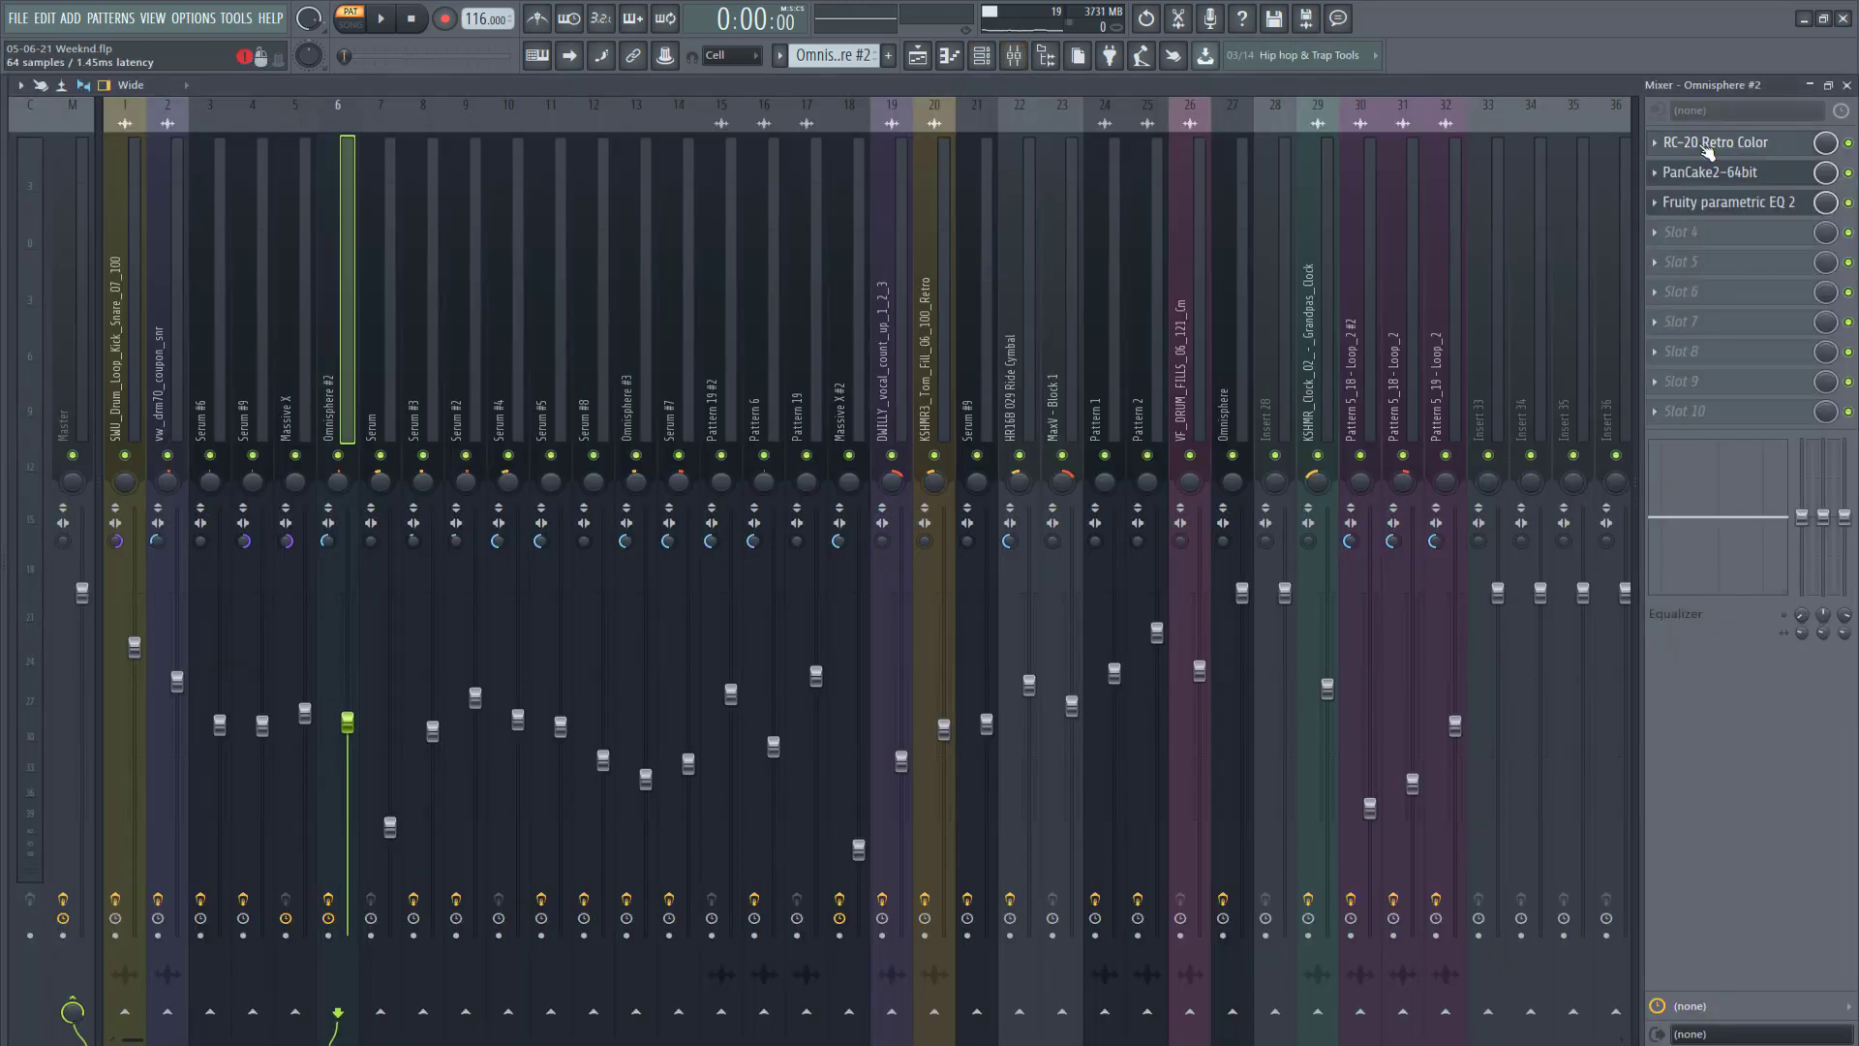
left_click(1706, 146)
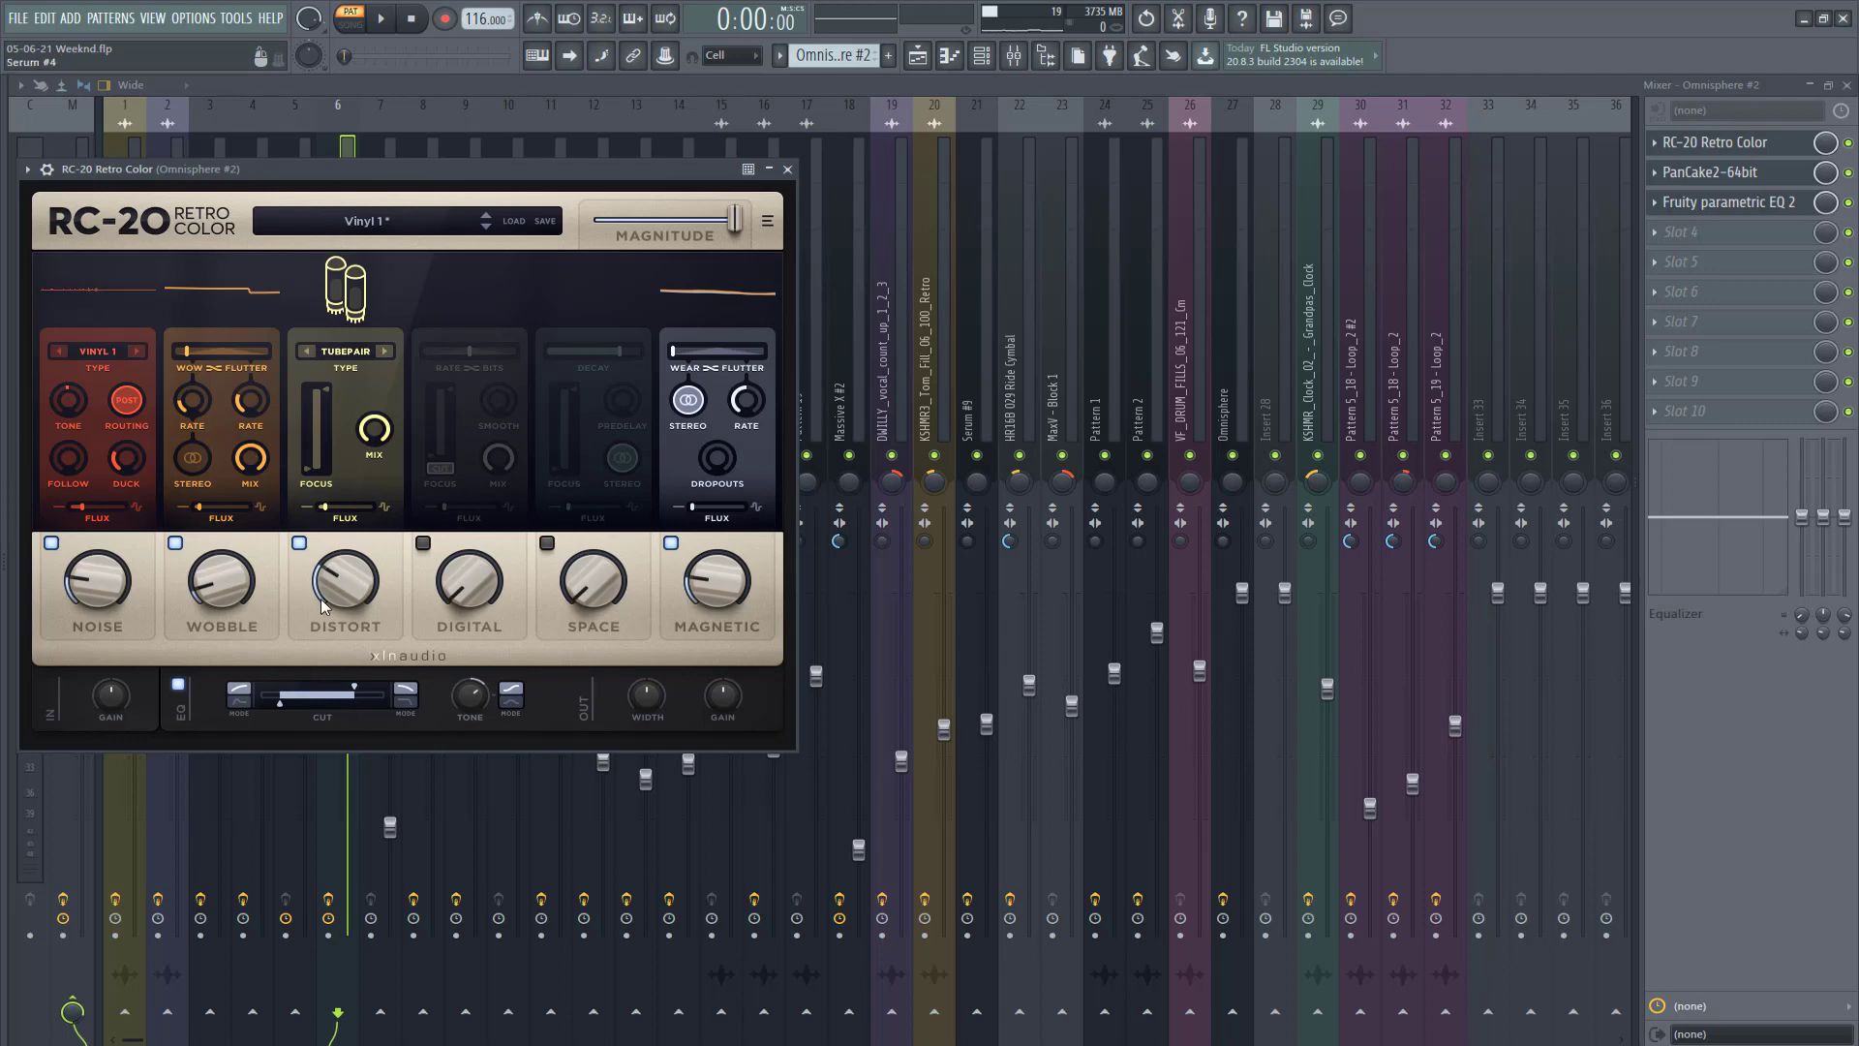
left_click(1709, 175)
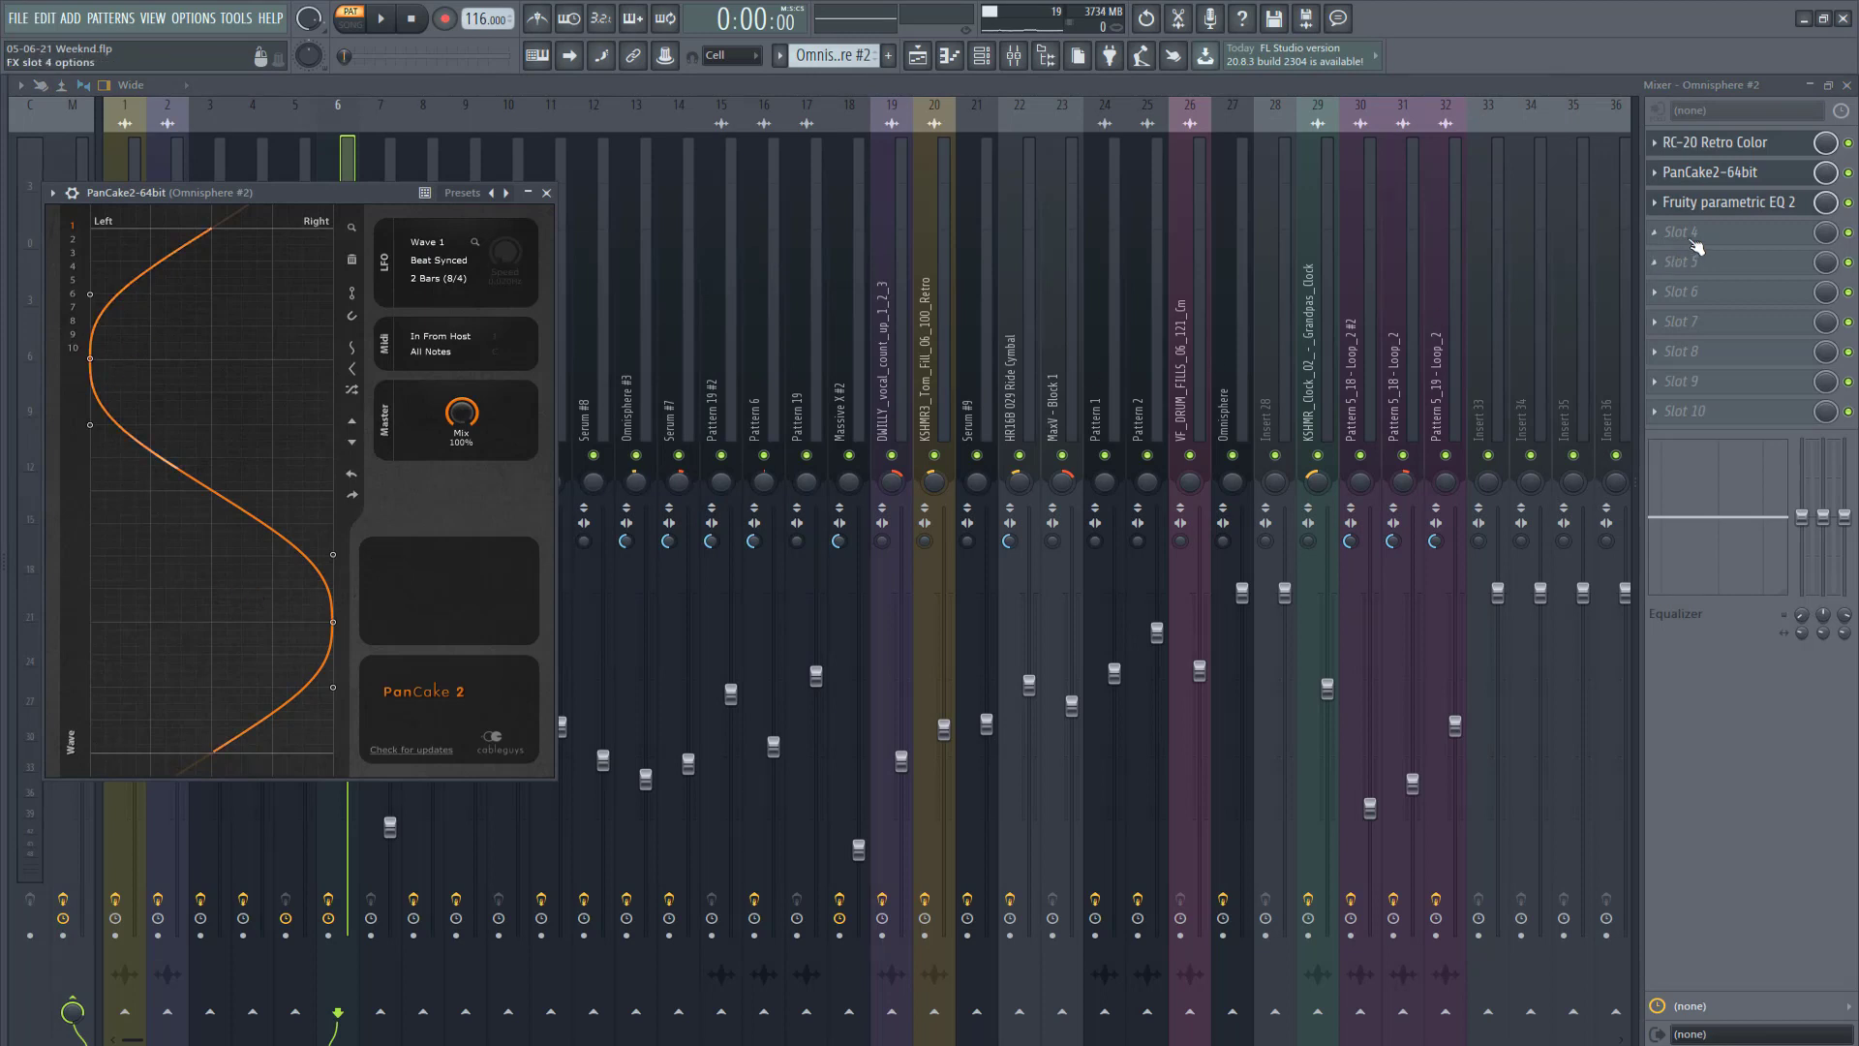
left_click(1728, 203)
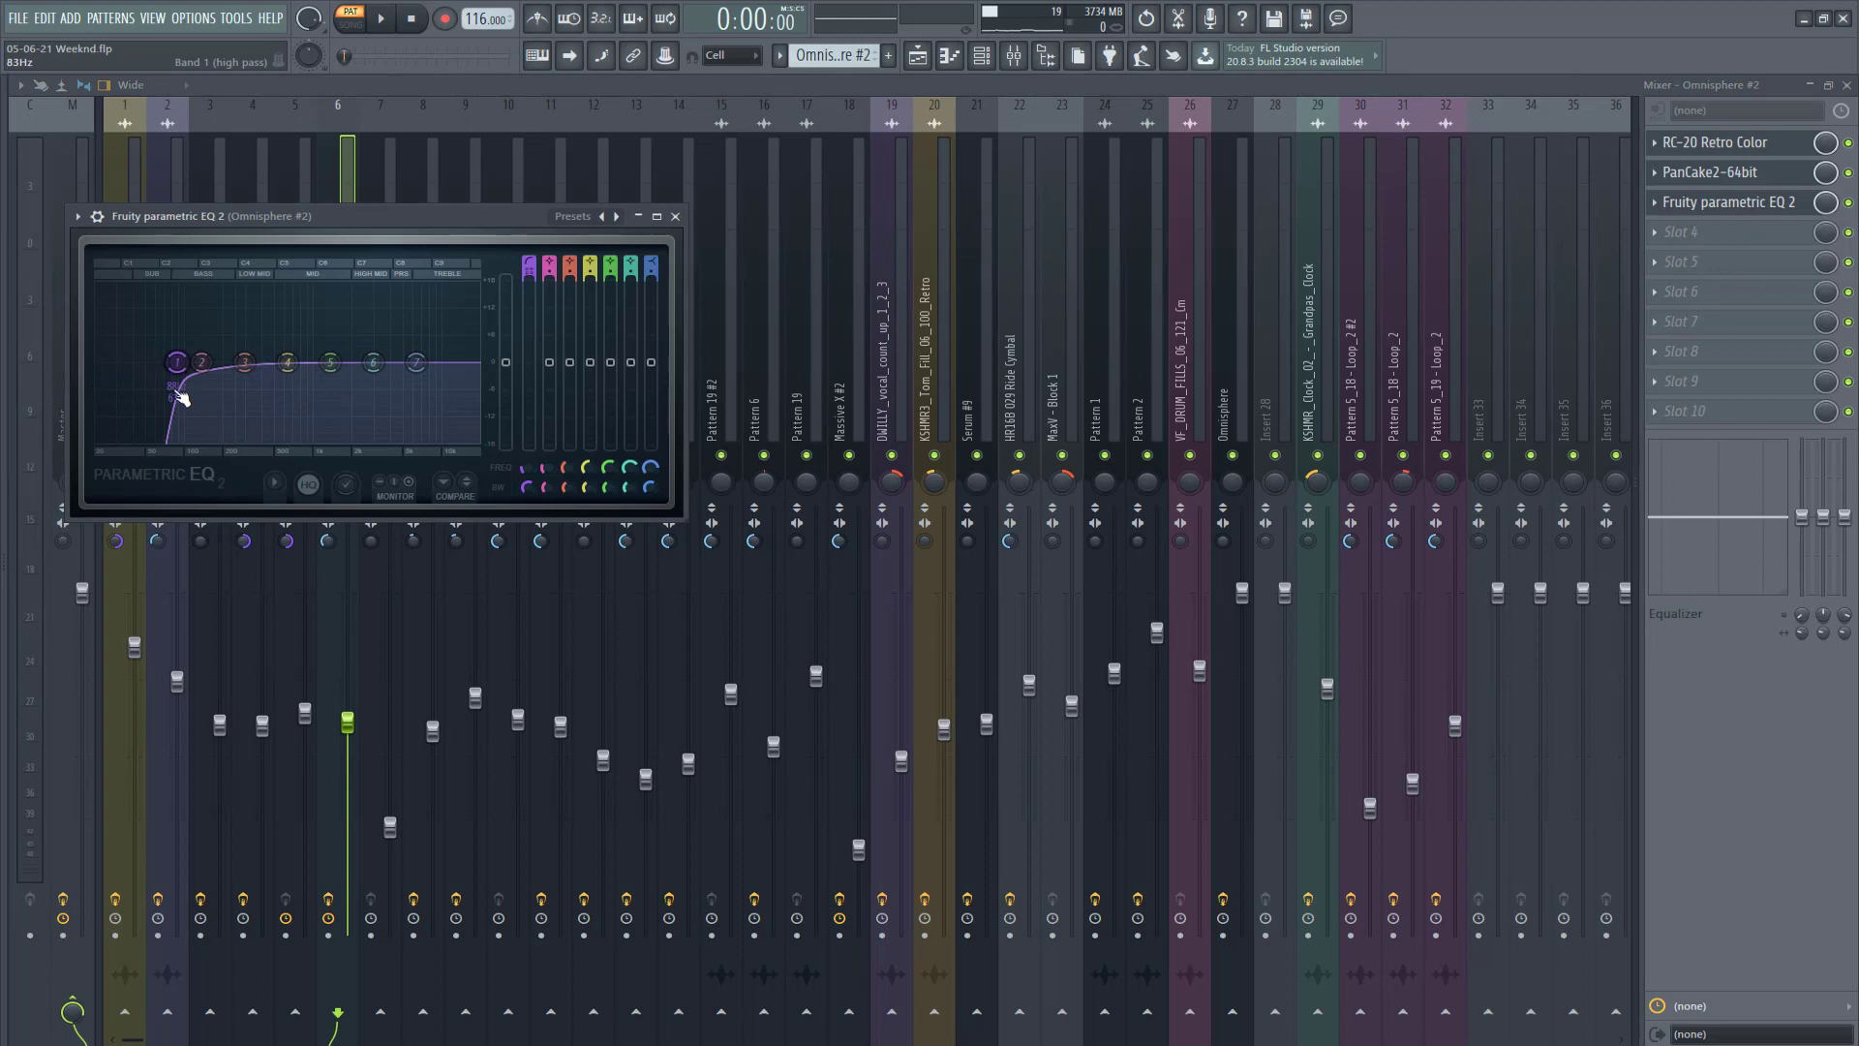
key("Escape")
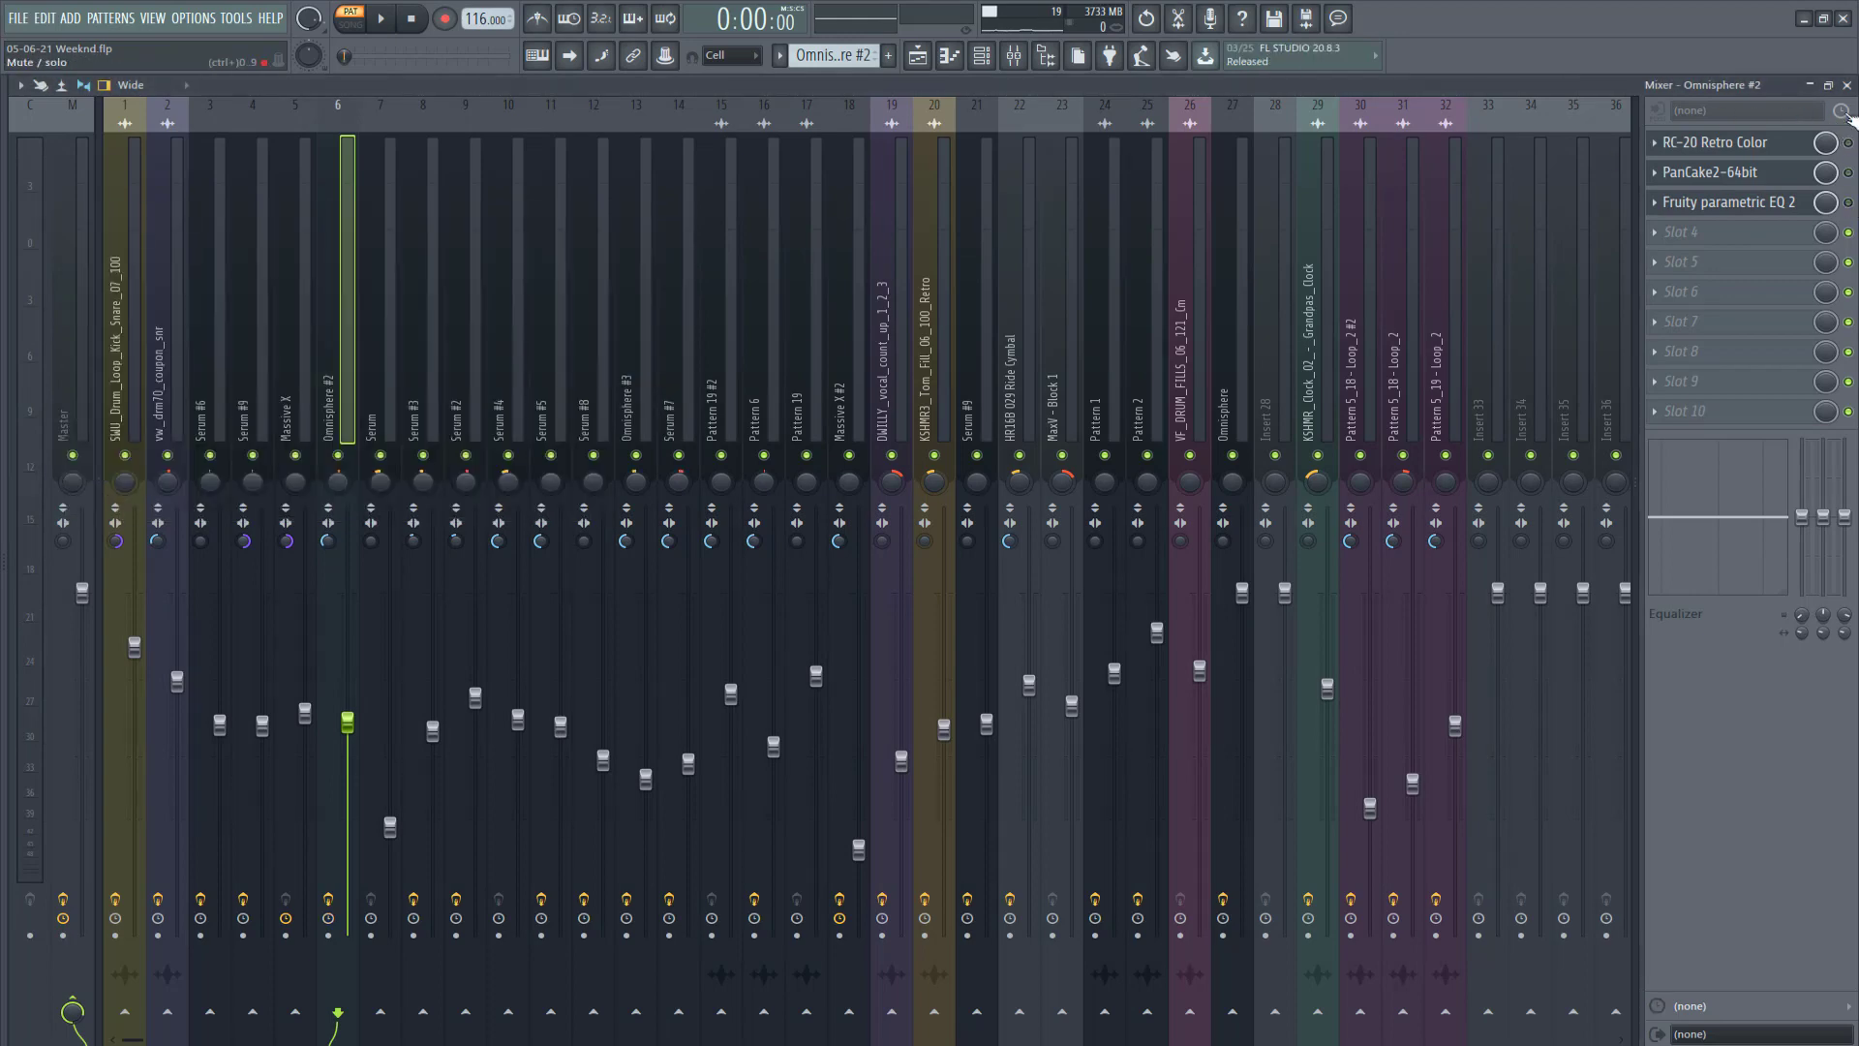
Step: Compare the Omnisphere #2 pattern in playback with its three mixer effects bypassed and enabled, and stop playback
left_click(1847, 85)
key("space")
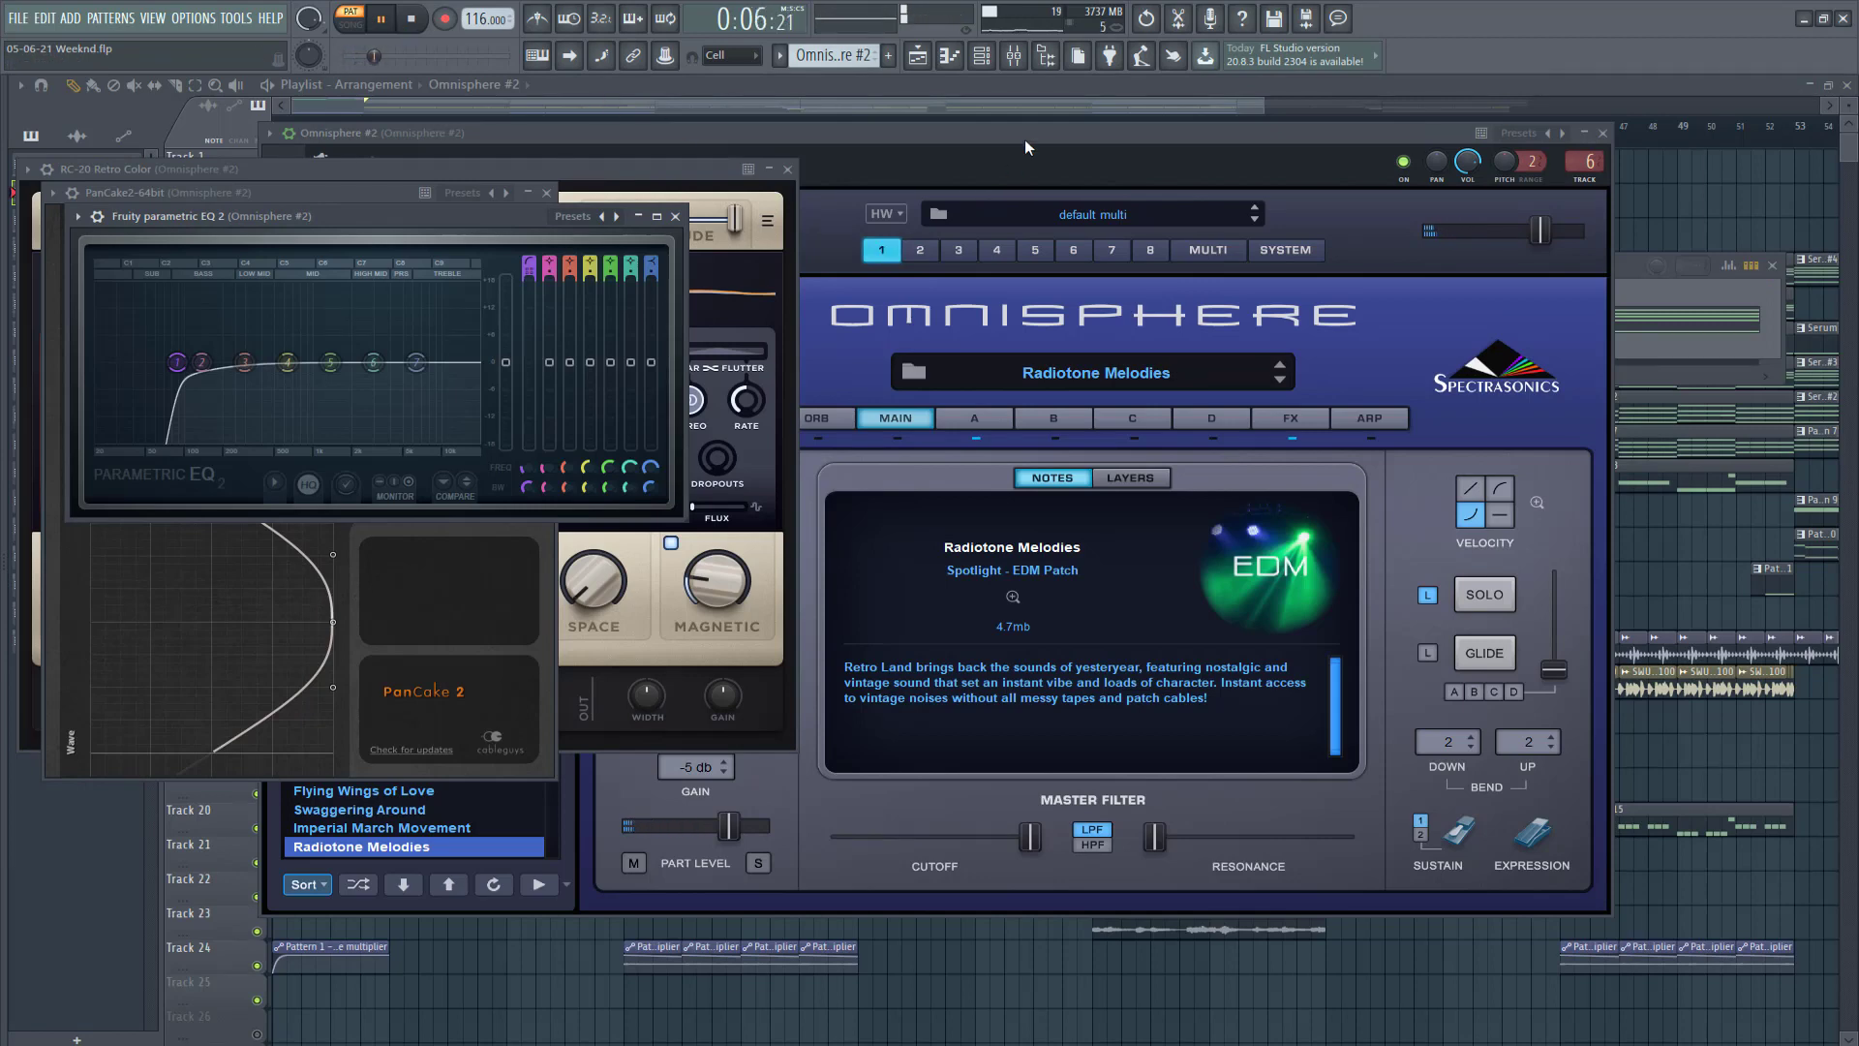
left_click(1019, 61)
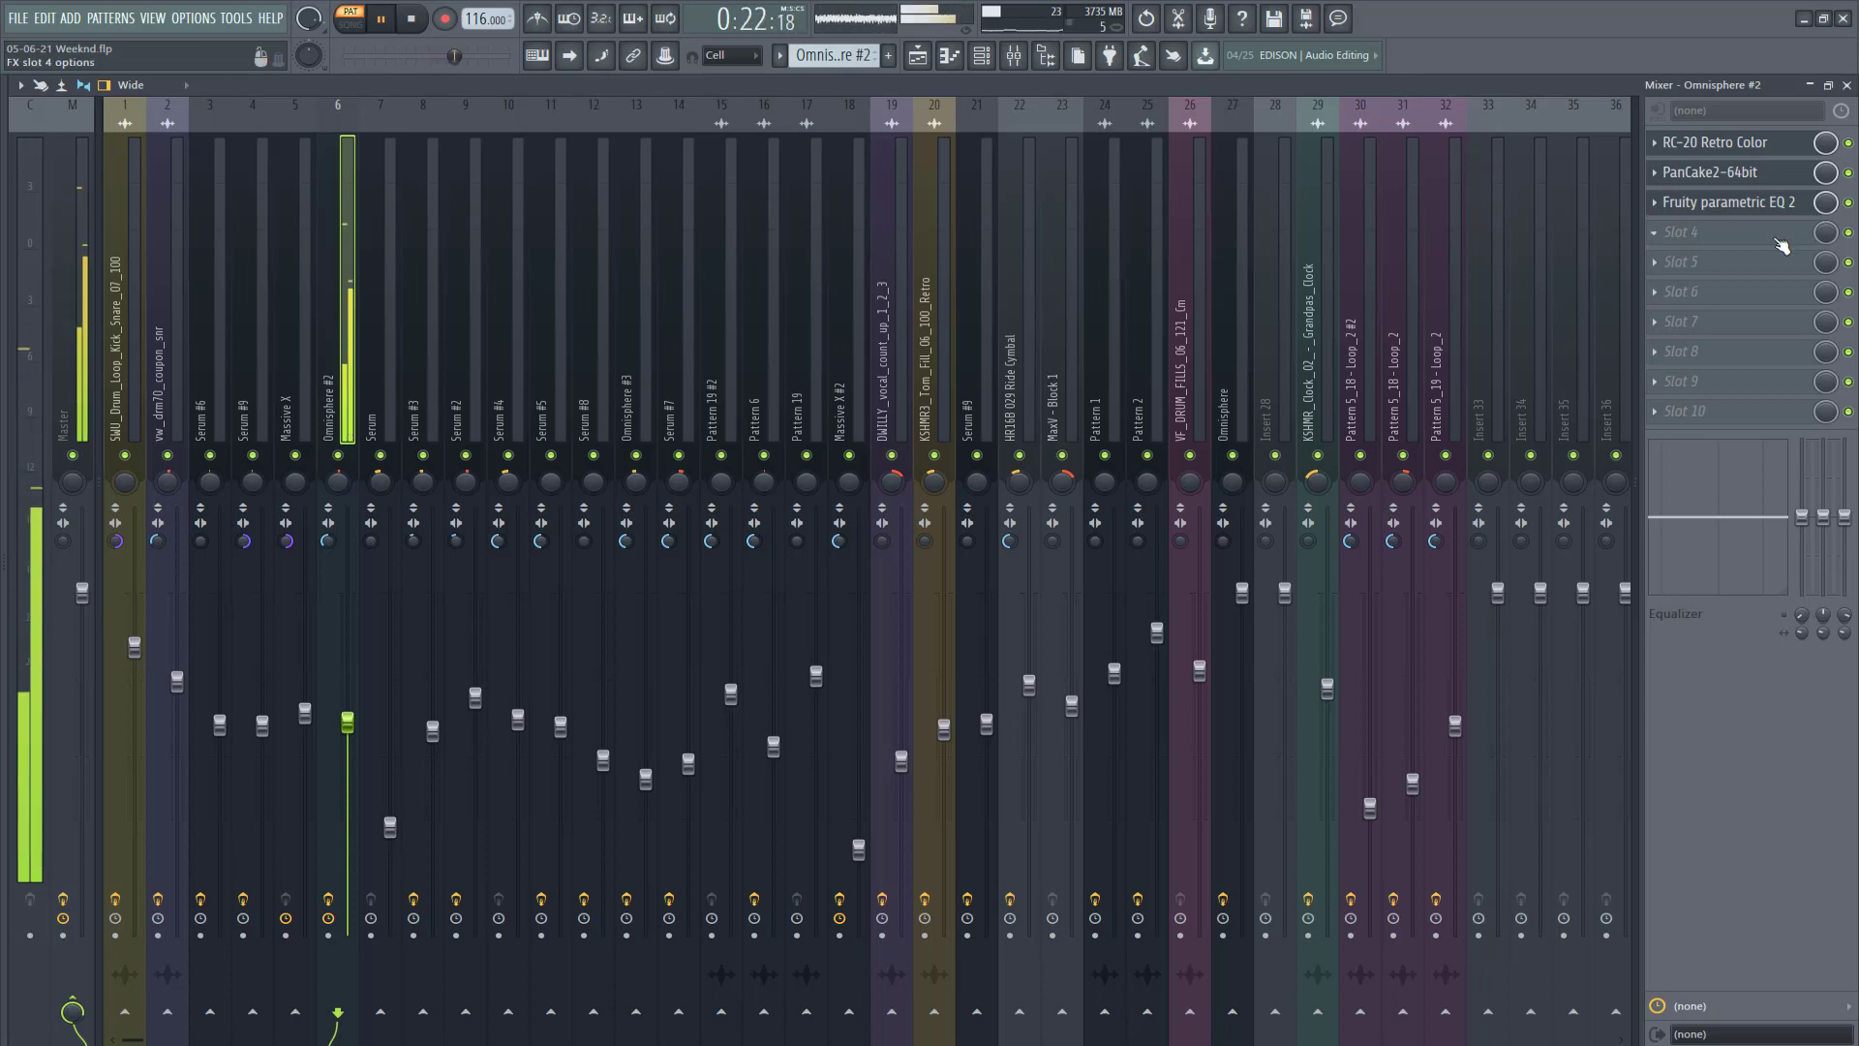
left_click(1847, 85)
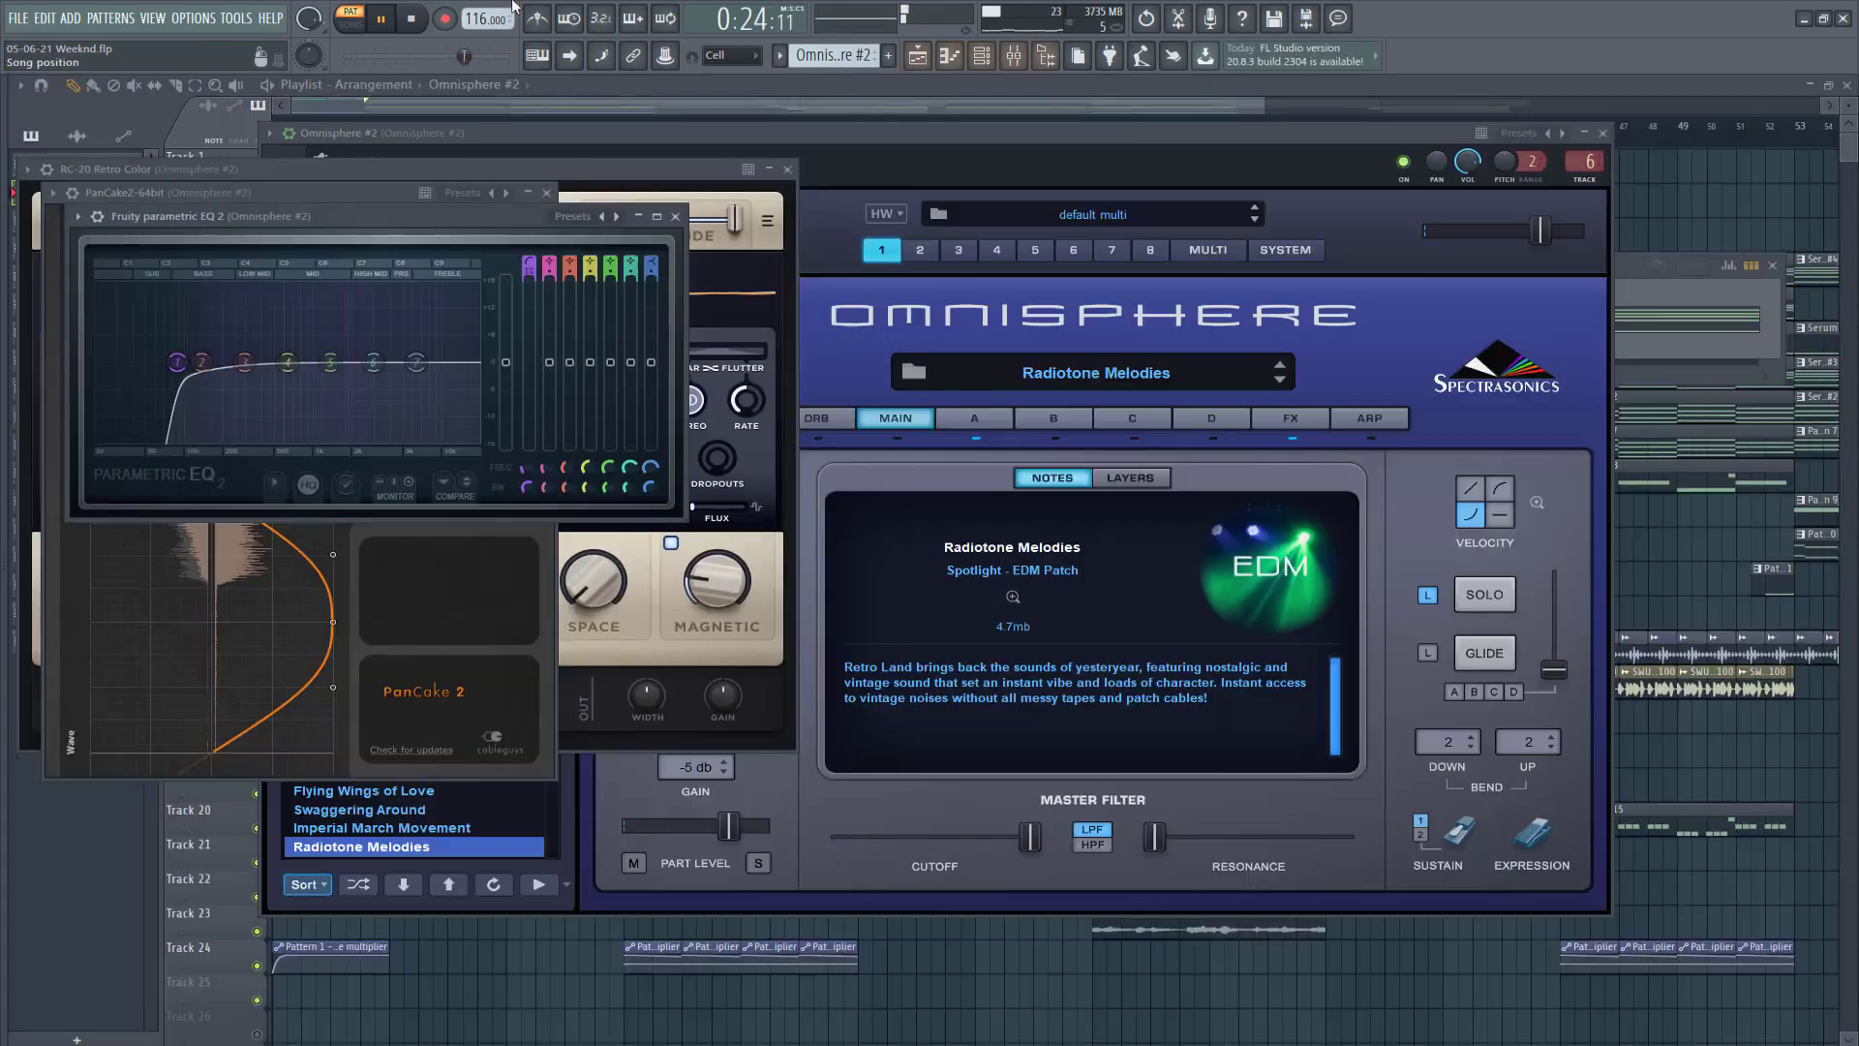
key("space")
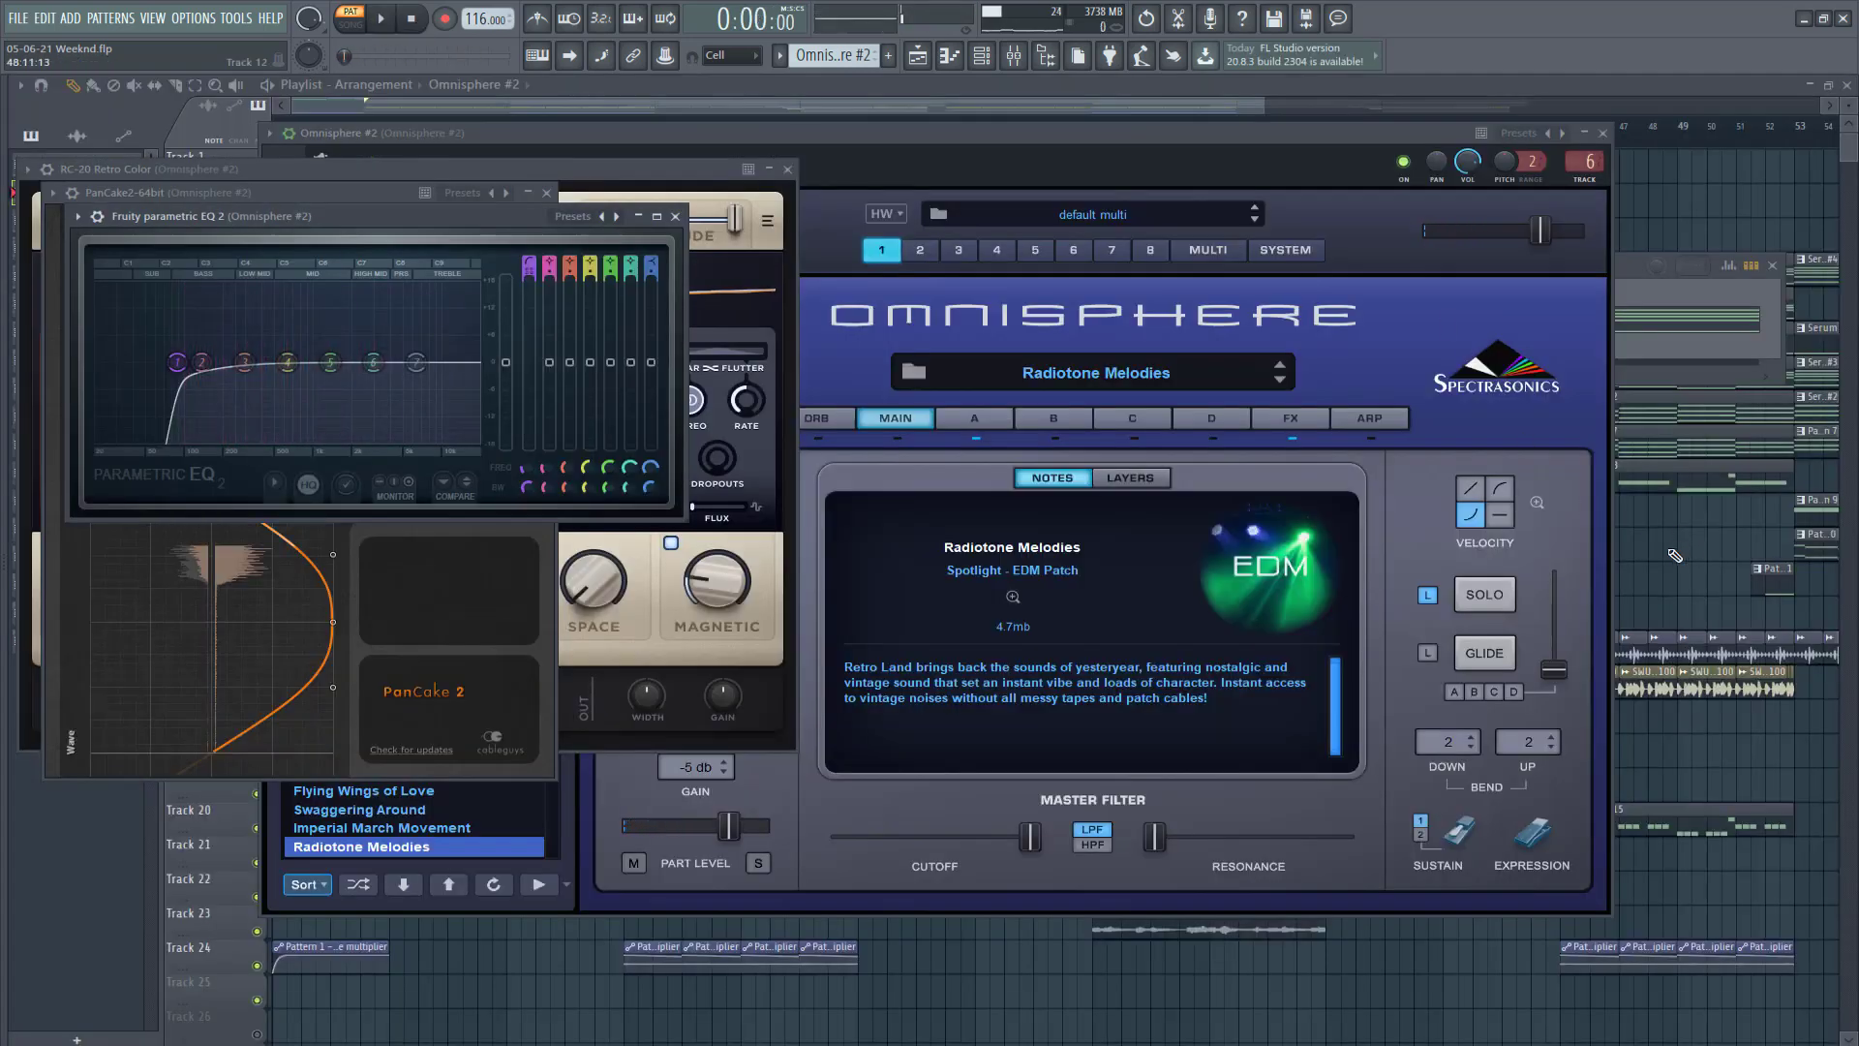
Step: Clear the open plugin windows and open the Serum #4 pattern's instrument with the PL Retro Hours preset
key("F12")
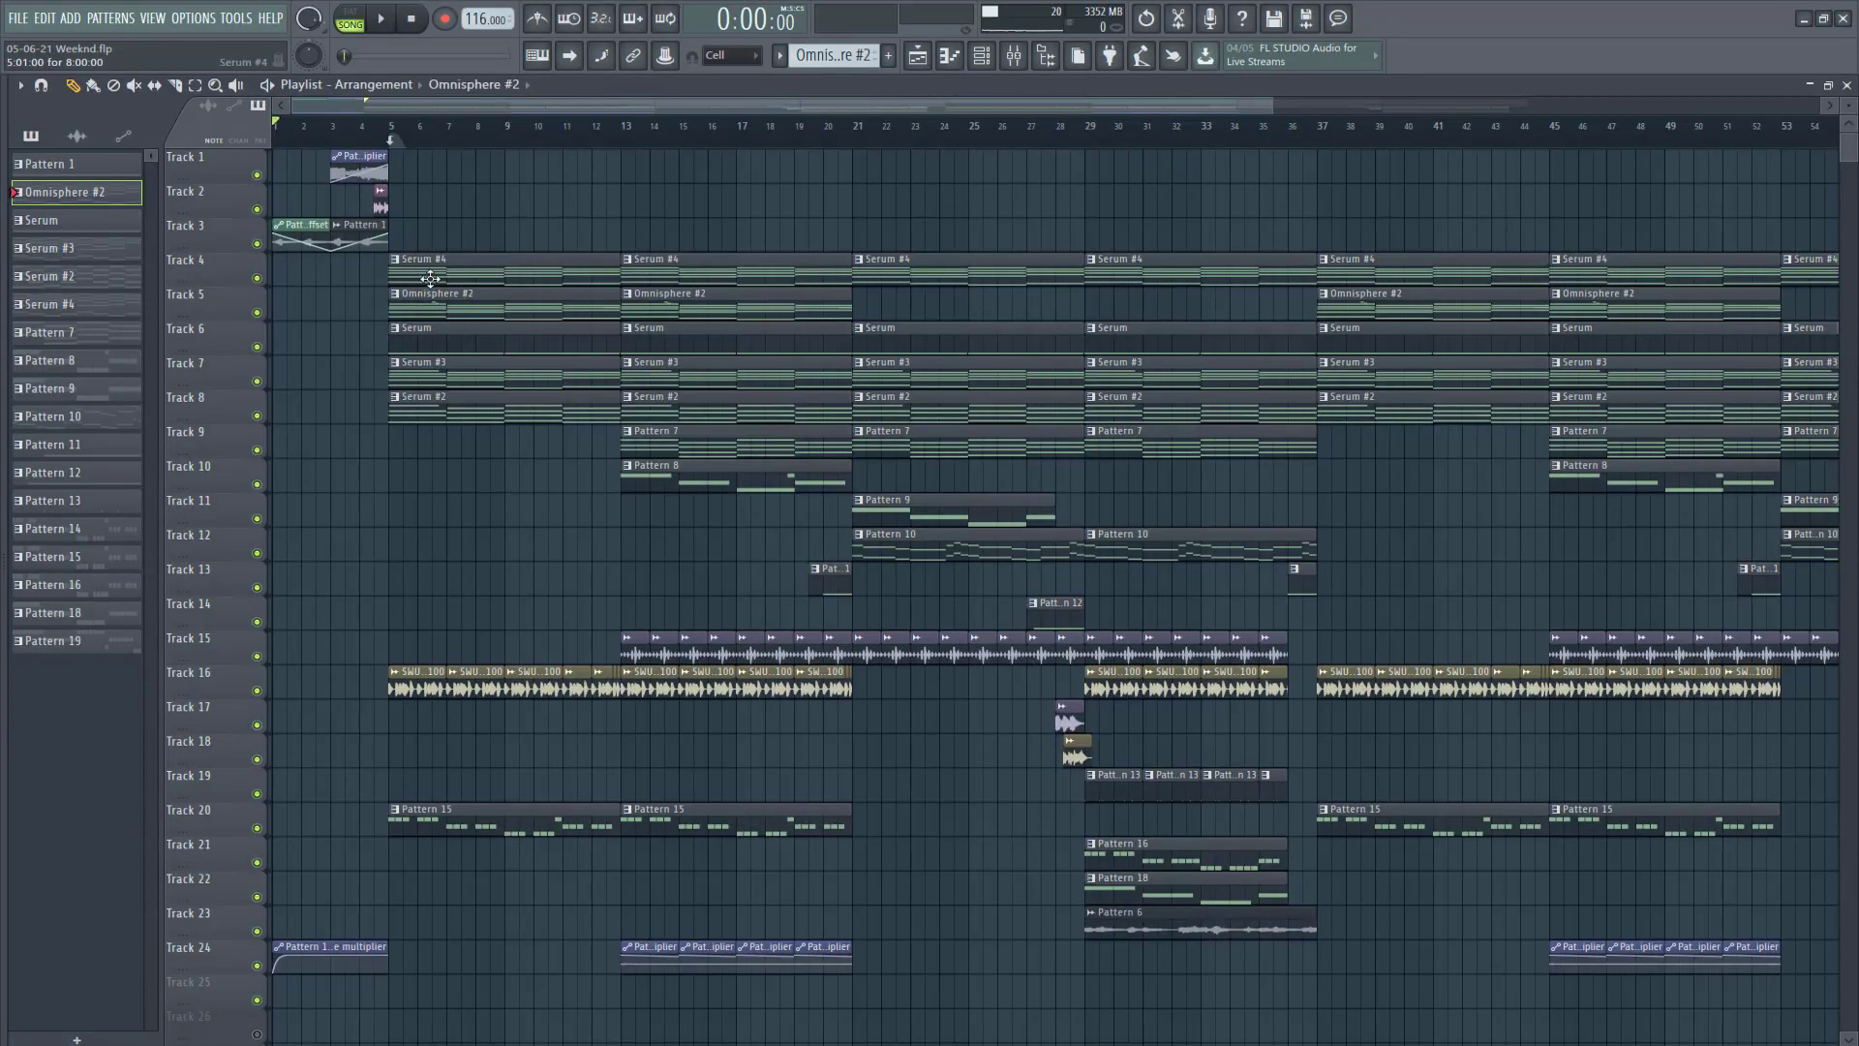
double_click(430, 278)
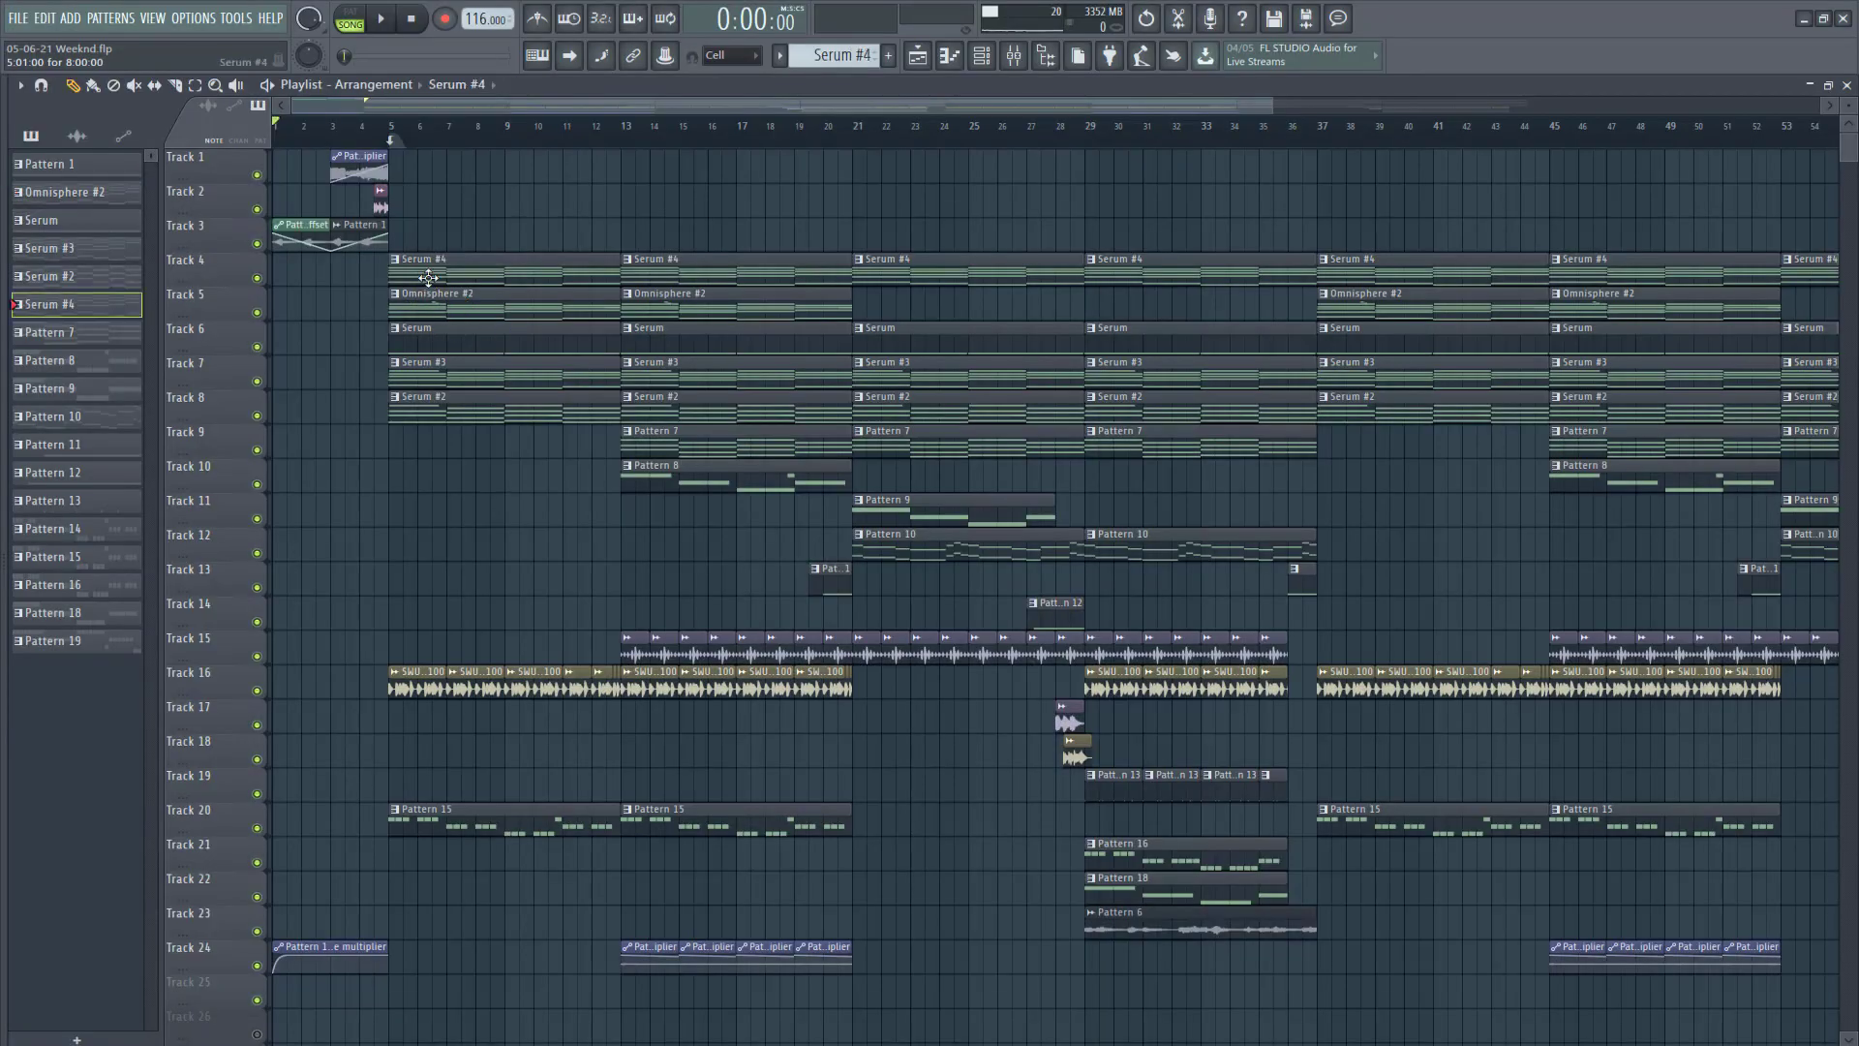
left_click(1846, 86)
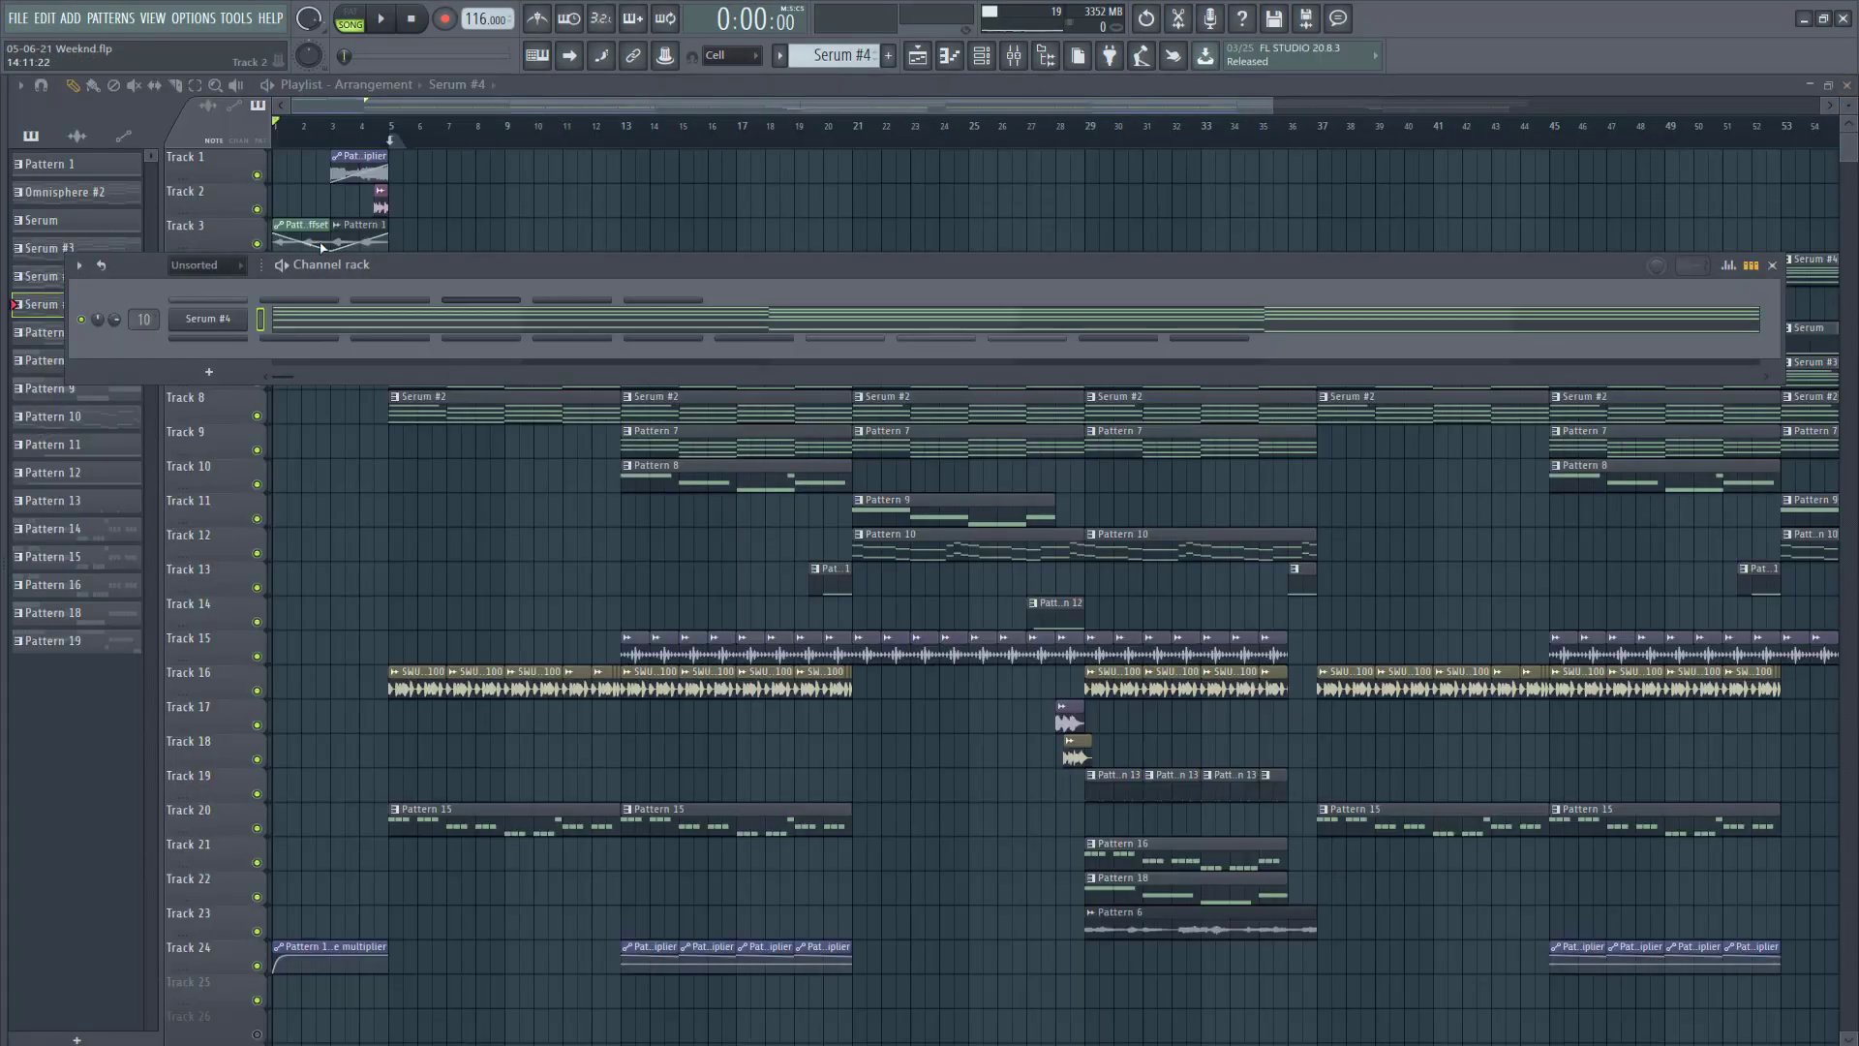
left_click(218, 315)
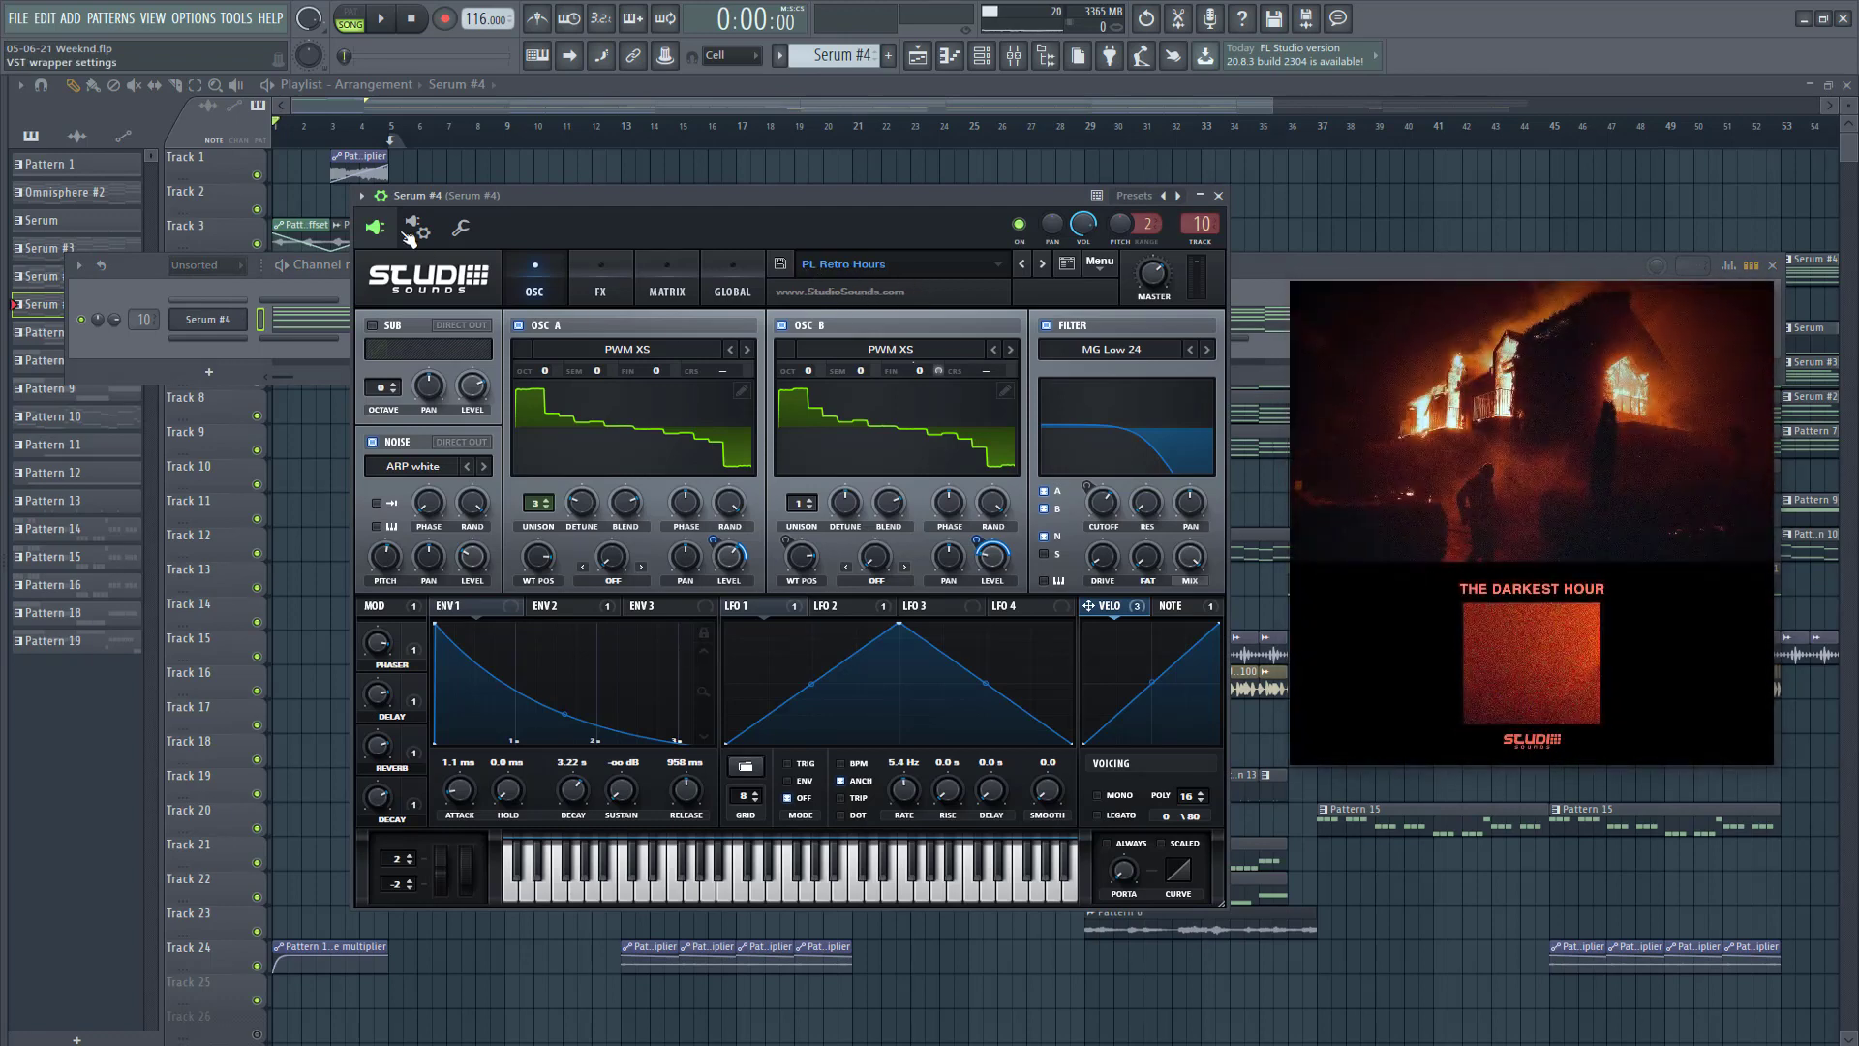
Step: Play the Serum #4 pattern in pattern mode and examine its chords in the piano roll
left_click(352, 24)
left_click(382, 21)
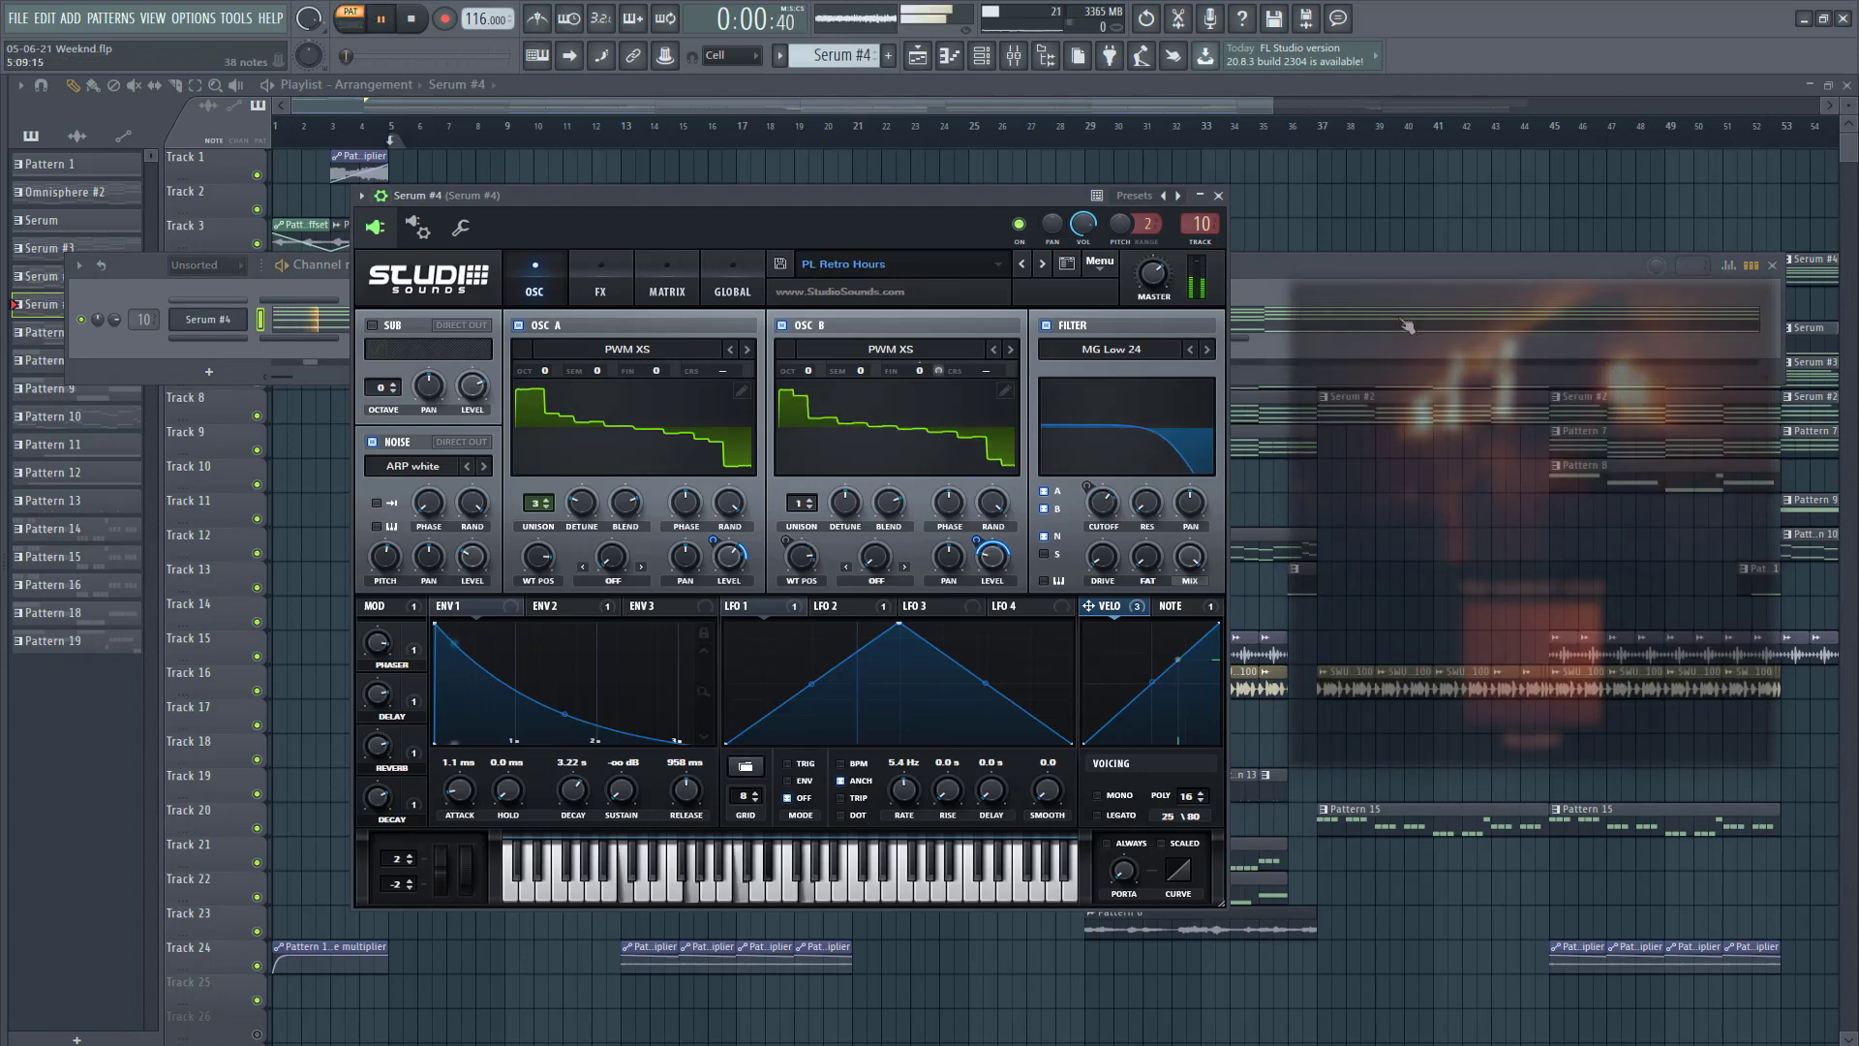
key("F7")
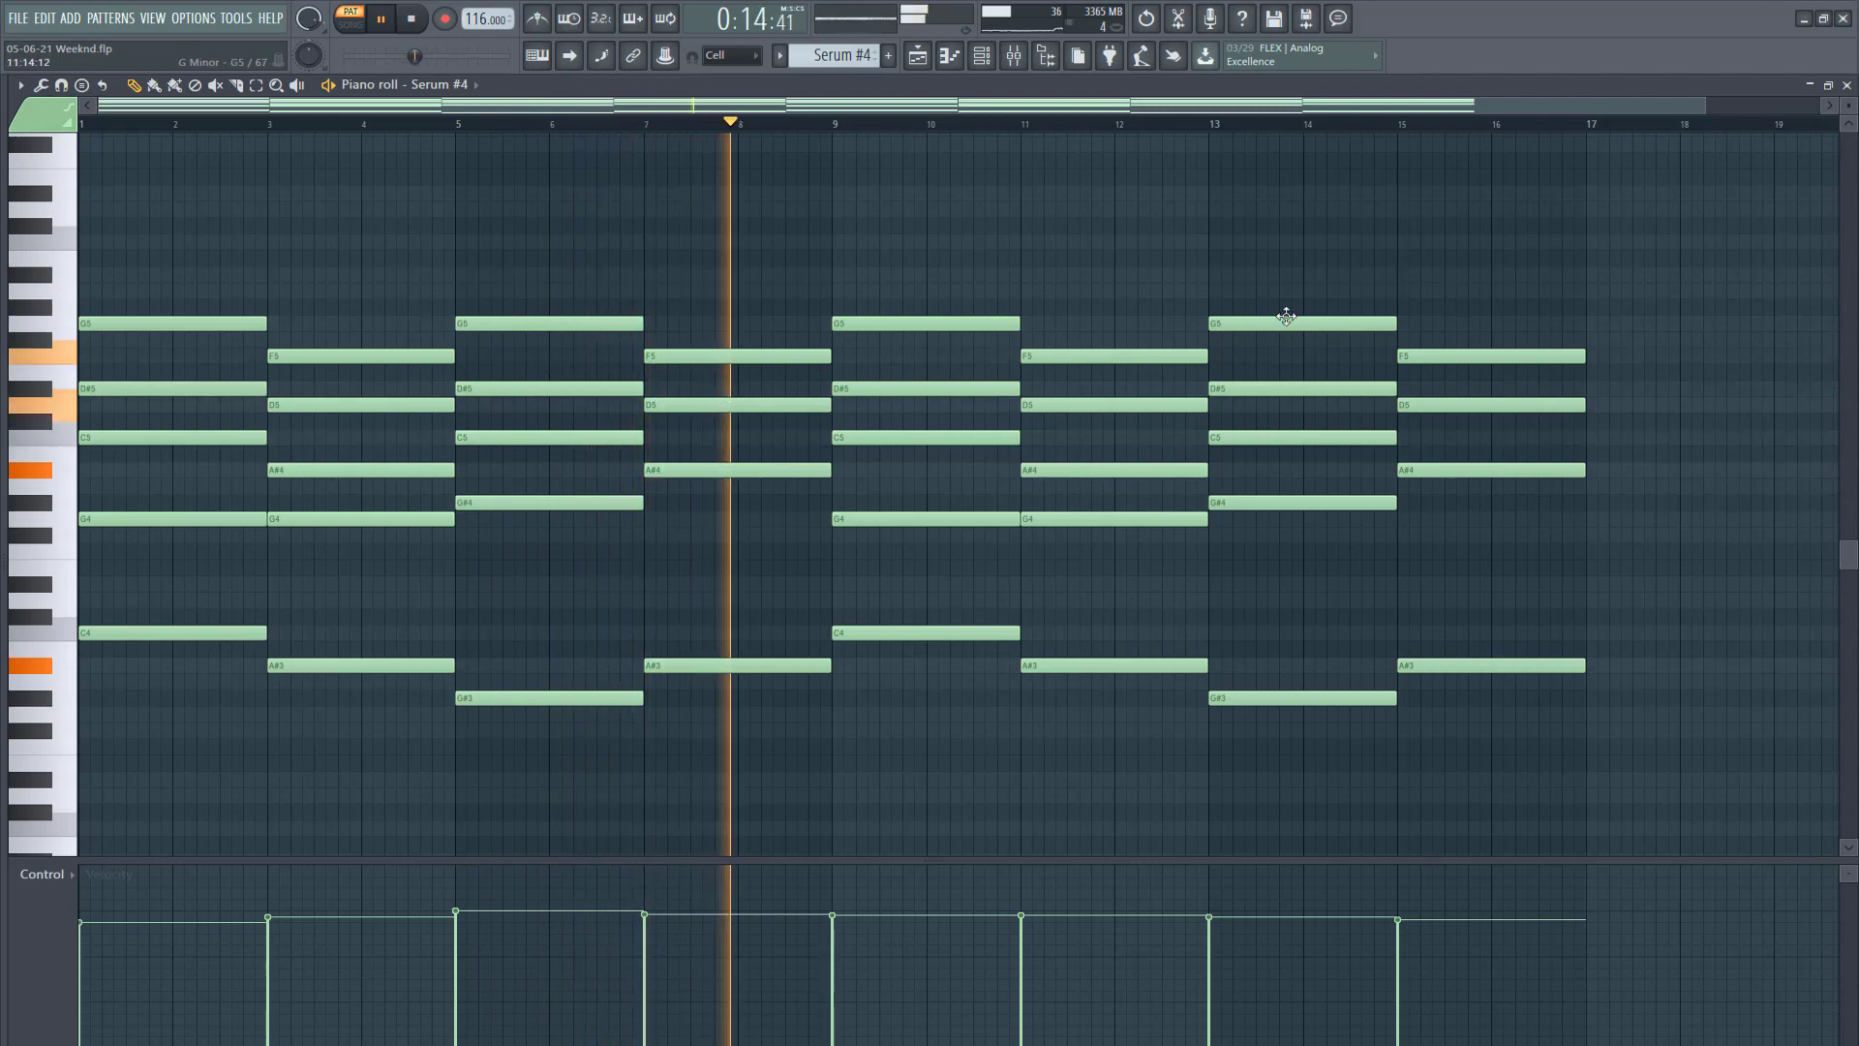
left_click(1847, 85)
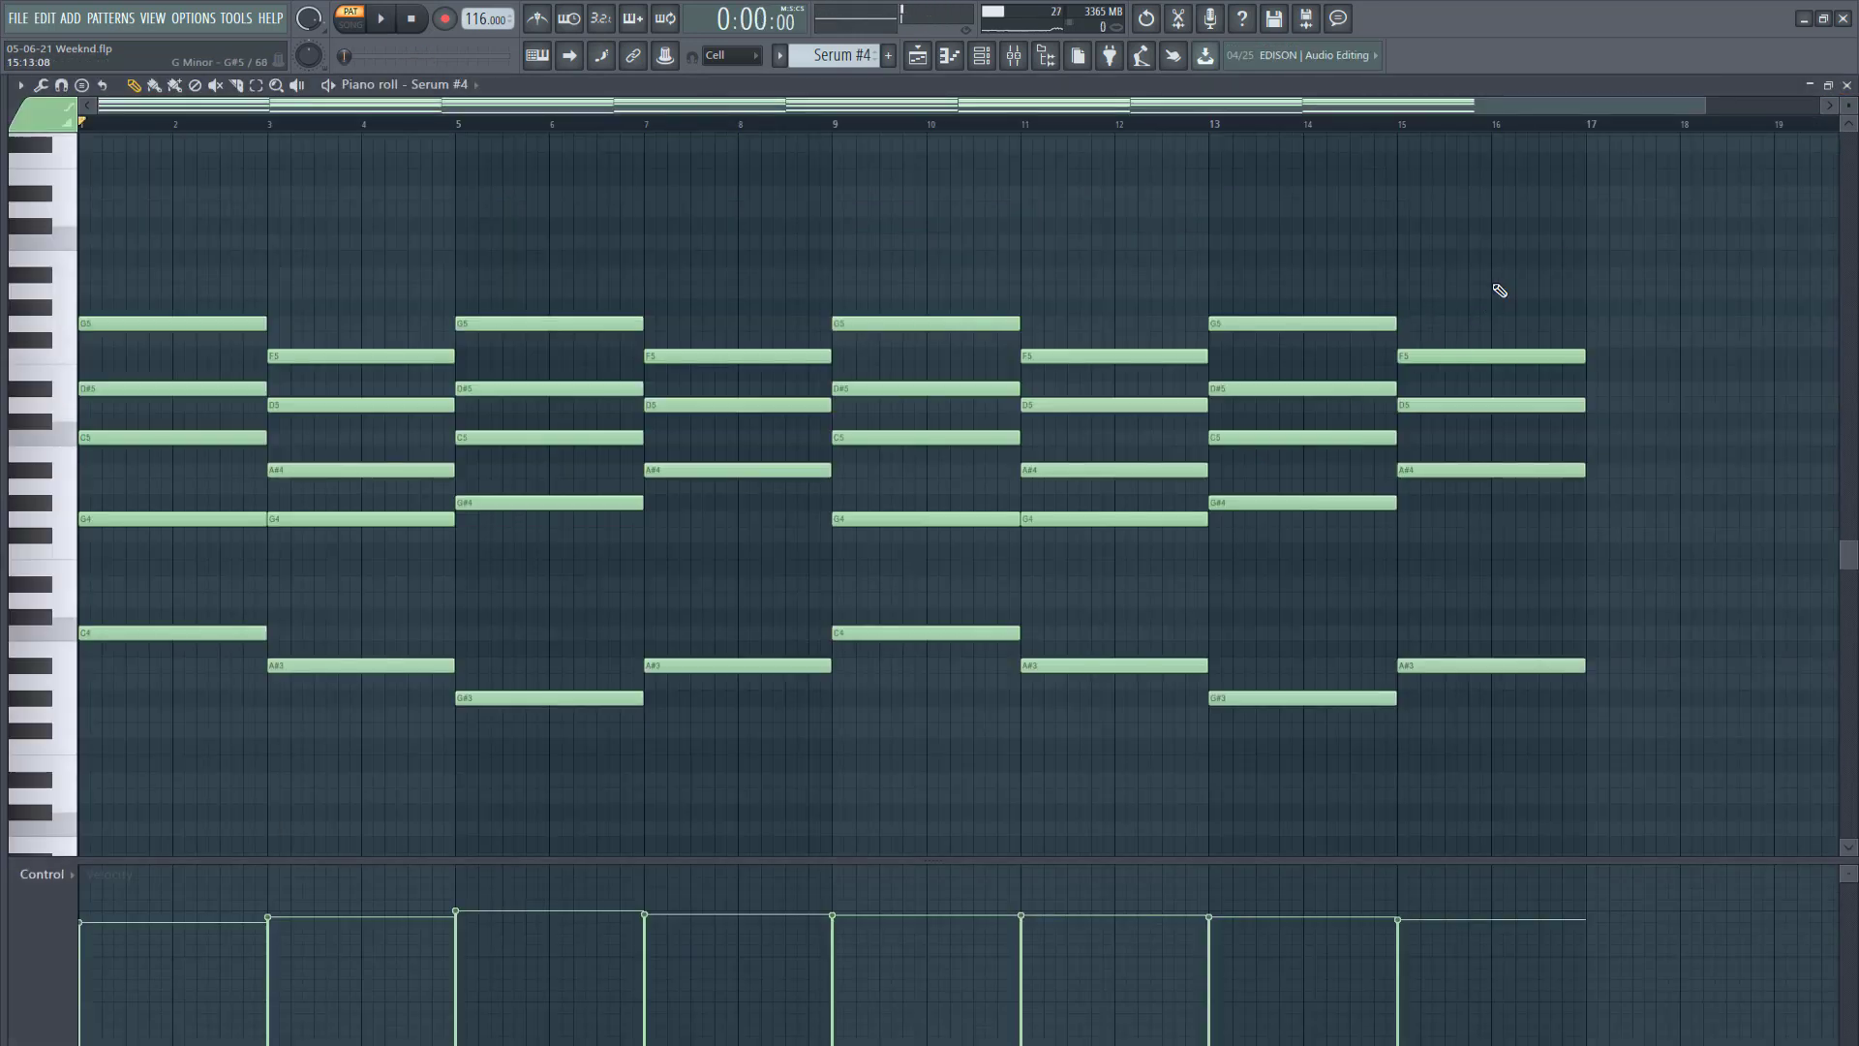
Step: Return to the playlist and open the Omnisphere #2 pattern's notes in the piano roll
left_click_drag(1555, 251, 69, 811)
left_click(538, 162, "ctrl")
left_click(917, 56)
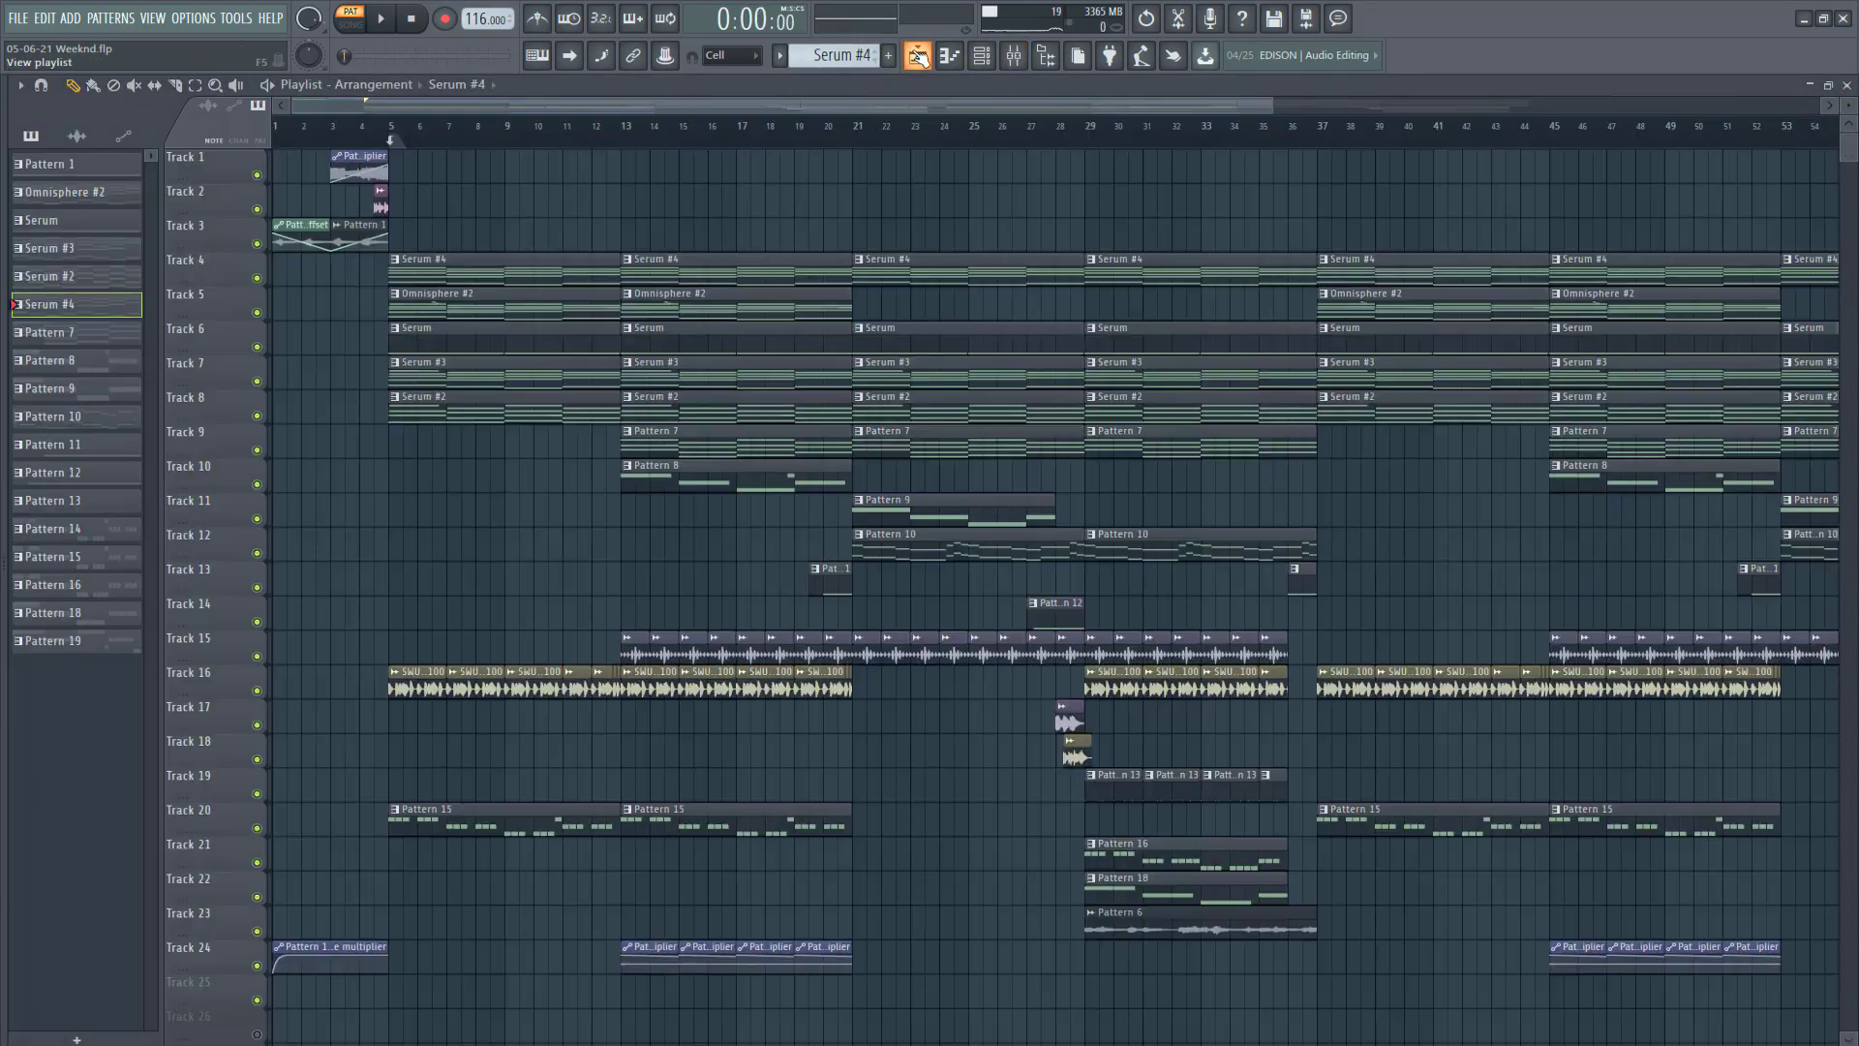
left_click(426, 302)
left_click(1846, 85)
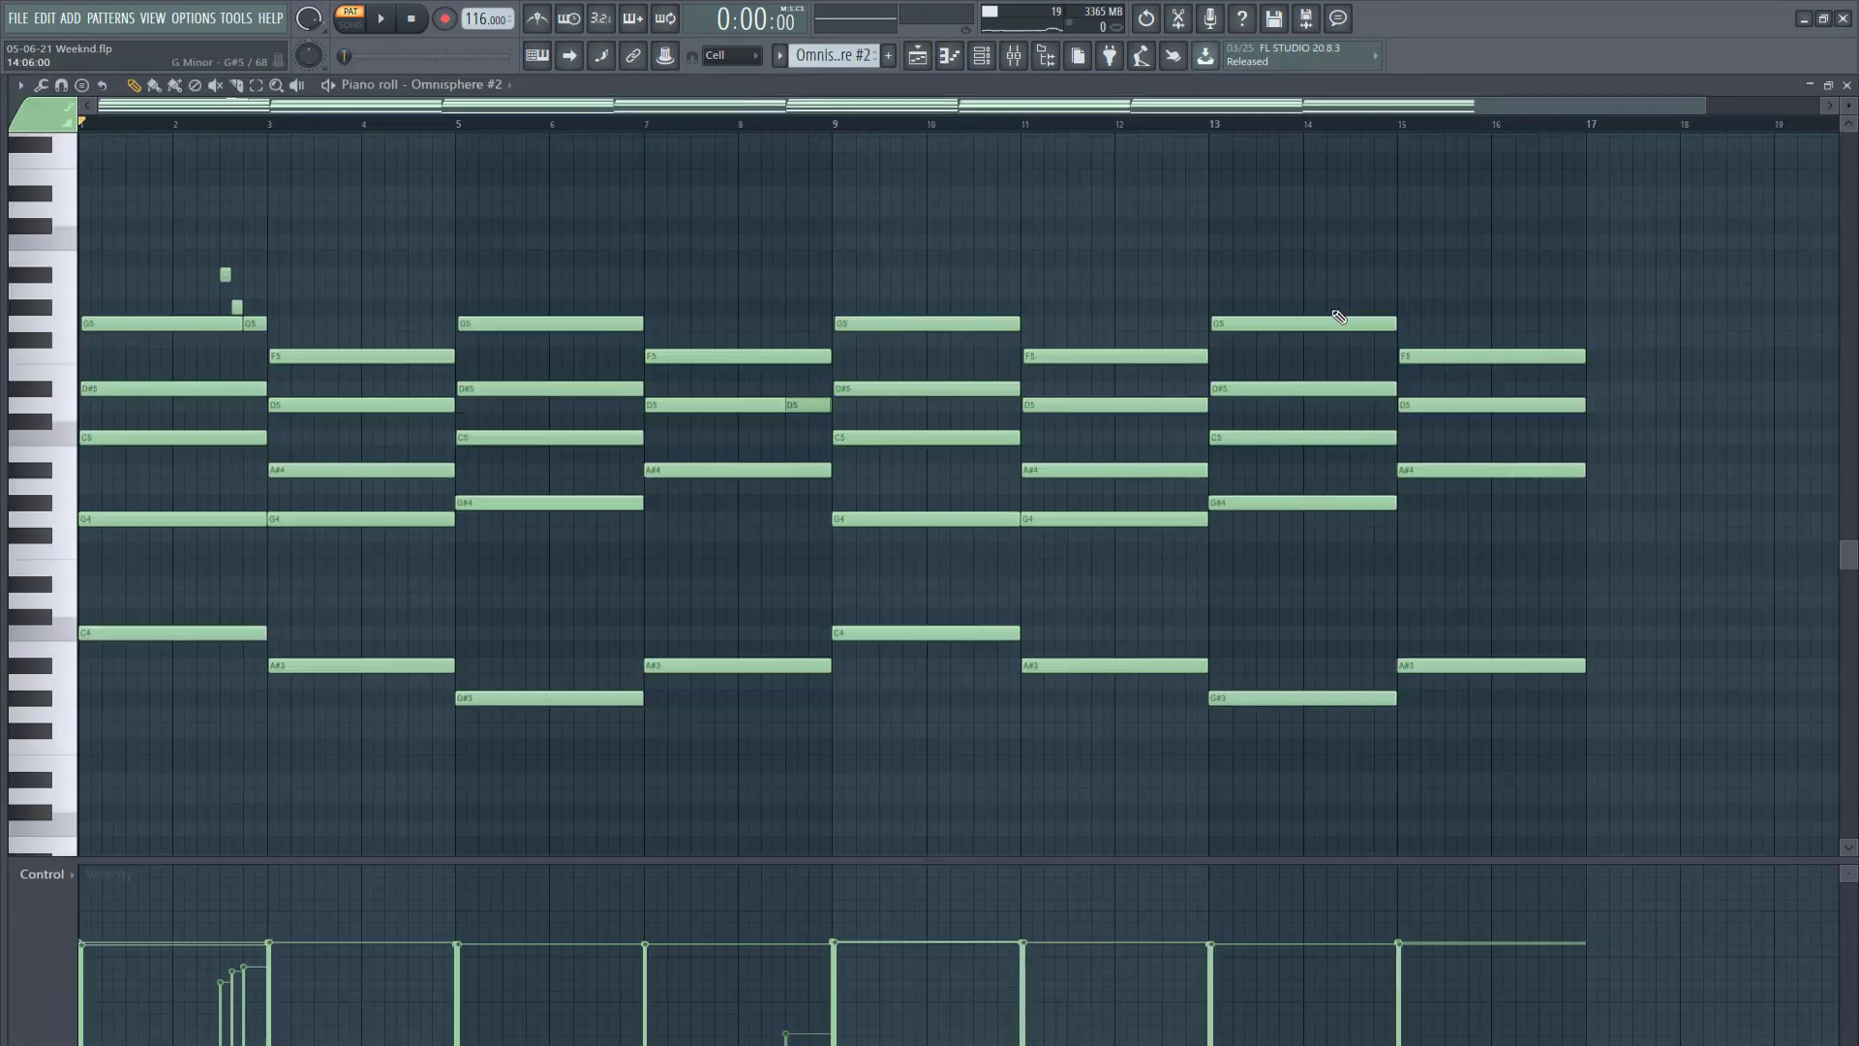
Step: Strum all the Omnisphere #2 chords with the Strumizer, using a slight start-time strength and 49% velocity strength
key("ctrl+a")
scroll(94, 189, "down", 3)
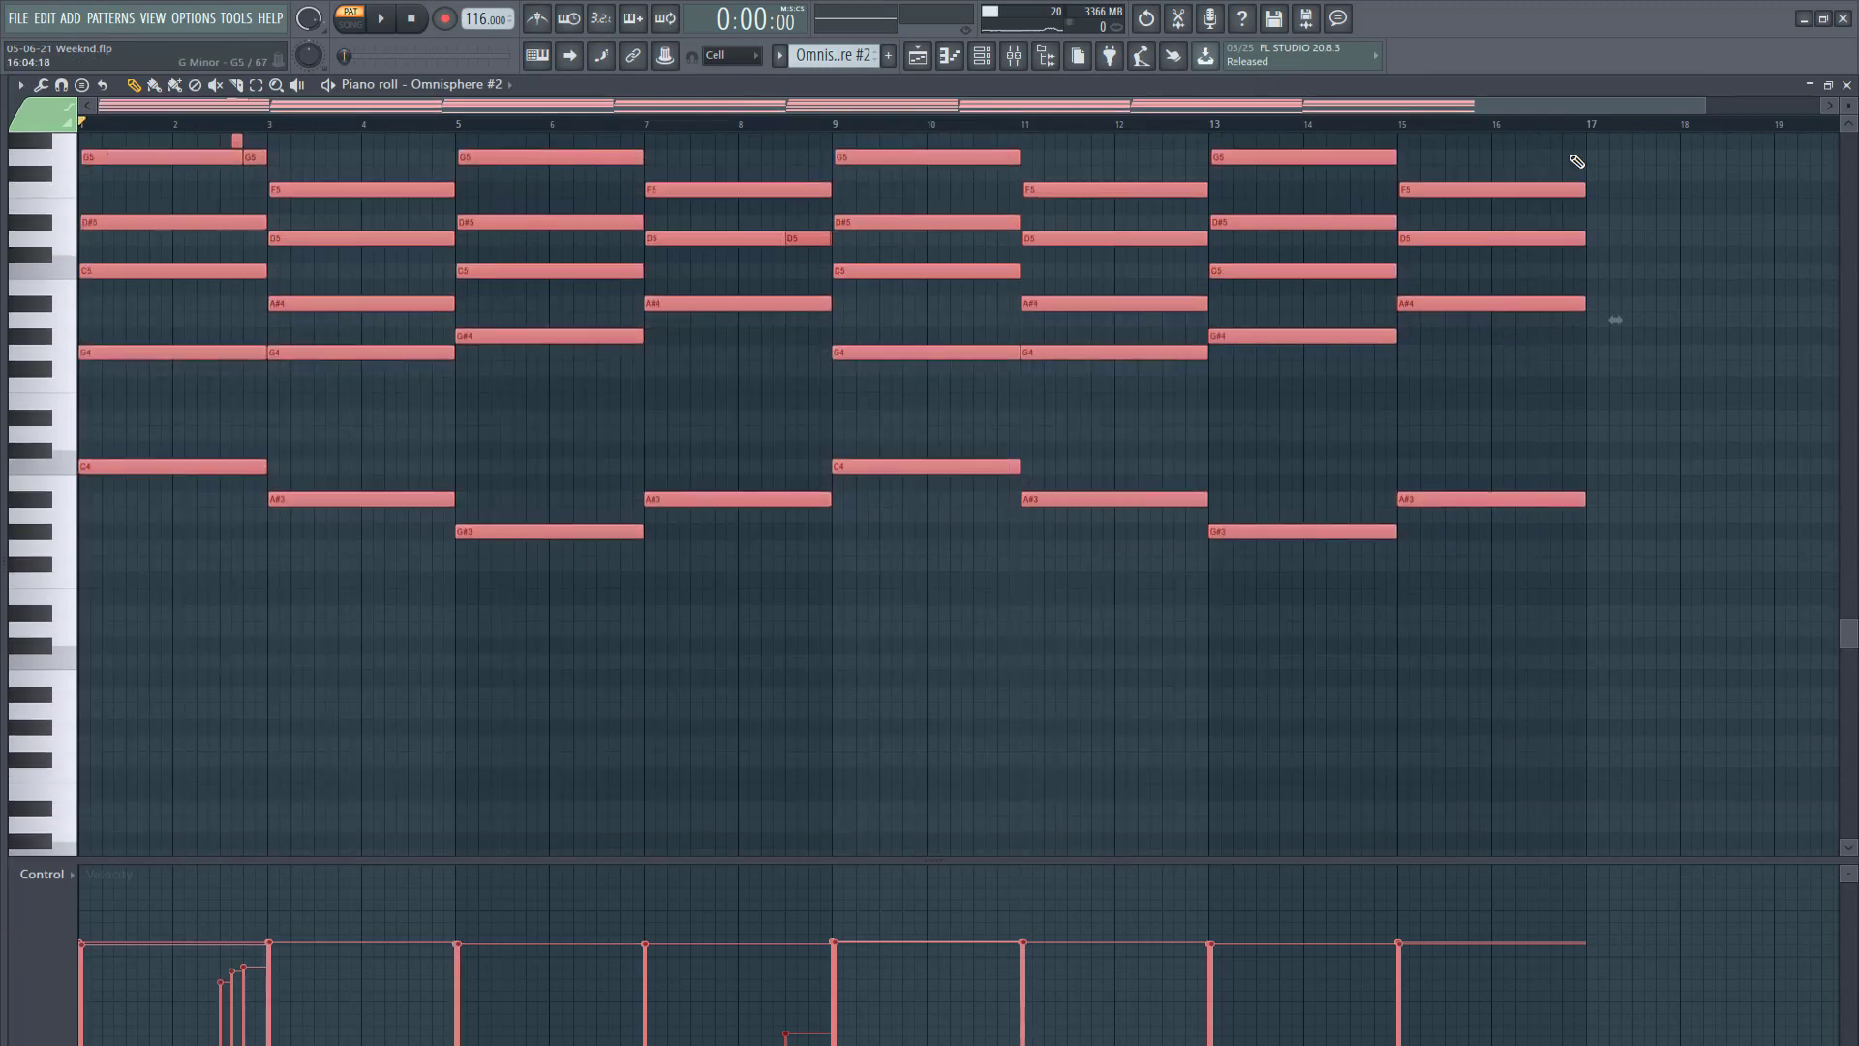
left_click_drag(1696, 111, 474, 114)
scroll(179, 489, "up", 4)
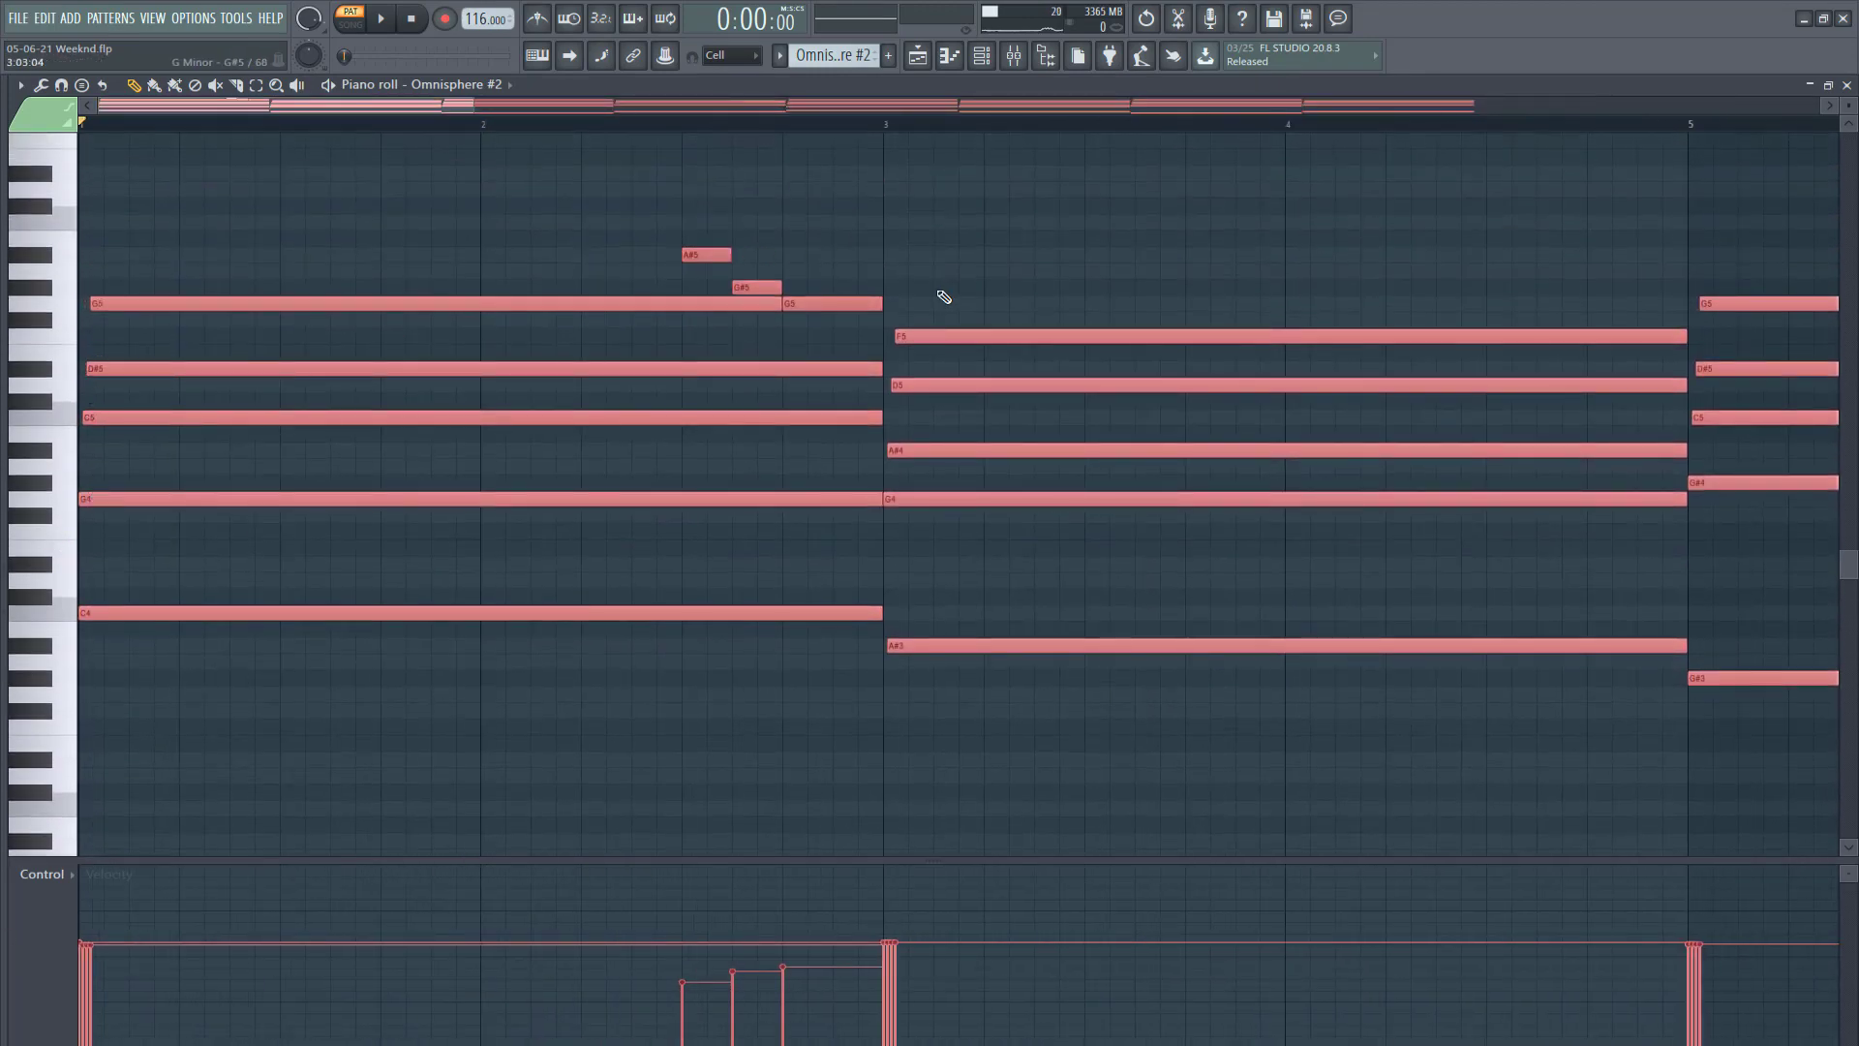
left_click(19, 85)
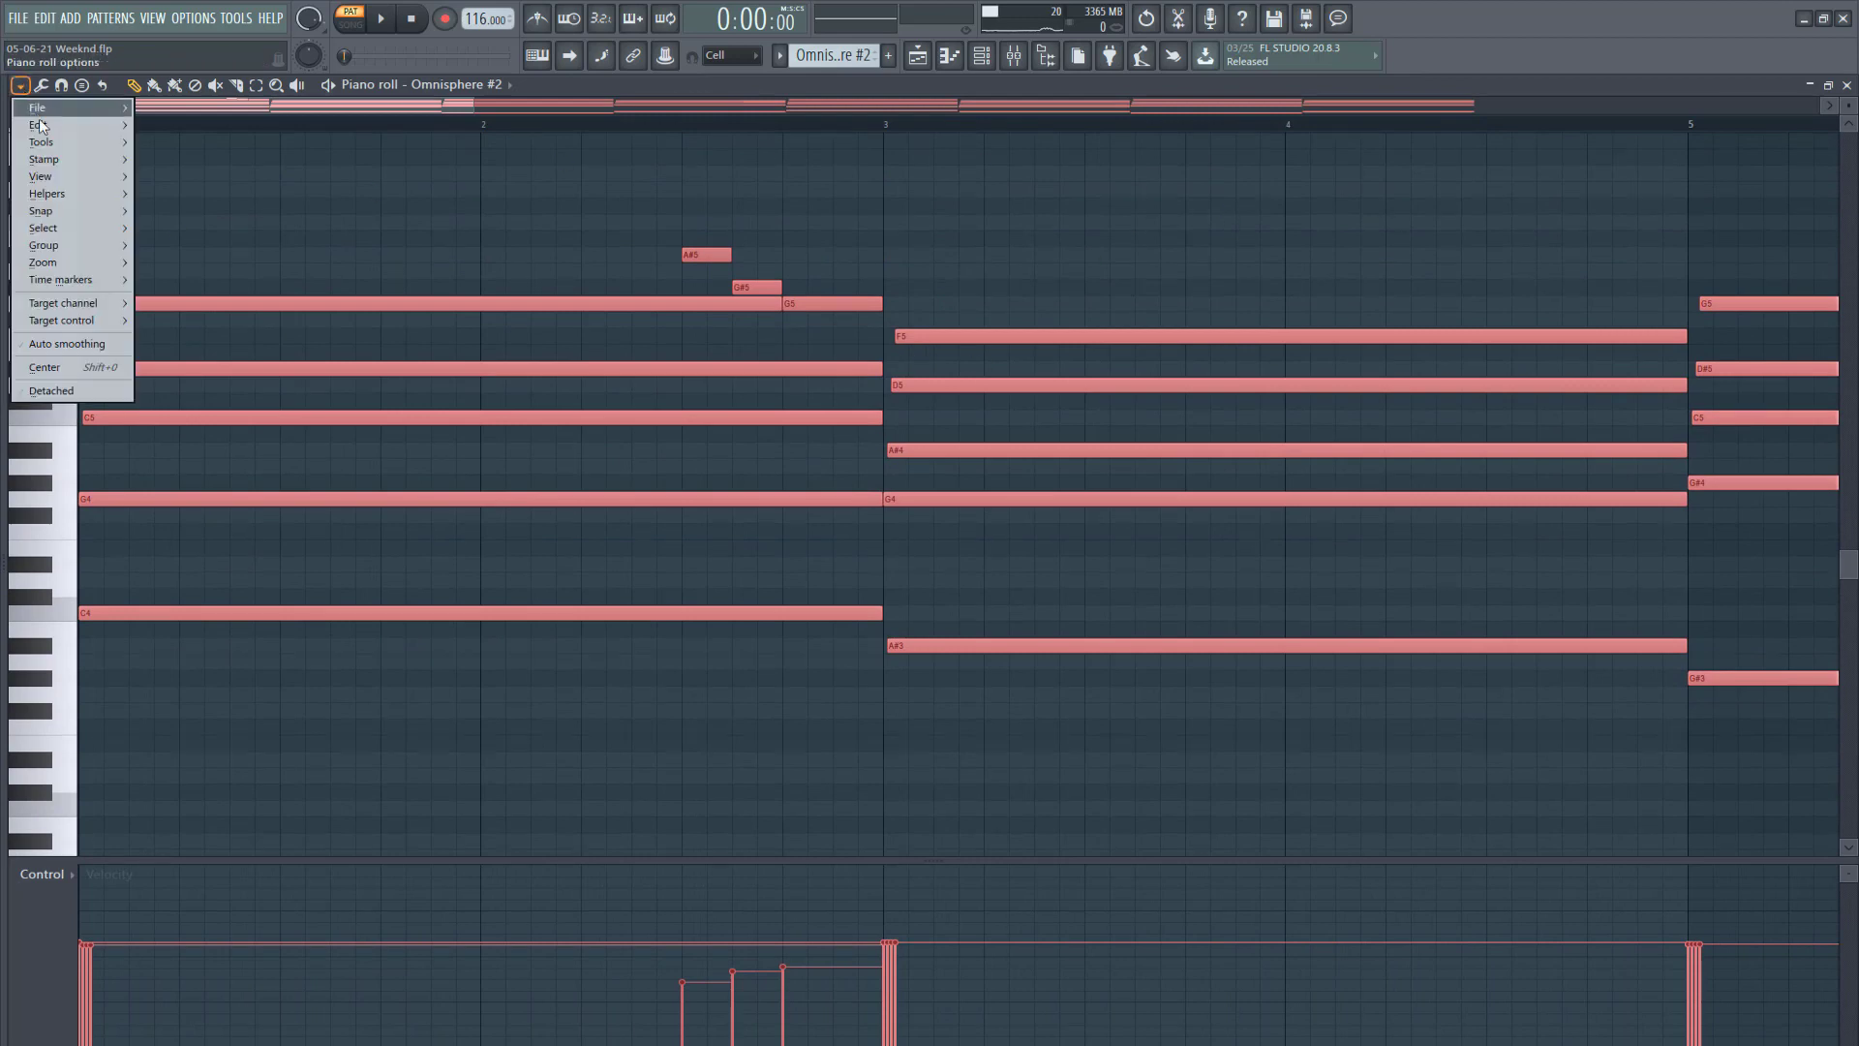
mouse_move(42, 143)
left_click(184, 341)
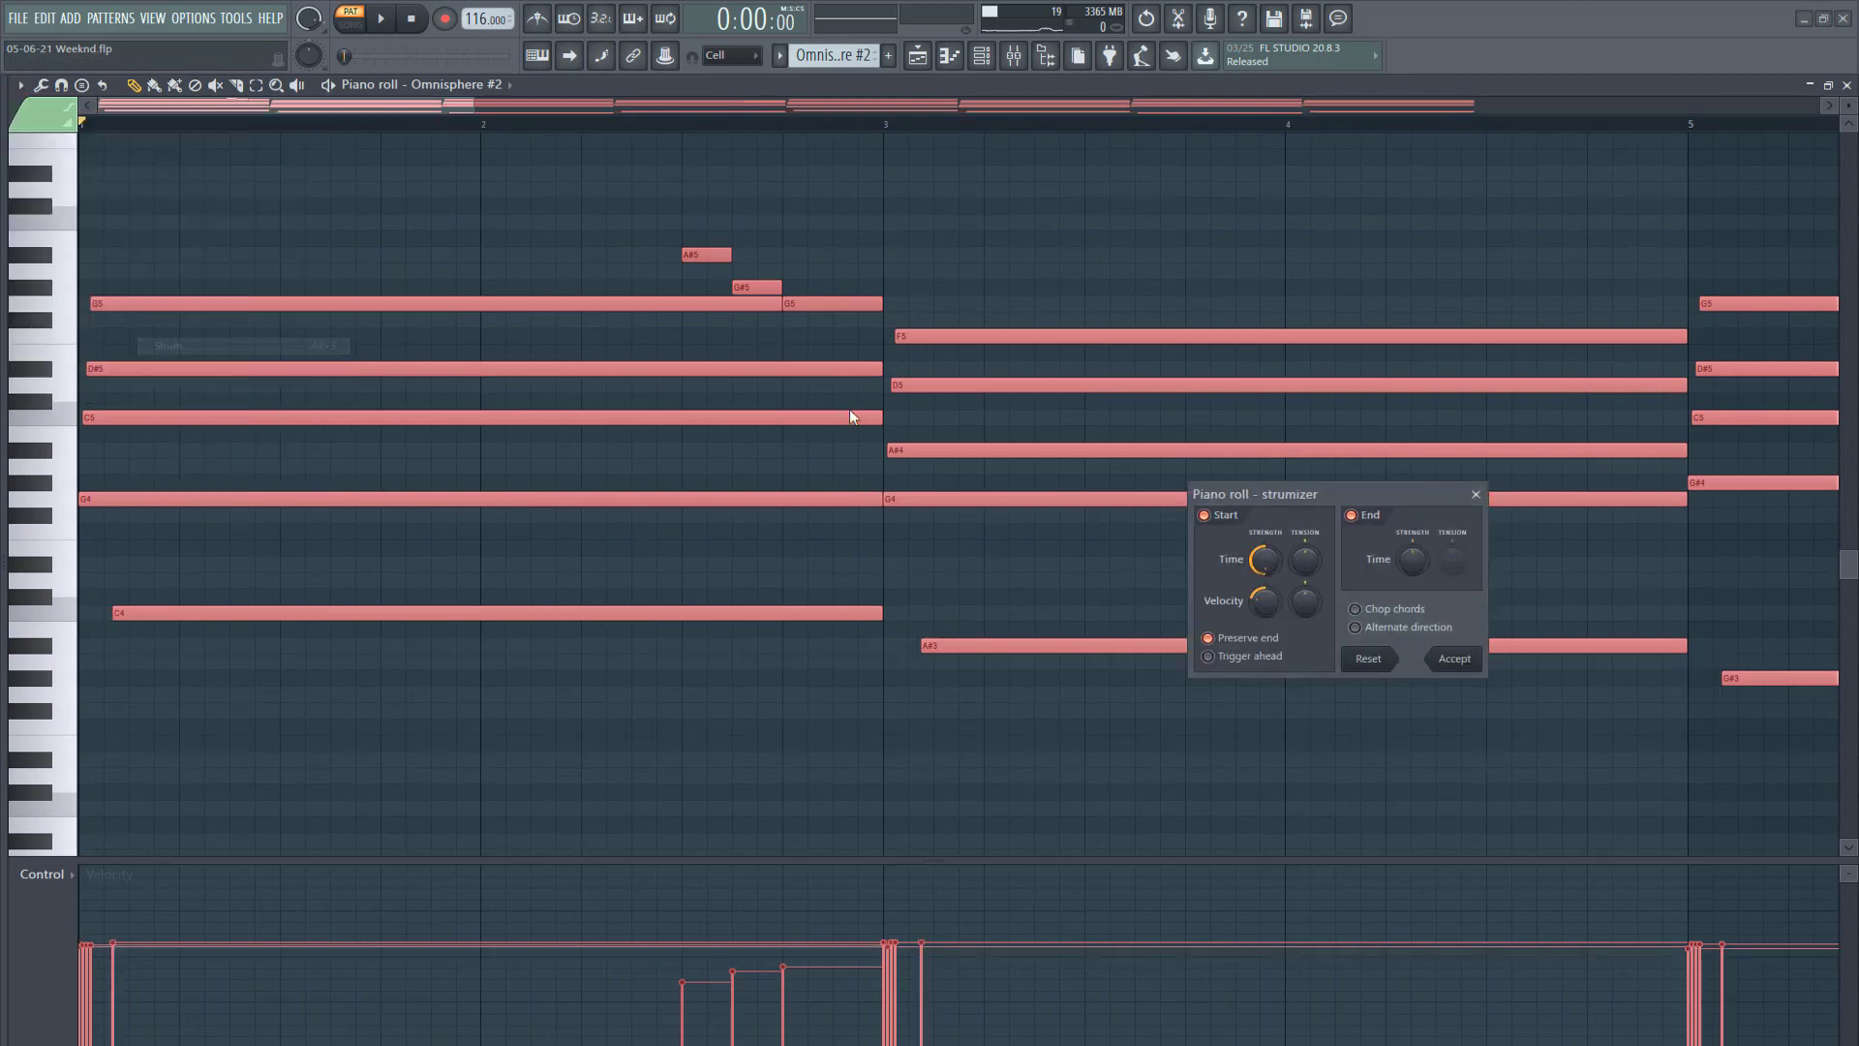
left_click_drag(1265, 560, 1264, 515)
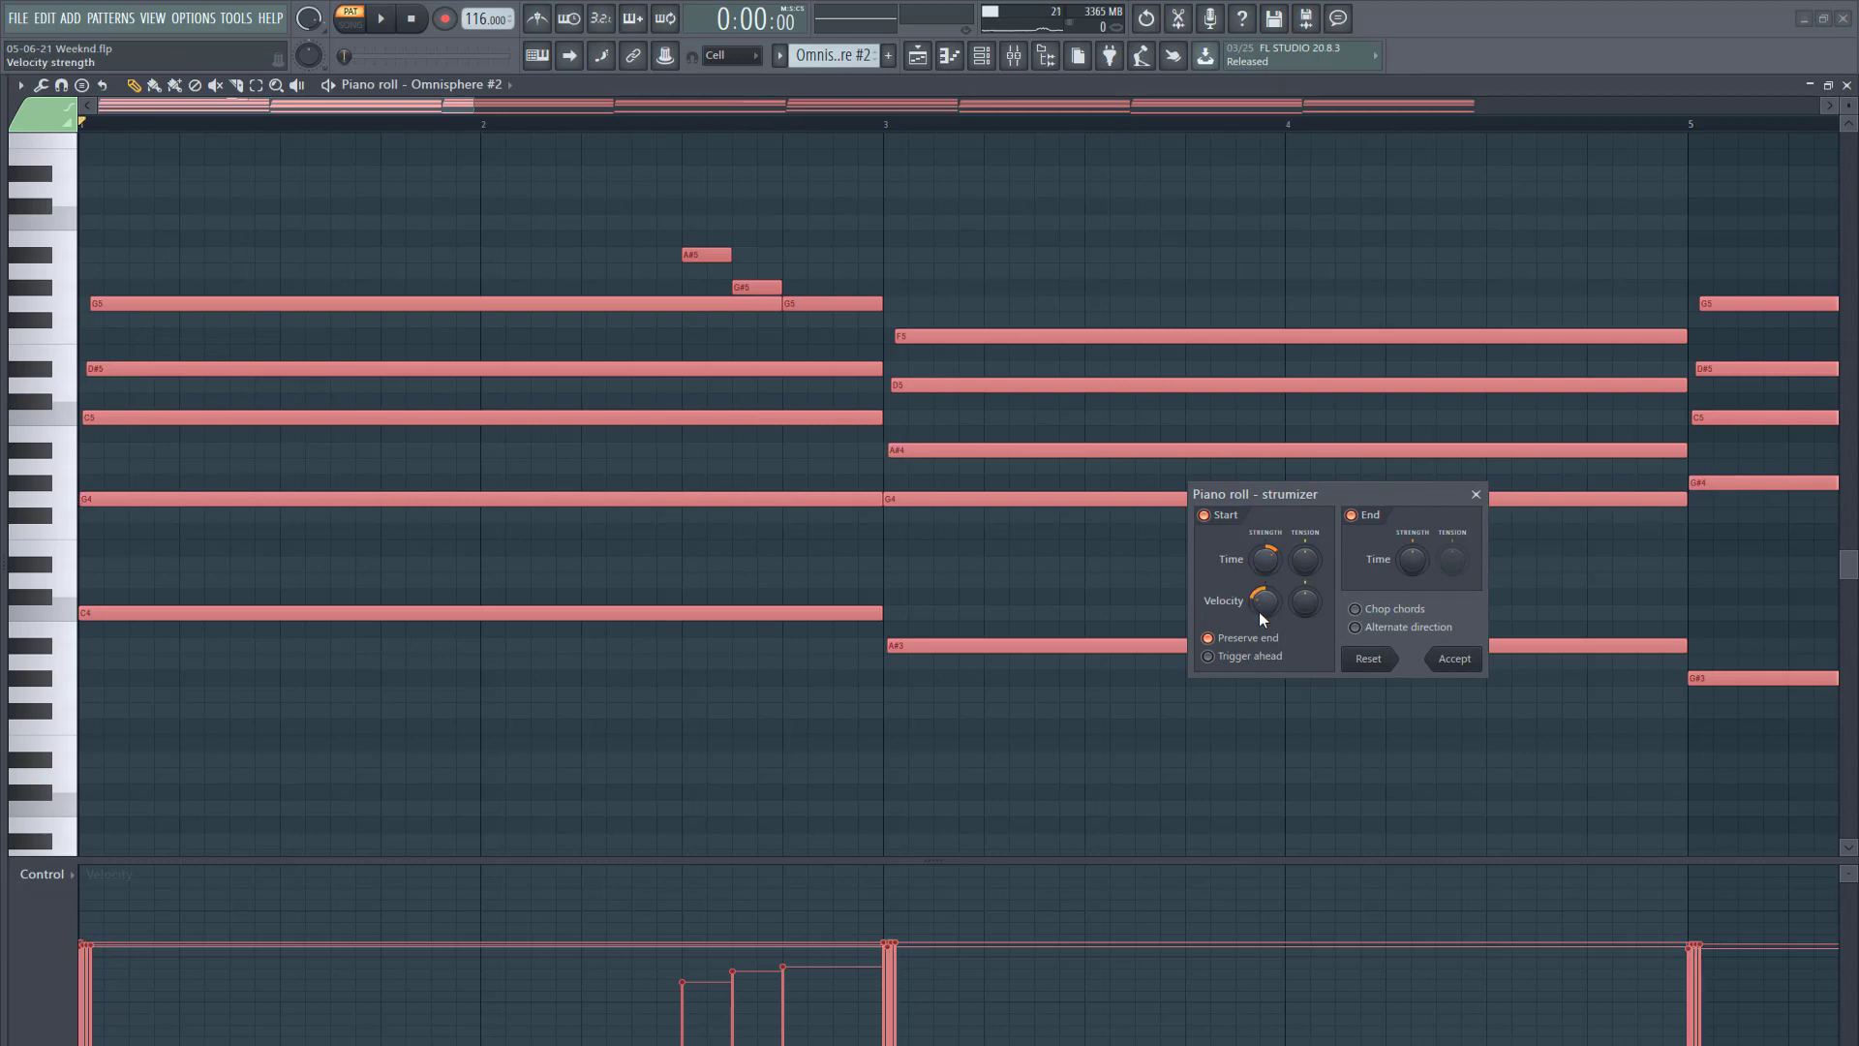
mouse_move(1263, 615)
left_mouse_down()
mouse_move(1262, 501)
mouse_move(1261, 610)
left_mouse_up()
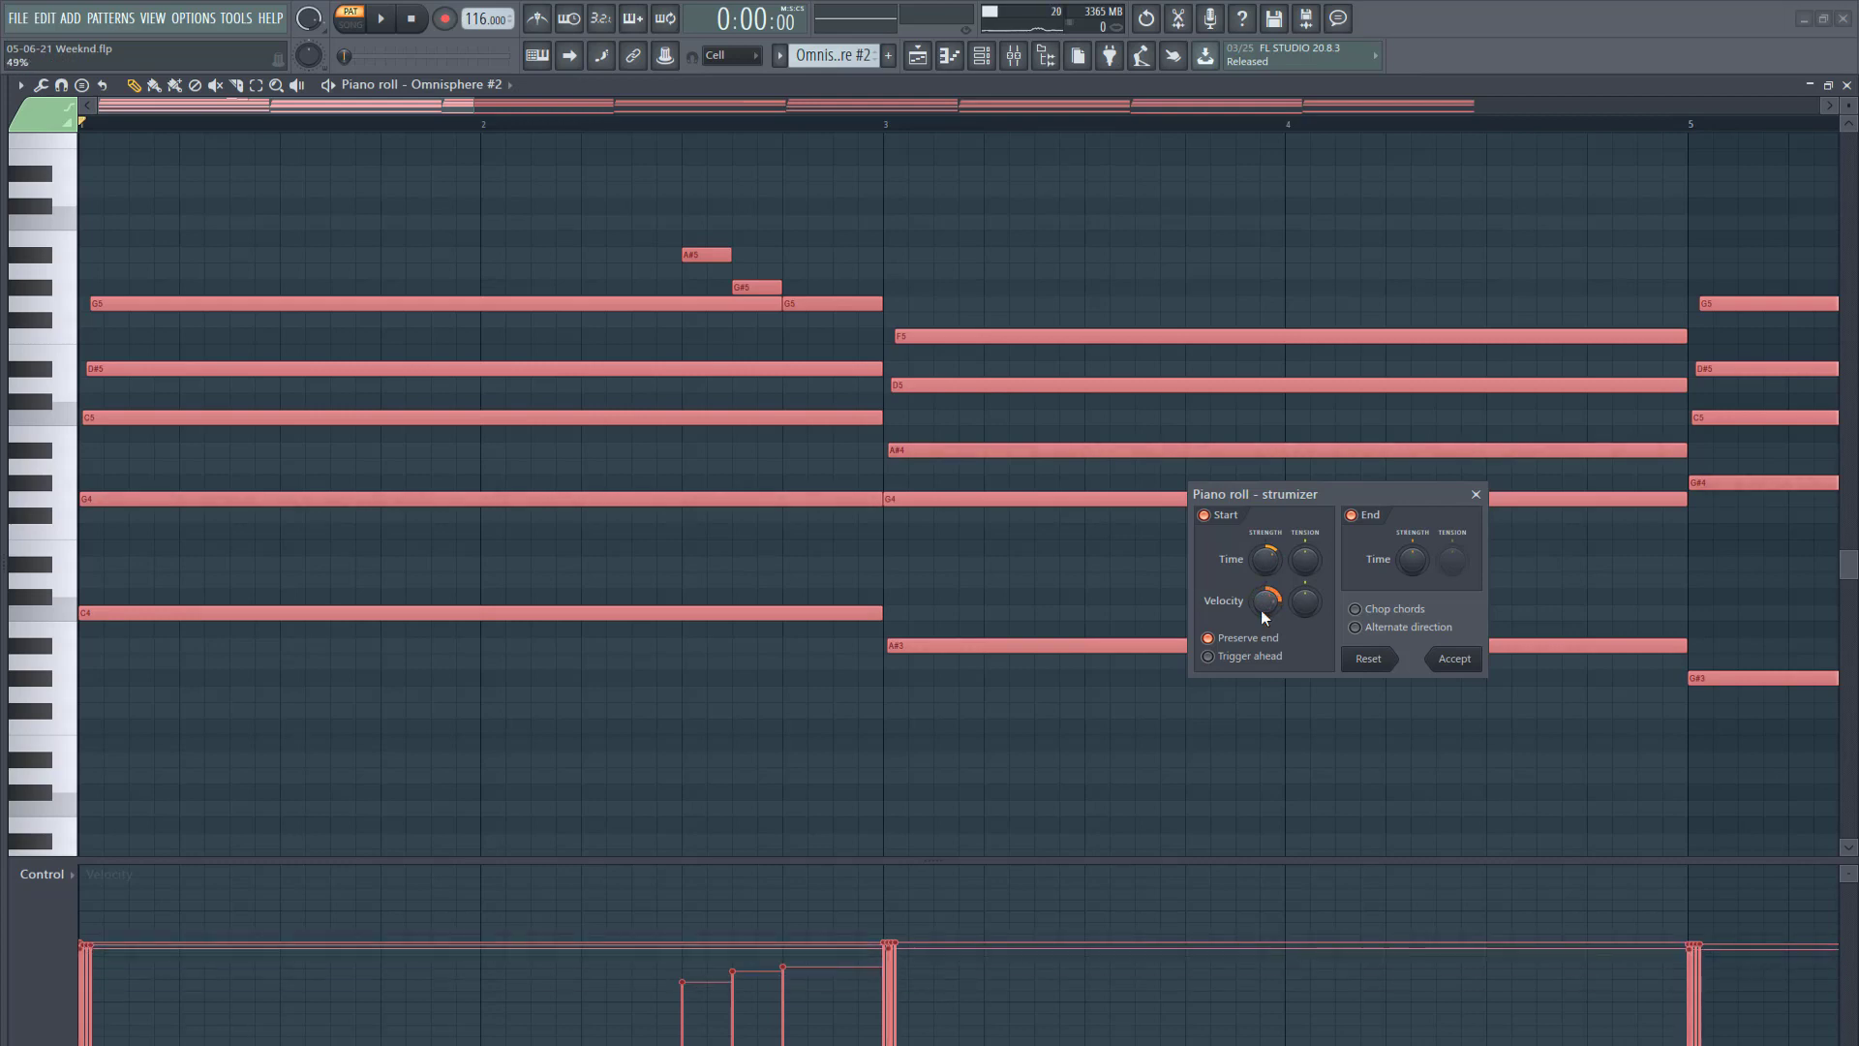
key("Return")
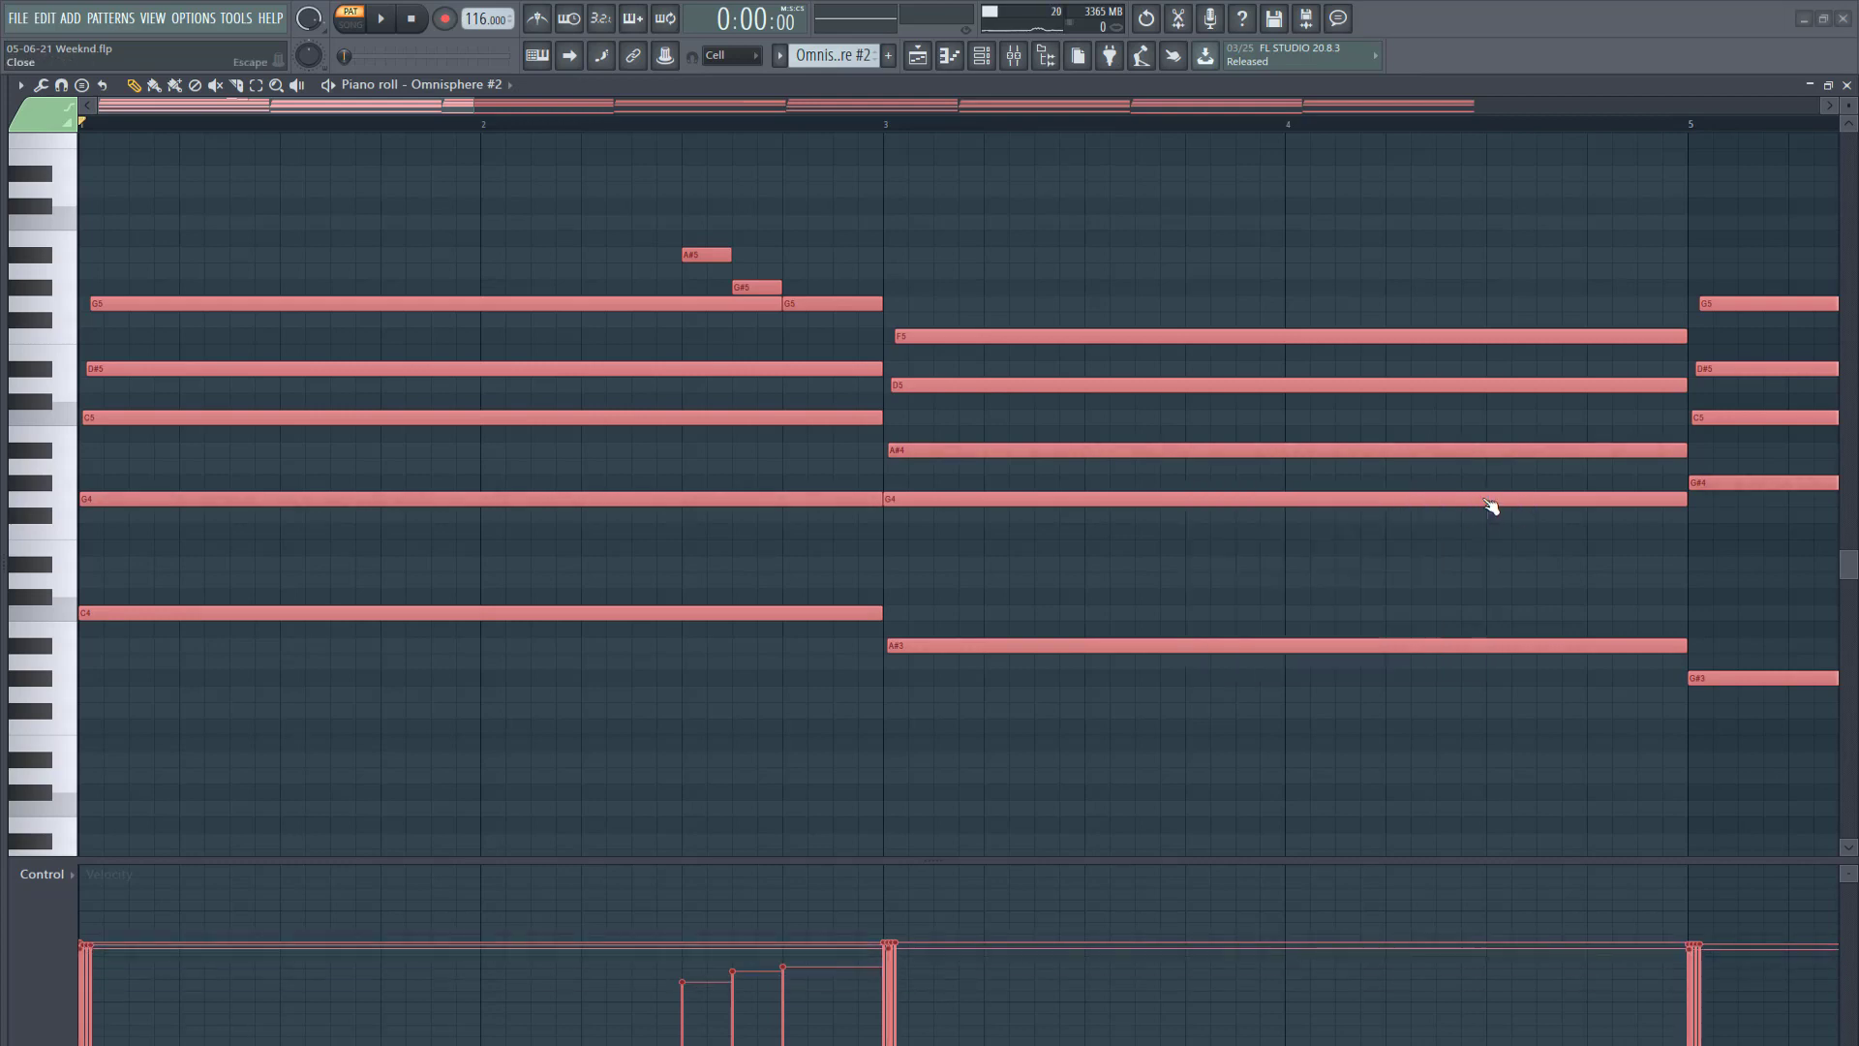
Step: Return to the playlist and isolate the Serum #4 and Omnisphere #2 layers on Tracks 4 and 5
left_click(1848, 85)
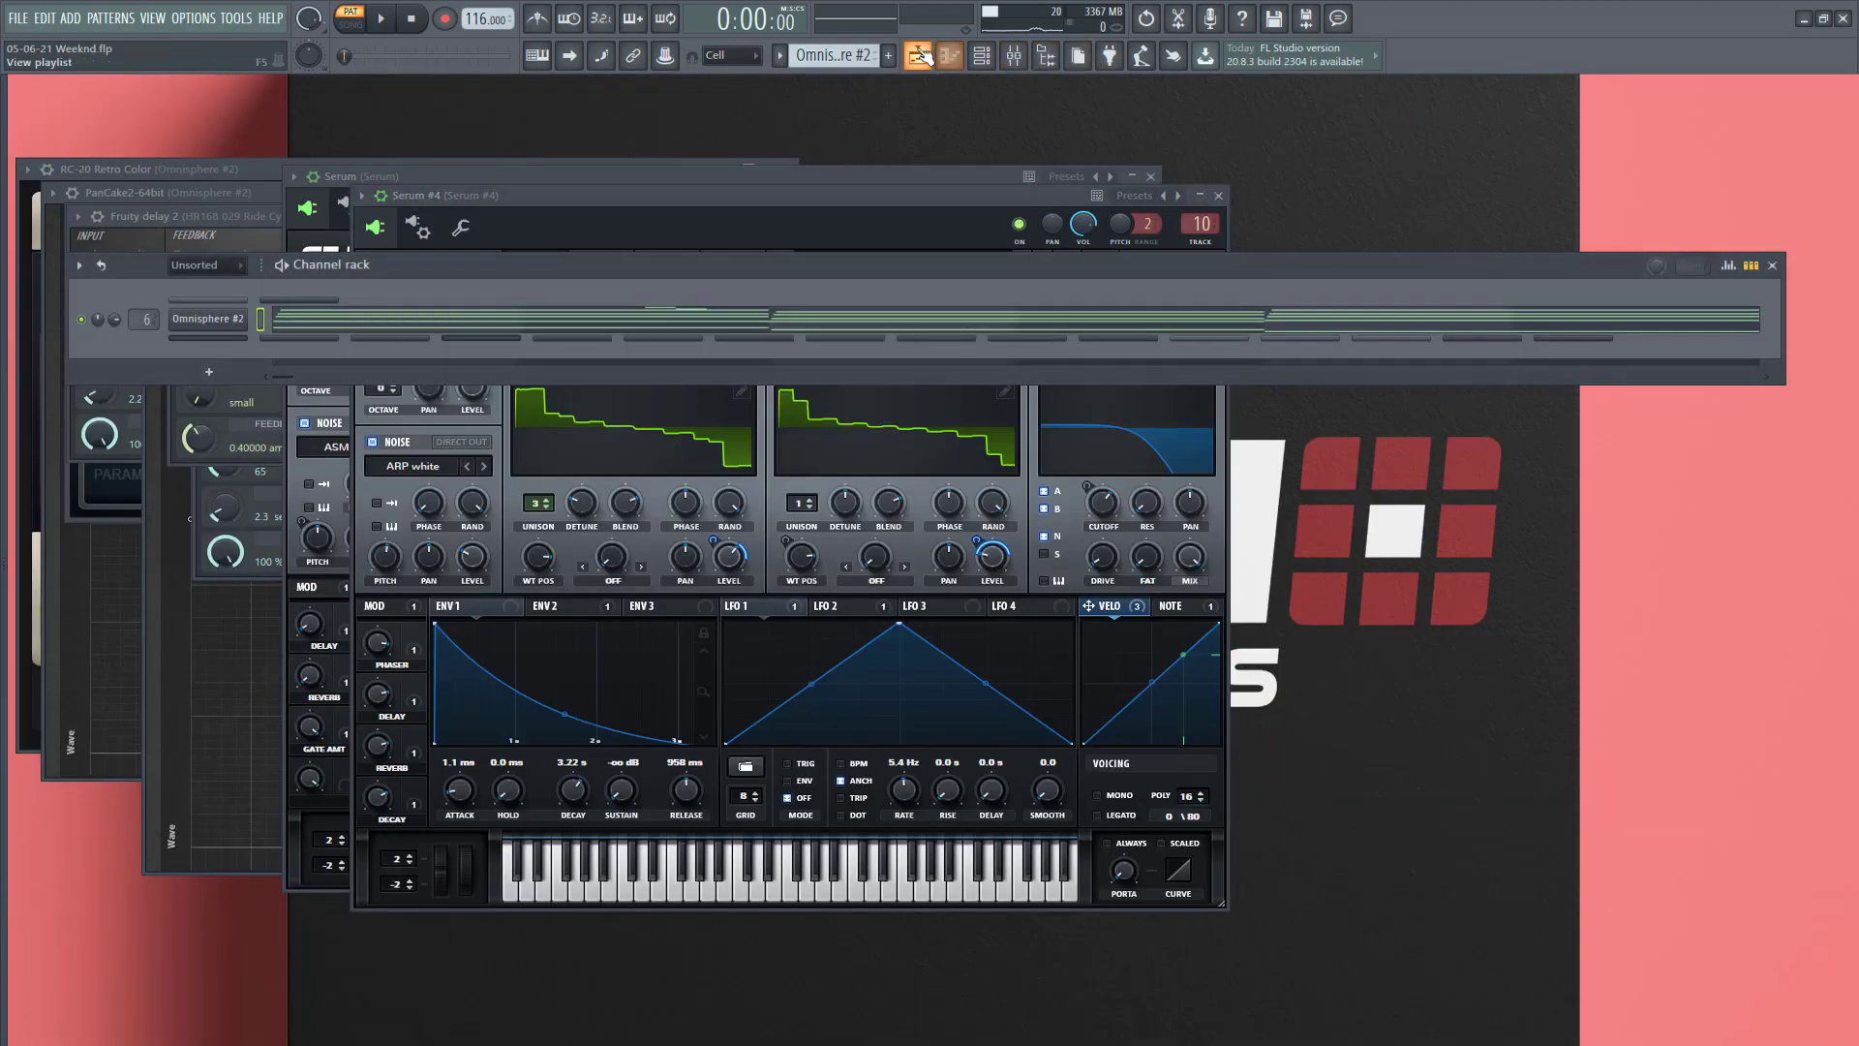
left_click(917, 55)
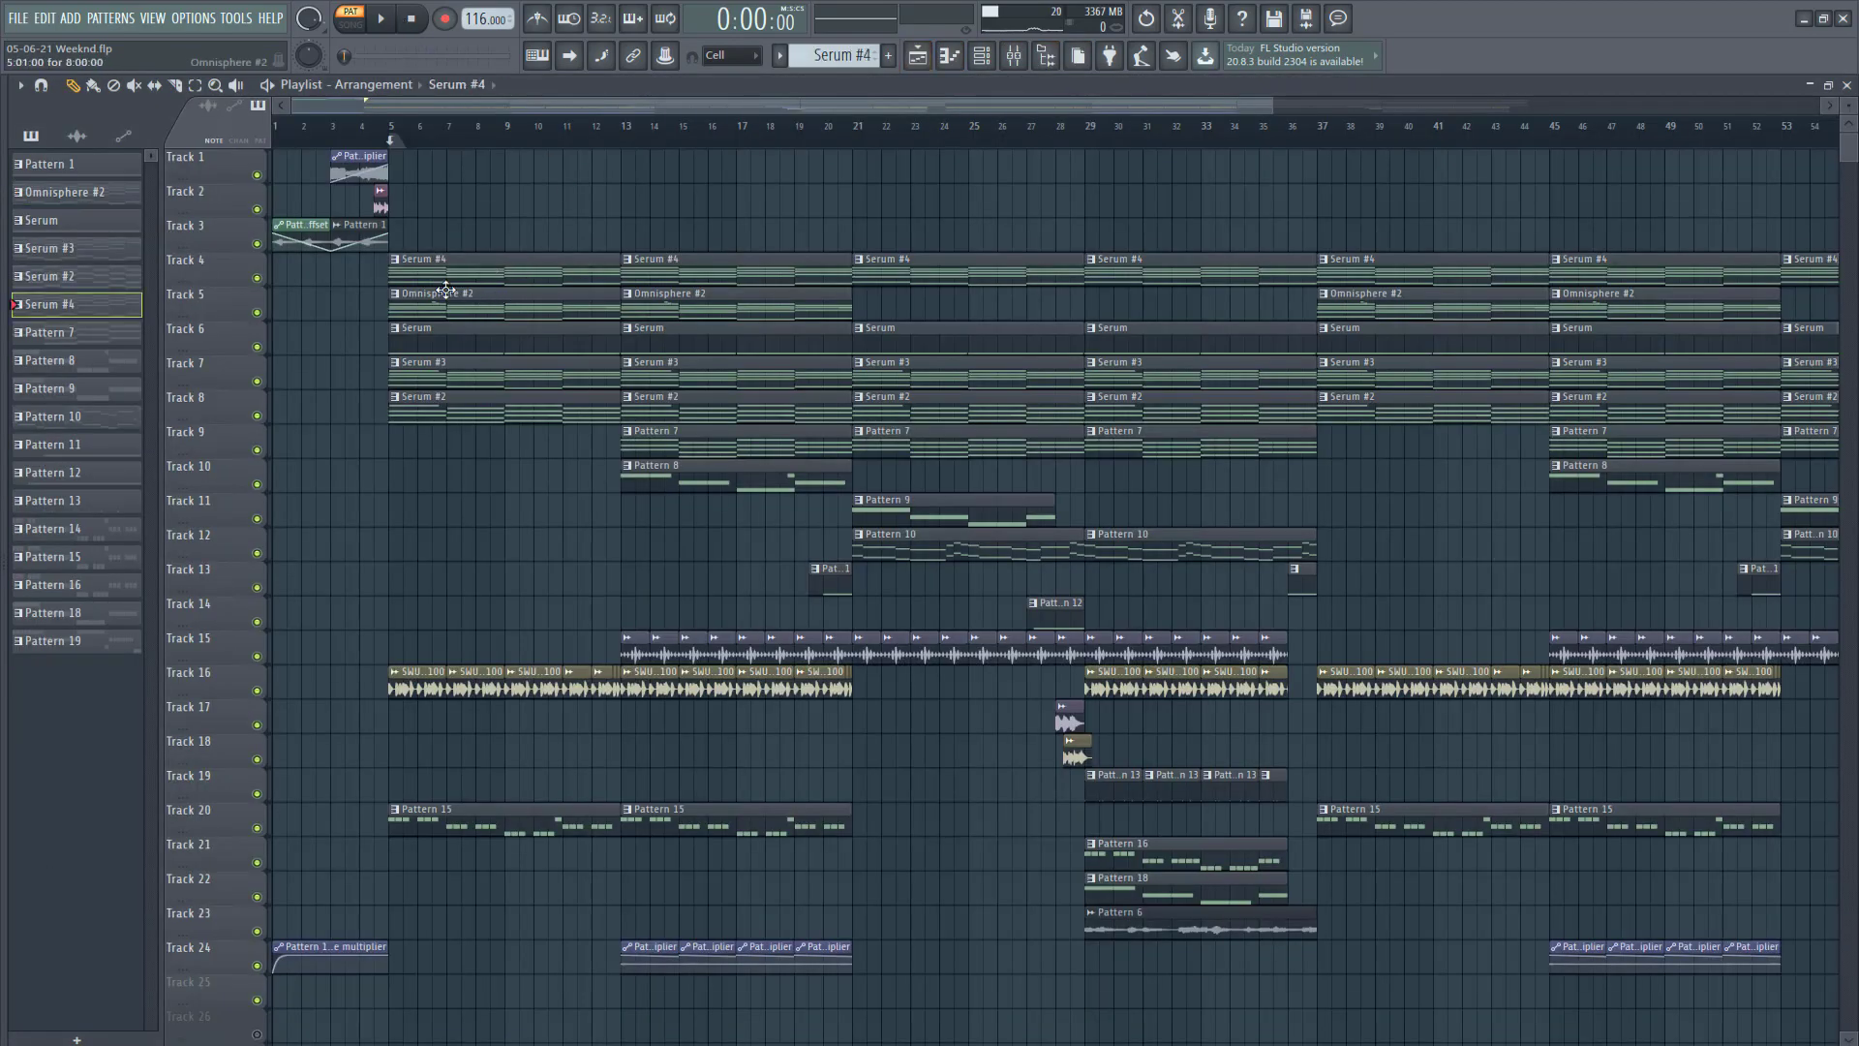
left_click(258, 312, "ctrl")
left_click(257, 277)
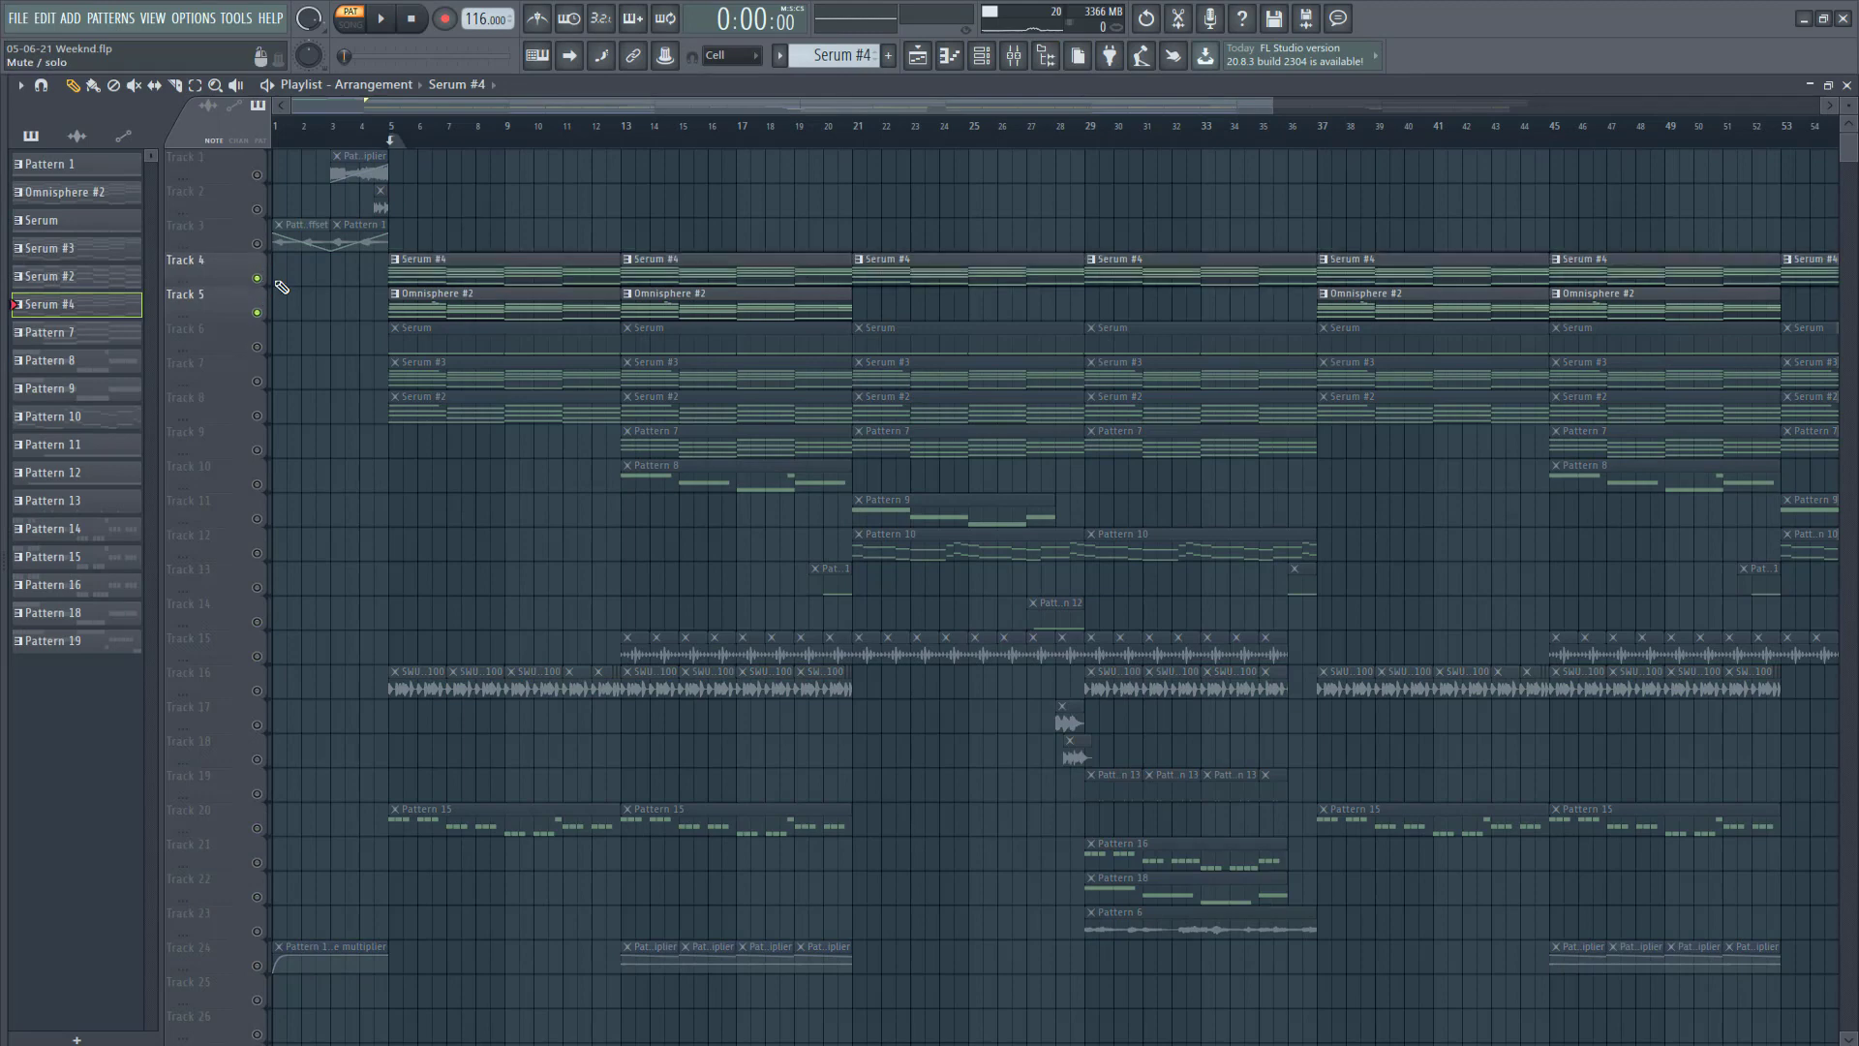
Step: Loop bars 5 to 13 in song mode, play the two isolated layers together and stop playback
left_click(350, 23)
left_click_drag(564, 136, 595, 144)
right_click(616, 138)
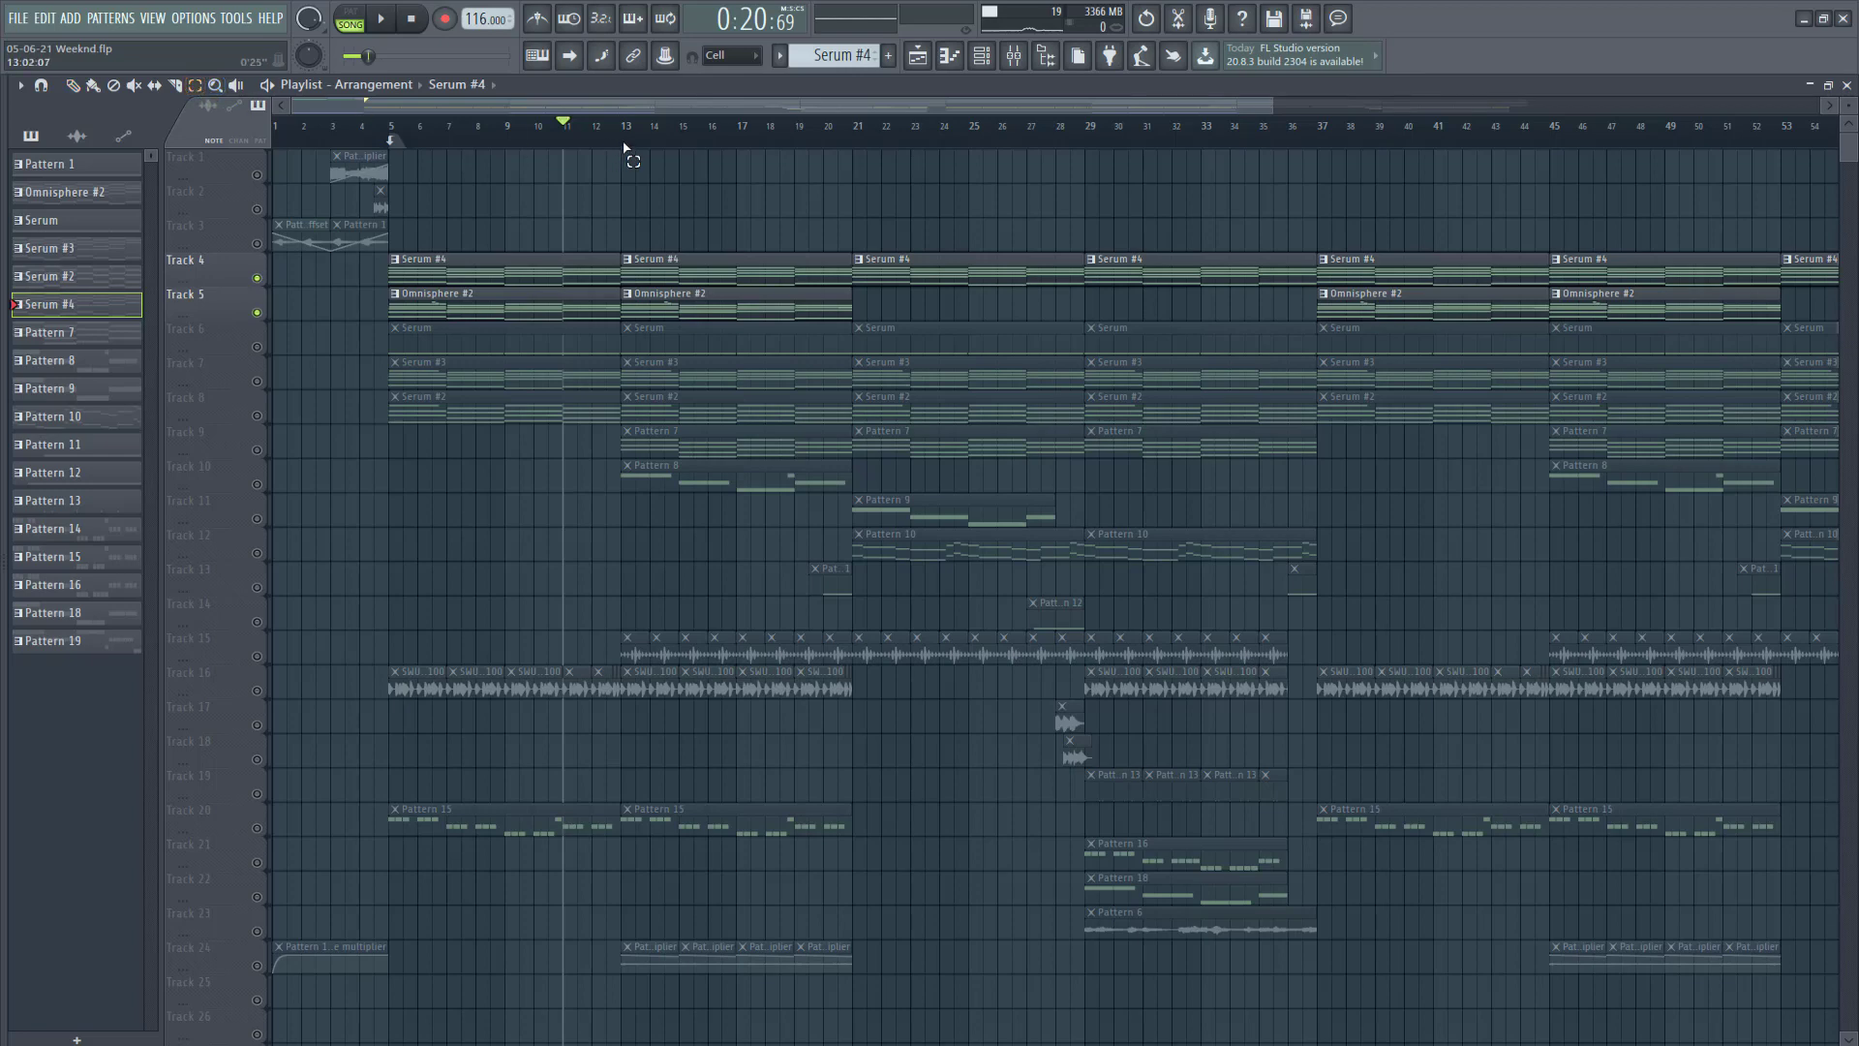
left_click_drag(624, 143, 390, 141)
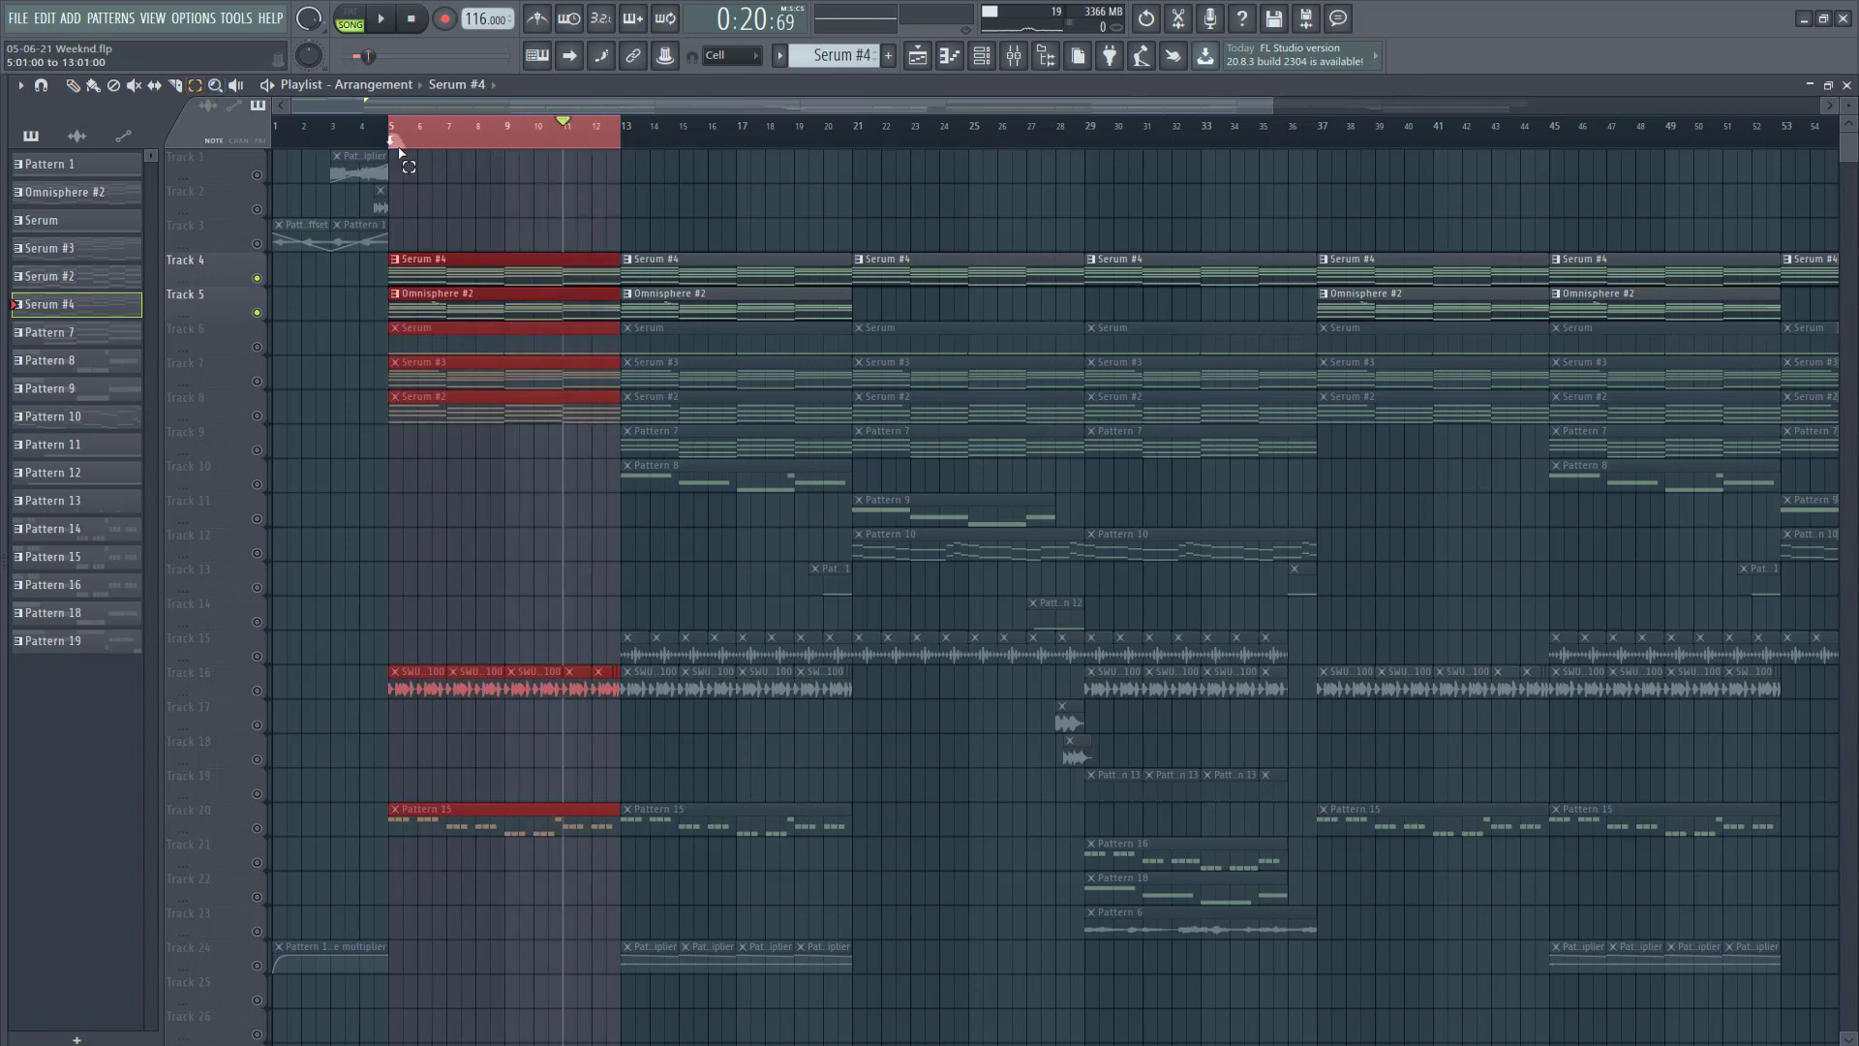
left_click(391, 27)
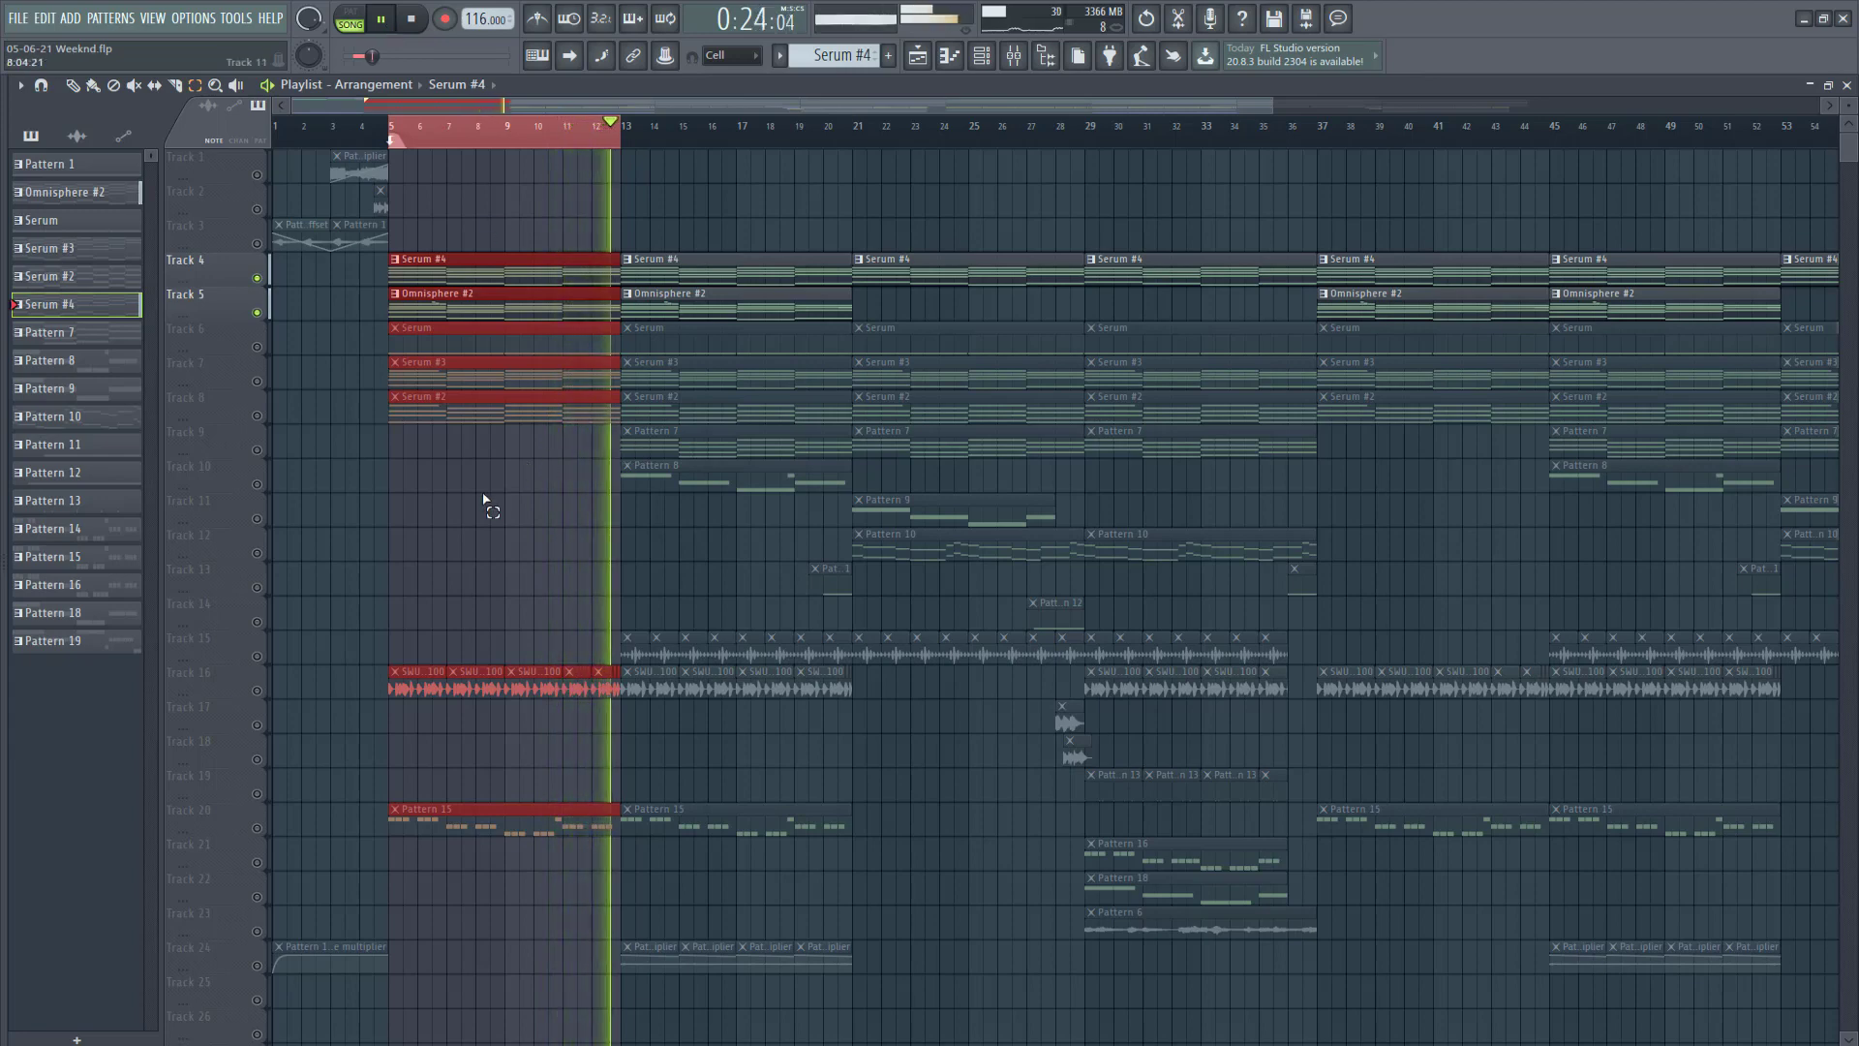
key("space")
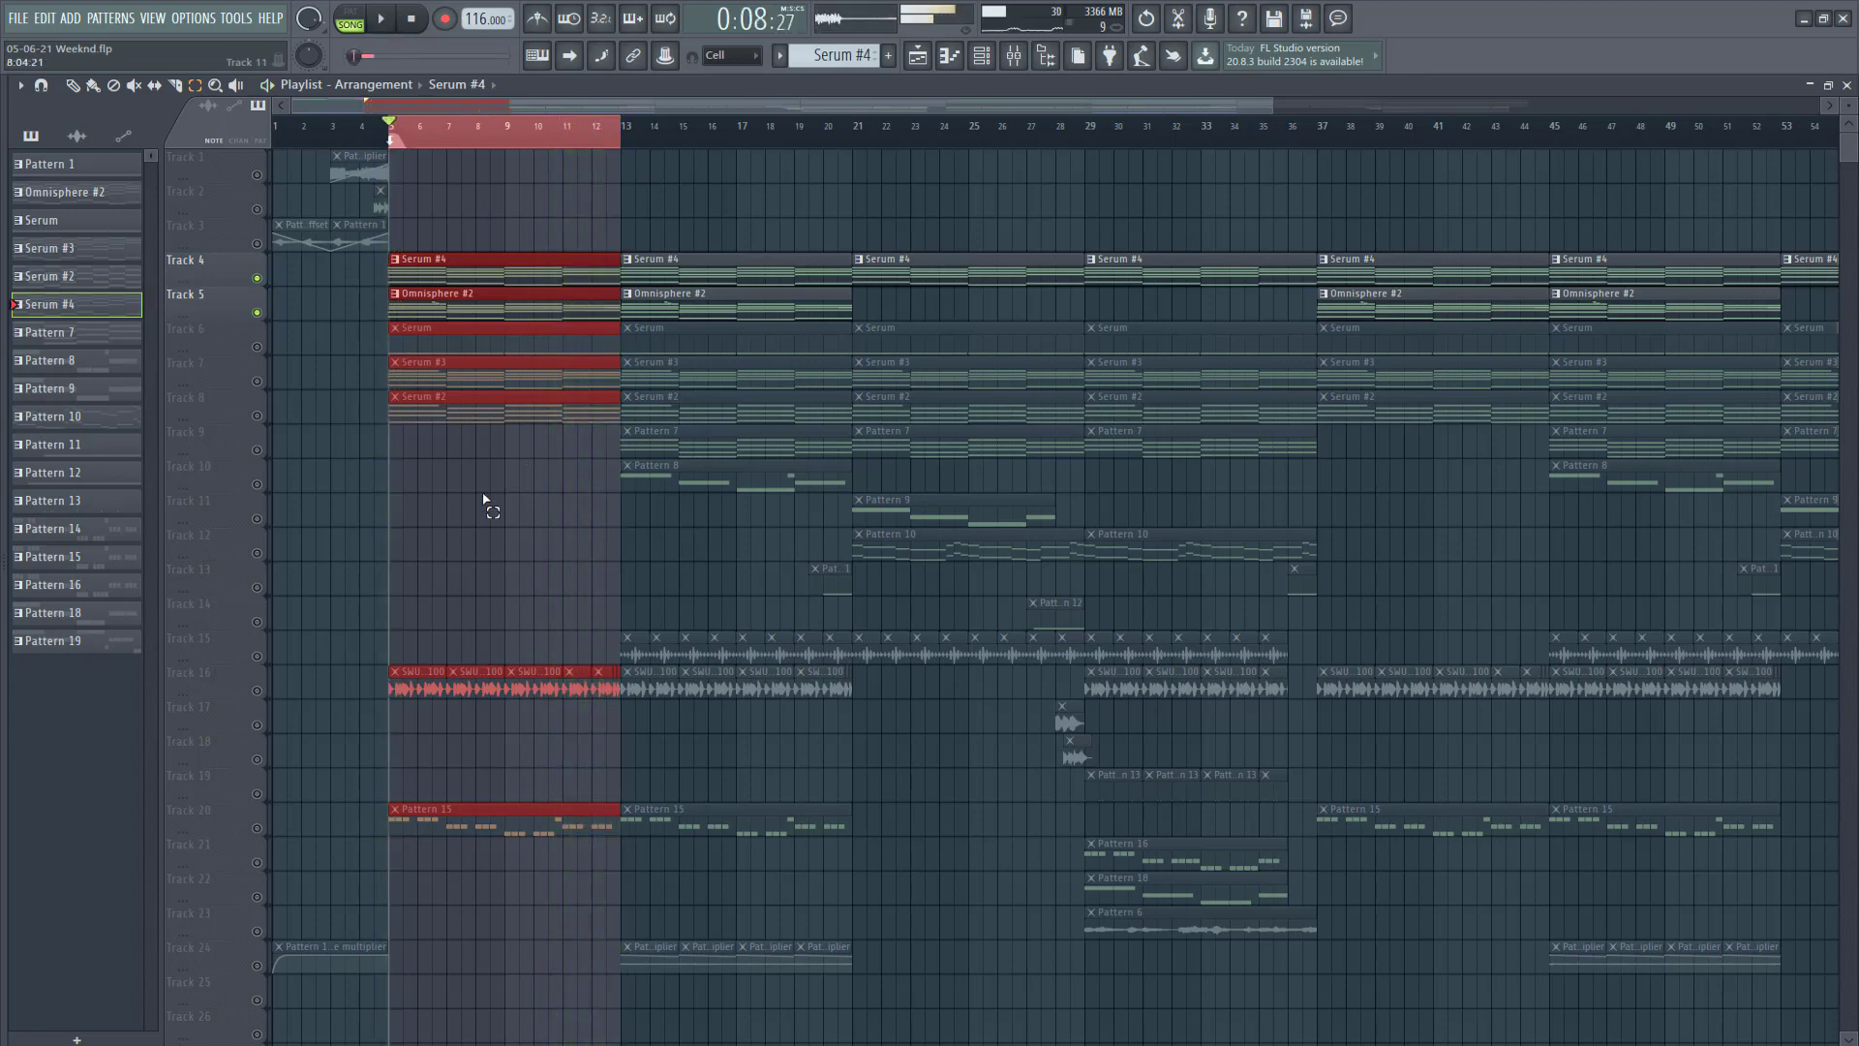
Step: Unmute Track 6 and view the Serum pattern's instrument with the AT ASMR 1 preset
left_click(257, 347)
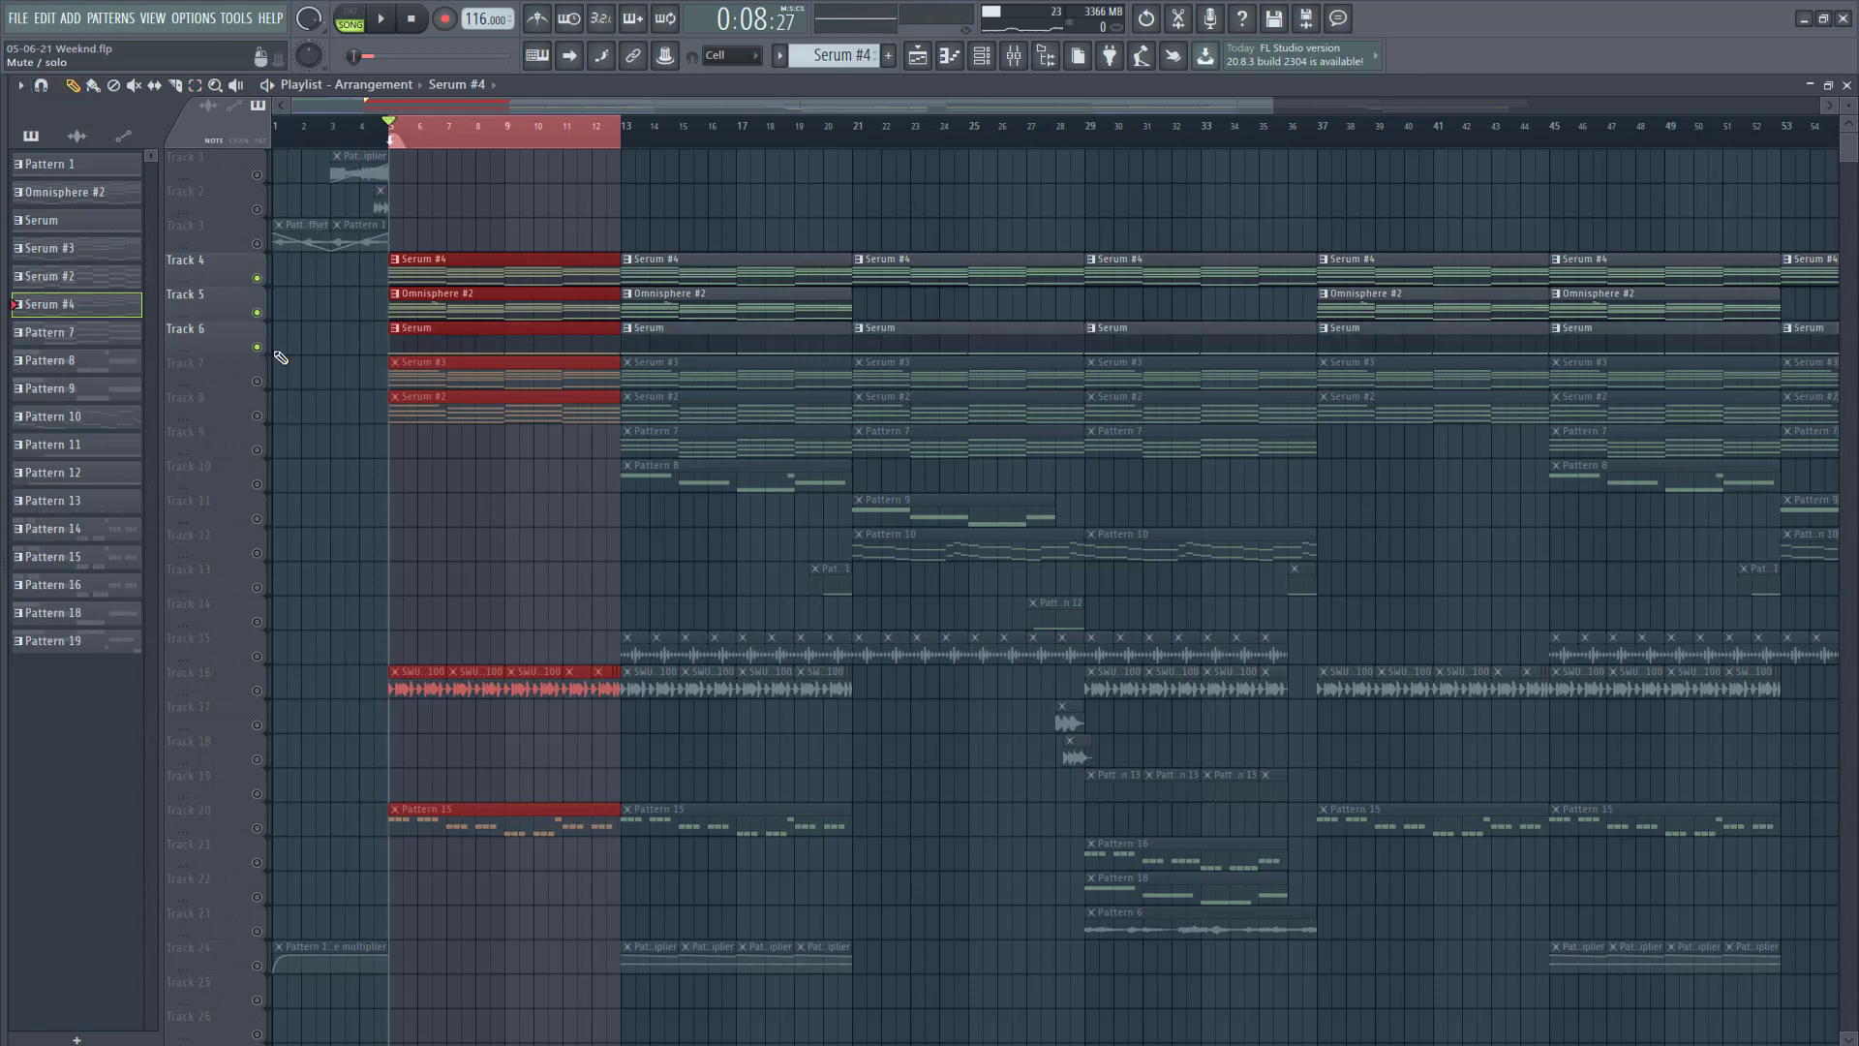
double_click(433, 341)
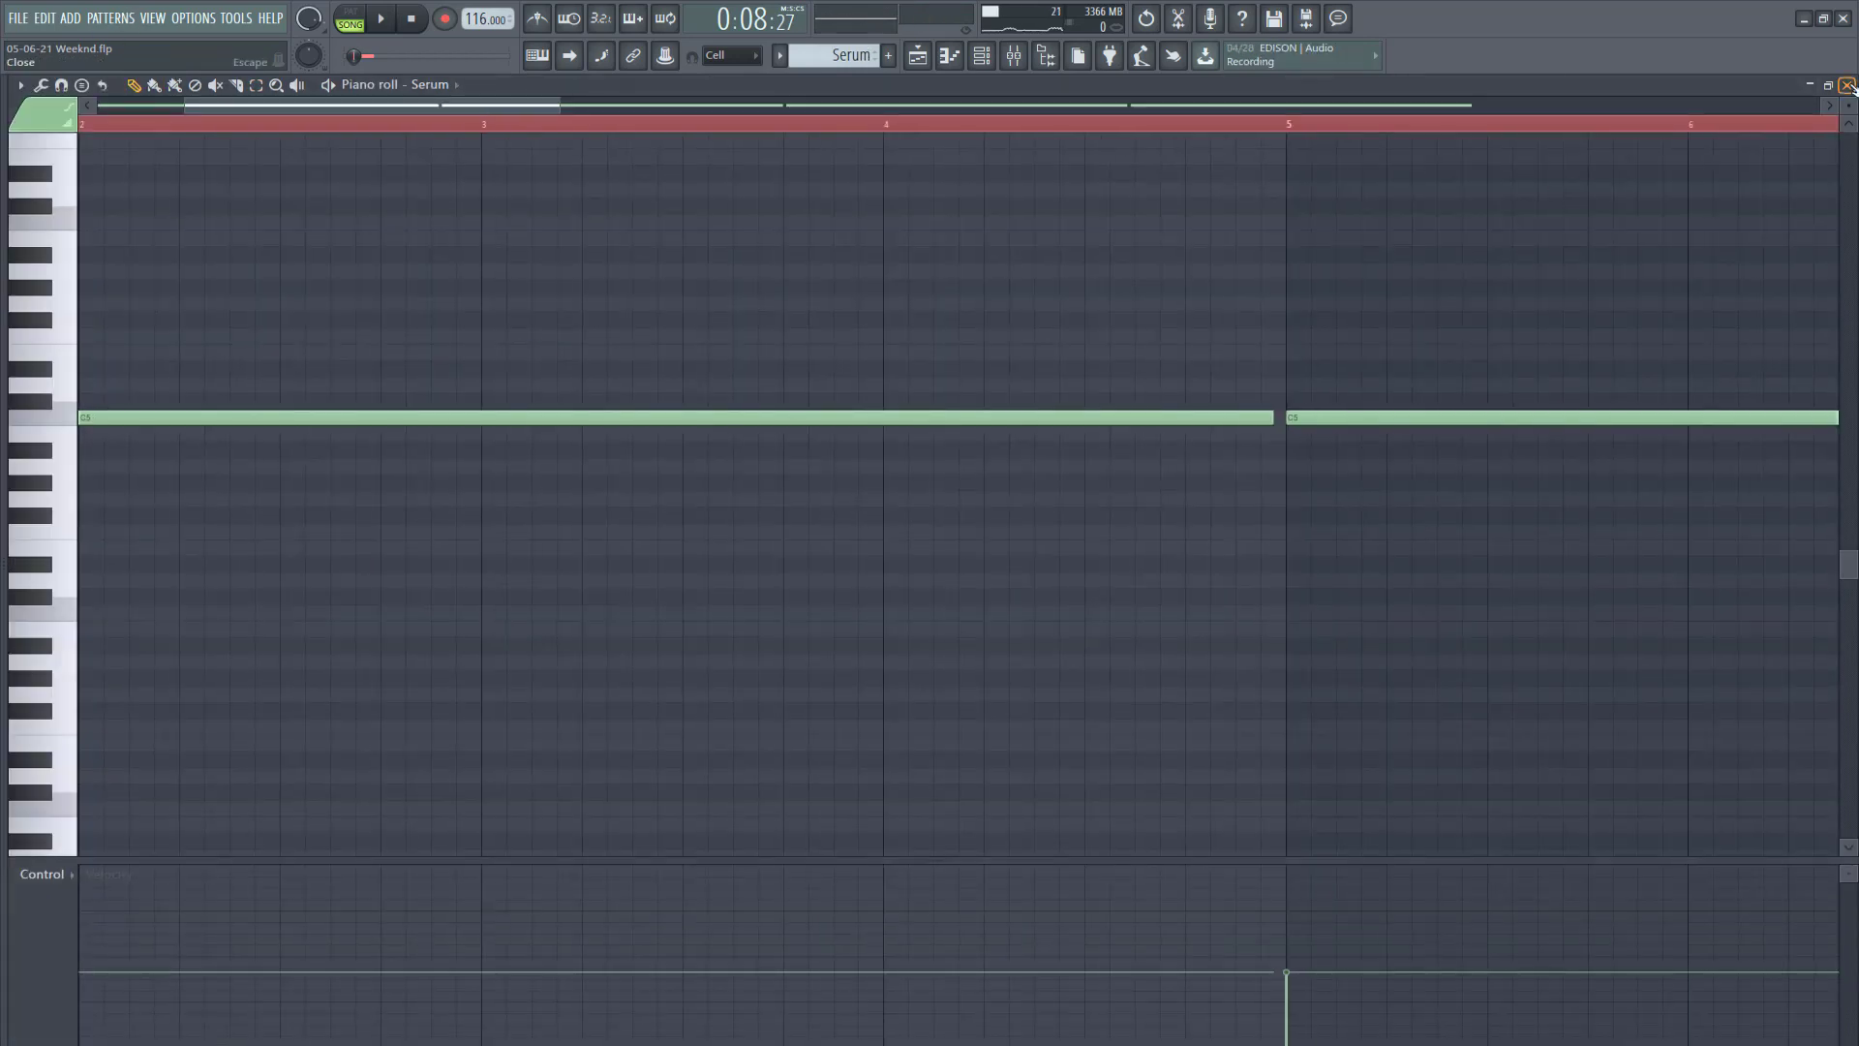
left_click(1847, 85)
left_click(207, 316)
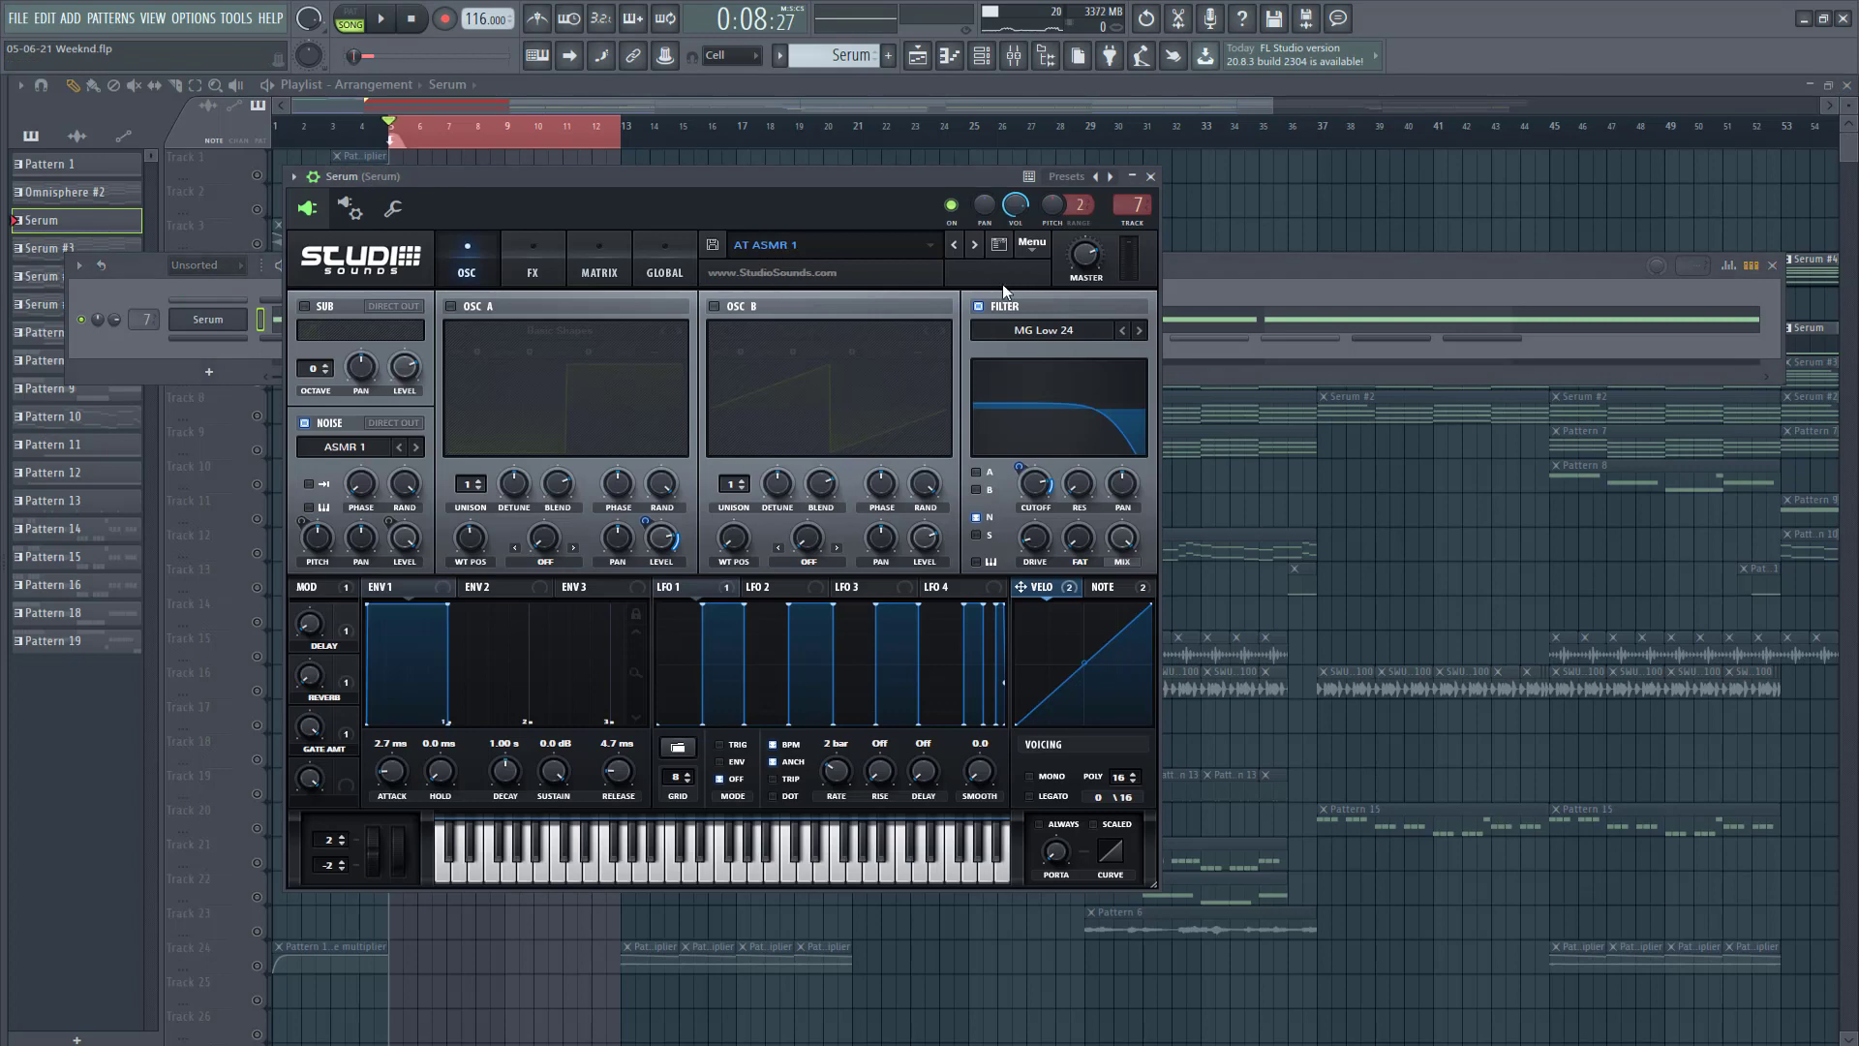
left_click(1150, 176)
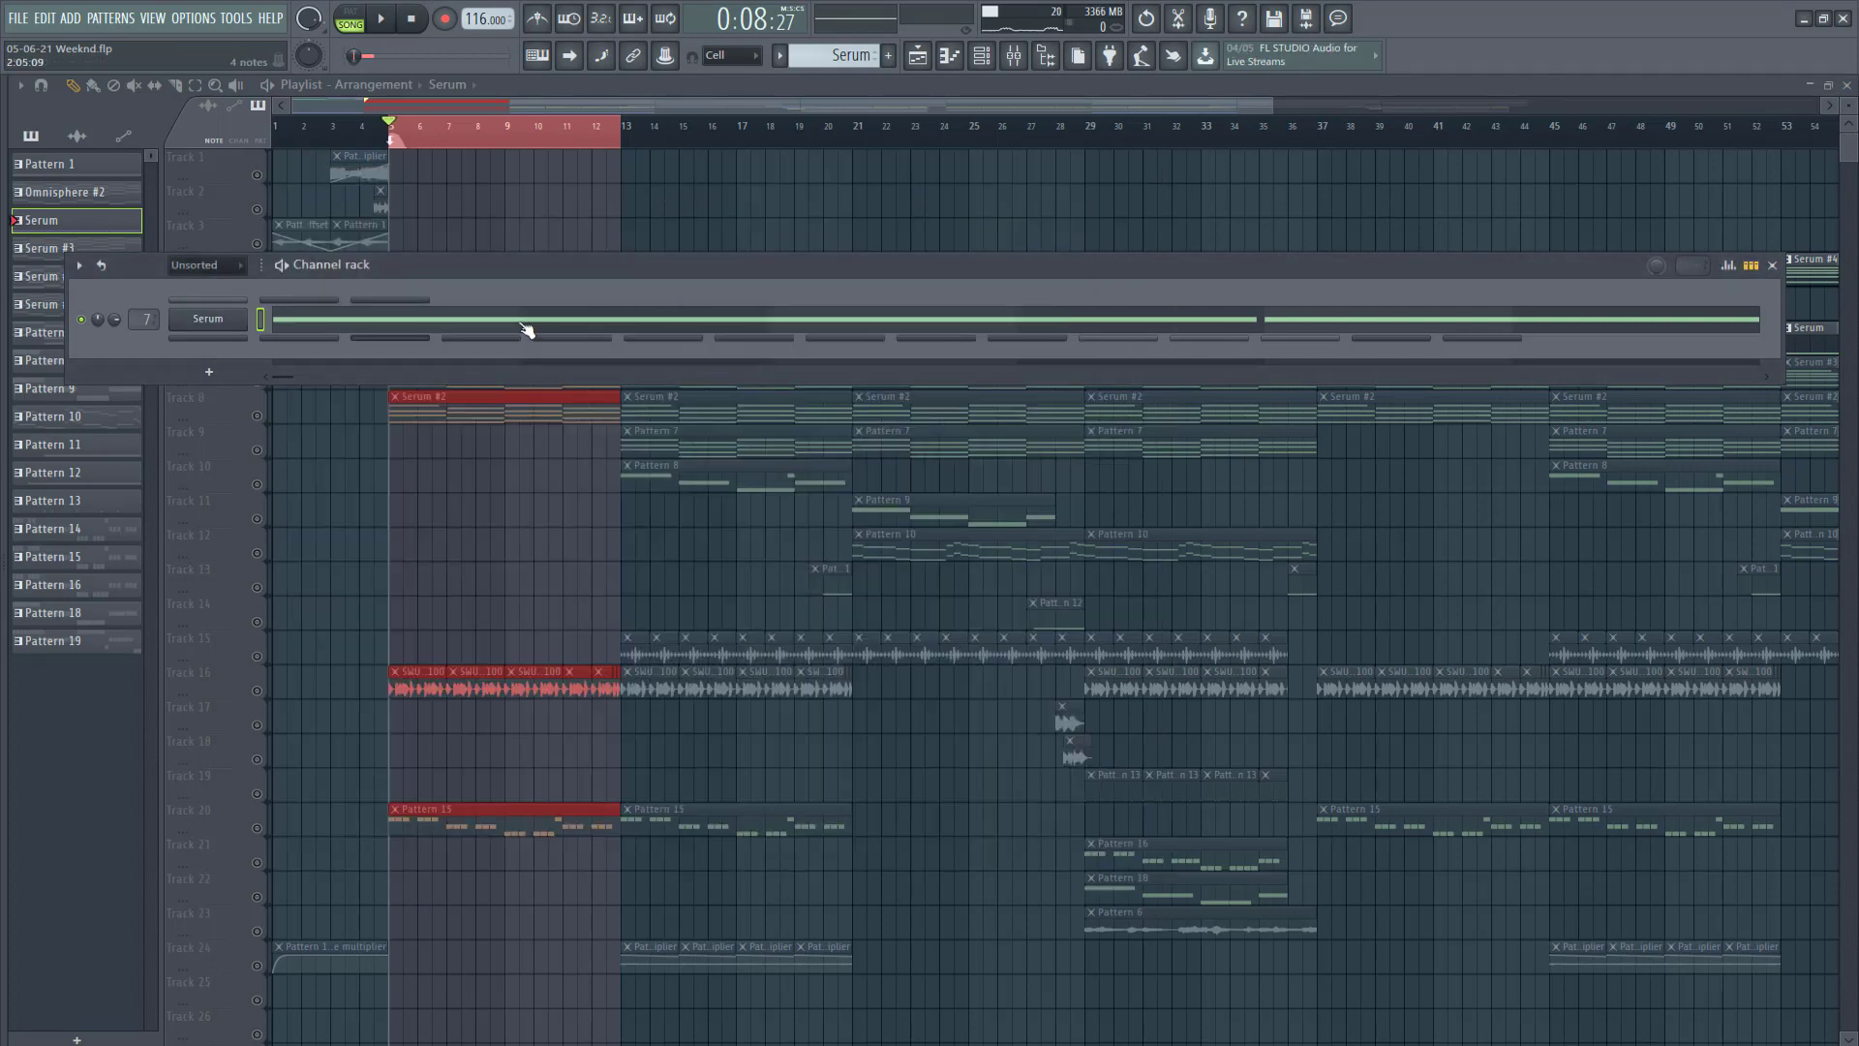
Step: Audition C5 in the Serum pattern's piano roll and examine the whole pattern's sustained notes
left_click(466, 324)
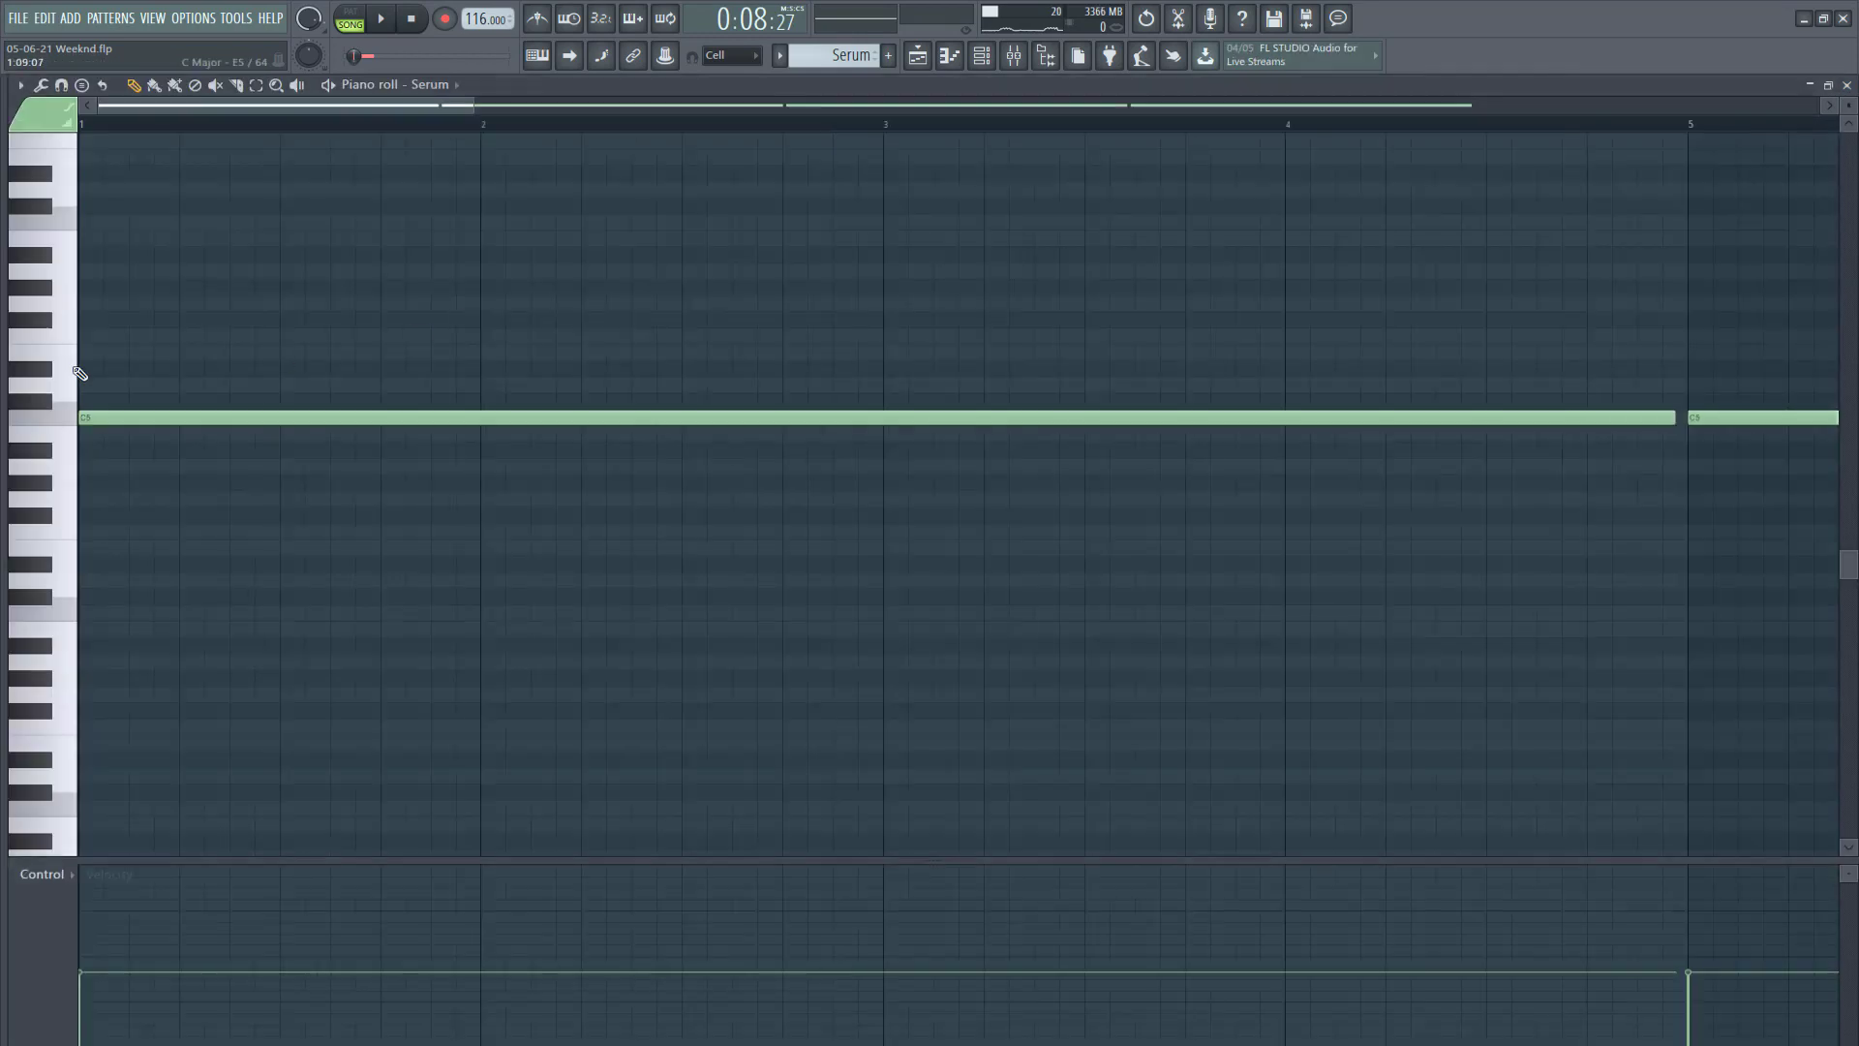
left_click(56, 427)
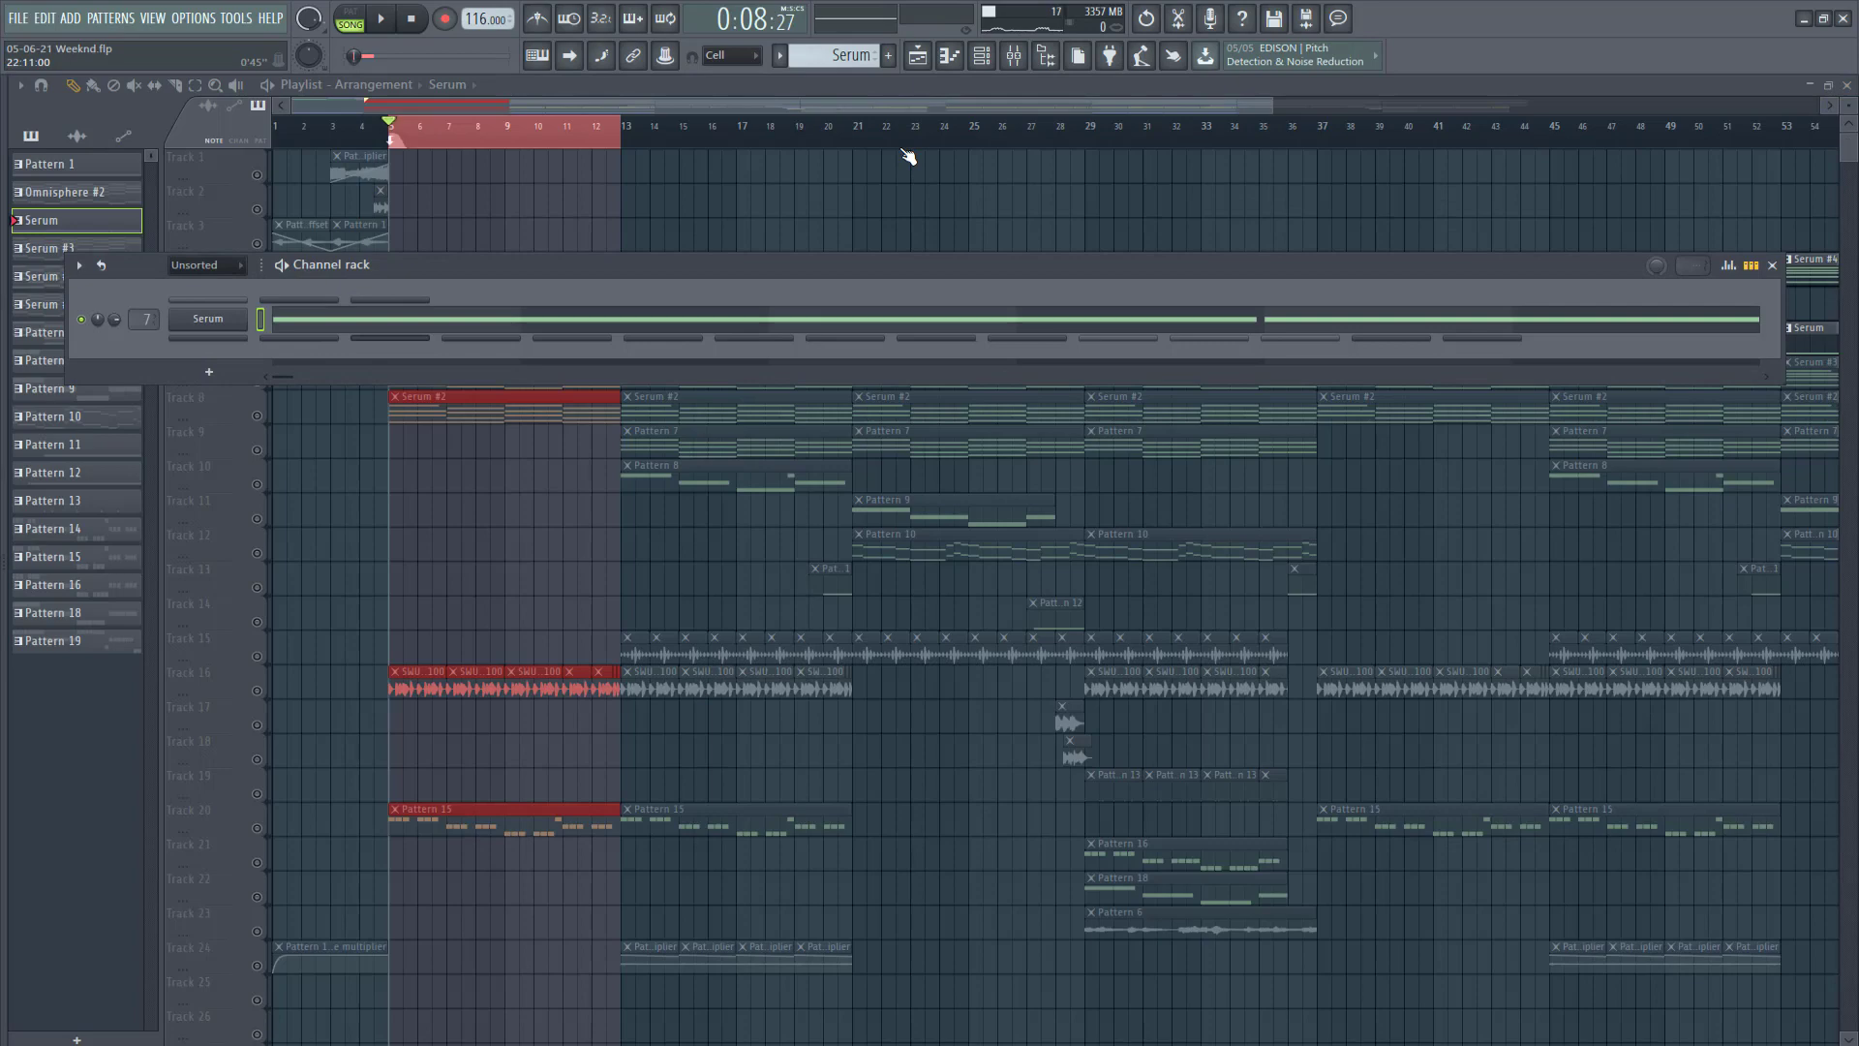
right_click(903, 152)
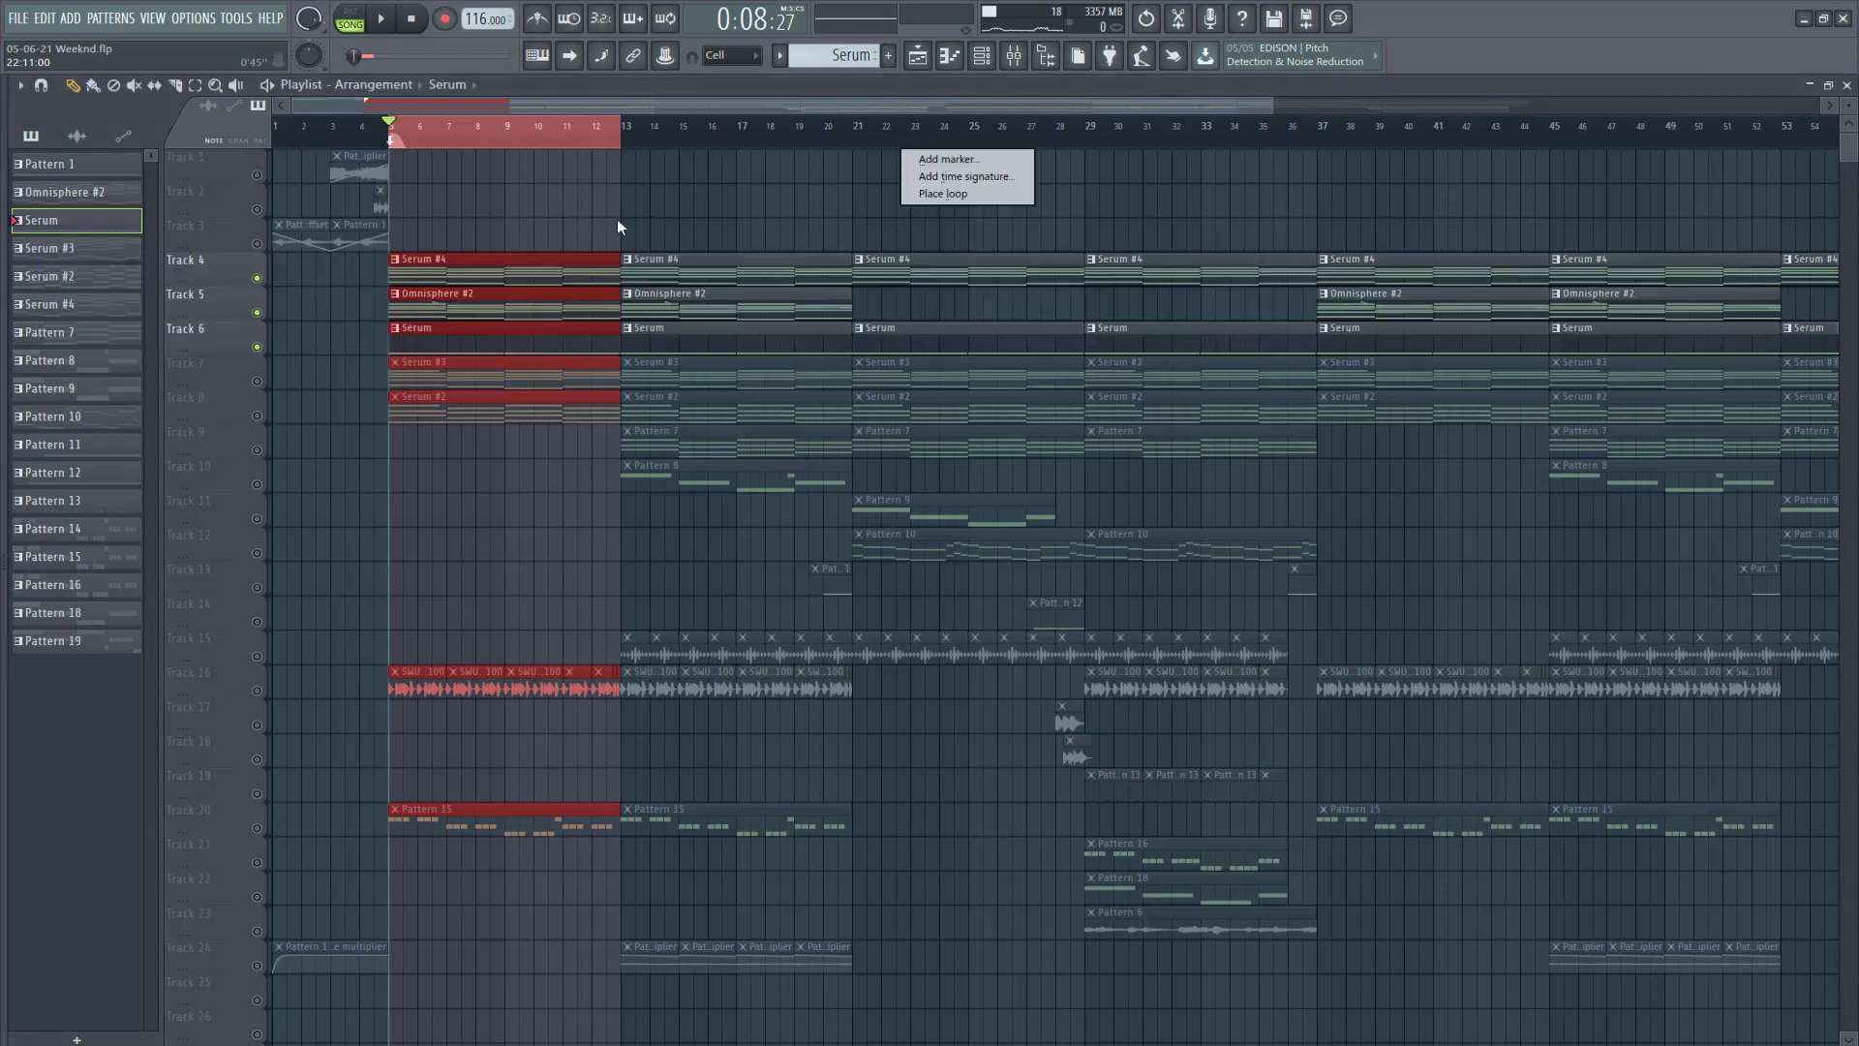
left_click(716, 158)
left_click(1846, 85)
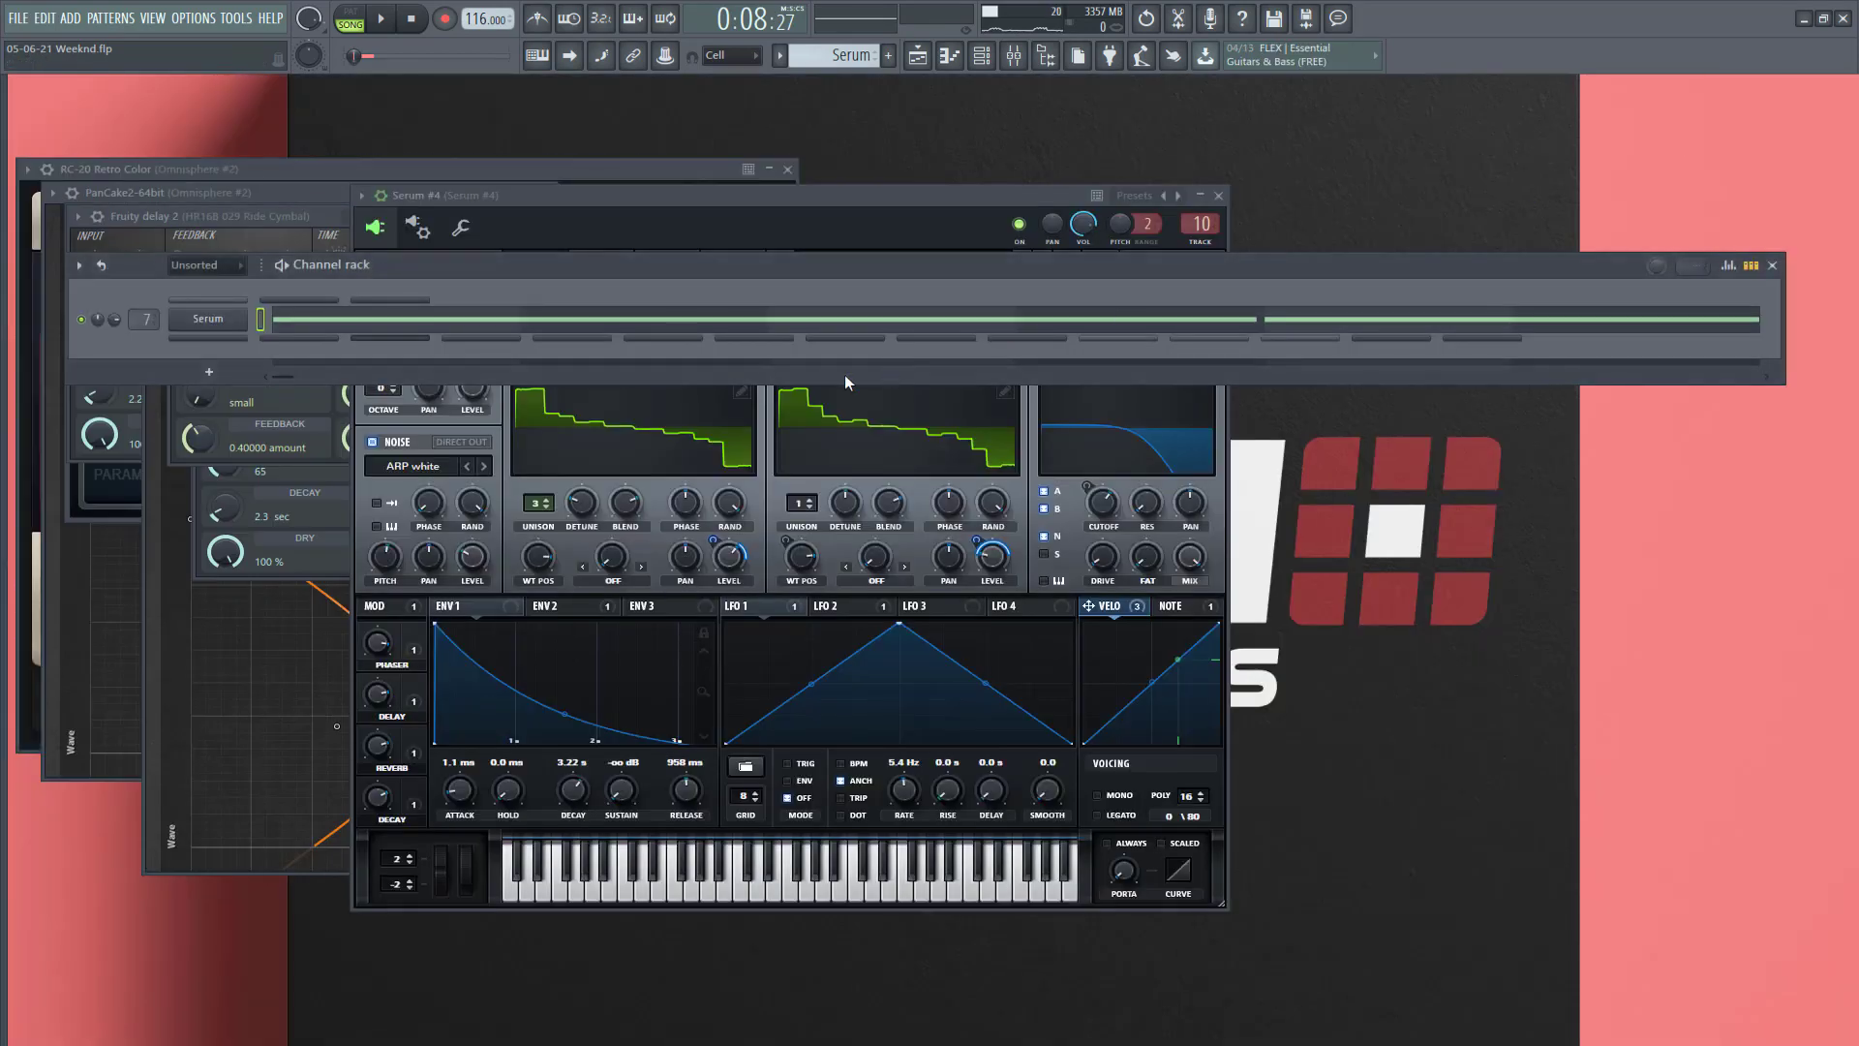
left_click(764, 330)
left_click_drag(468, 104, 1662, 215)
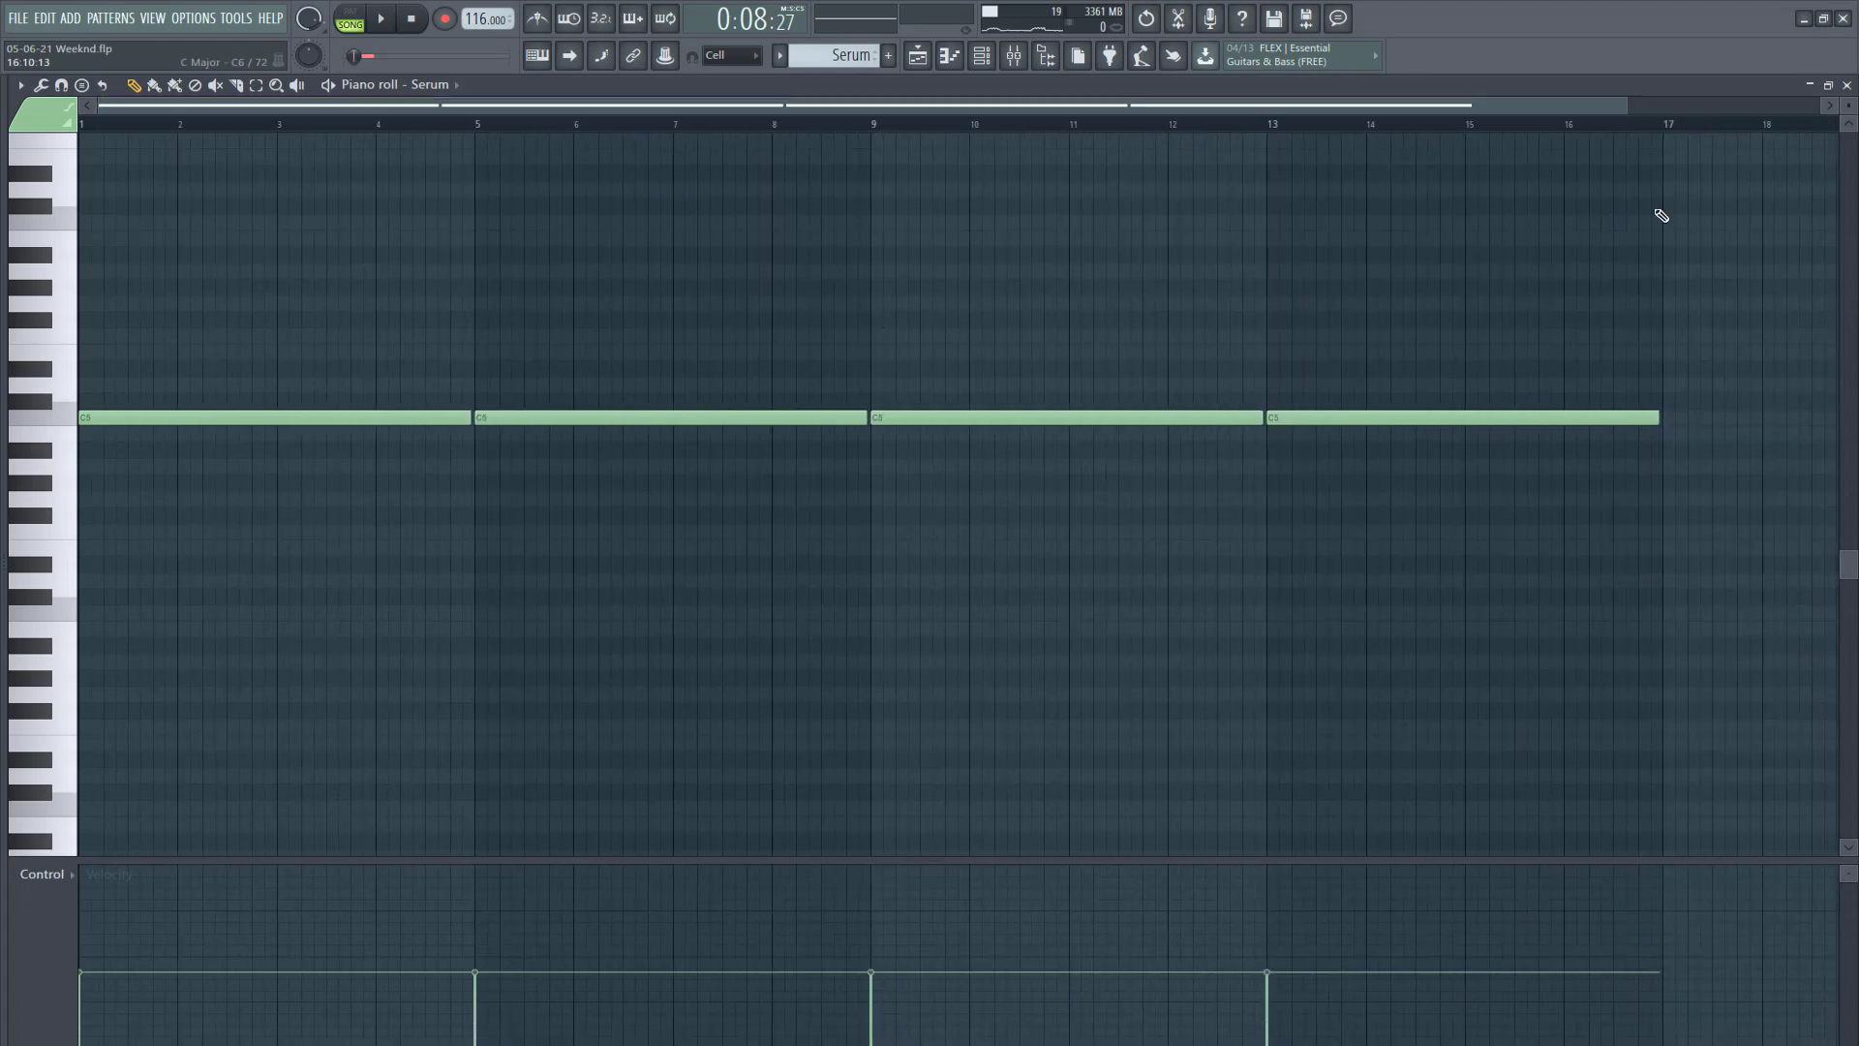
Step: Return to the playlist, play the layers on Tracks 4 to 6 together over the loop and stop playback
left_click(1846, 86)
left_click(915, 57)
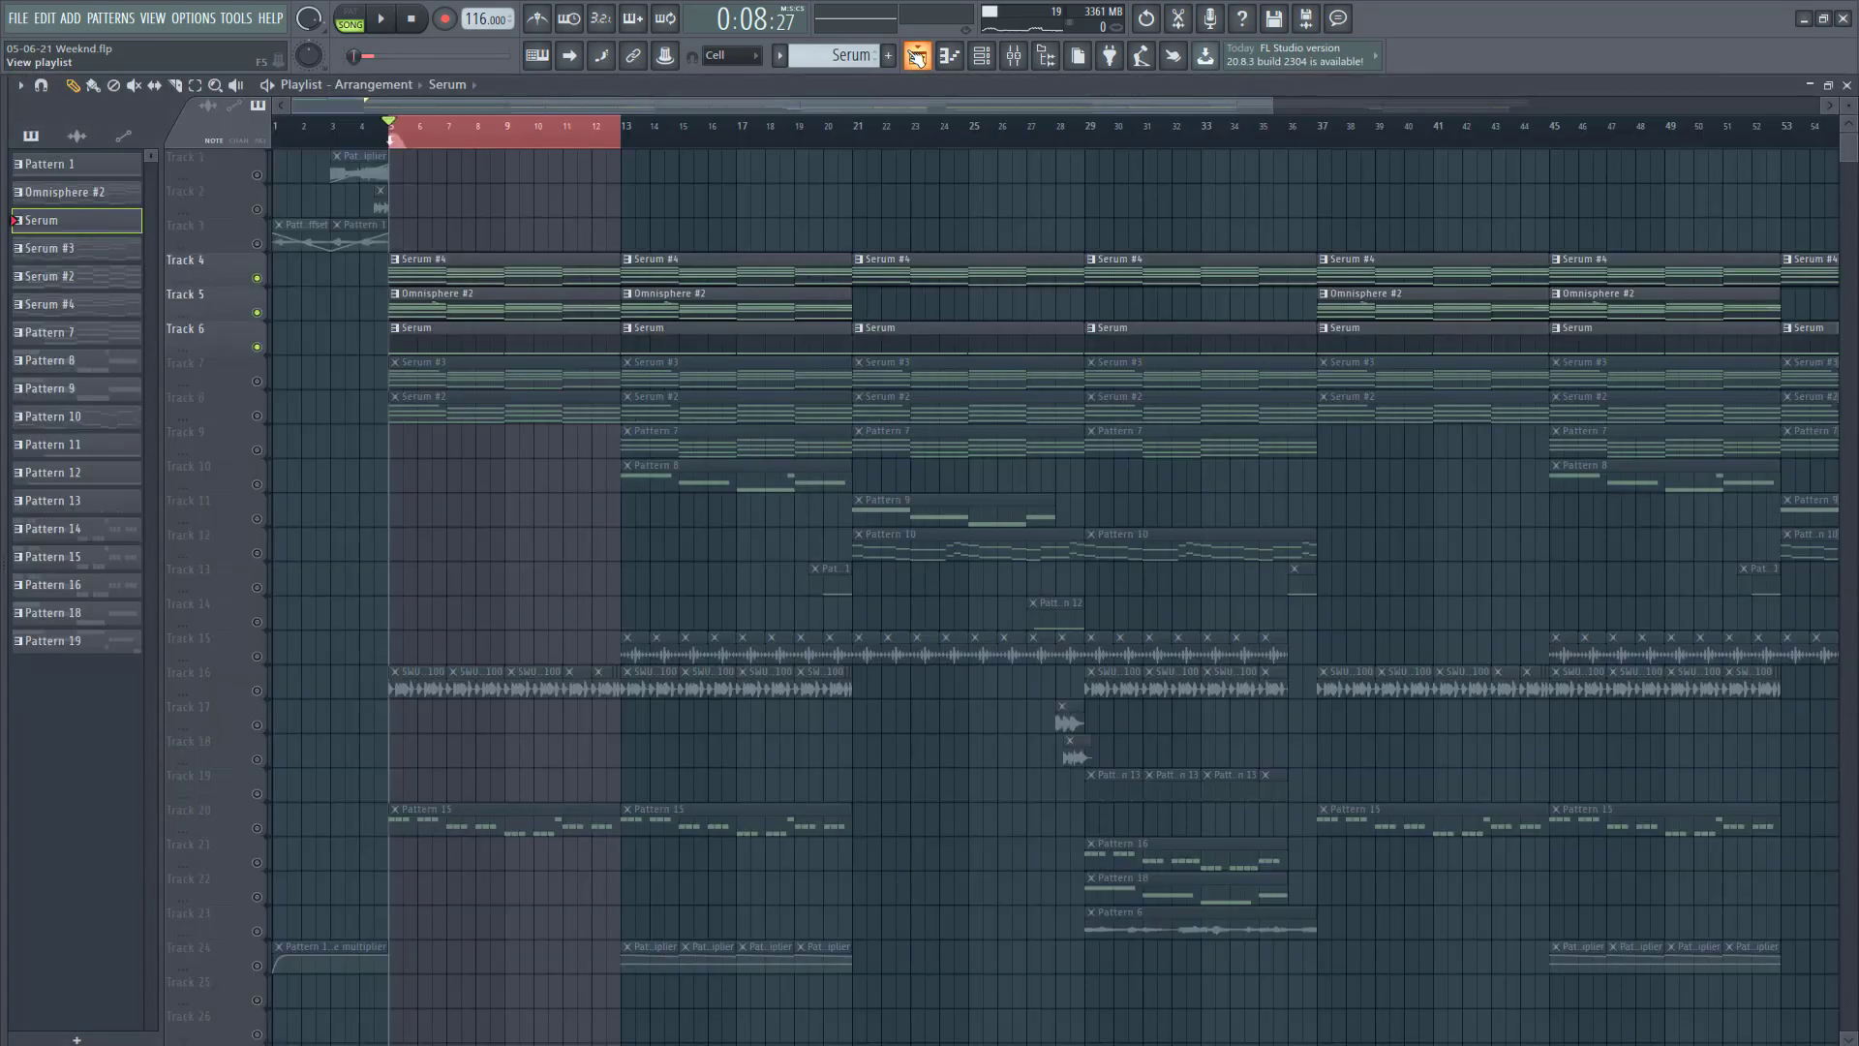
left_click(385, 21)
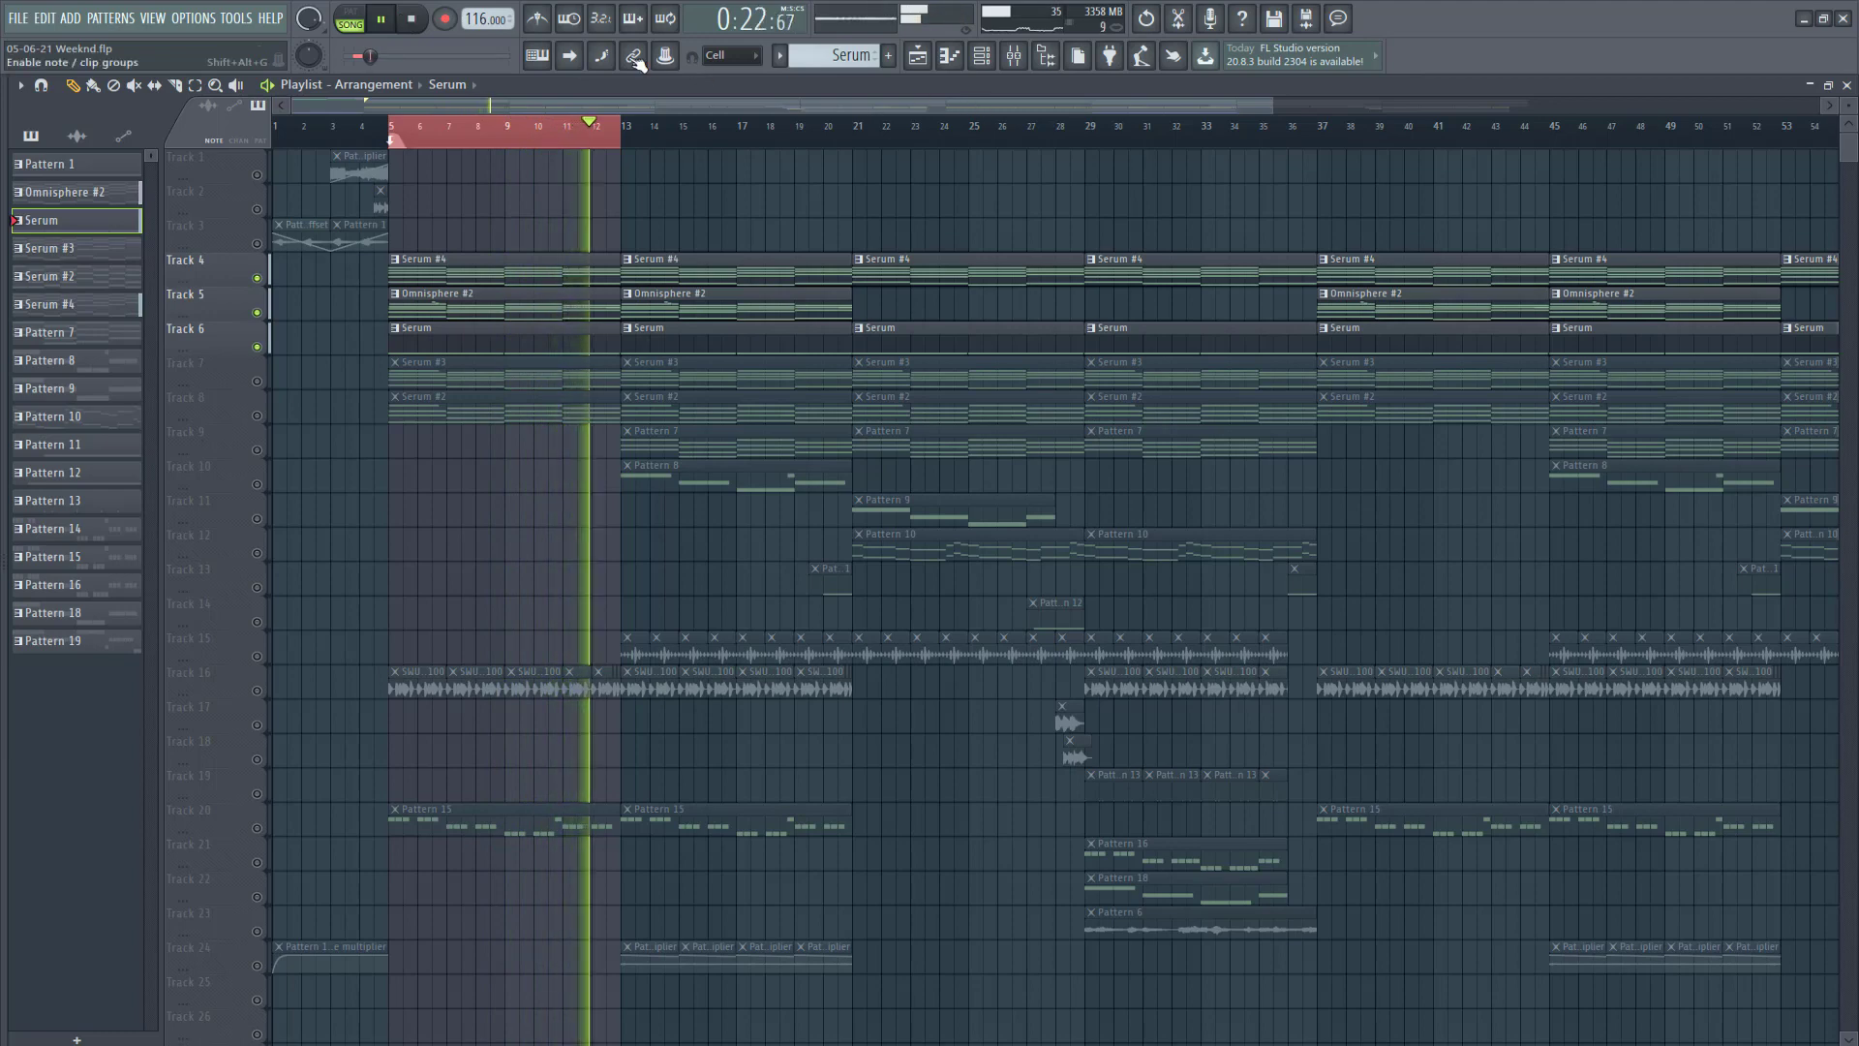
left_click(426, 22)
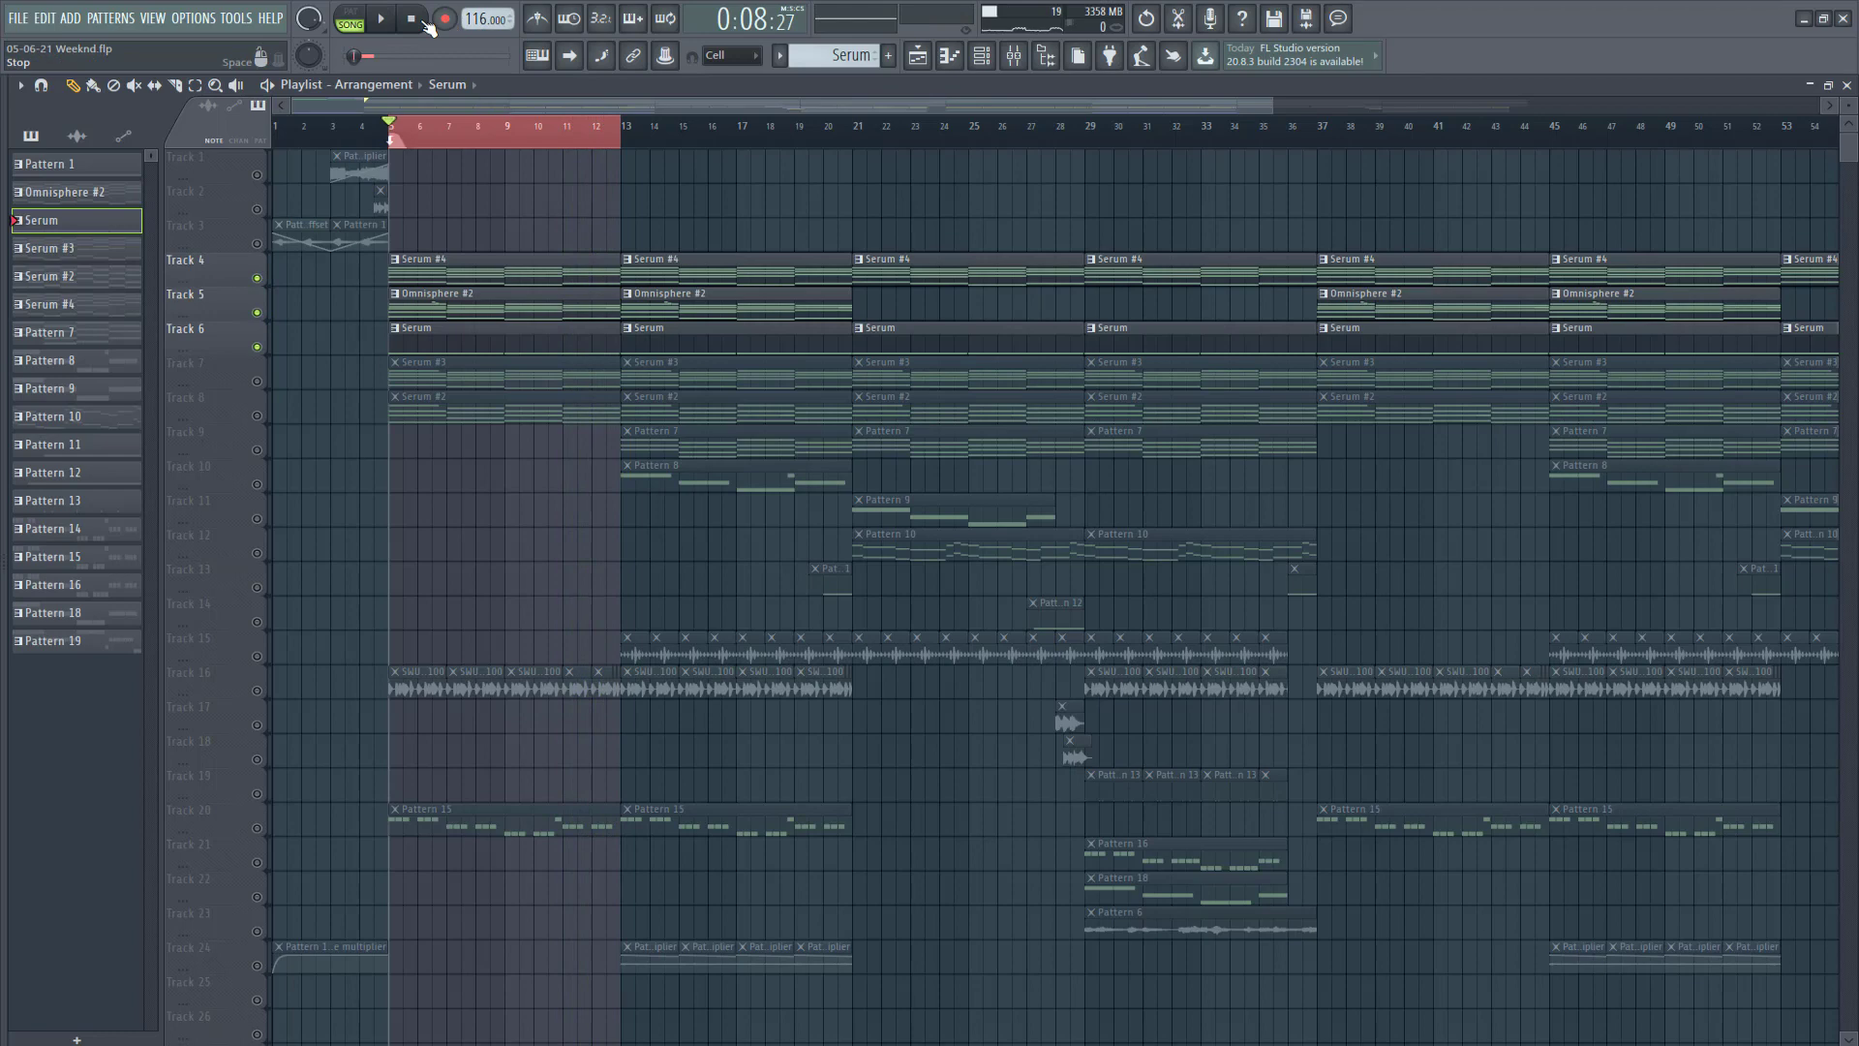
Step: Unmute Track 7 and view the Serum #3 pattern's notes and its instrument with the PD Blue Dream preset
left_click(256, 380)
right_click(397, 364)
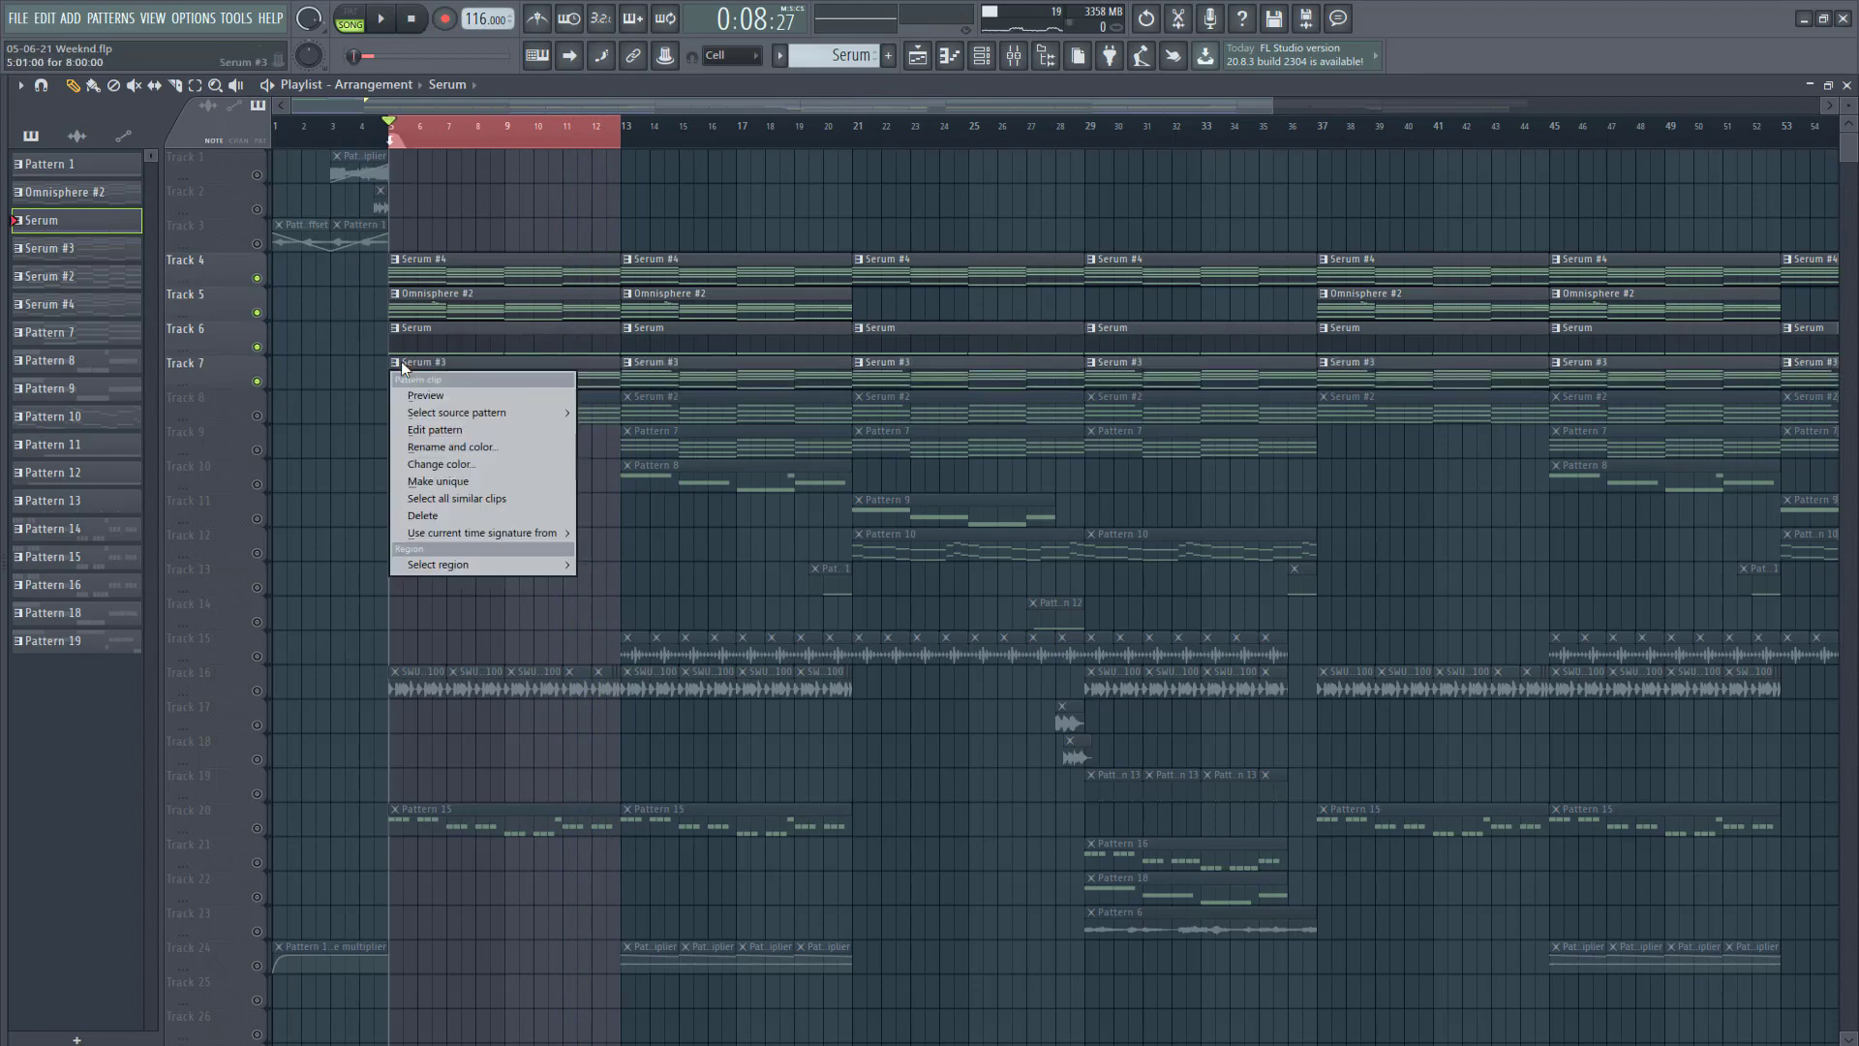
left_click(332, 548)
double_click(480, 377)
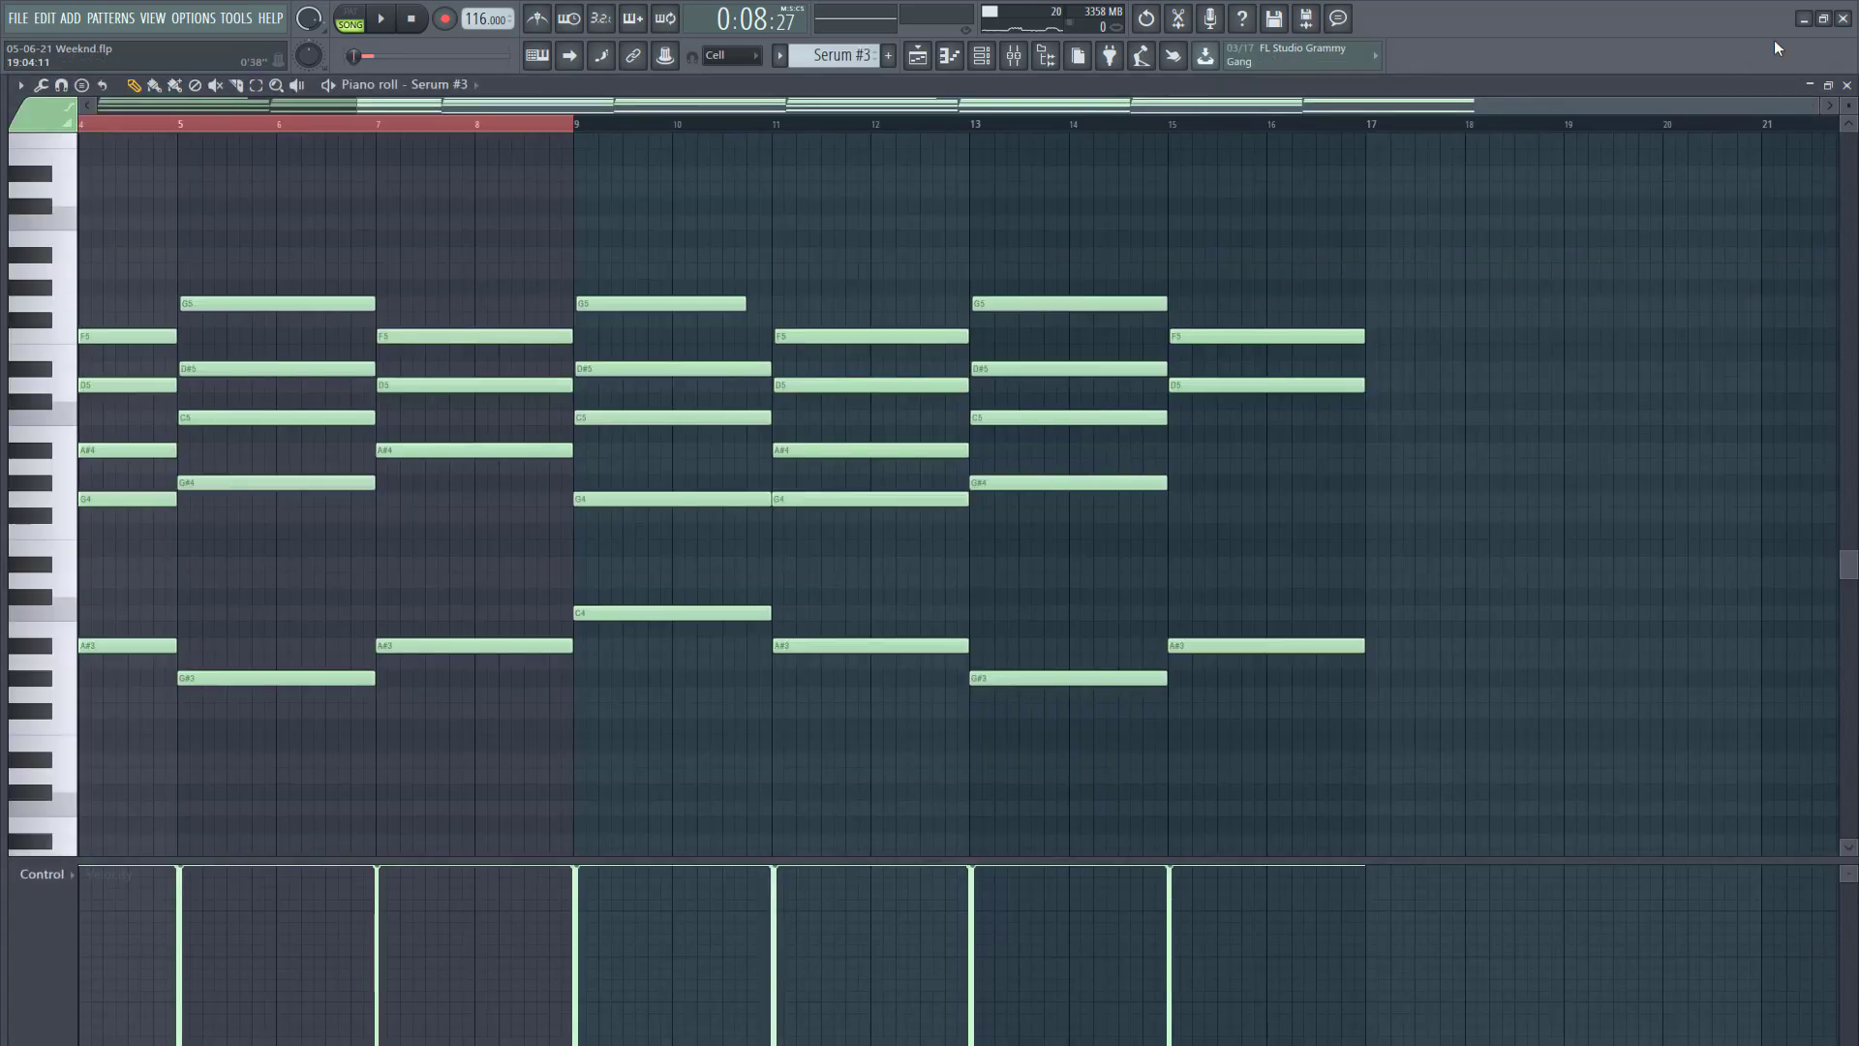
left_click(1843, 85)
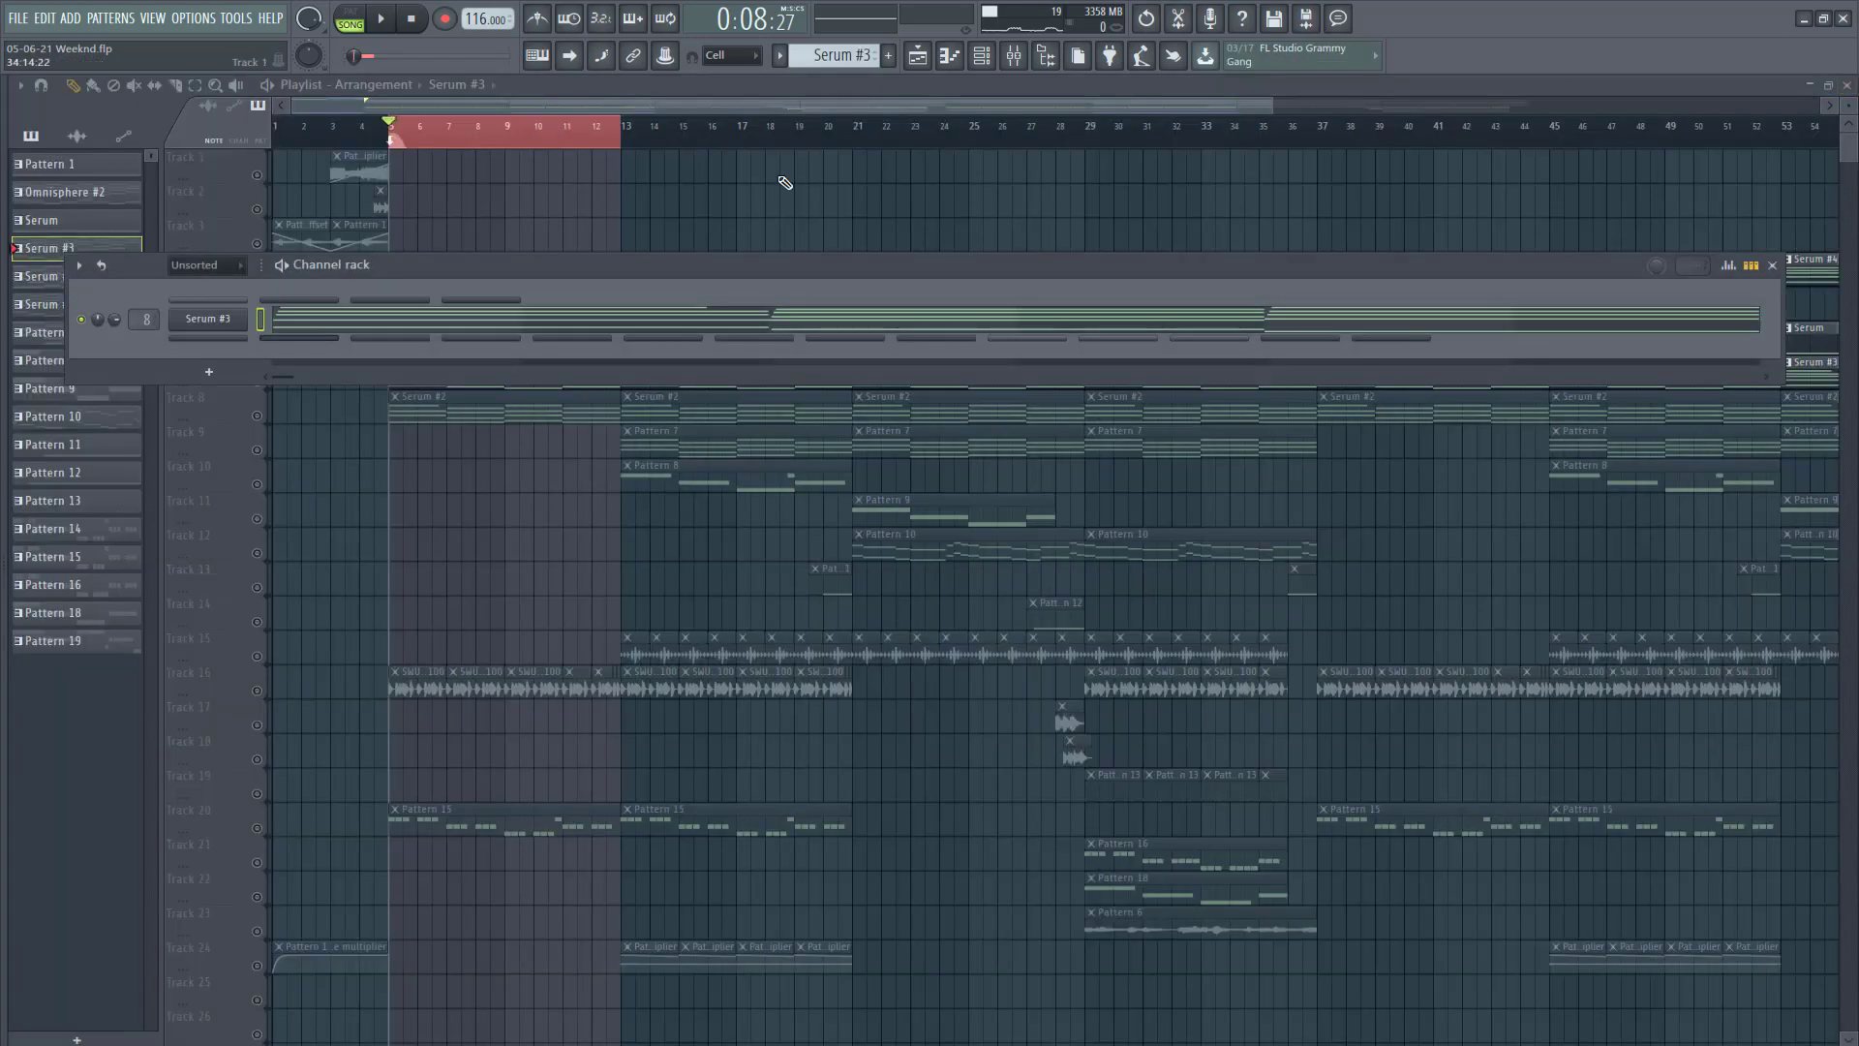
left_click(239, 324)
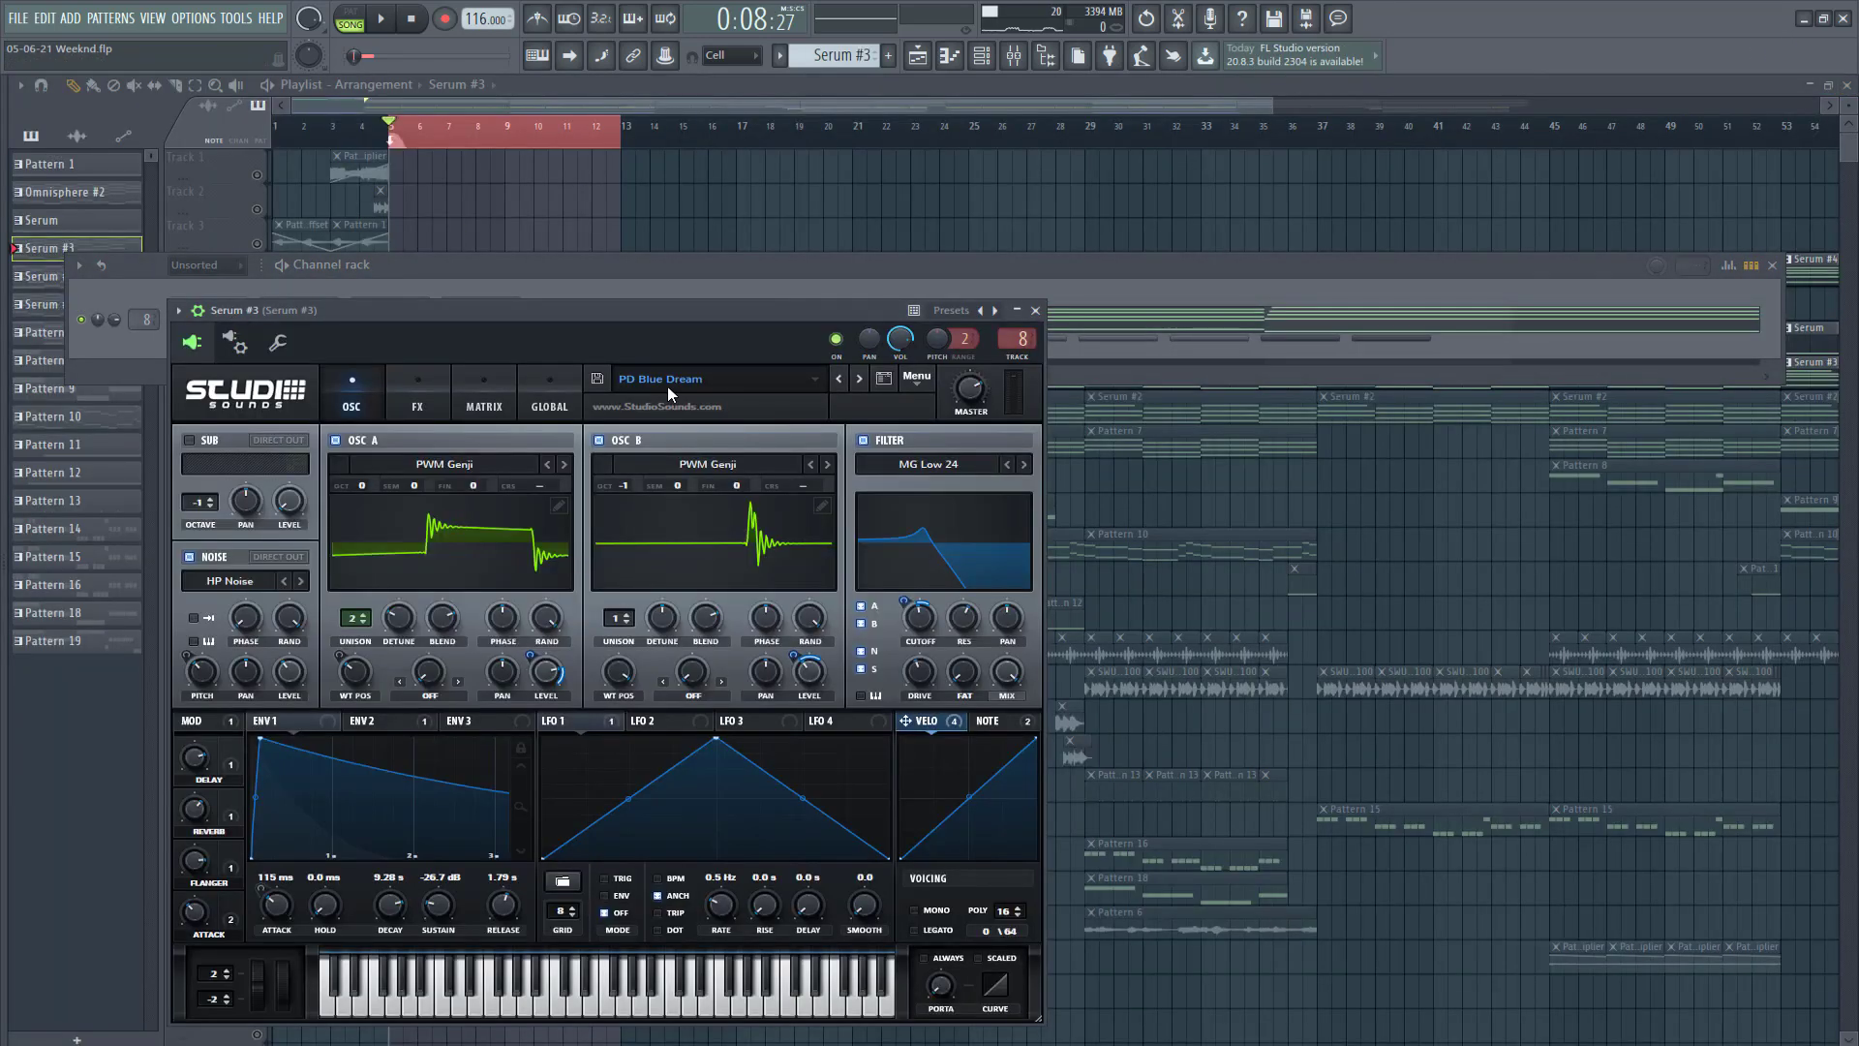
left_click(1035, 311)
Step: Play the Serum #3 chords in pattern mode from the piano roll, stop playback and close the piano roll
left_click(565, 332)
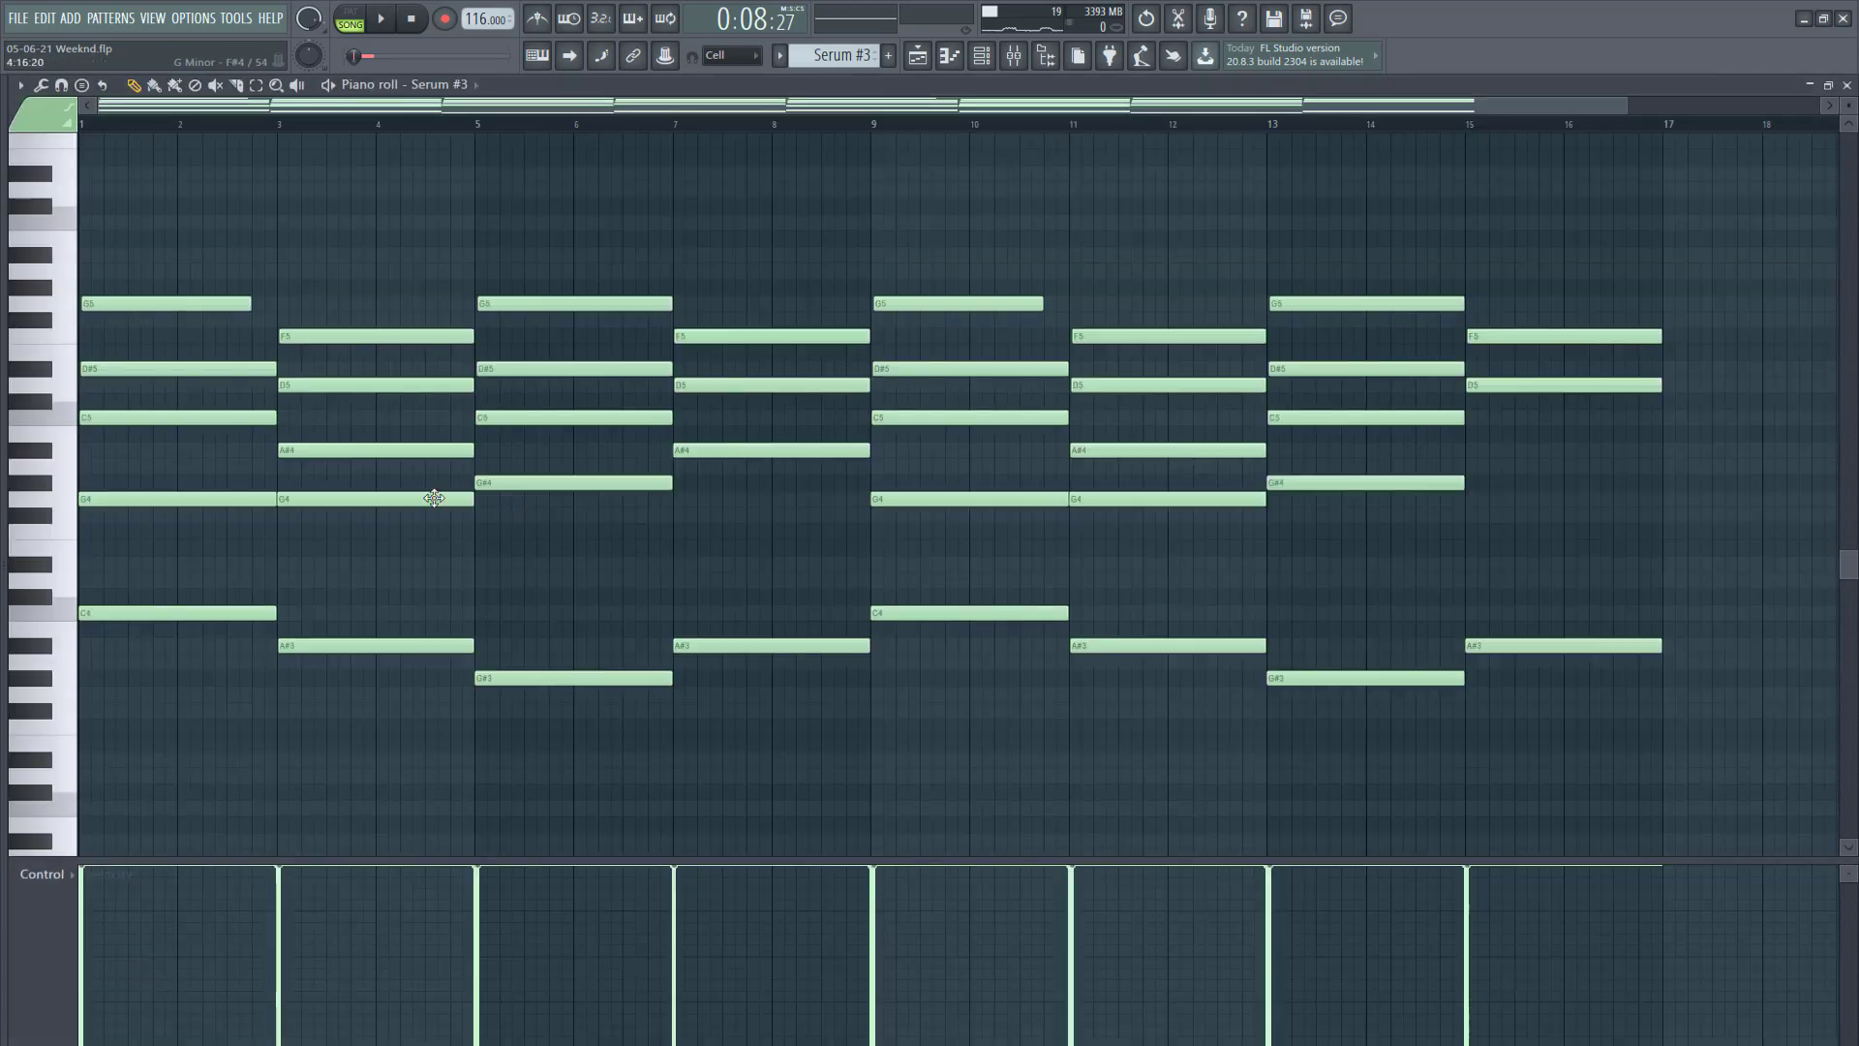
left_click(366, 14)
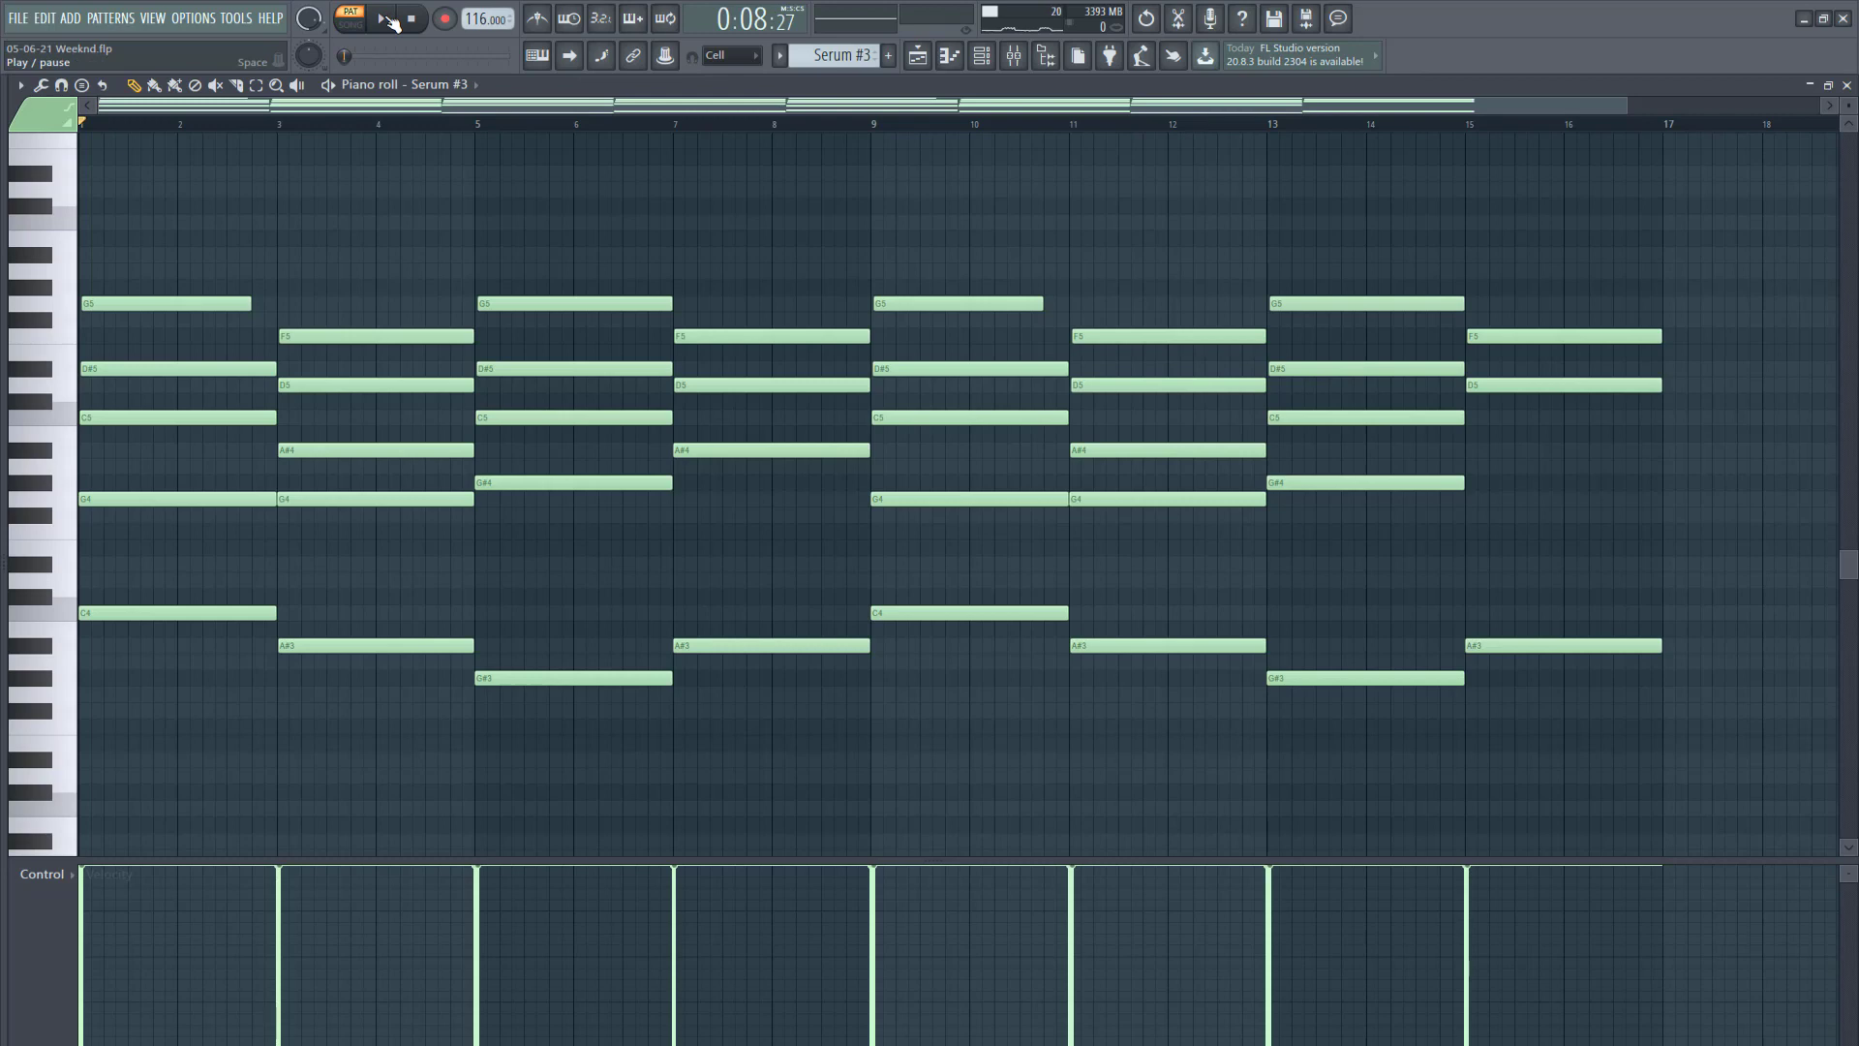
left_click(390, 21)
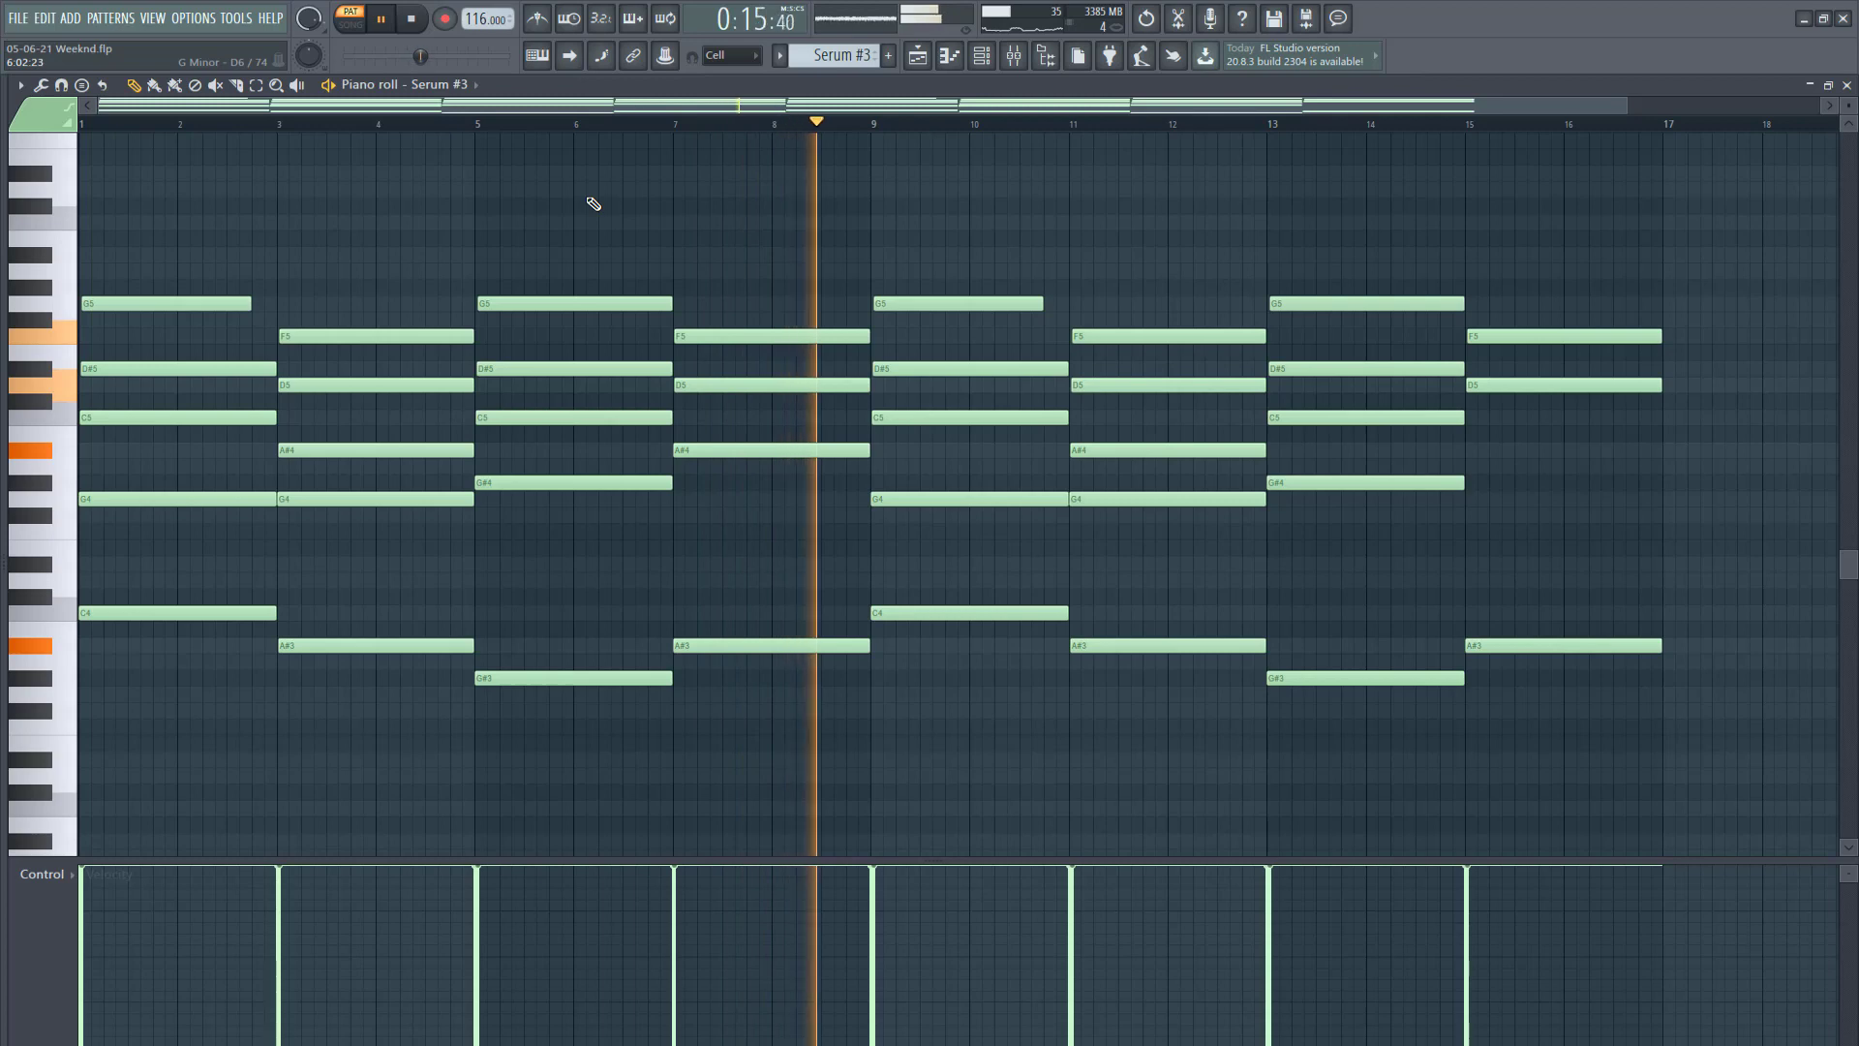
left_click(424, 20)
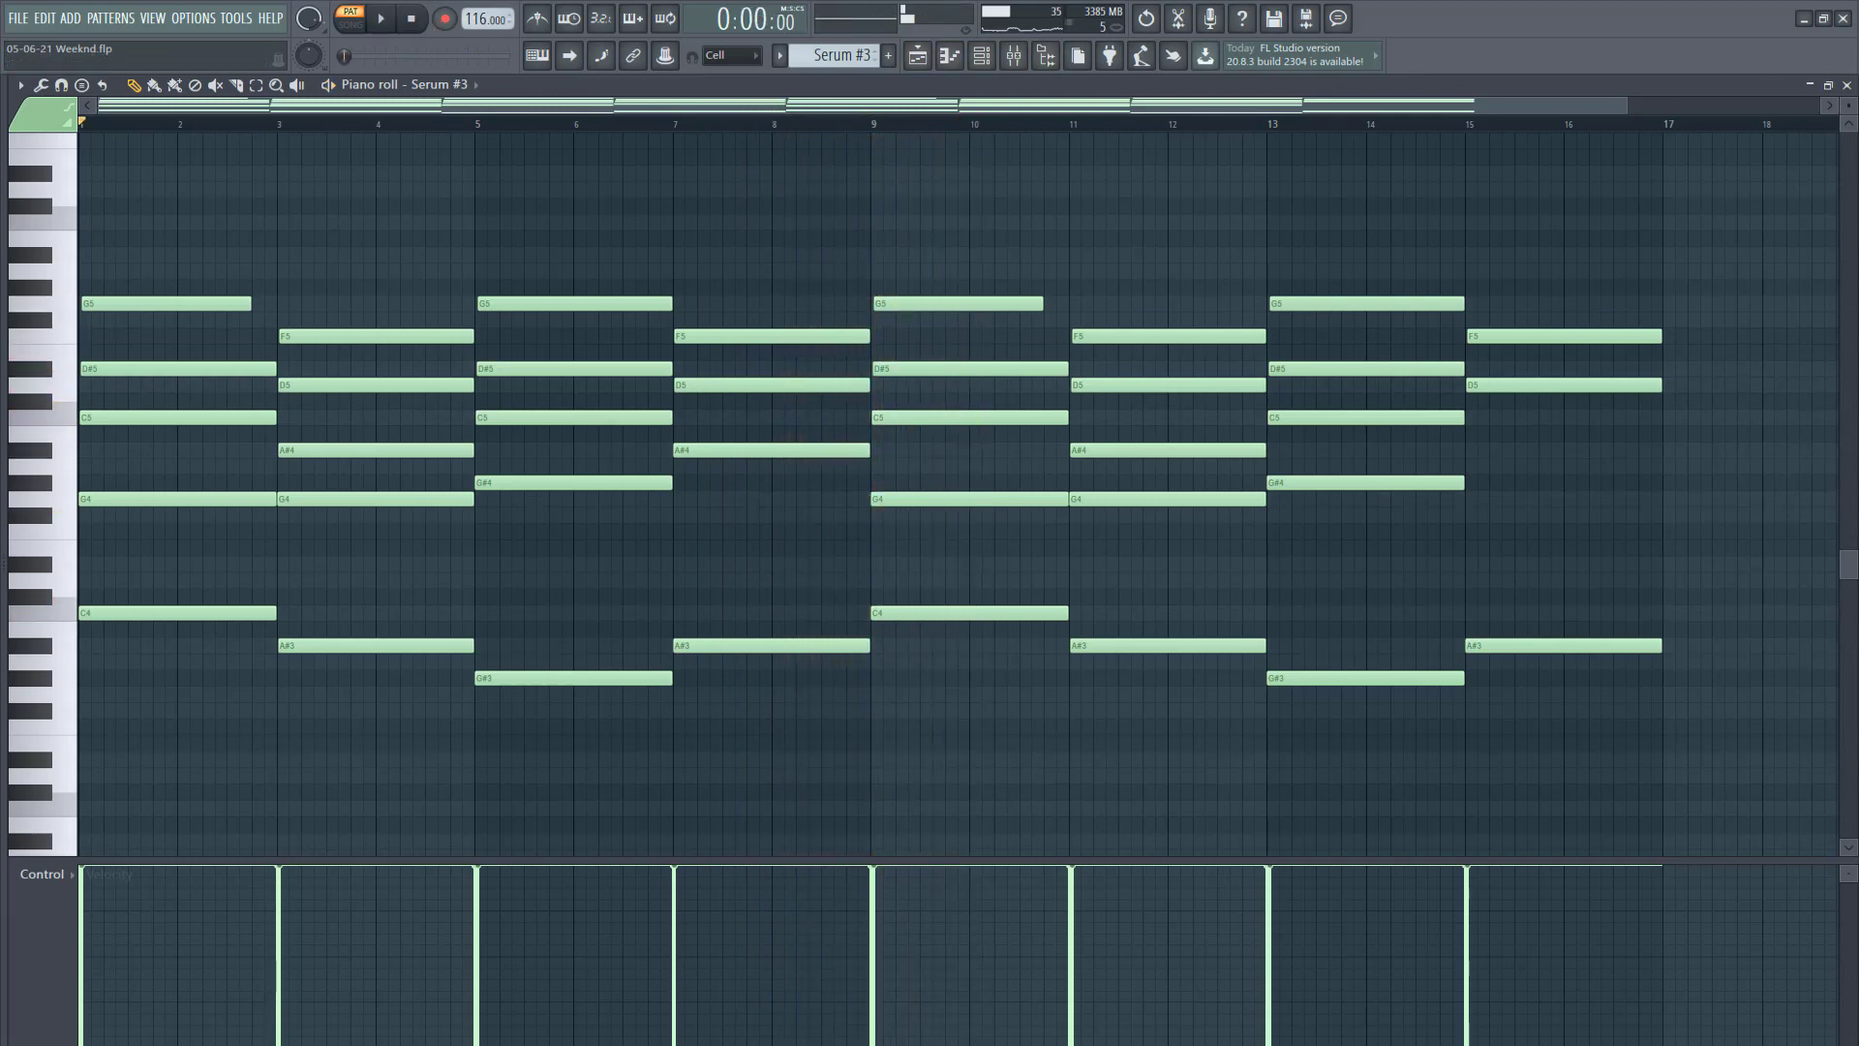
left_click(1846, 85)
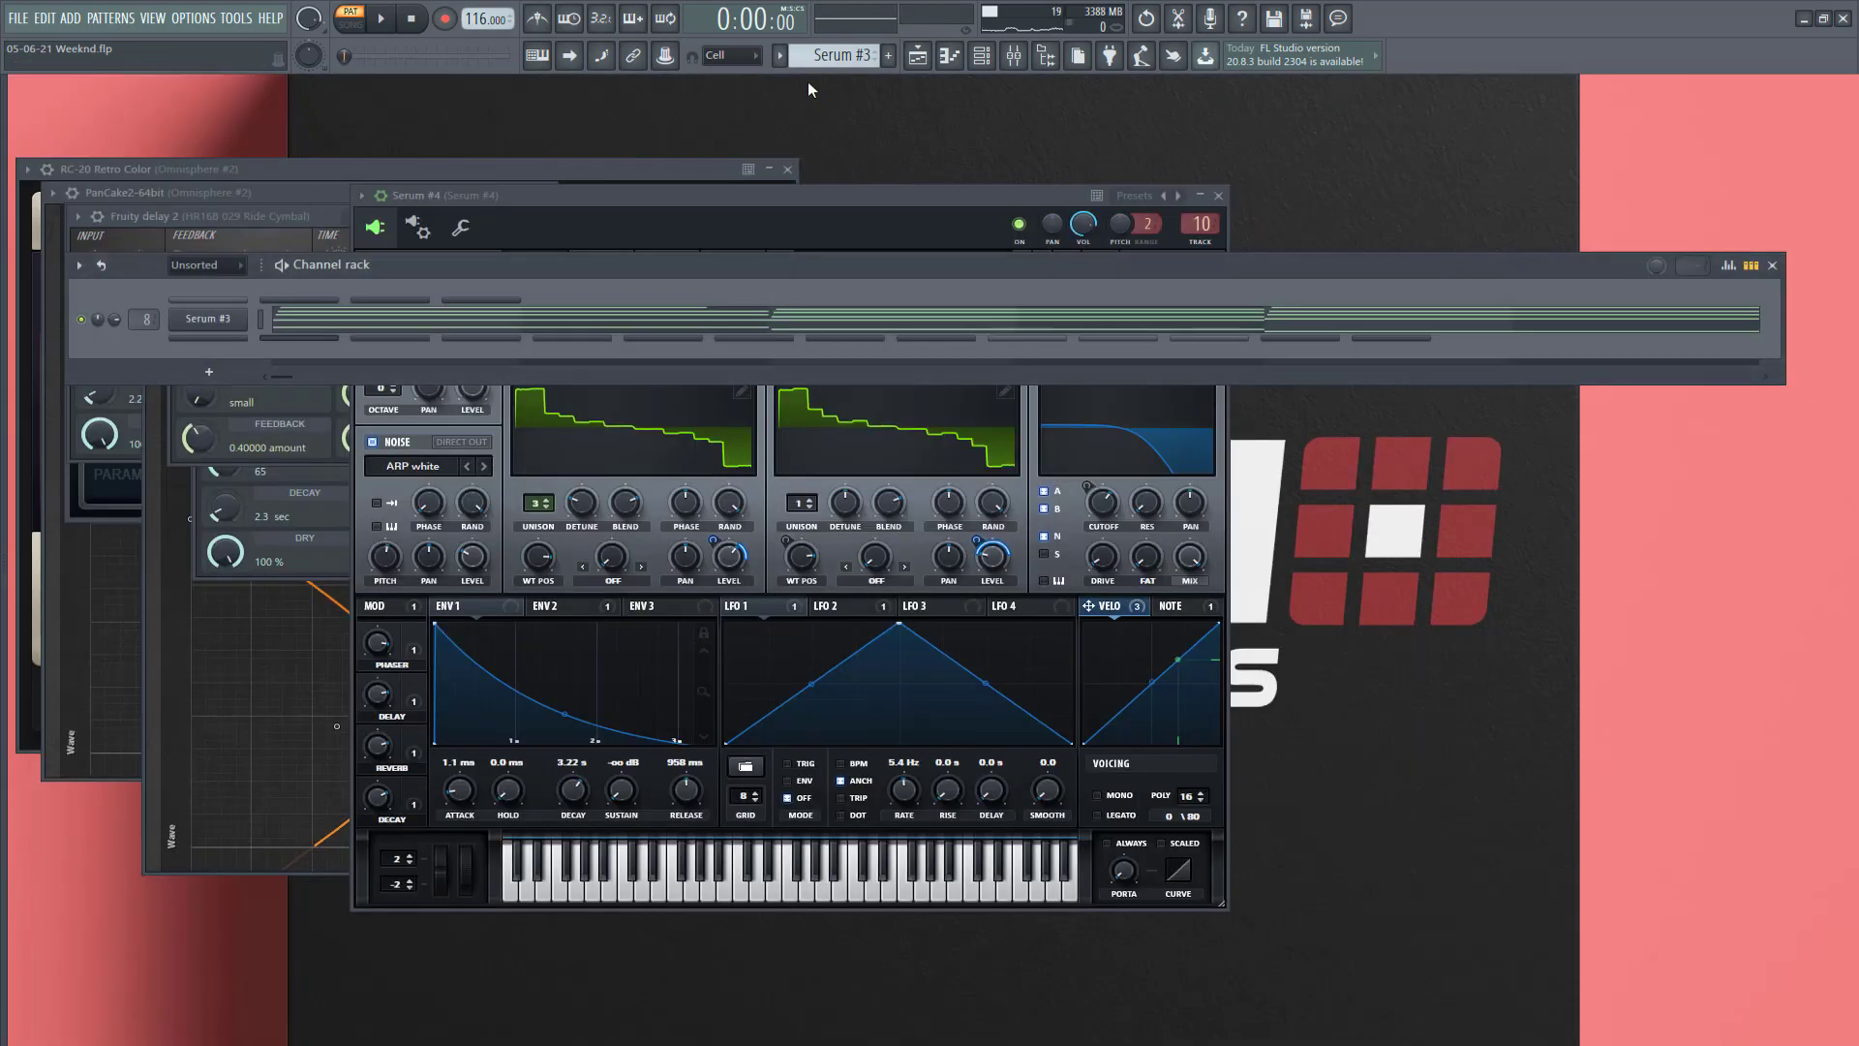
Step: Switch playback to song mode in the playlist with the position at the start of the bar 5 loop
left_click(917, 57)
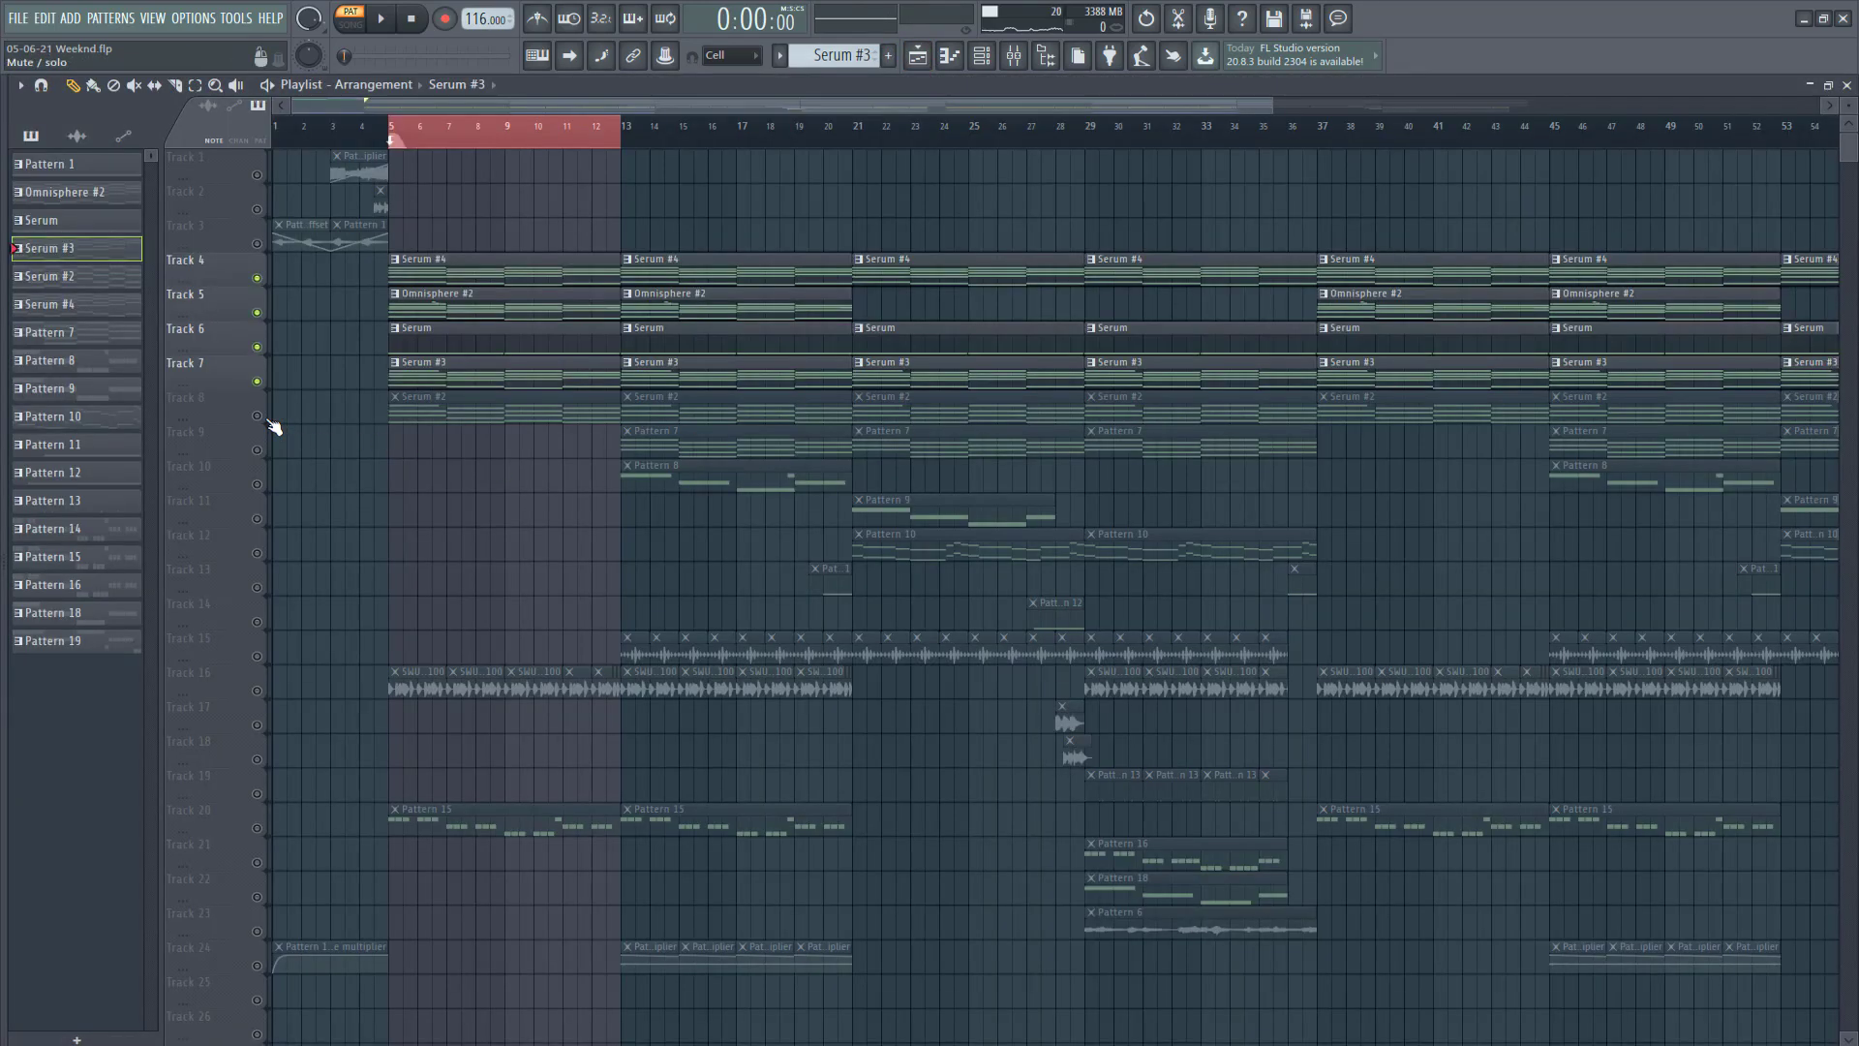
left_click(411, 138)
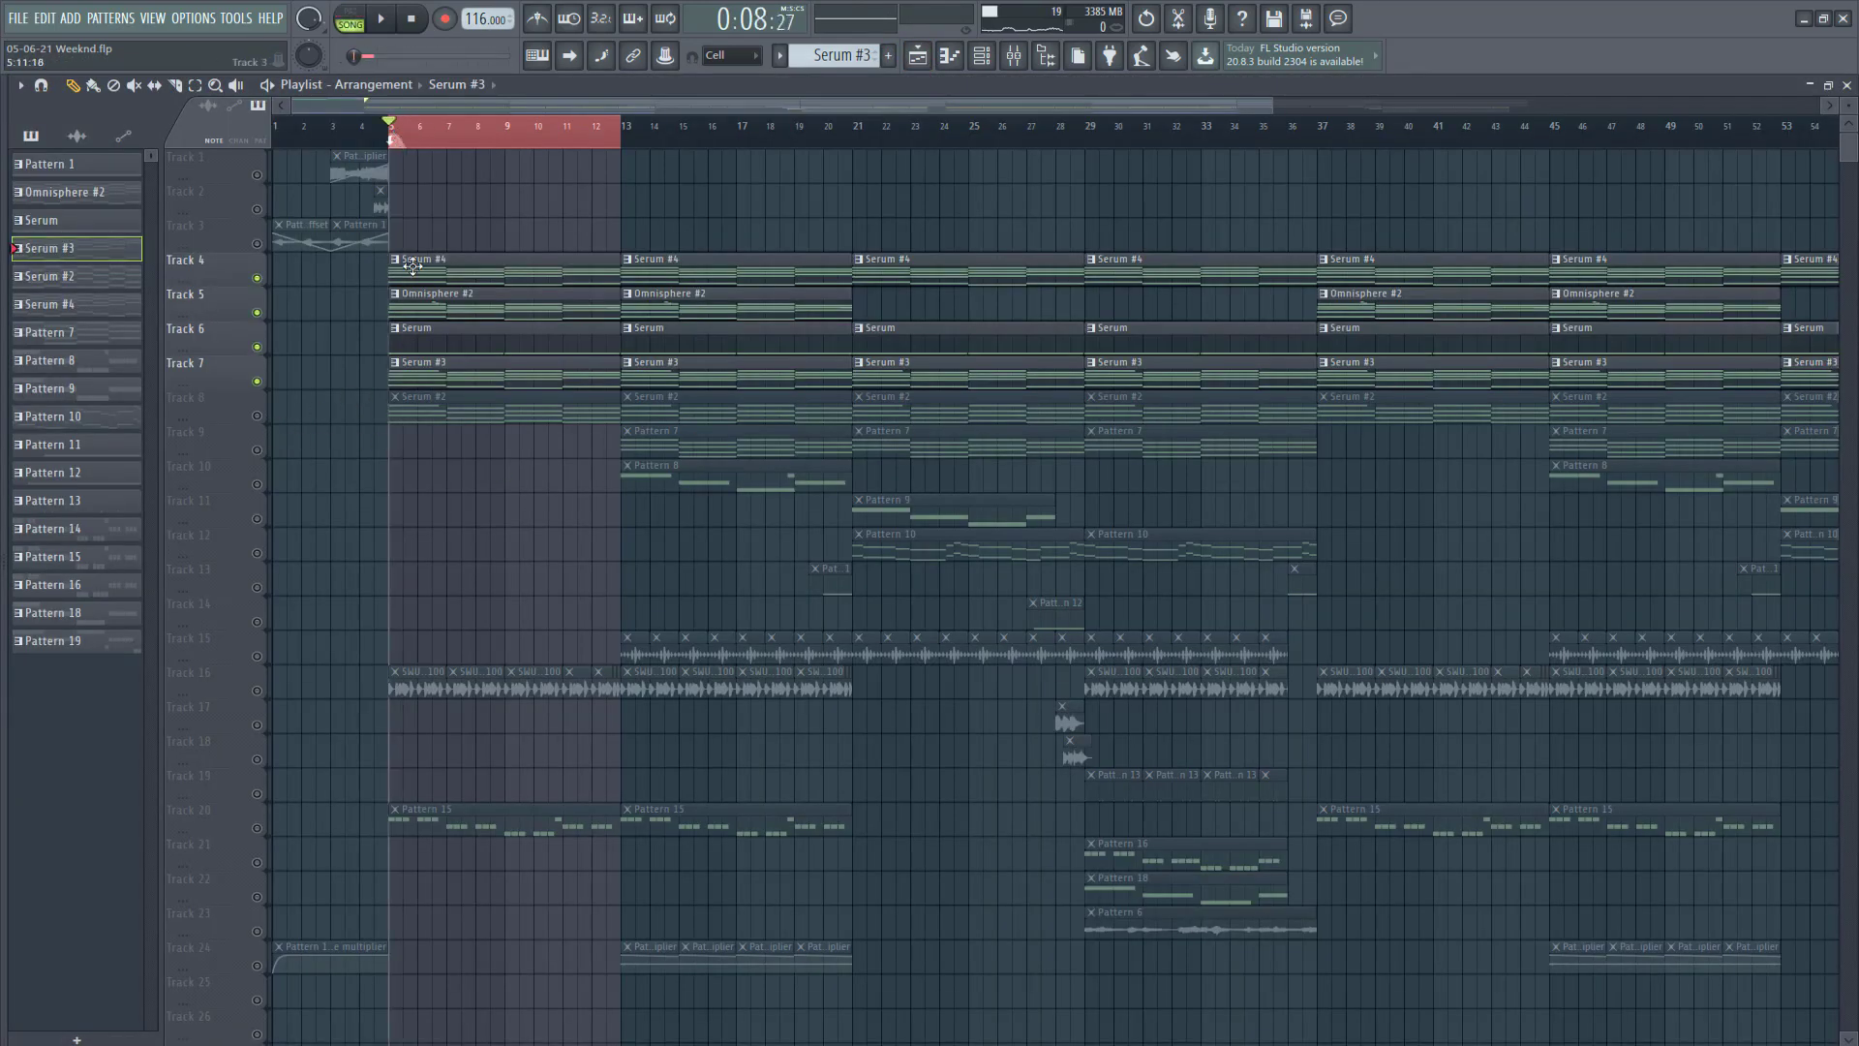
left_click(1846, 85)
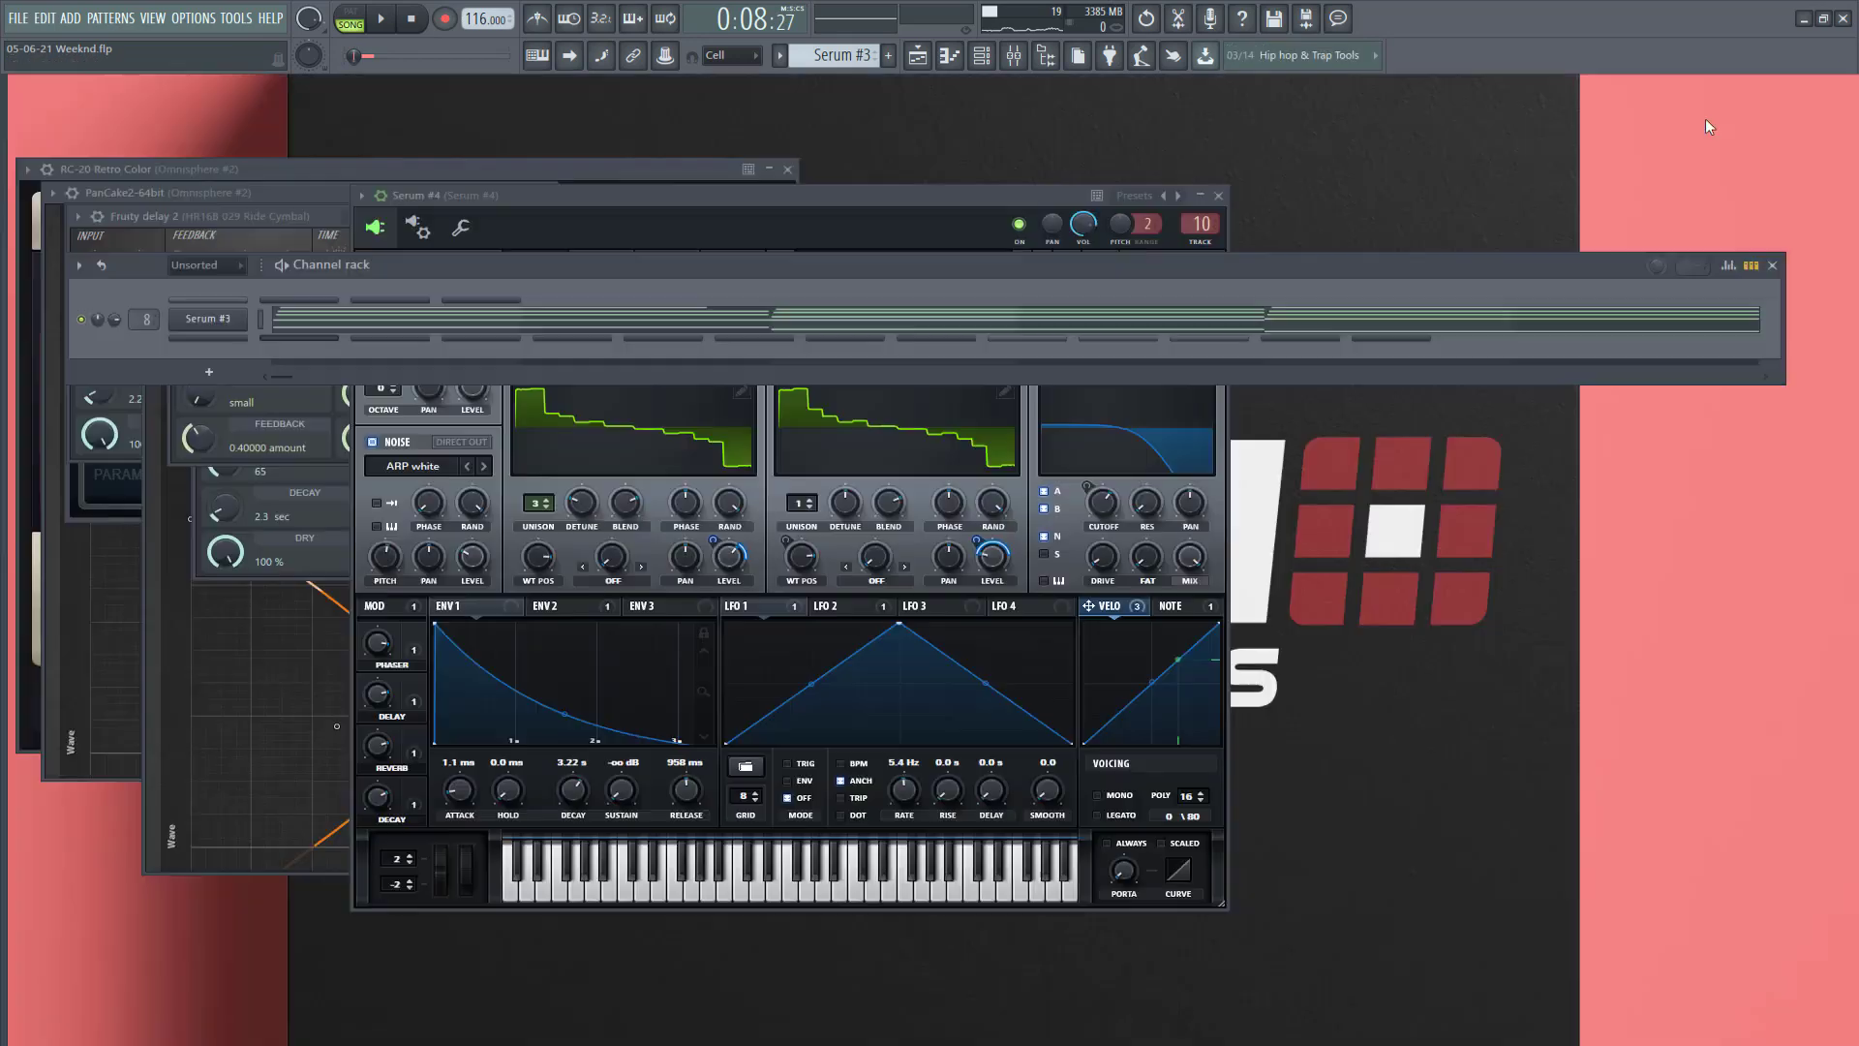
Step: Open the Serum #3 instrument and examine the Parametric EQ 2 curve on its mixer track
left_click(186, 322)
left_click(1014, 57)
left_click(1686, 143)
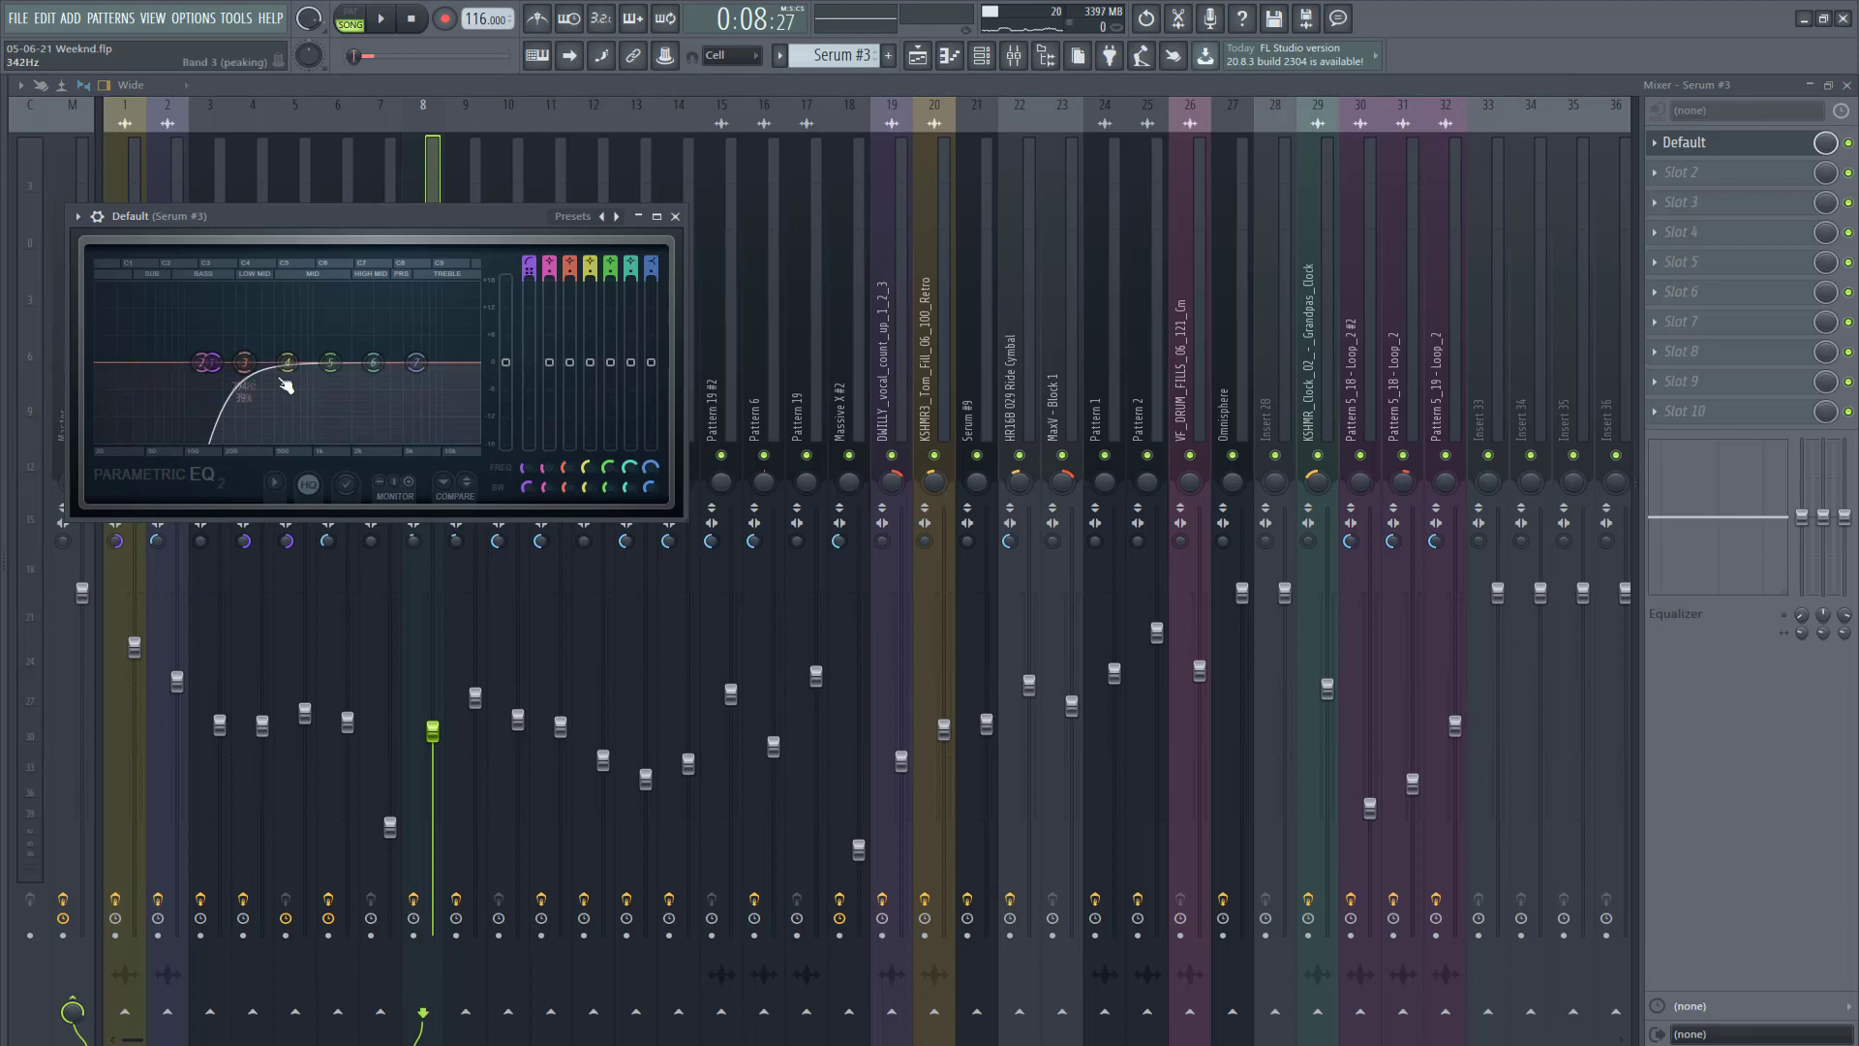
left_click(676, 216)
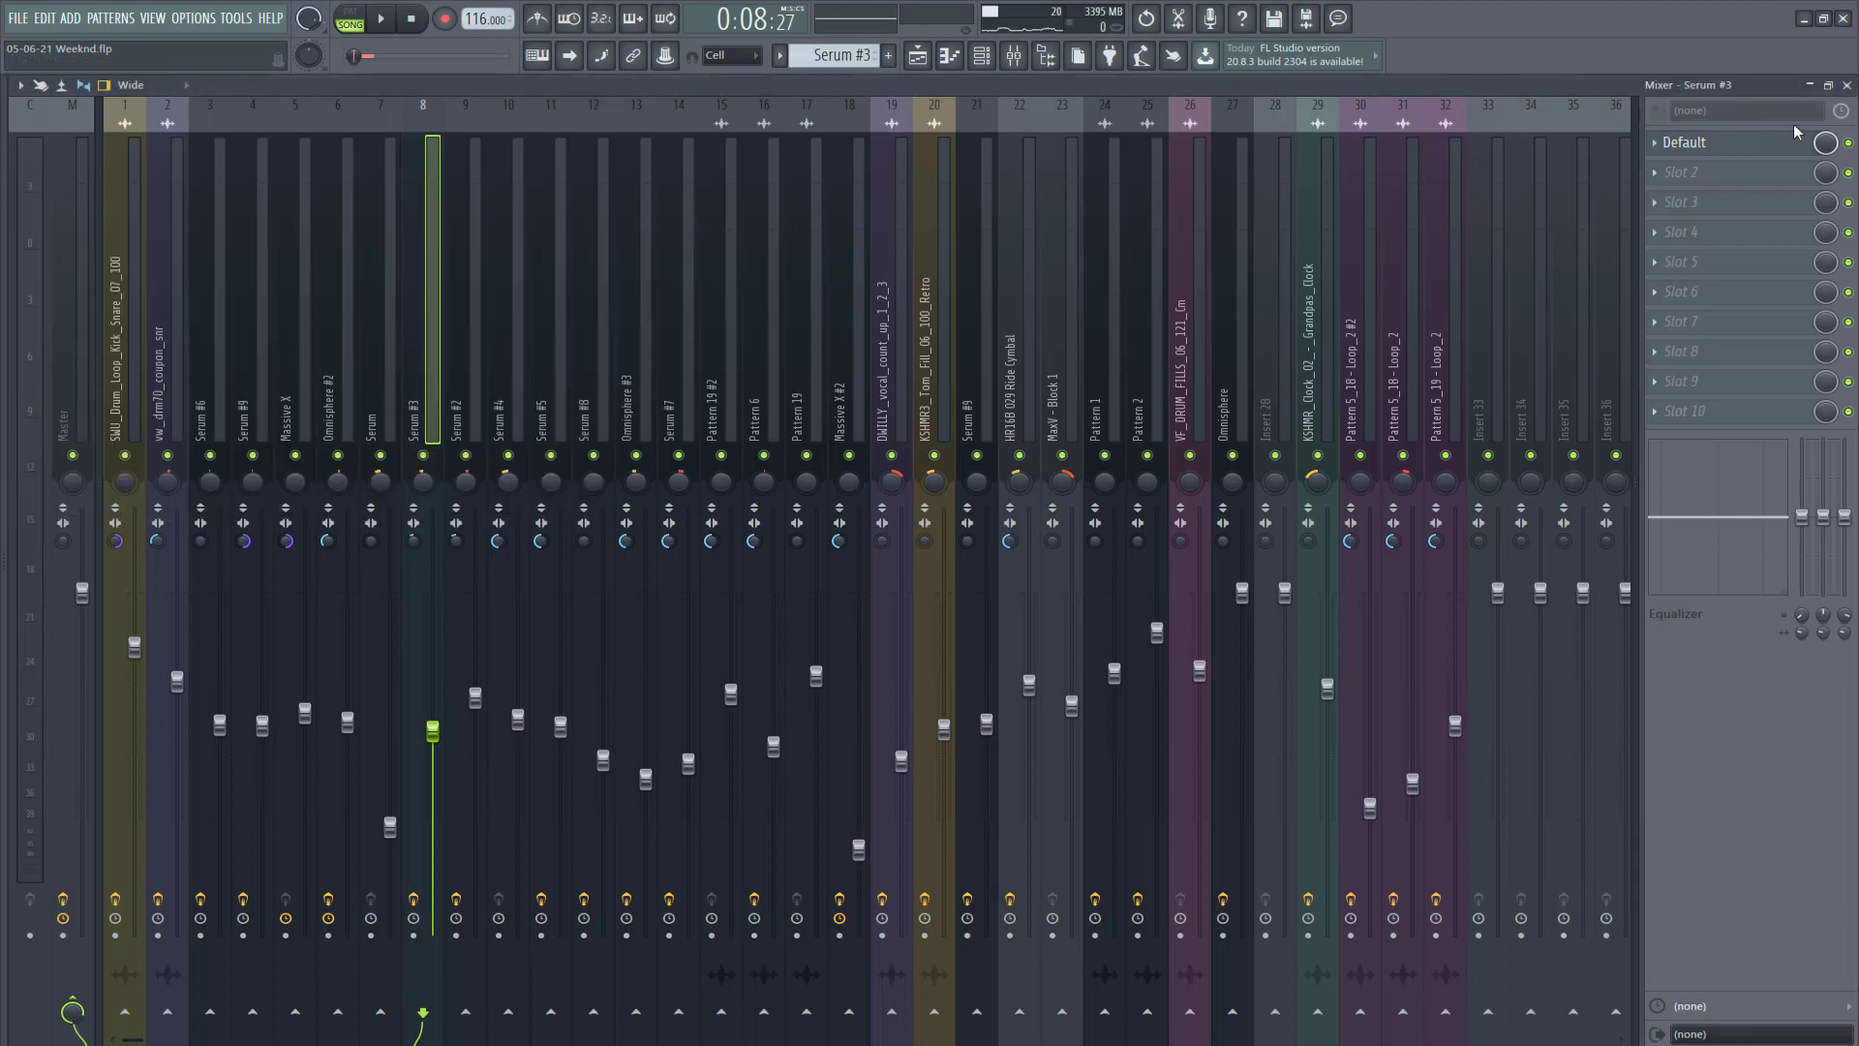
Step: Leave the mixer, play Tracks 4 to 7 together over the playlist loop and stop playback
left_click(1847, 86)
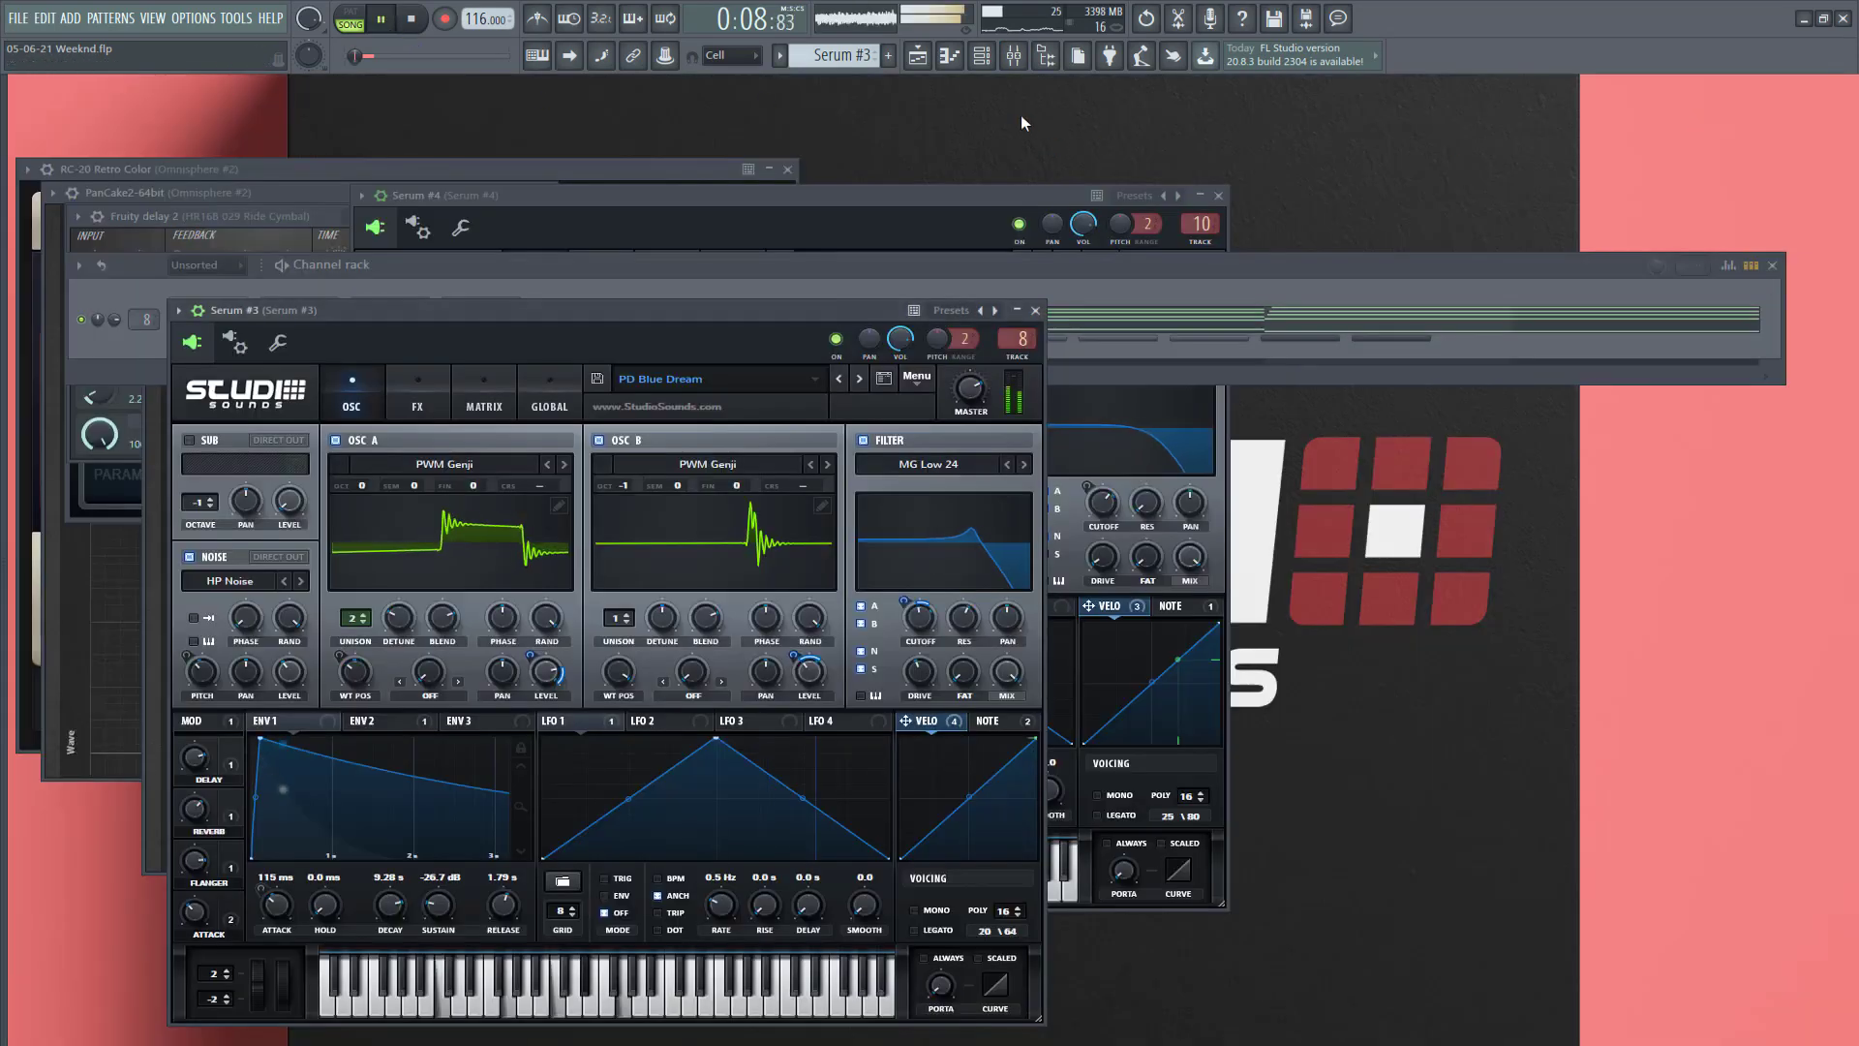
left_click(917, 55)
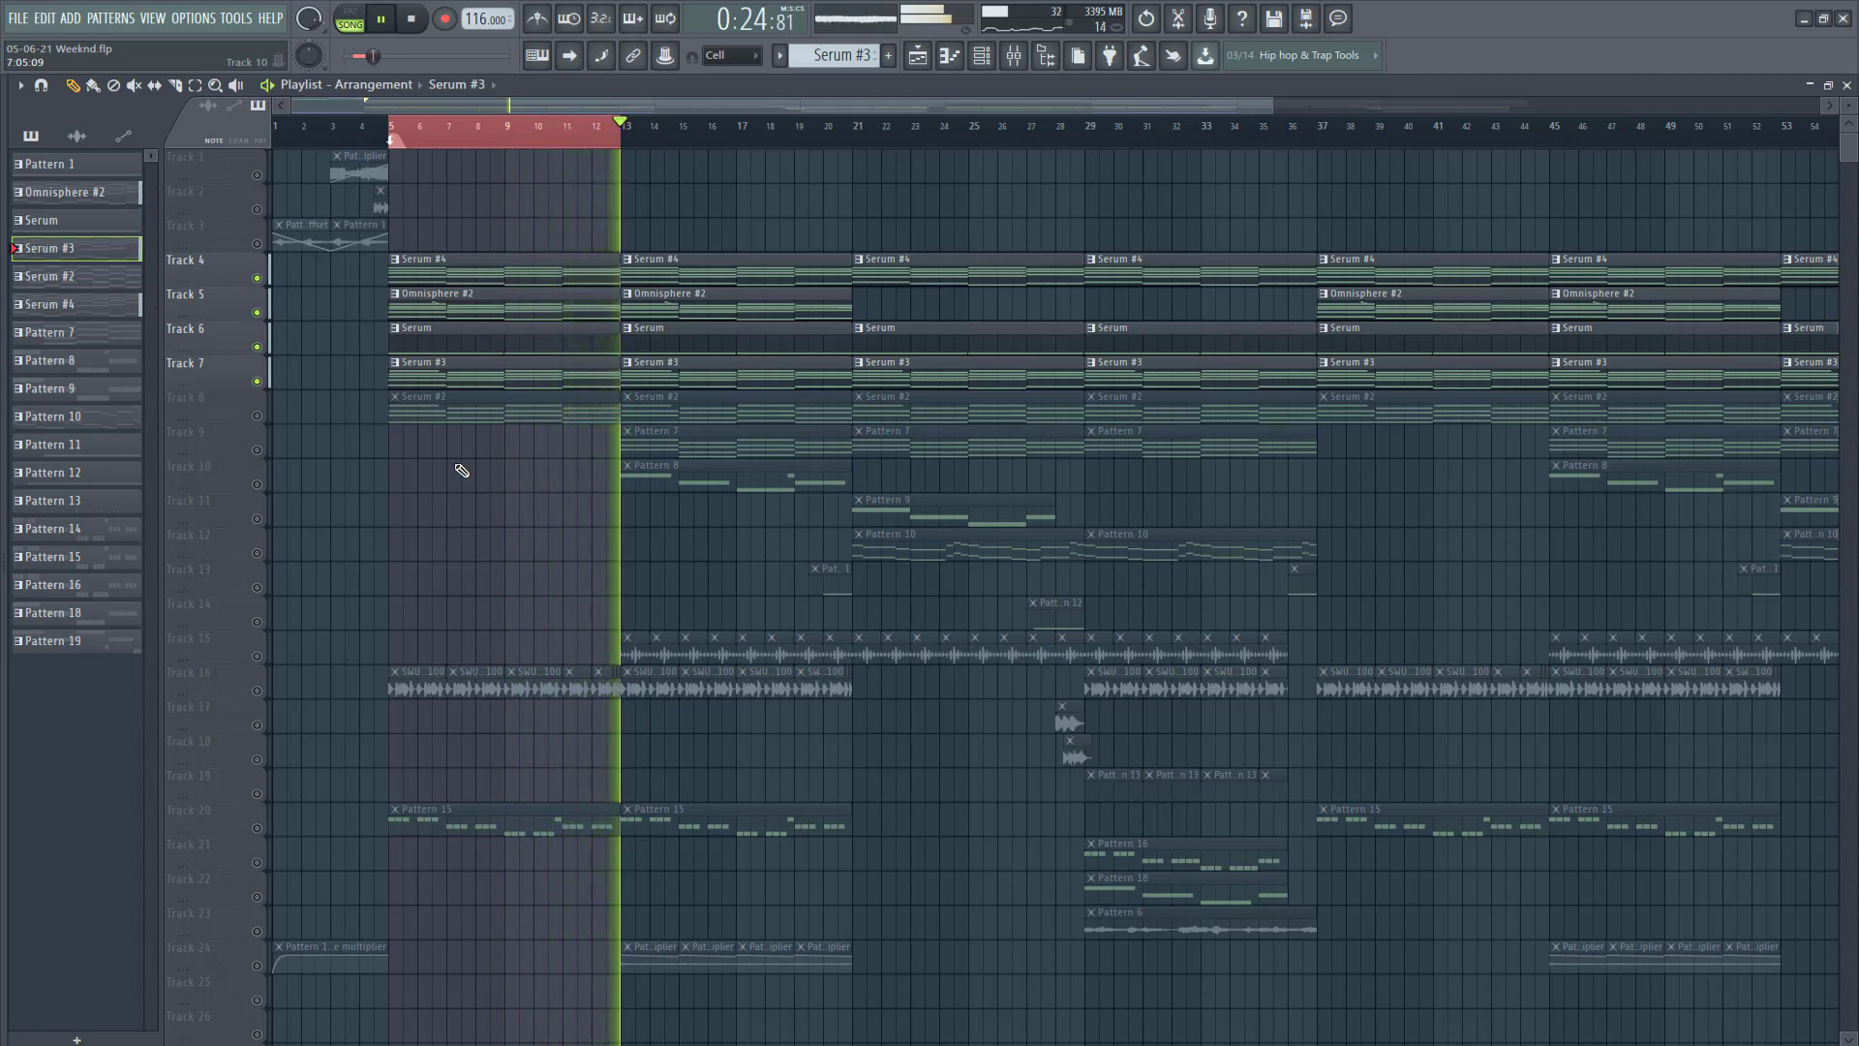
left_click(419, 20)
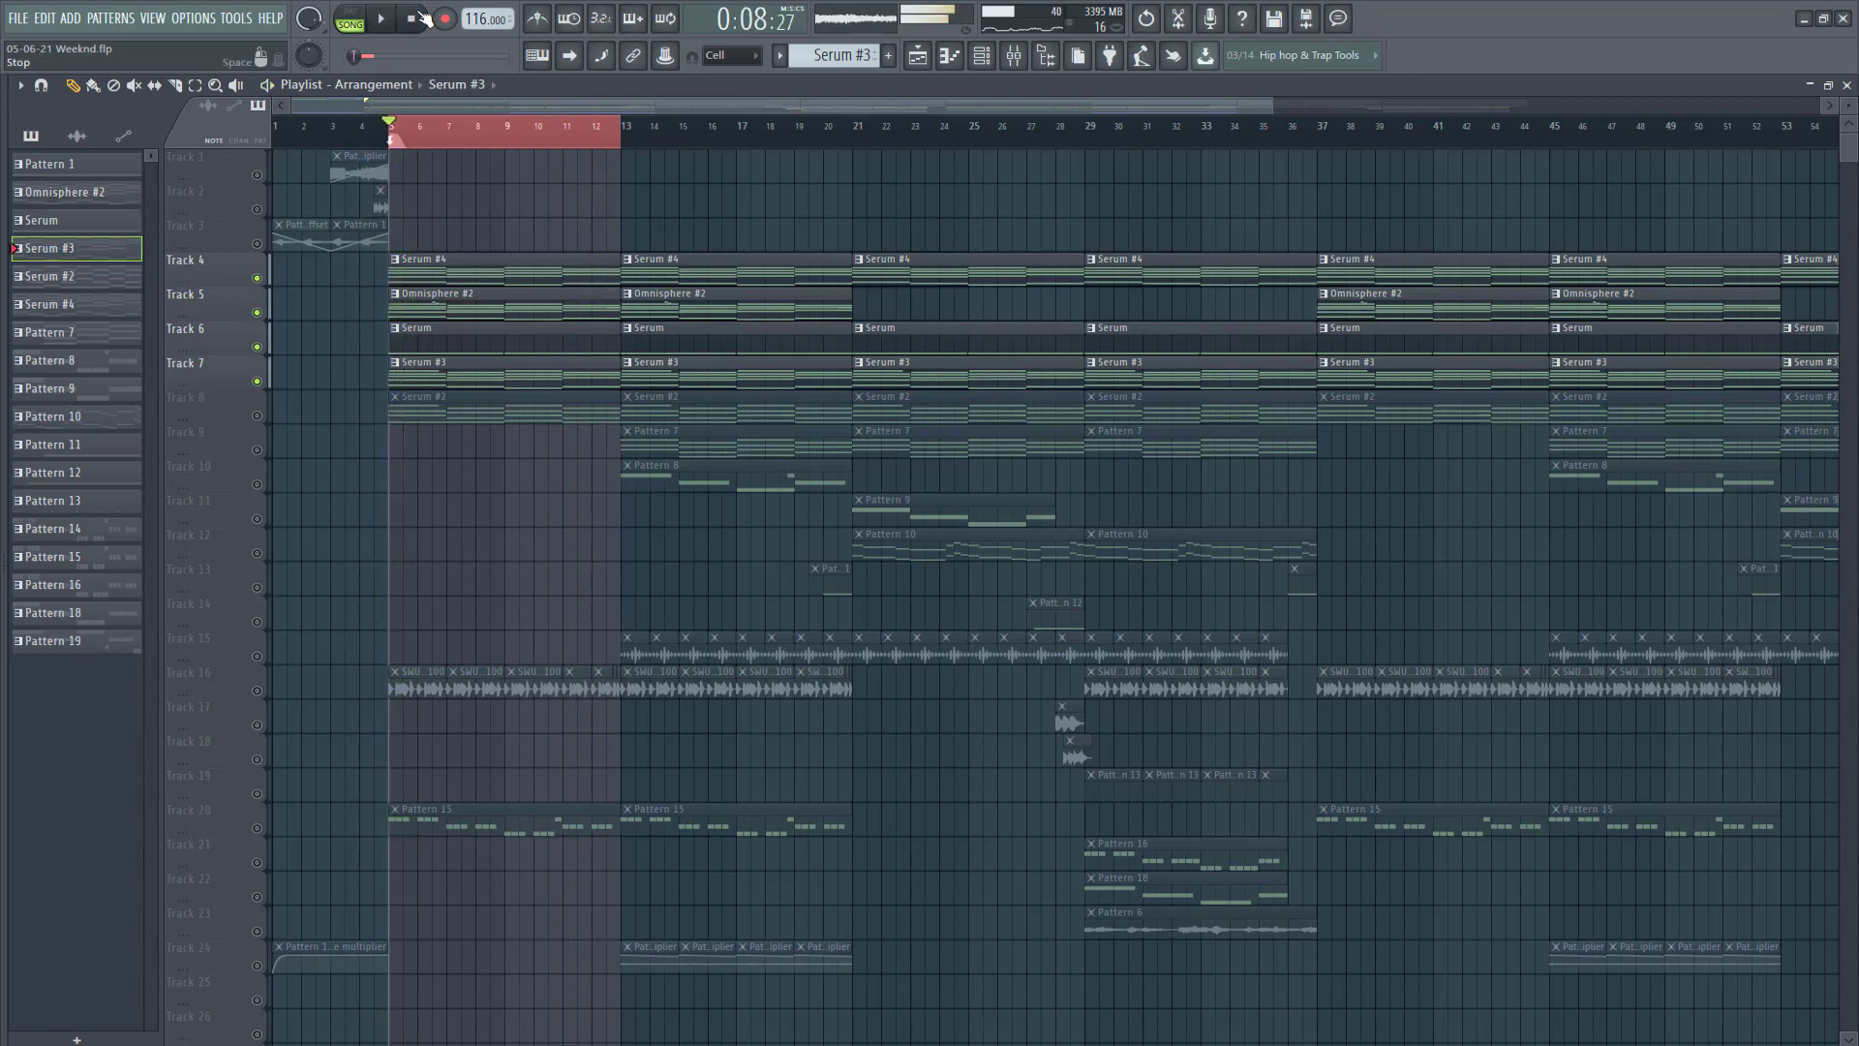
Step: Unmute Track 8 and view the Serum #2 pattern's instrument with the BR Blissful Brass preset
left_click(259, 418)
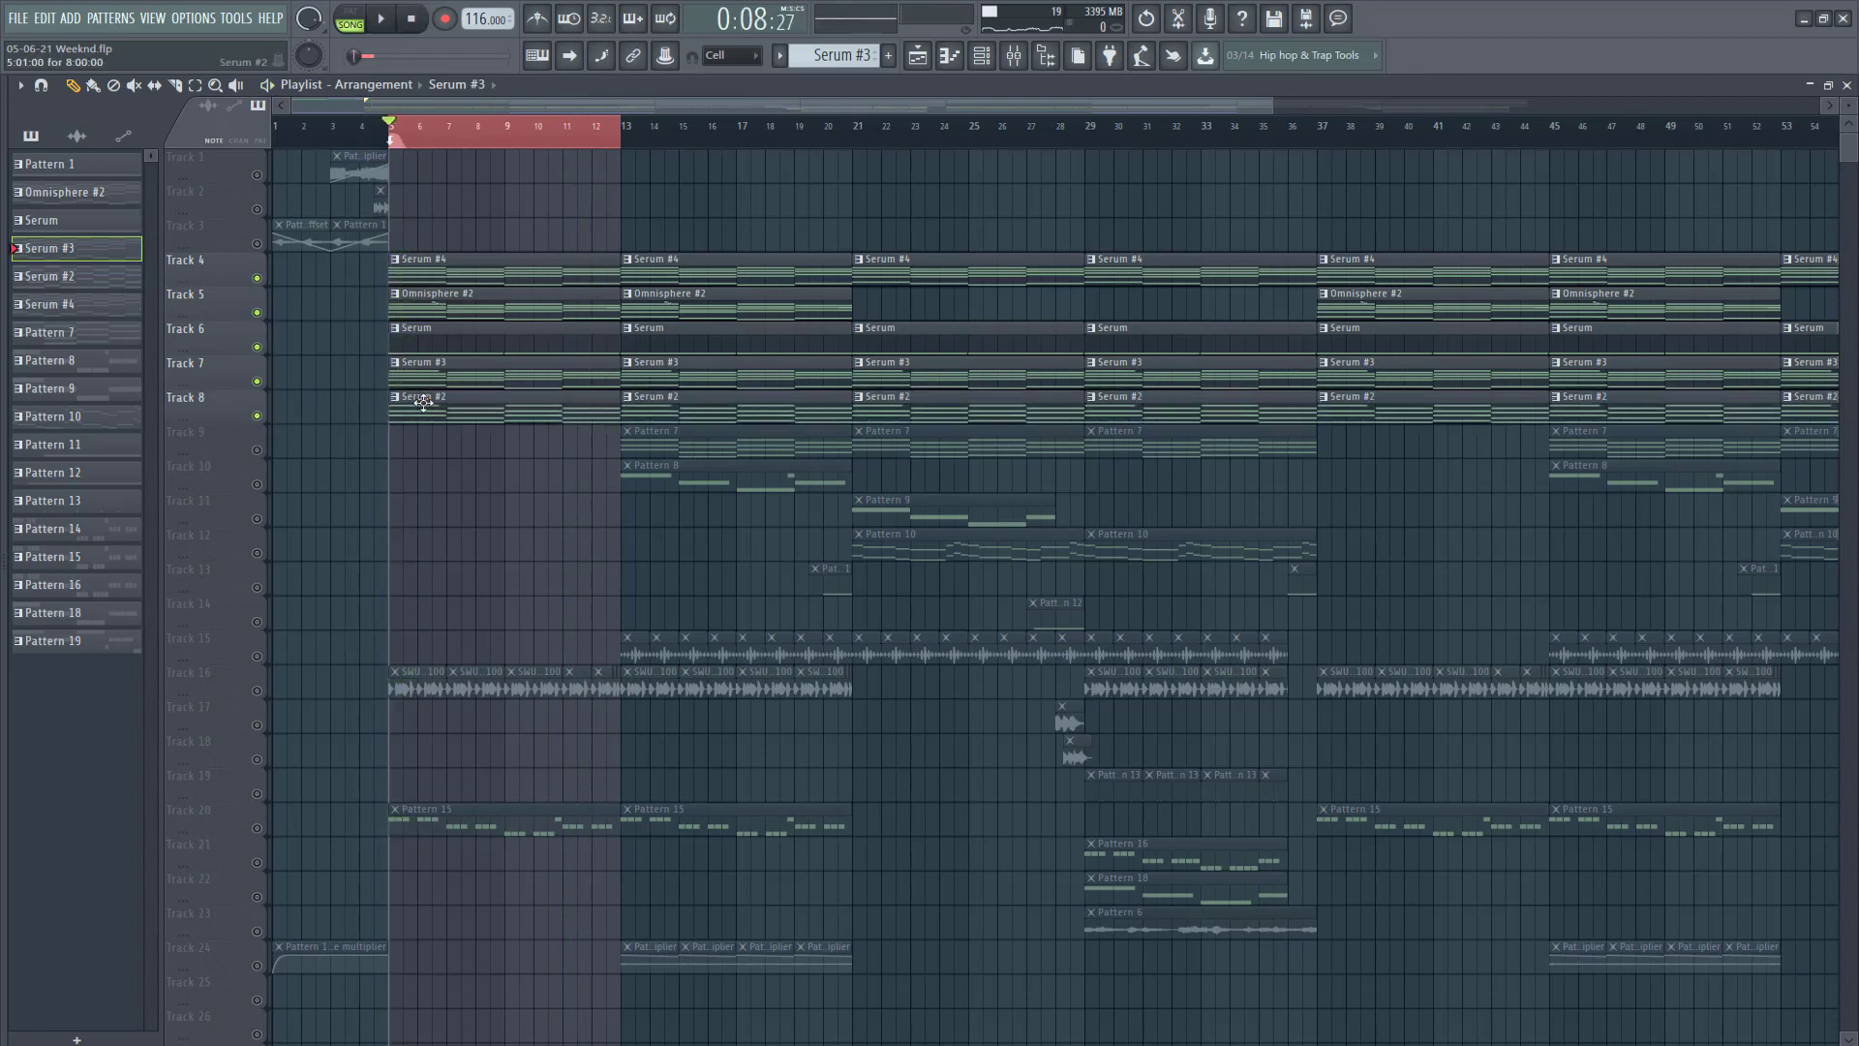
double_click(426, 400)
left_click(1846, 86)
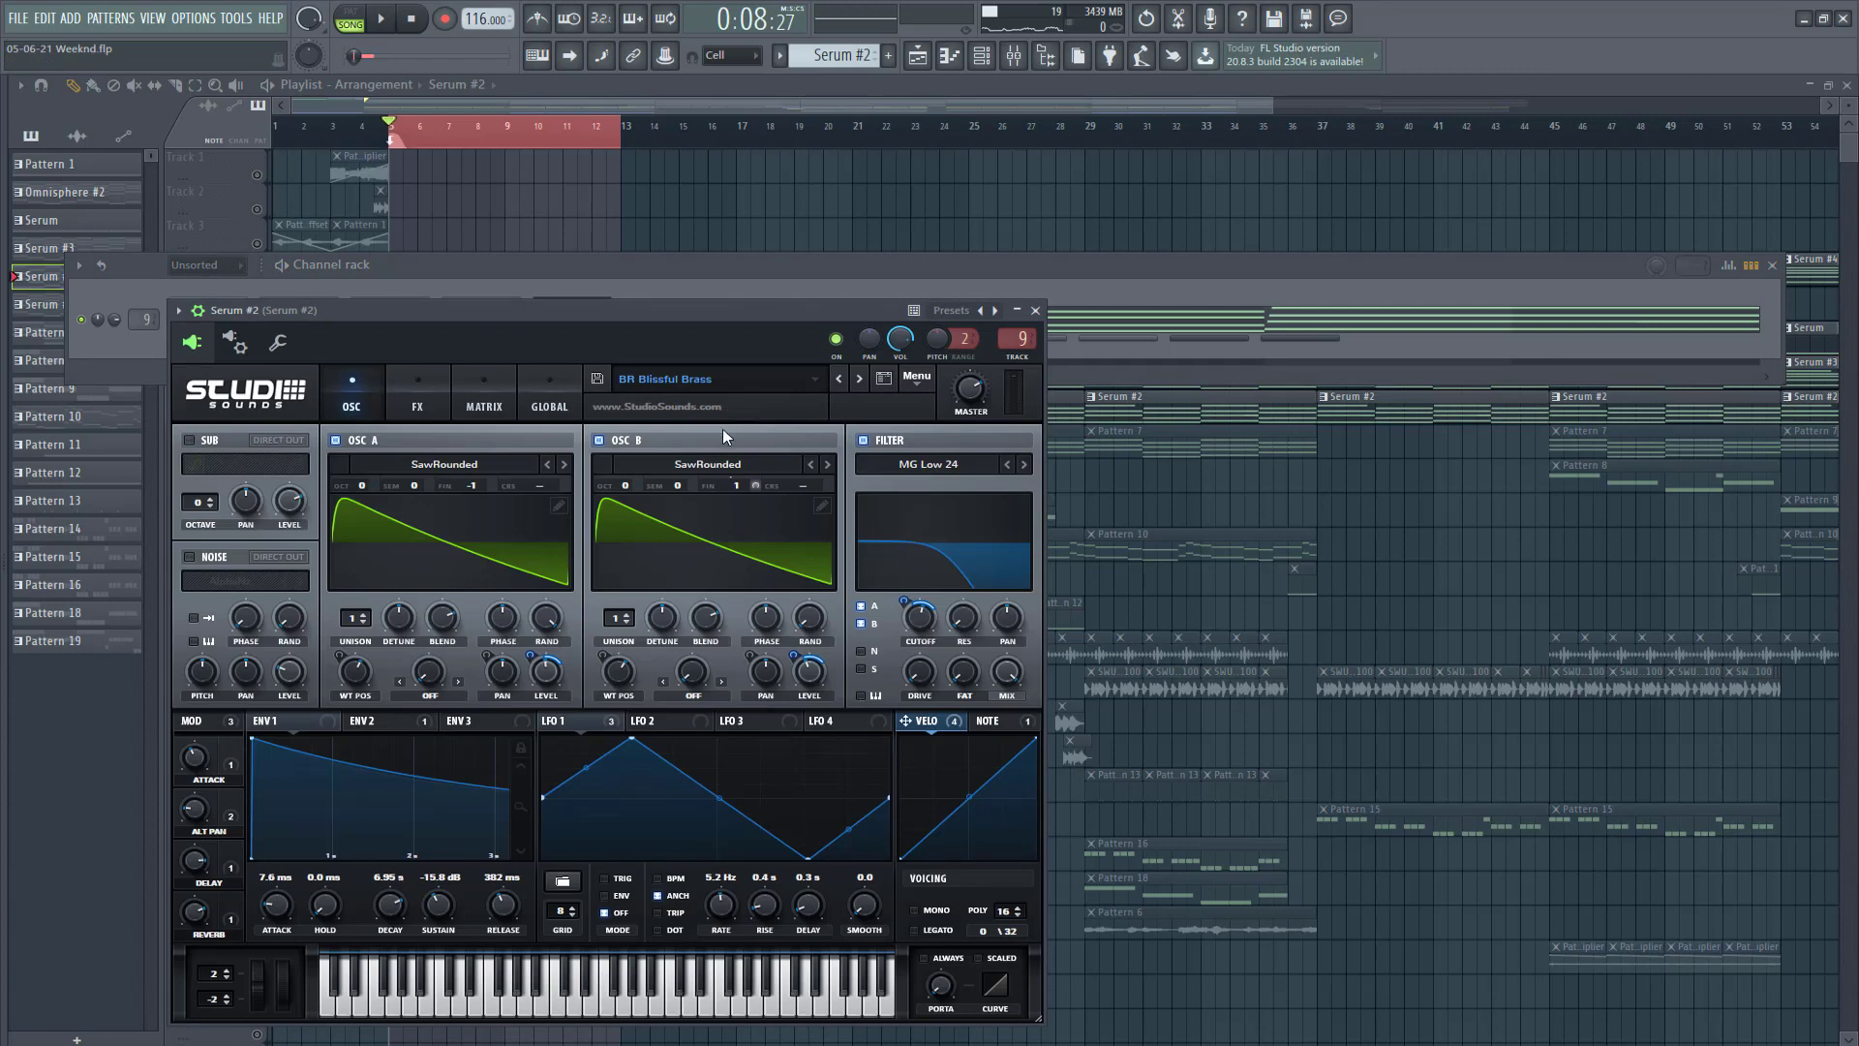
left_click(1035, 311)
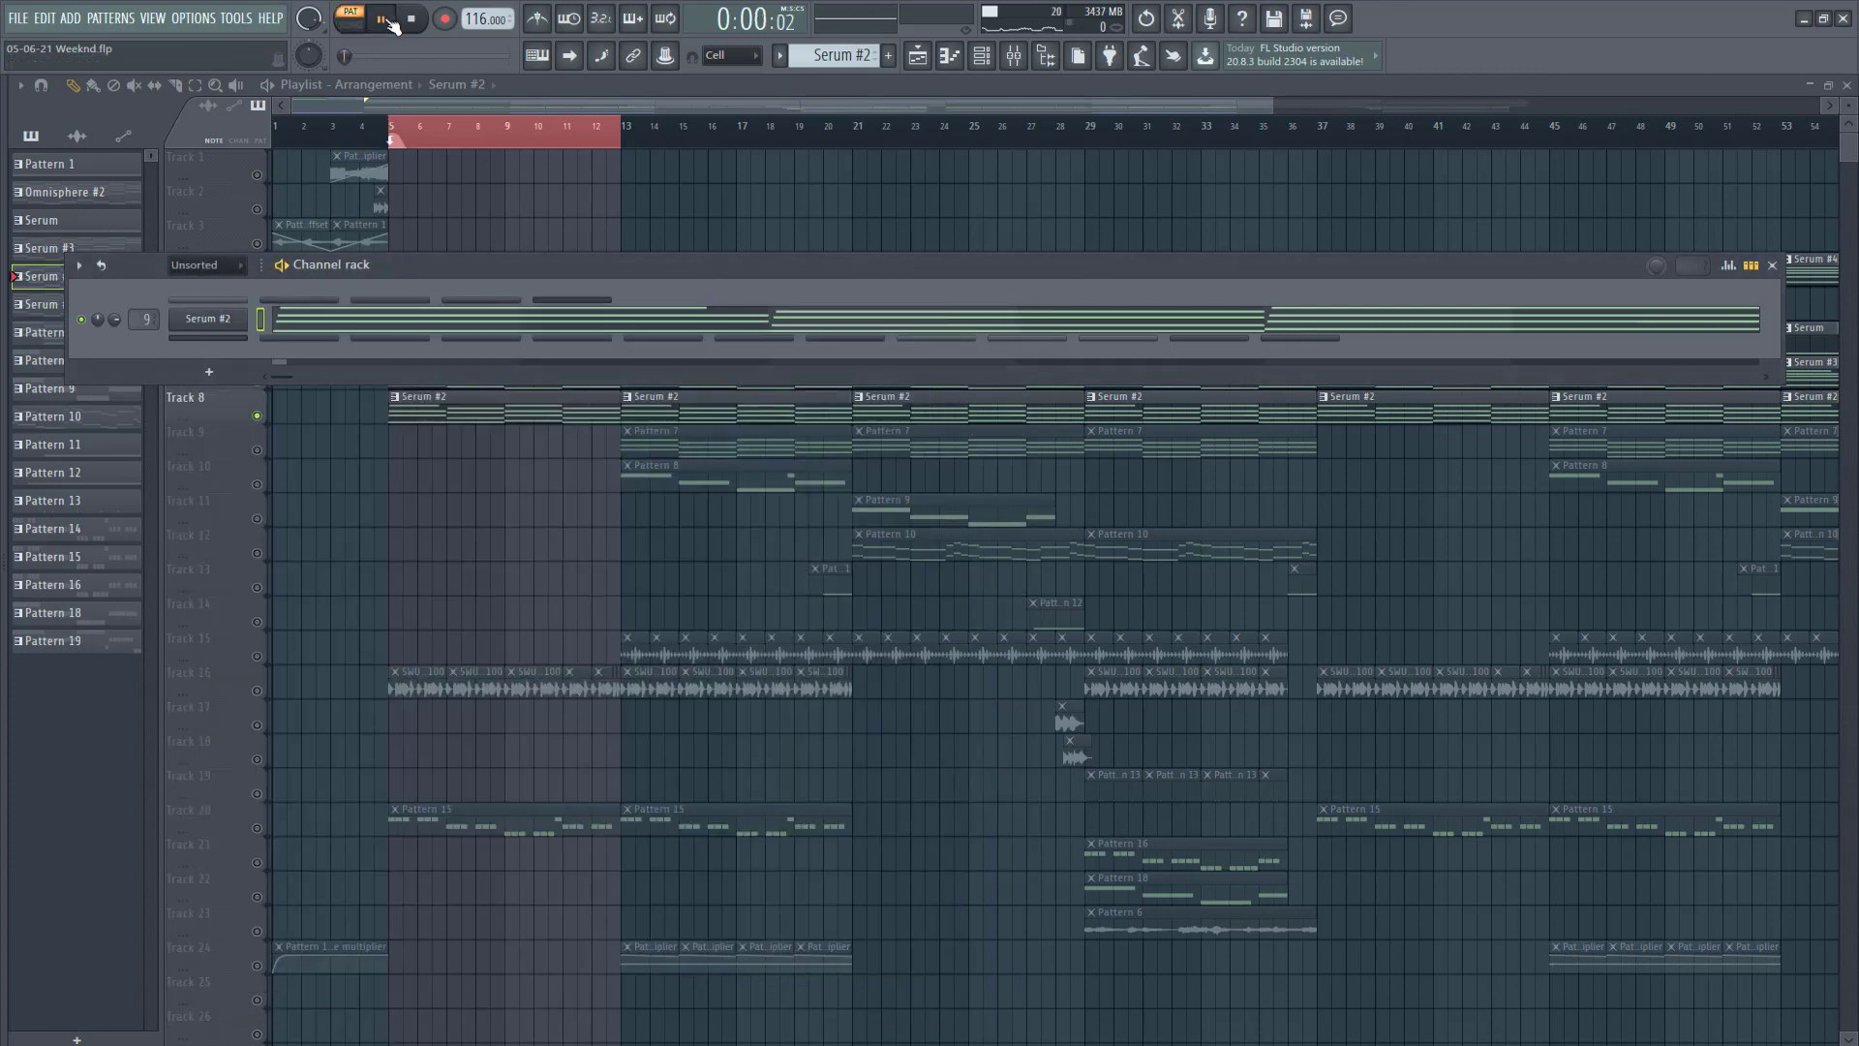
Step: Play Serum #2 in pattern mode while examining its mixer track's Fruity parametric EQ 2 and its chords in the piano roll
left_click(1016, 57)
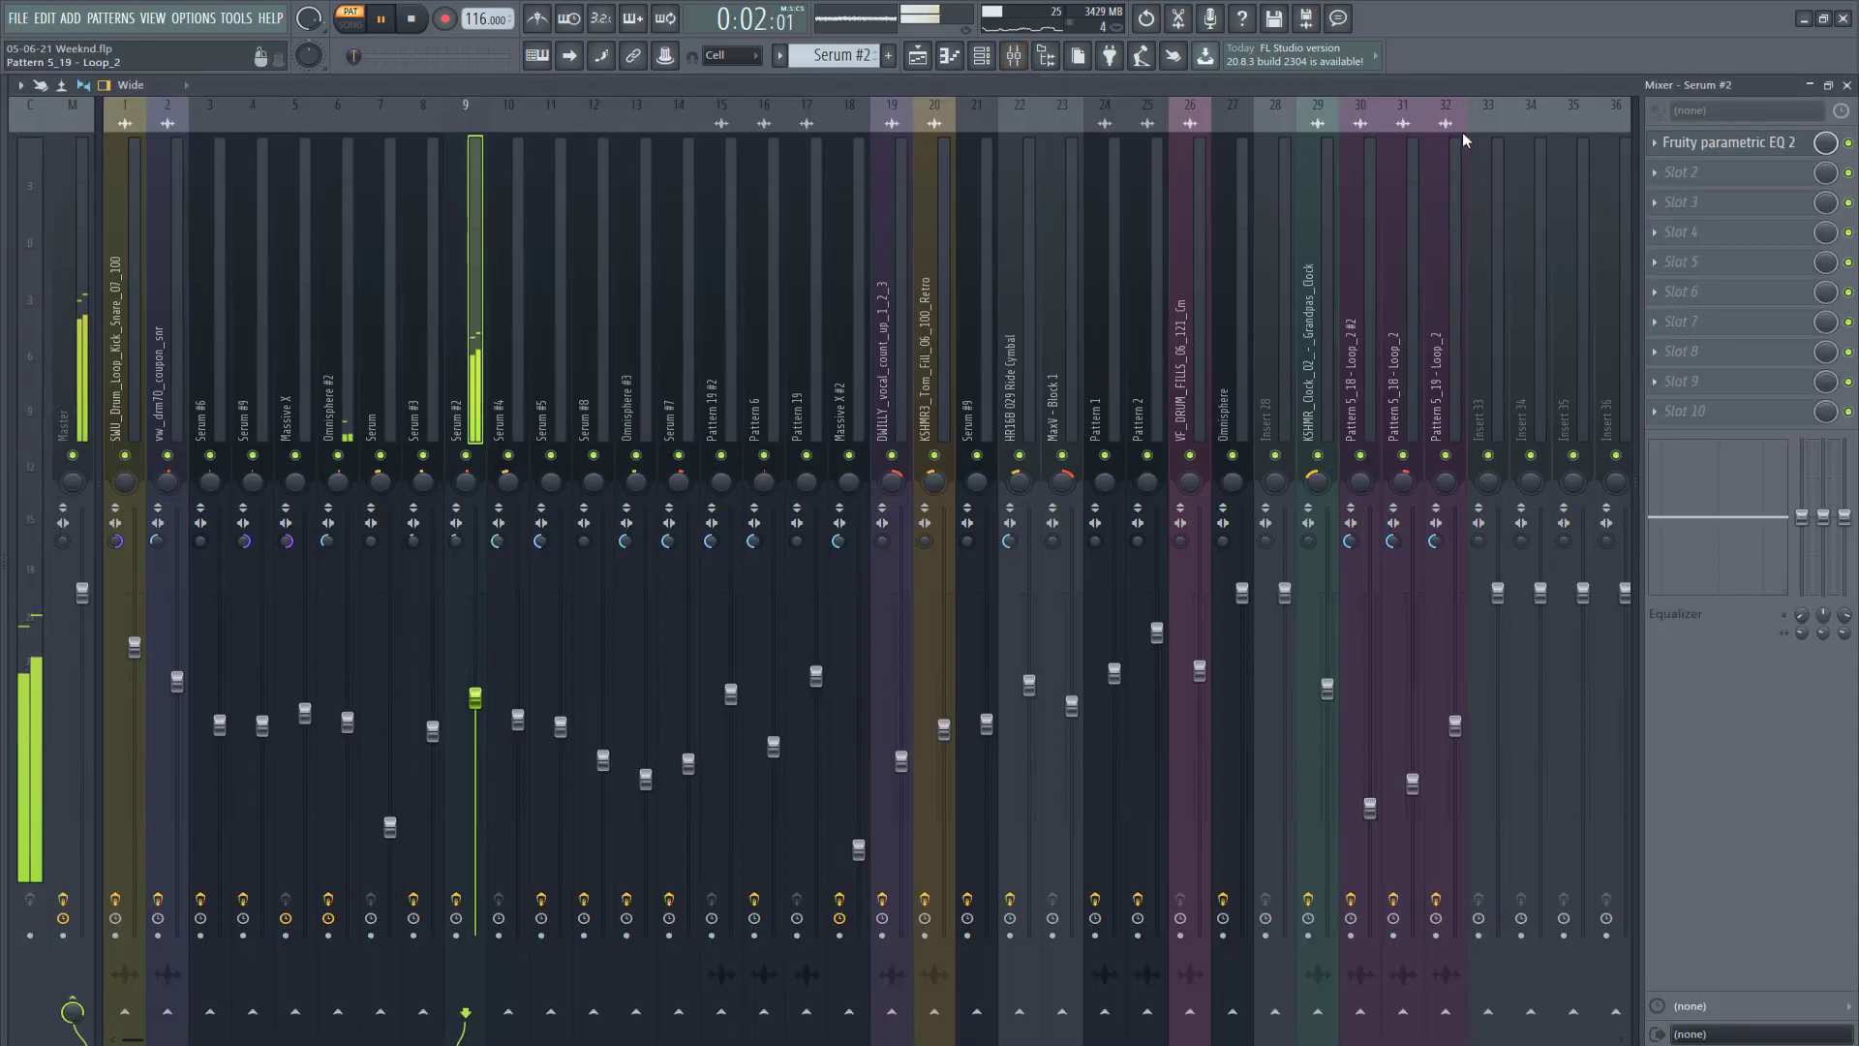
left_click(1689, 147)
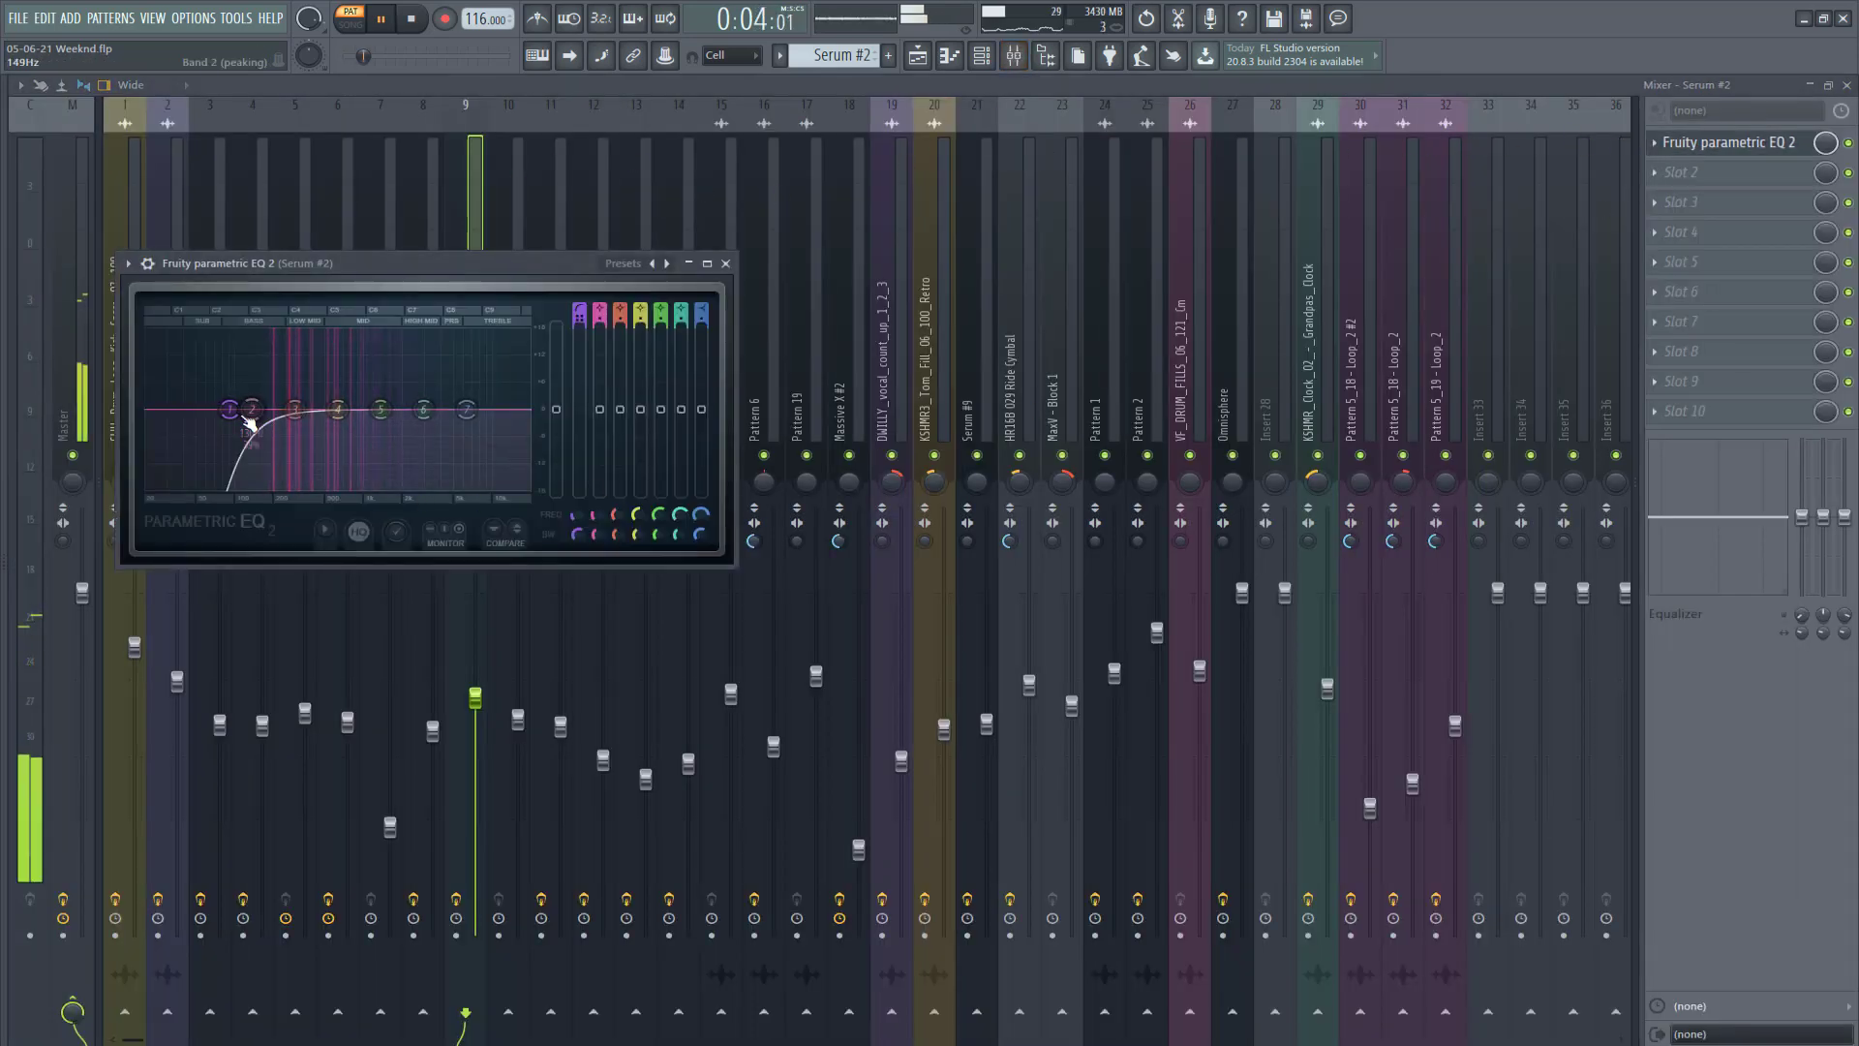
left_click(726, 264)
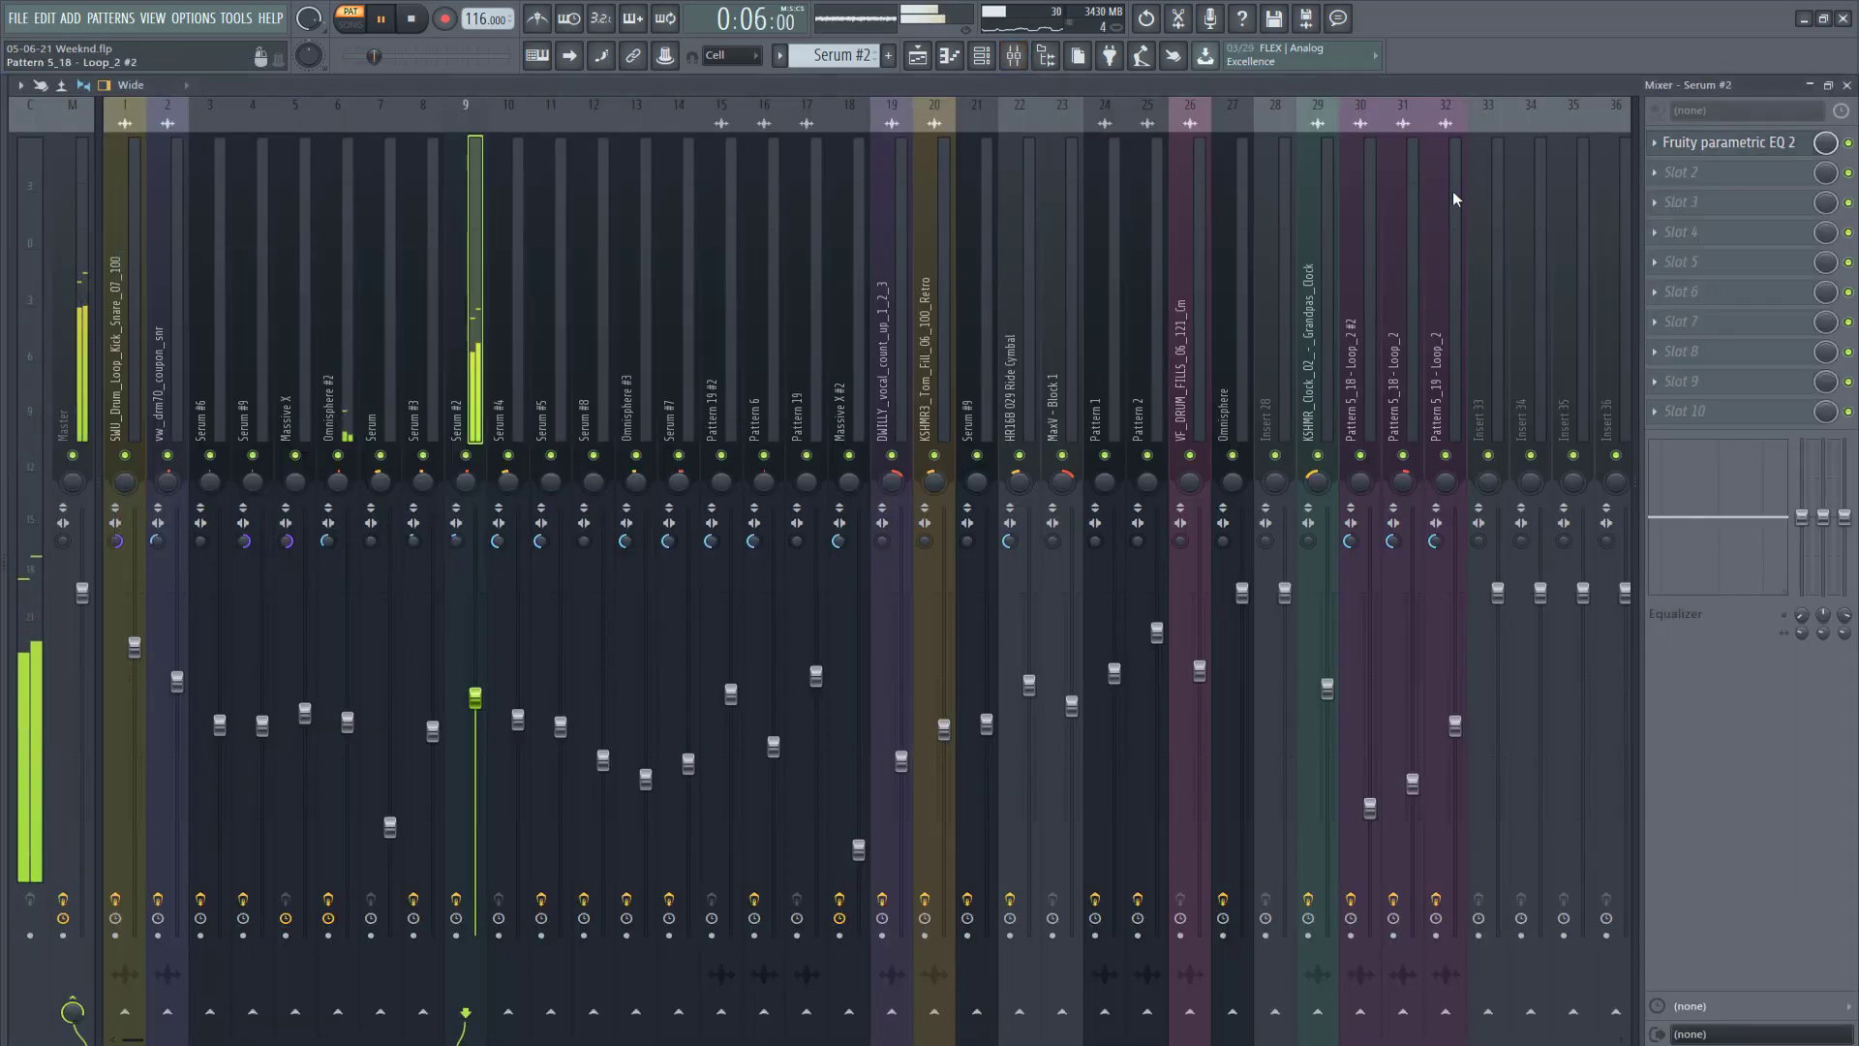
left_click(1847, 85)
left_click(838, 319)
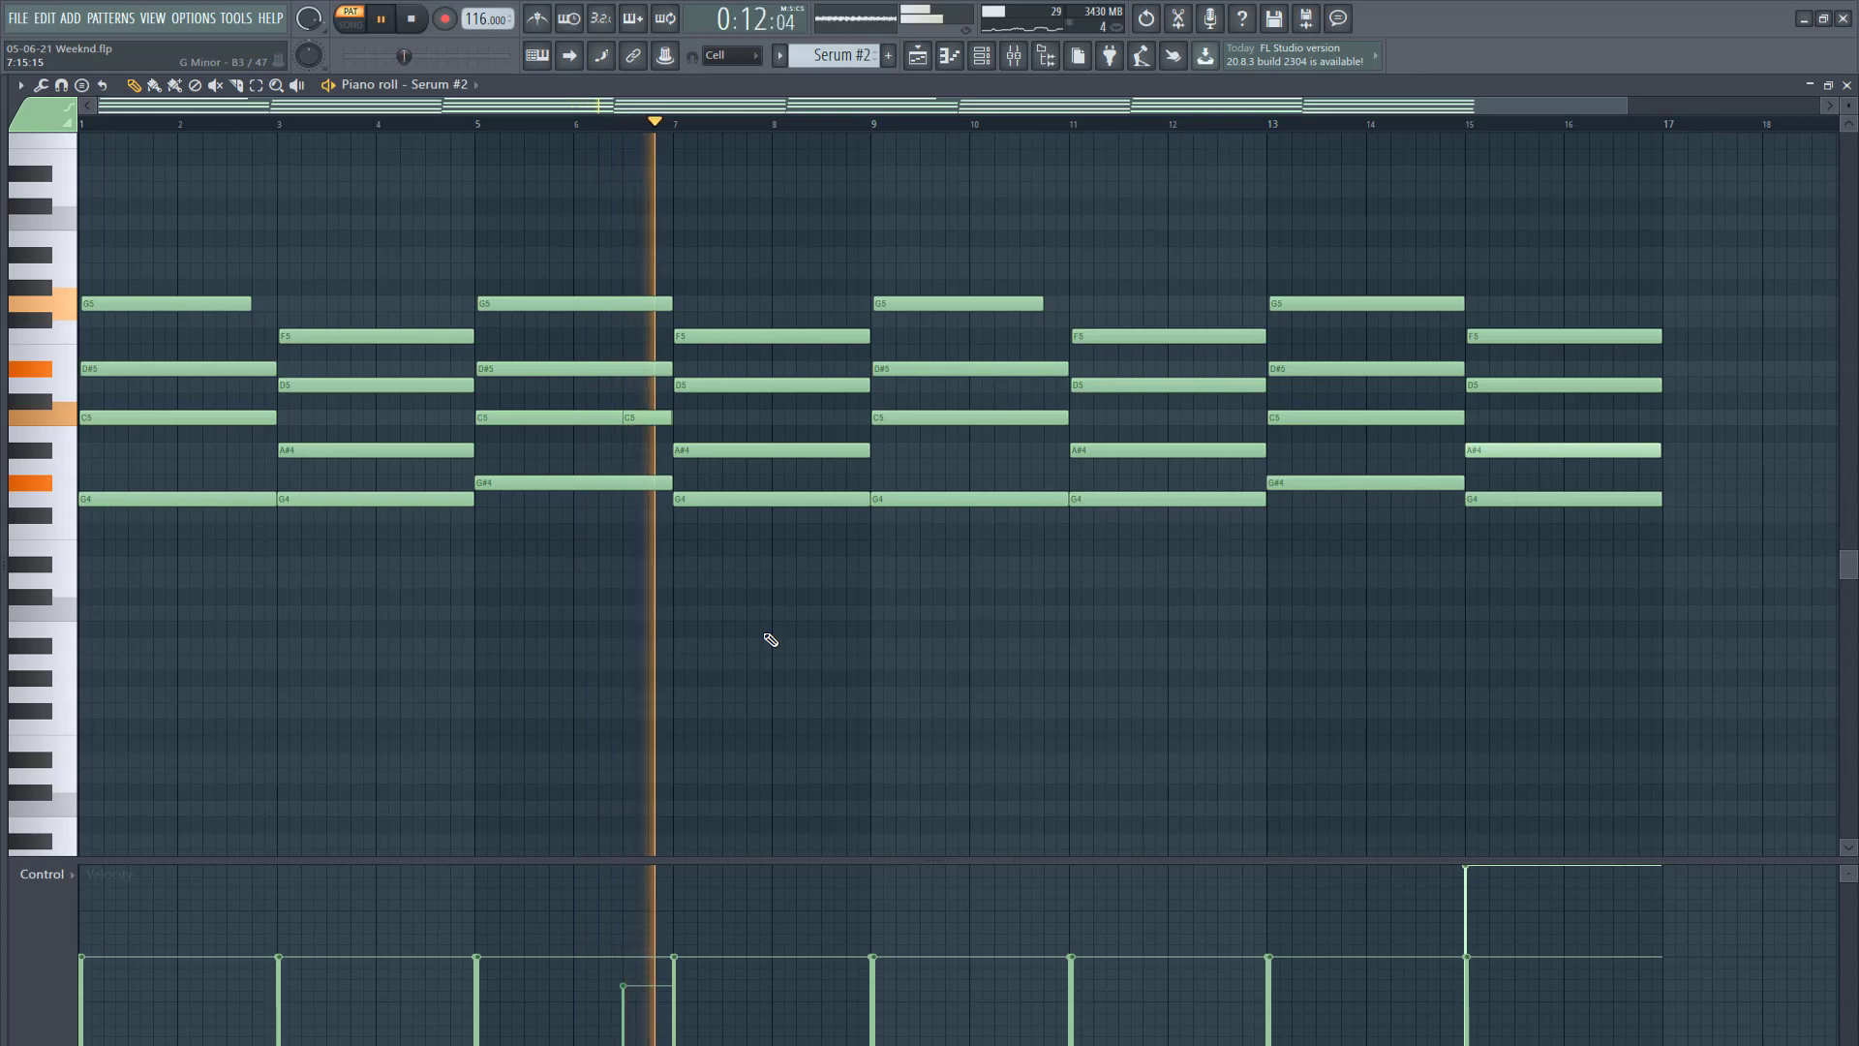
left_click(1846, 85)
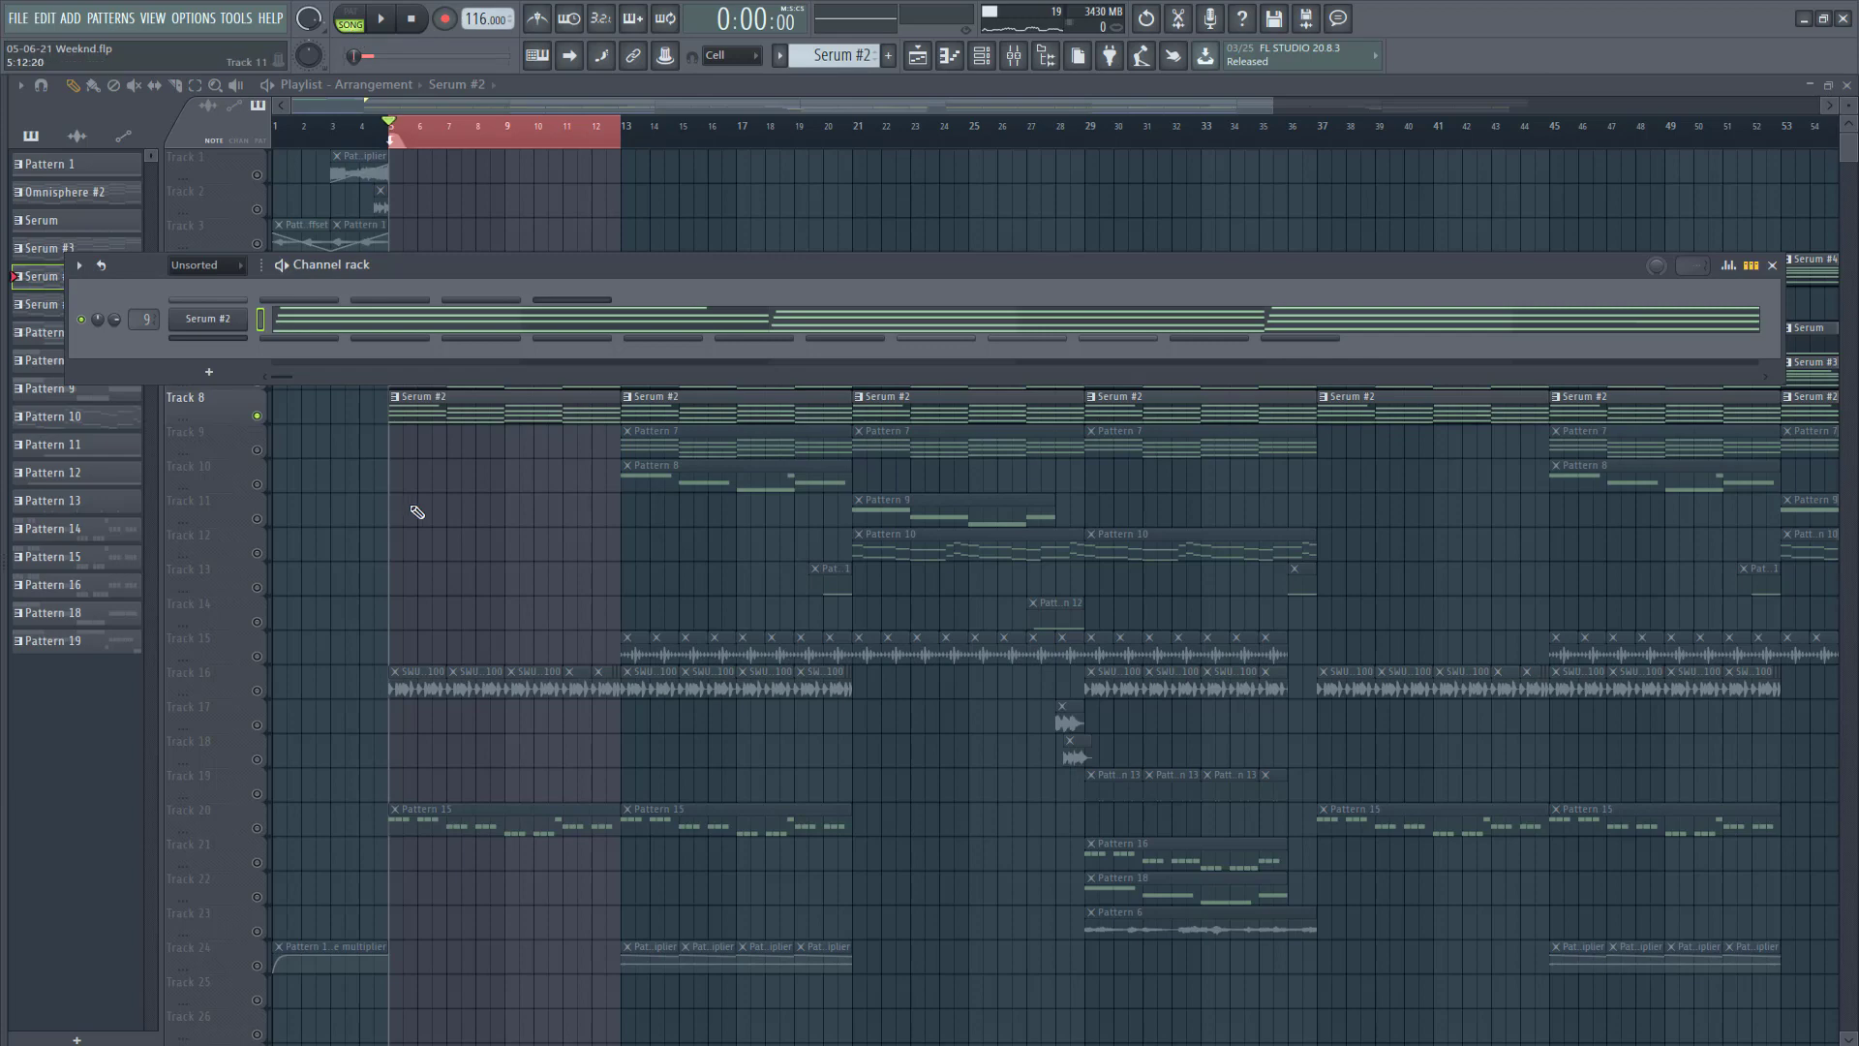
Step: Return to the playlist, play Tracks 4 to 8 together over the loop and stop playback
key("F6")
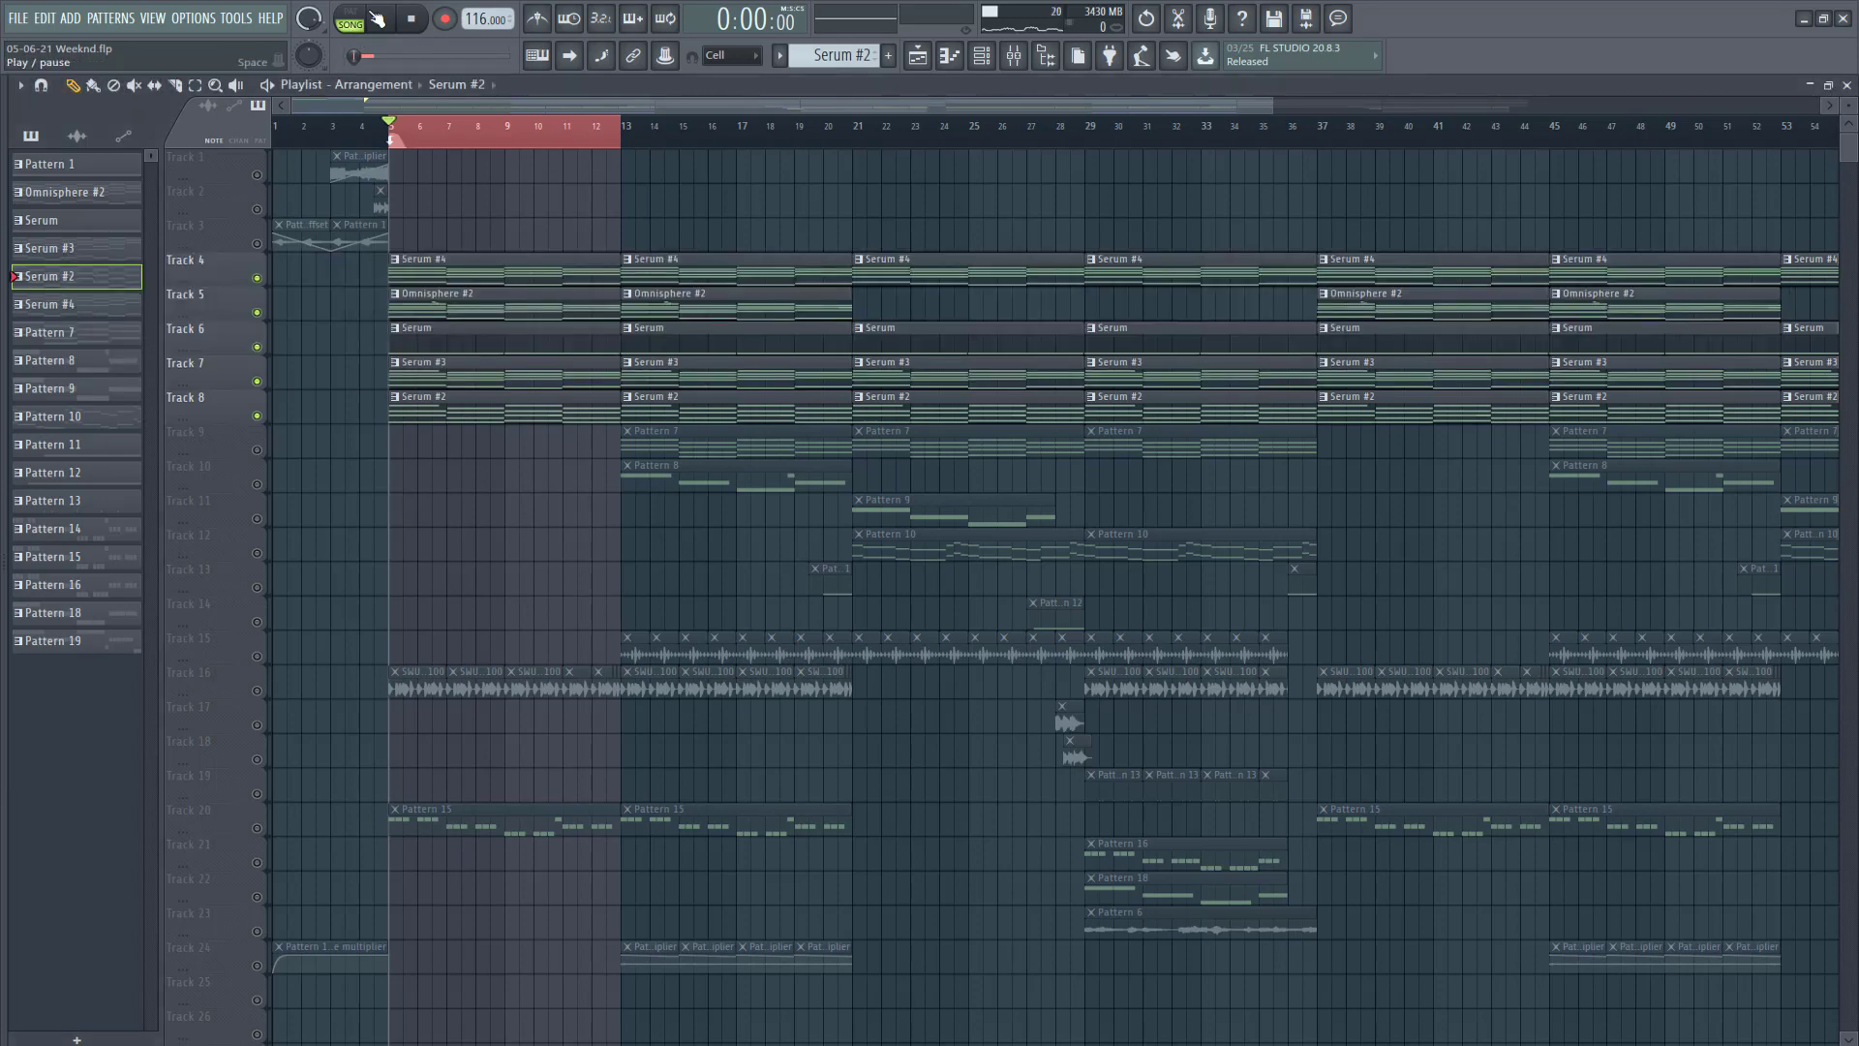
key("space")
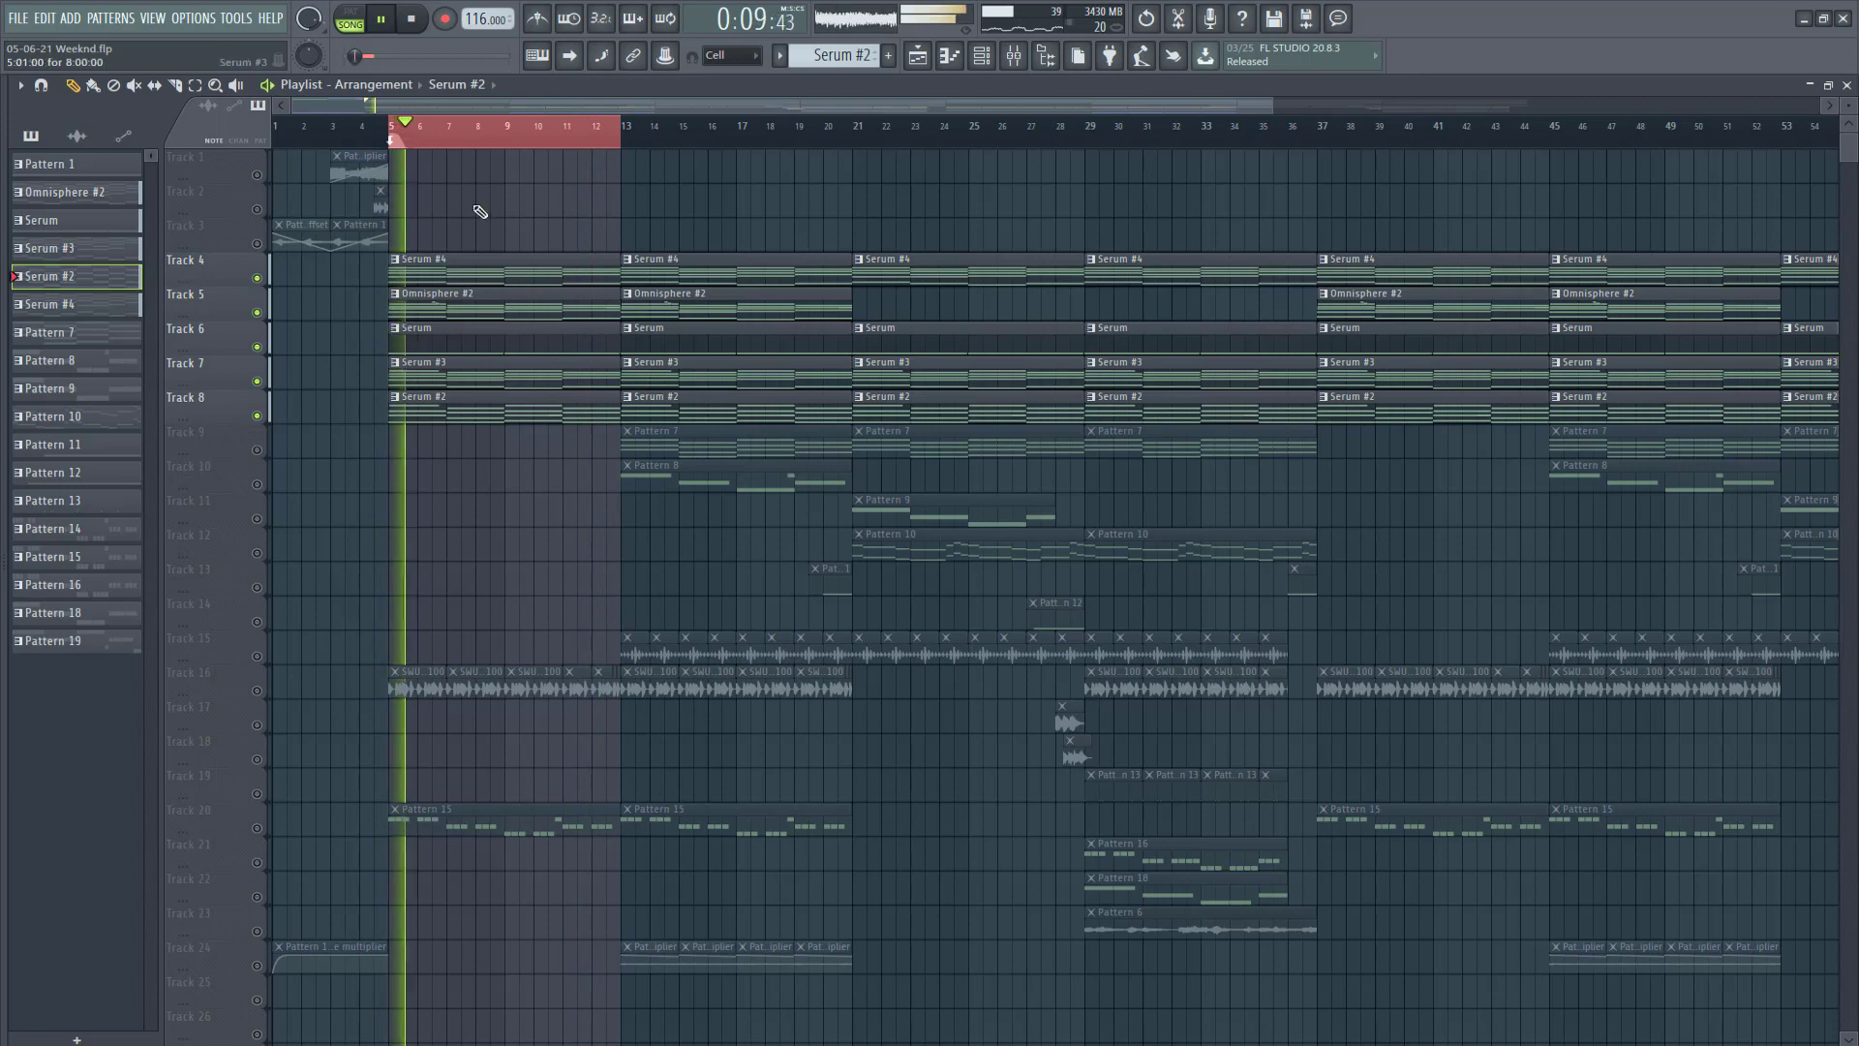
left_click(412, 21)
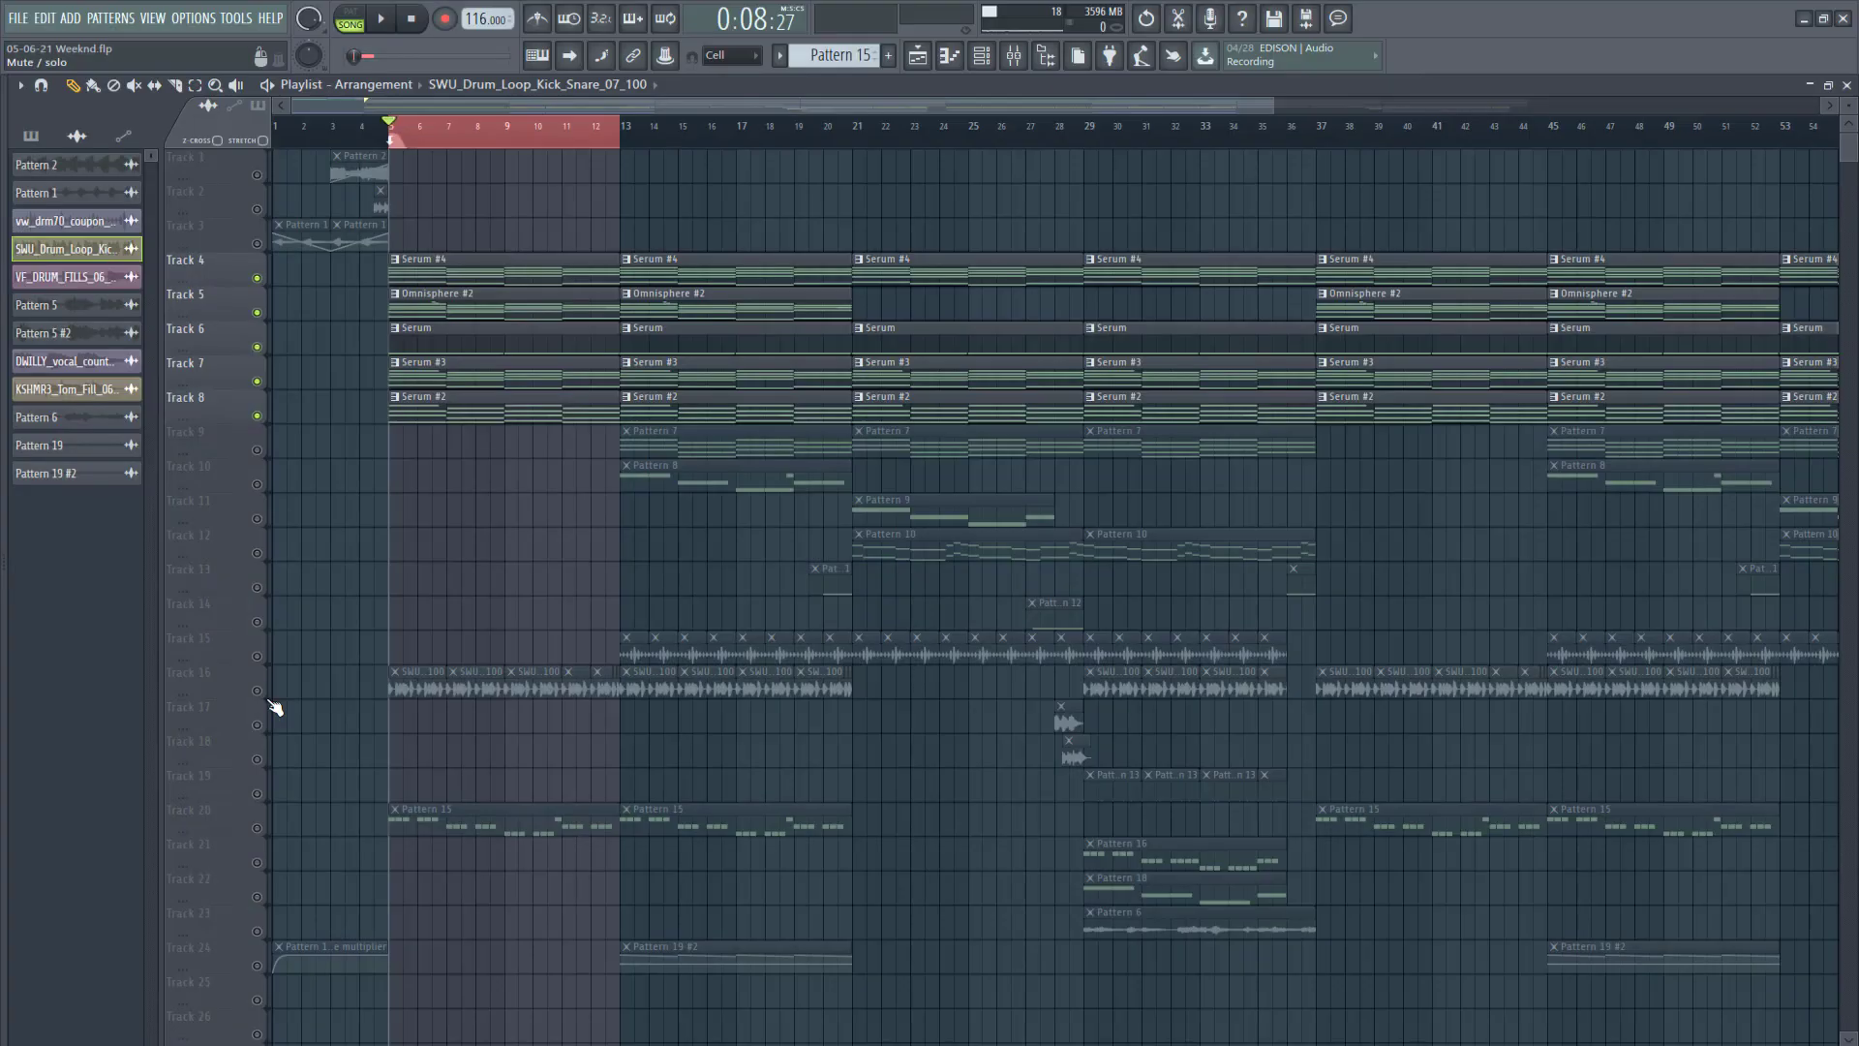
Step: Unmute Track 16, view its SWU_Drum_Loop_Kick_Snare_07_100 sample settings and play it with the synth layers over the loop
left_click(269, 696)
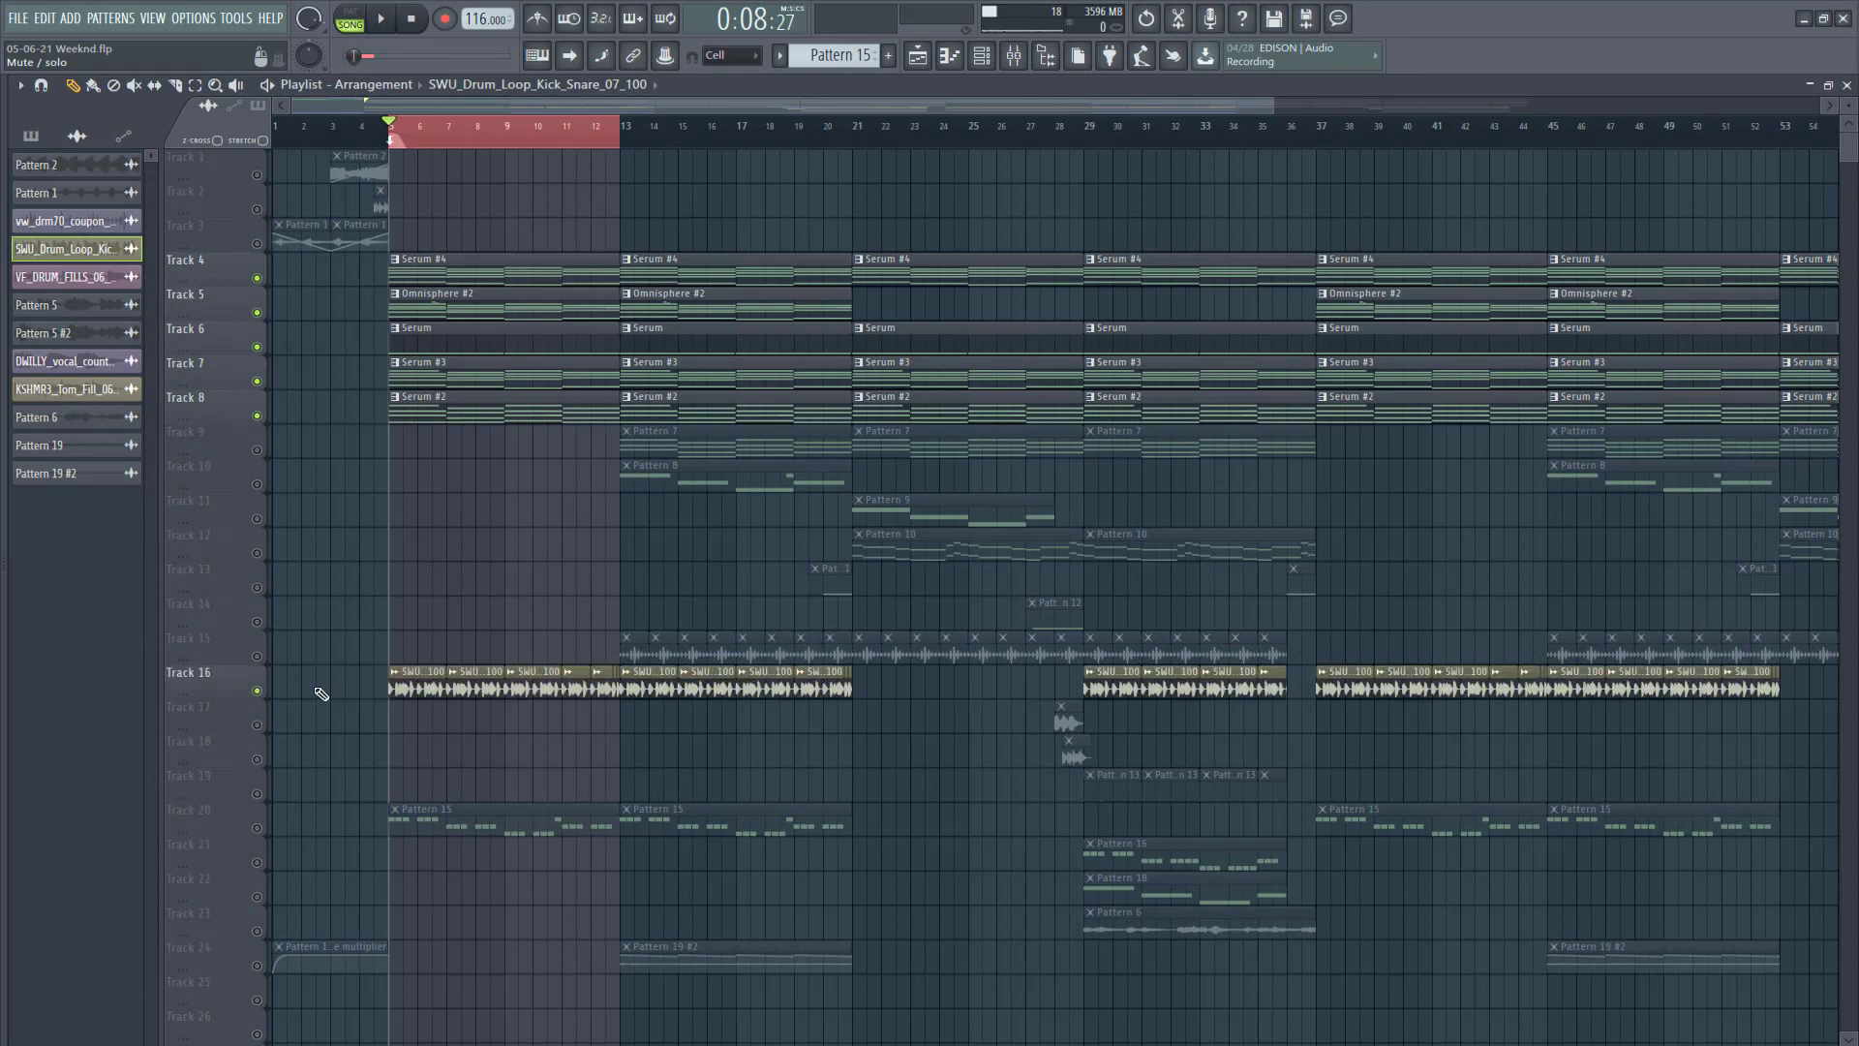
double_click(431, 694)
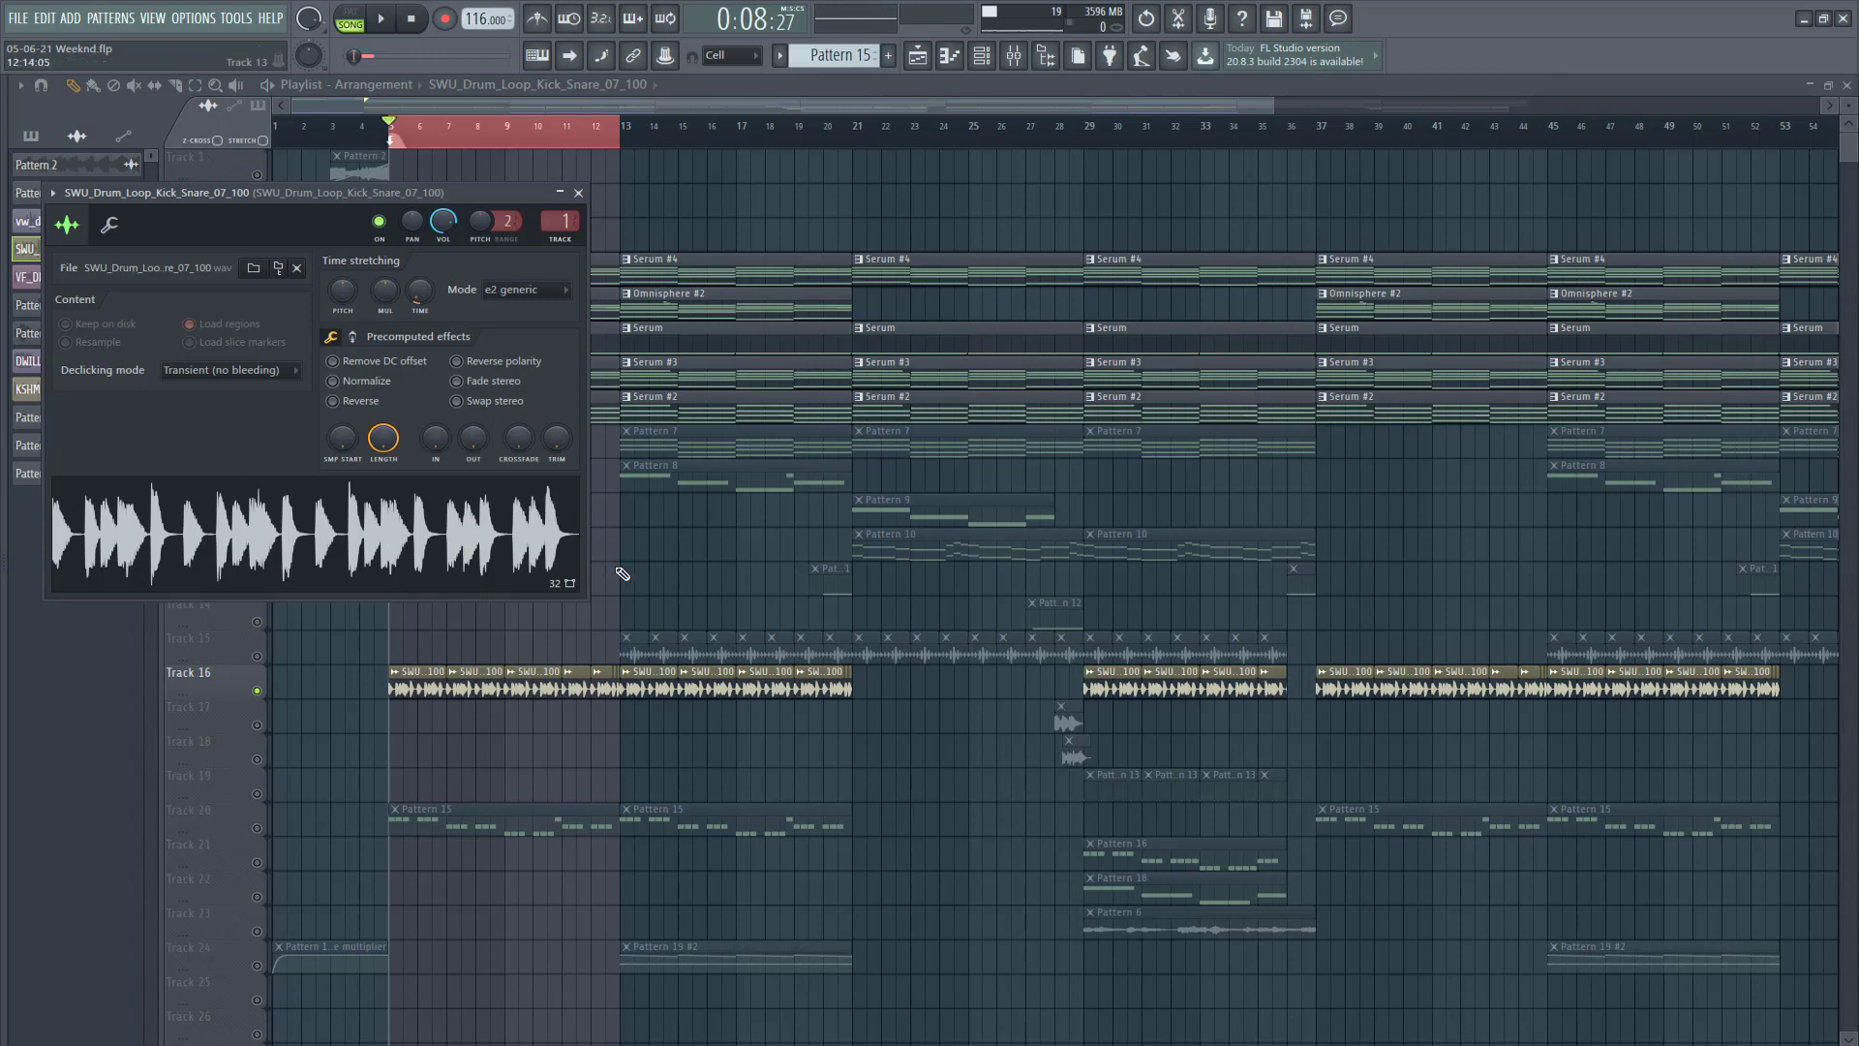
key("Escape")
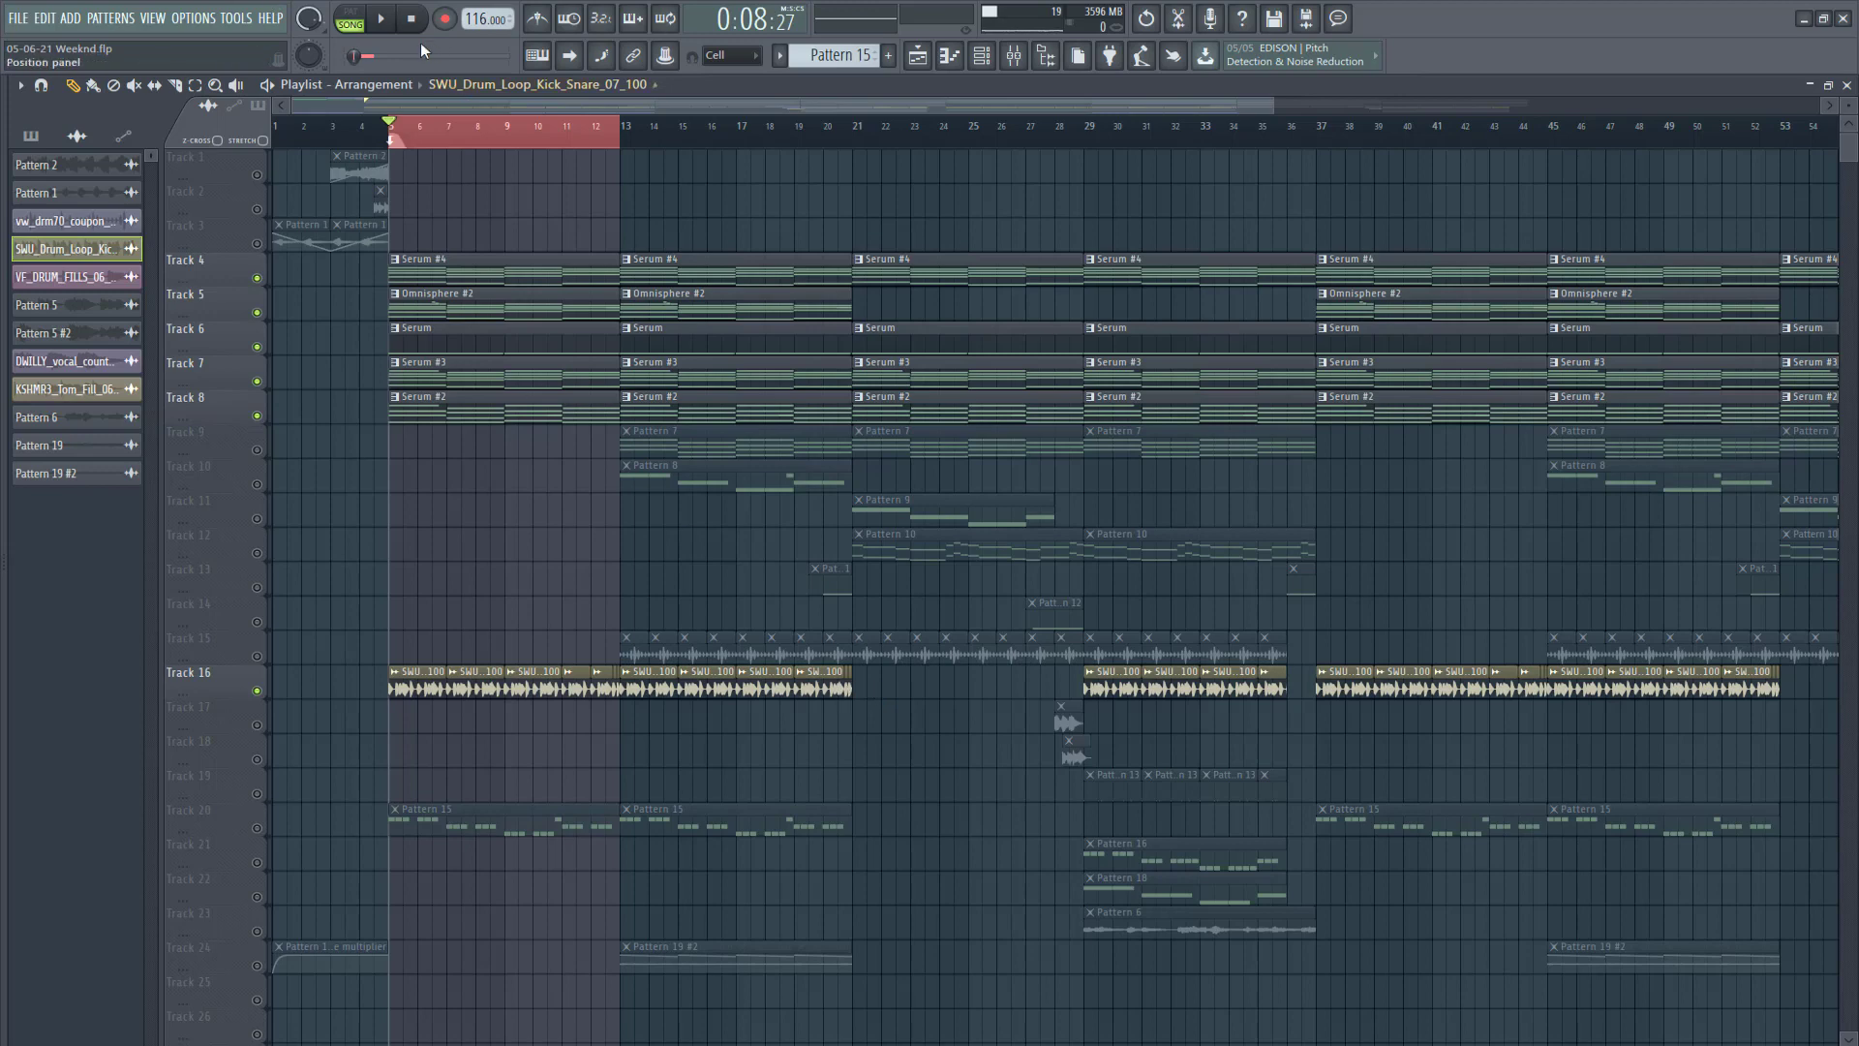
left_click(394, 17)
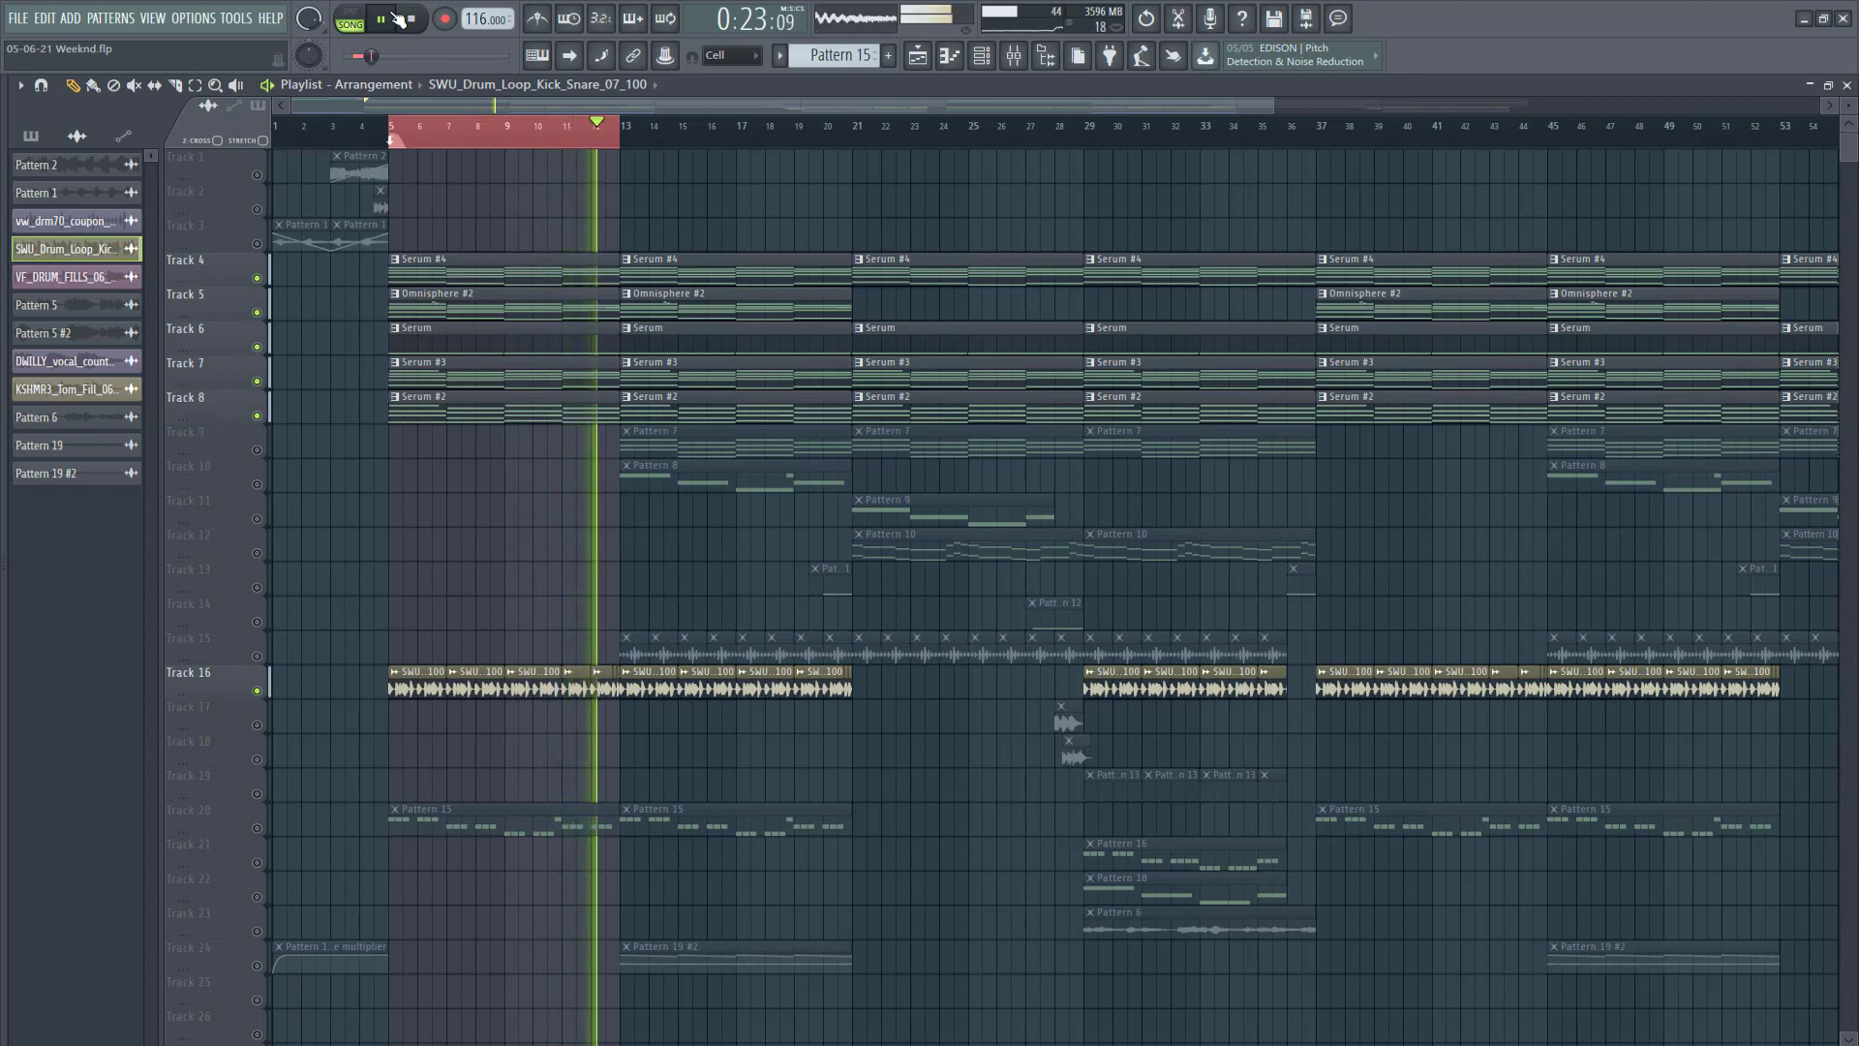
left_click(413, 18)
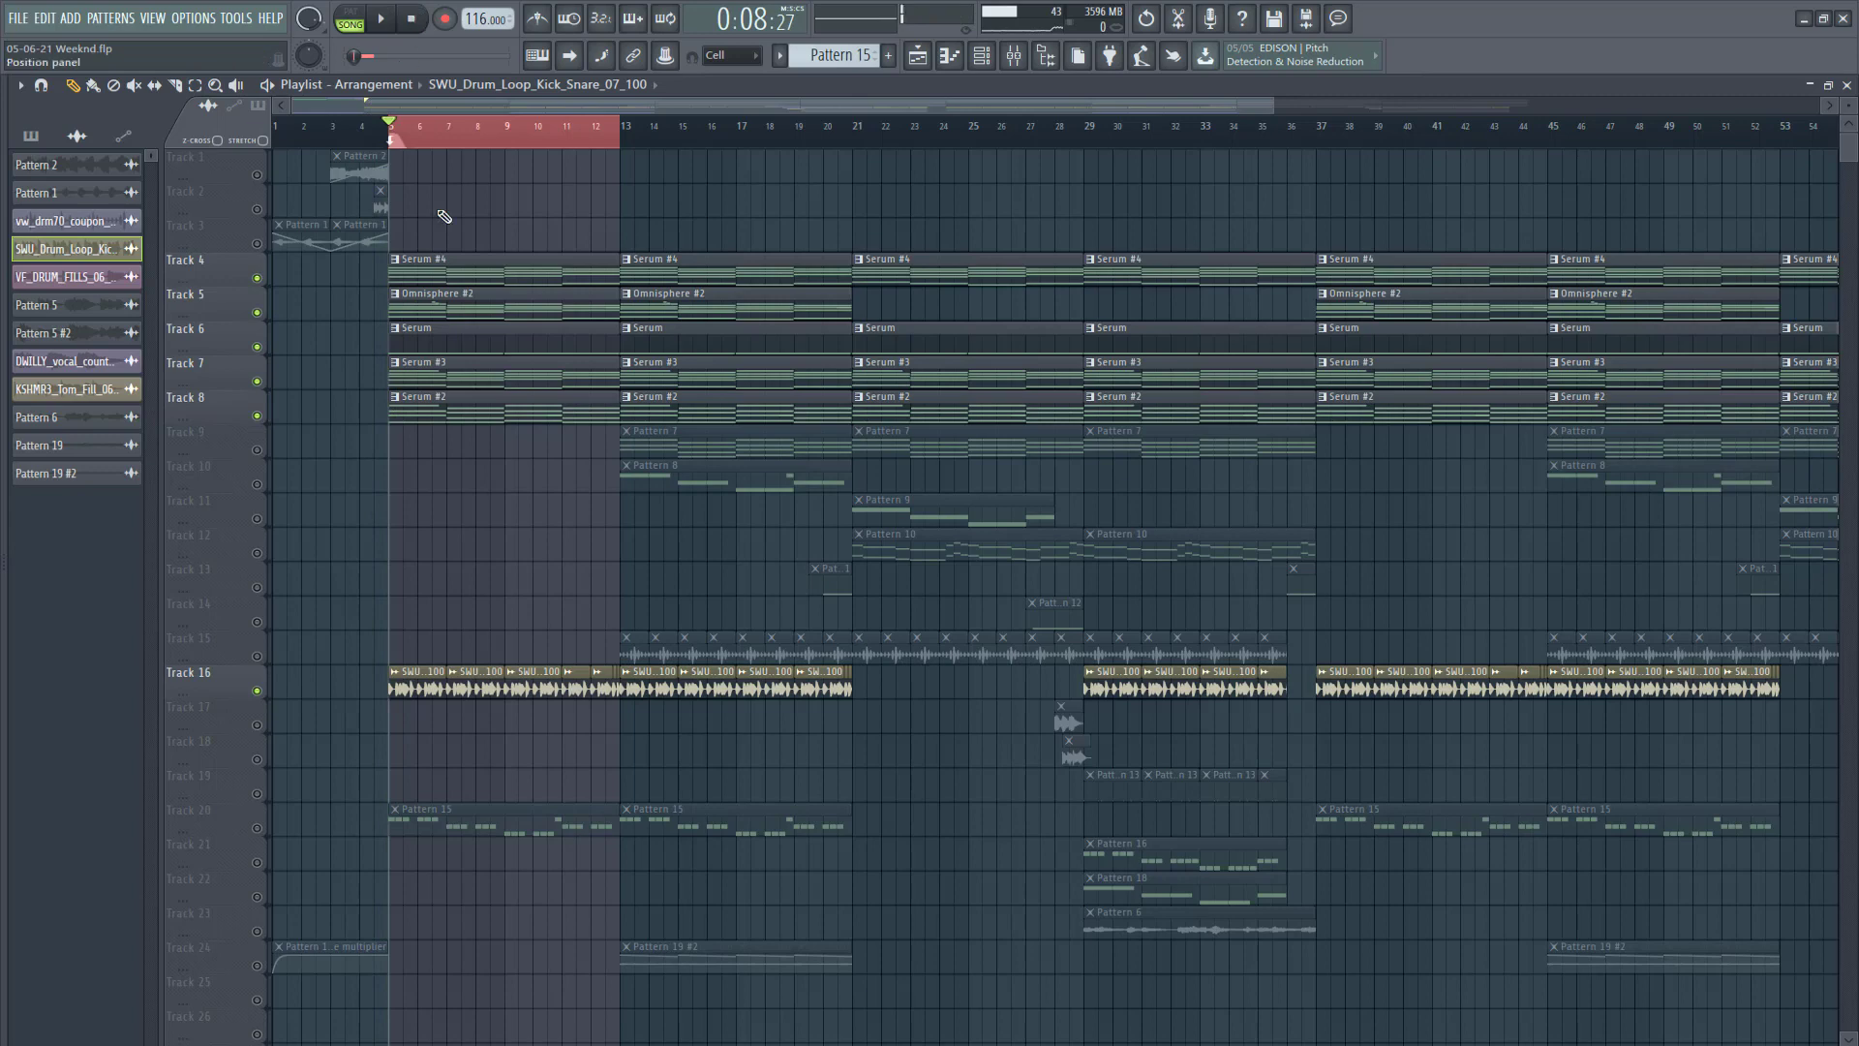
Step: Unmute Track 20 and view Pattern 15's Serum #10 instrument with the BA Analog Bass 3 preset
left_click(257, 827)
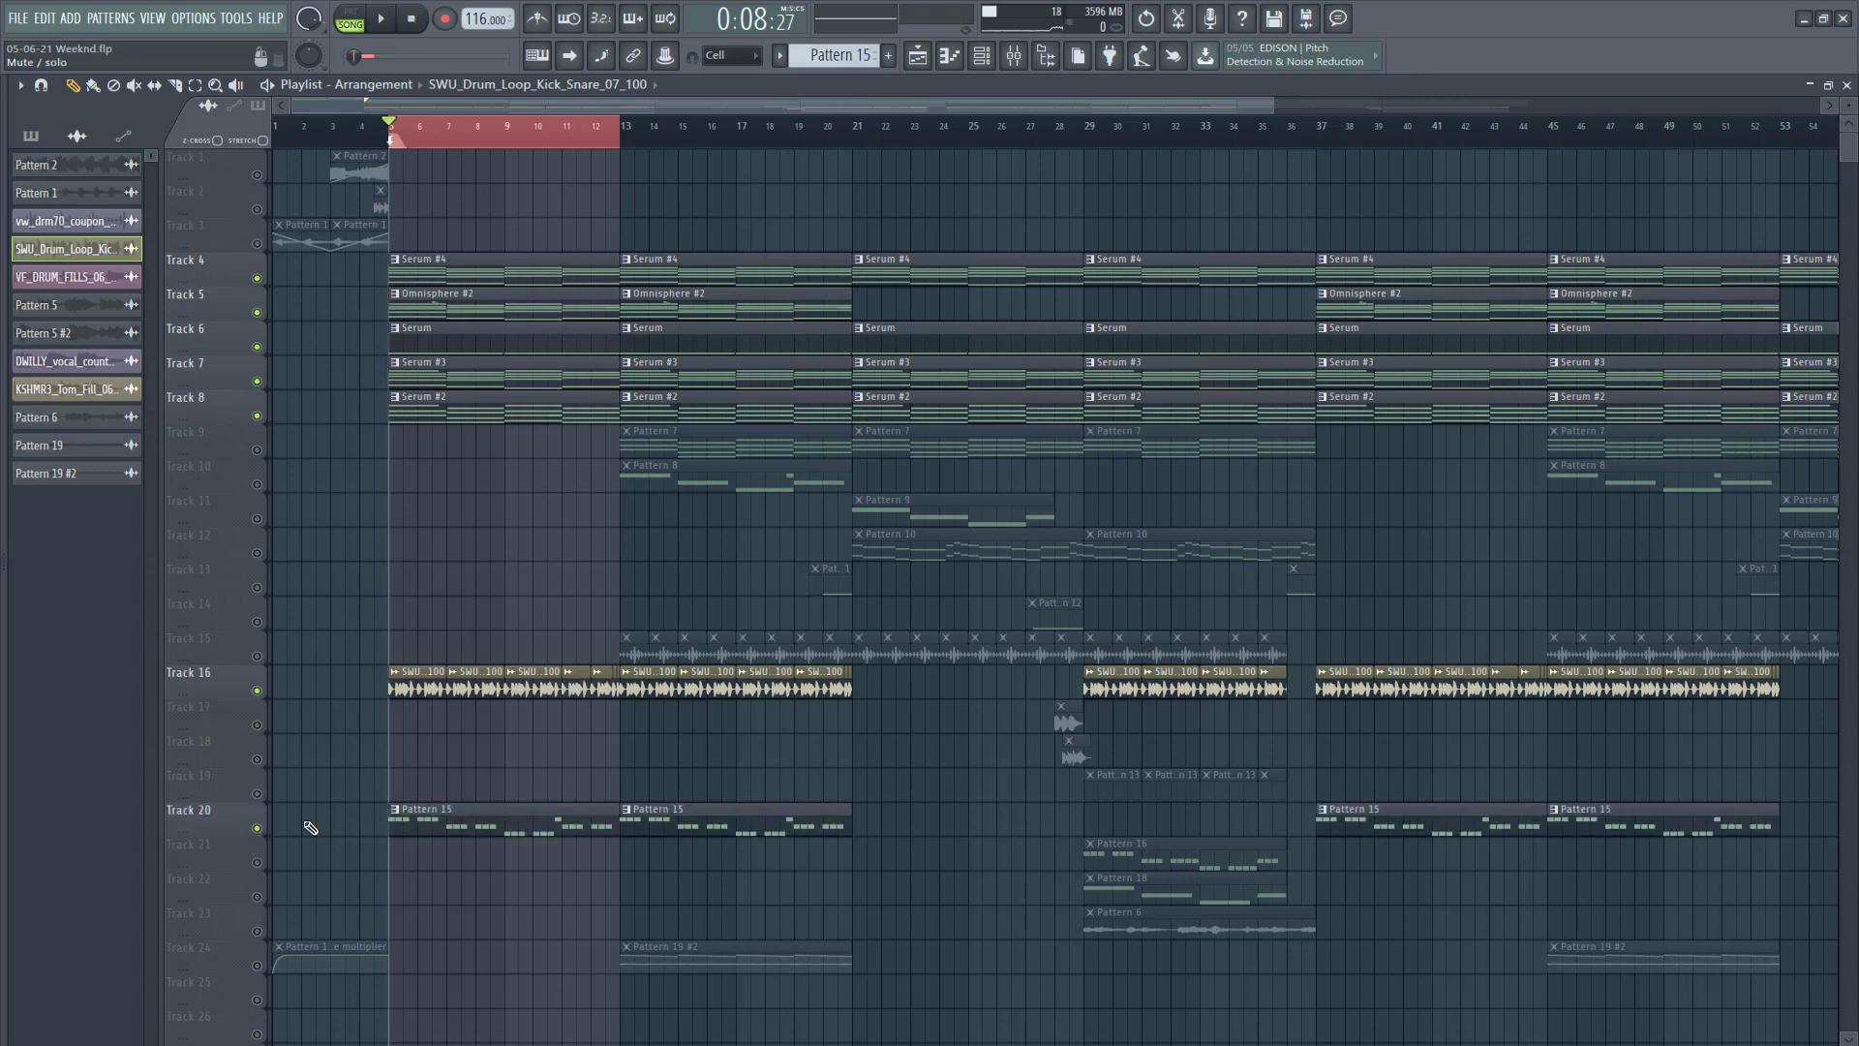
double_click(434, 816)
left_click(1848, 86)
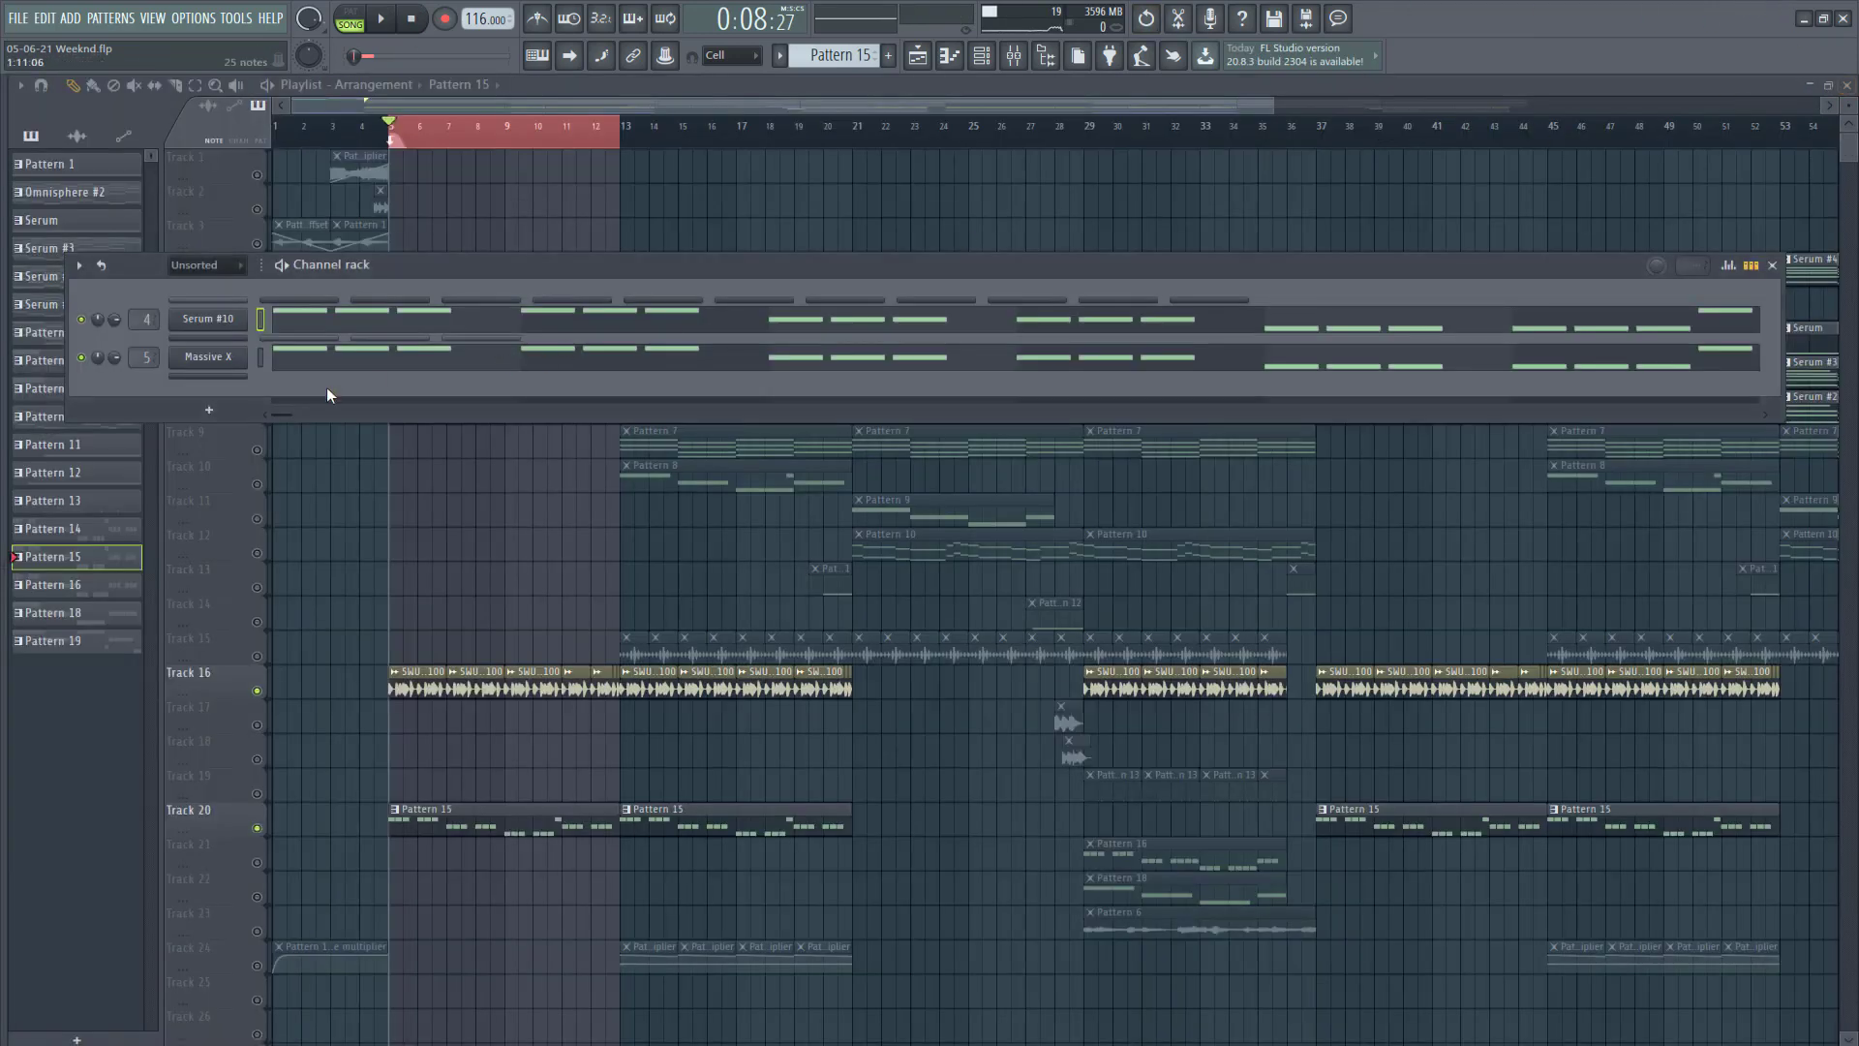
left_click(209, 323)
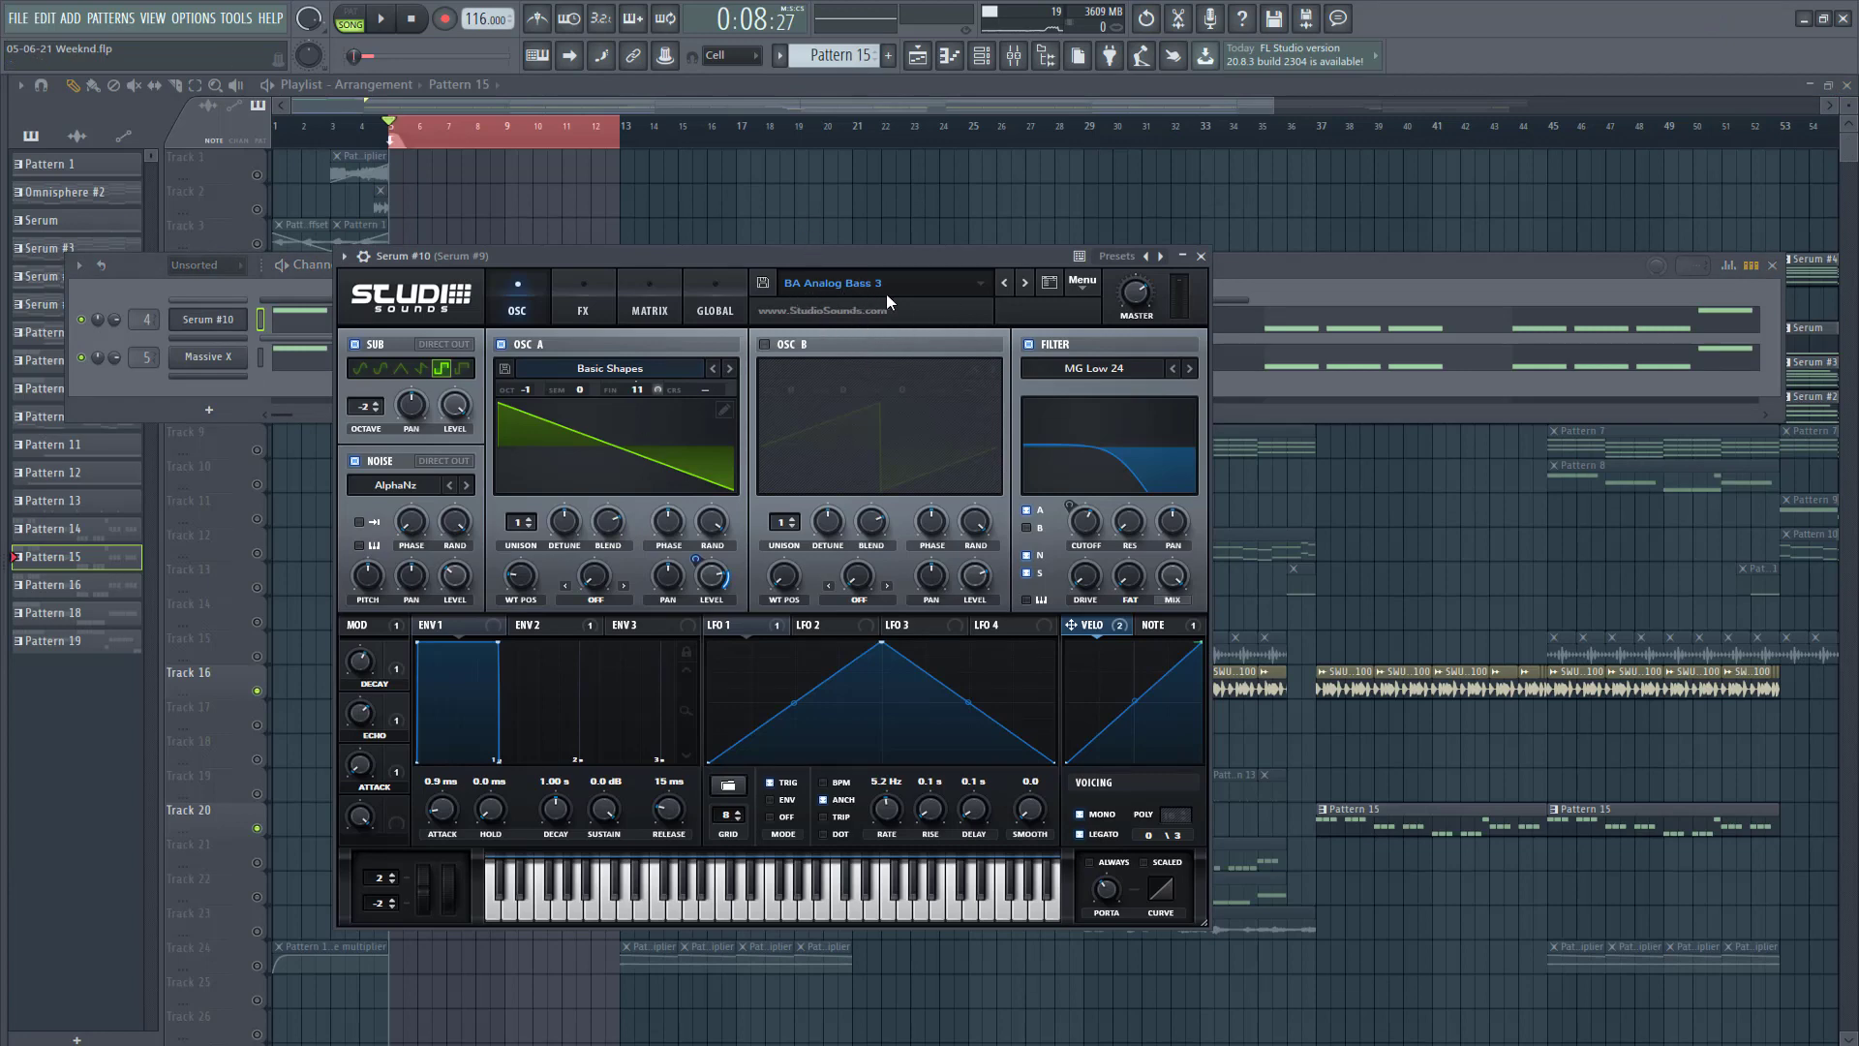
left_click(1201, 257)
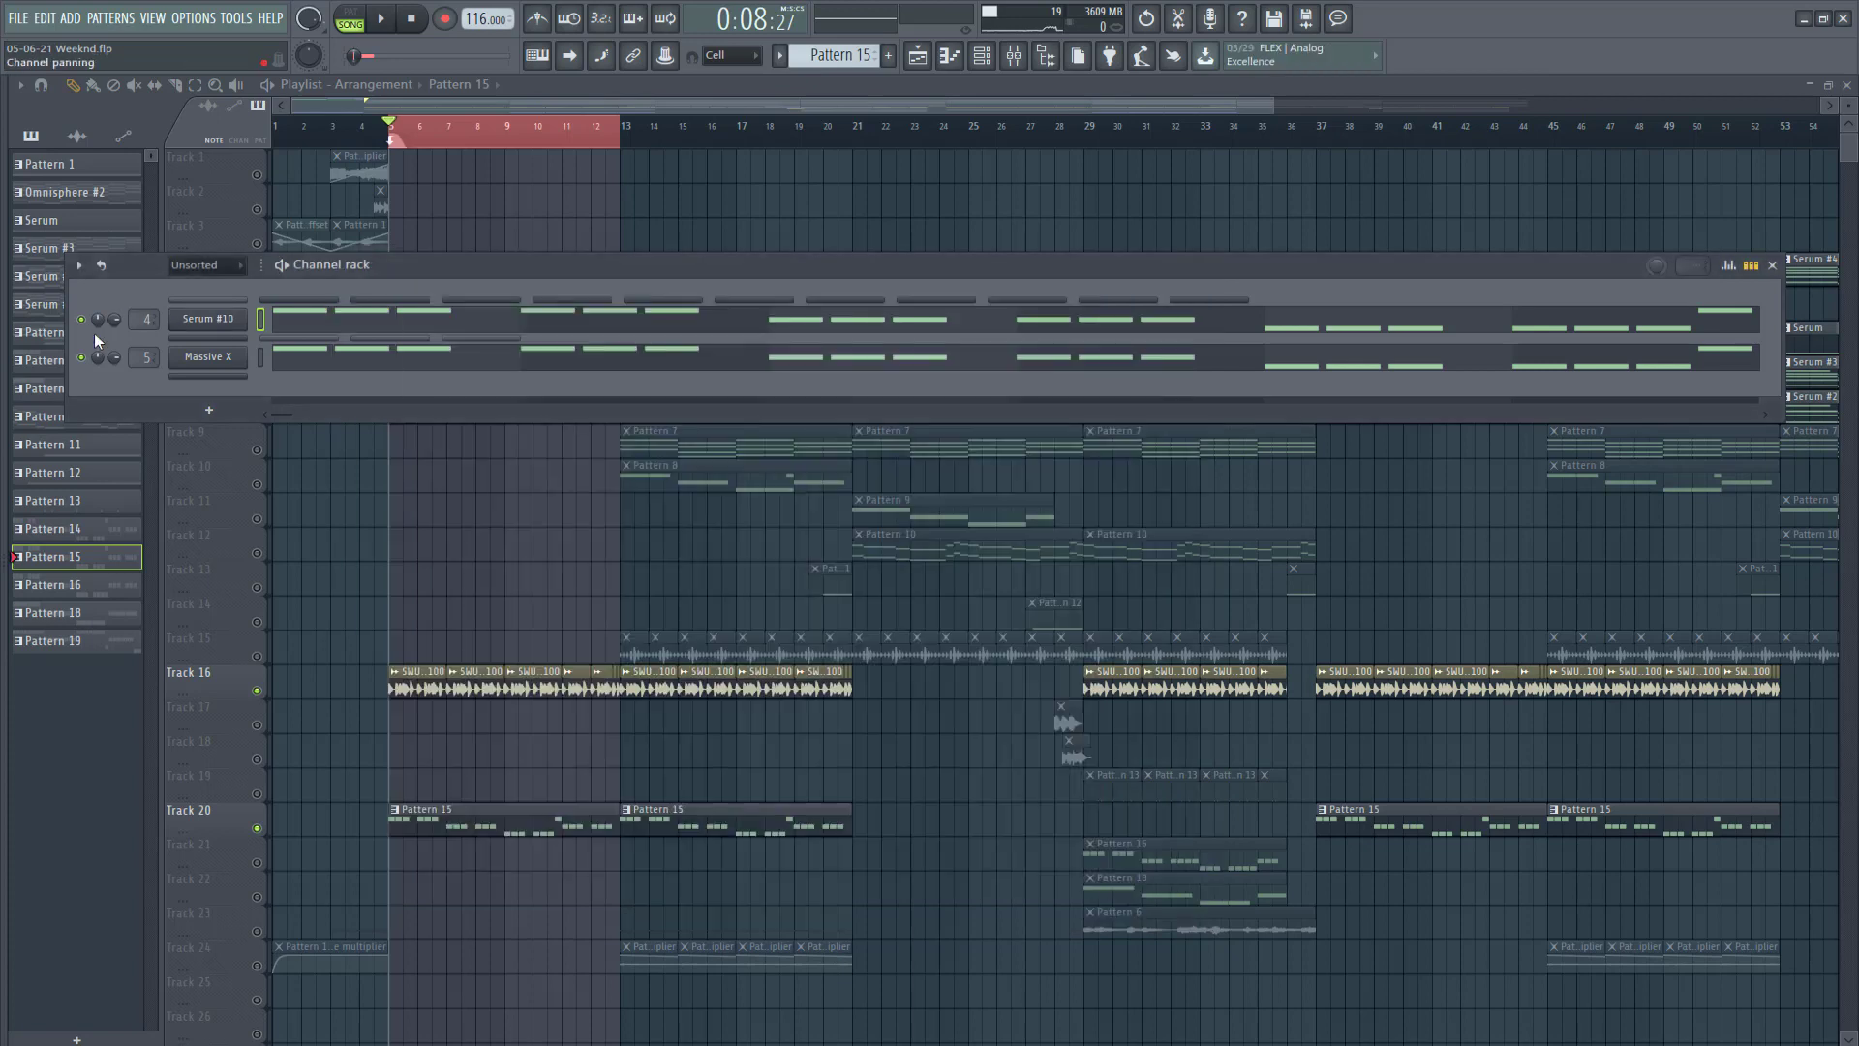
Step: Play Serum #10's bass notes alone in pattern mode from the piano roll, close the piano roll and stop playback
left_click(366, 26)
left_click(407, 323)
left_click(388, 20)
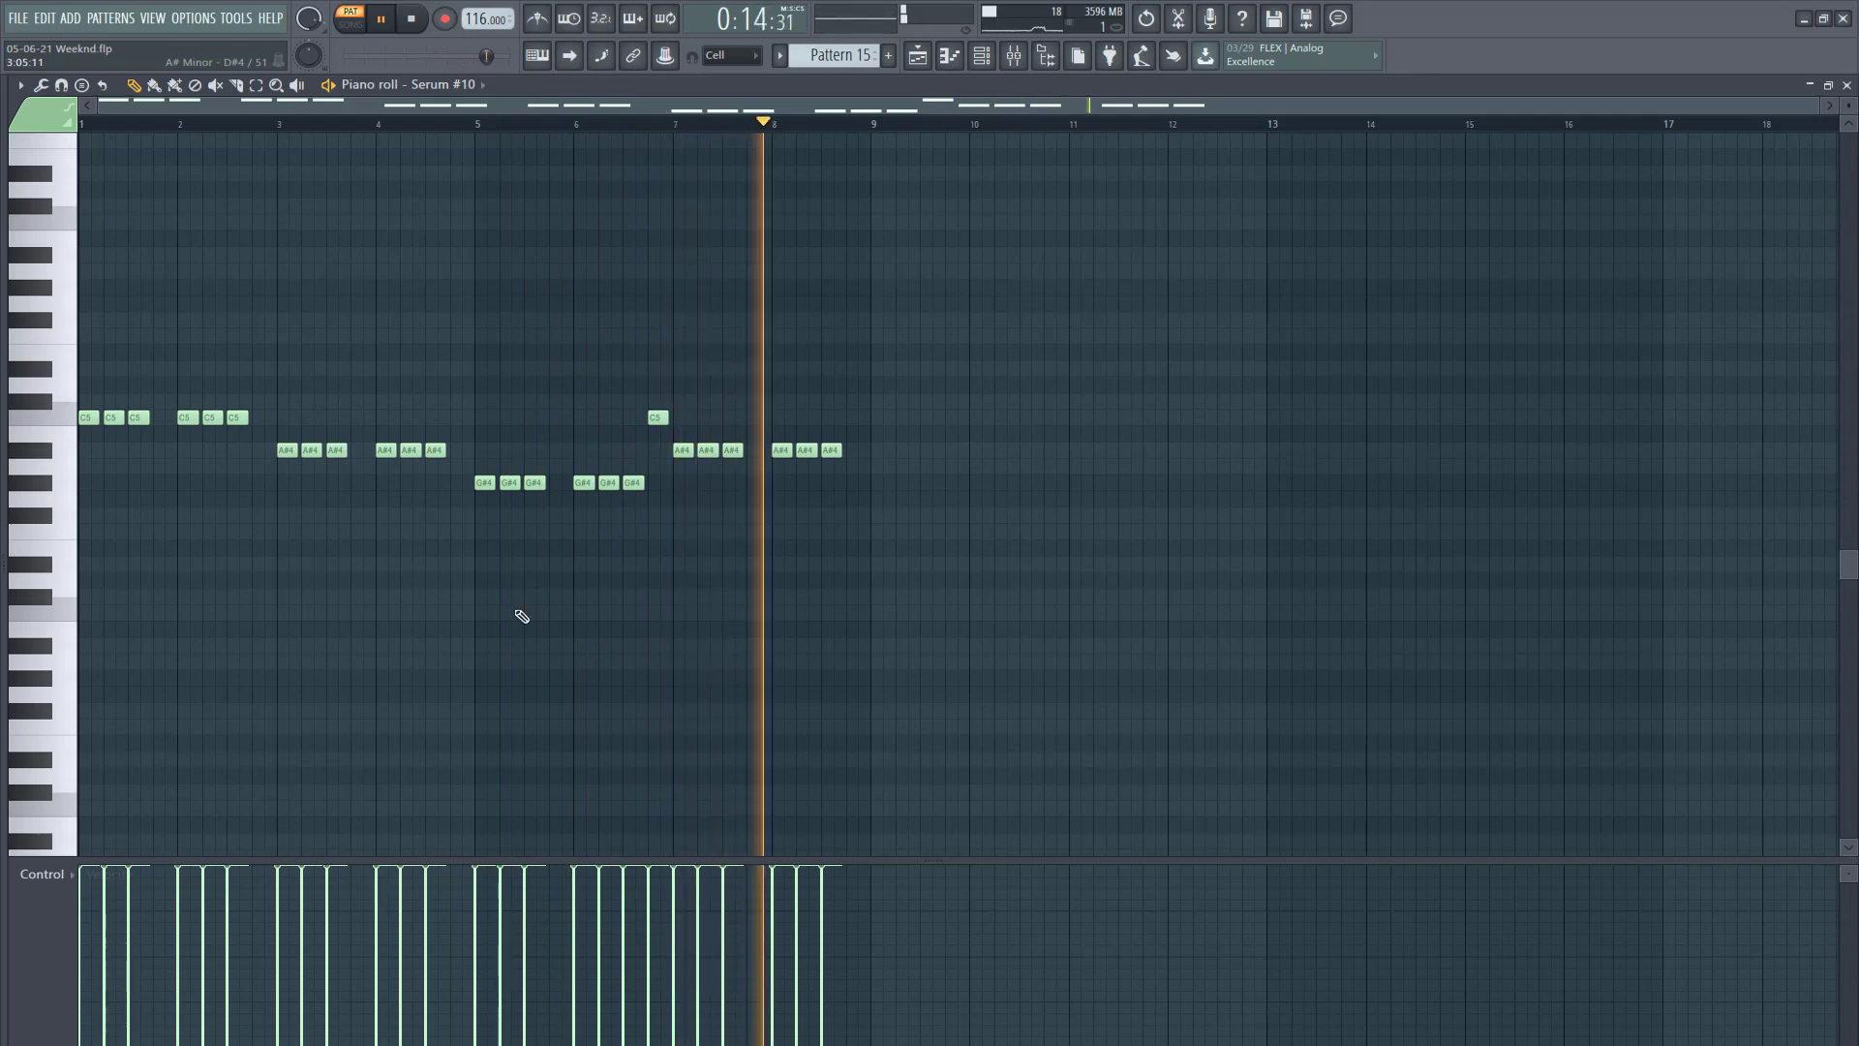
left_click(1847, 85)
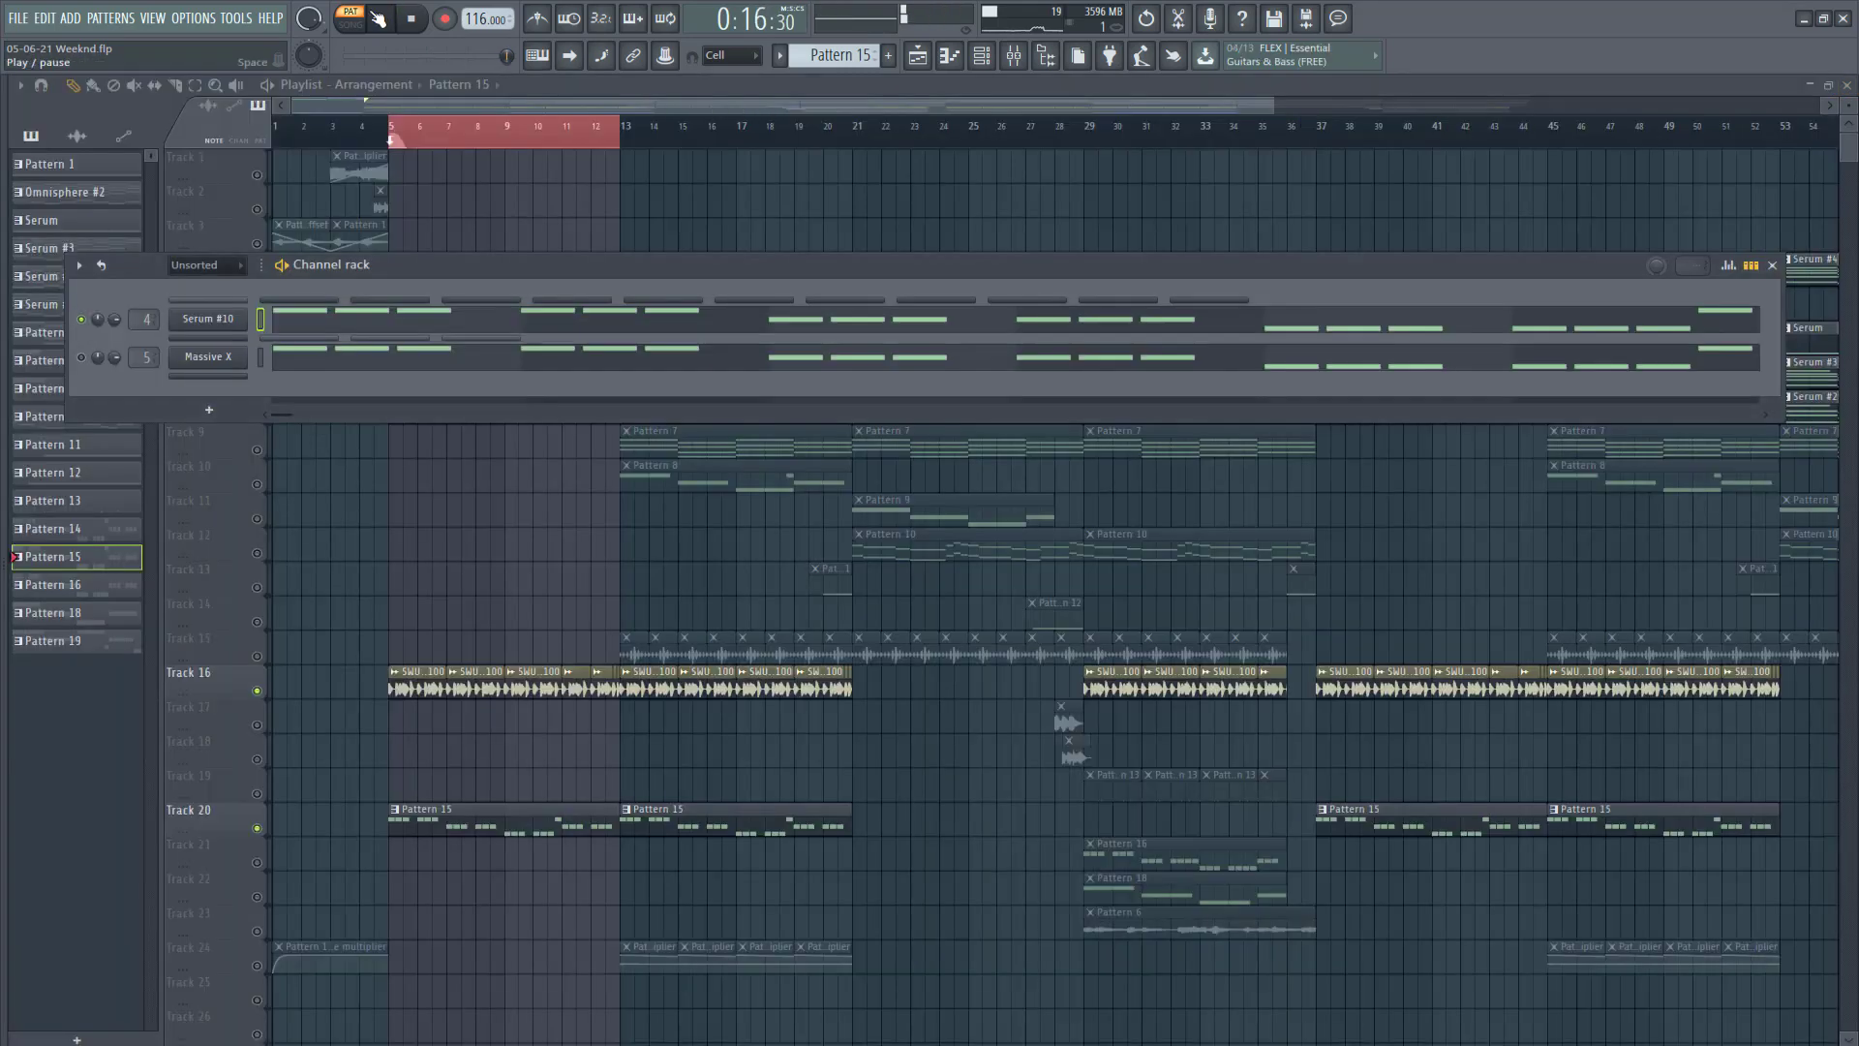
key("space")
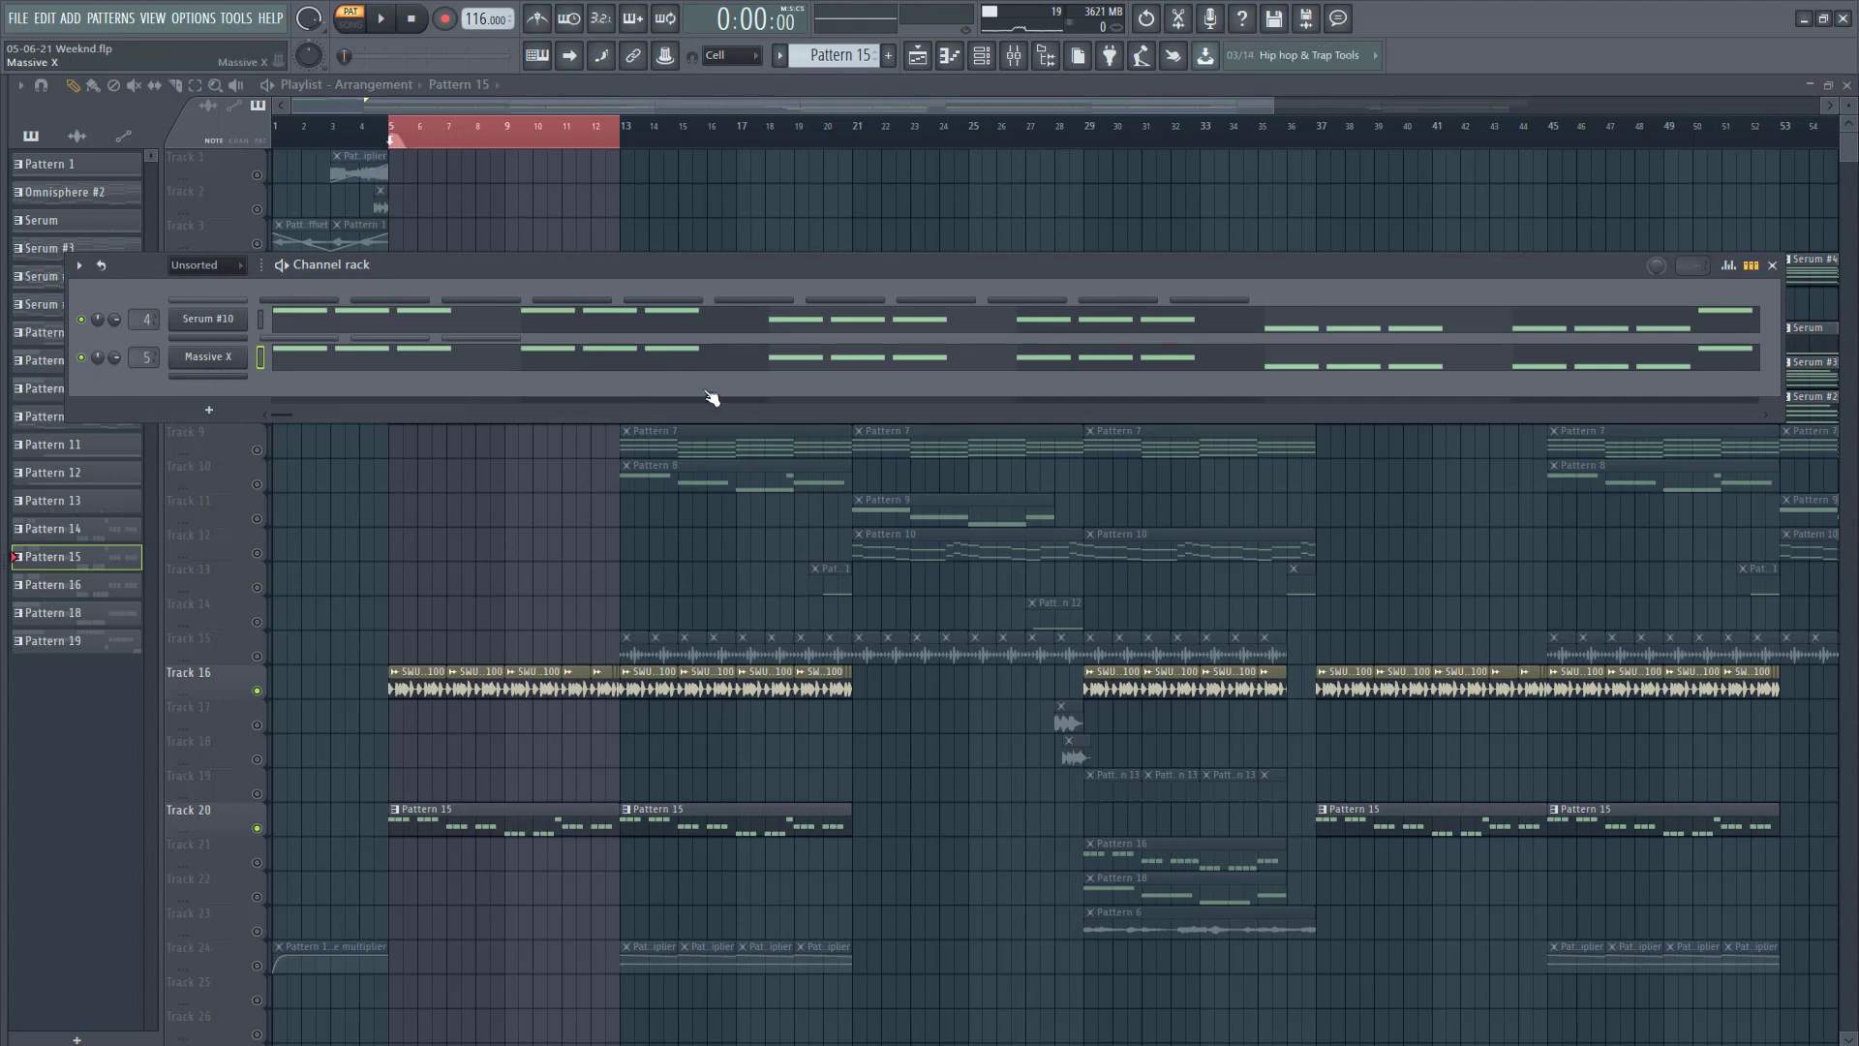
Step: View Massive X with the BA 80s Bass 2 preset and play its Pattern 15 bass line on its own
left_click(208, 356)
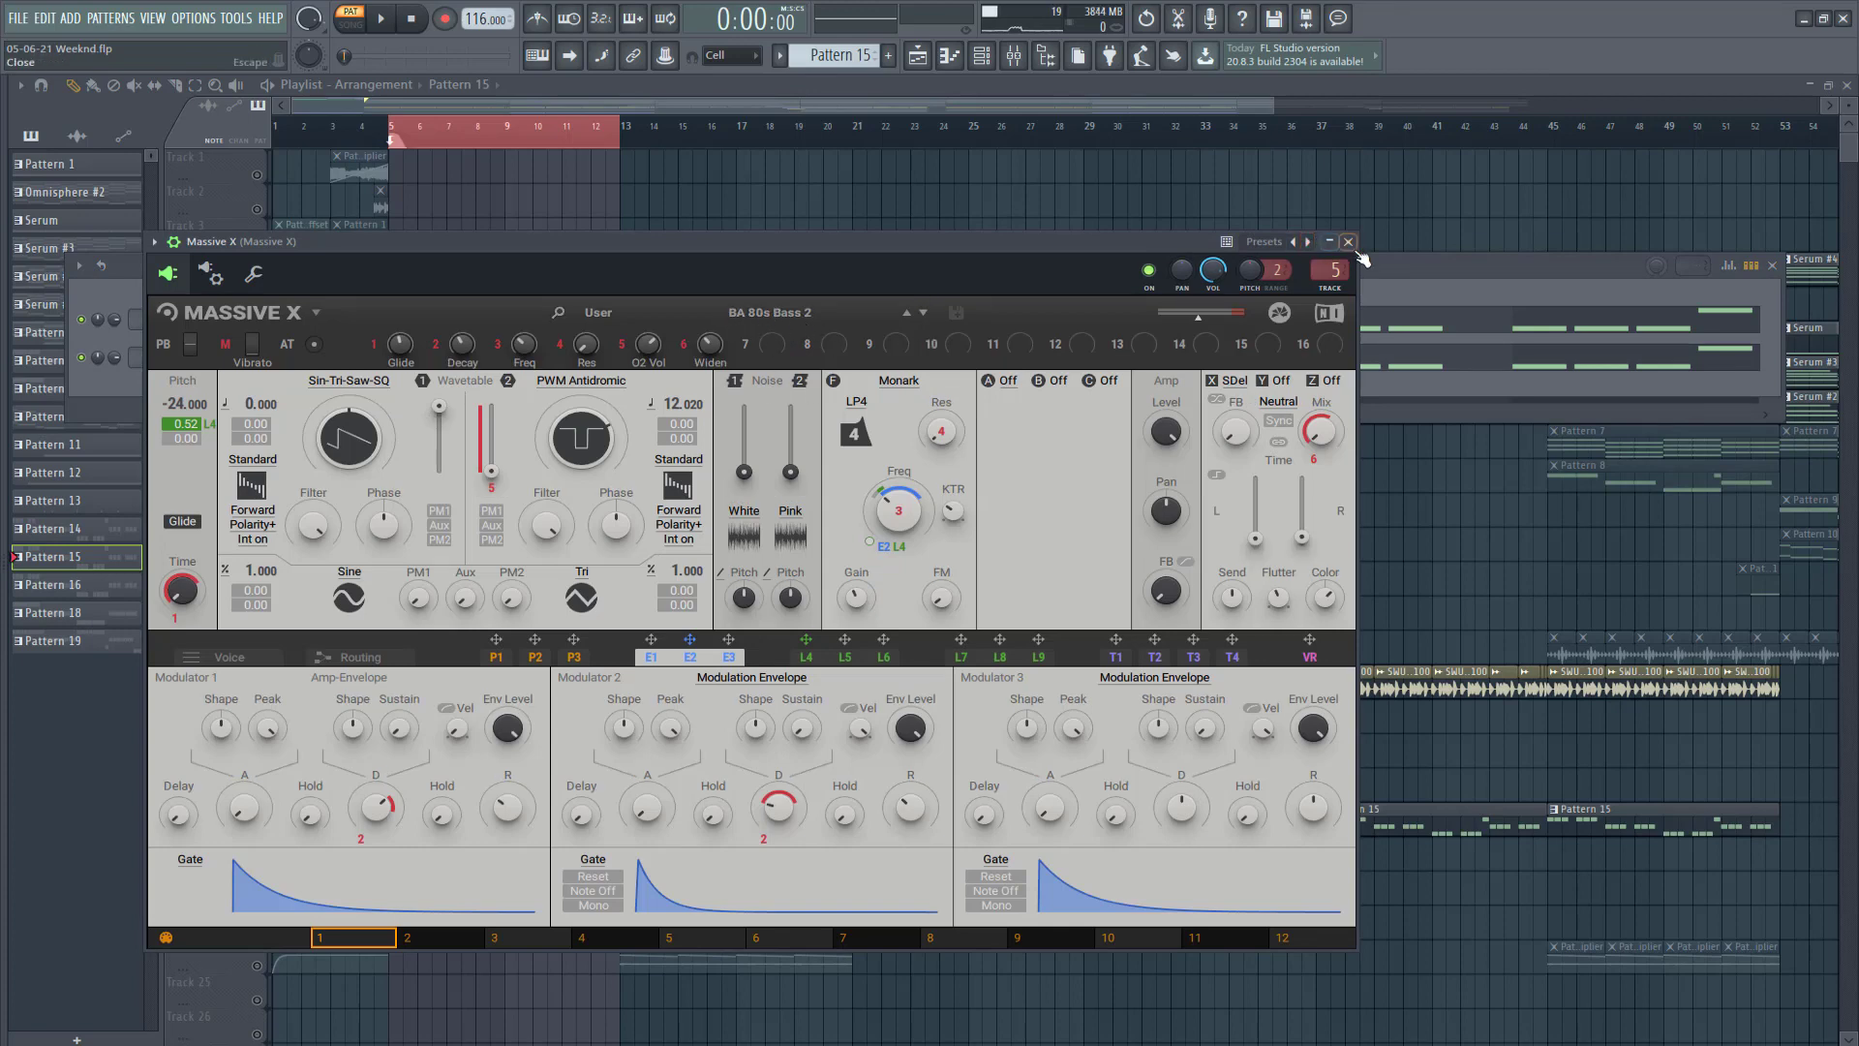
key("Escape")
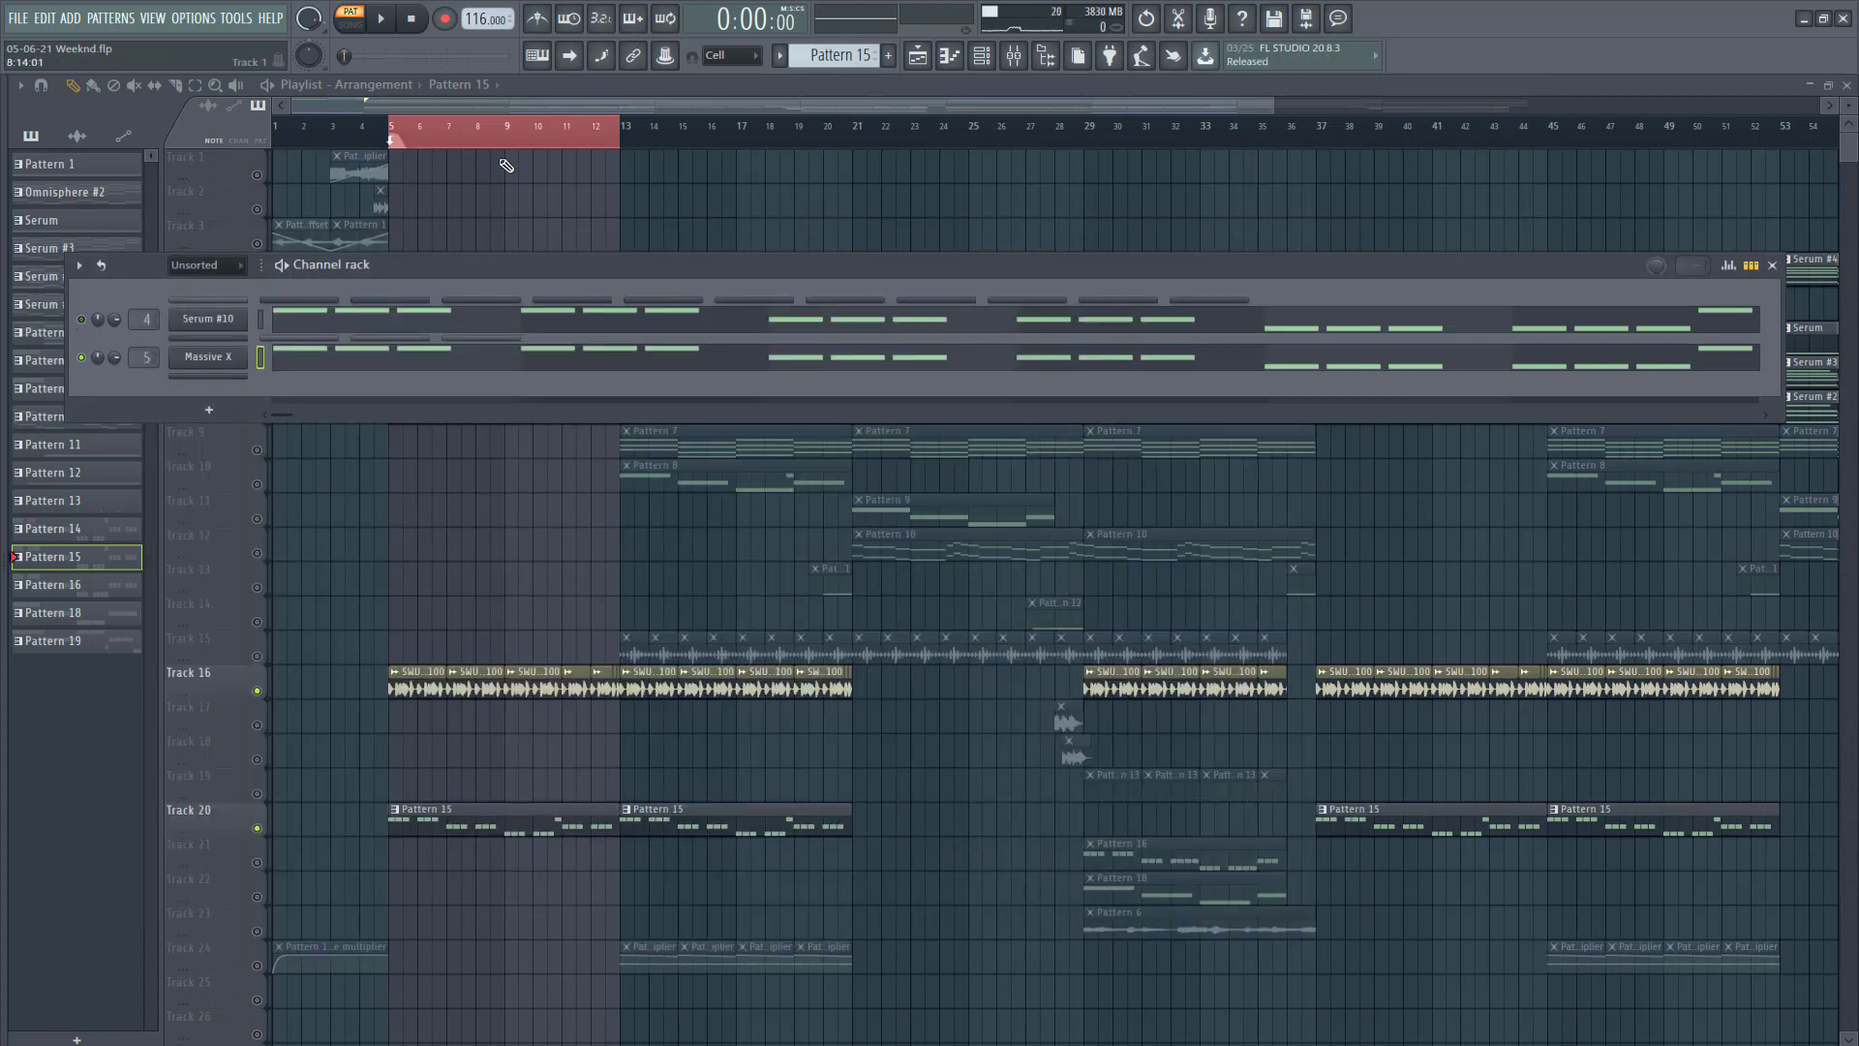
left_click(382, 21)
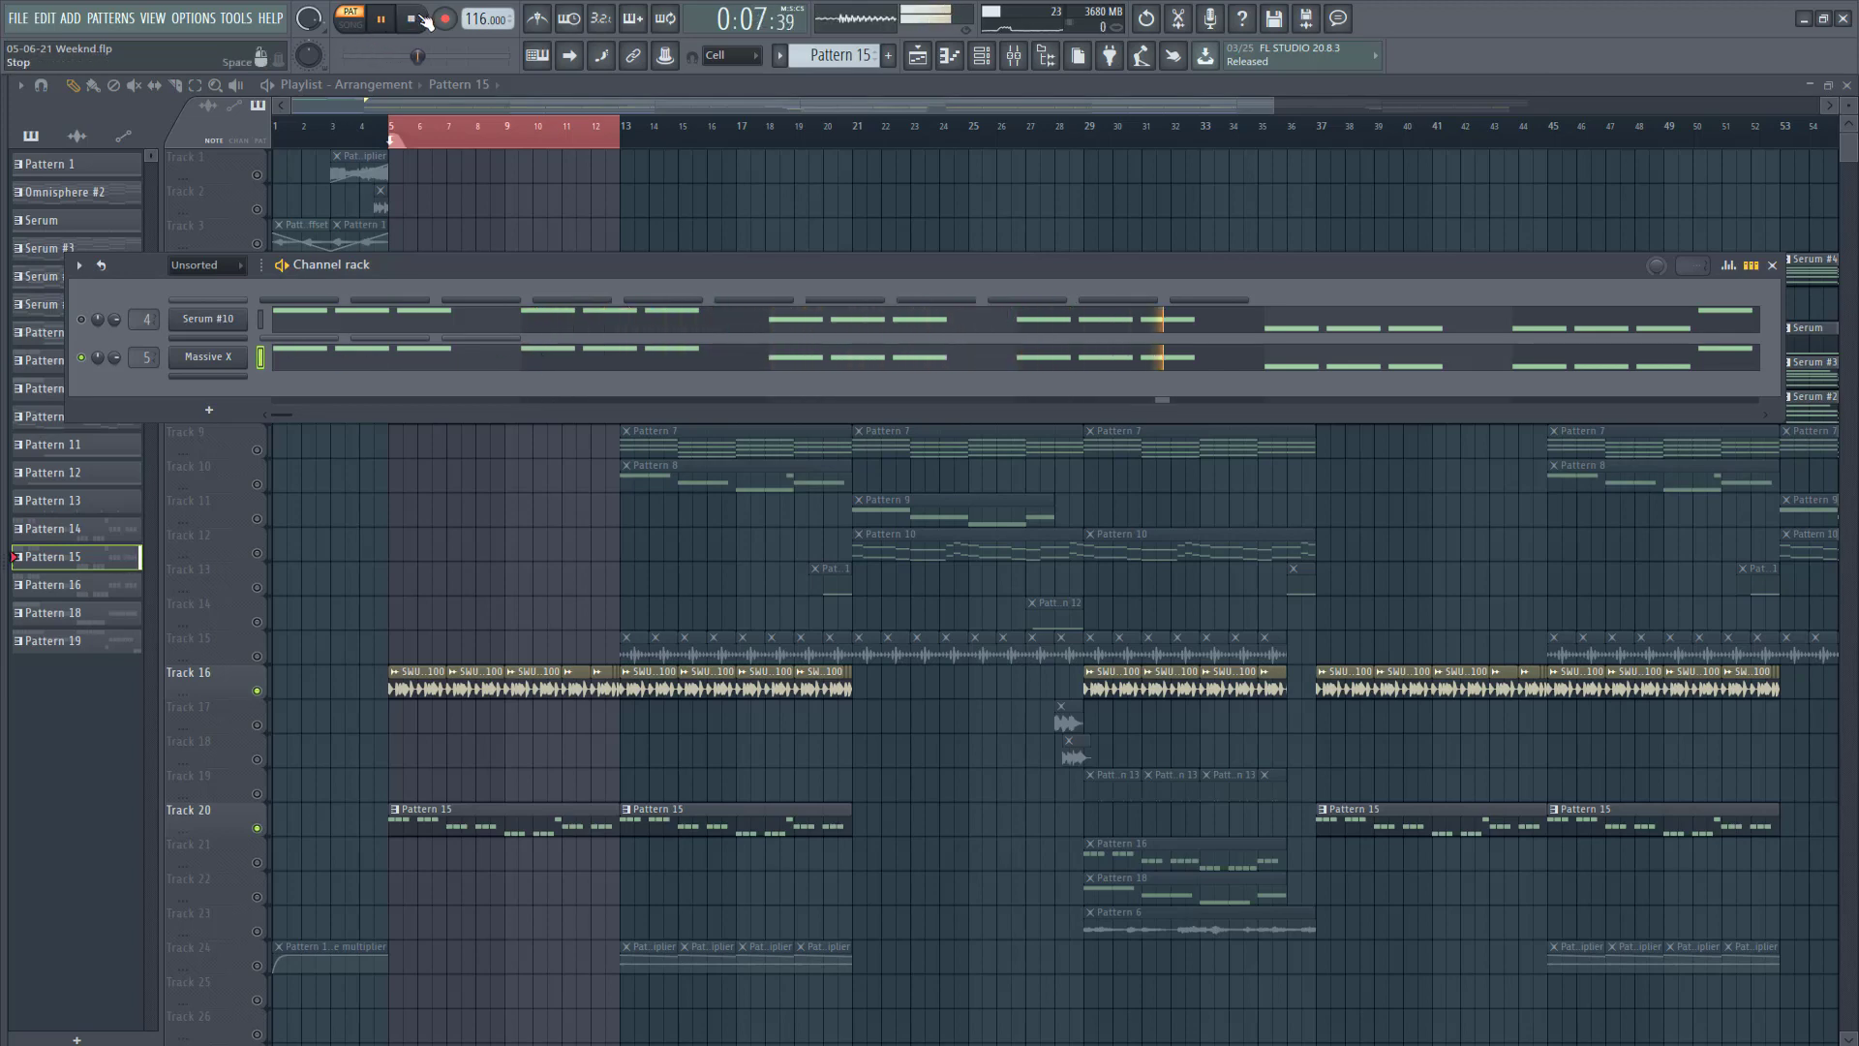
left_click(385, 19)
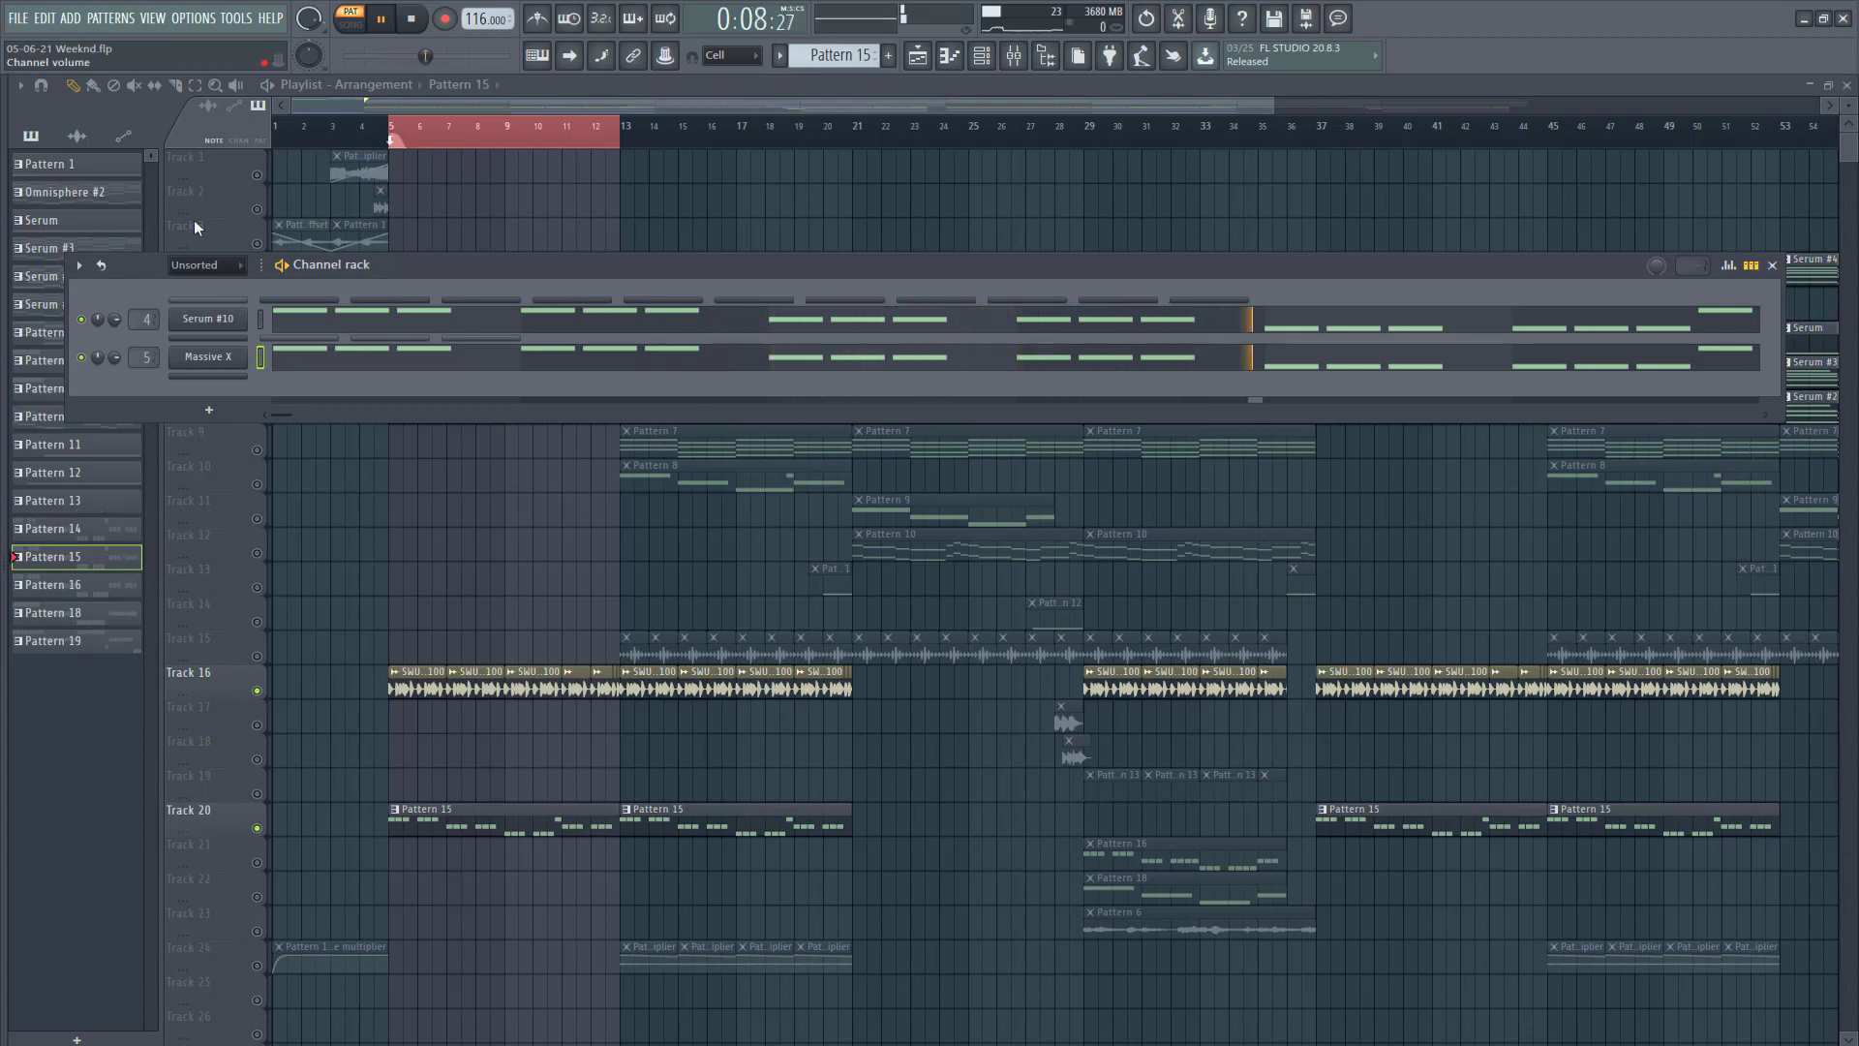
Step: Play the arrangement in song mode over the bars 5–13 loop with the Pattern 15 bass, stop playback and close the channel rack
left_click(353, 25)
left_click(387, 21)
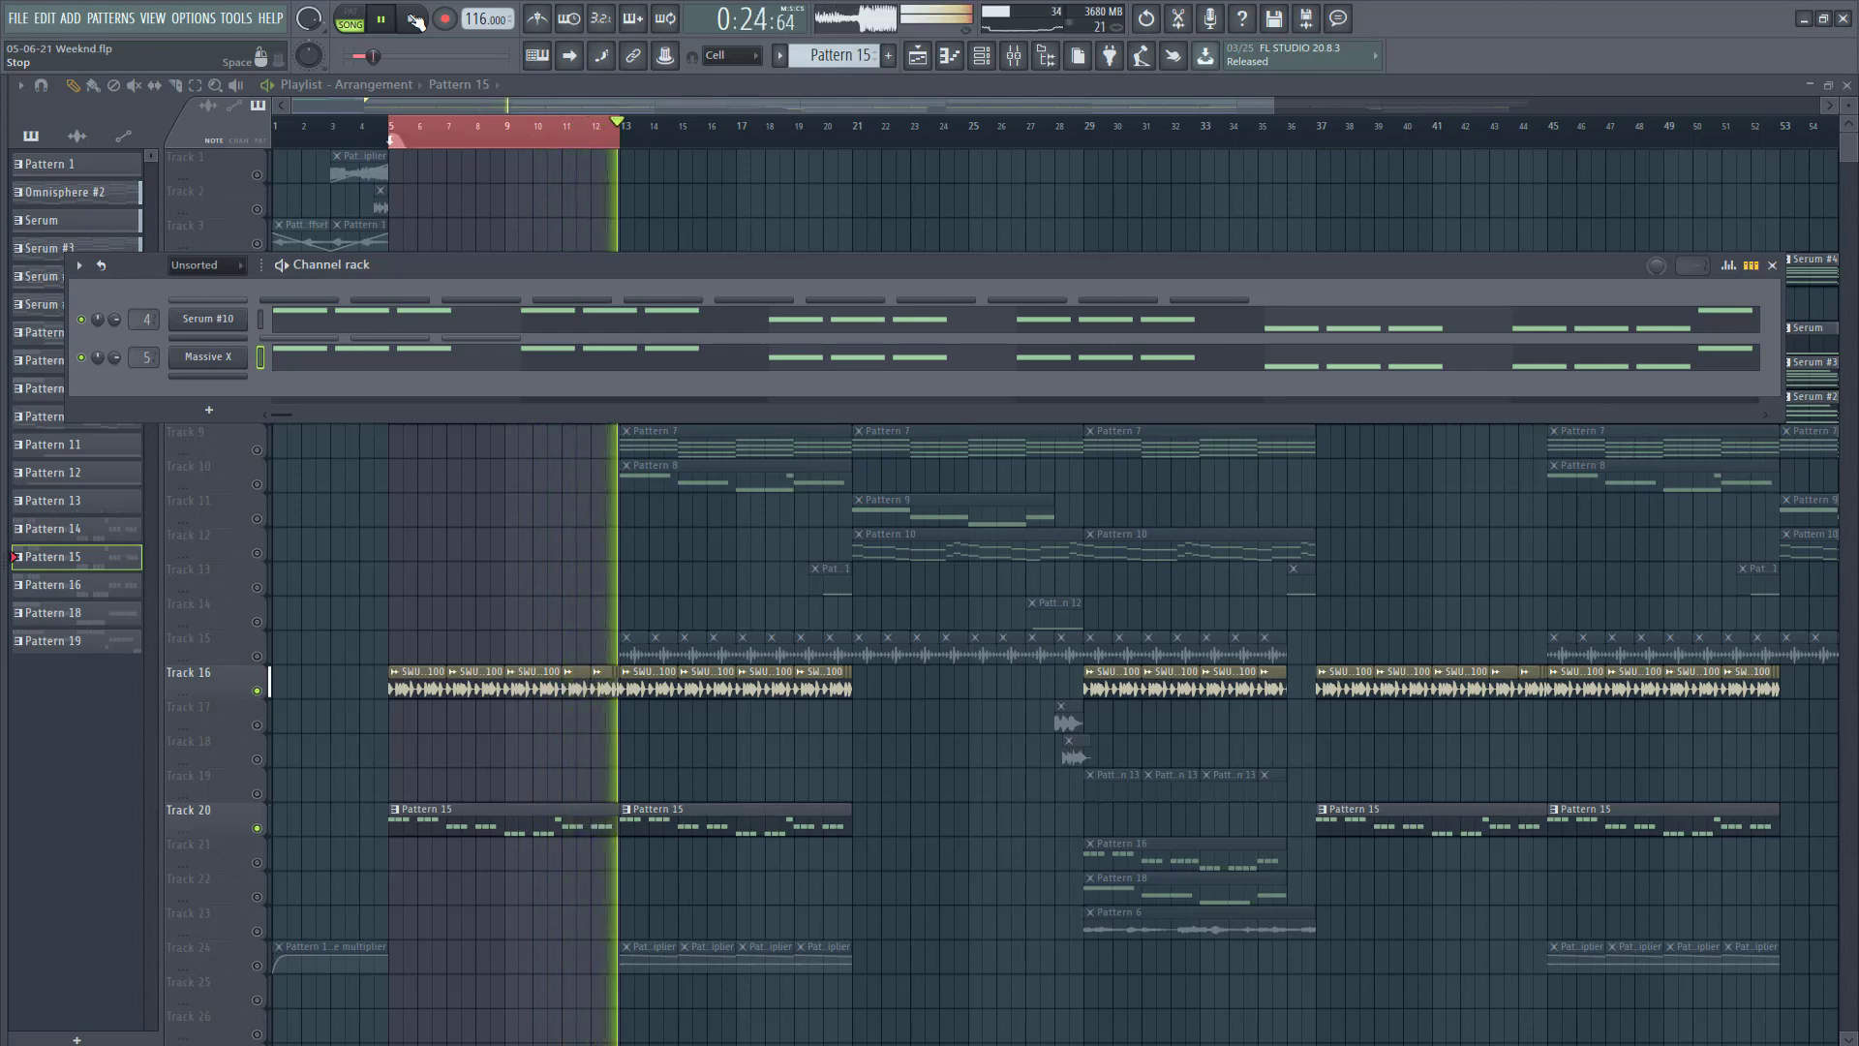
left_click(415, 19)
key("F6")
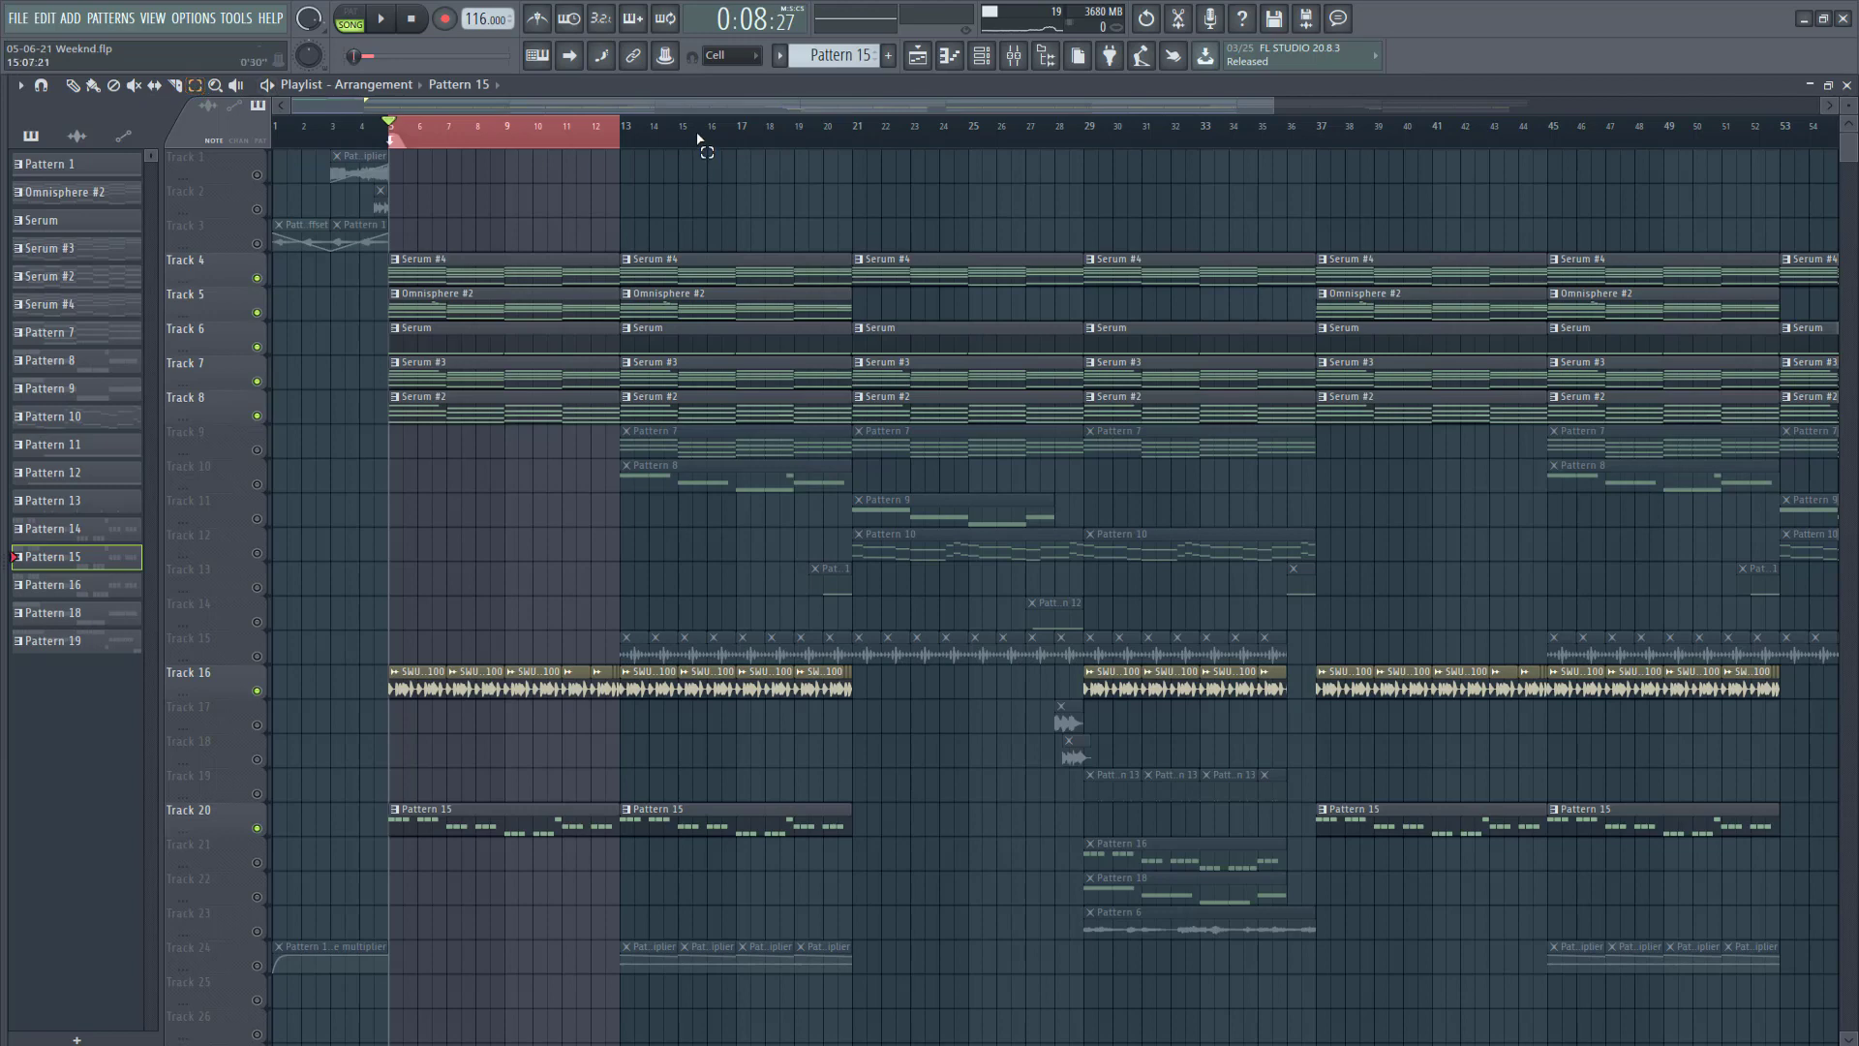
Step: Move the playlist's loop selection to bars 13–21 and deselect the clips
left_click_drag(610, 135, 859, 158)
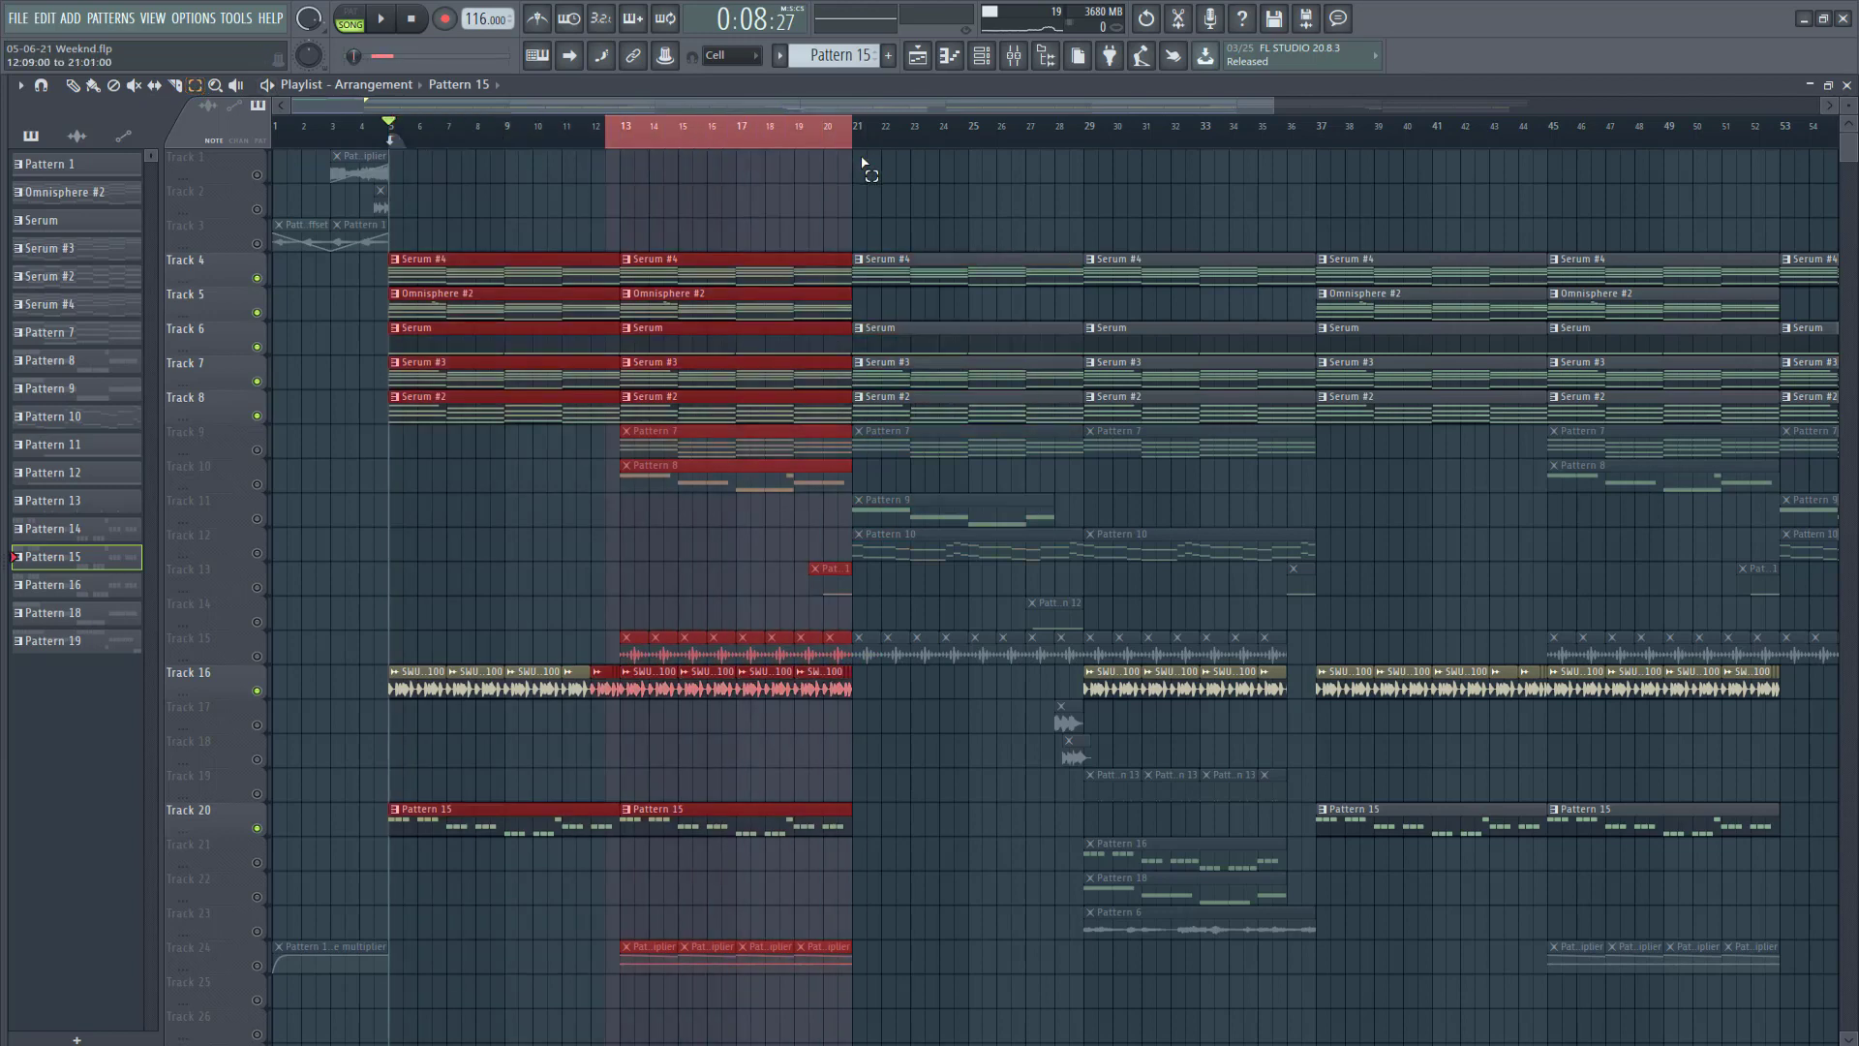
left_click_drag(626, 141, 937, 193)
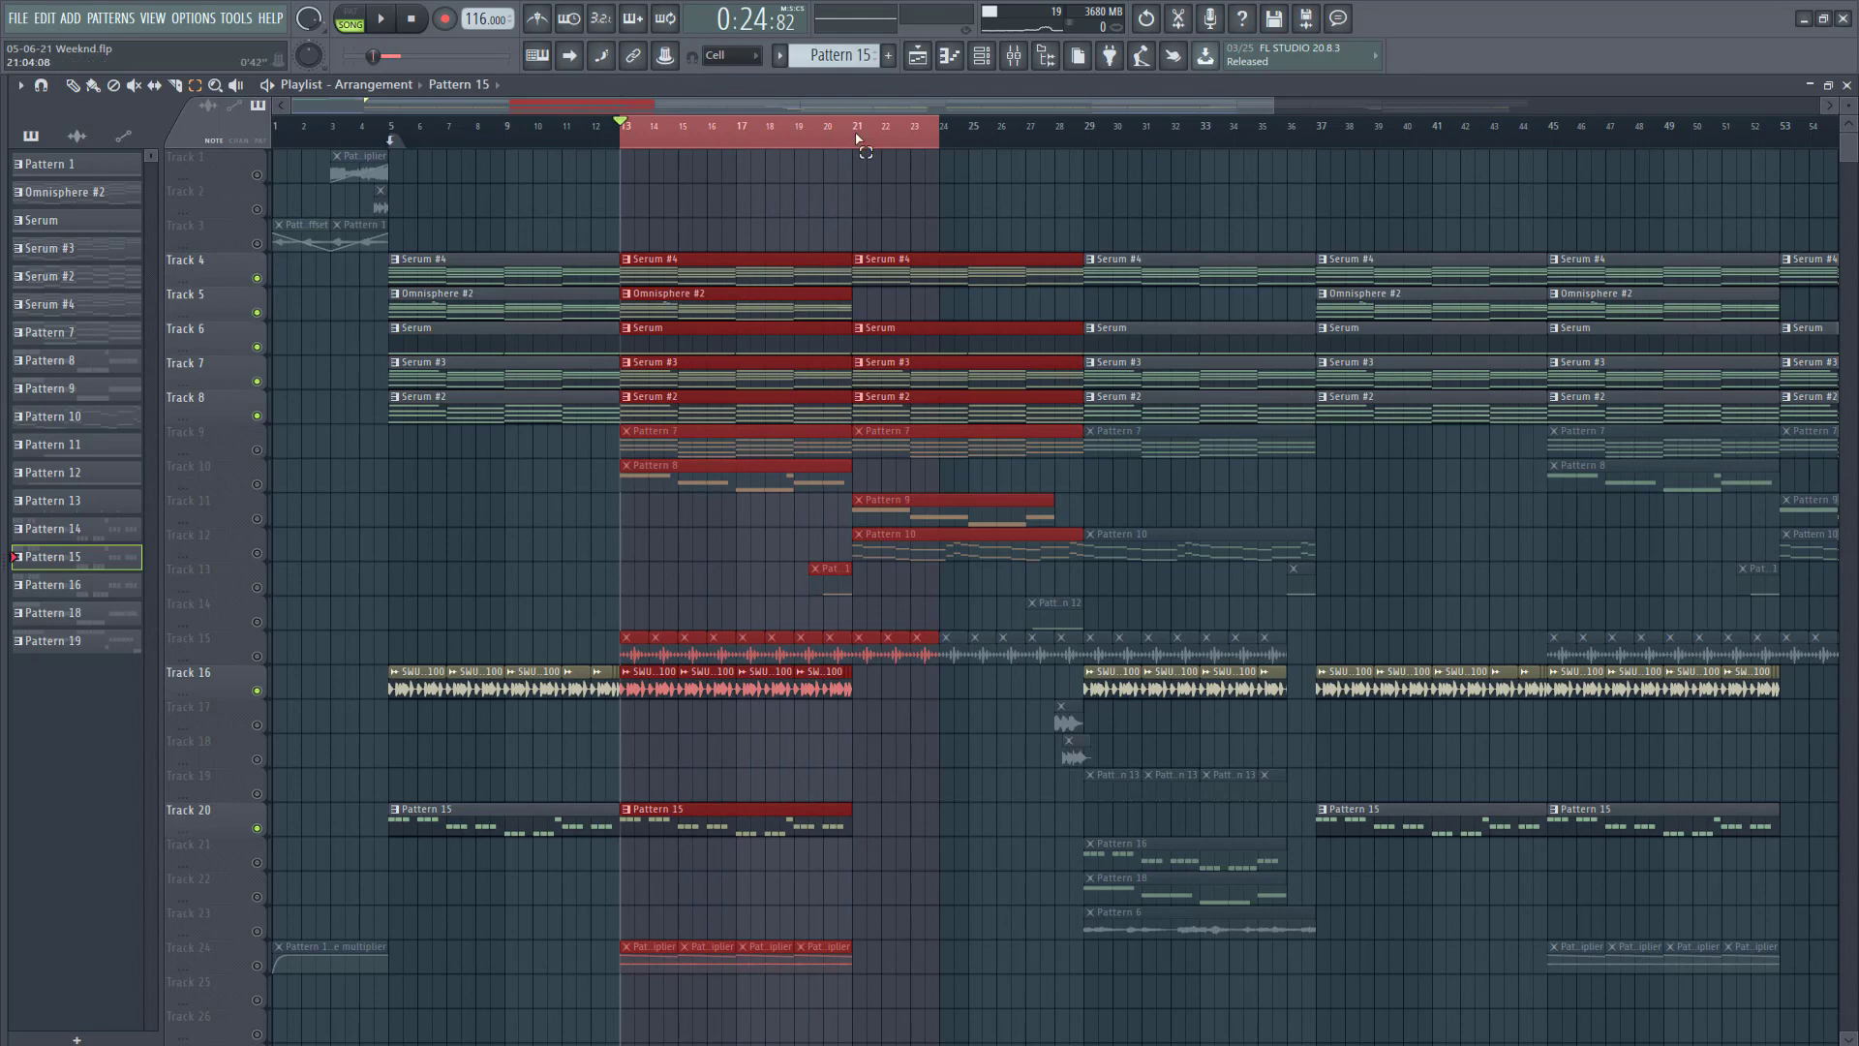
left_click_drag(857, 139, 629, 147)
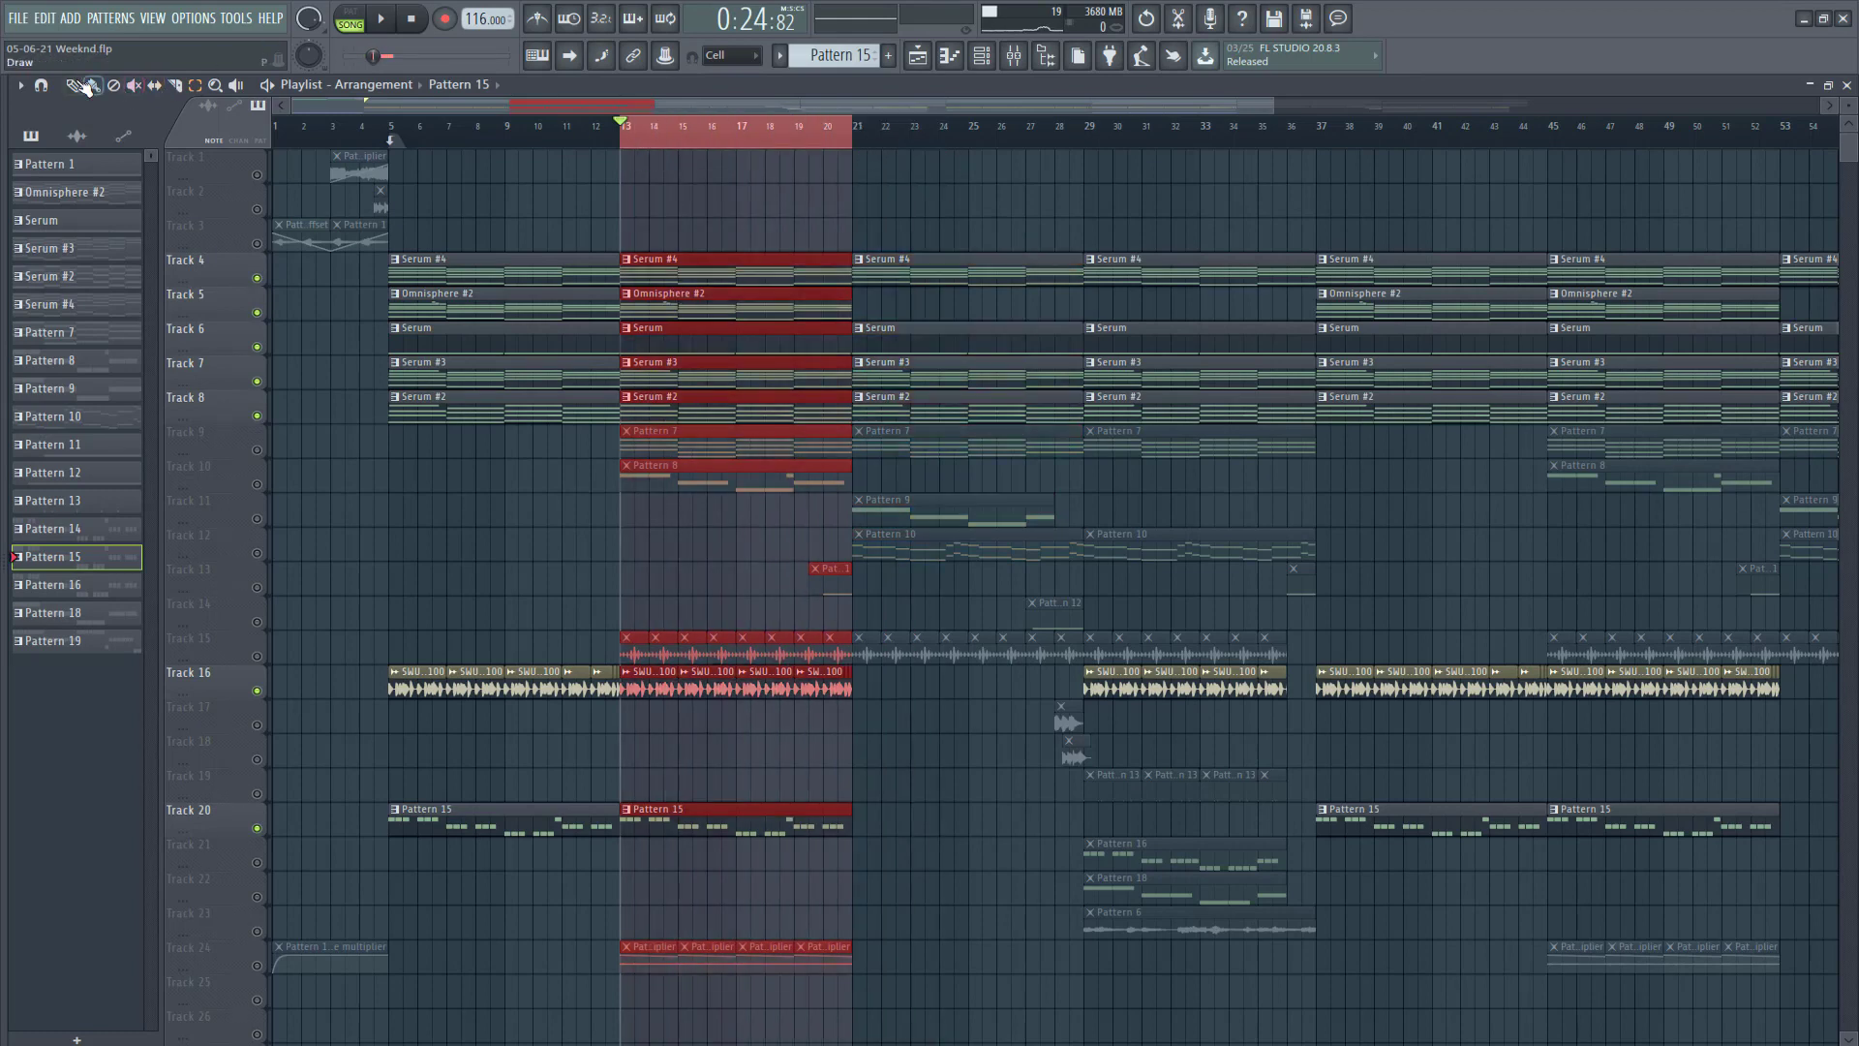
left_click(498, 514)
Step: Unmute Track 9 and view Pattern 7's Serum #5 notes and its PD Uptemo Classic preset
left_click(257, 450)
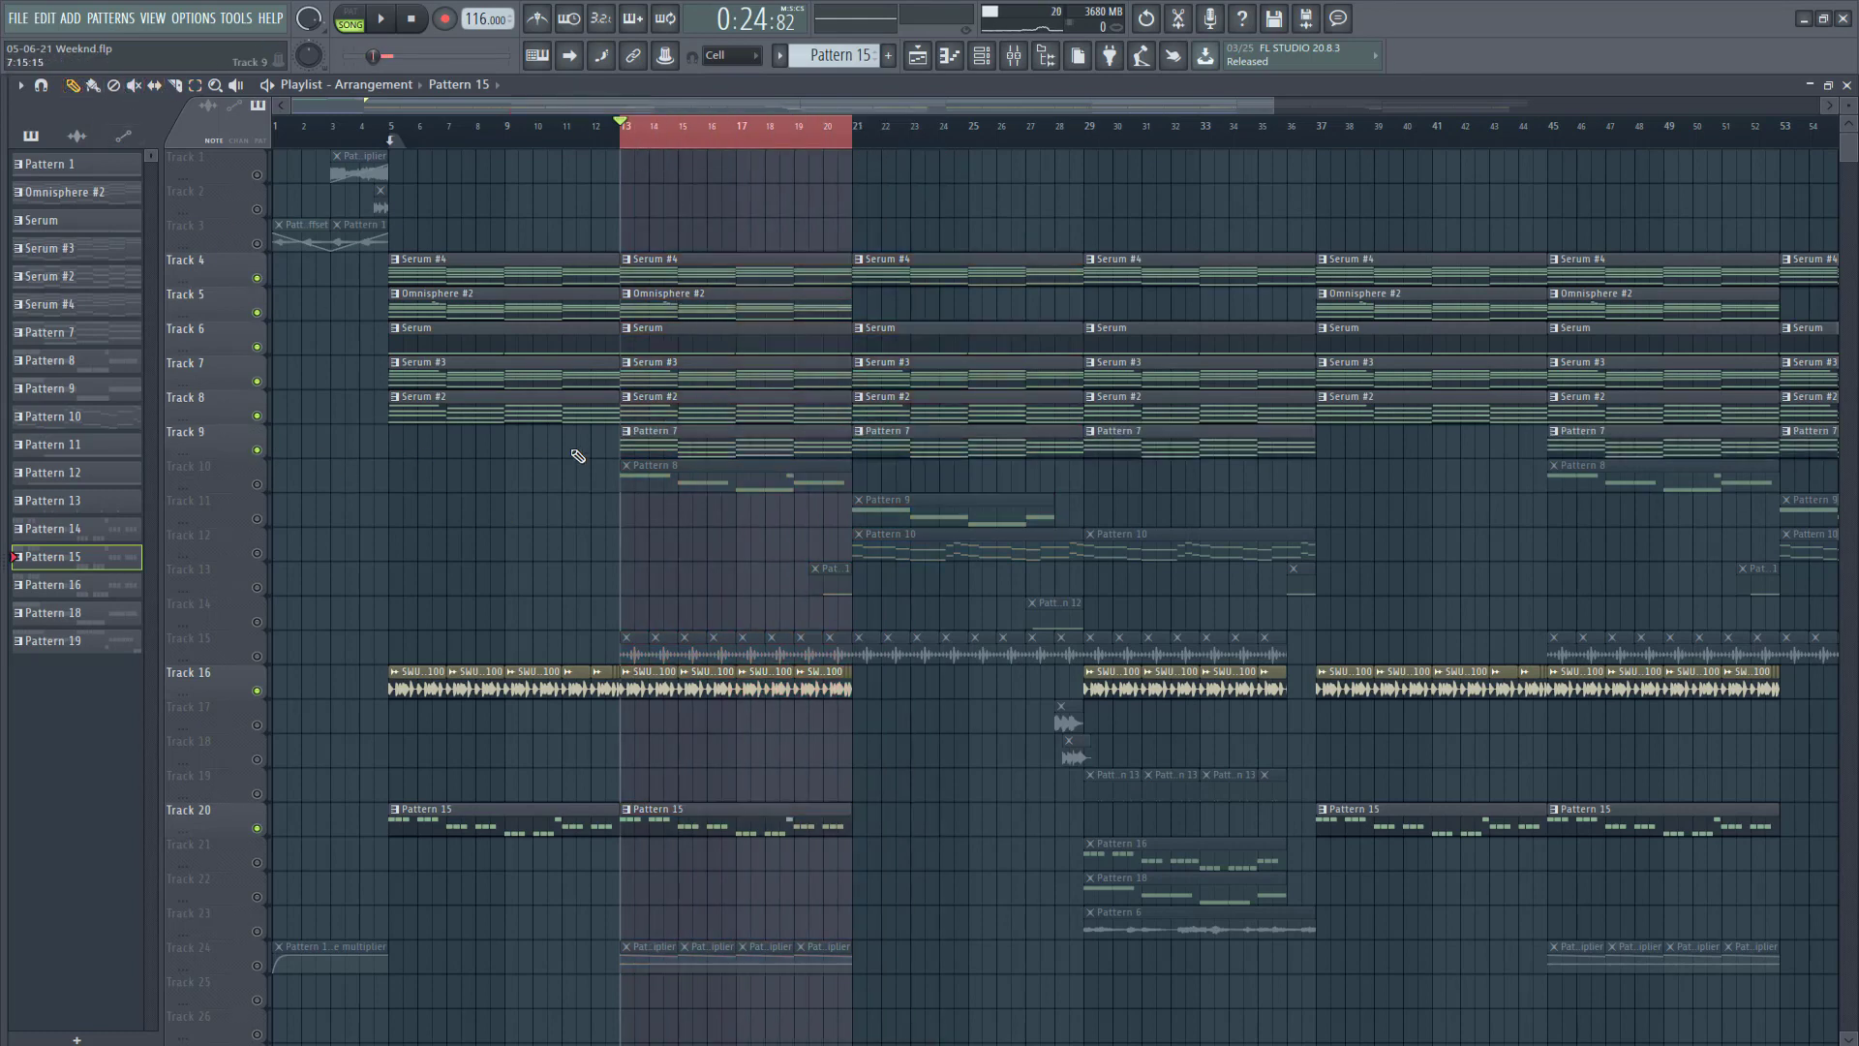
left_click(659, 440)
double_click(659, 441)
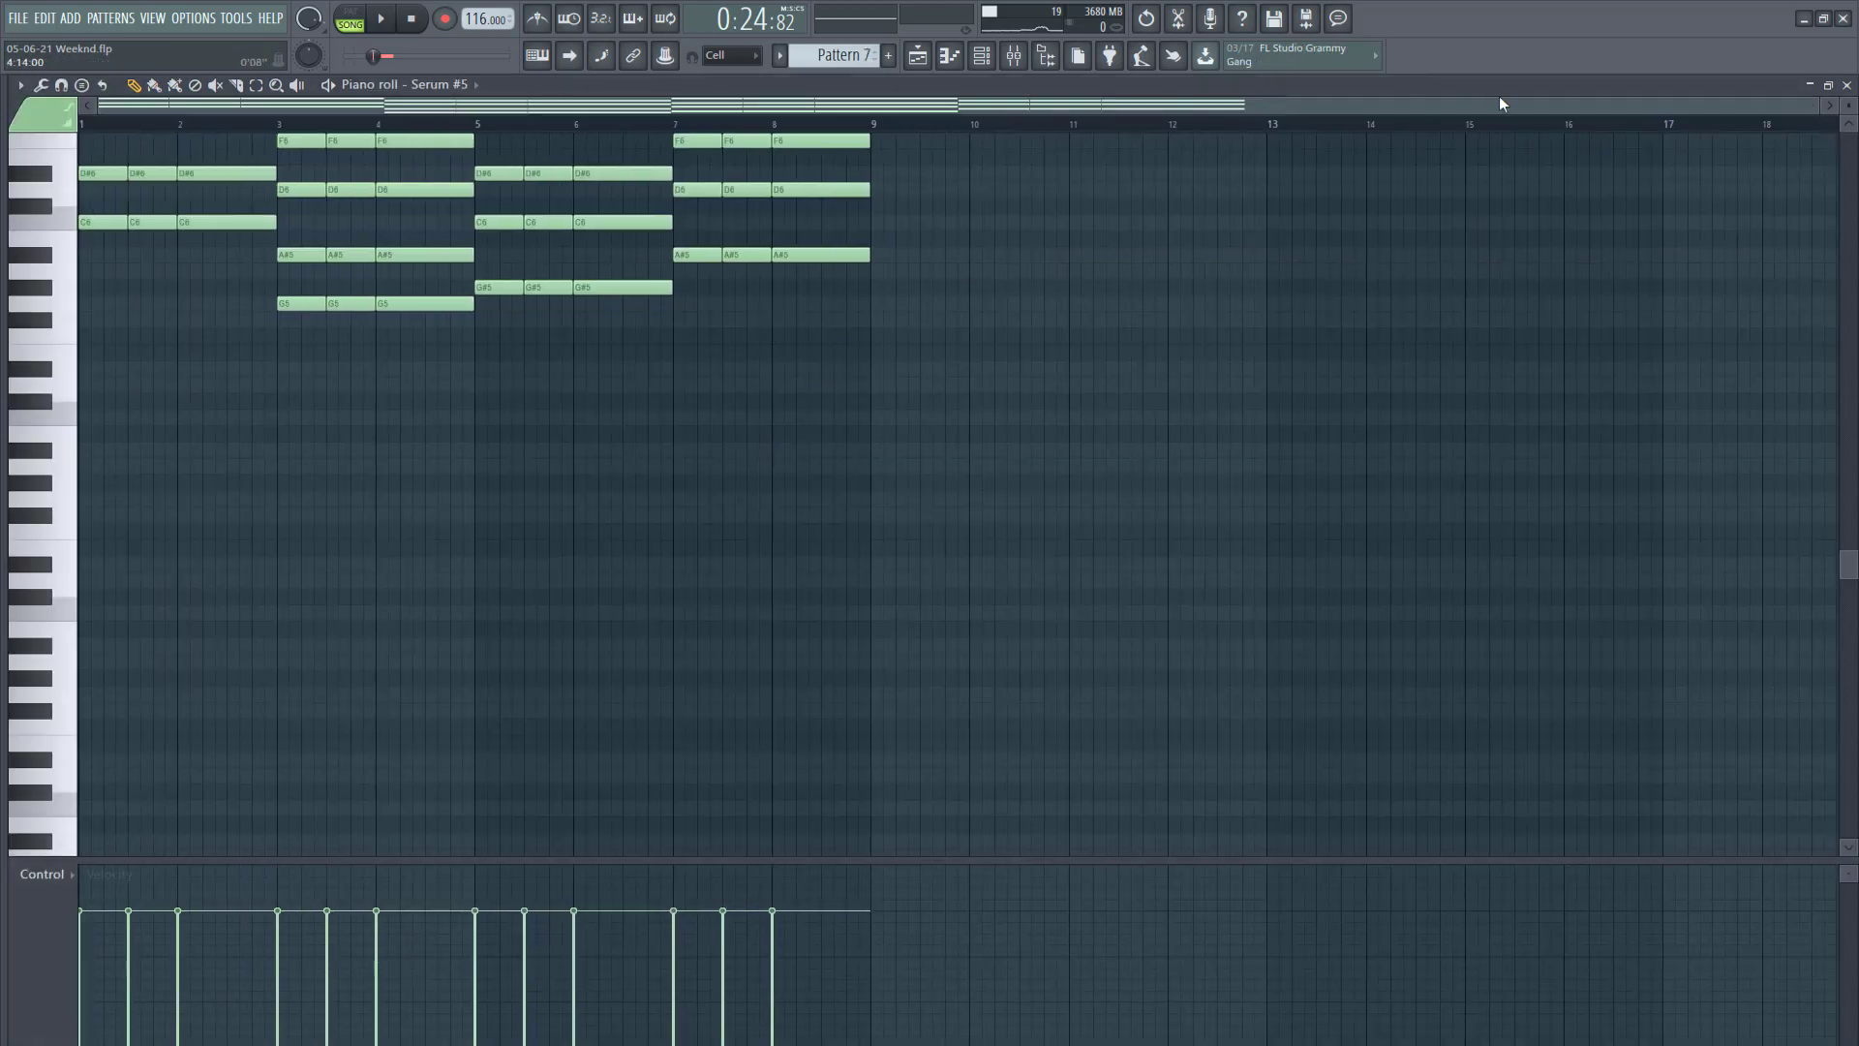
left_click(1847, 85)
left_click(196, 323)
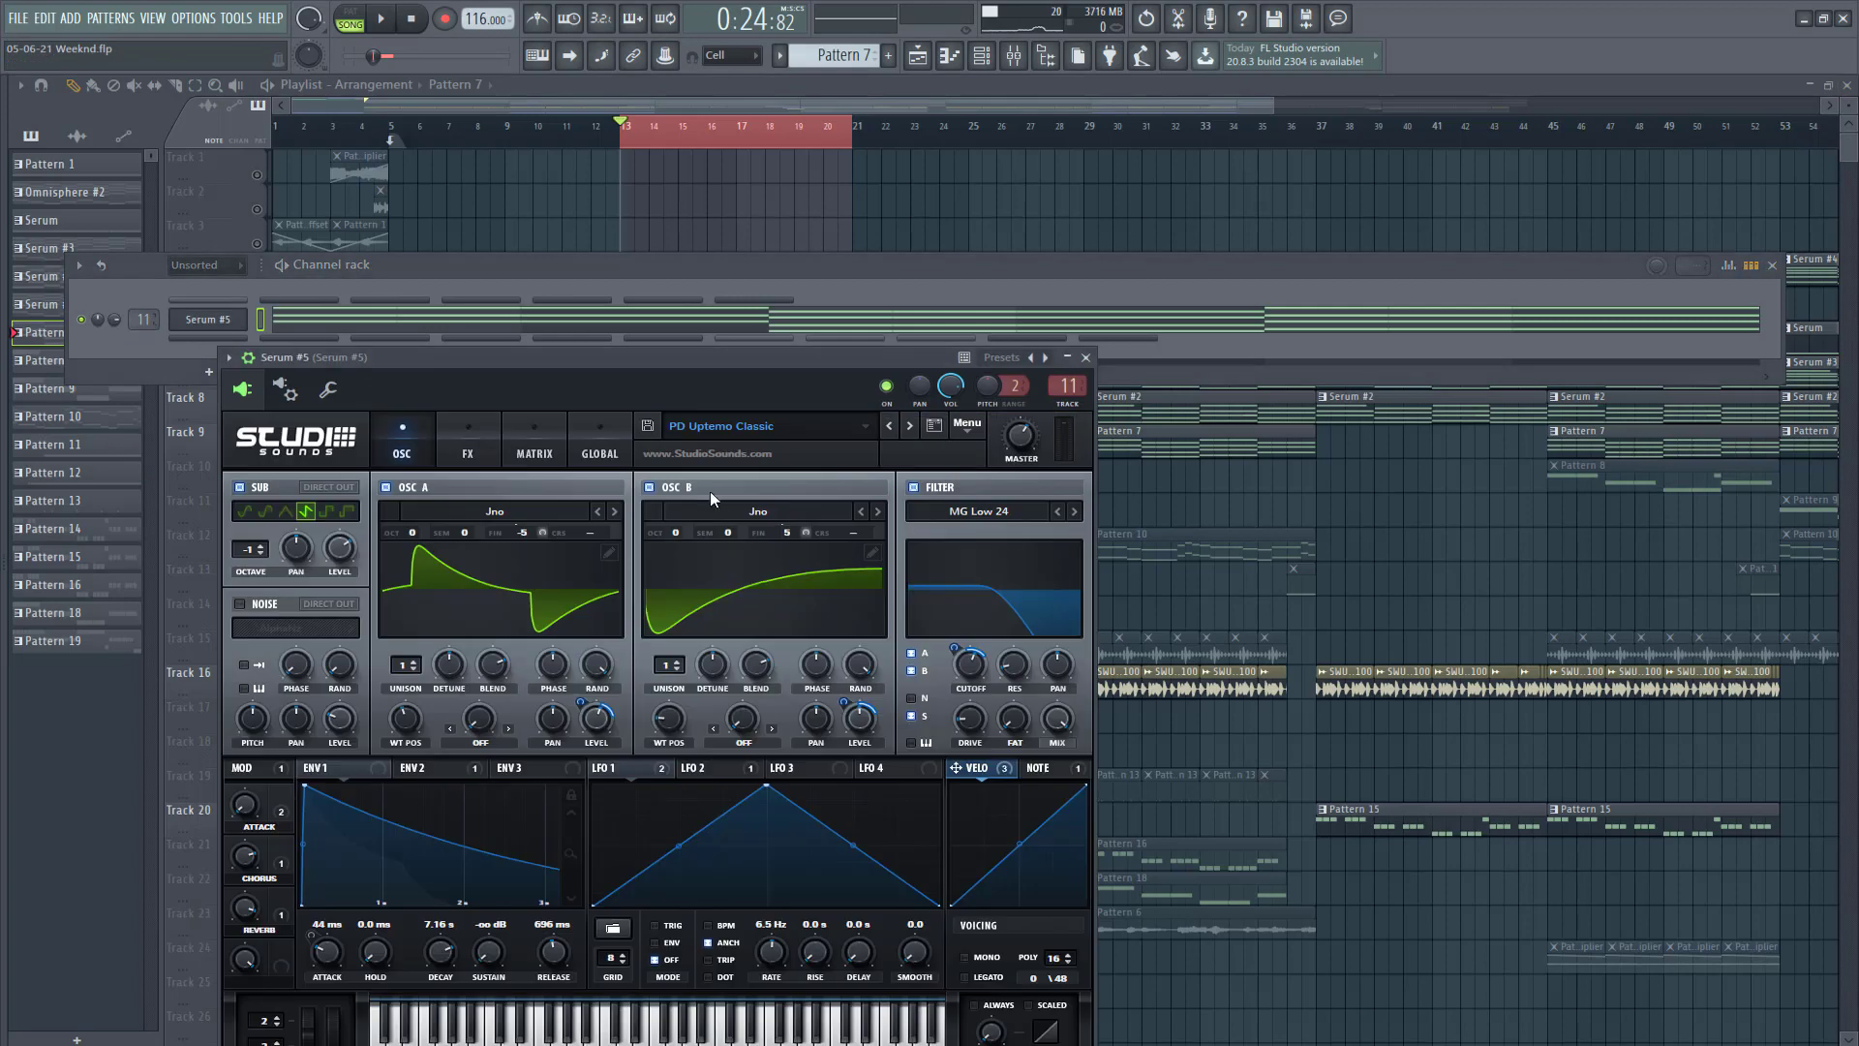
left_click(1084, 359)
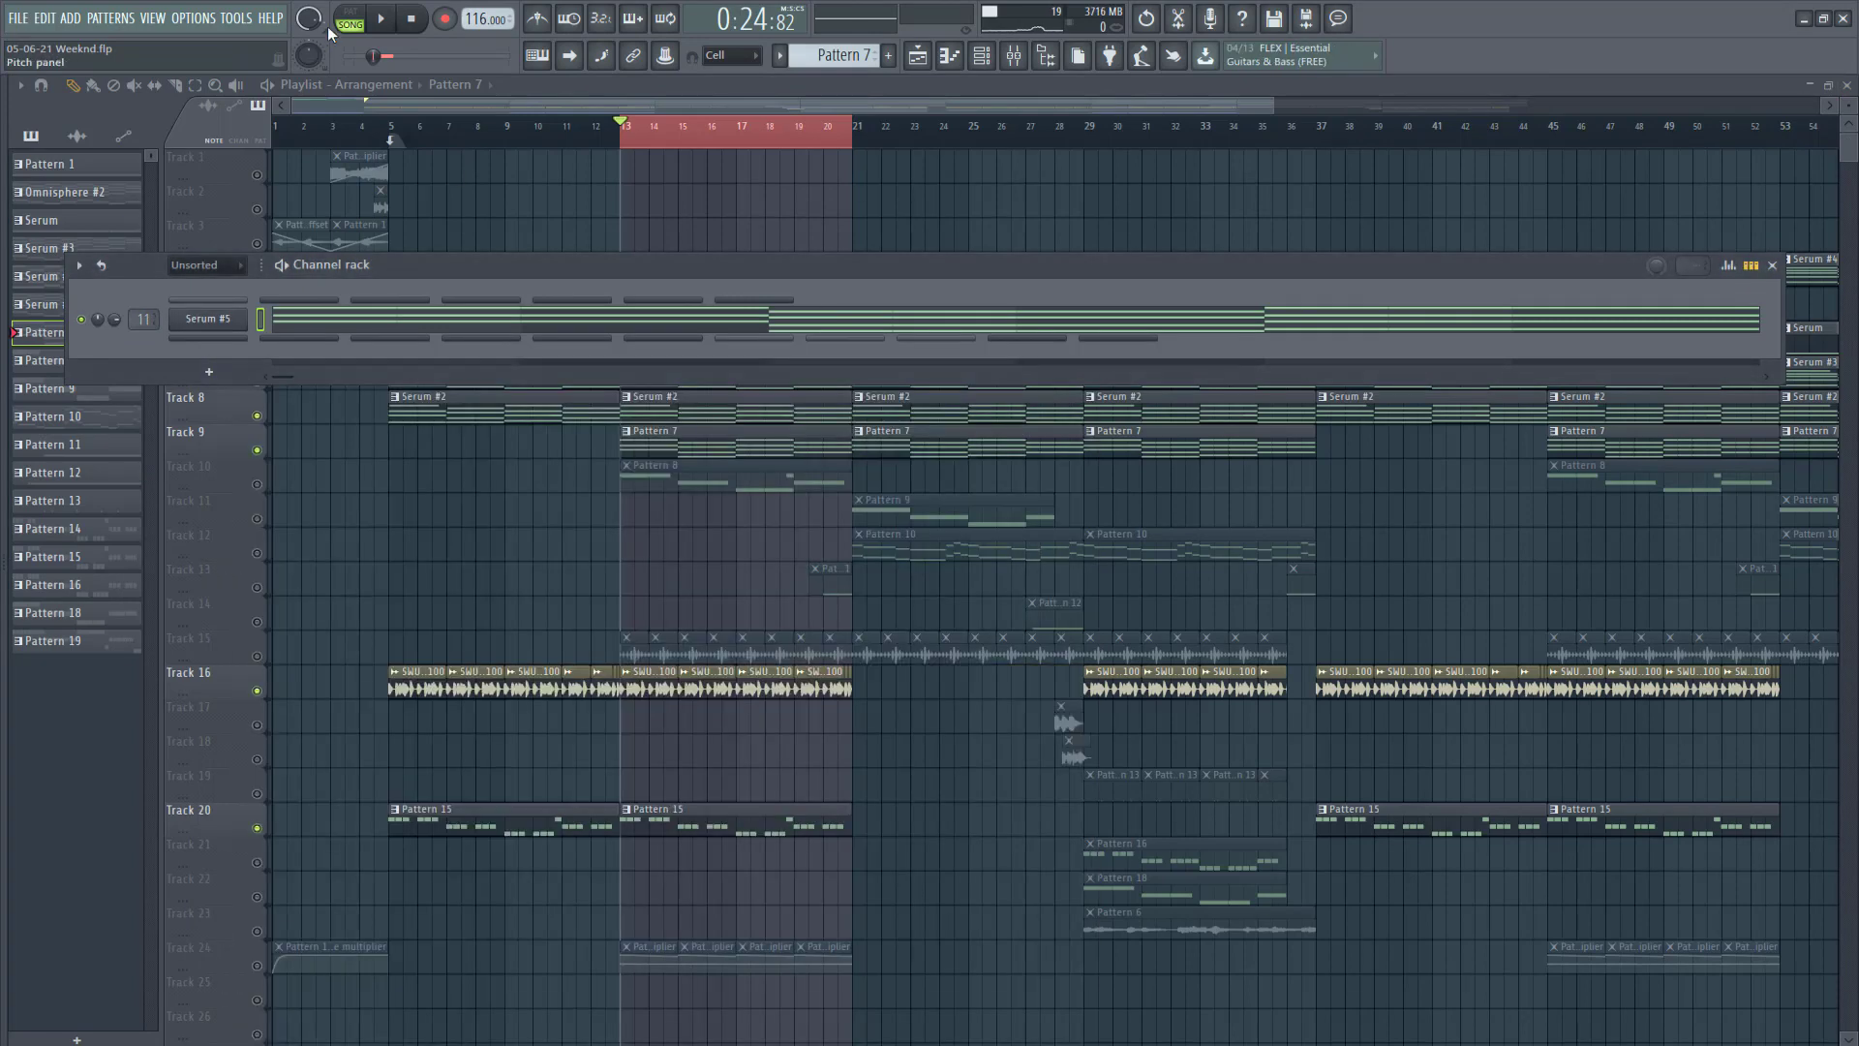
Step: Play Serum #5 alone in pattern mode while viewing its preset, parametric EQ and PanCake2 panning effect, and stop playback
left_click(351, 17)
left_click(380, 18)
left_click(207, 328)
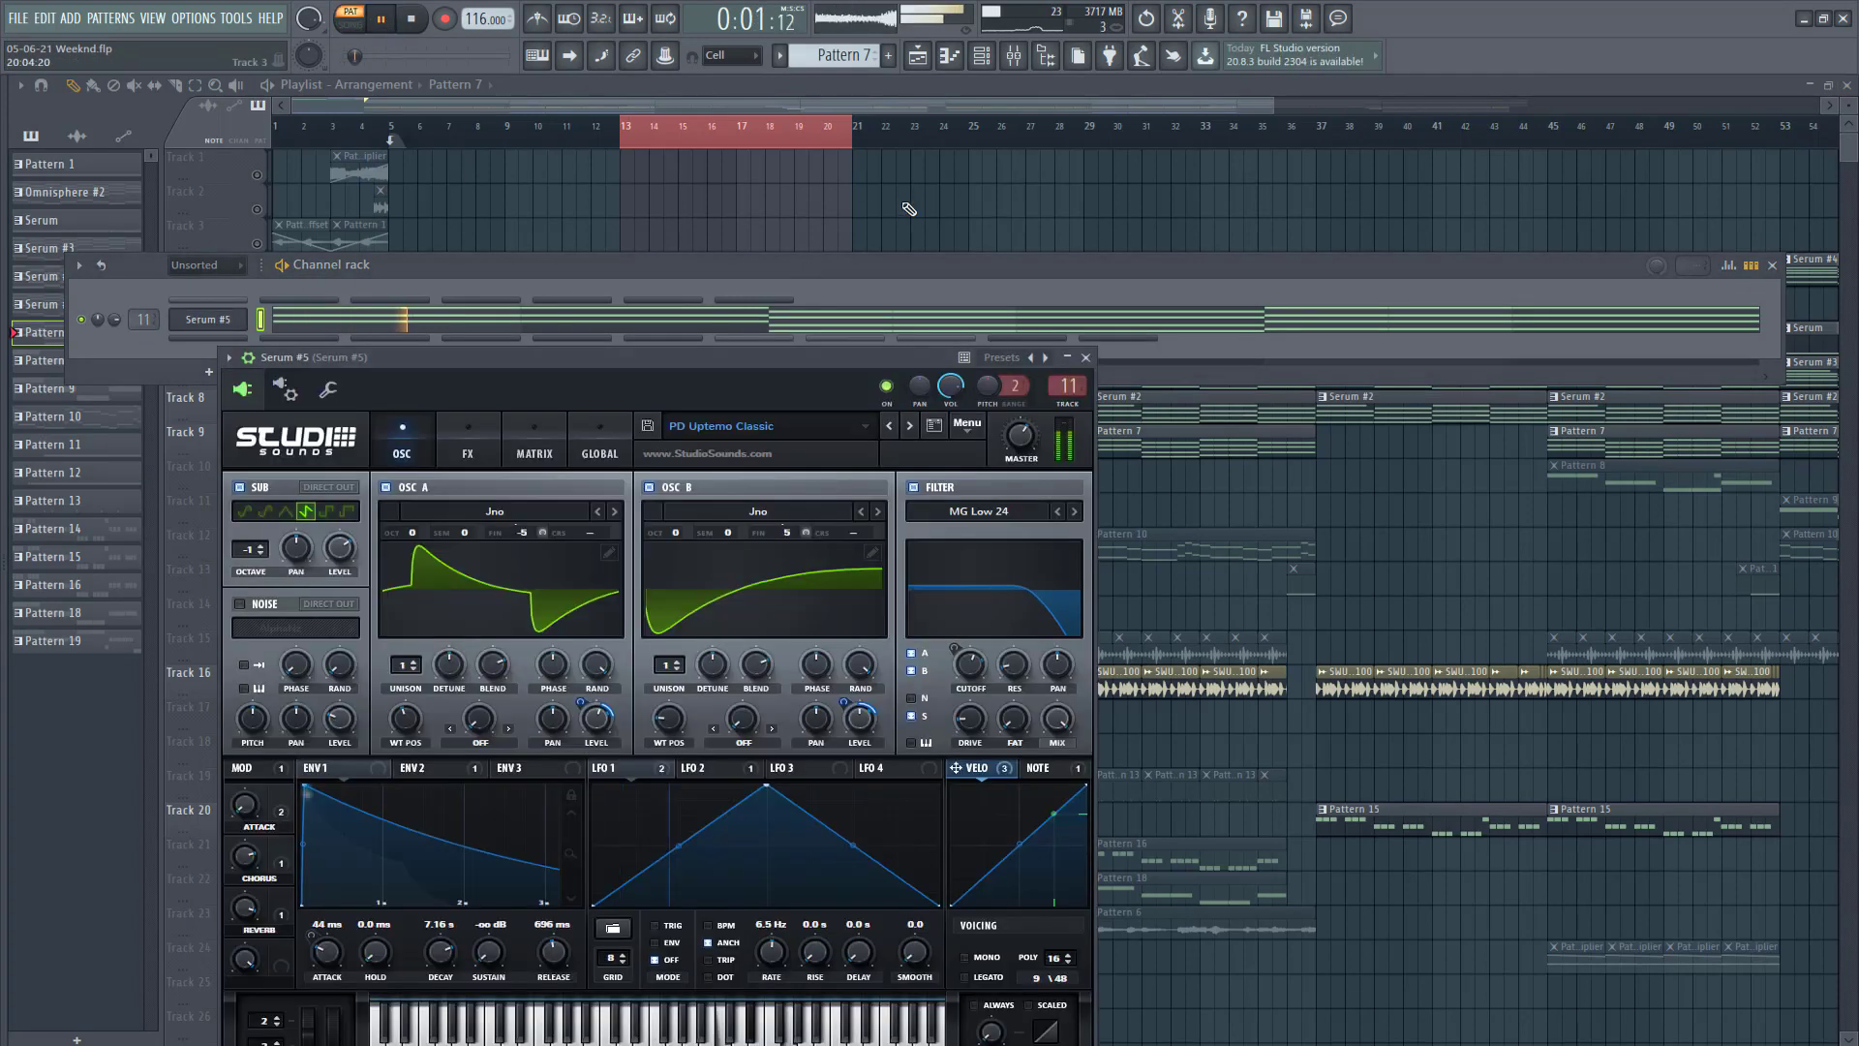
left_click(1016, 59)
left_click(1702, 142)
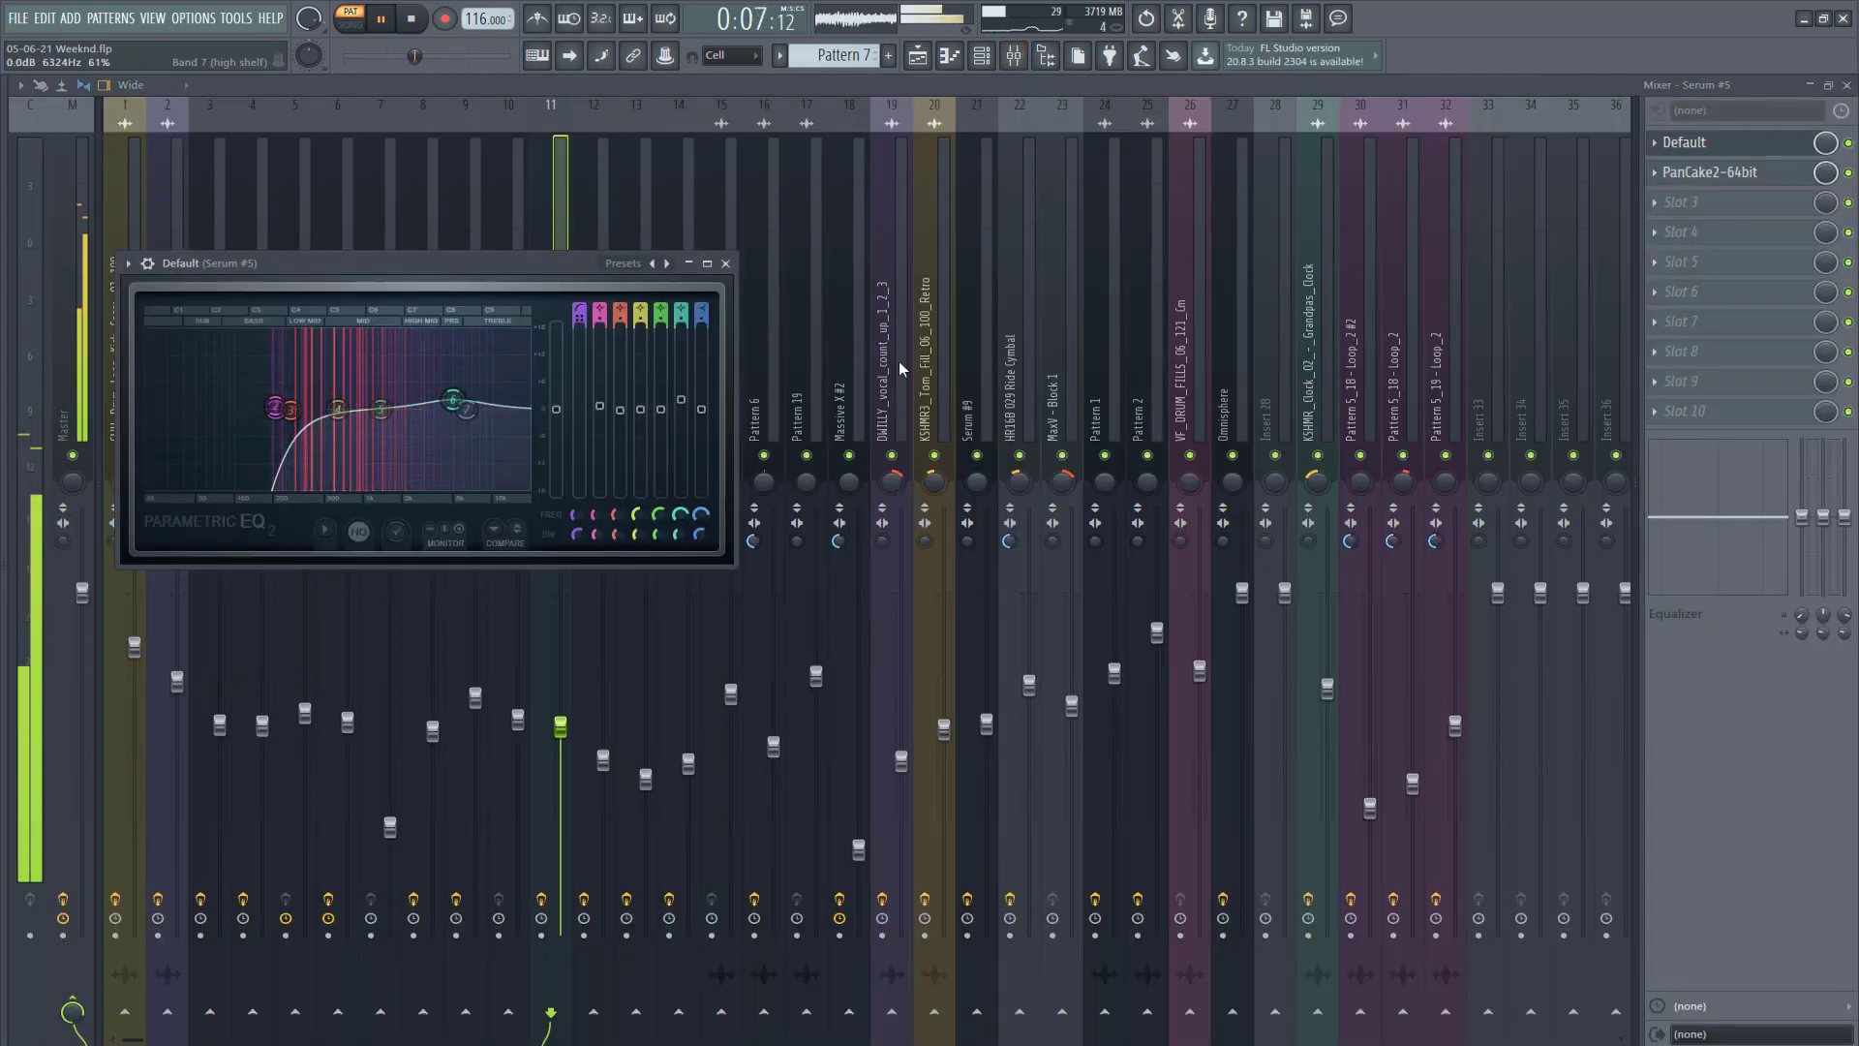
left_click(1685, 173)
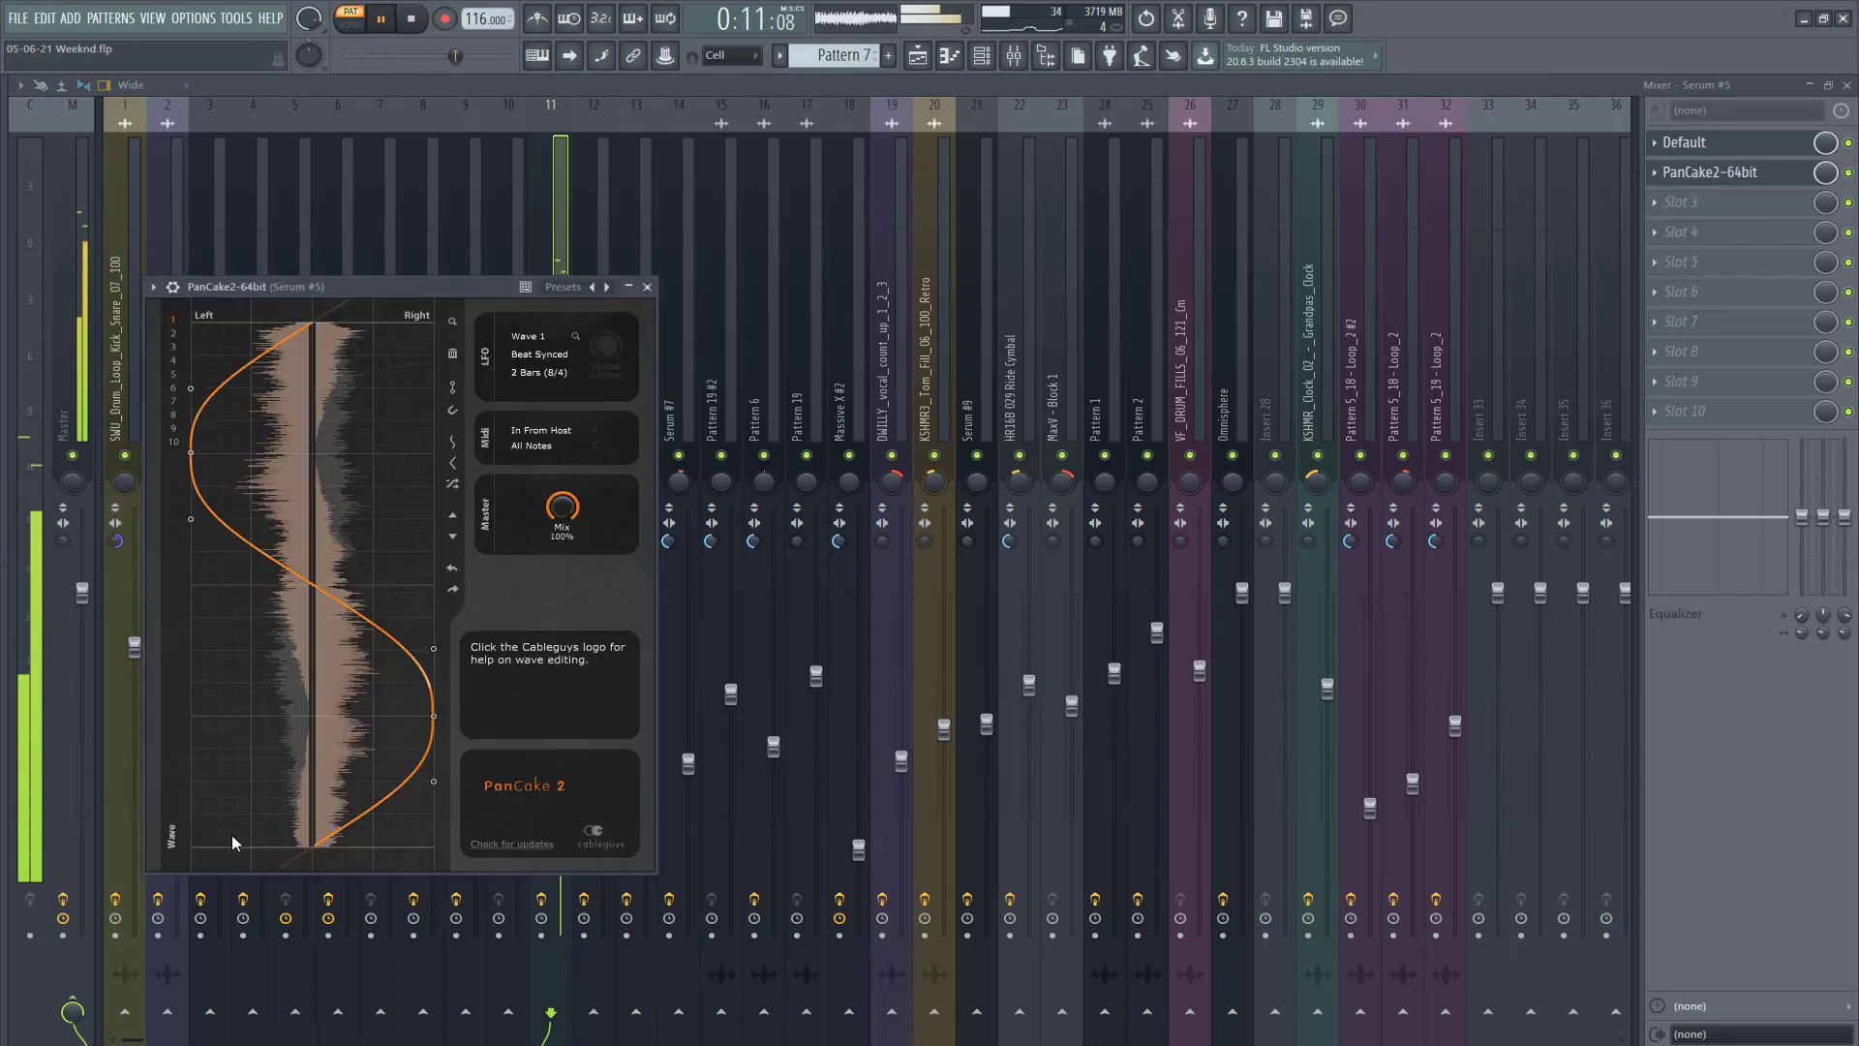
left_click(647, 286)
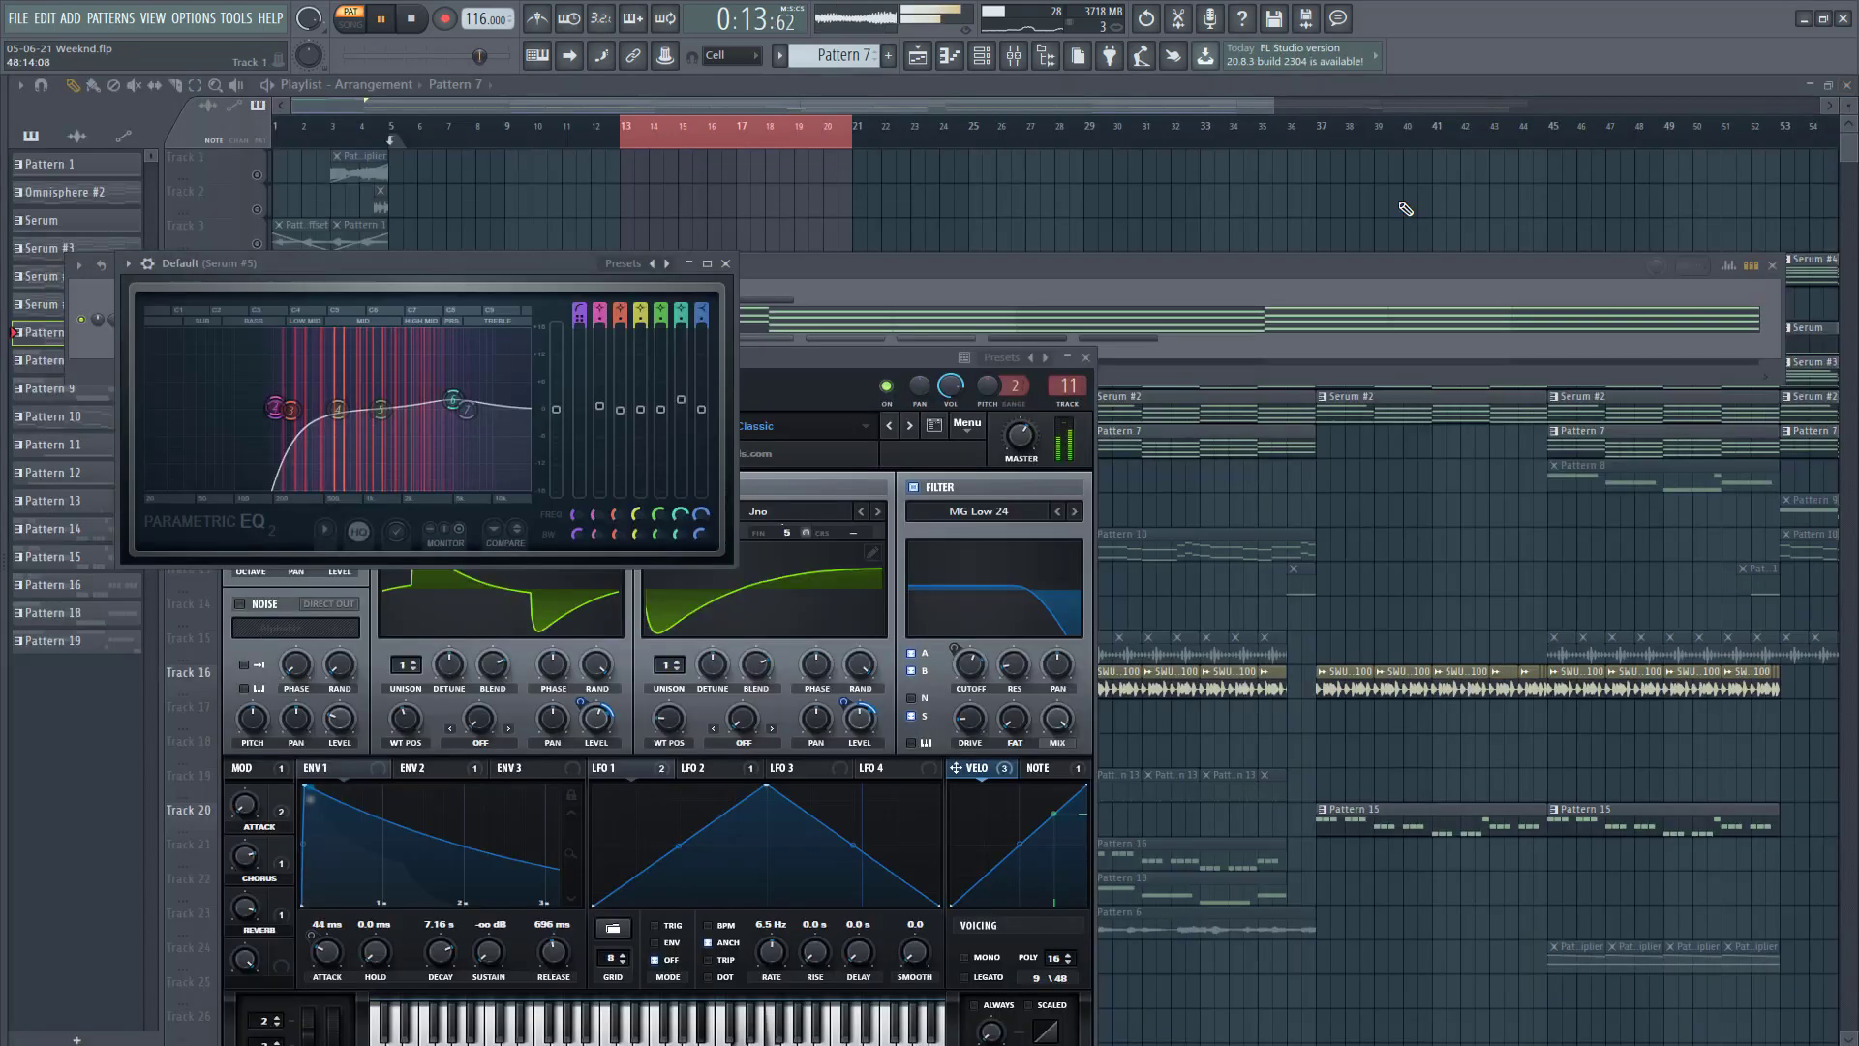
left_click(1847, 85)
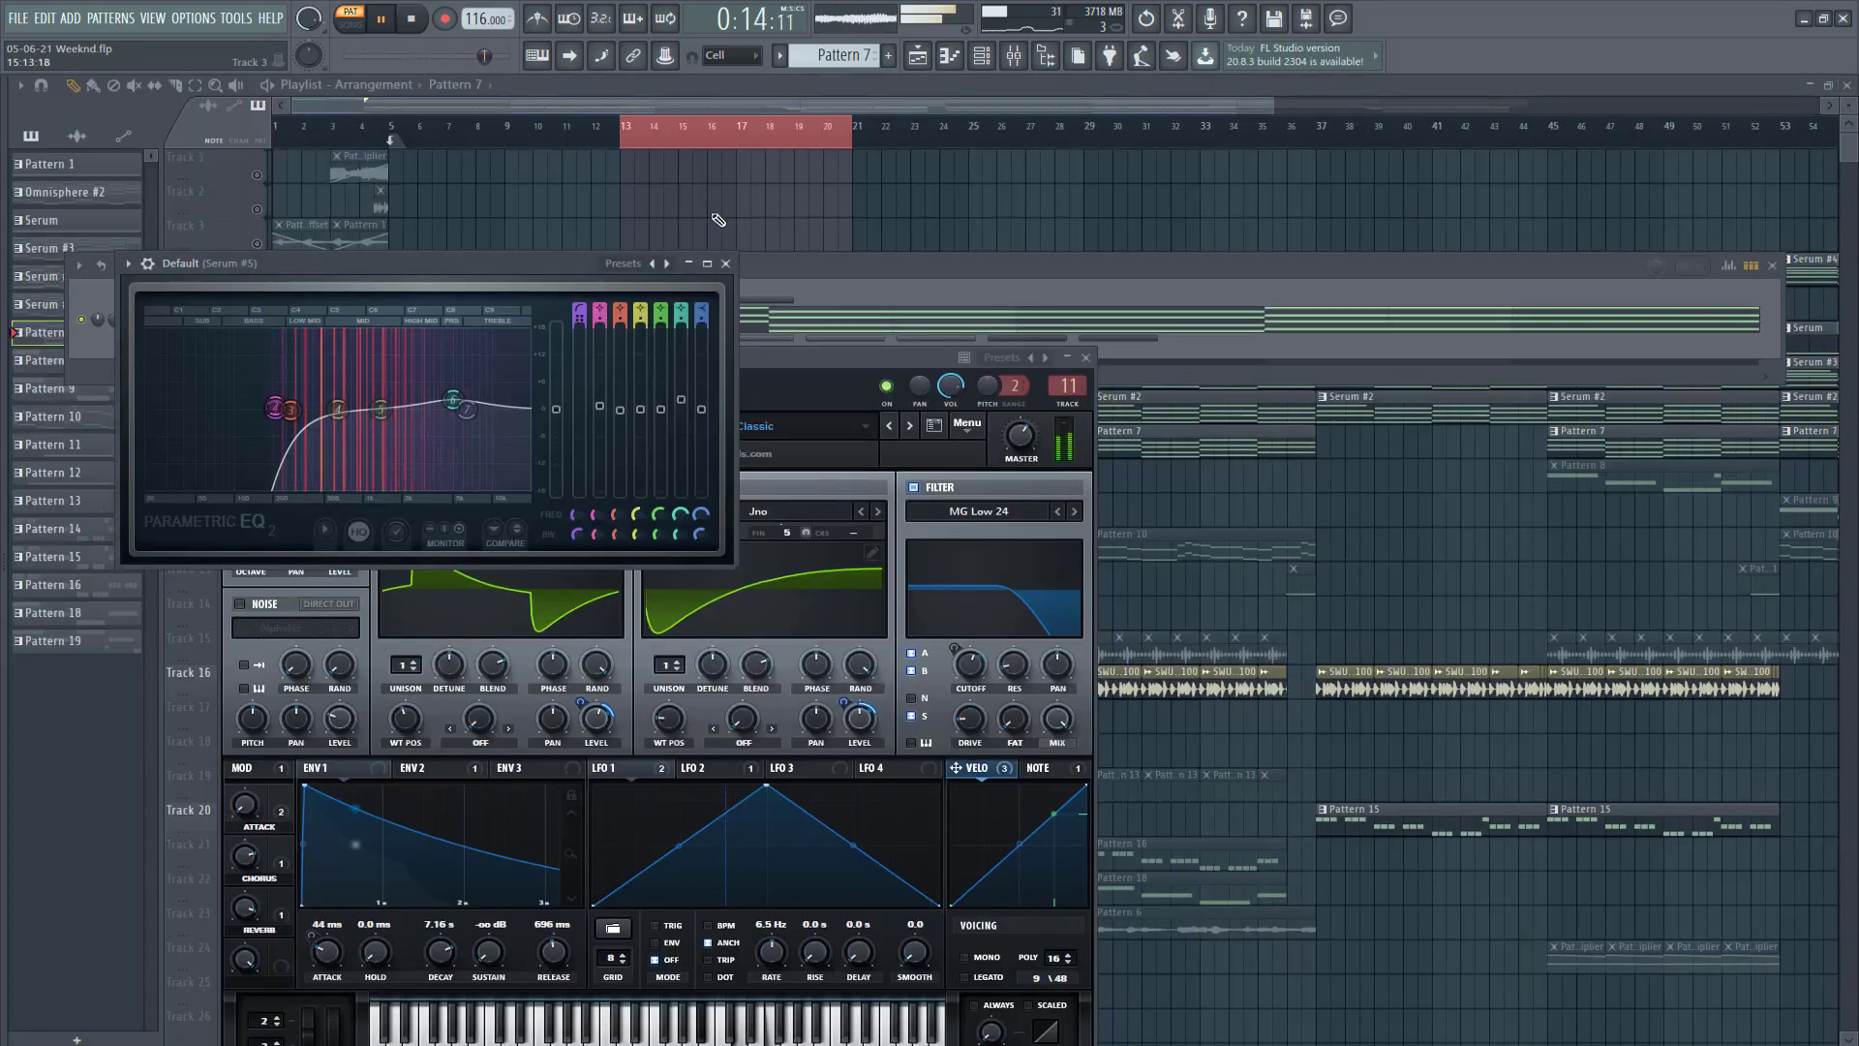
left_click(411, 19)
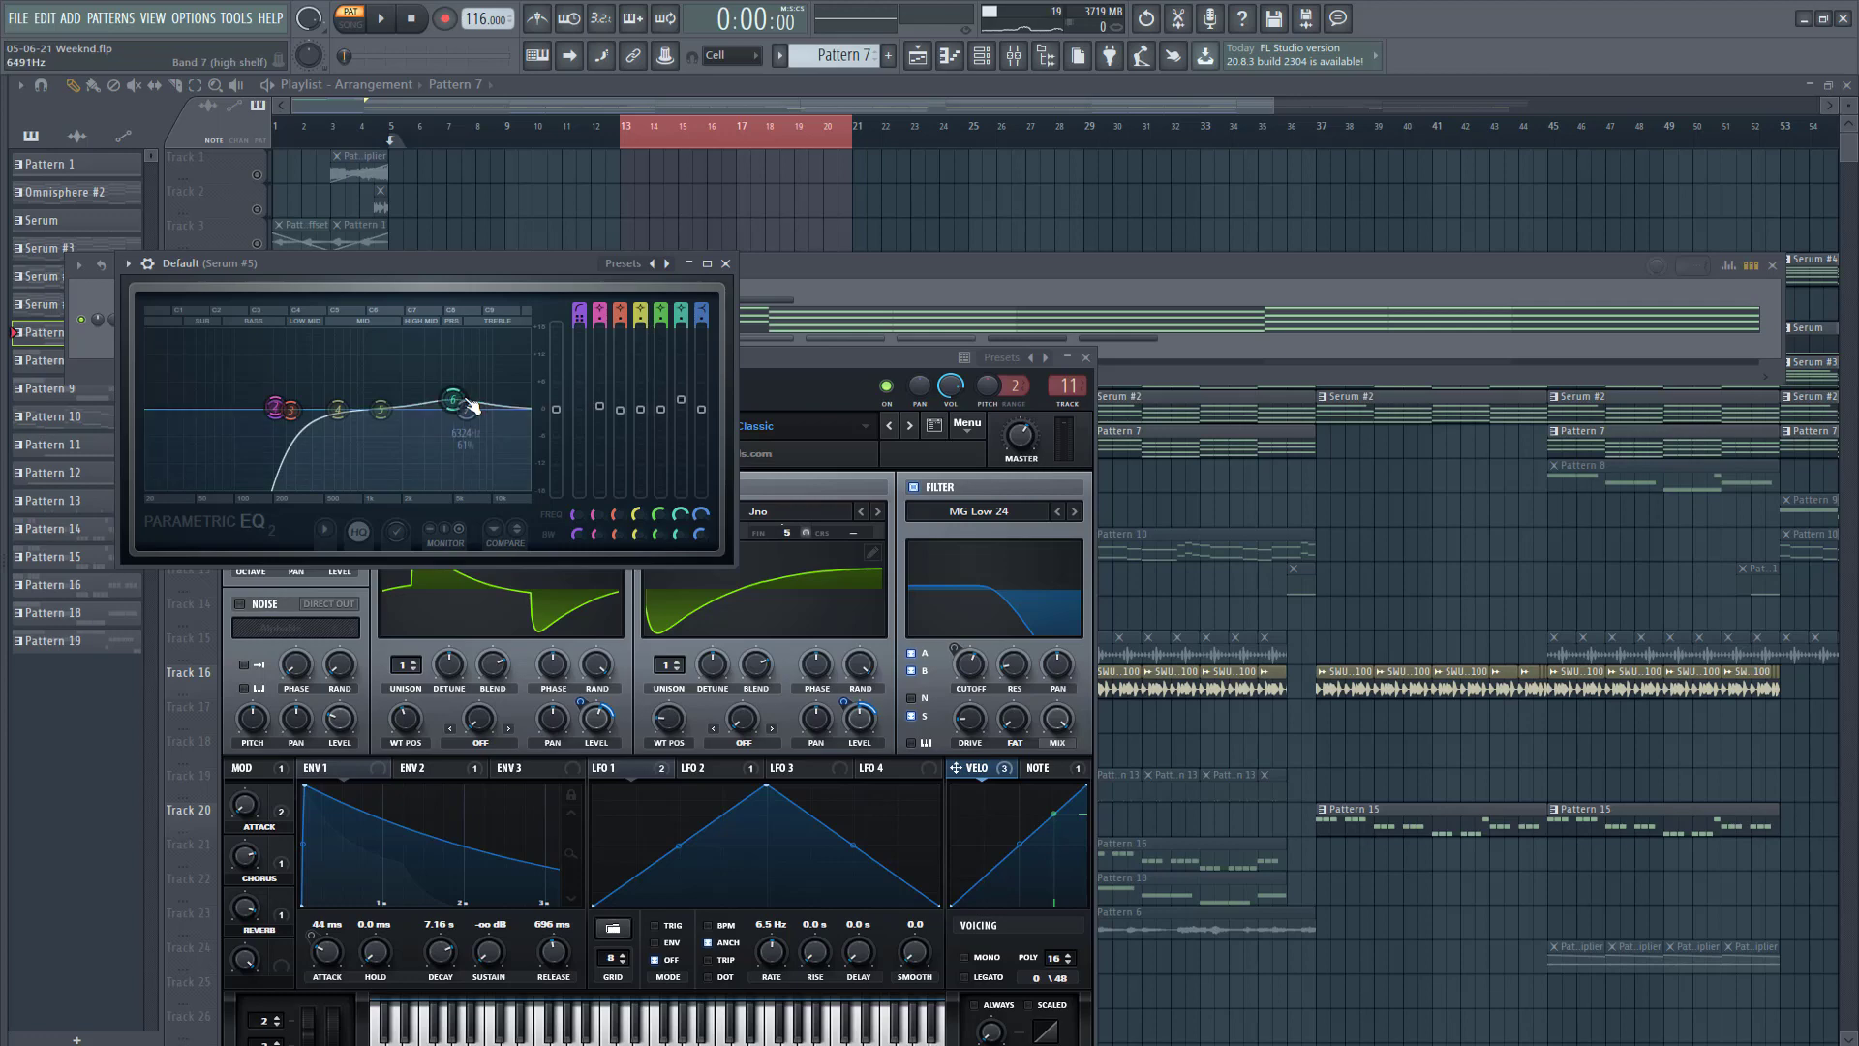
Step: Examine the PanCake2 pan curve on Serum #5's mixer track again and close the open windows
left_click(1016, 56)
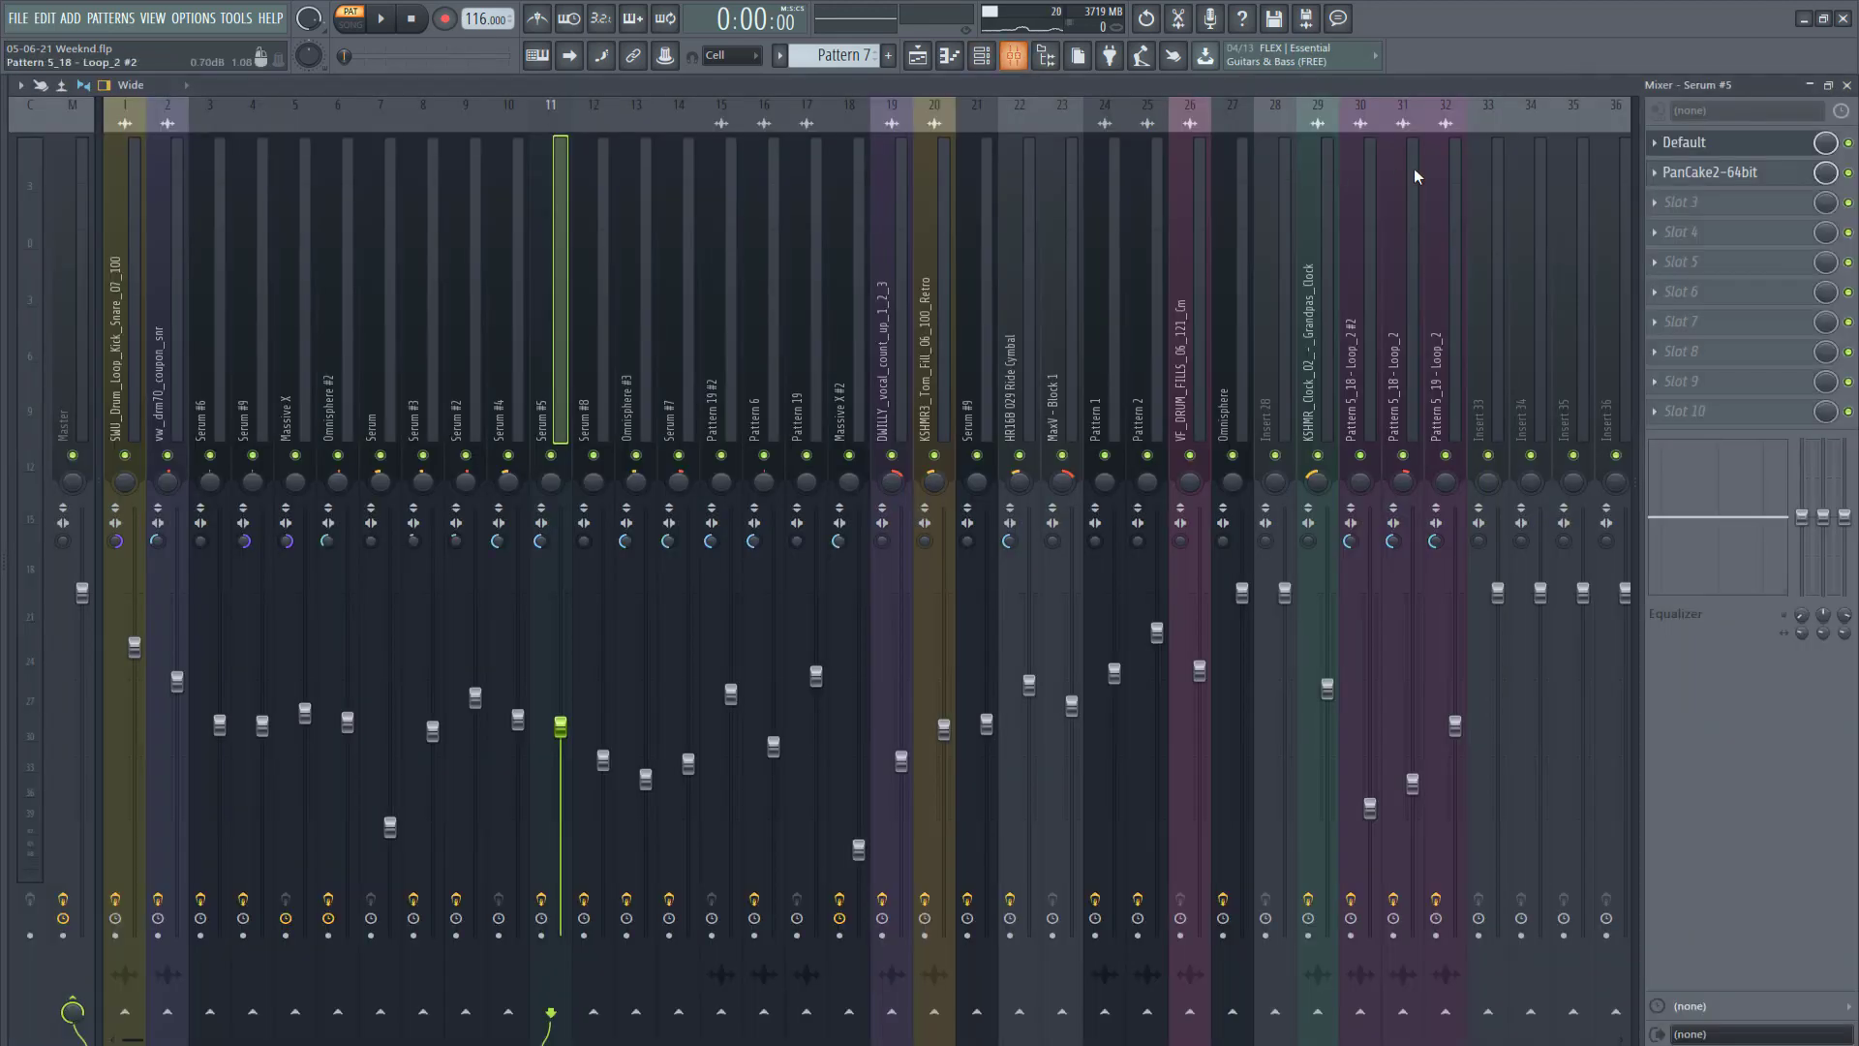
left_click(1711, 173)
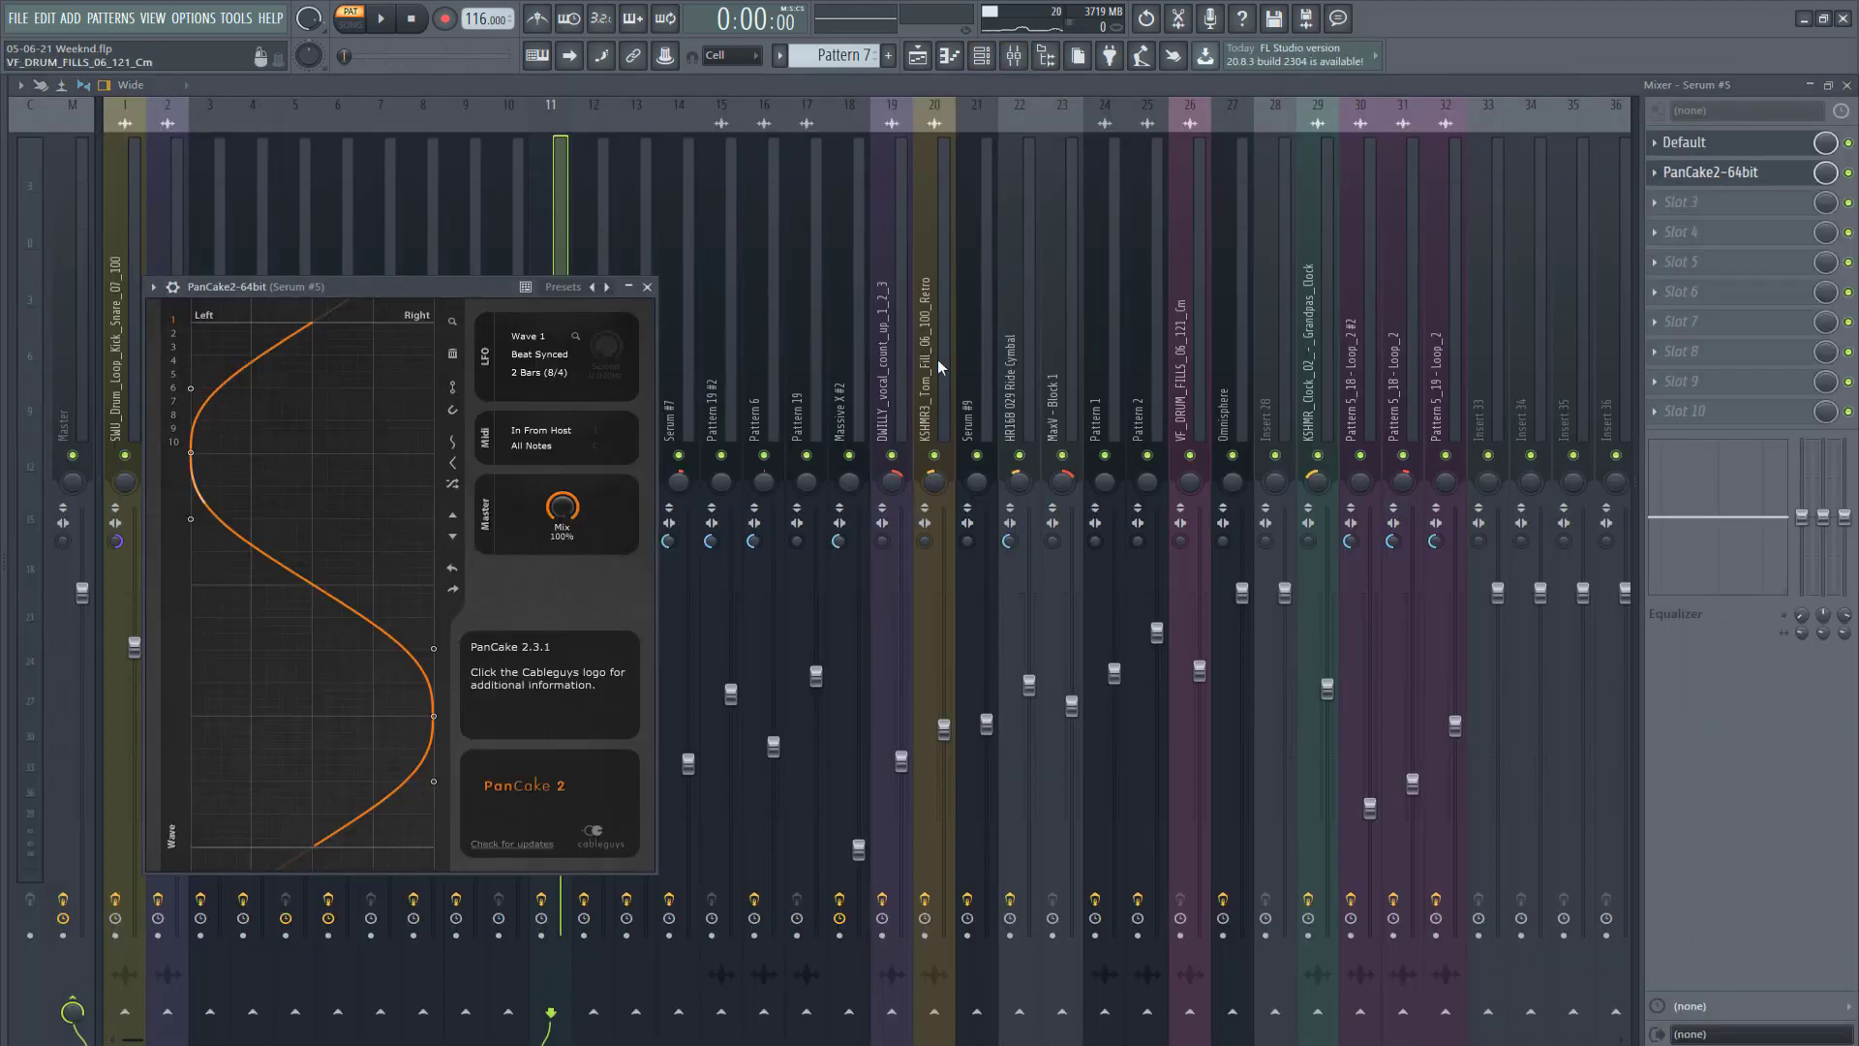
left_click(646, 287)
left_click(1847, 85)
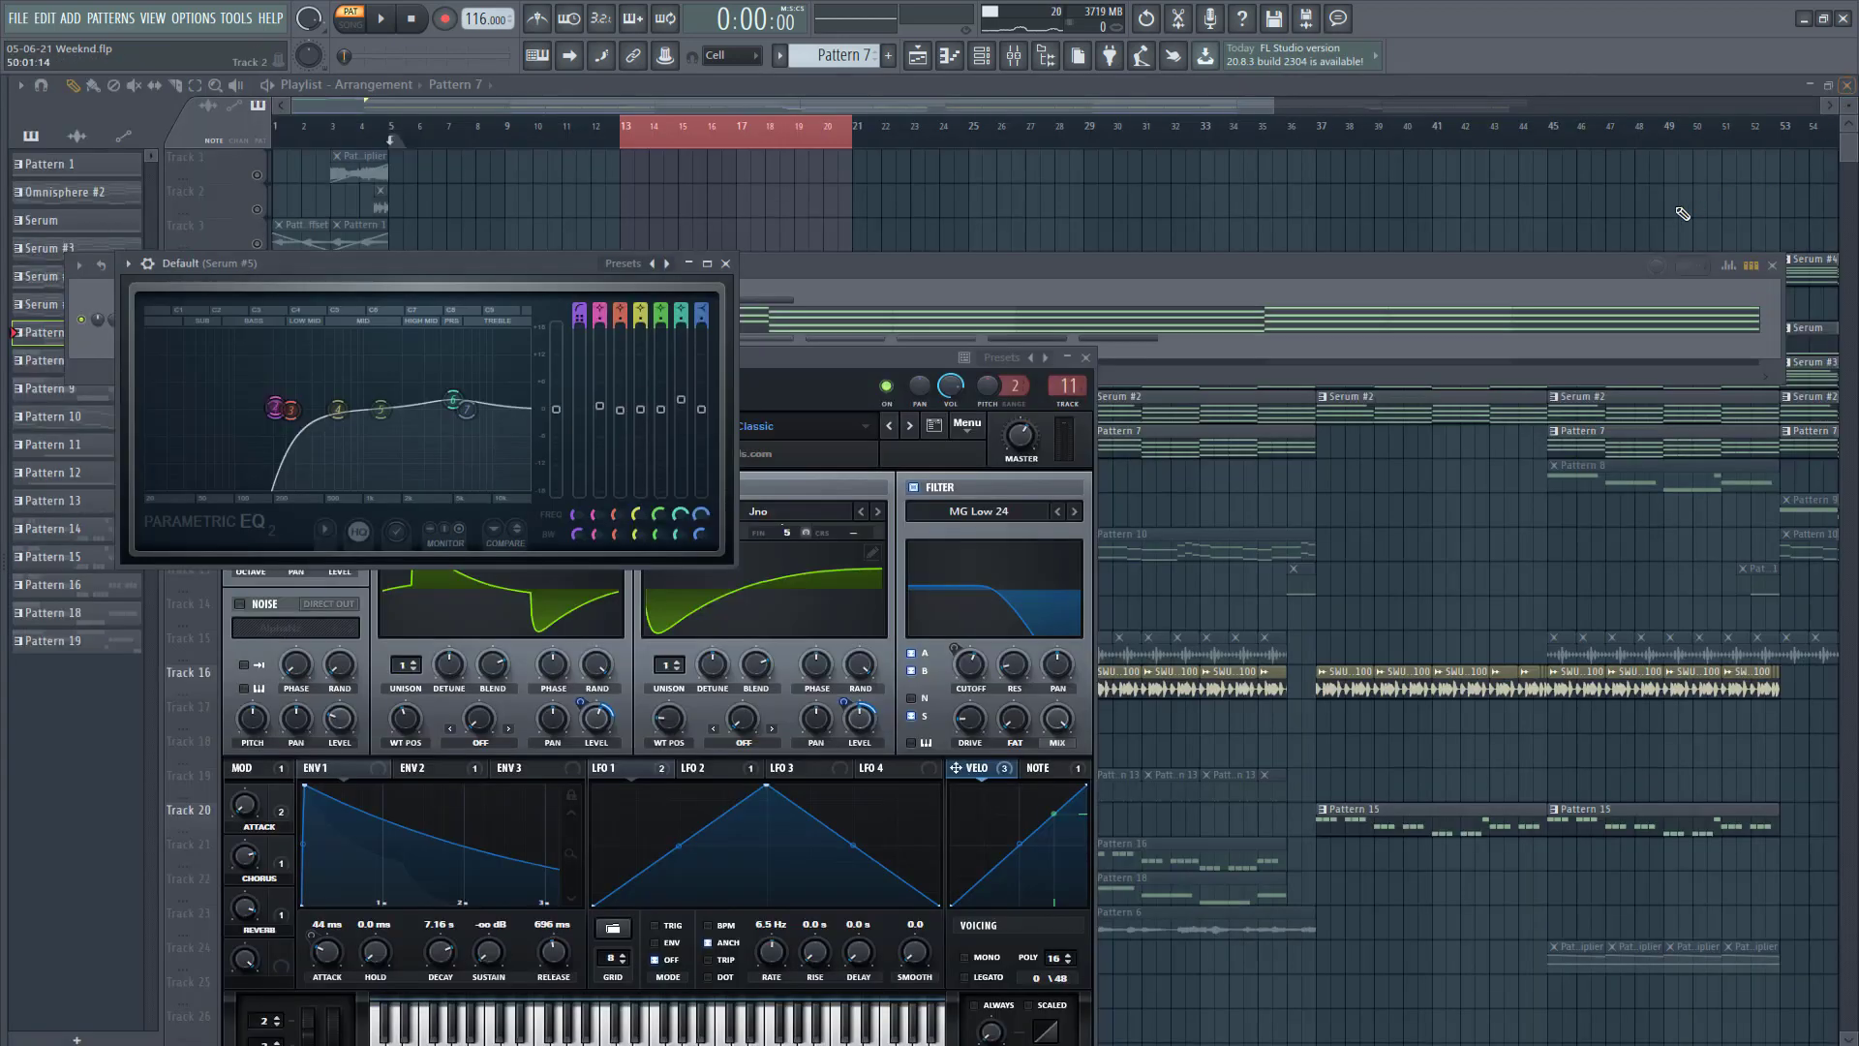
right_click(1297, 226)
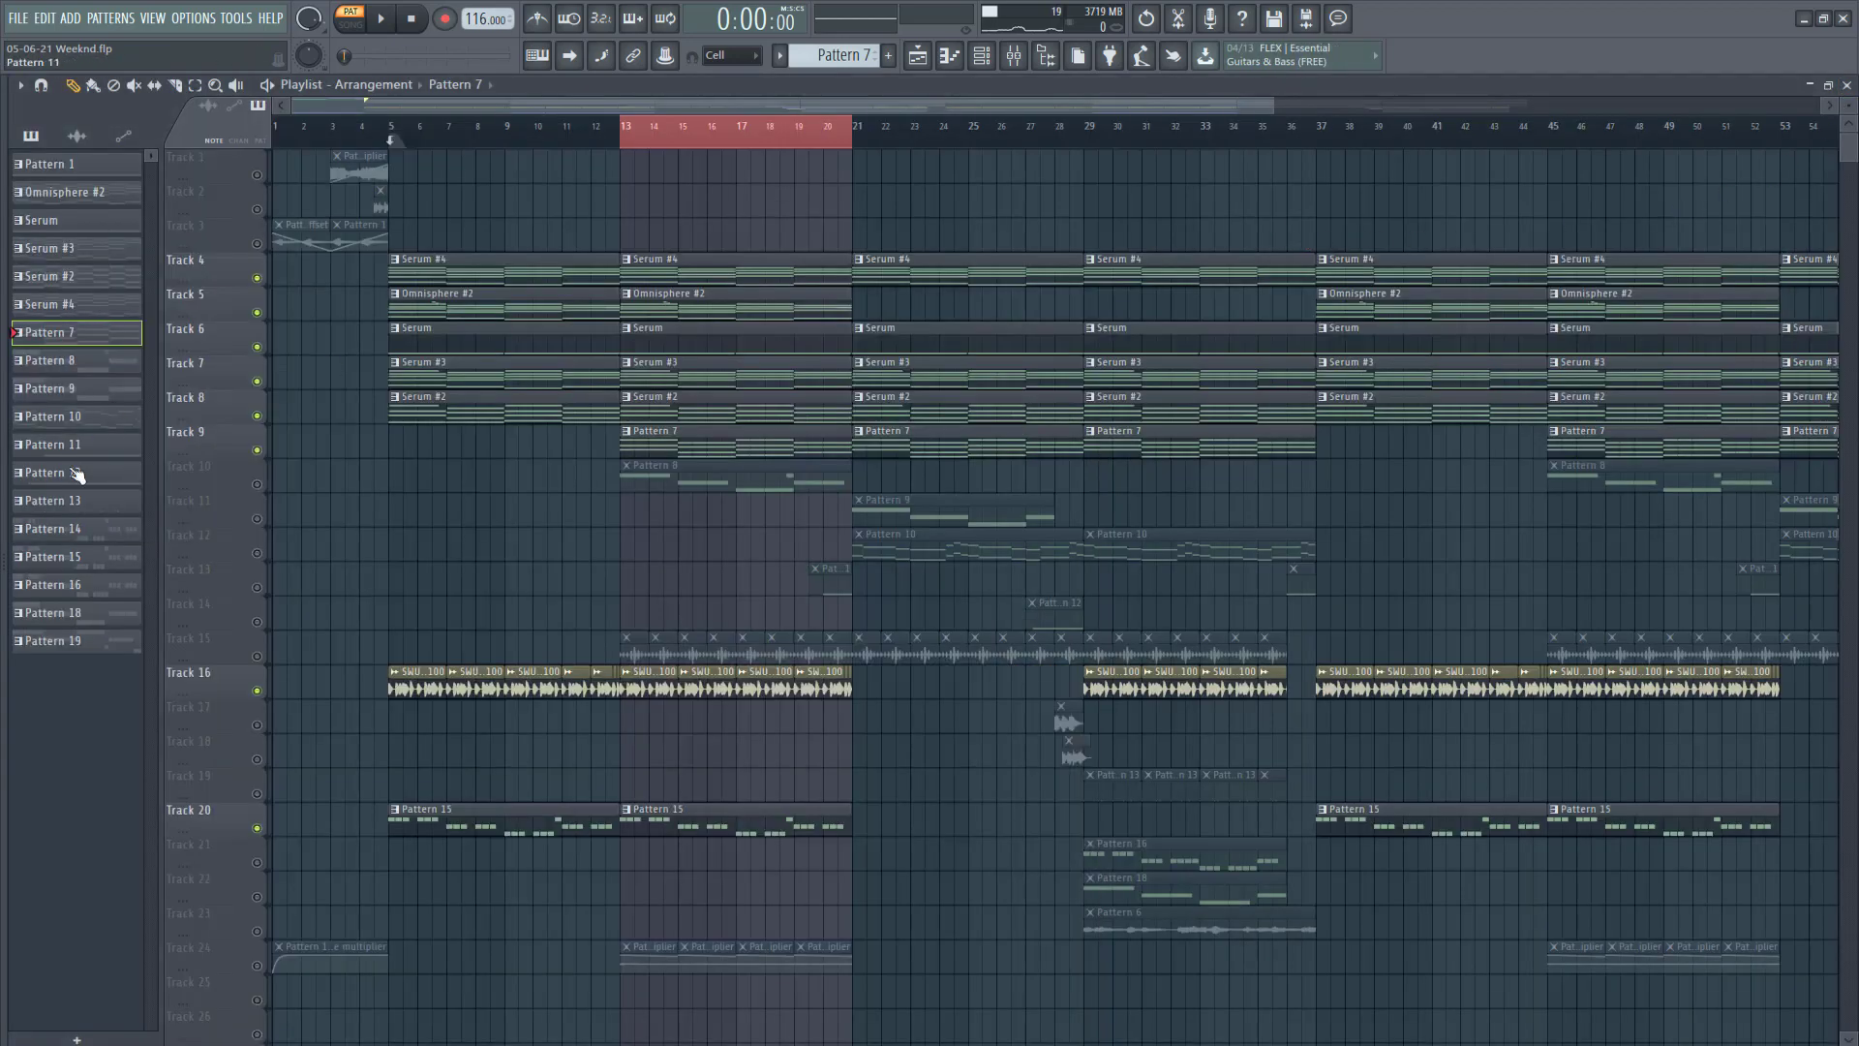
Step: Unmute Track 10 and view Pattern 8's Serum #6 notes and its BA Analog Bass 3 preset
left_click(259, 485)
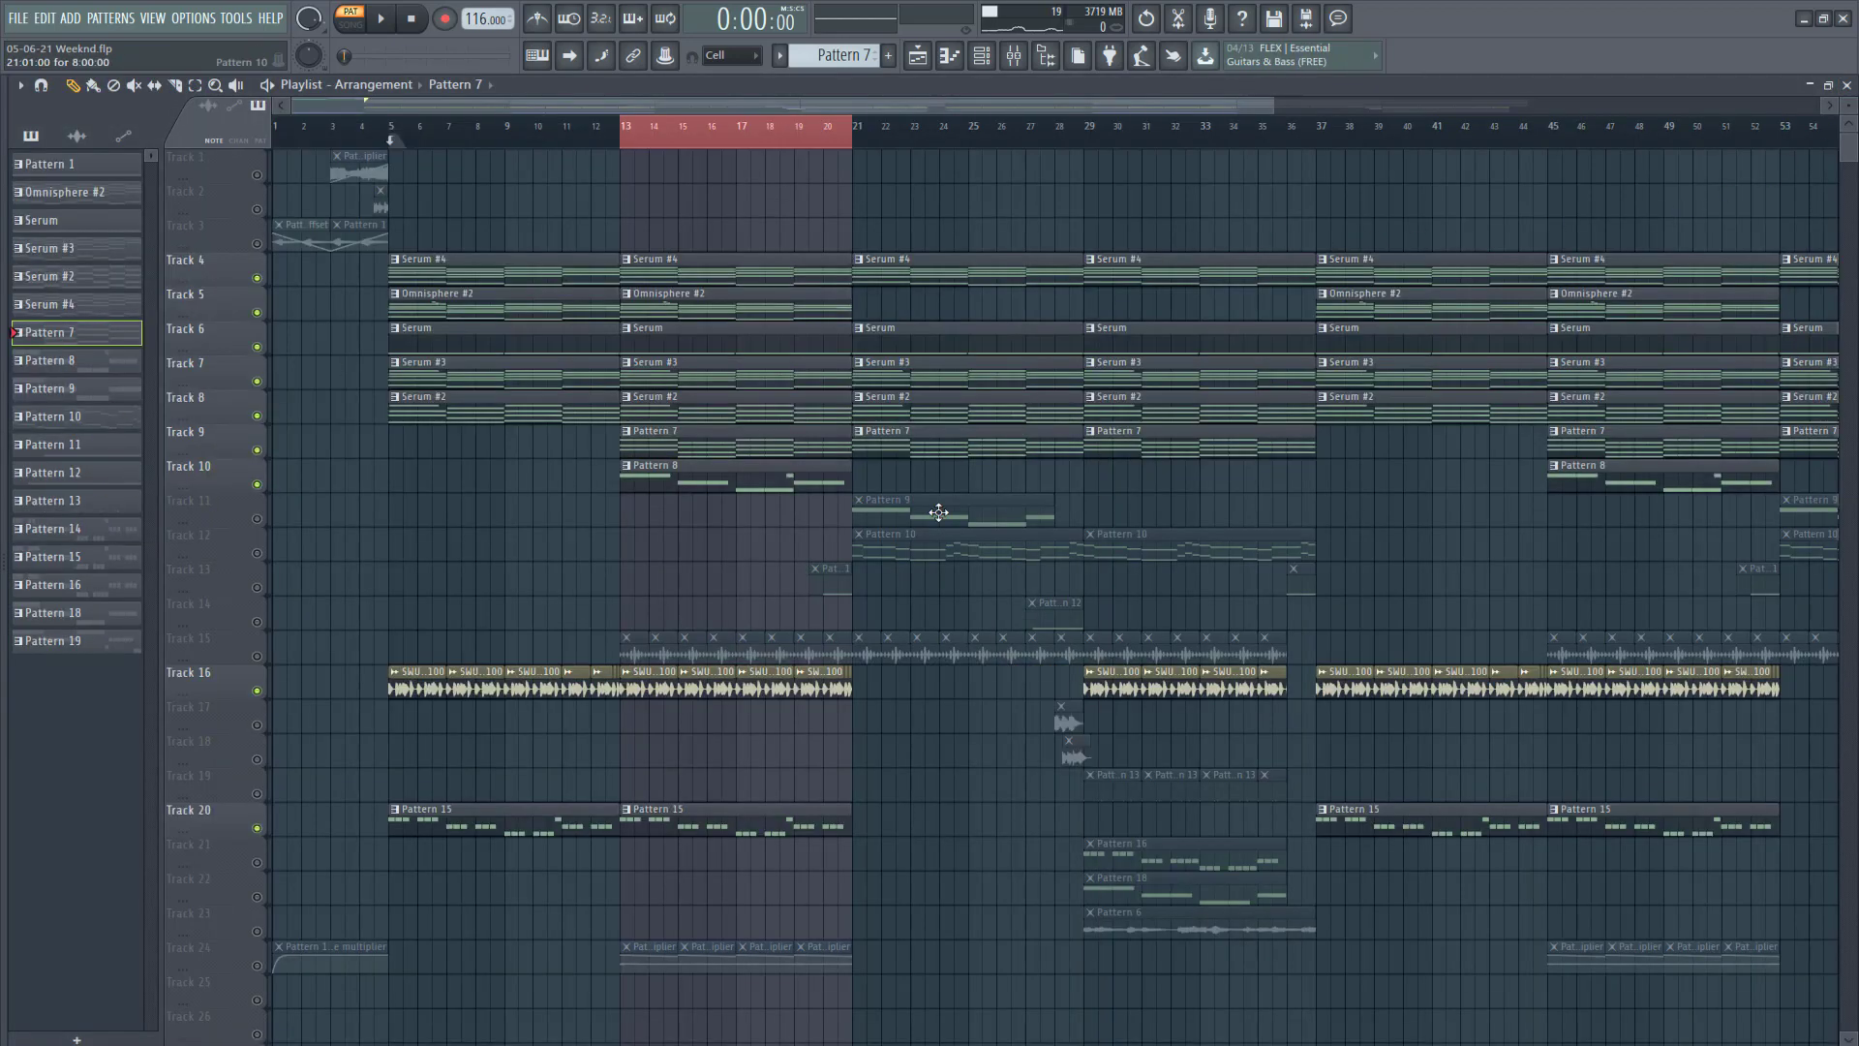
double_click(702, 476)
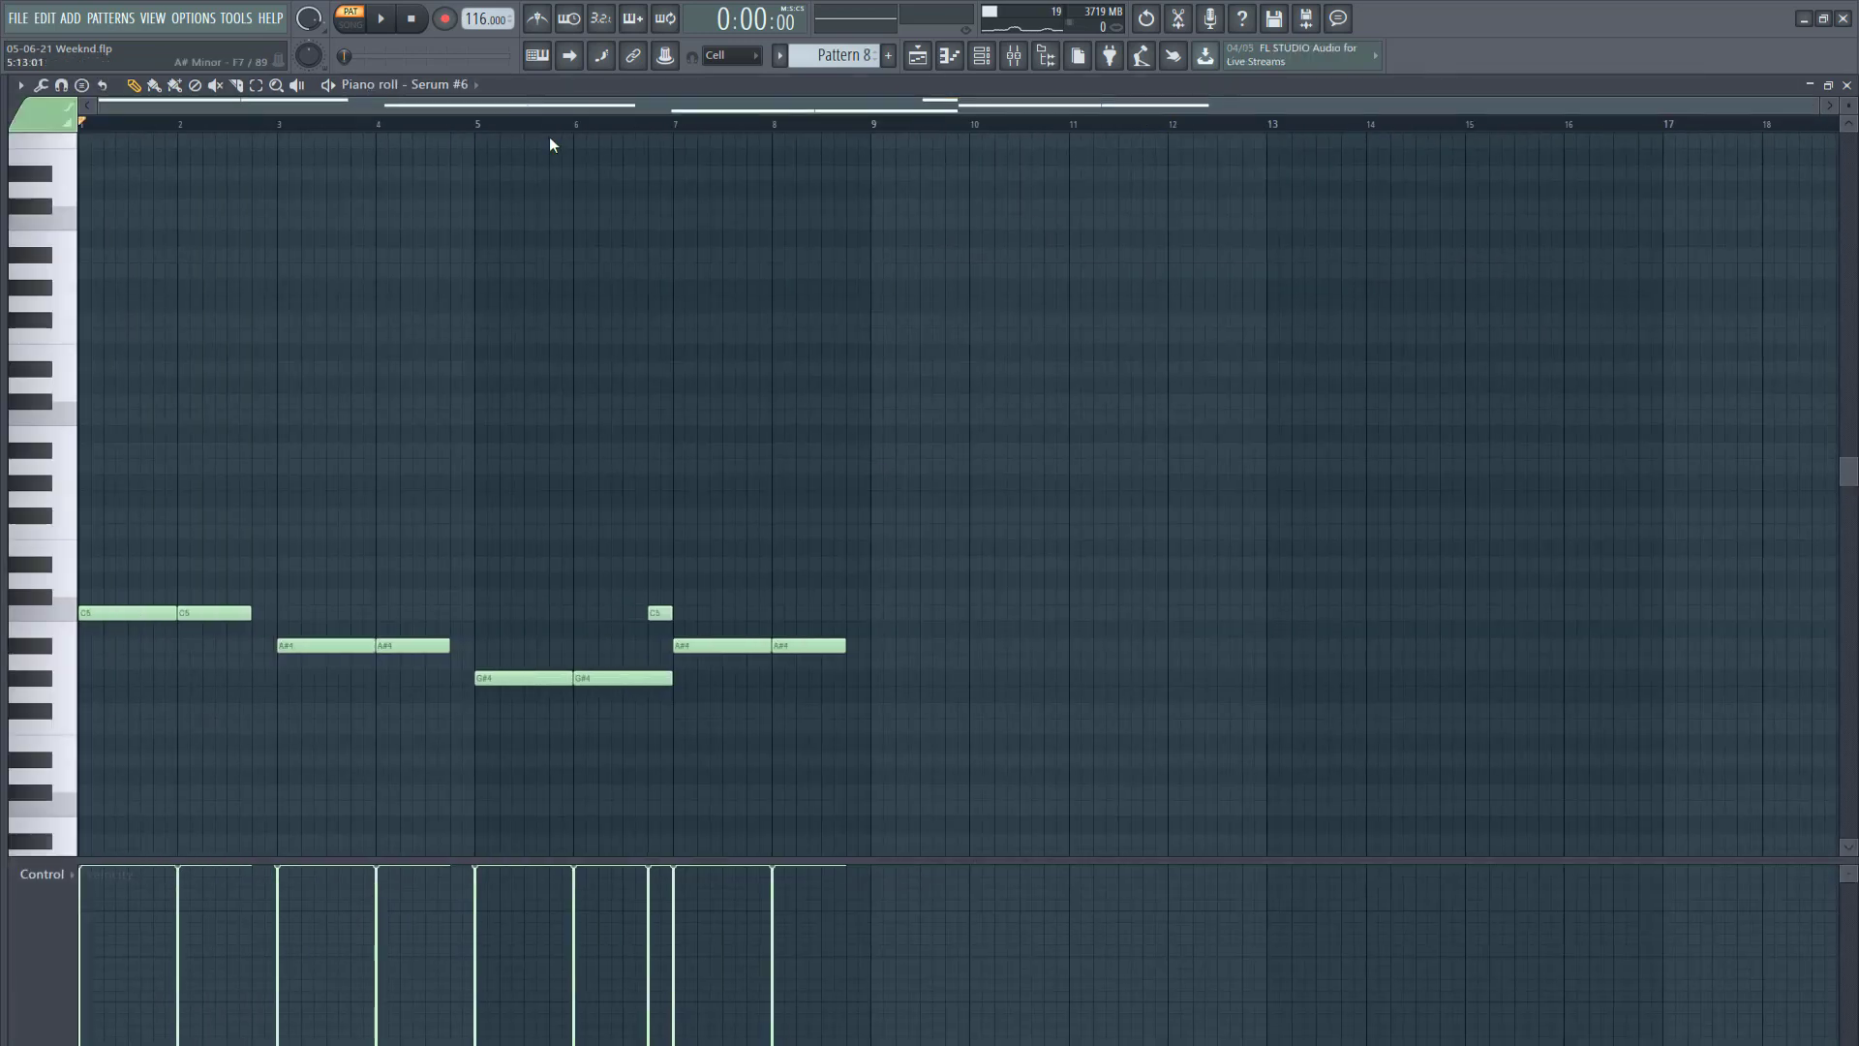
left_click(1846, 85)
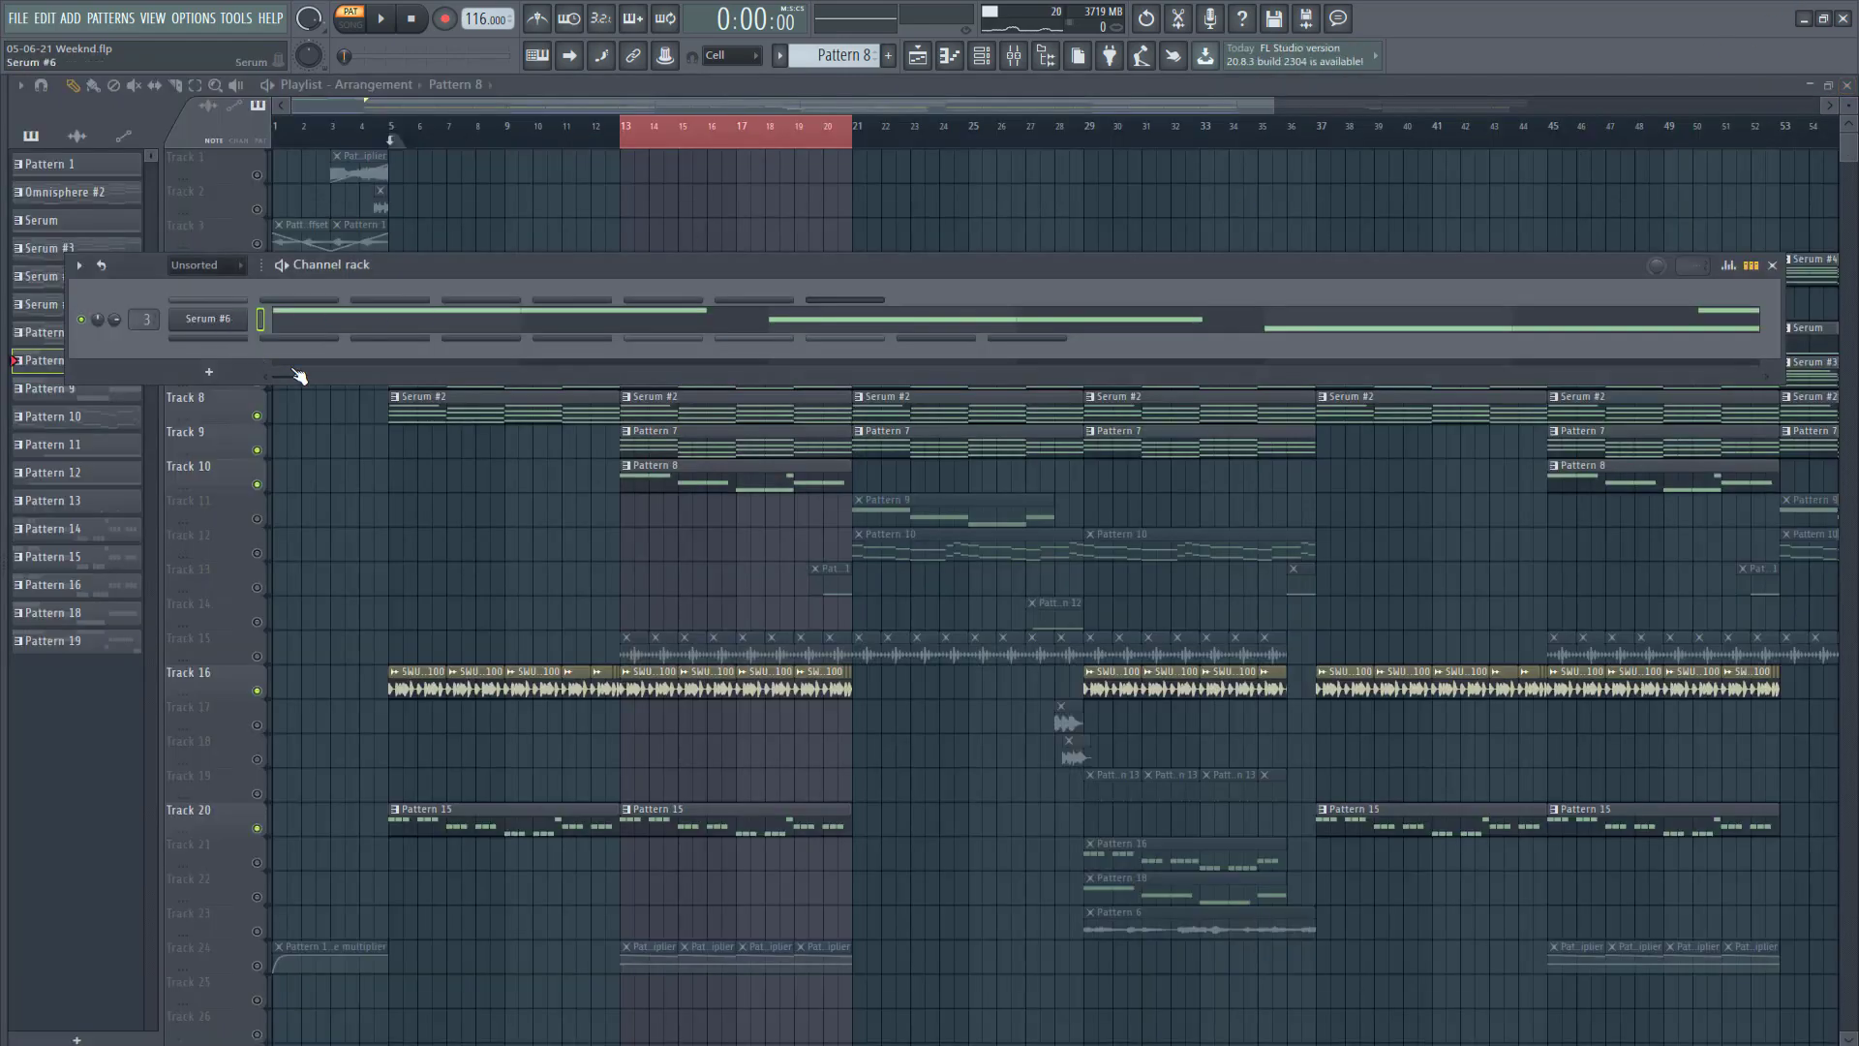
left_click(208, 320)
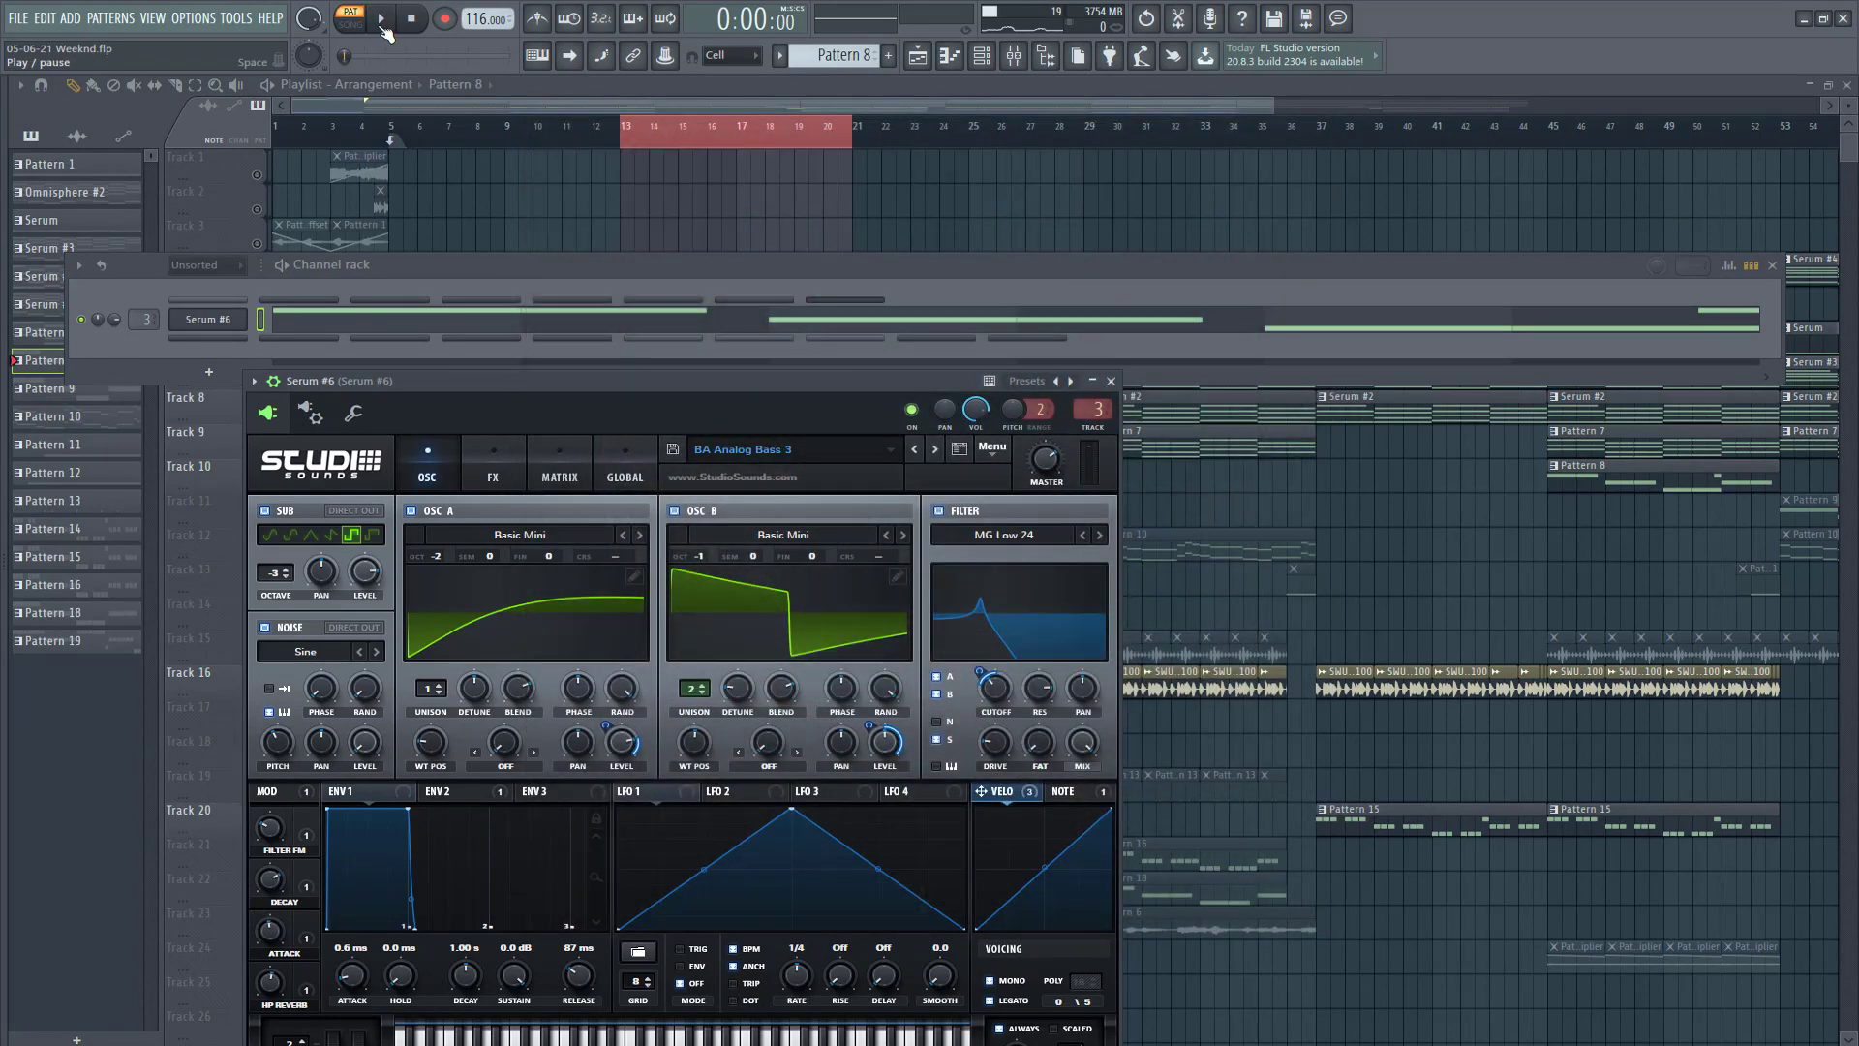
Step: Play Serum #6's Pattern 8 bass line on its own and follow its notes in the piano roll
left_click(383, 27)
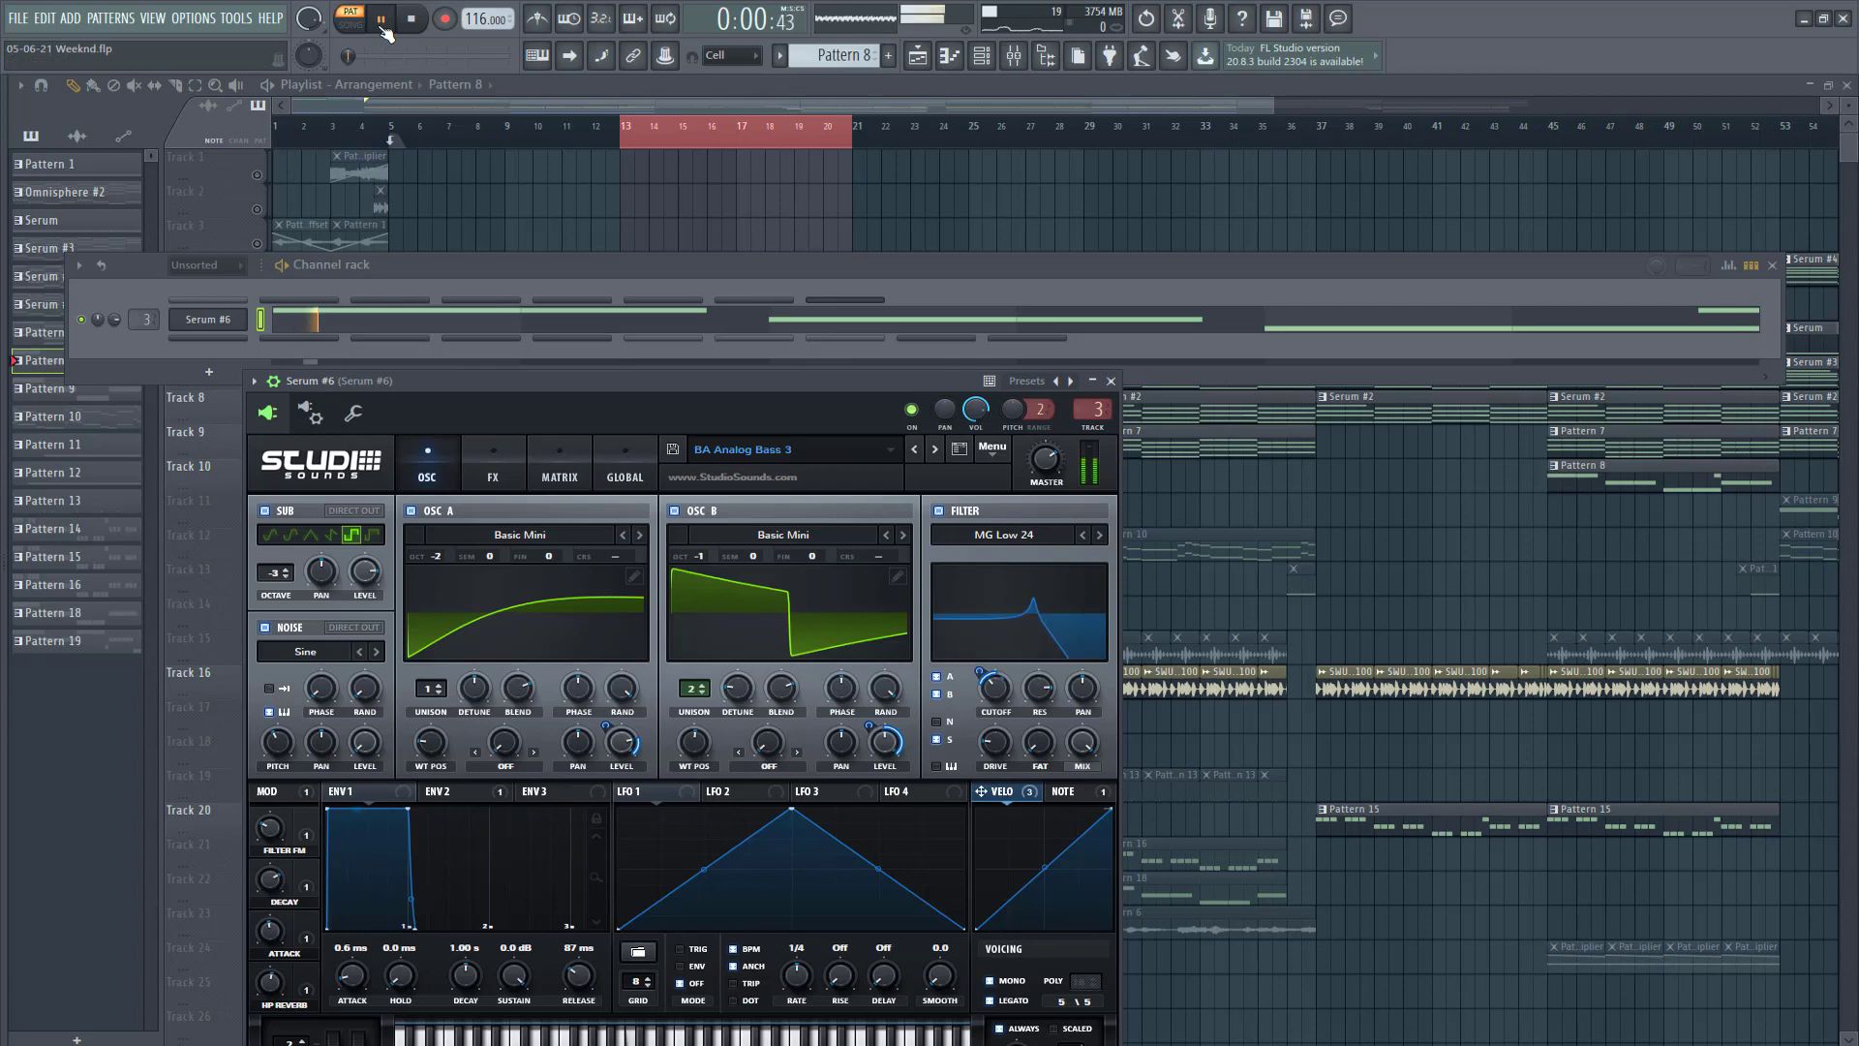
left_click(585, 318)
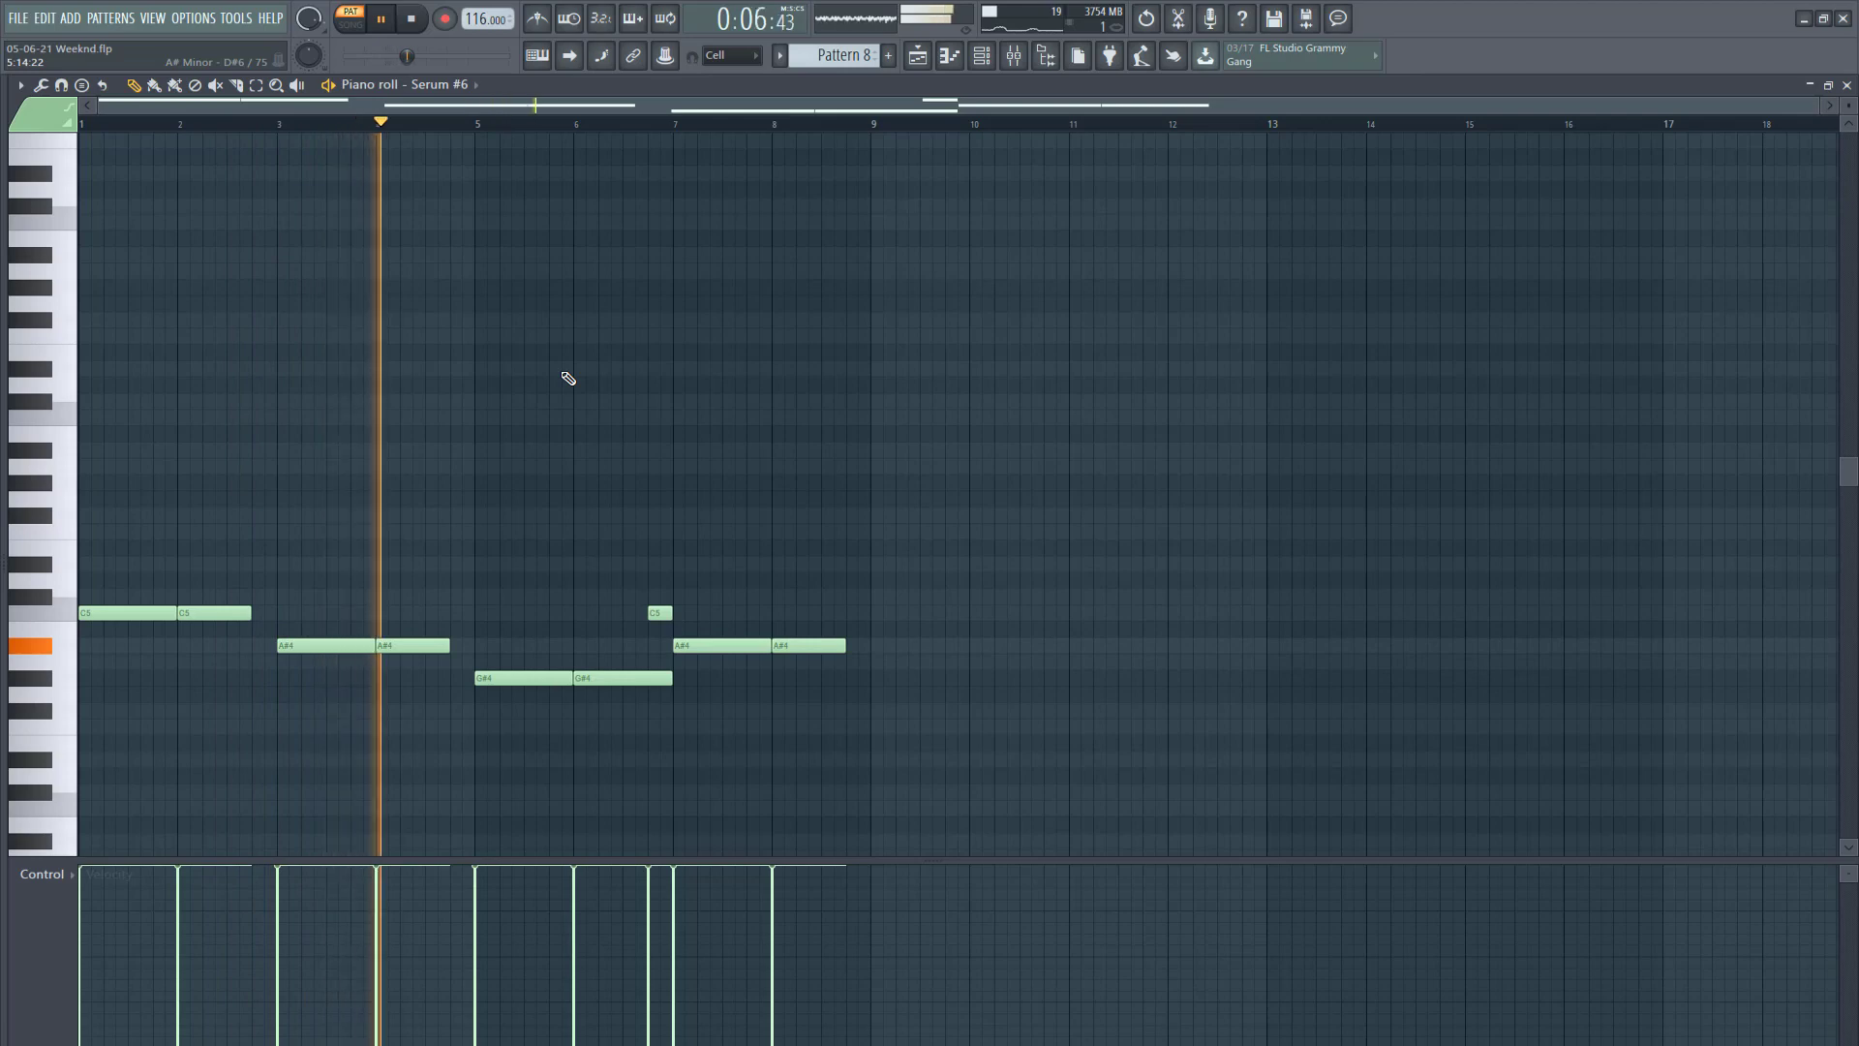
left_click(1847, 85)
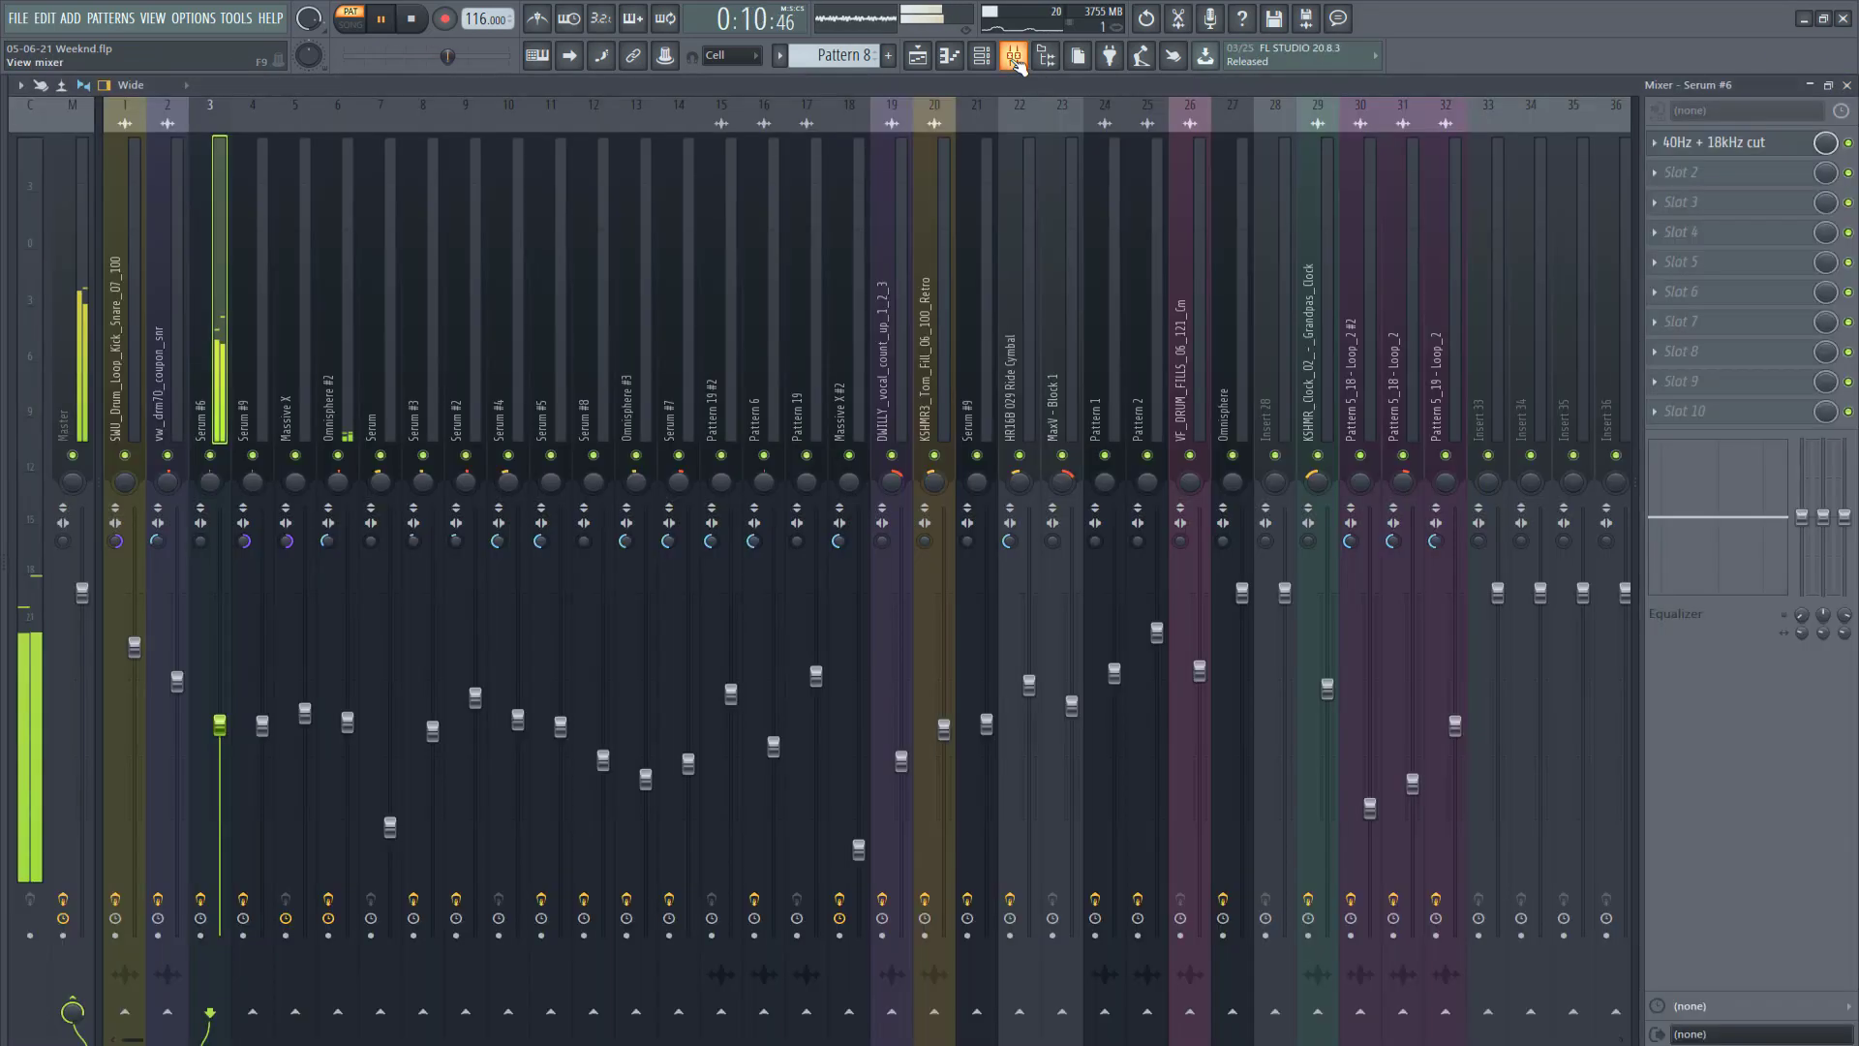
Step: View Serum #6's 40Hz + 18kHz cut EQ on its mixer track, stop playback and close the plugin windows
left_click(1013, 55)
left_click(1743, 143)
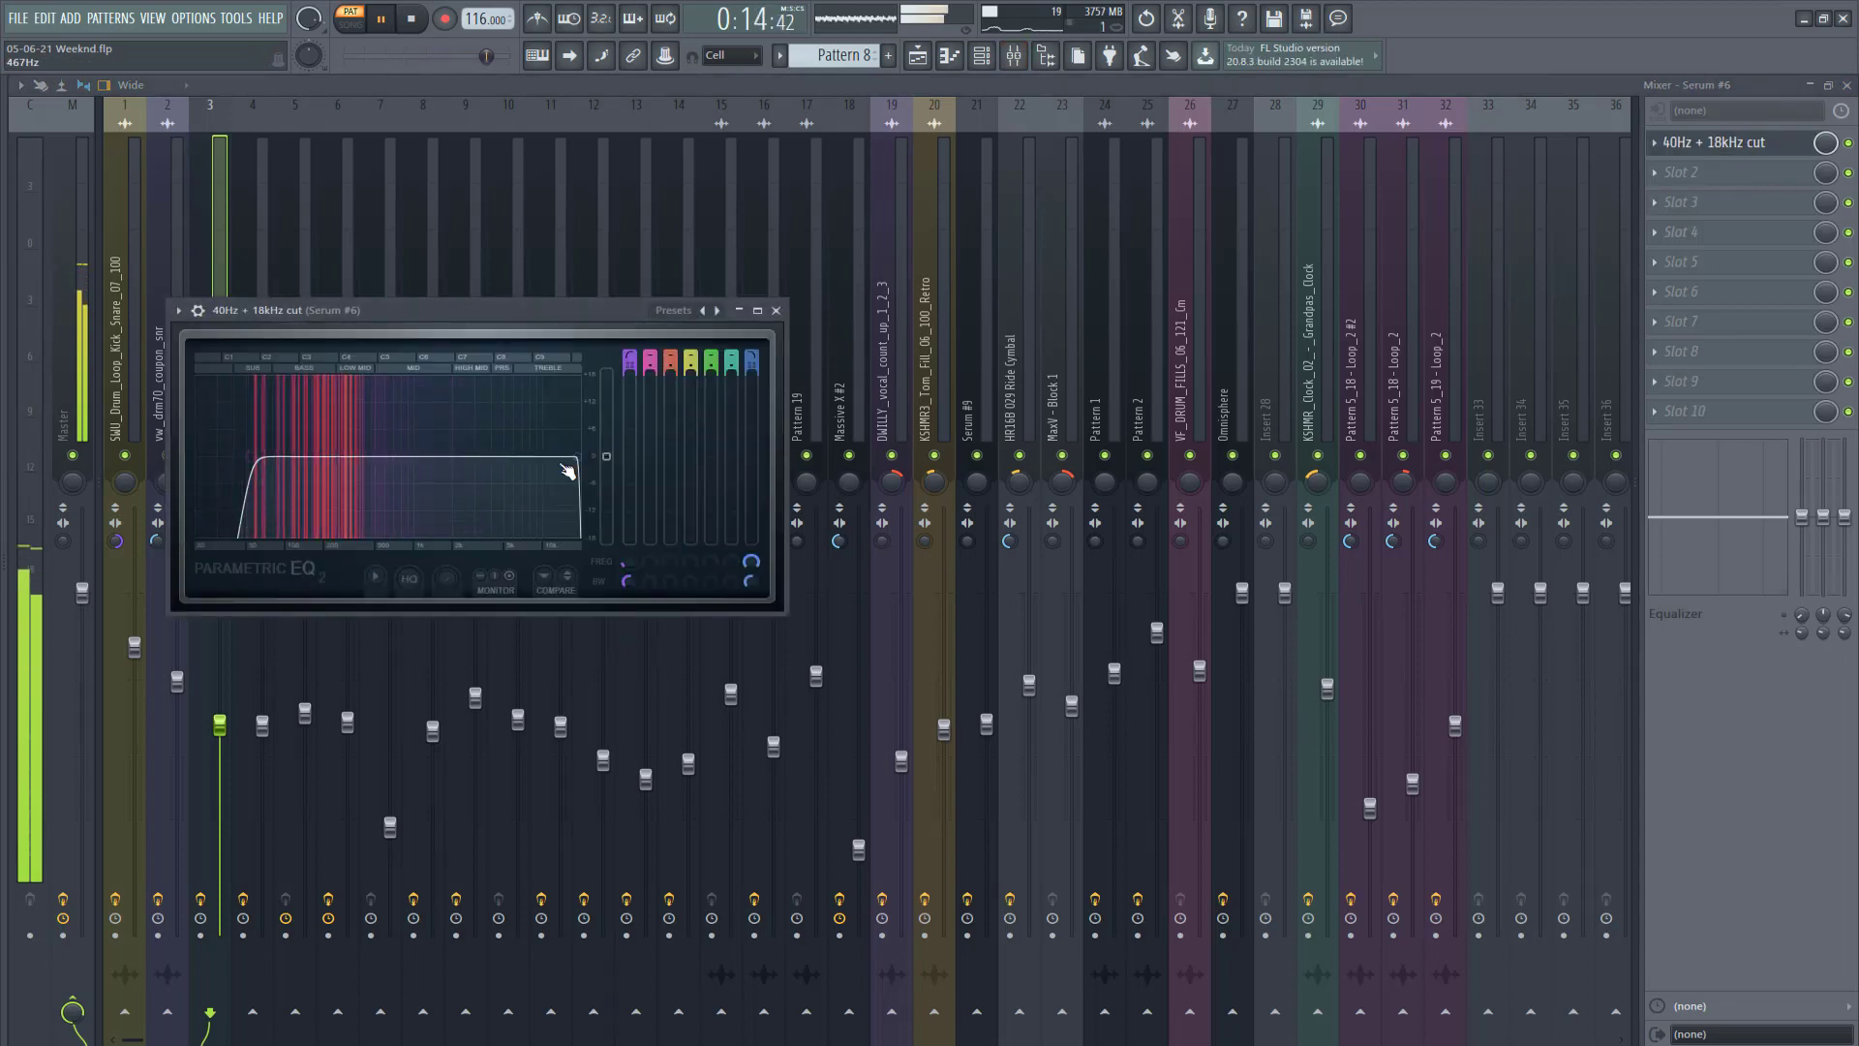
left_click(1013, 56)
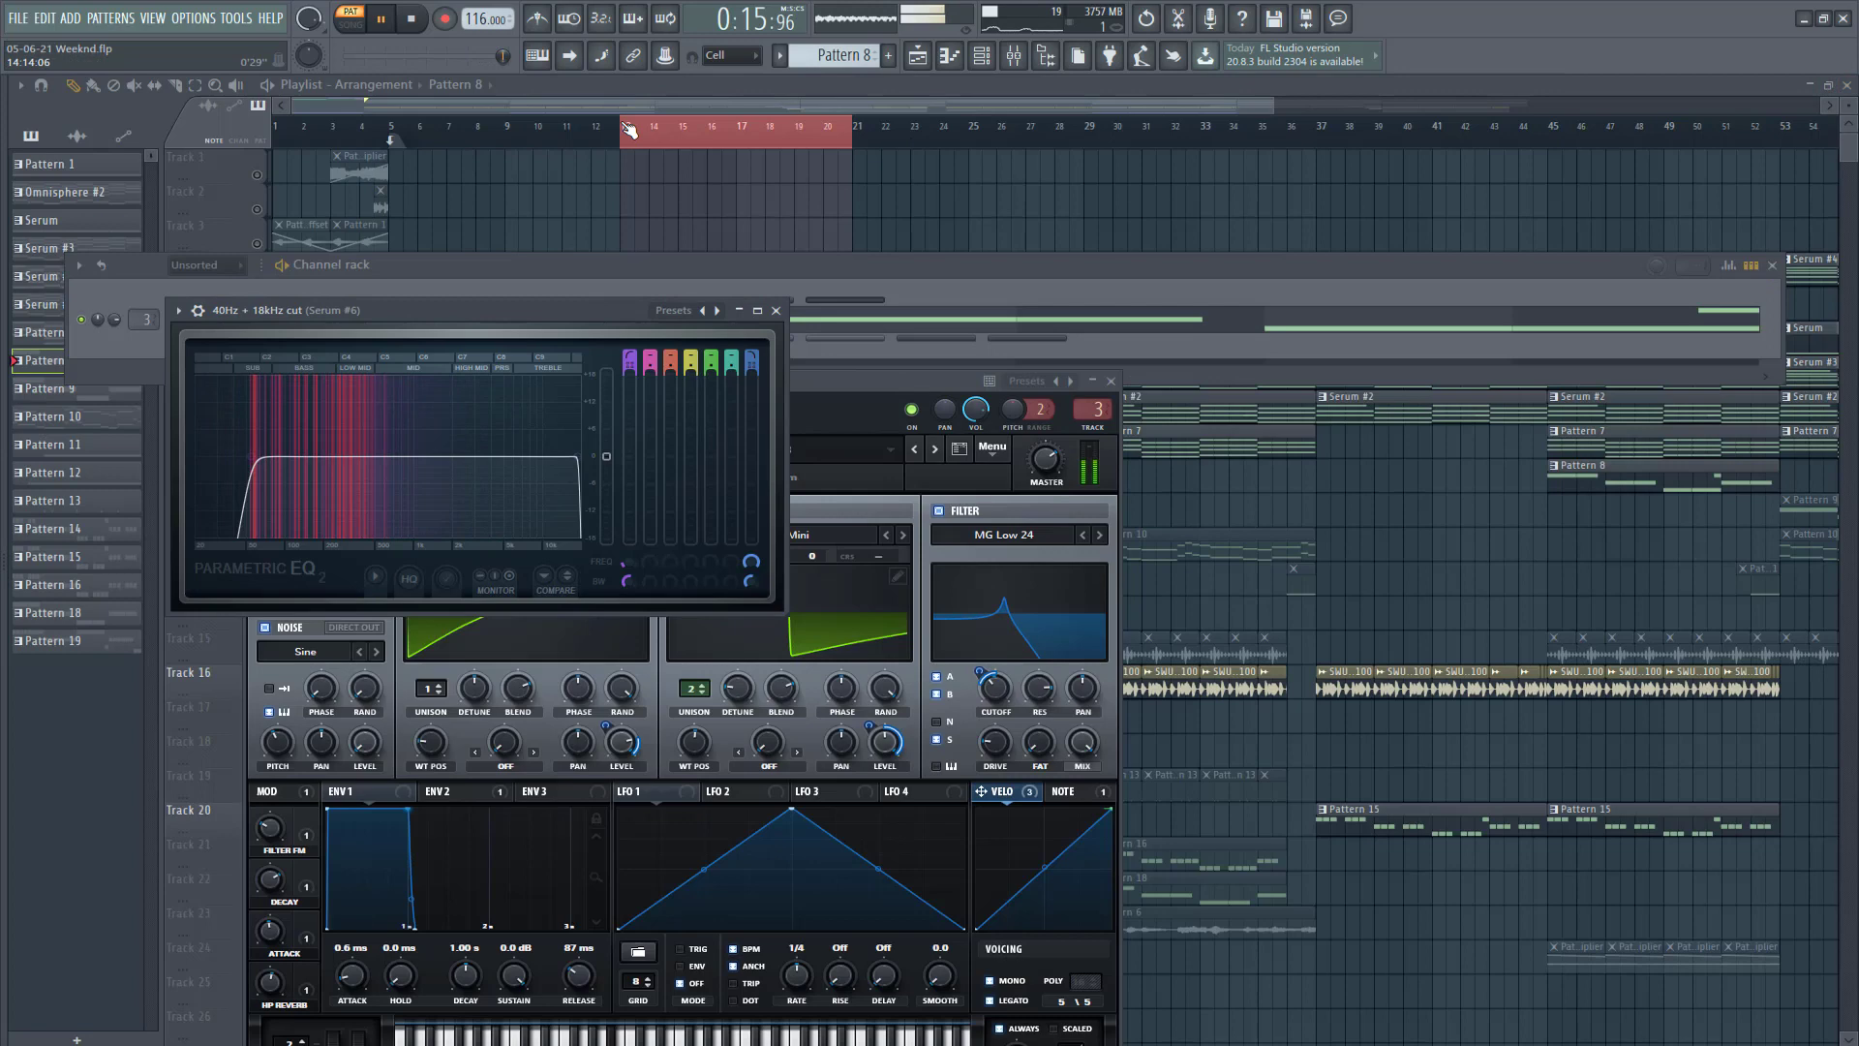
left_click(412, 21)
key("F12")
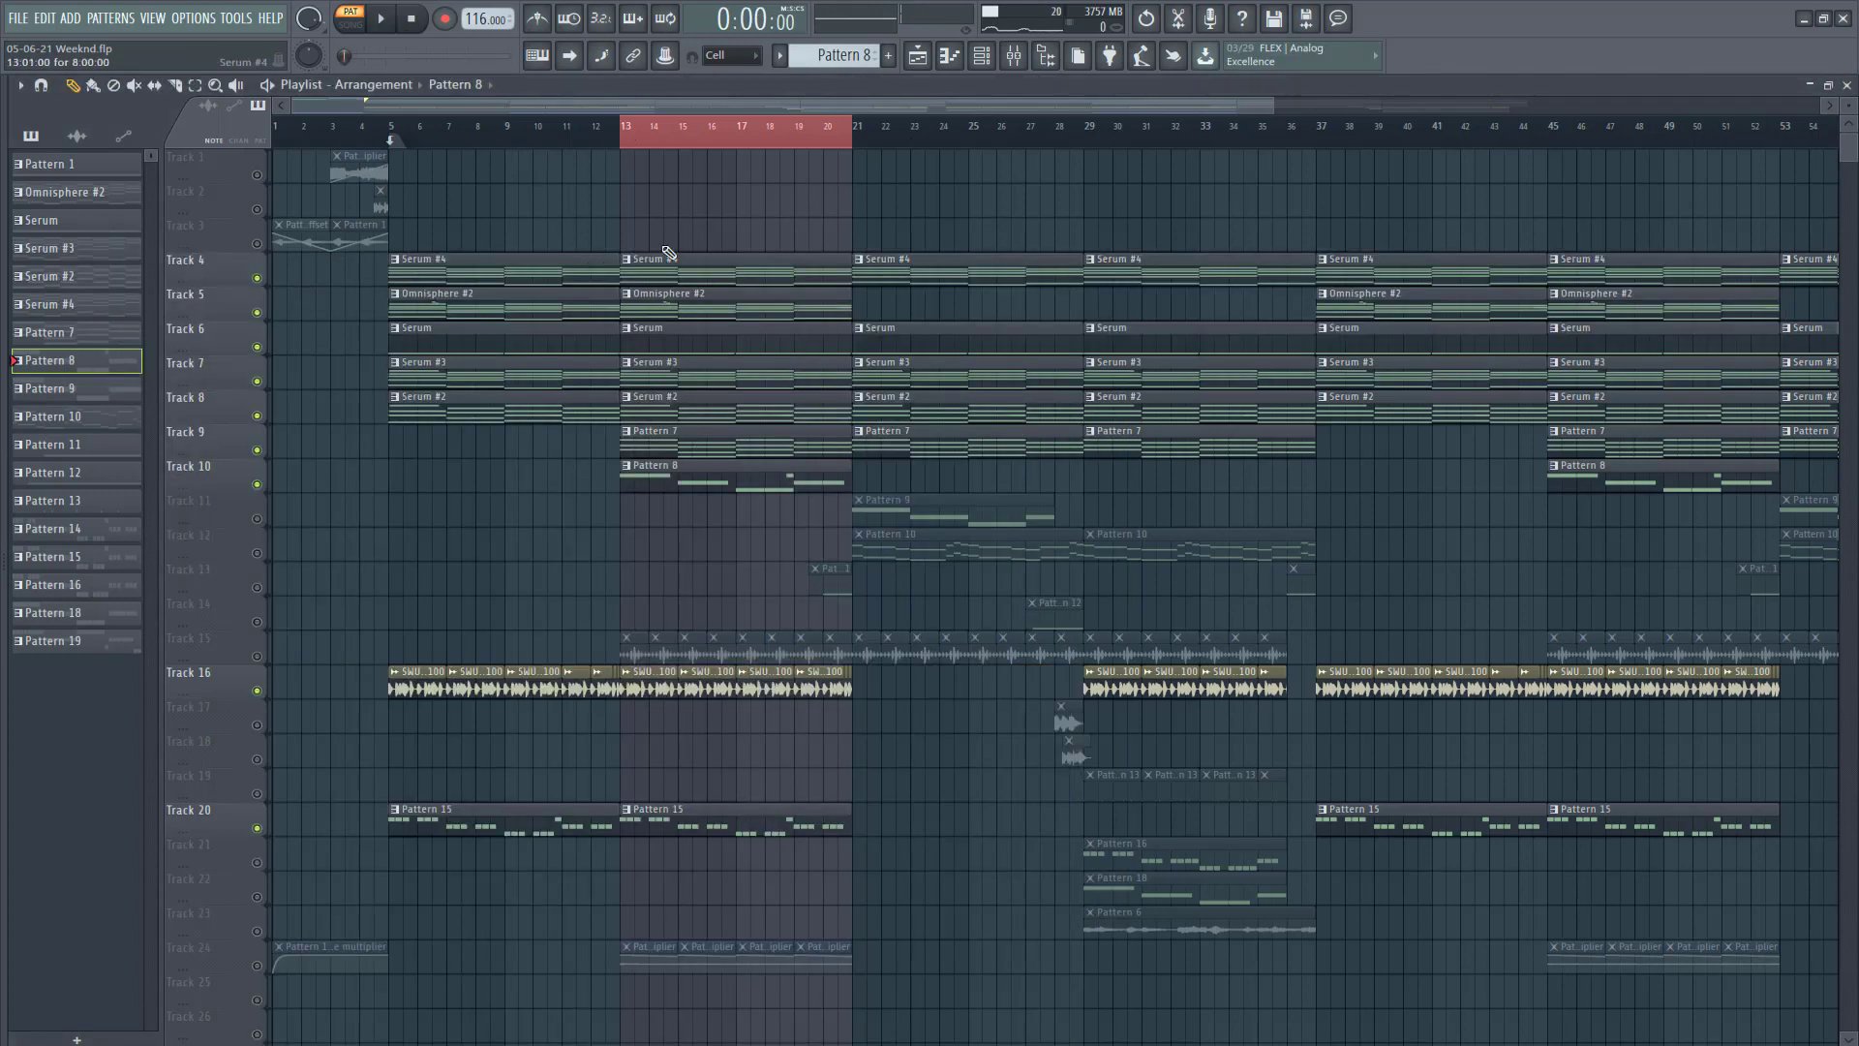
Step: Play the arrangement in song mode from about bar 10 into the bars 13–21 loop with the new layers, and stop playback
left_click_drag(604, 133, 630, 135)
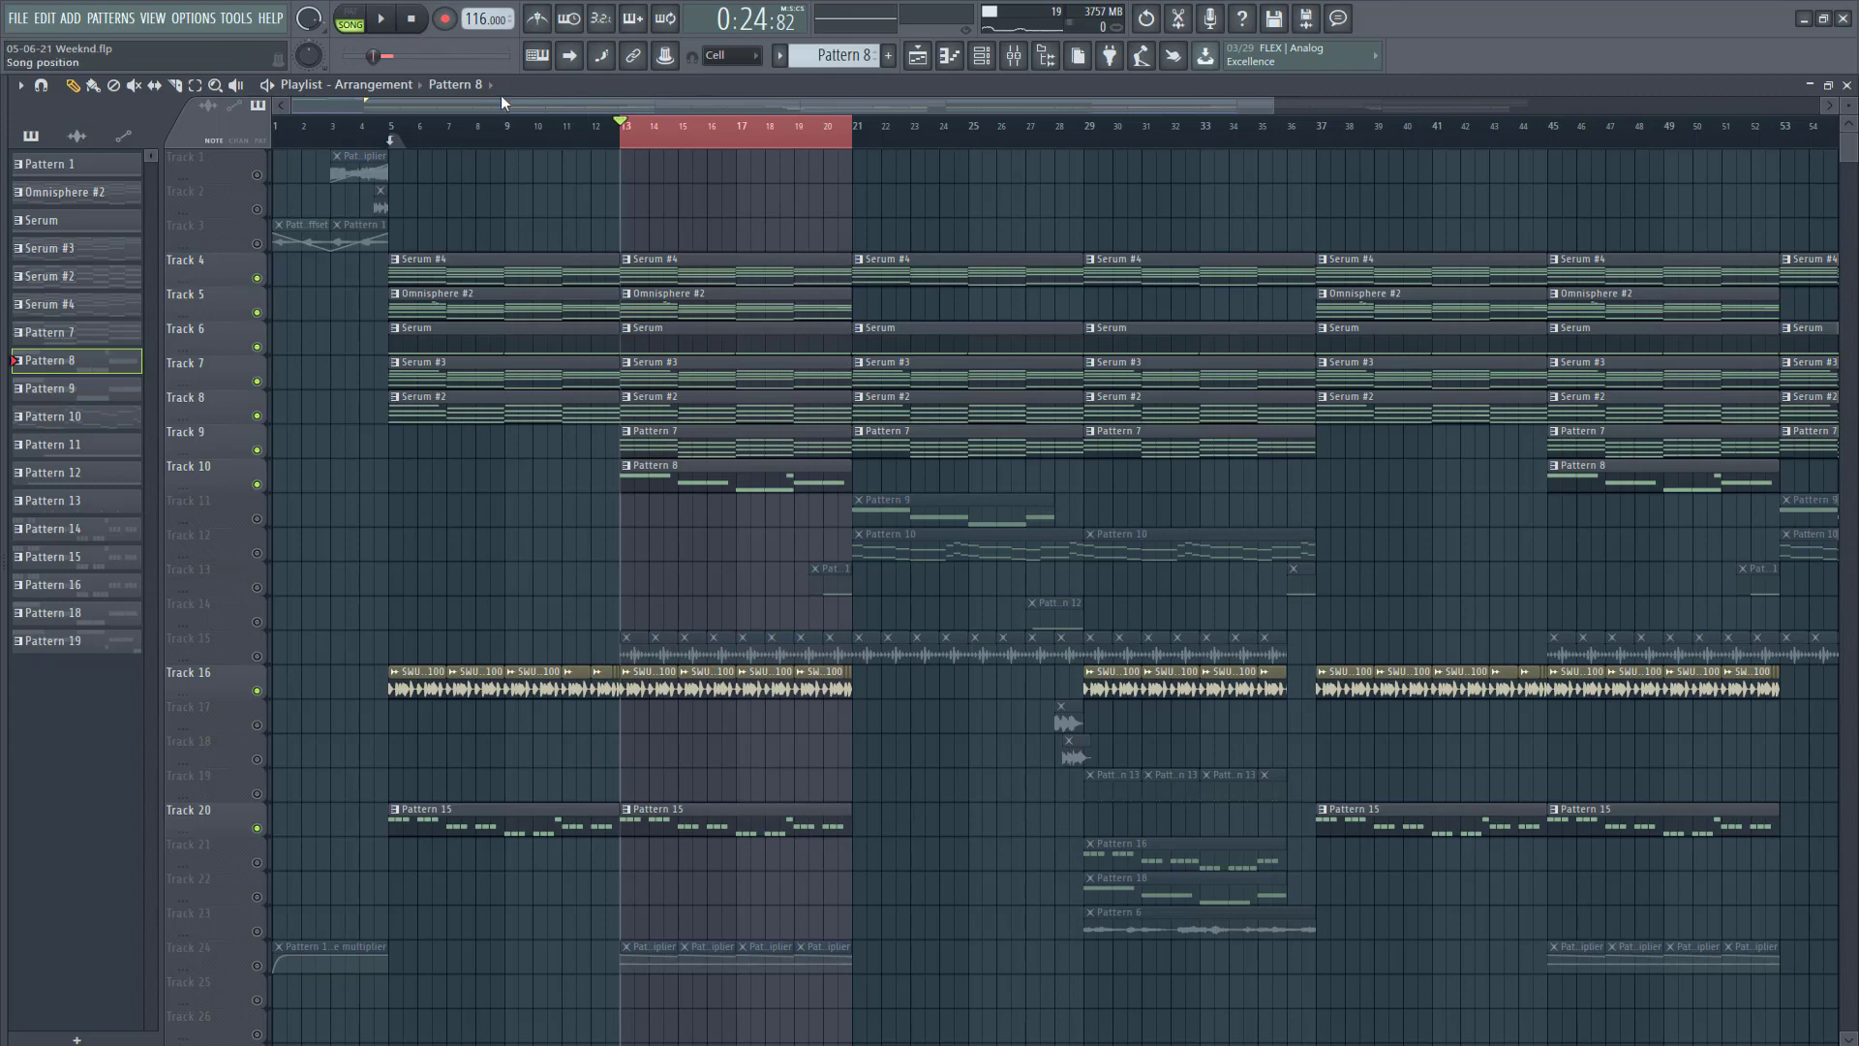
left_click_drag(569, 138, 540, 143)
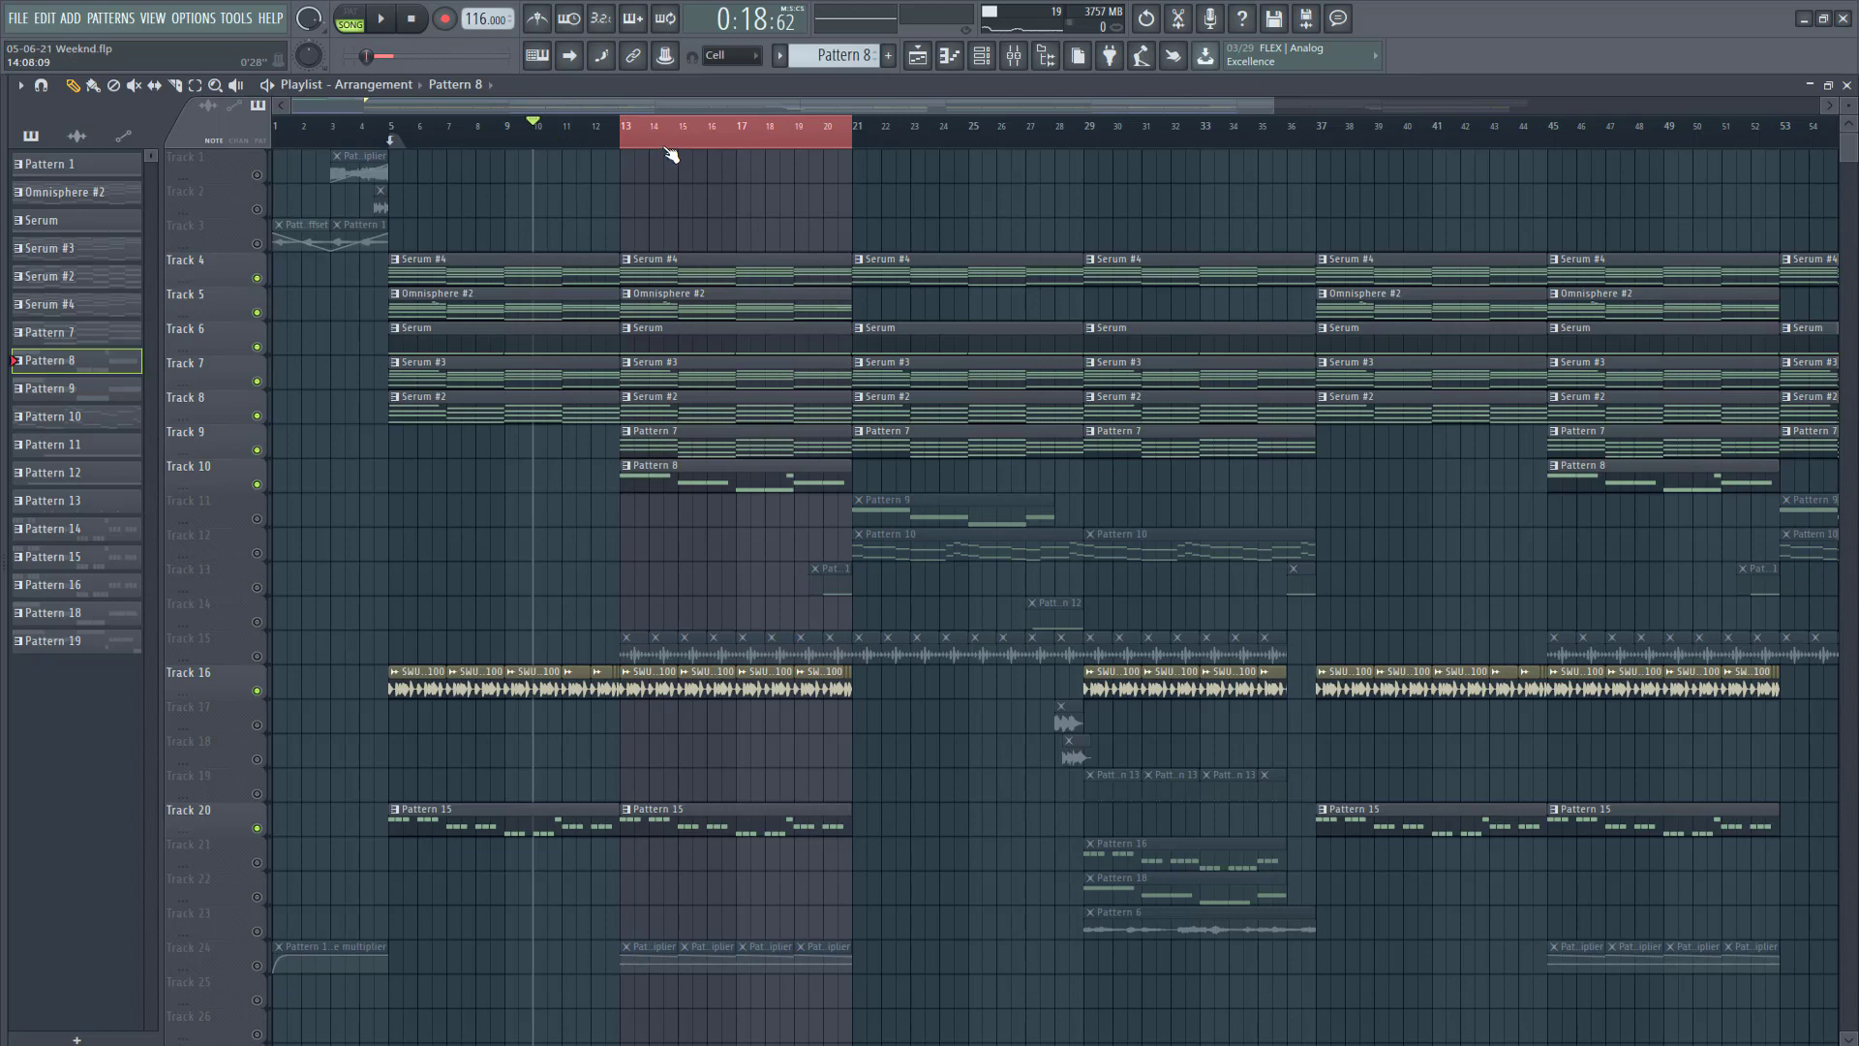
key("space")
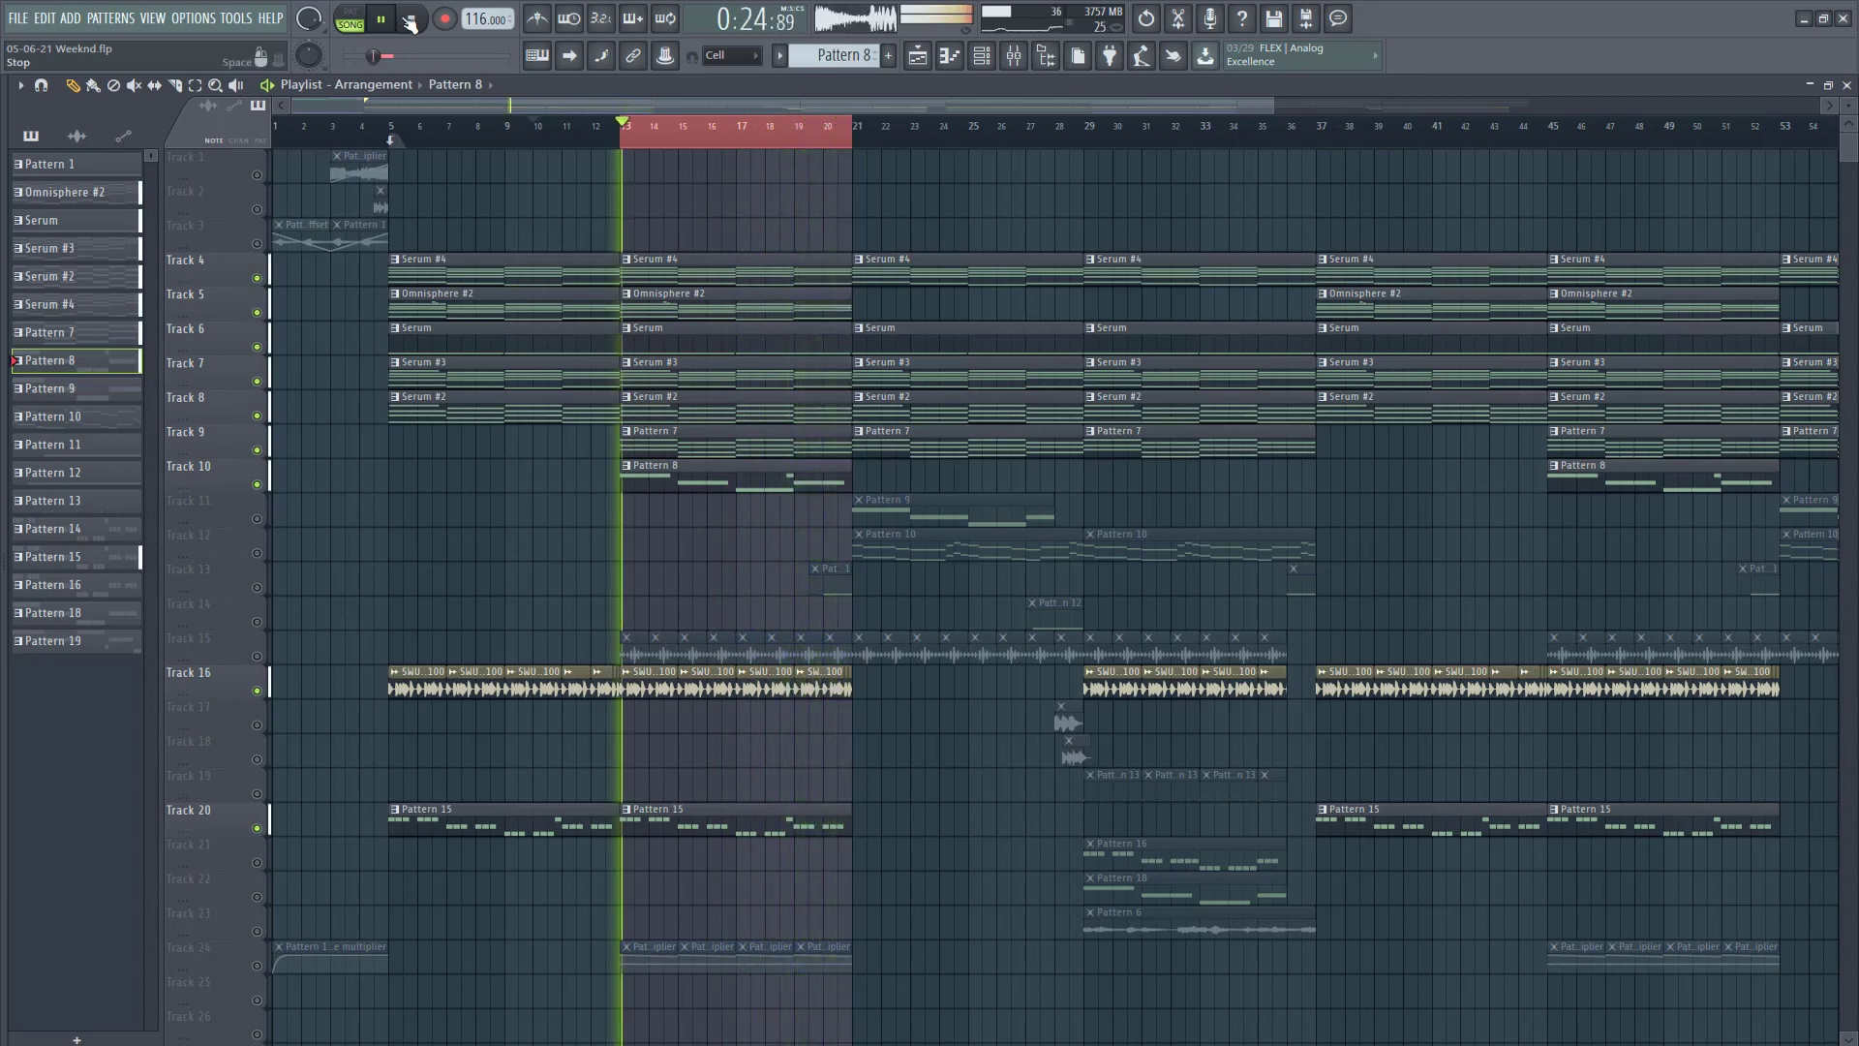
left_click(411, 20)
left_click(410, 20)
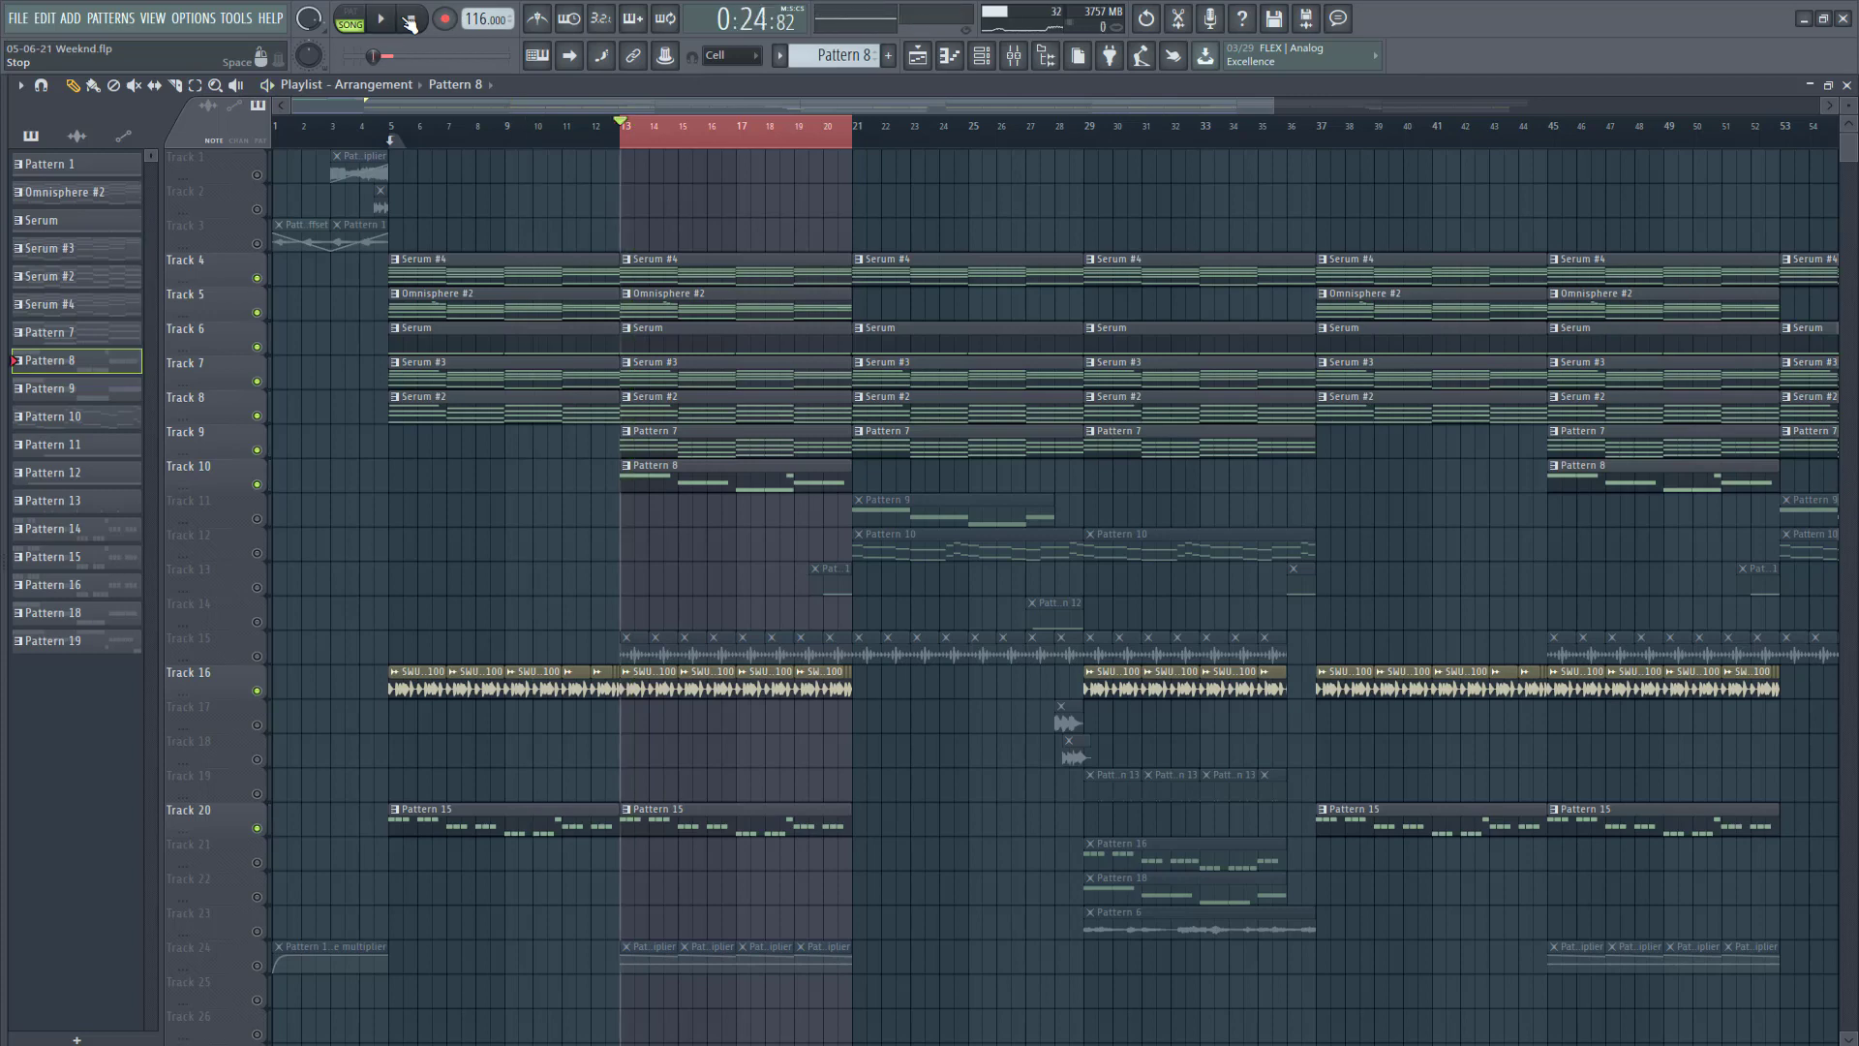
Step: Unmute Track 15 and open the settings of its vw_drm70_coupon_snr snare loop sample
left_click(257, 655)
double_click(646, 640)
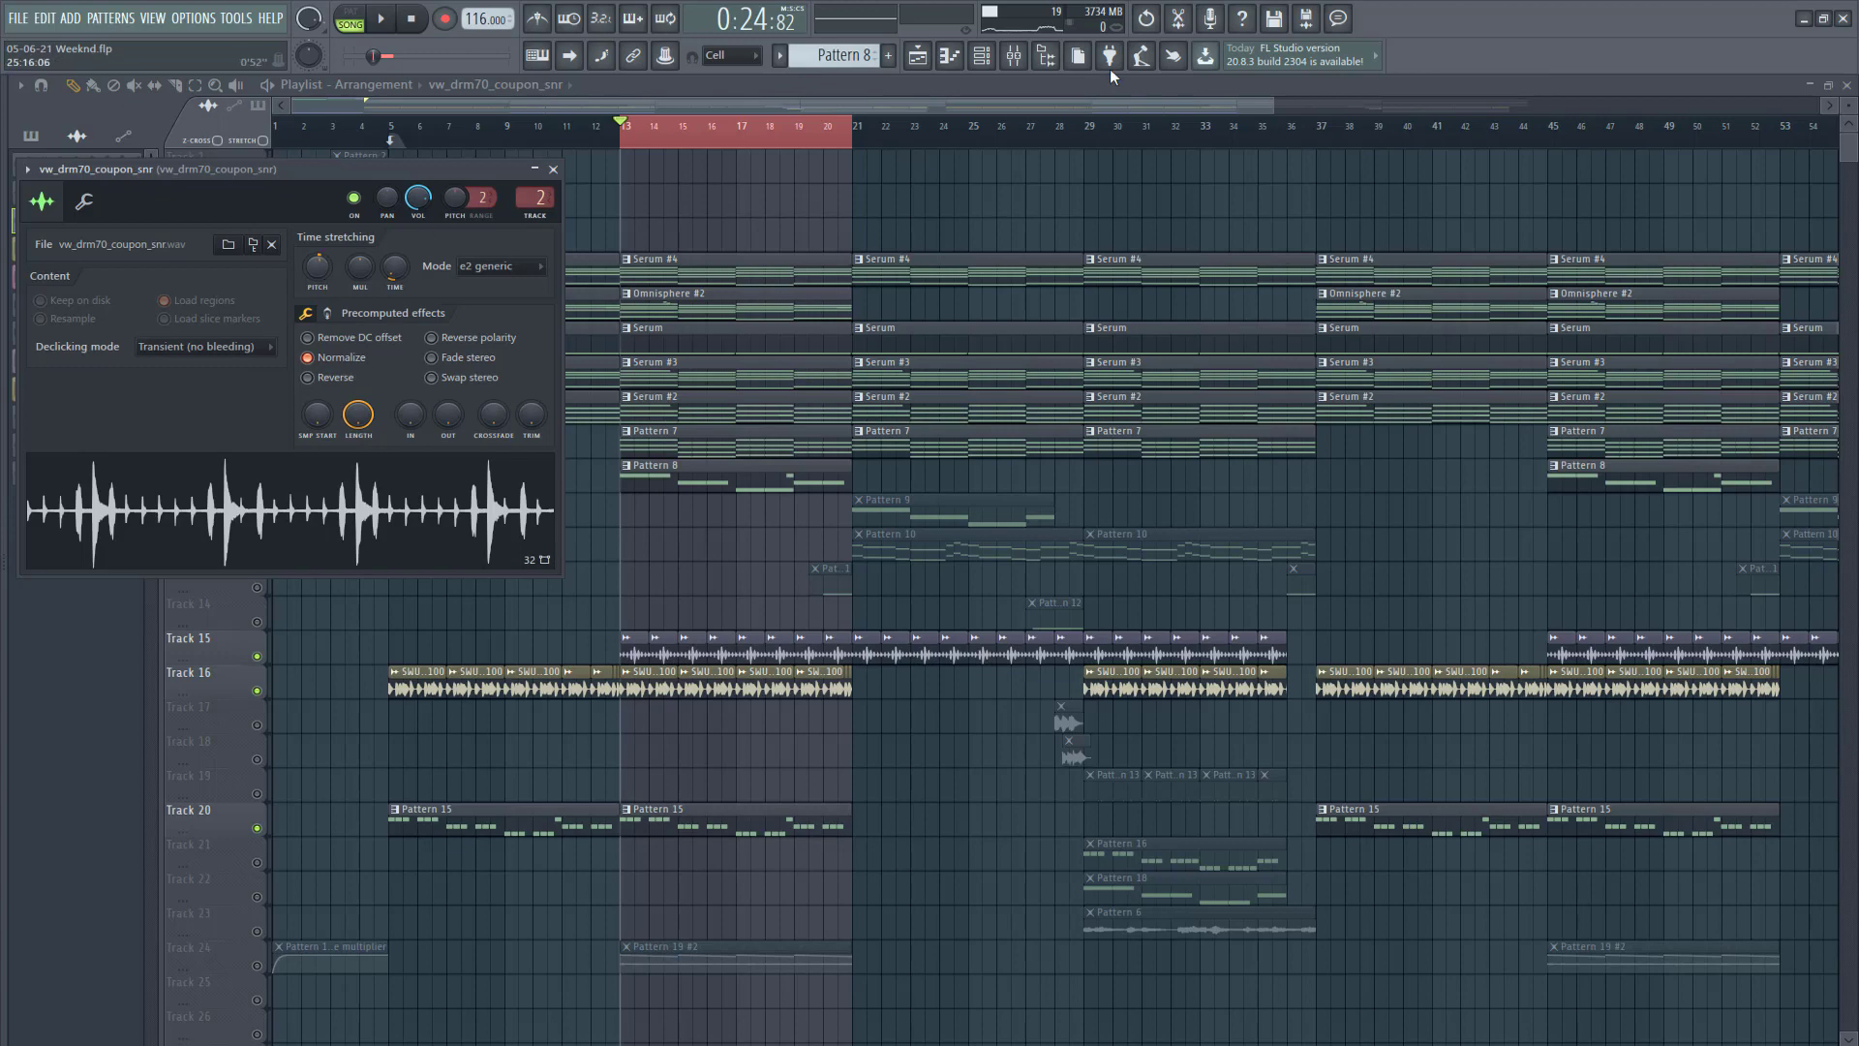
Step: View the Radio EQ on the snare loop's mixer track, check it in the preset list, and close the EQ and mixer
left_click(1013, 56)
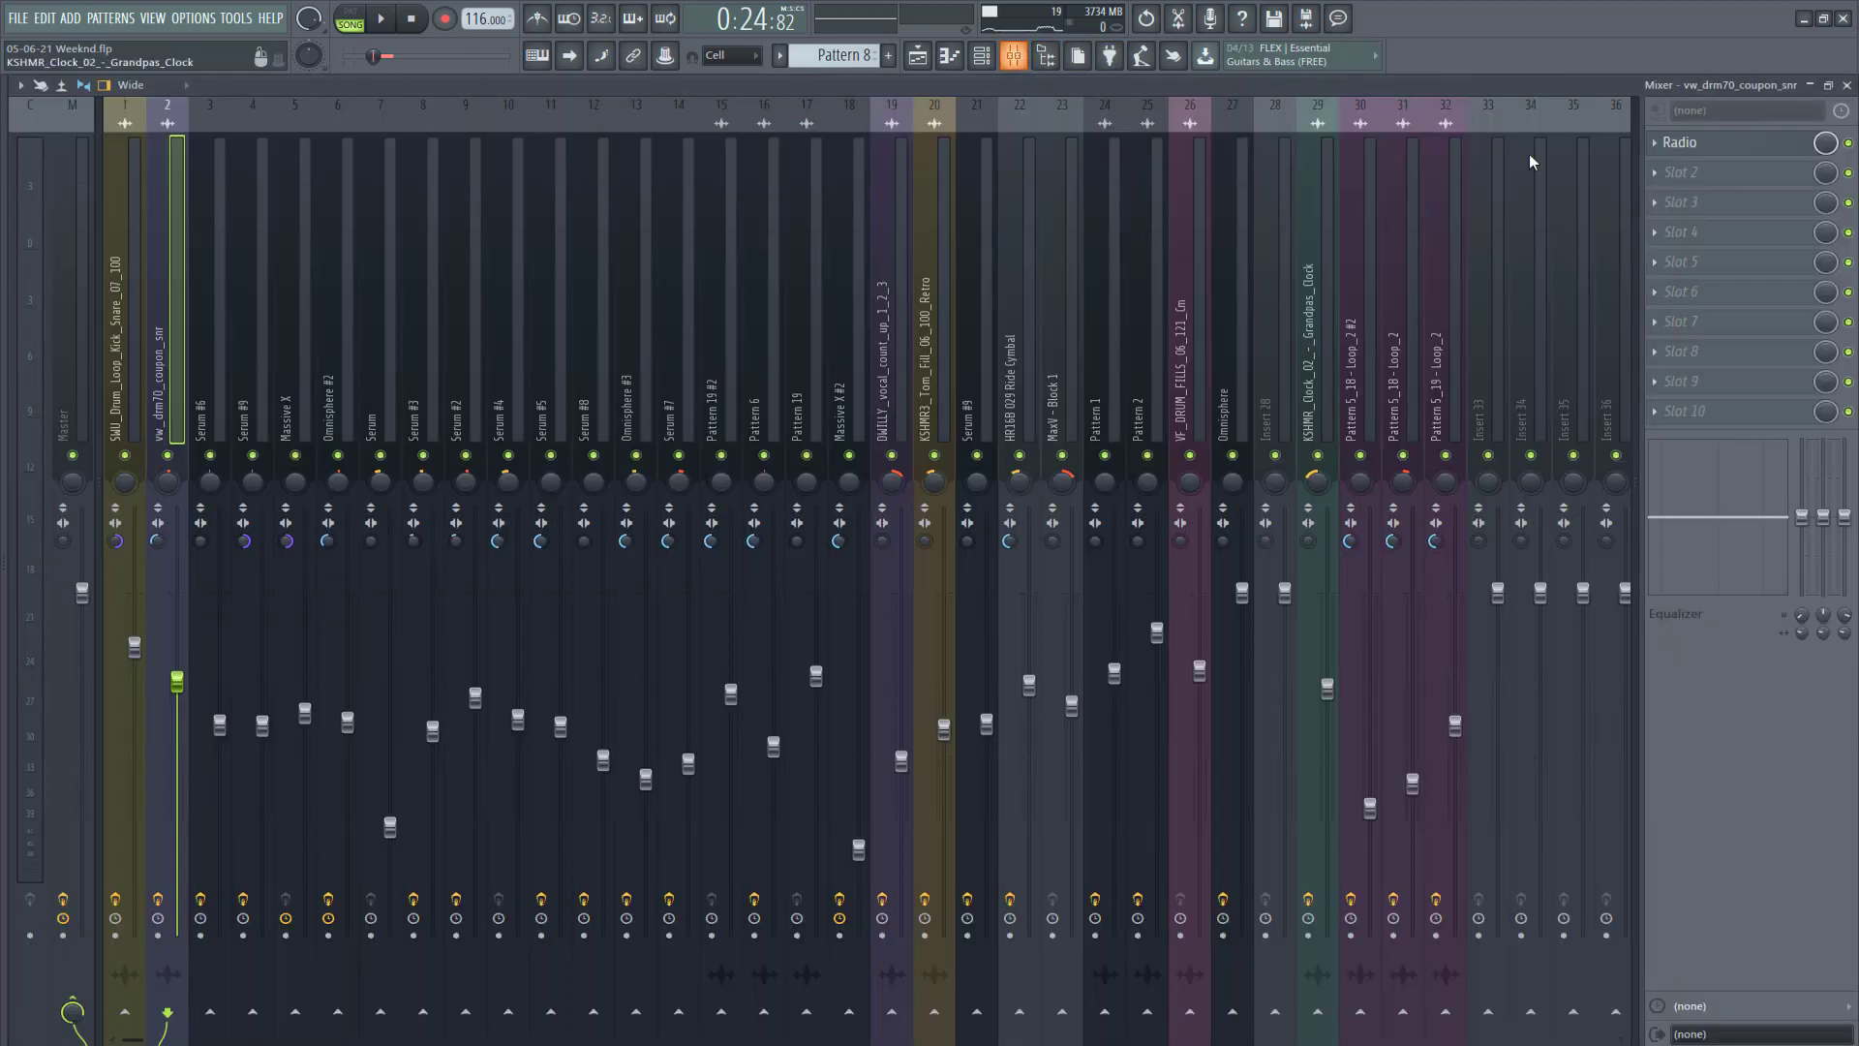
left_click(1737, 155)
left_click(644, 217)
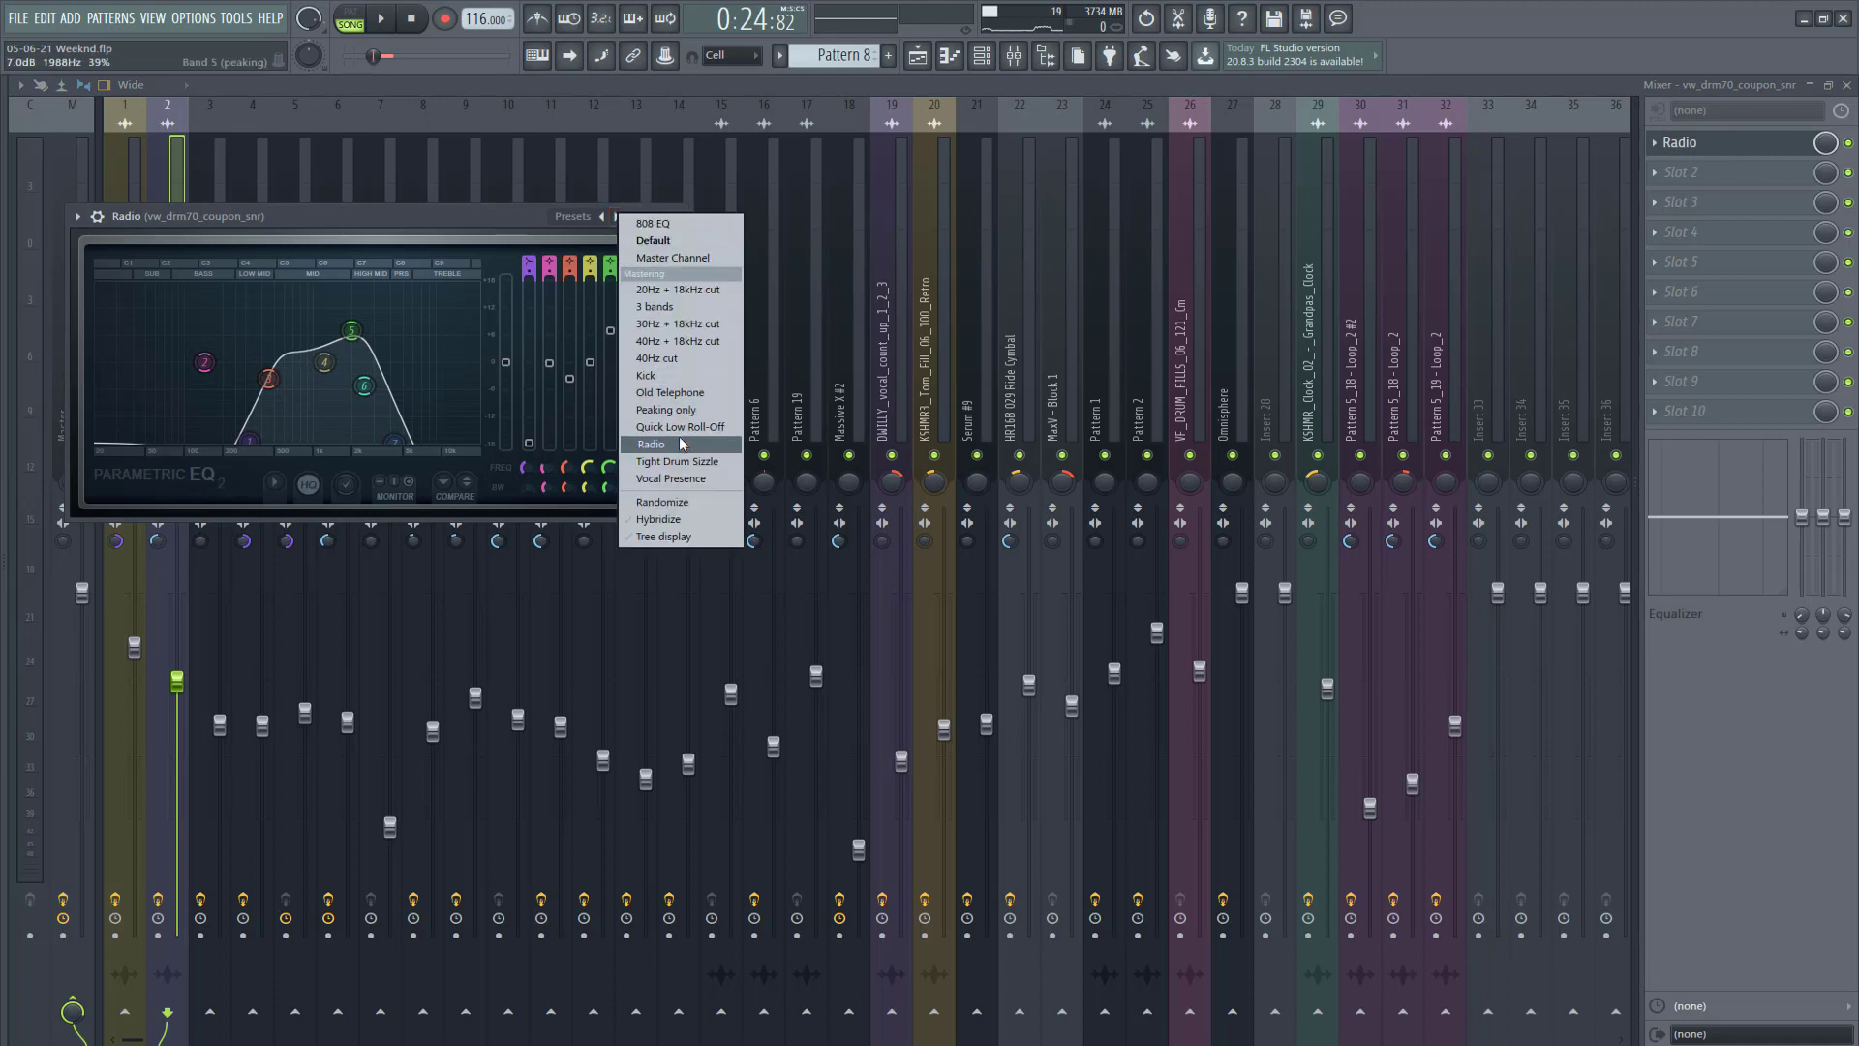
left_click(694, 217)
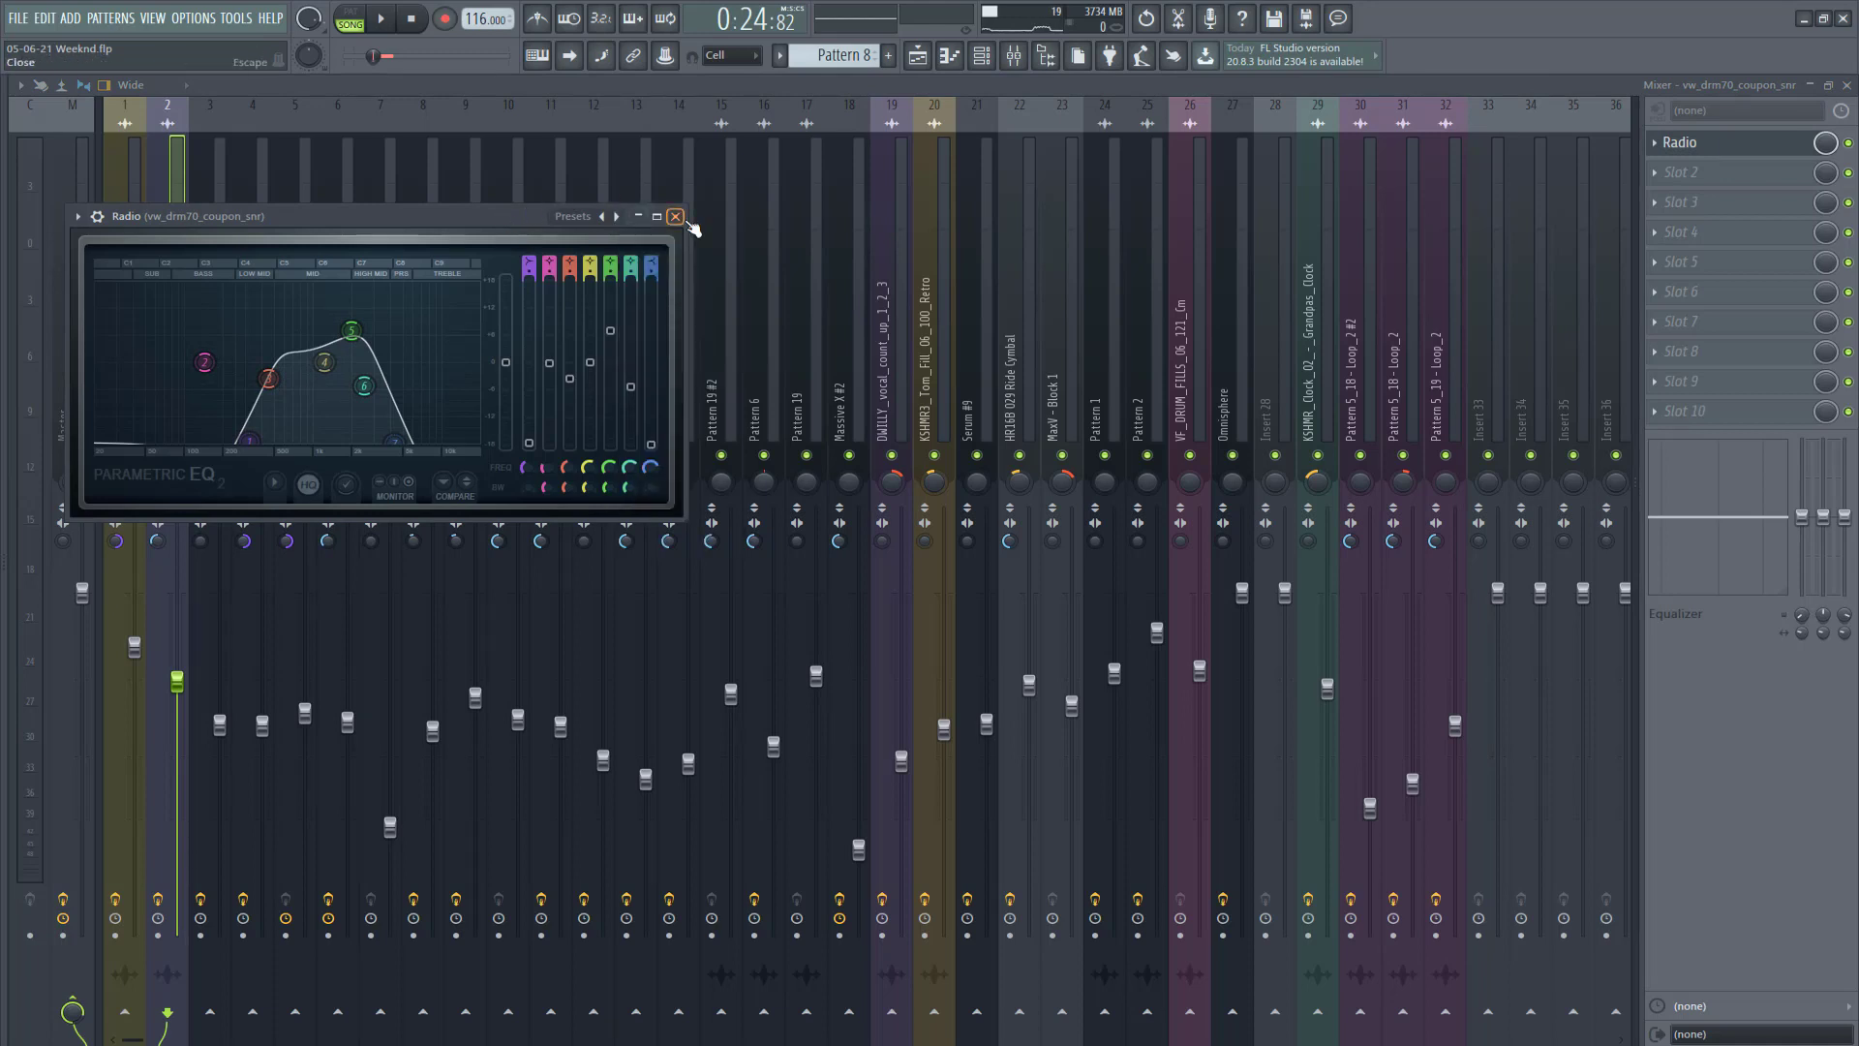
left_click(678, 219)
left_click(1846, 85)
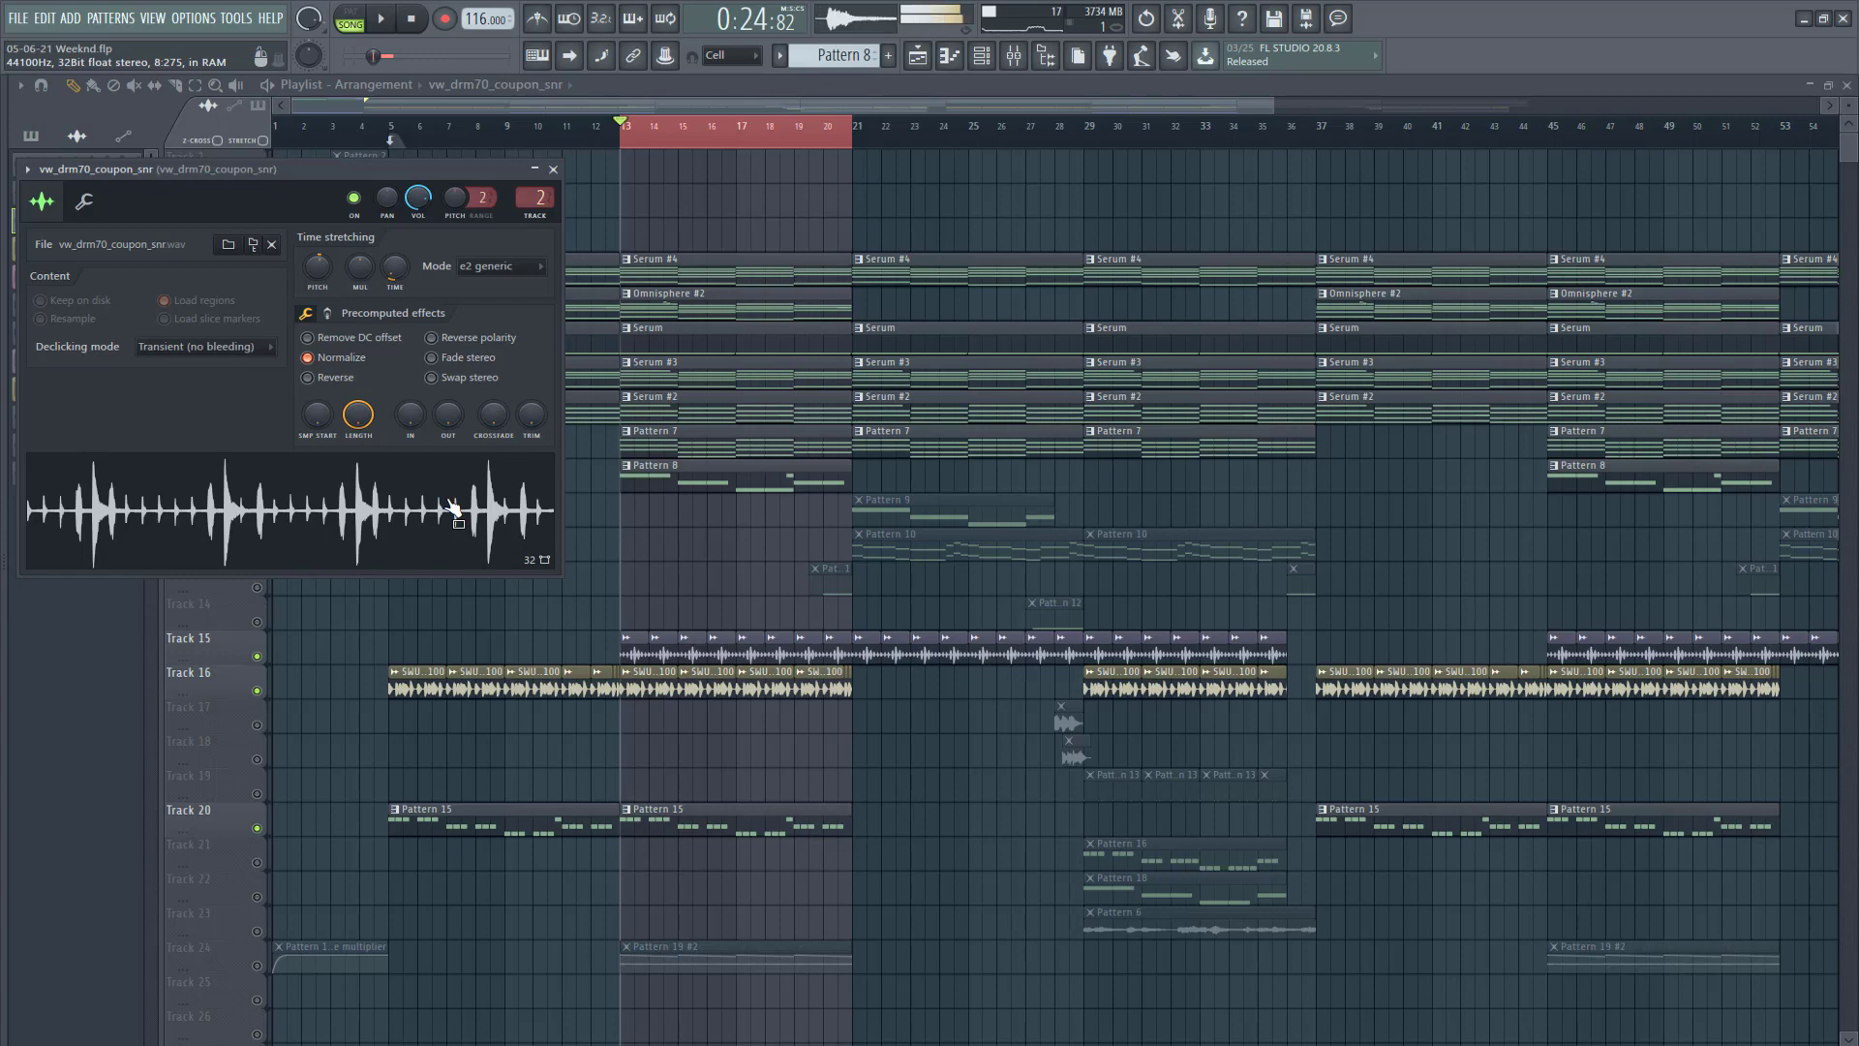
Step: Play the bars 13–21 loop in song mode with the snare loop added, stop playback and close the sample window
key("space")
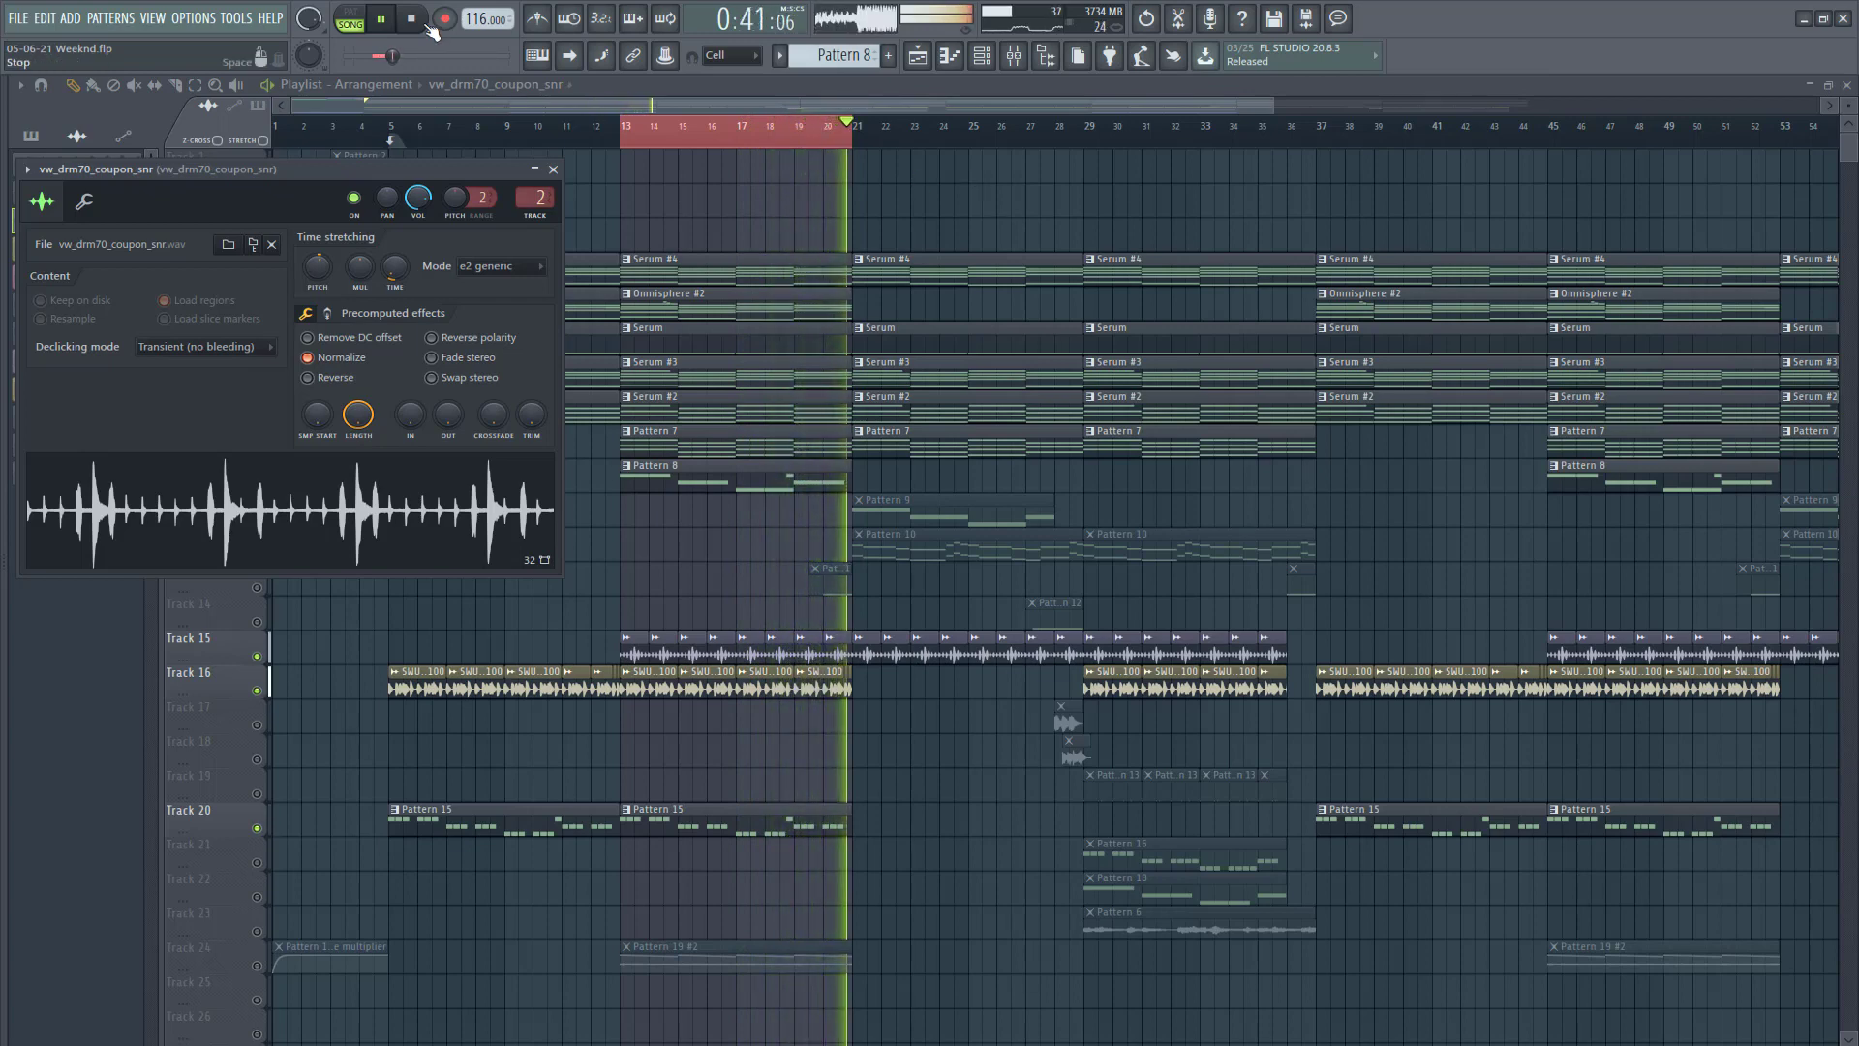
key("space")
key("Escape")
Step: Unmute Track 24 and select Pattern 19 in the playlist's pattern picker
scroll(704, 554, "down", 7)
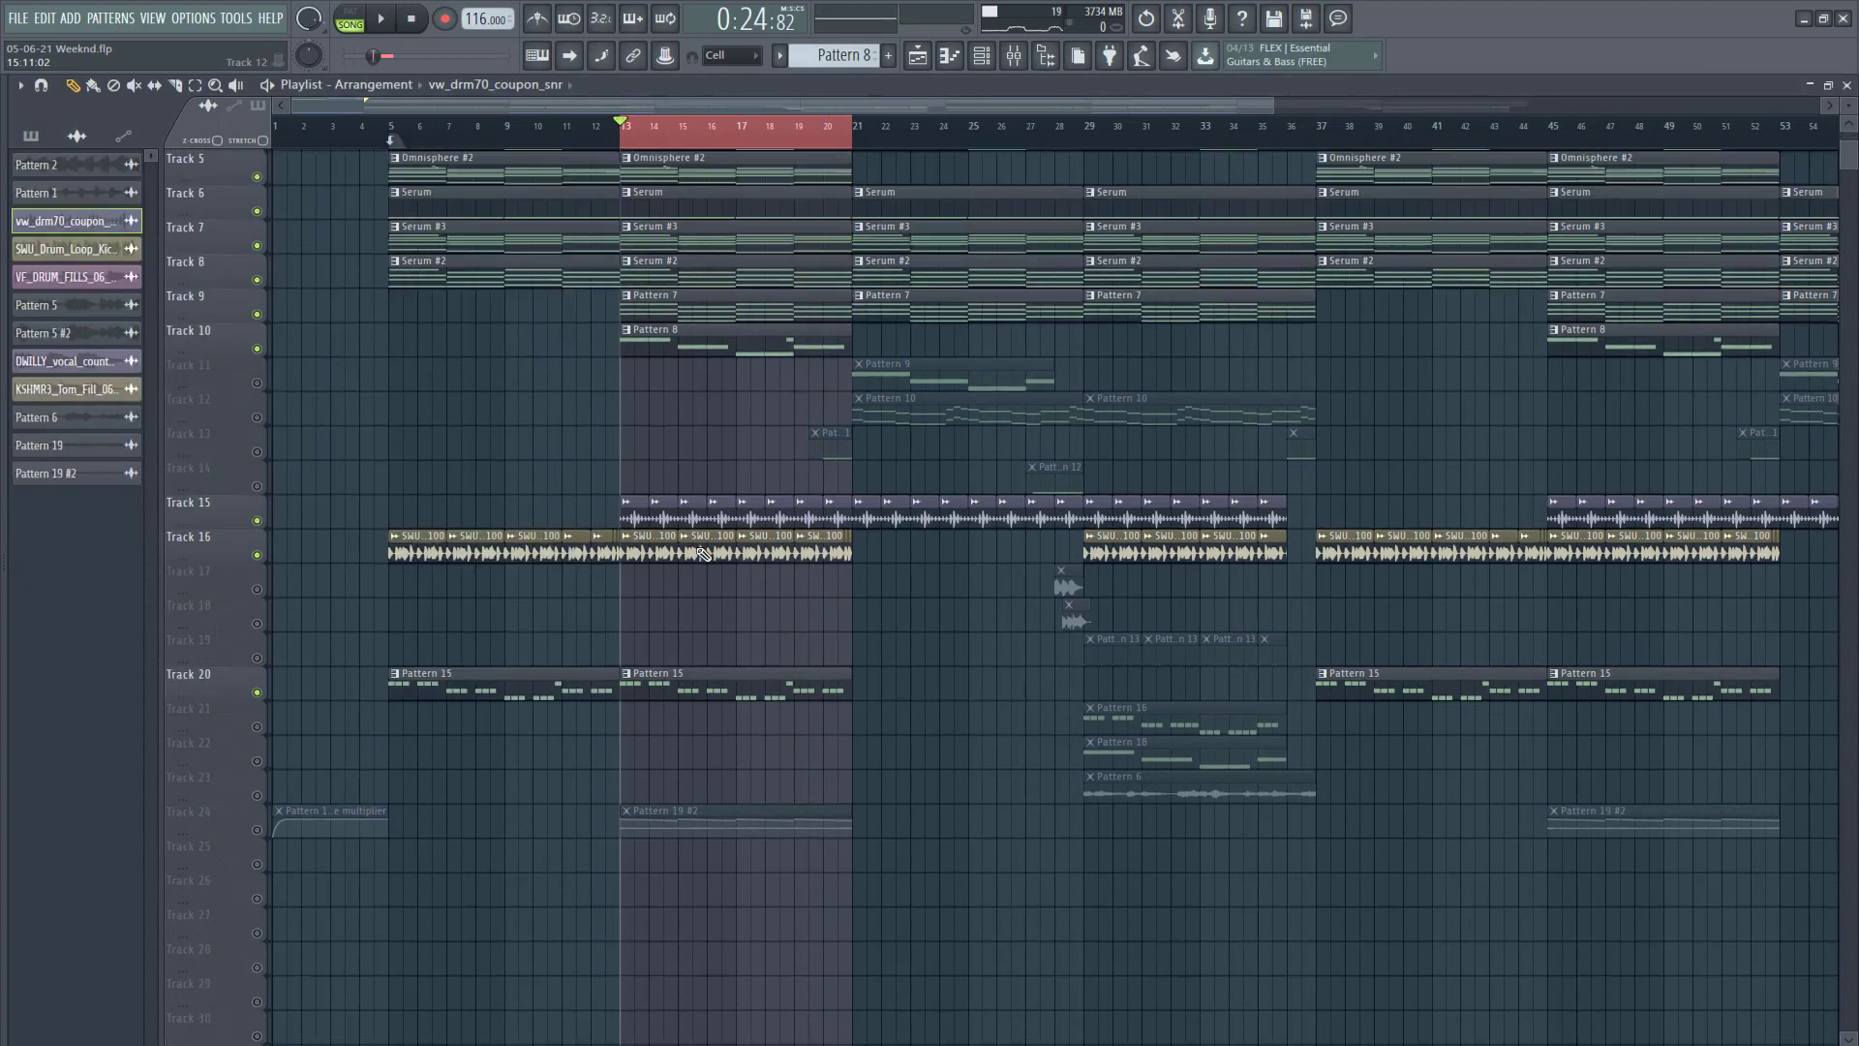
left_click(256, 724)
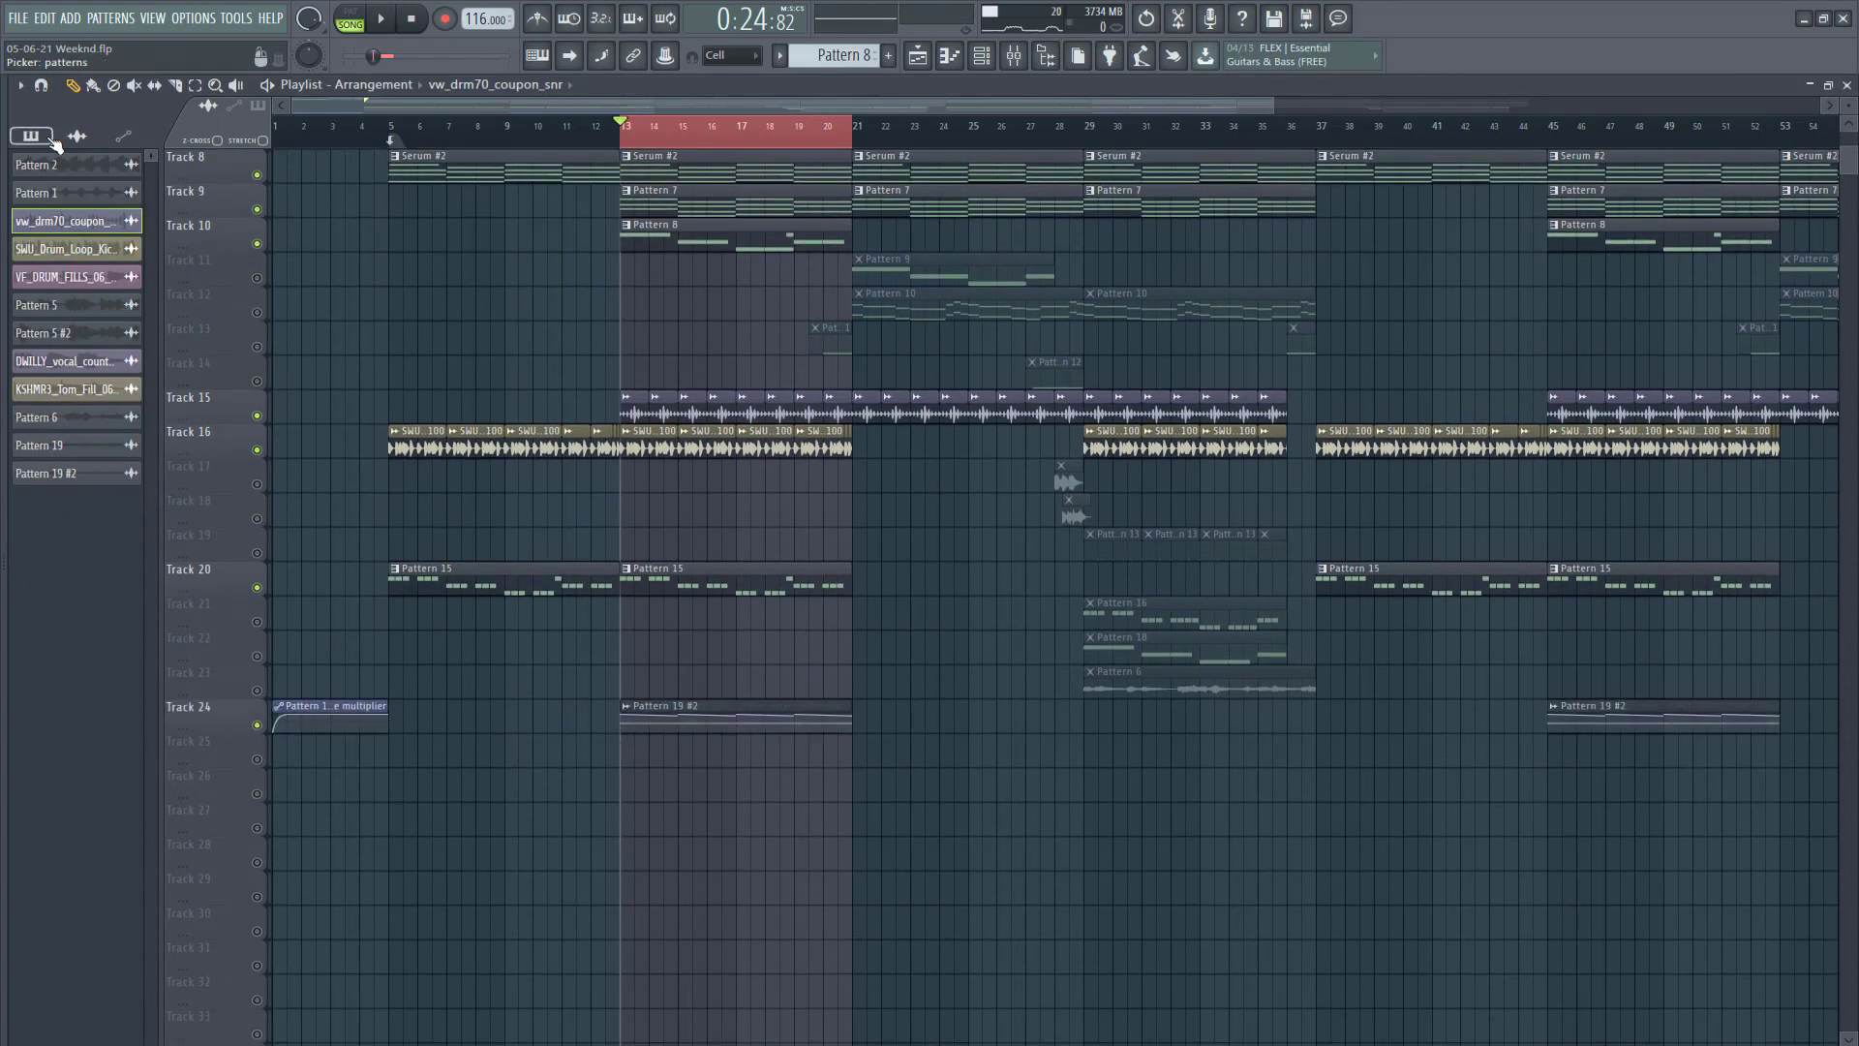
left_click(30, 136)
left_click(77, 643)
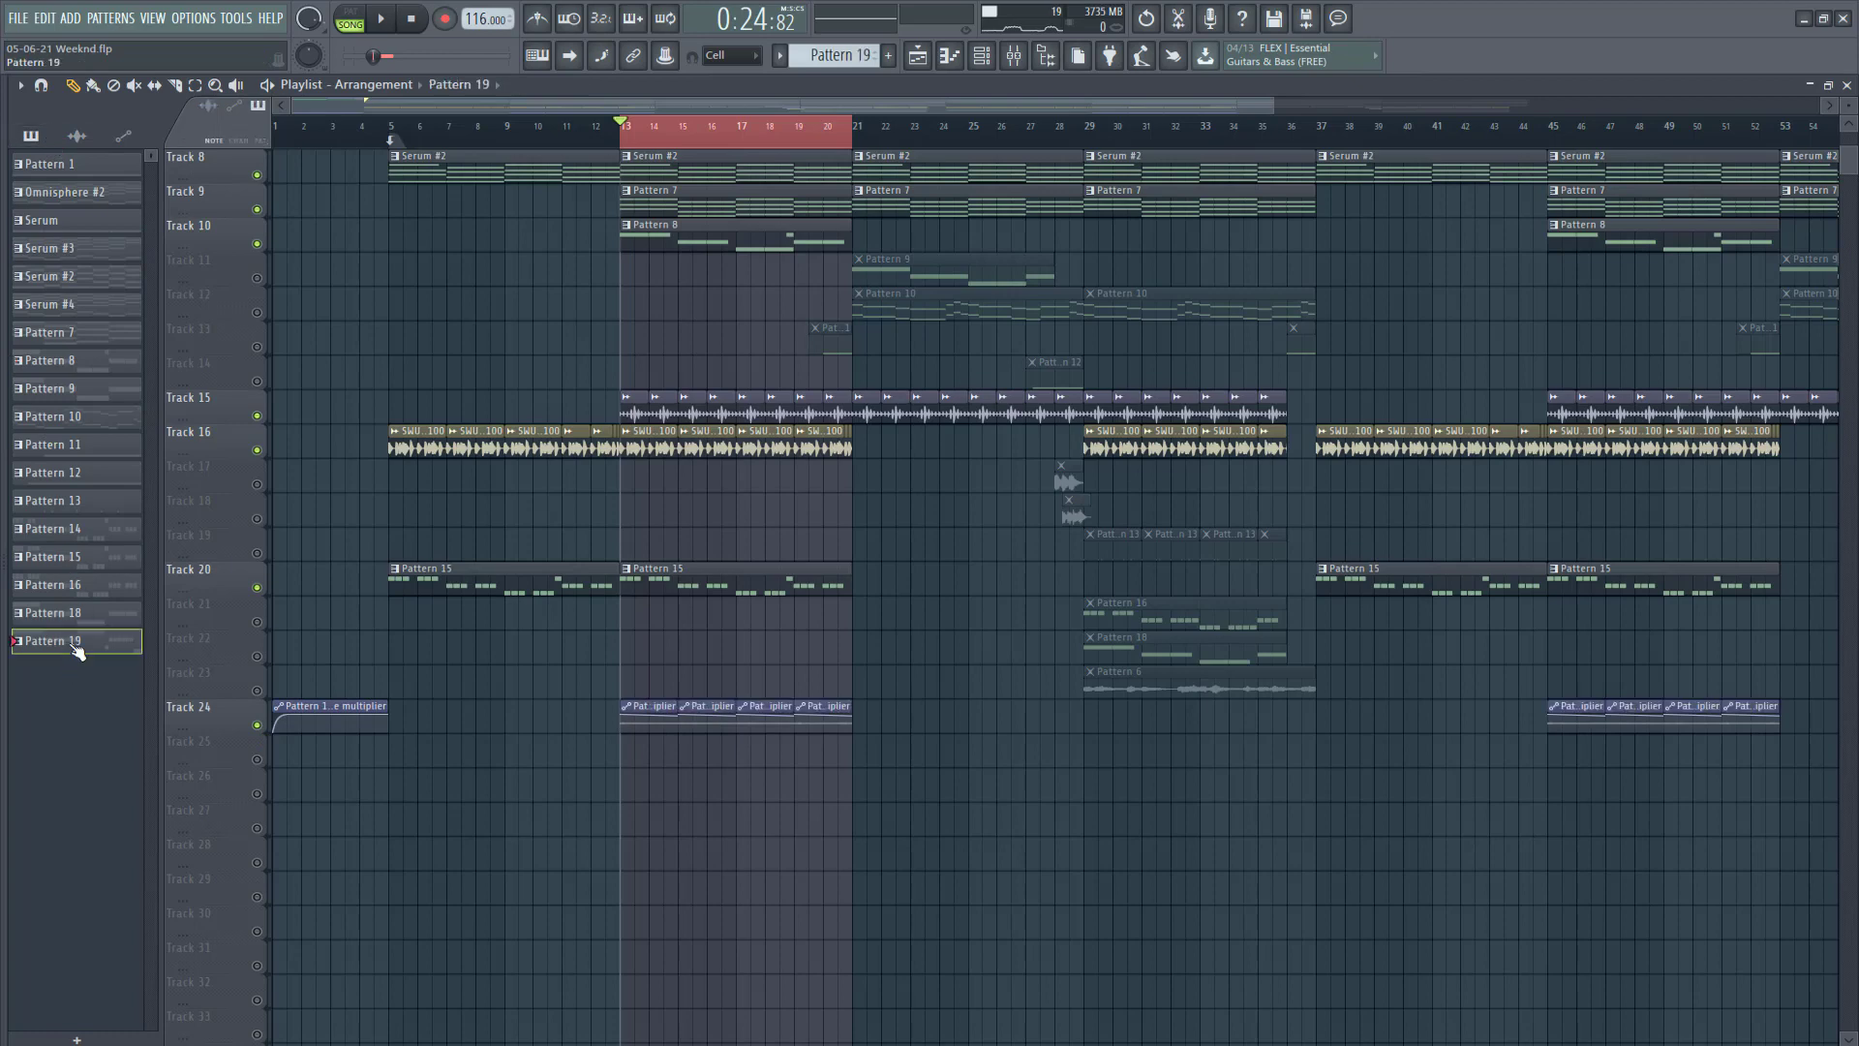
Step: Show all channels in the channel rack and view Massive X #2's BR Upbeat SynBrass preset, closing the synth window
left_click(1842, 86)
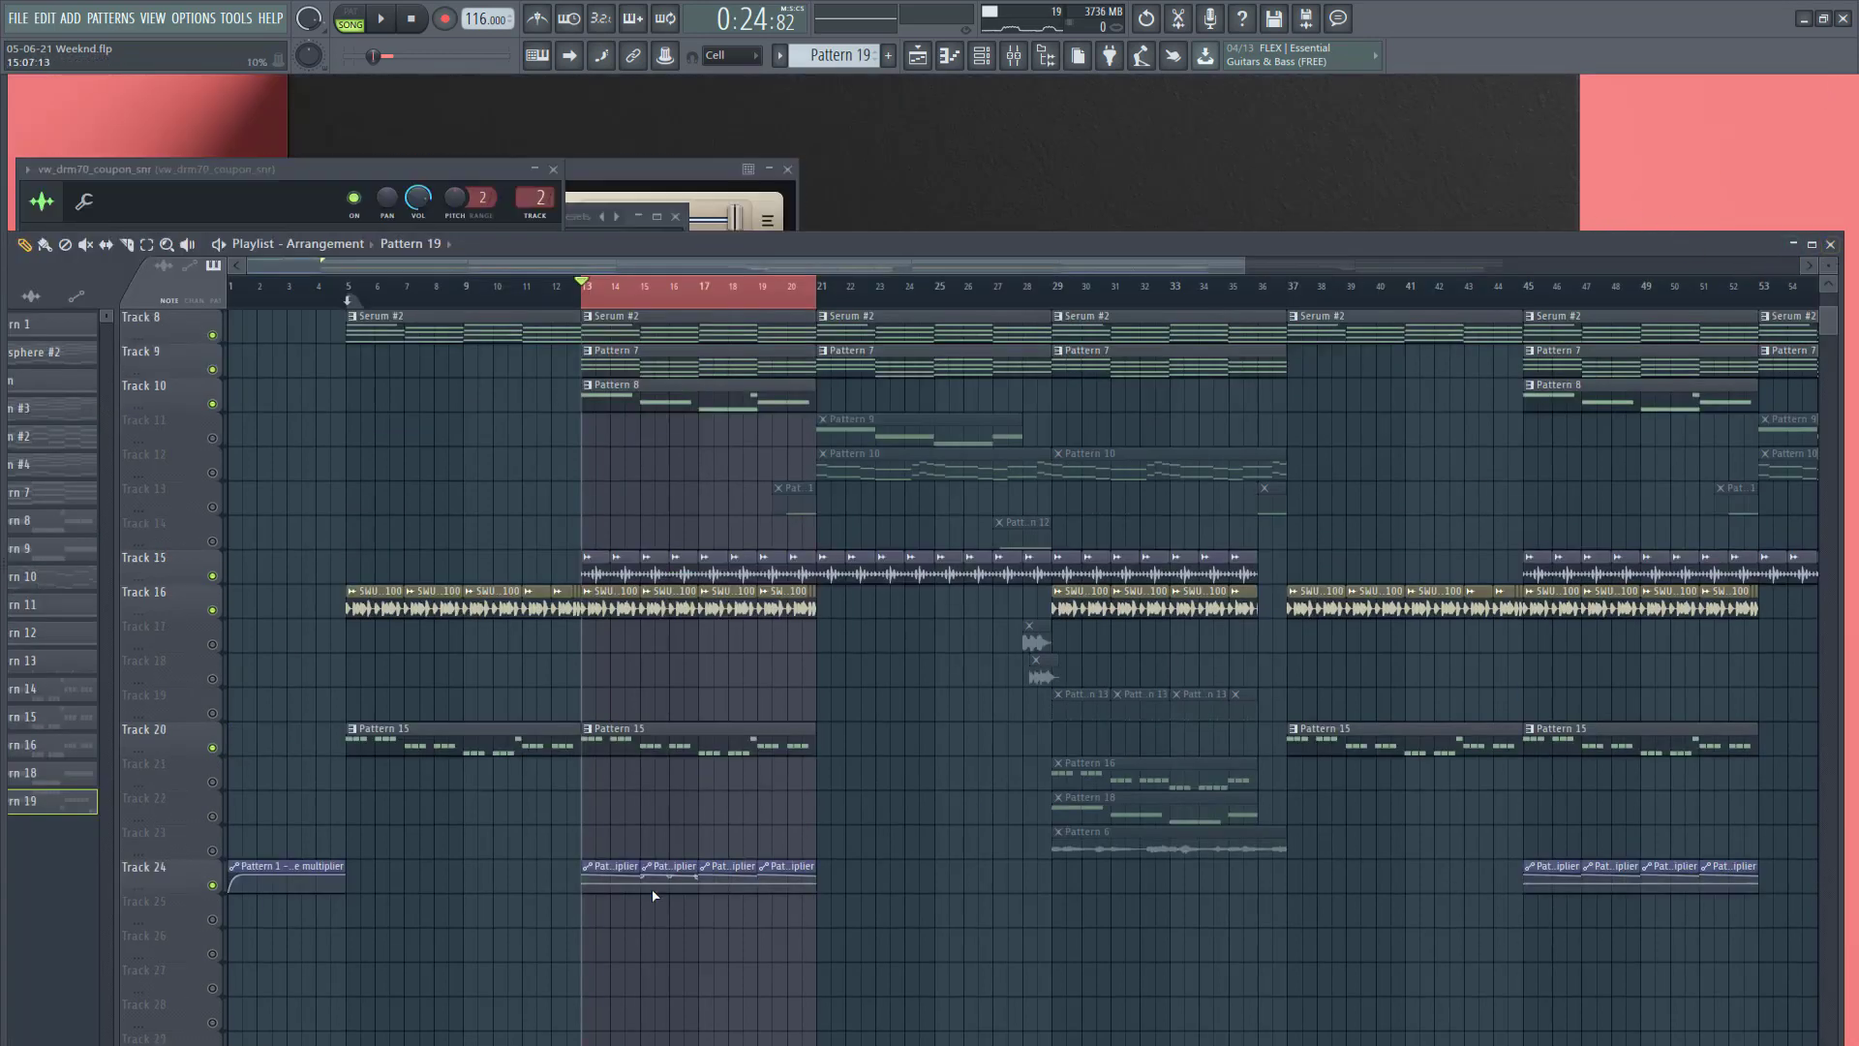
scroll(654, 896, "down", 3)
mouse_move(618, 767)
left_mouse_down()
mouse_move(620, 824)
mouse_move(623, 762)
left_mouse_up()
key("F6")
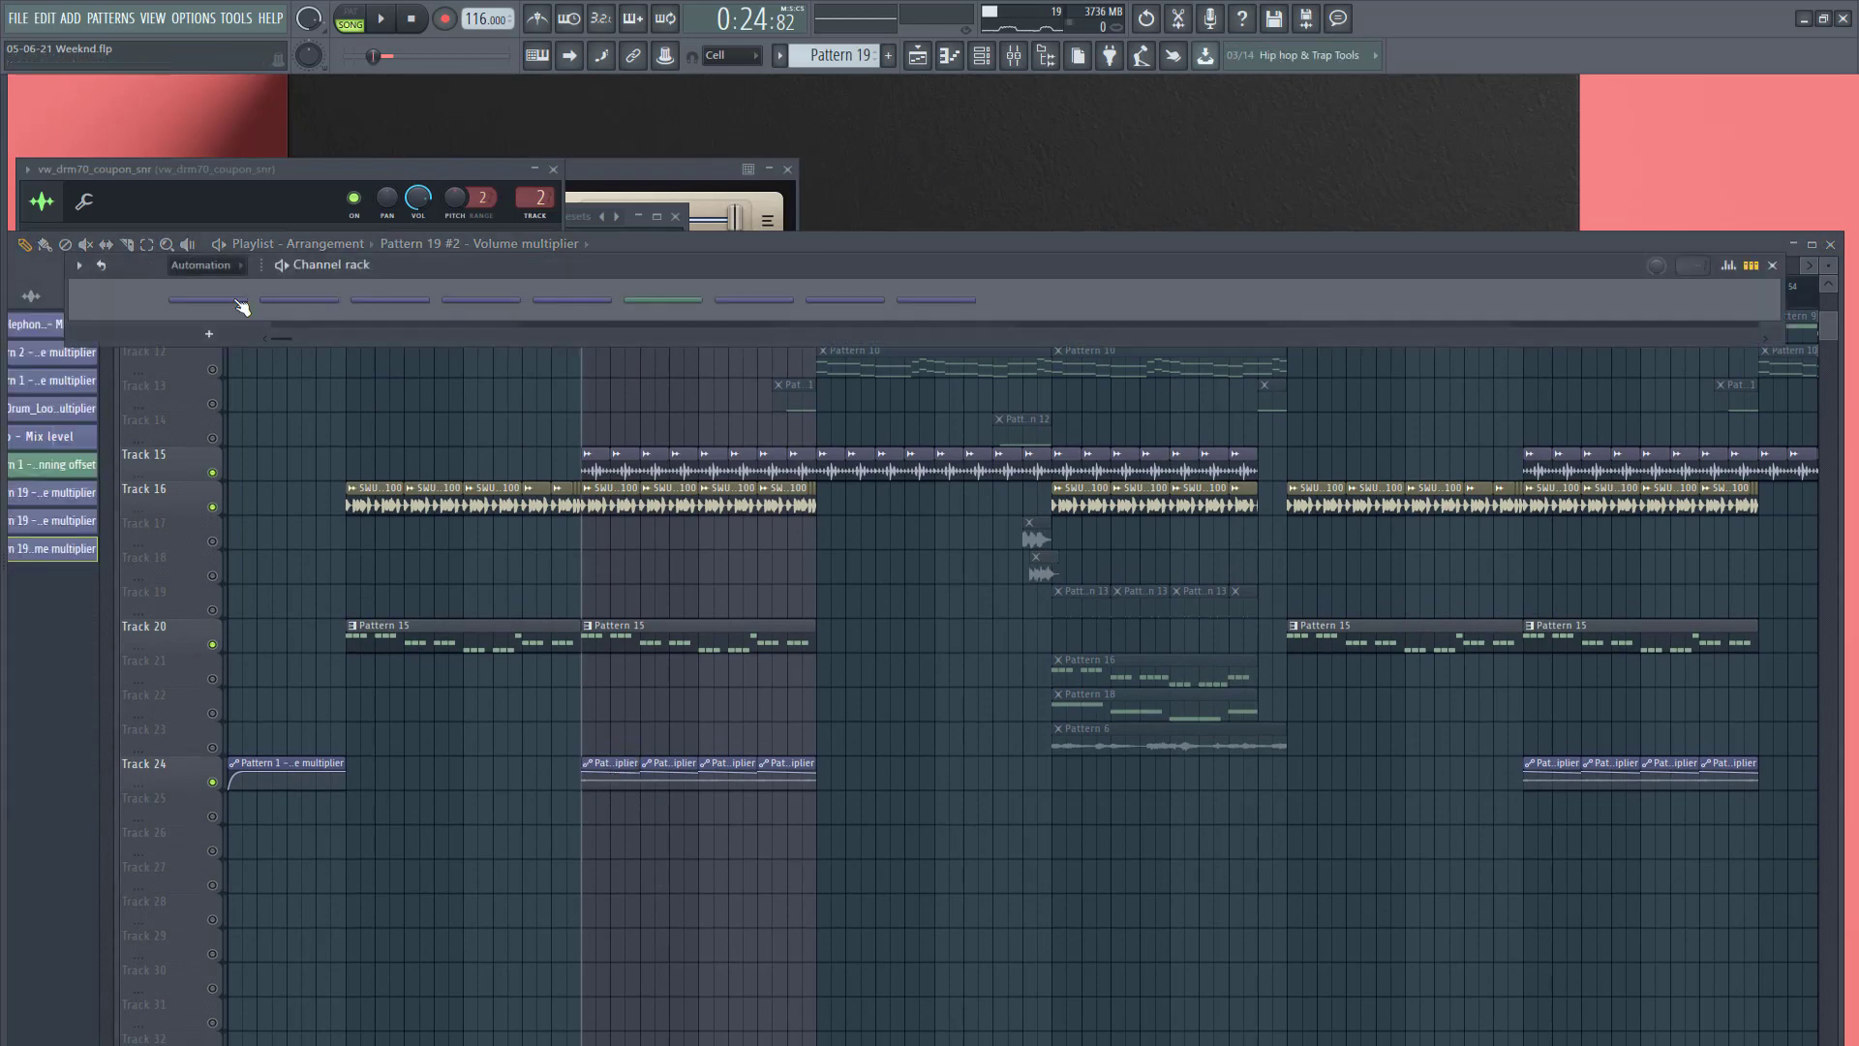
left_click(201, 269)
left_click(207, 290)
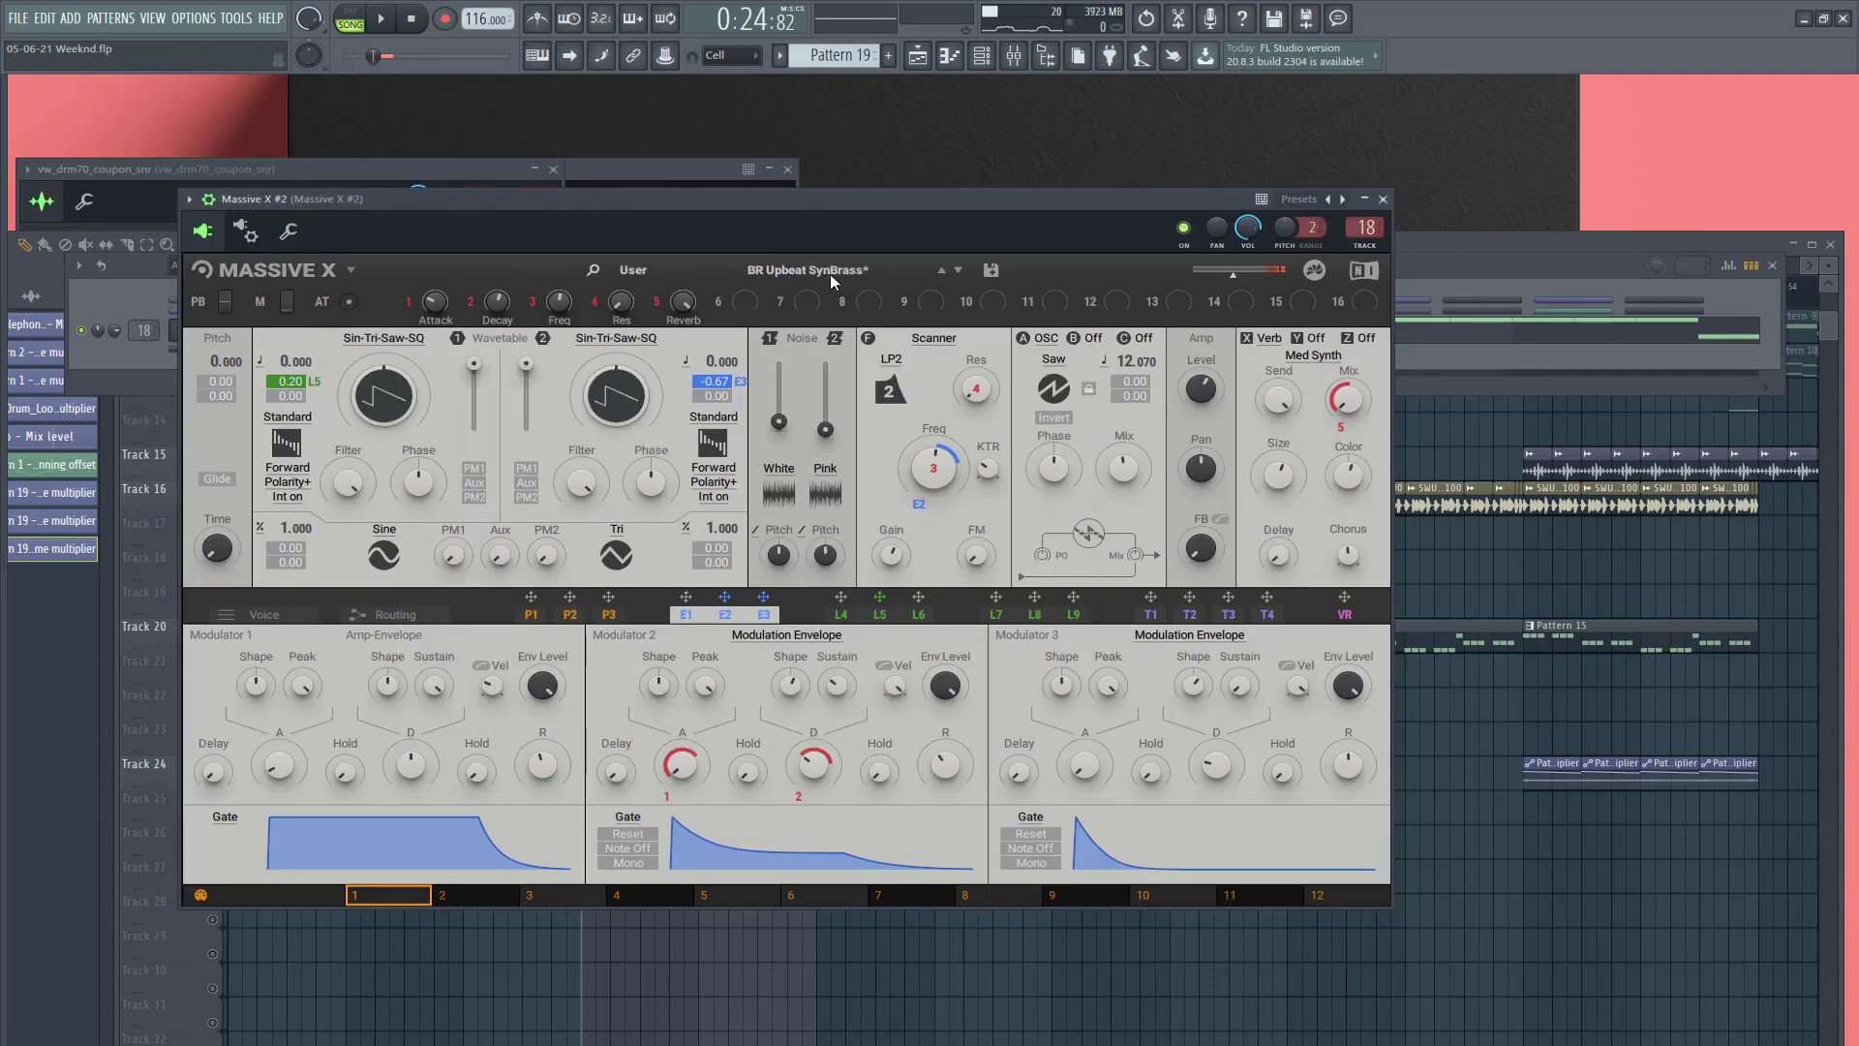
left_click(1382, 199)
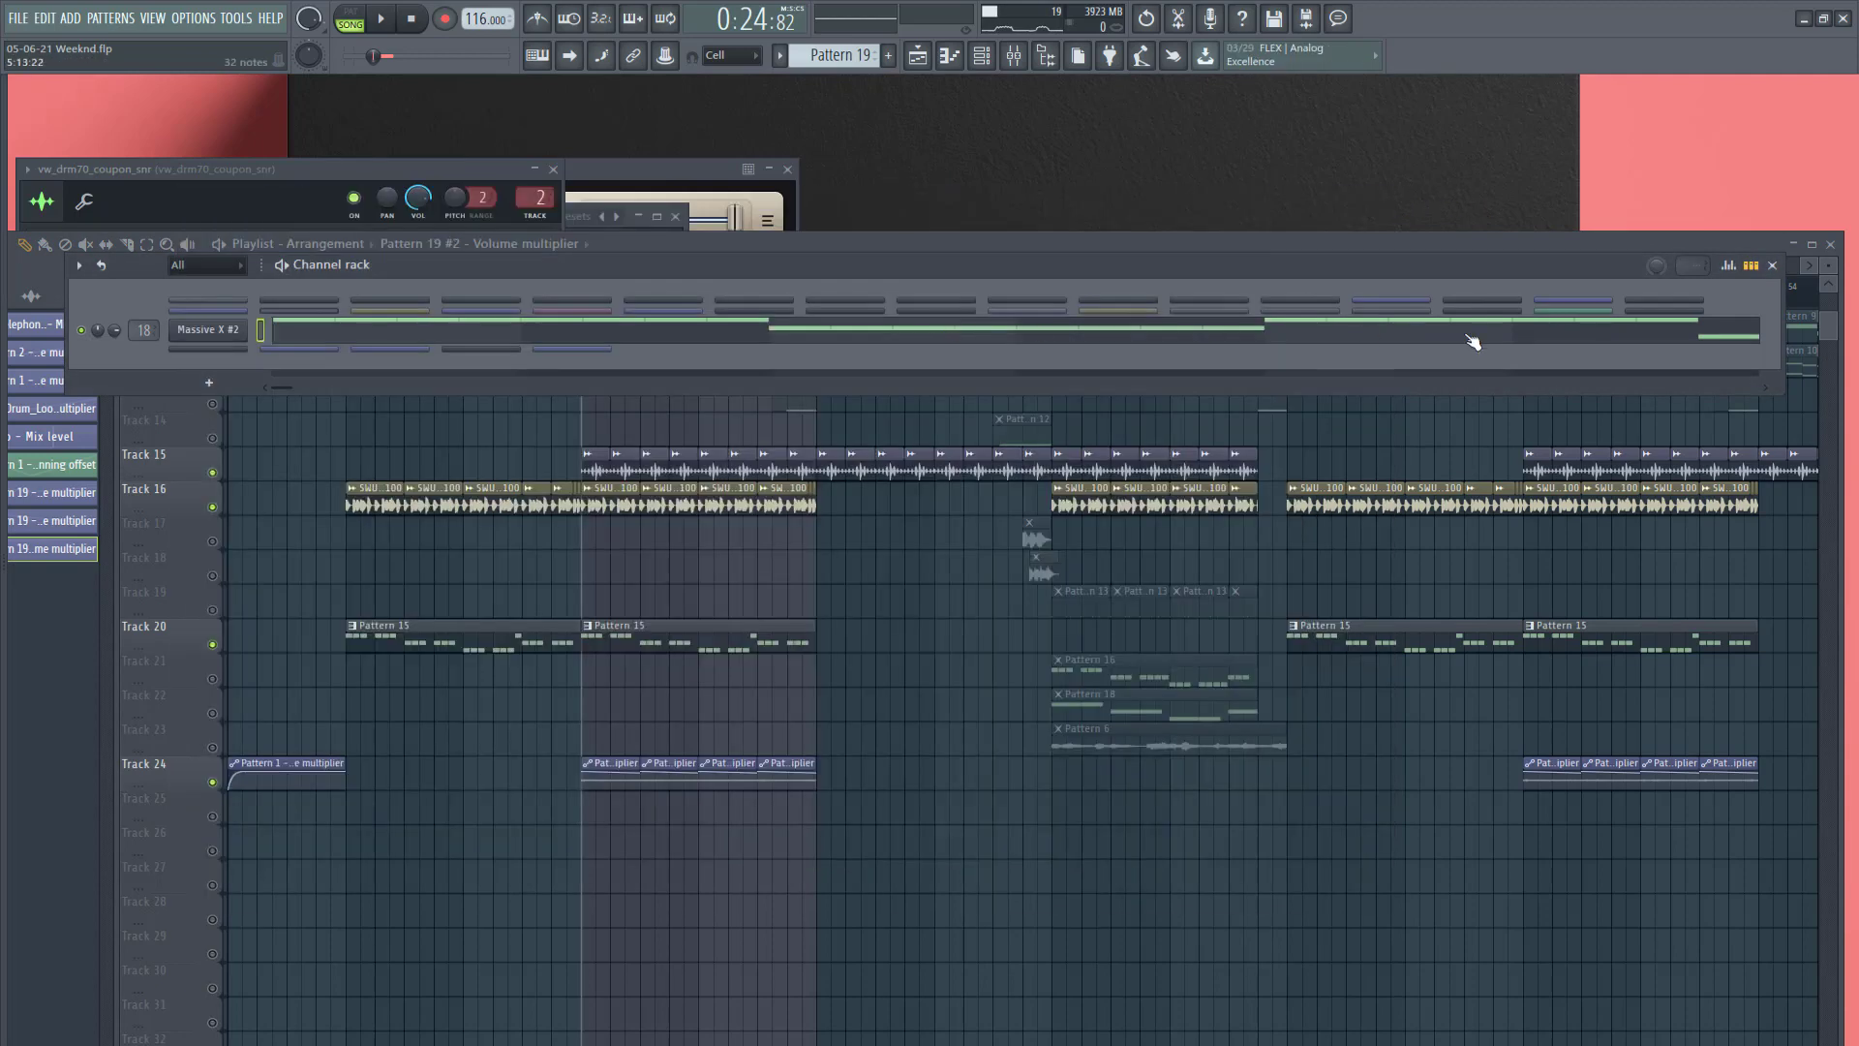
Step: Play Pattern 19 on its own and follow Massive X #2's notes in the piano roll, stopping near the end
left_click(1471, 337)
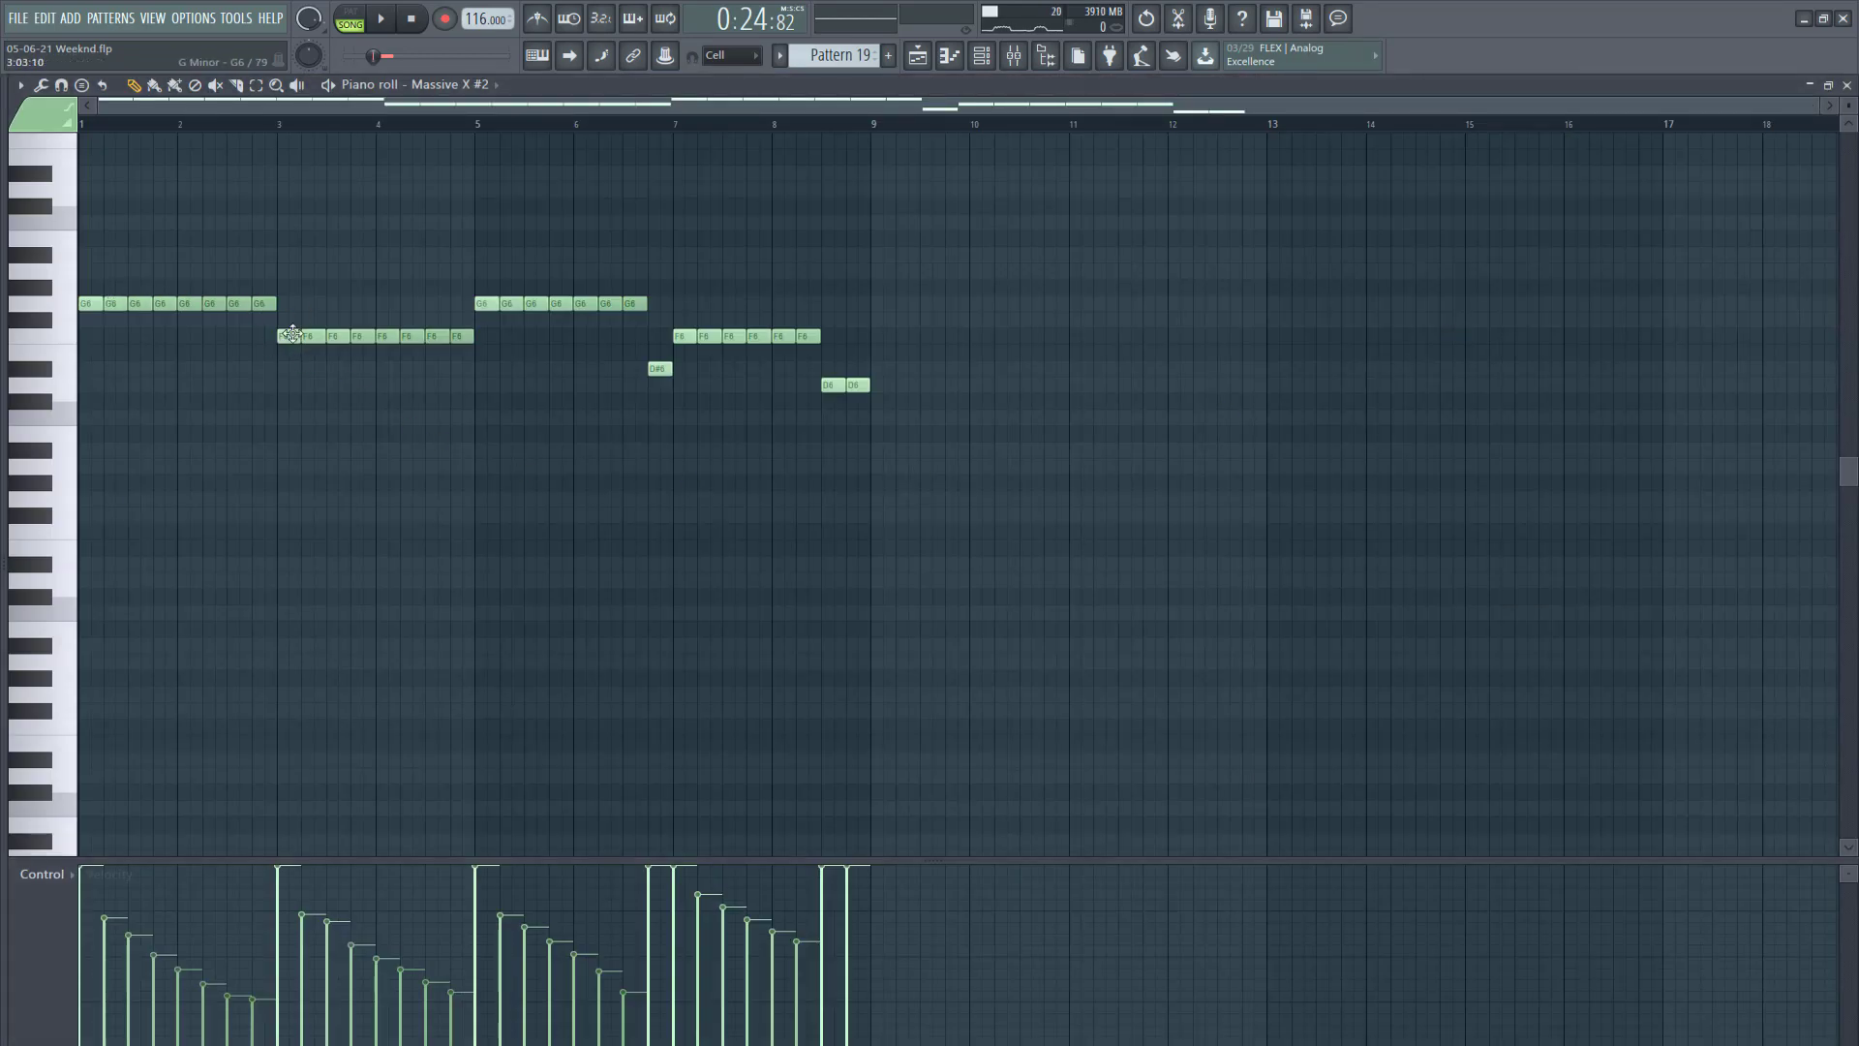
left_click(386, 19)
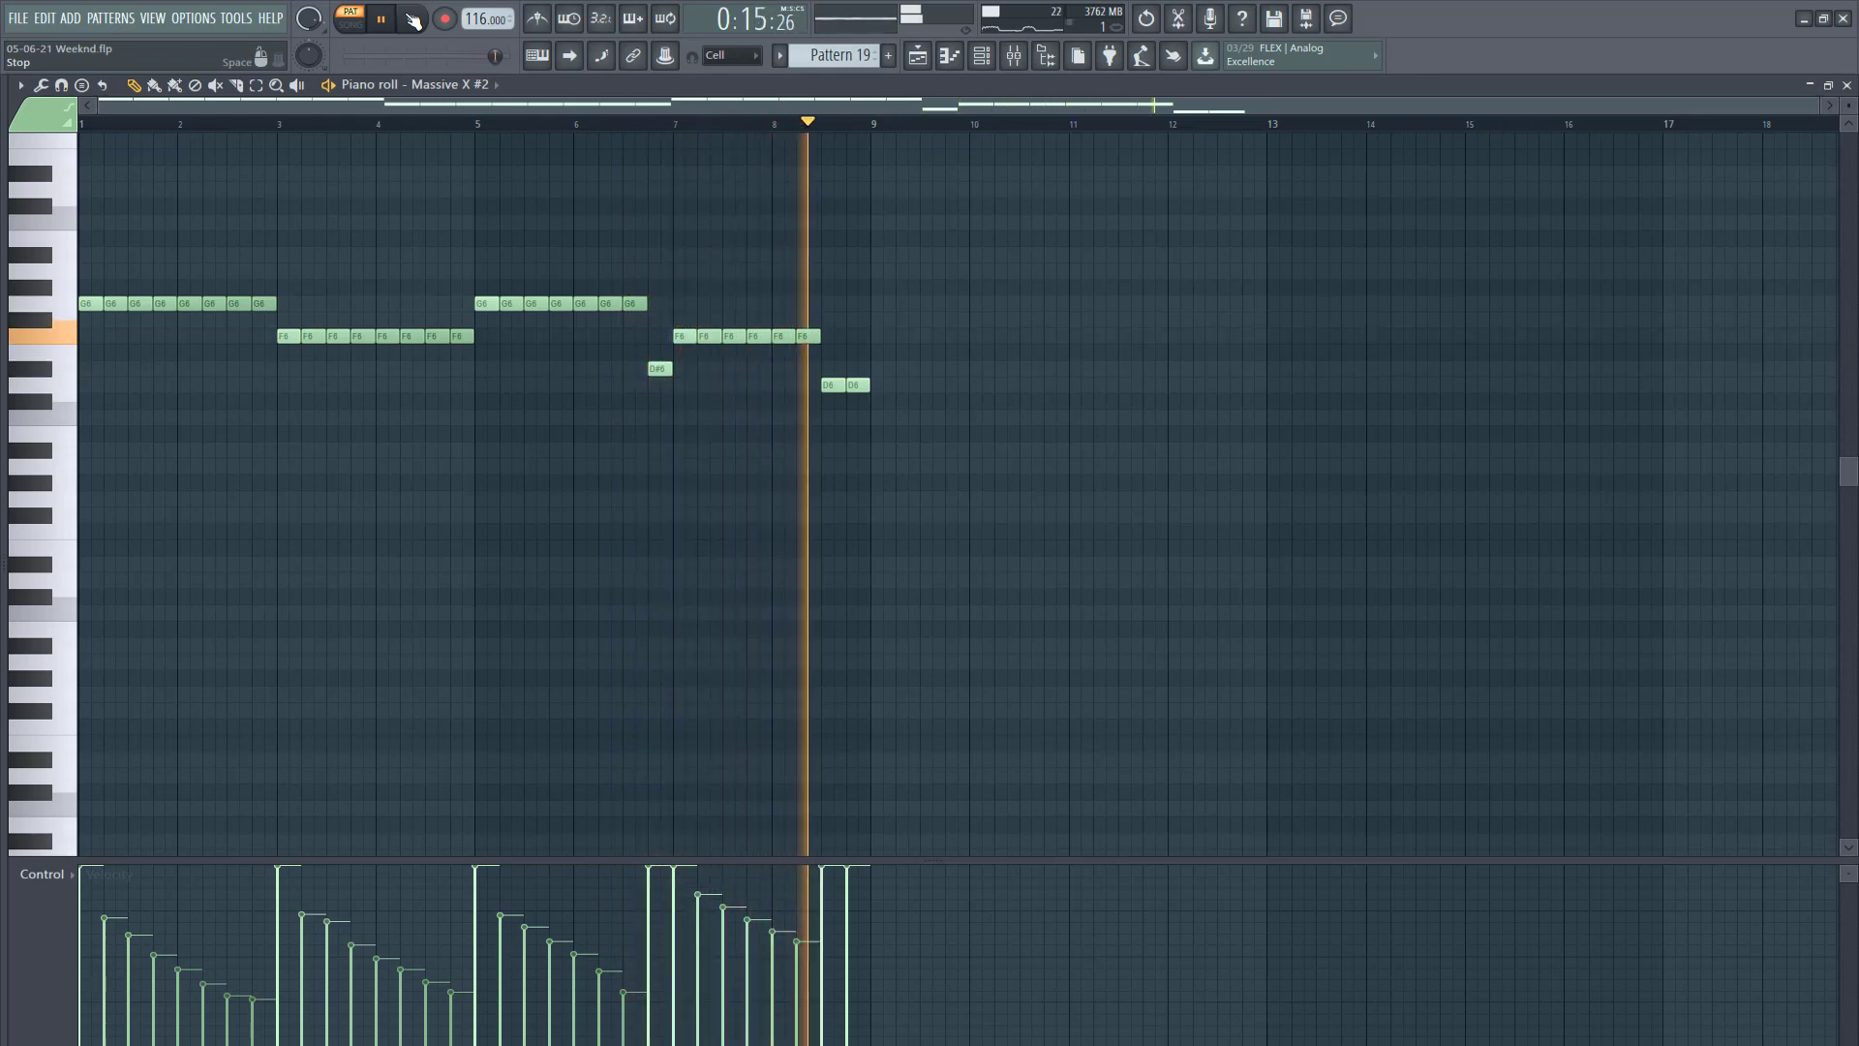
left_click(411, 18)
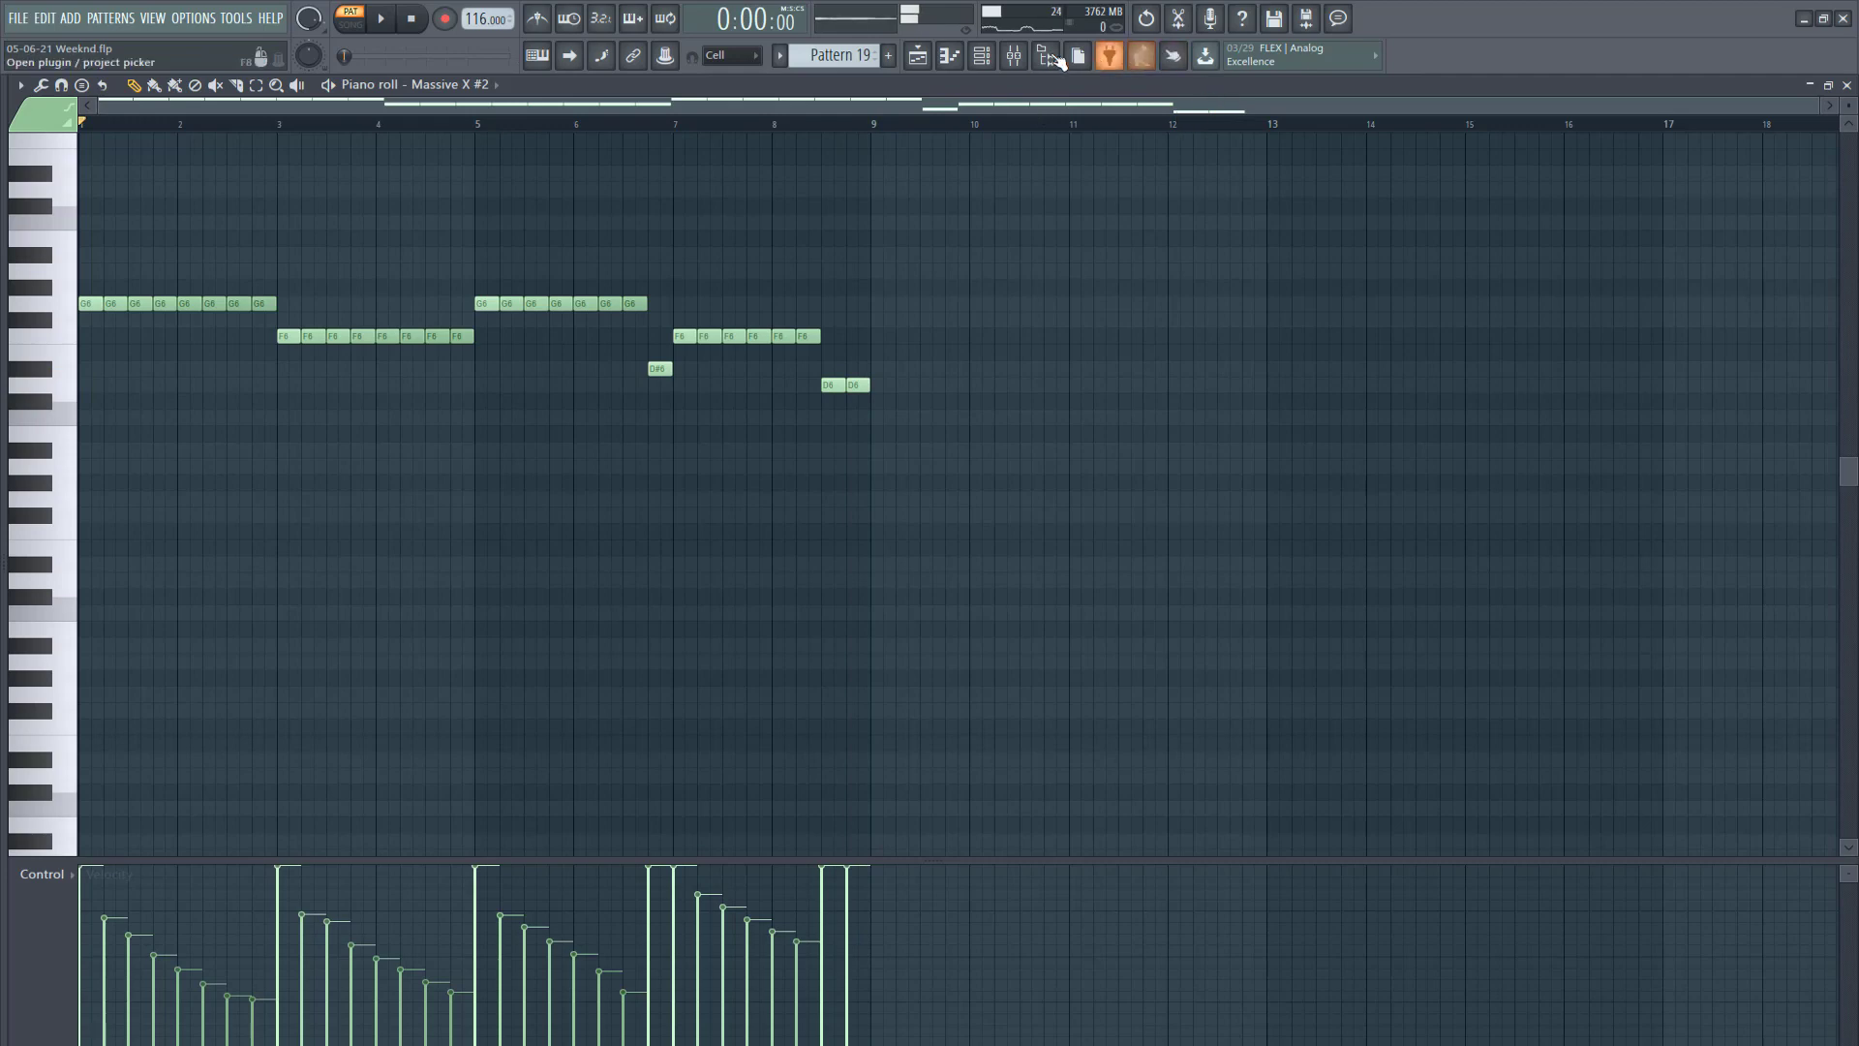
Step: View The Venue reverb, Fruity Phaser and Old Telephone EQ on Massive X #2's mixer track, including the EQ's preset list
left_click(1013, 55)
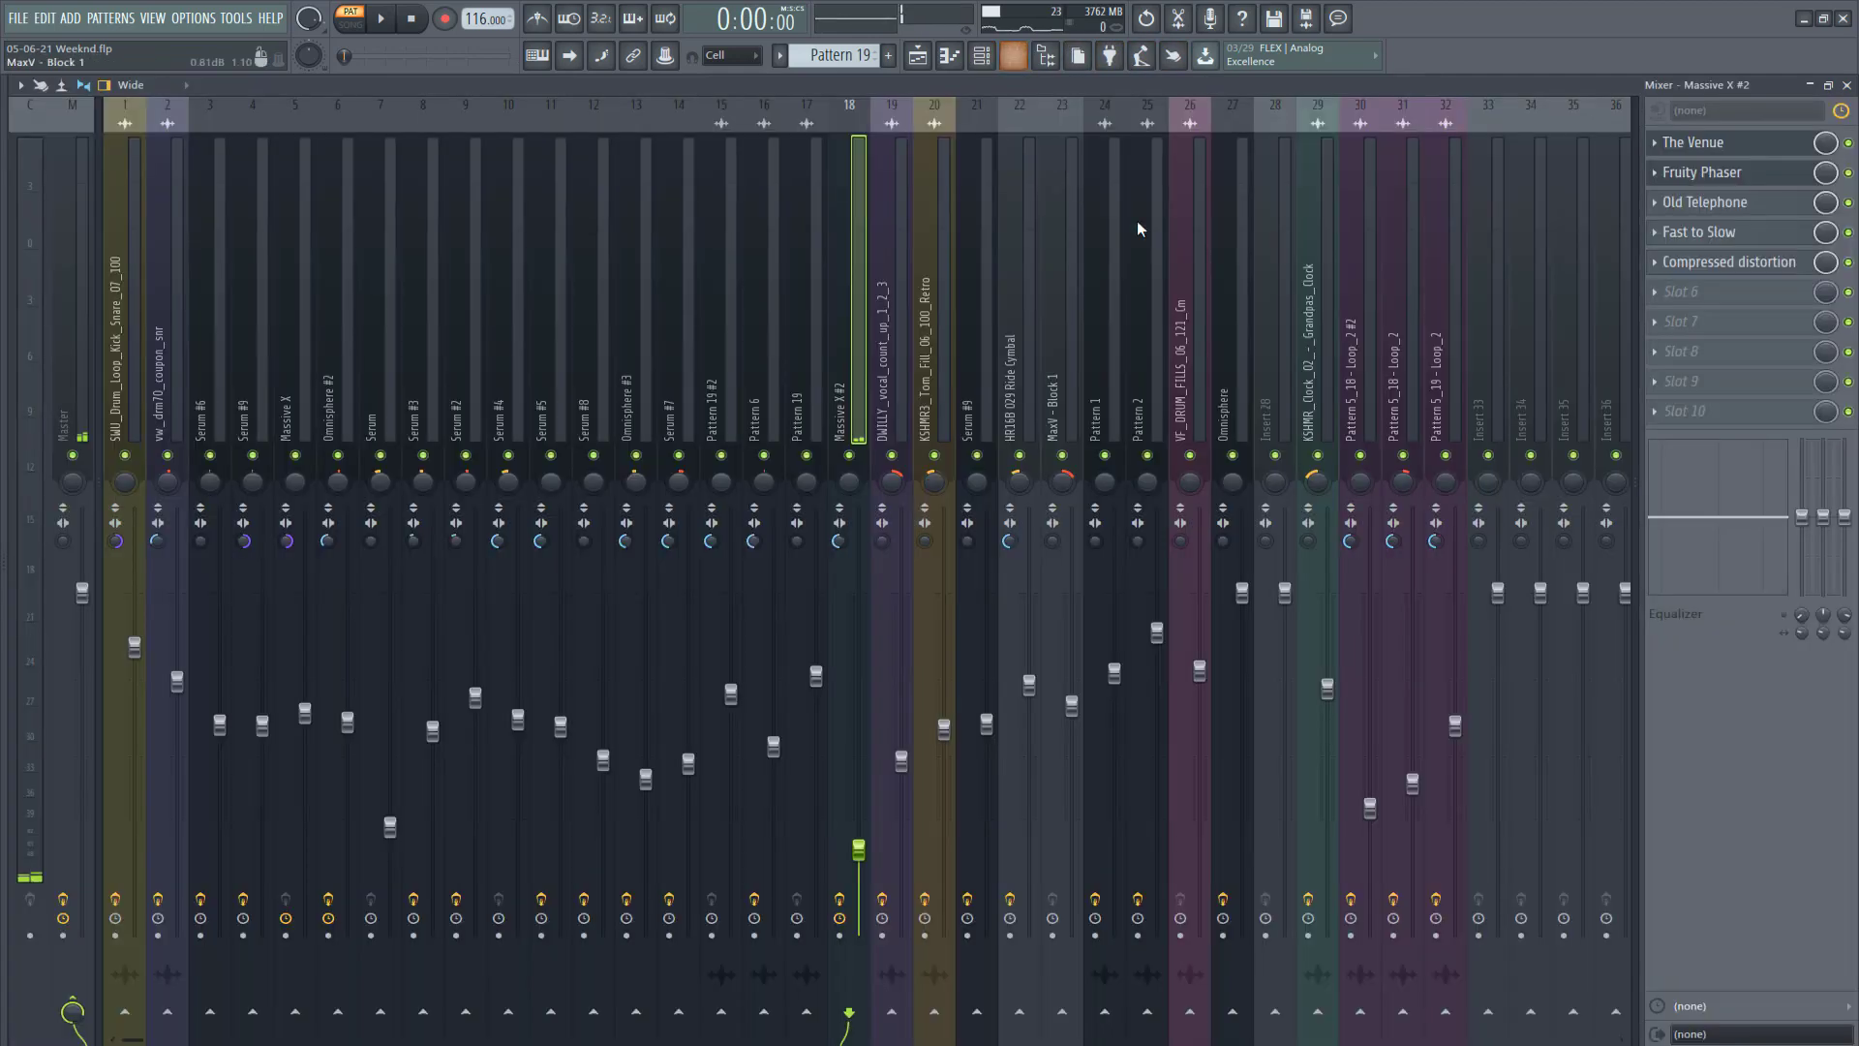
left_click(1711, 143)
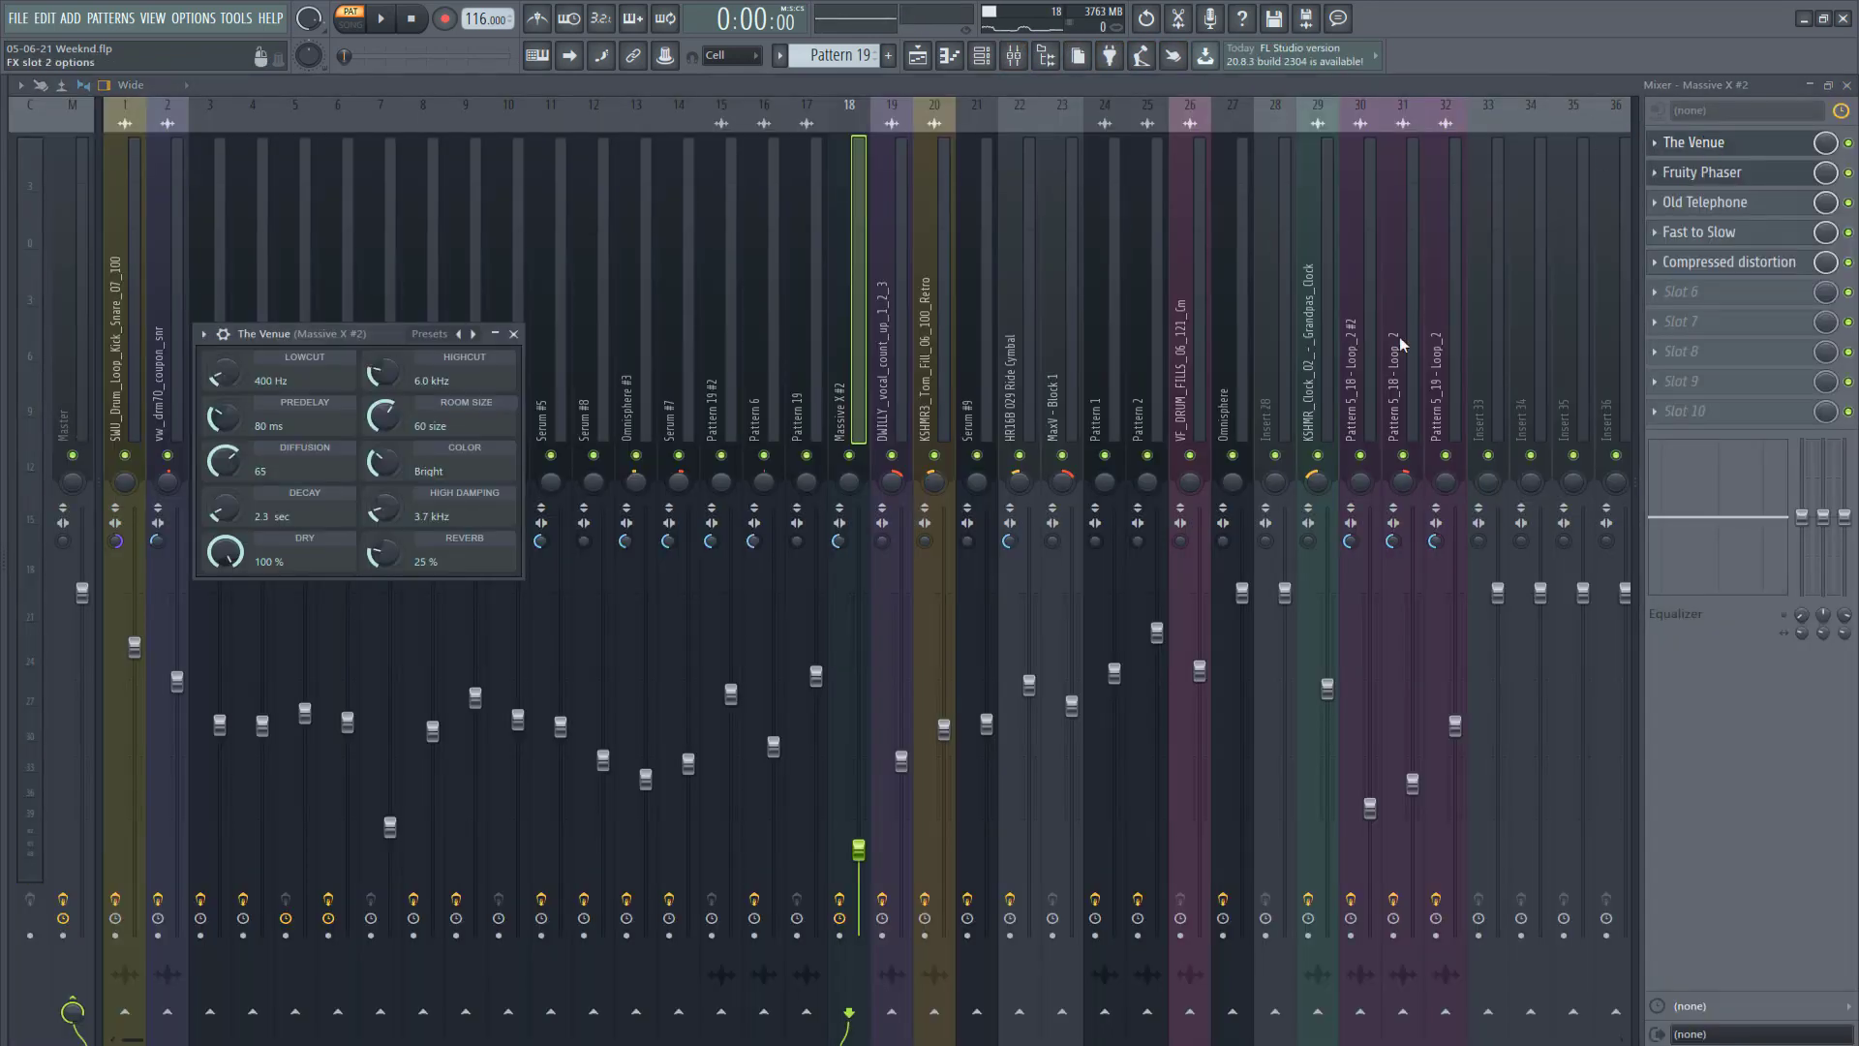
left_click(1693, 174)
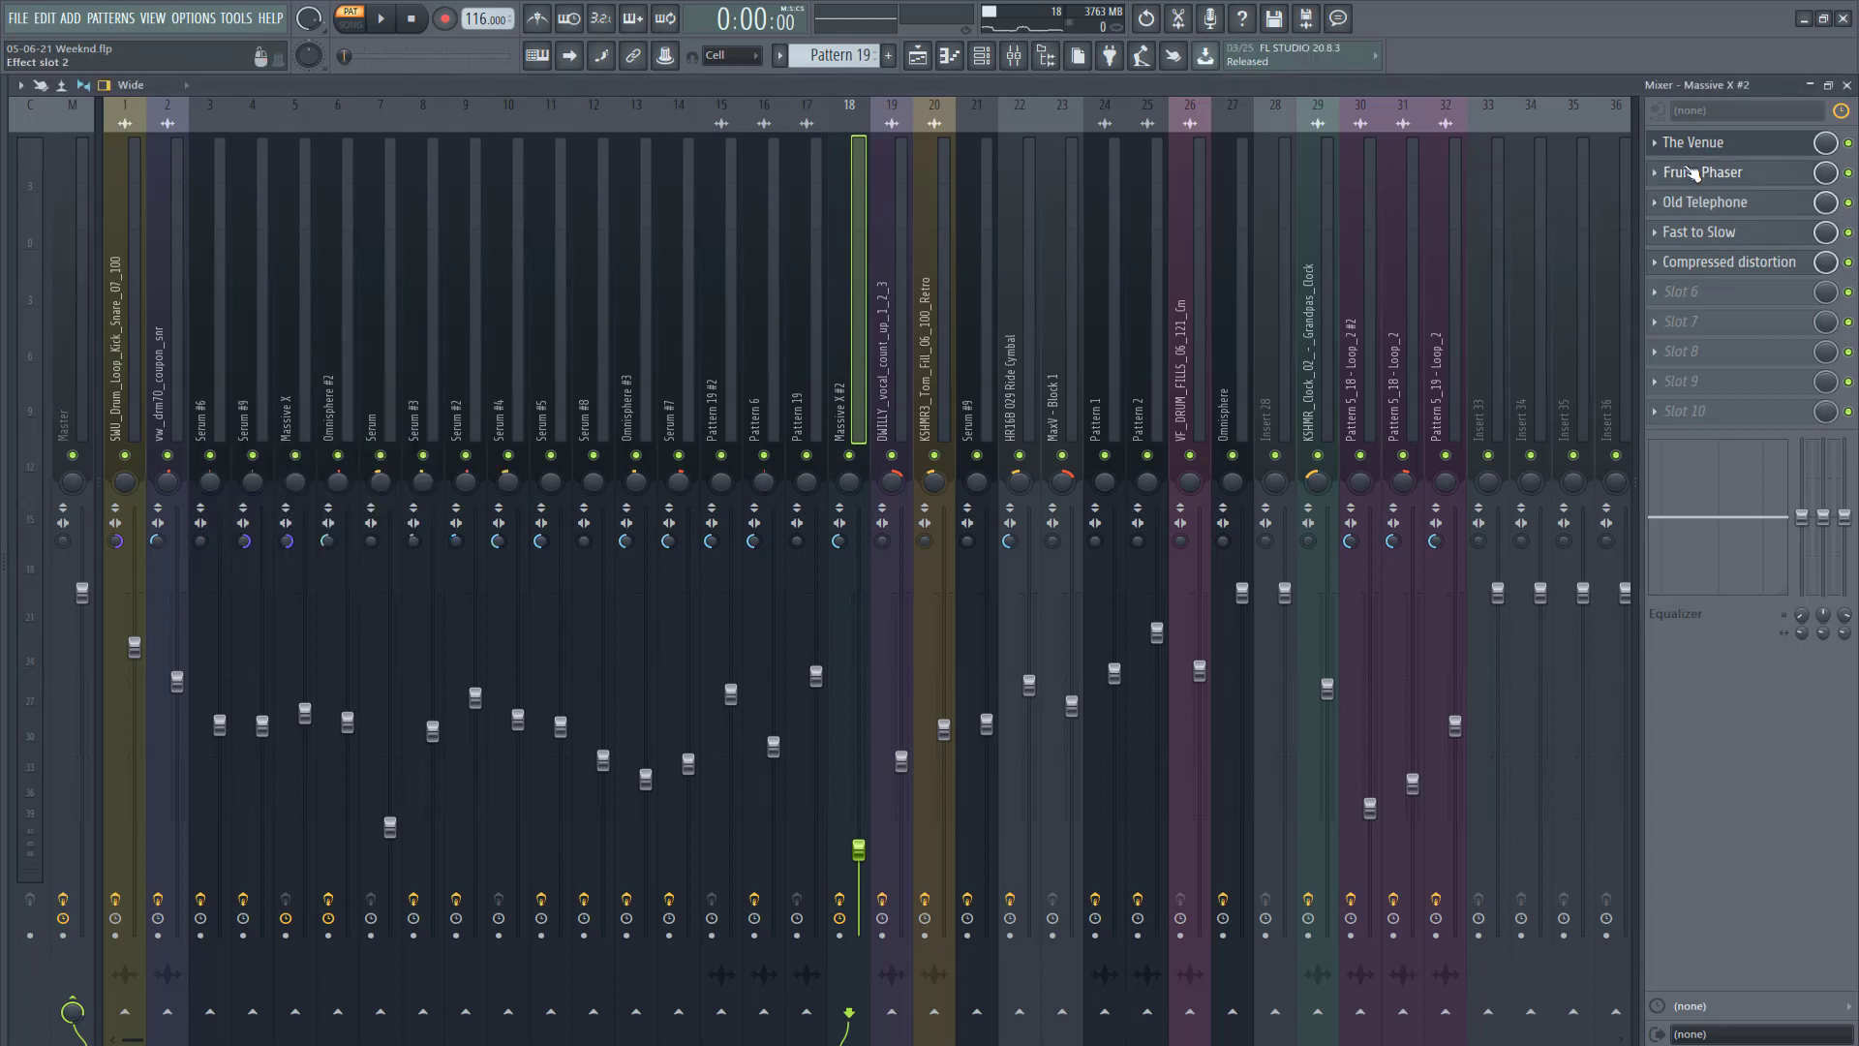
left_click(1706, 204)
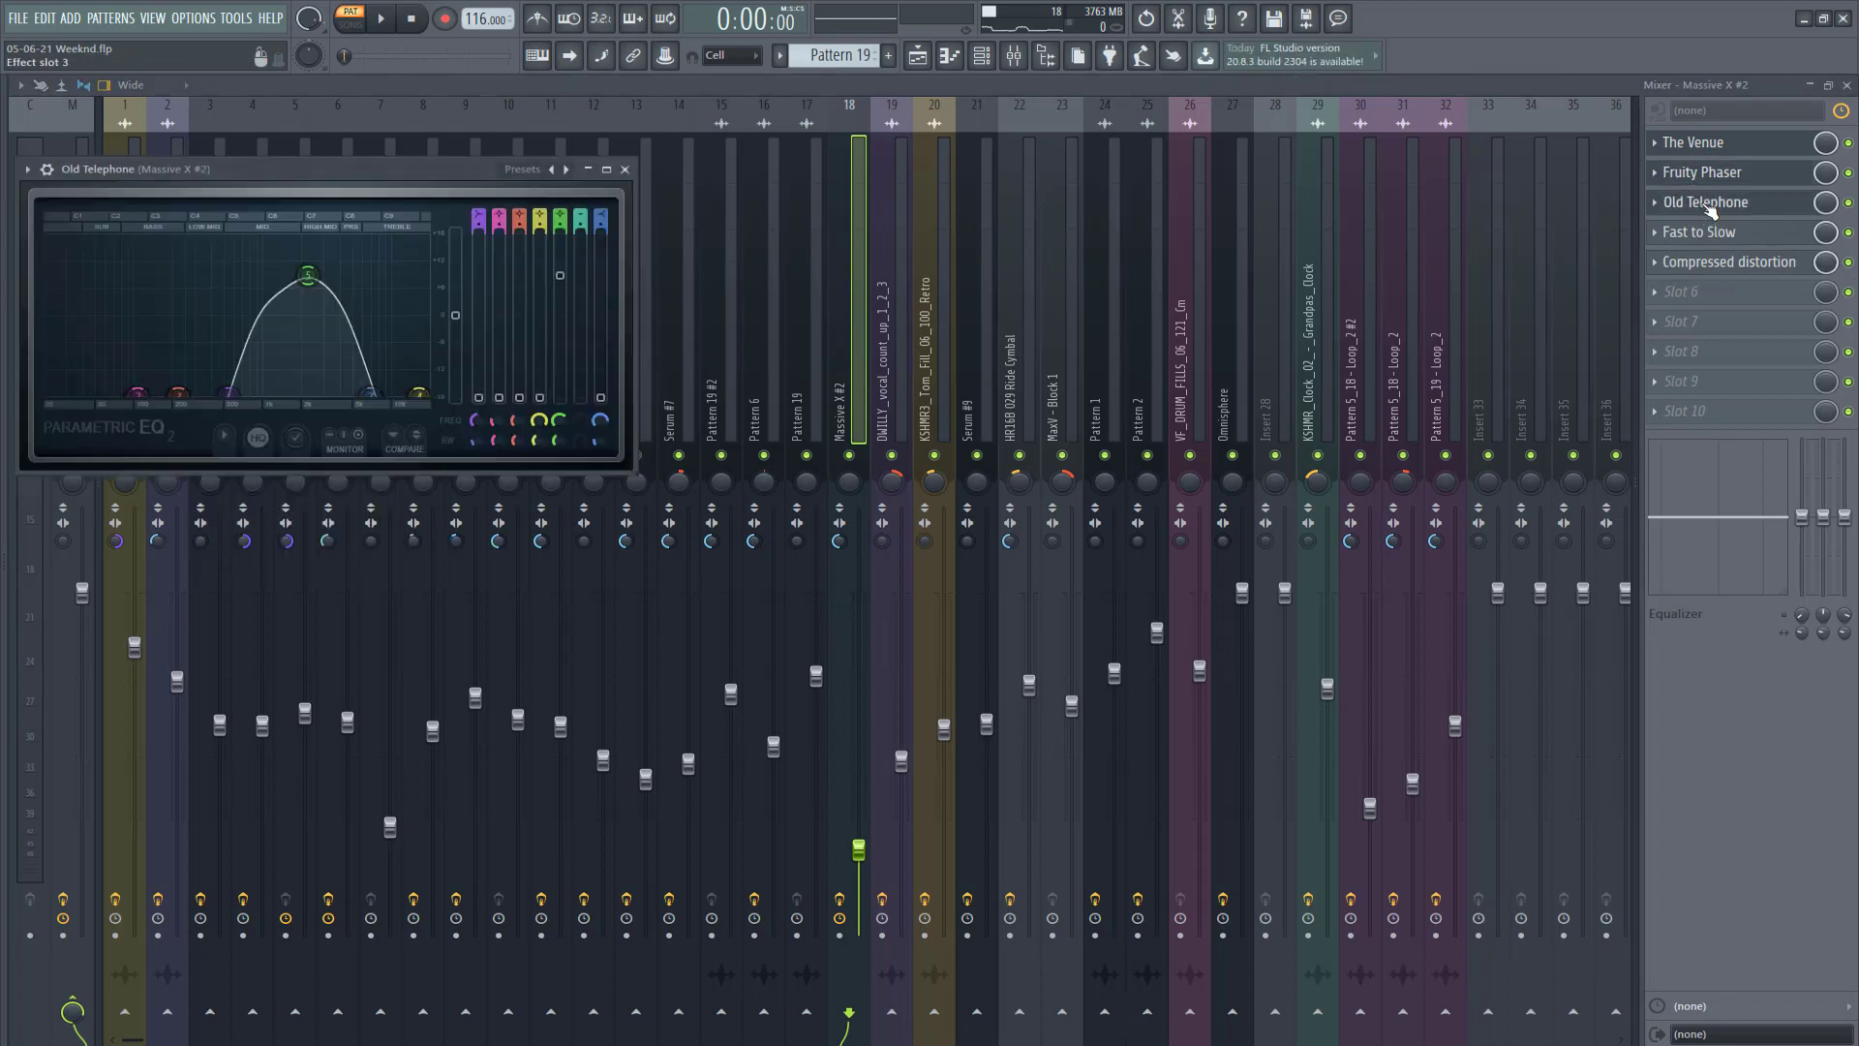
right_click(566, 170)
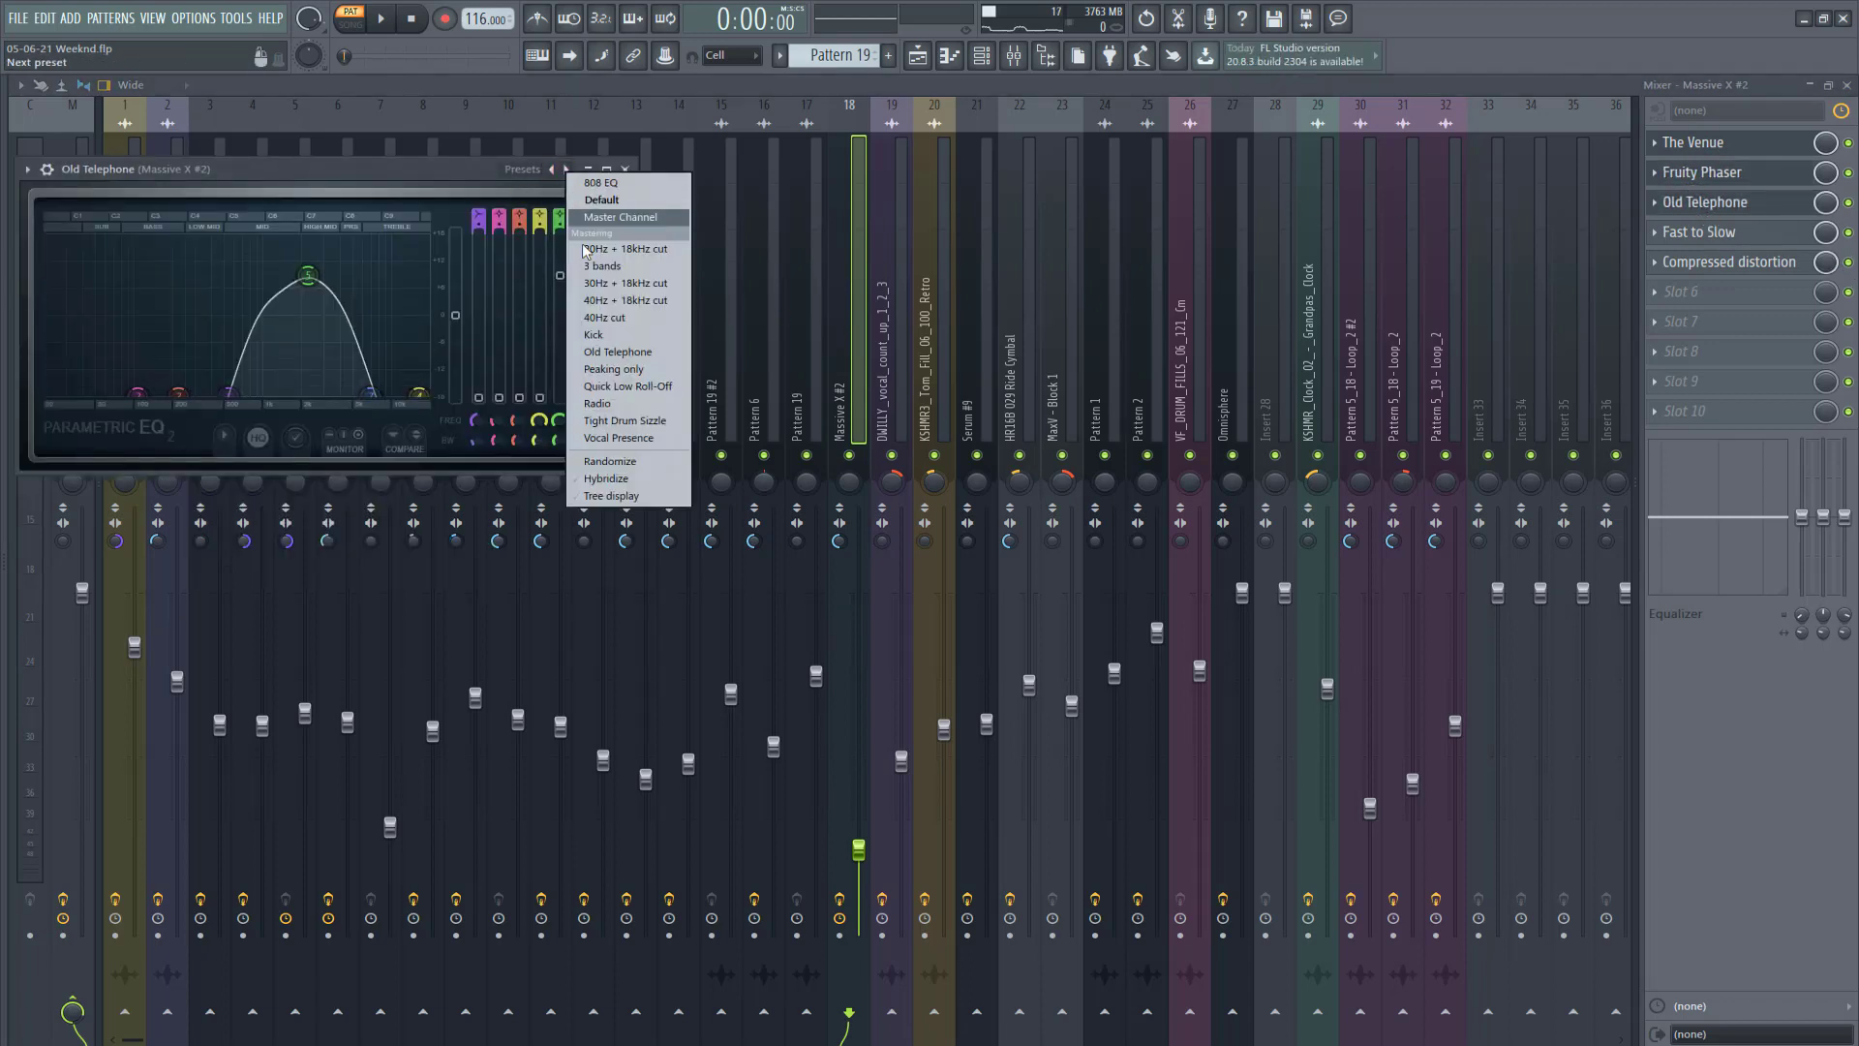
left_click(627, 169)
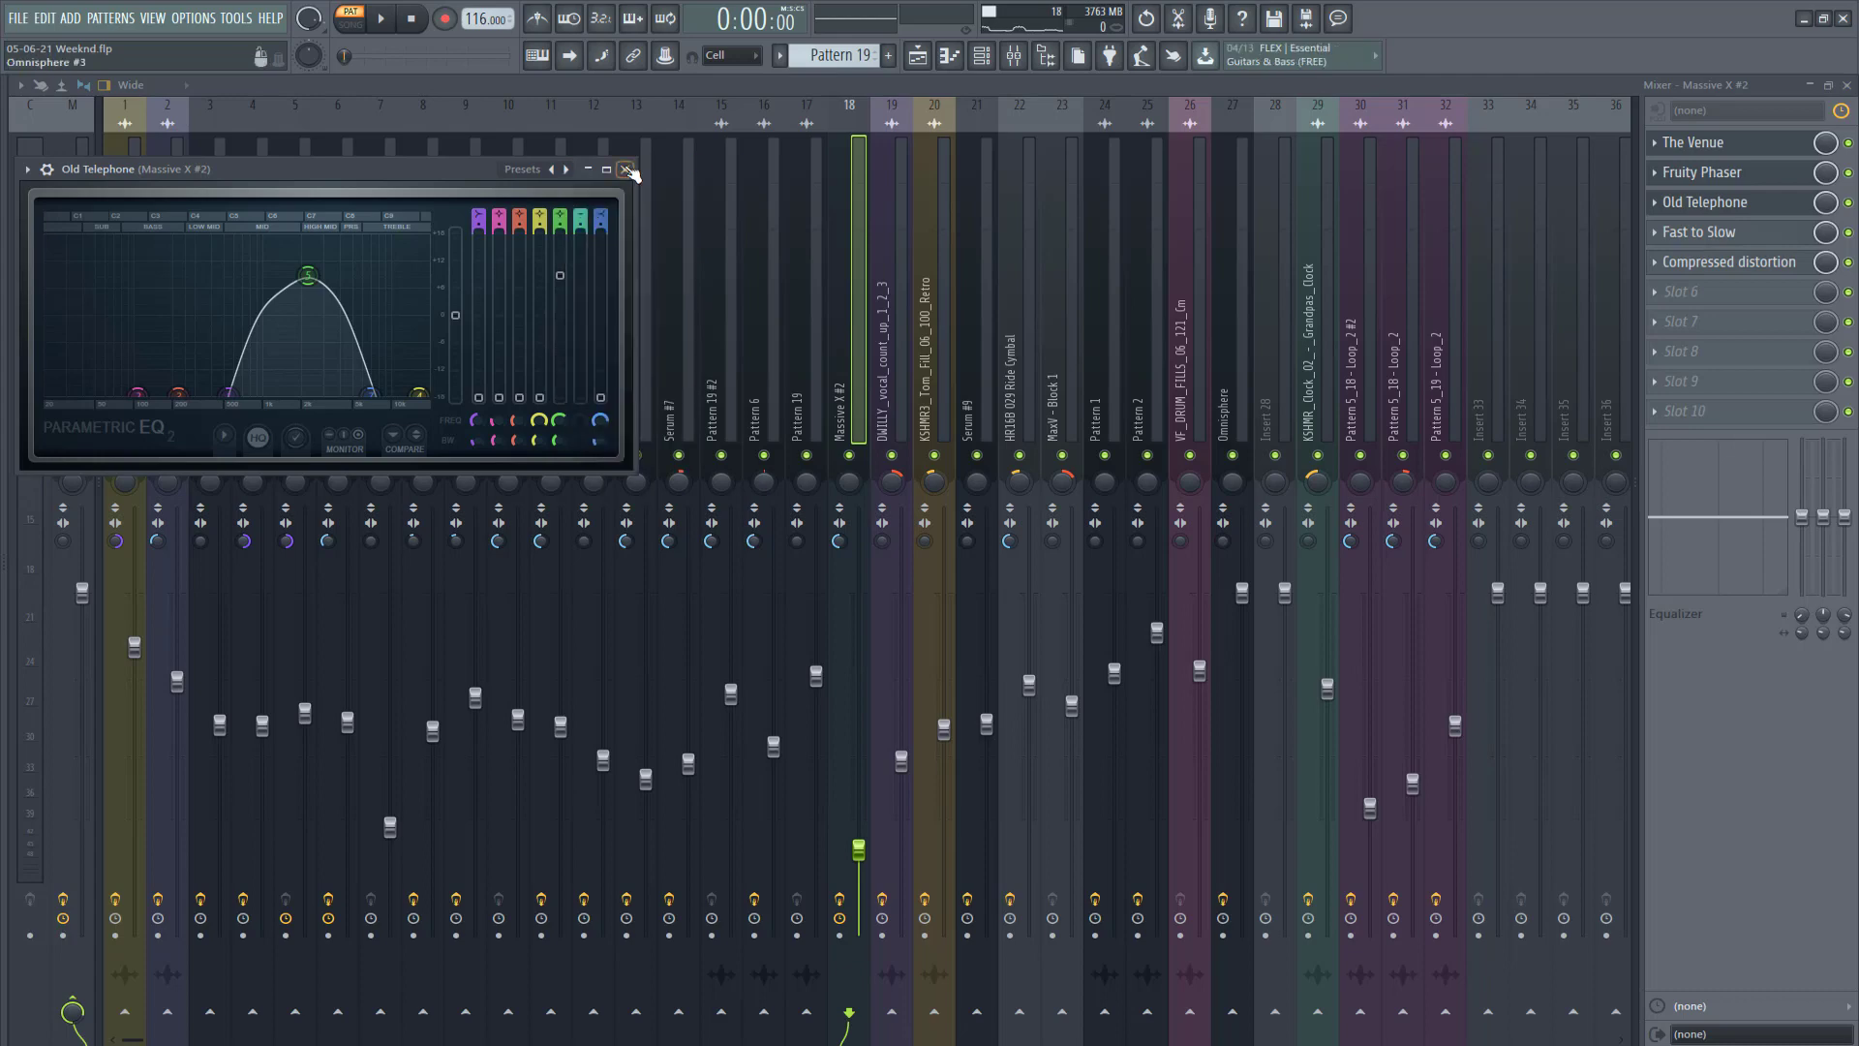
left_click(626, 170)
Step: View Massive X #2's Fast to Slow panning and Compressed distortion effects, and return to the playlist
left_click(1722, 229)
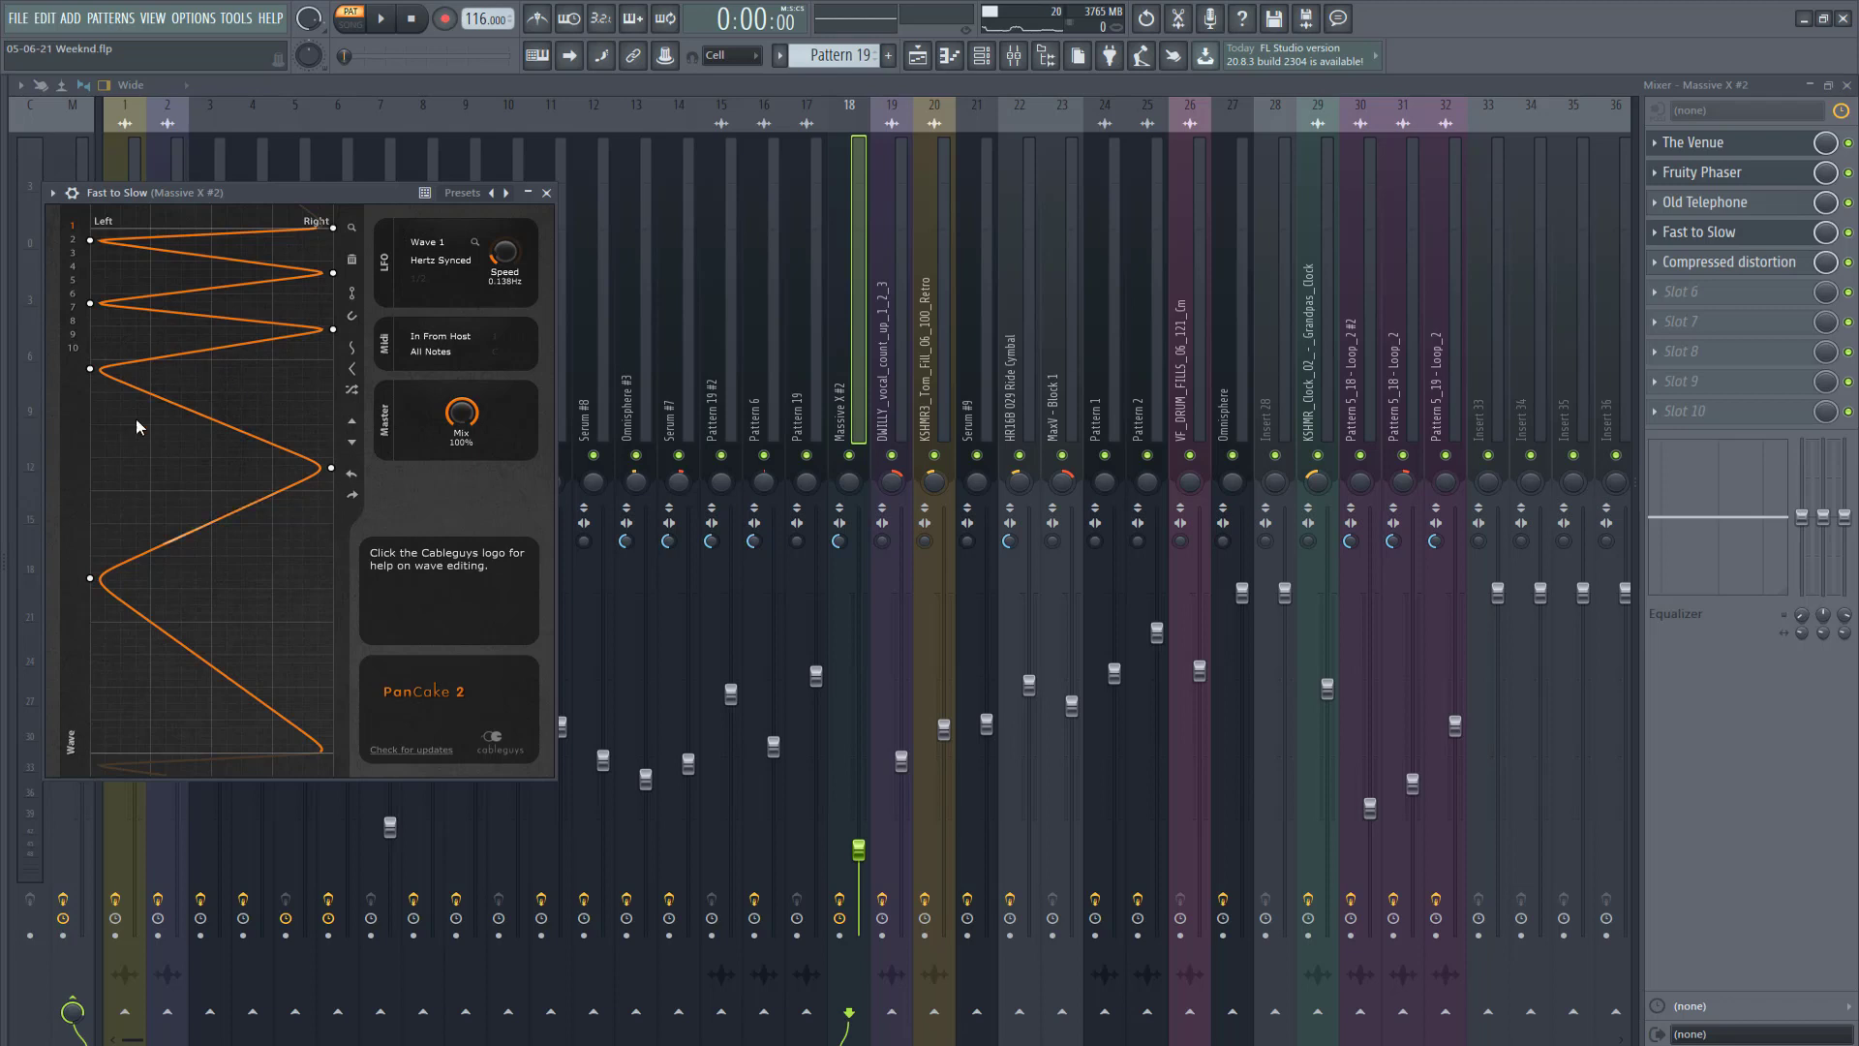
left_click(1743, 265)
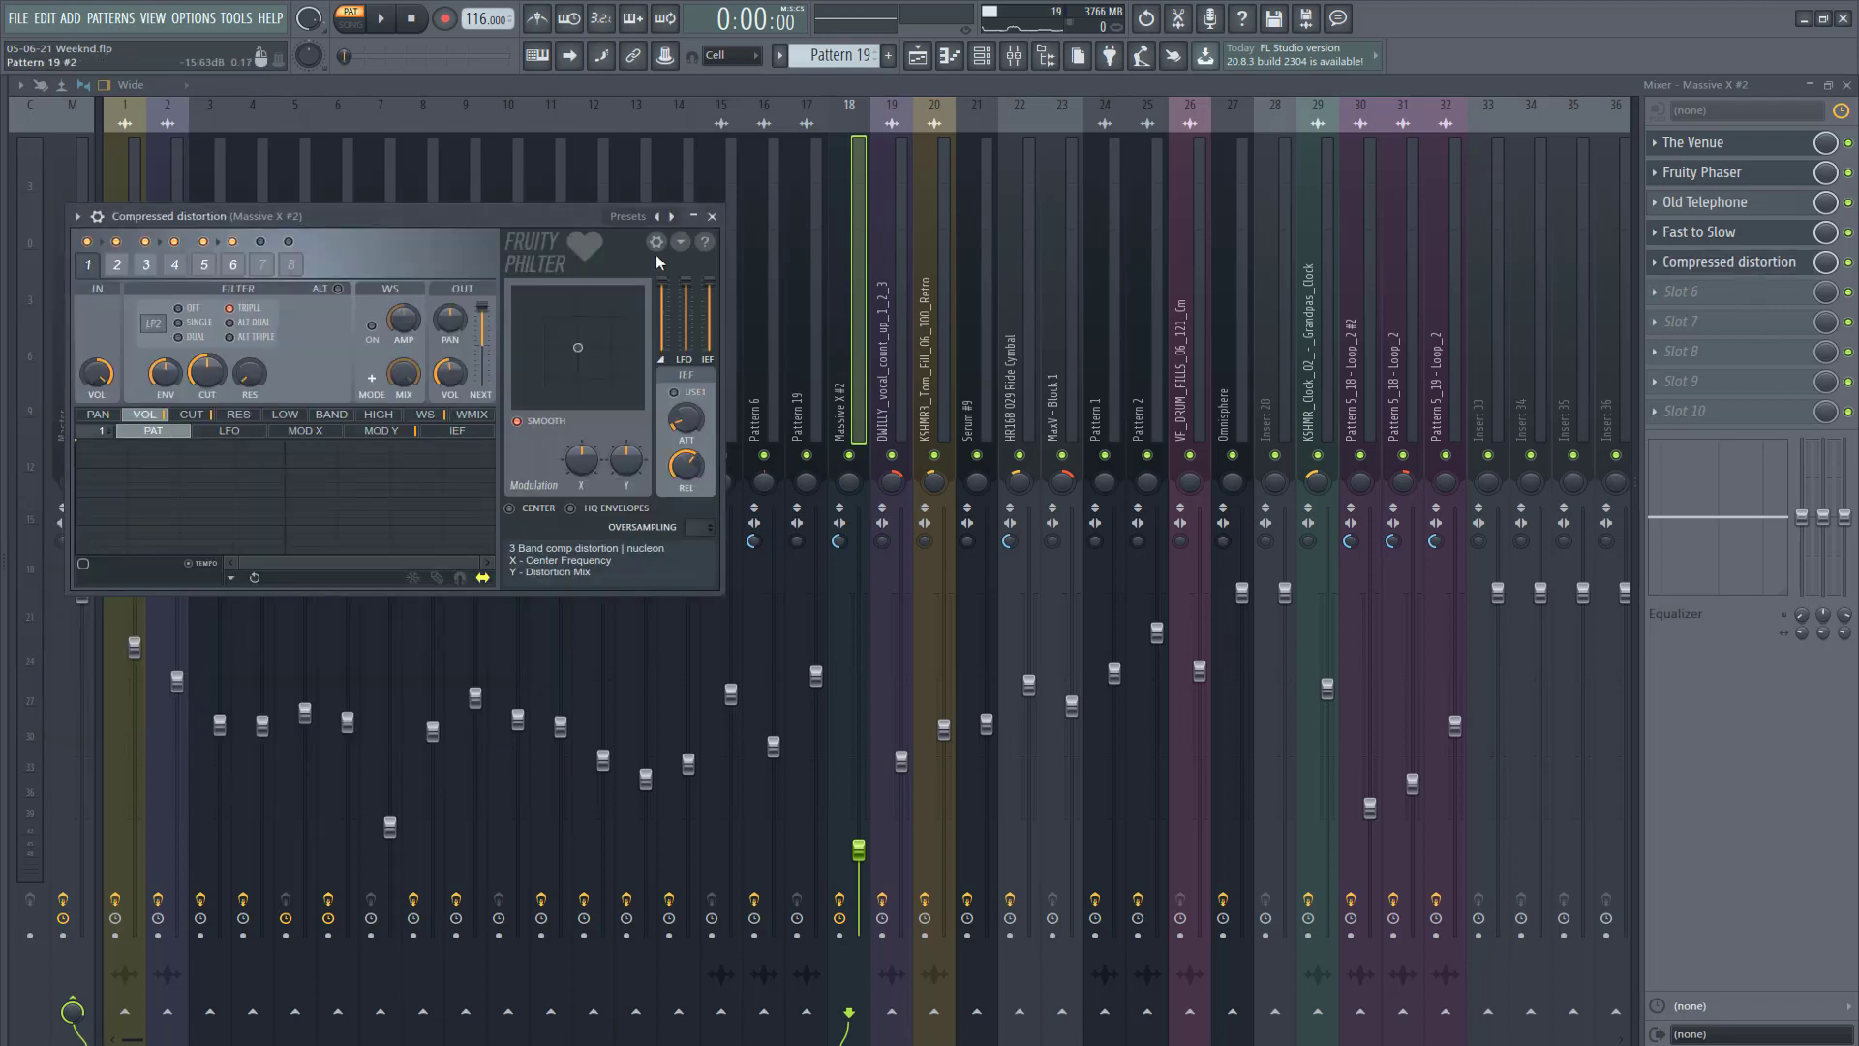
left_click(713, 216)
key("F9")
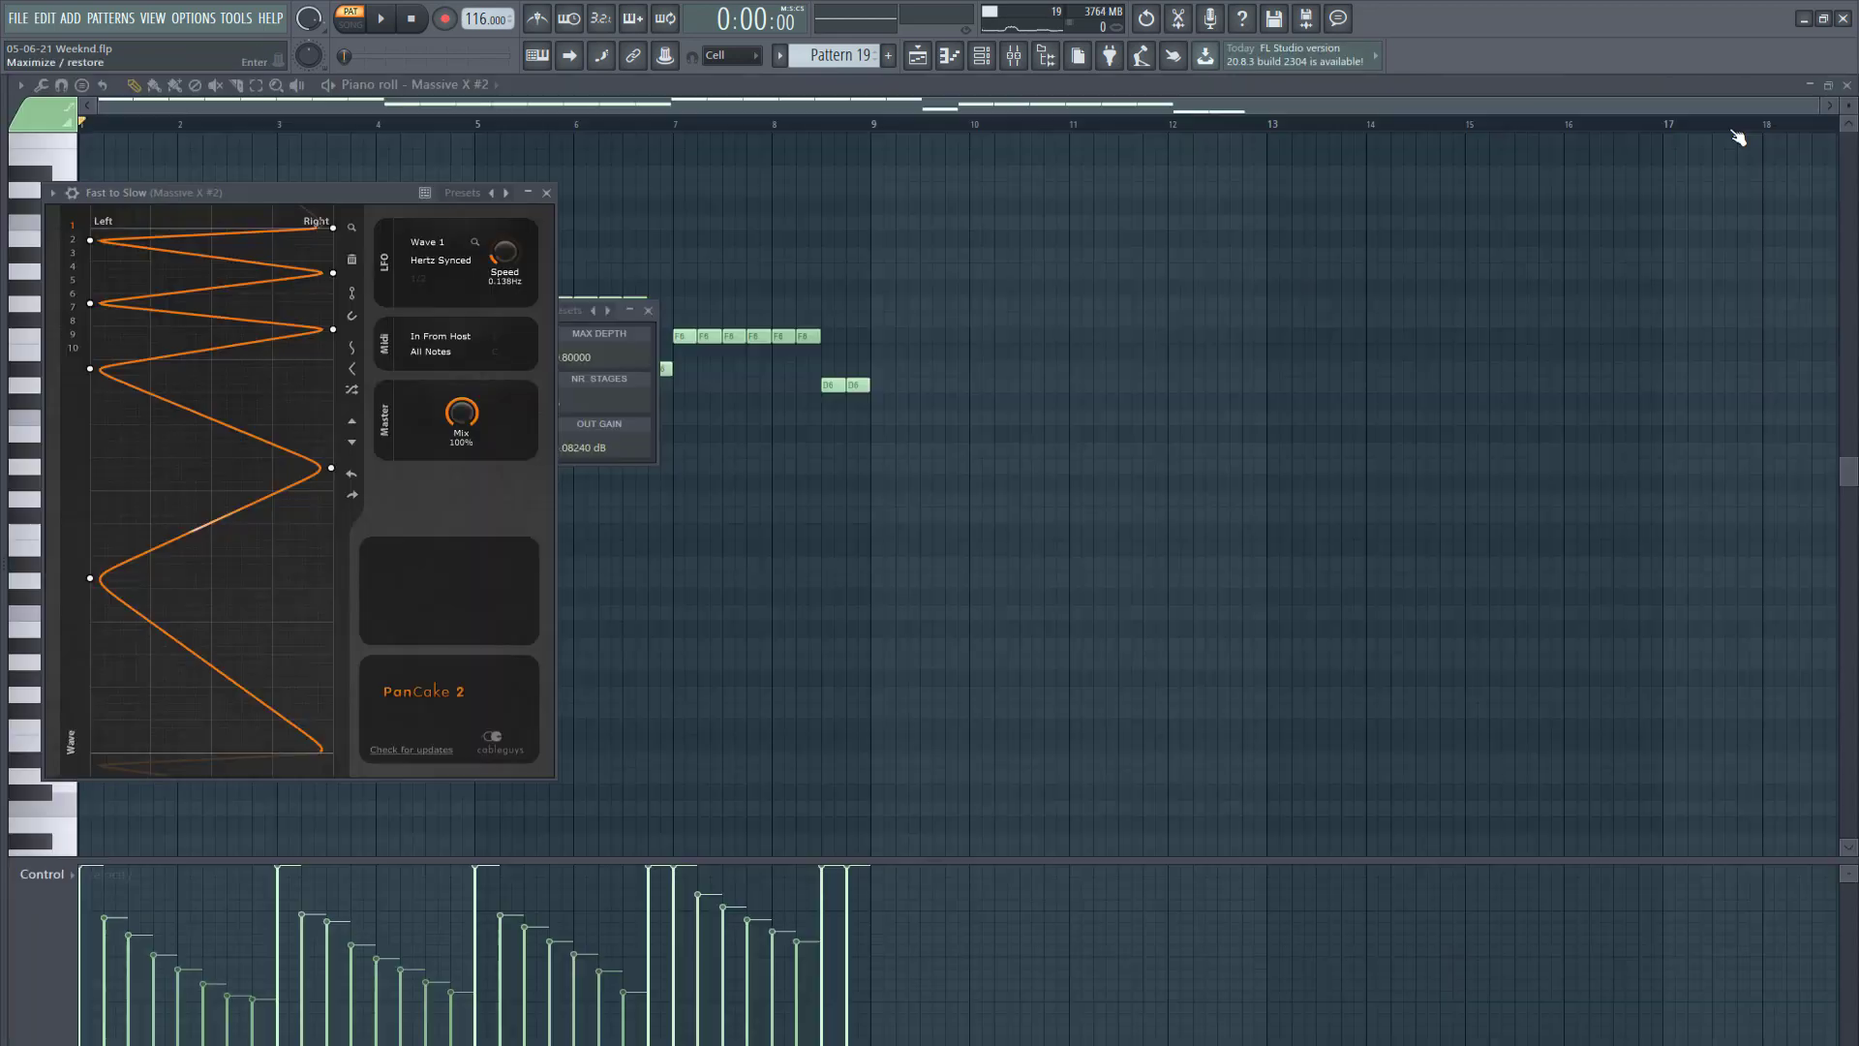
left_click(1848, 87)
left_click(115, 18)
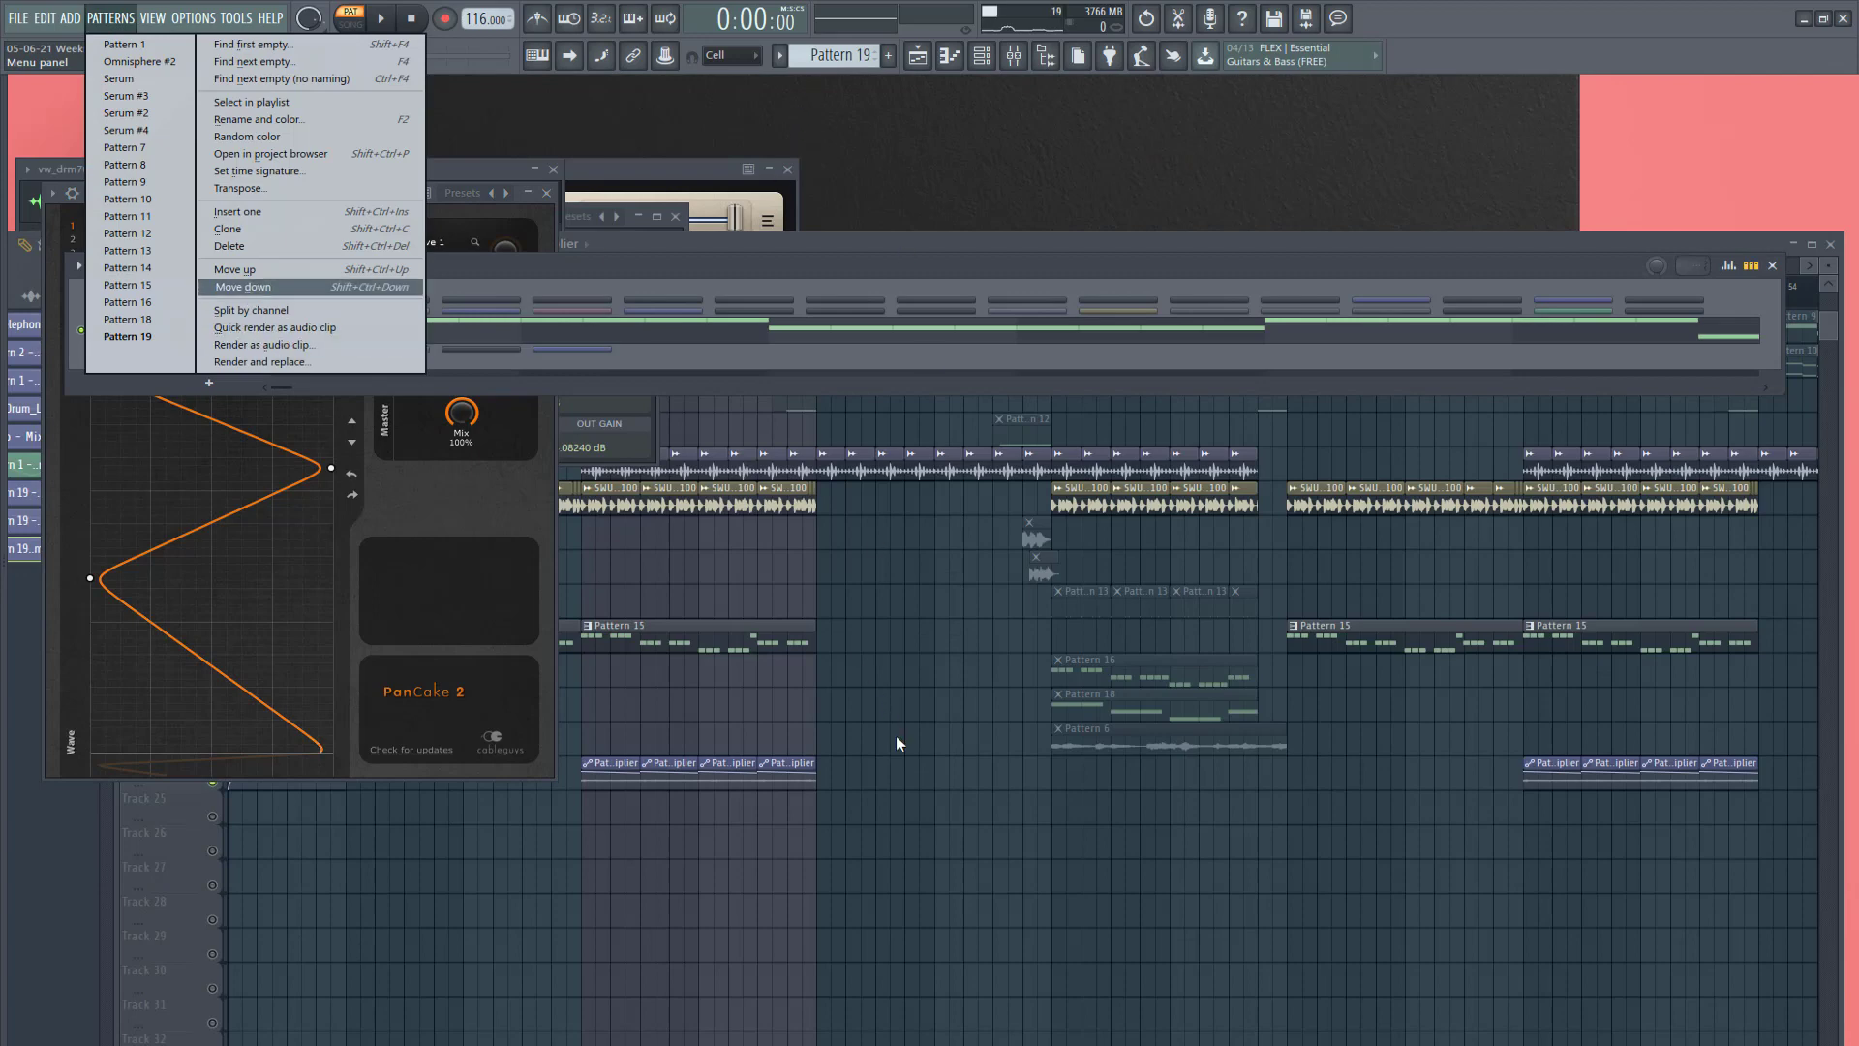
left_click(1127, 843)
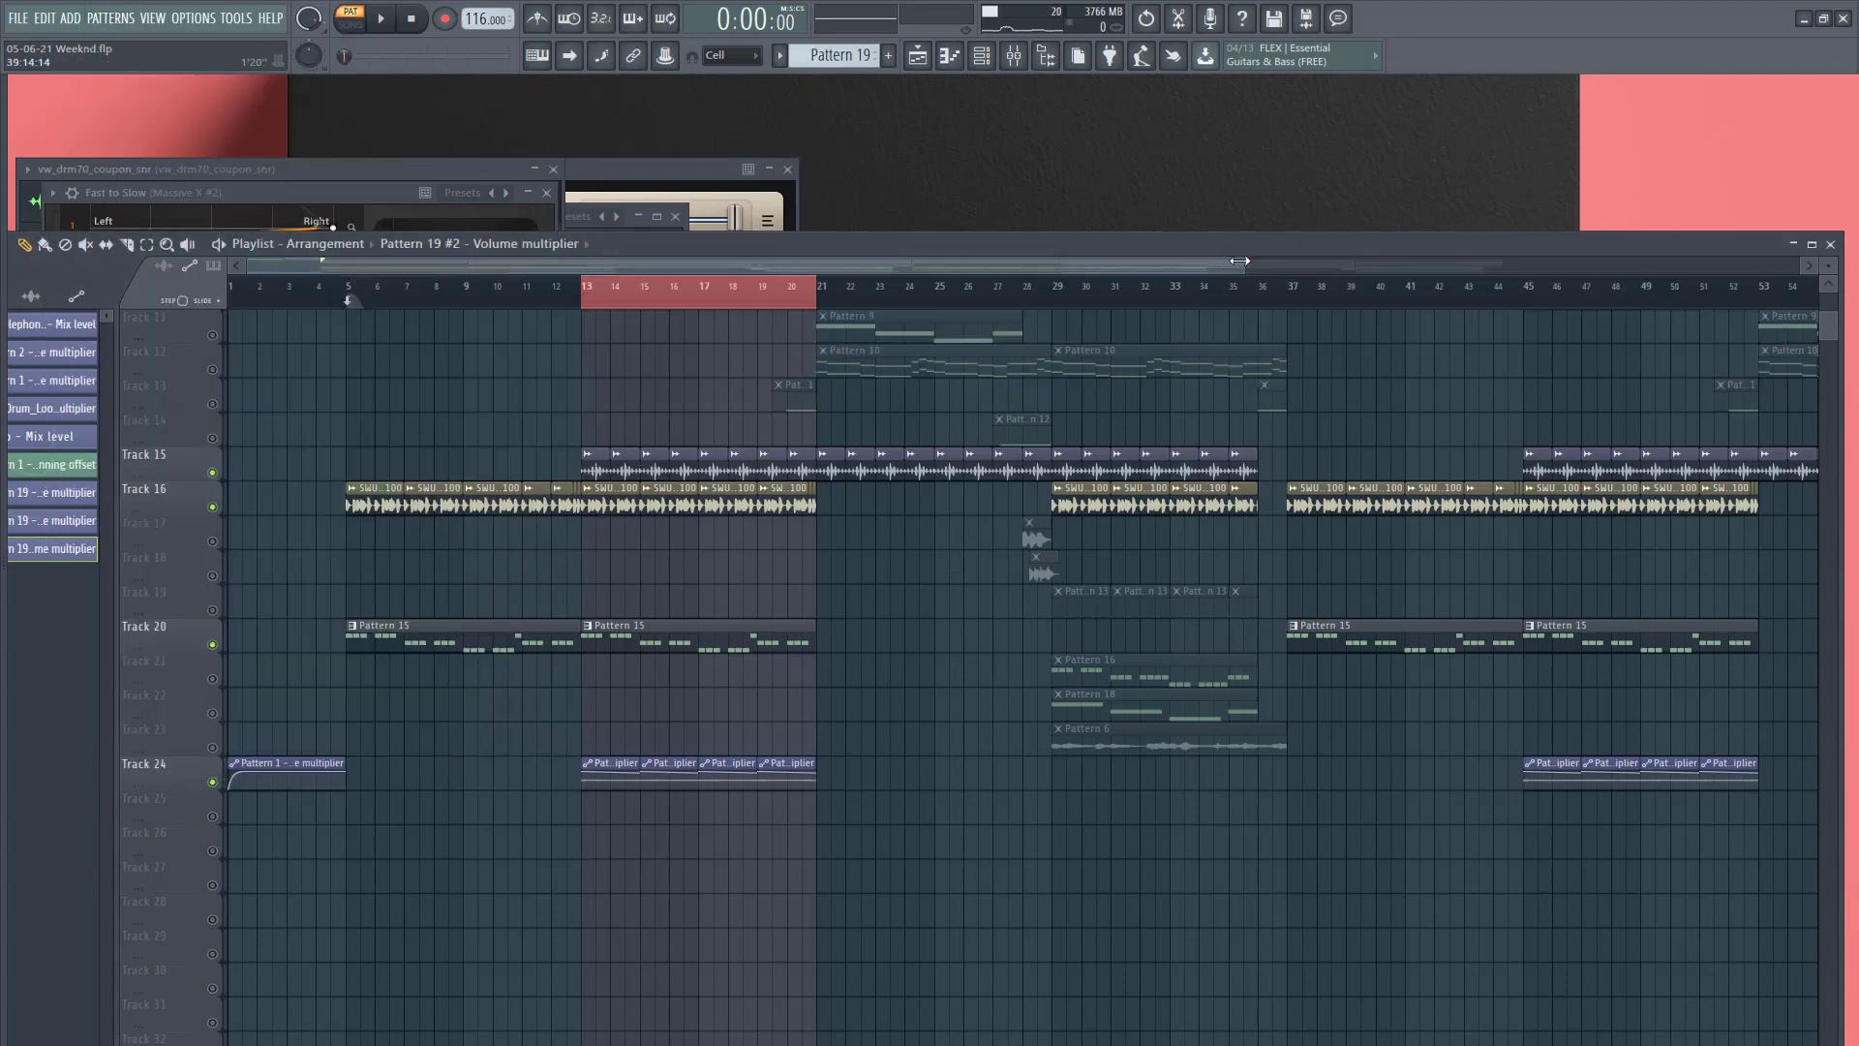
Step: Move the first volume automation clip at bar 13 off Track 24 to inspect the Pattern 19 #2 audio beneath, and put it back
left_click_drag(1238, 262, 771, 263)
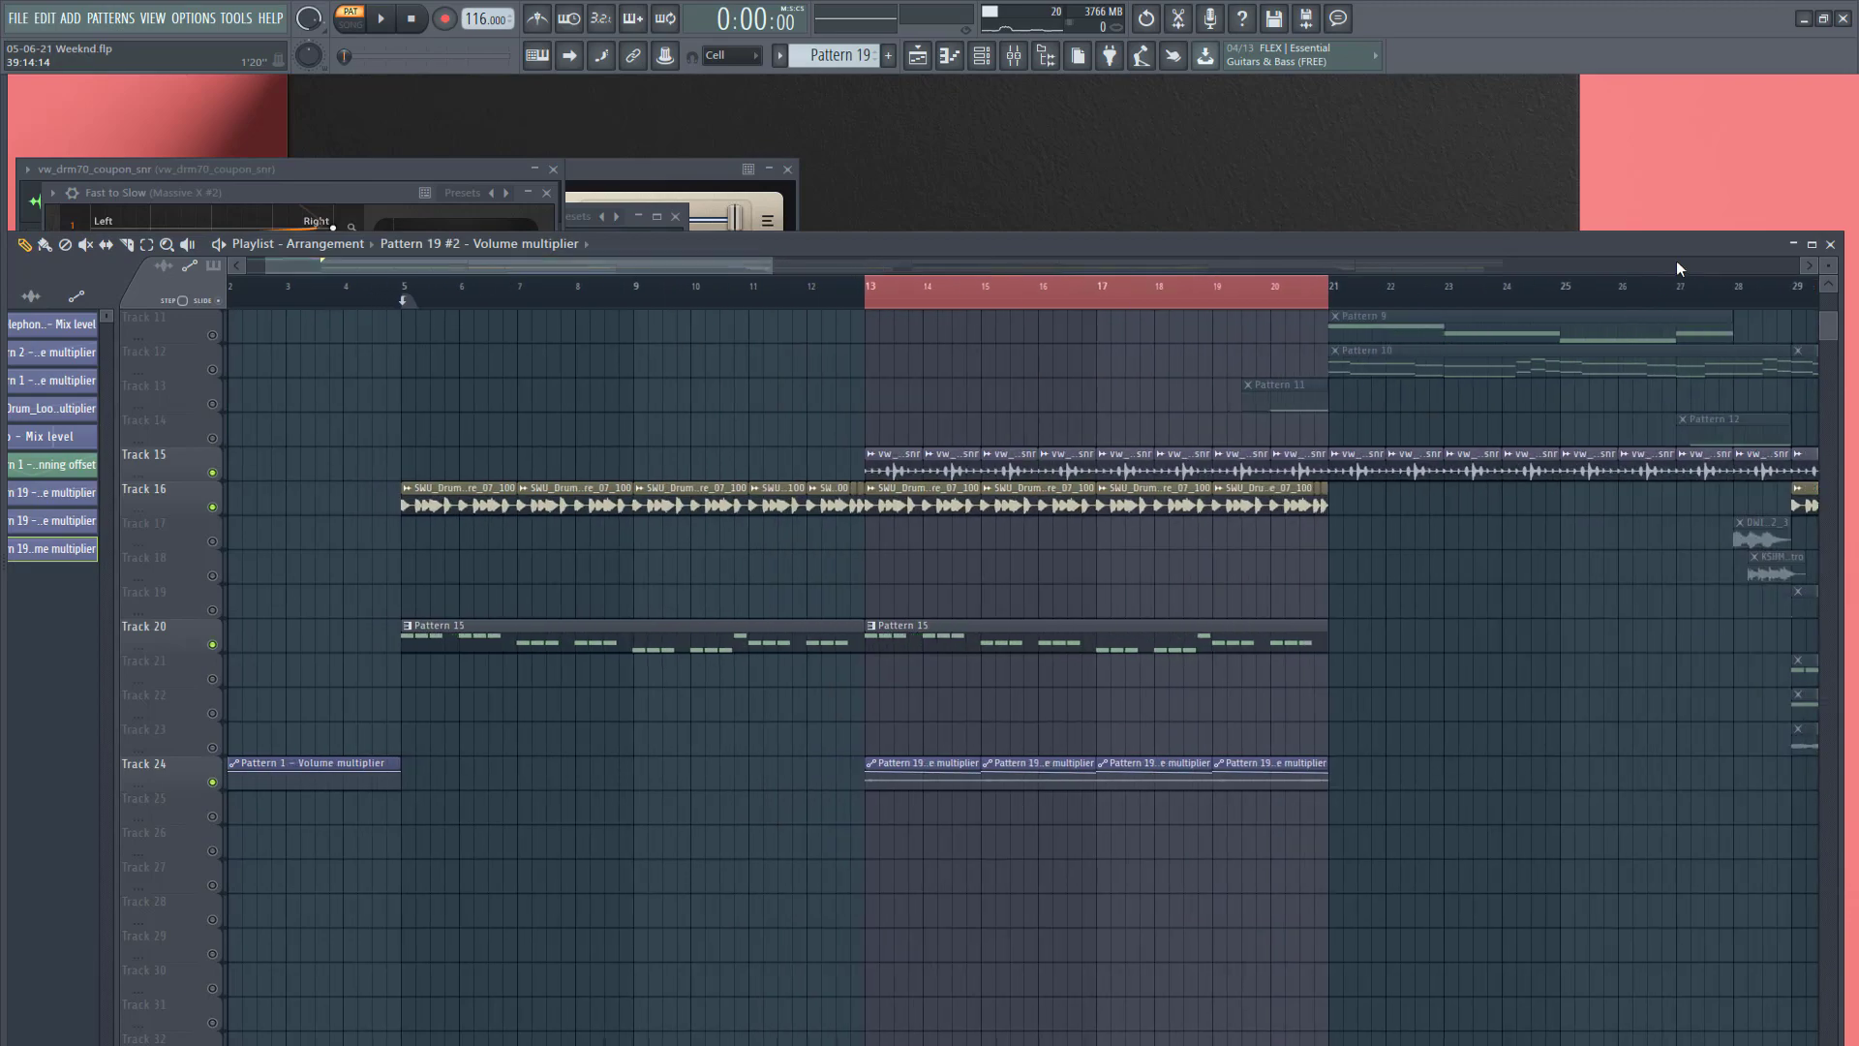
left_click_drag(1833, 268, 1832, 327)
scroll(1374, 628, "down", 6)
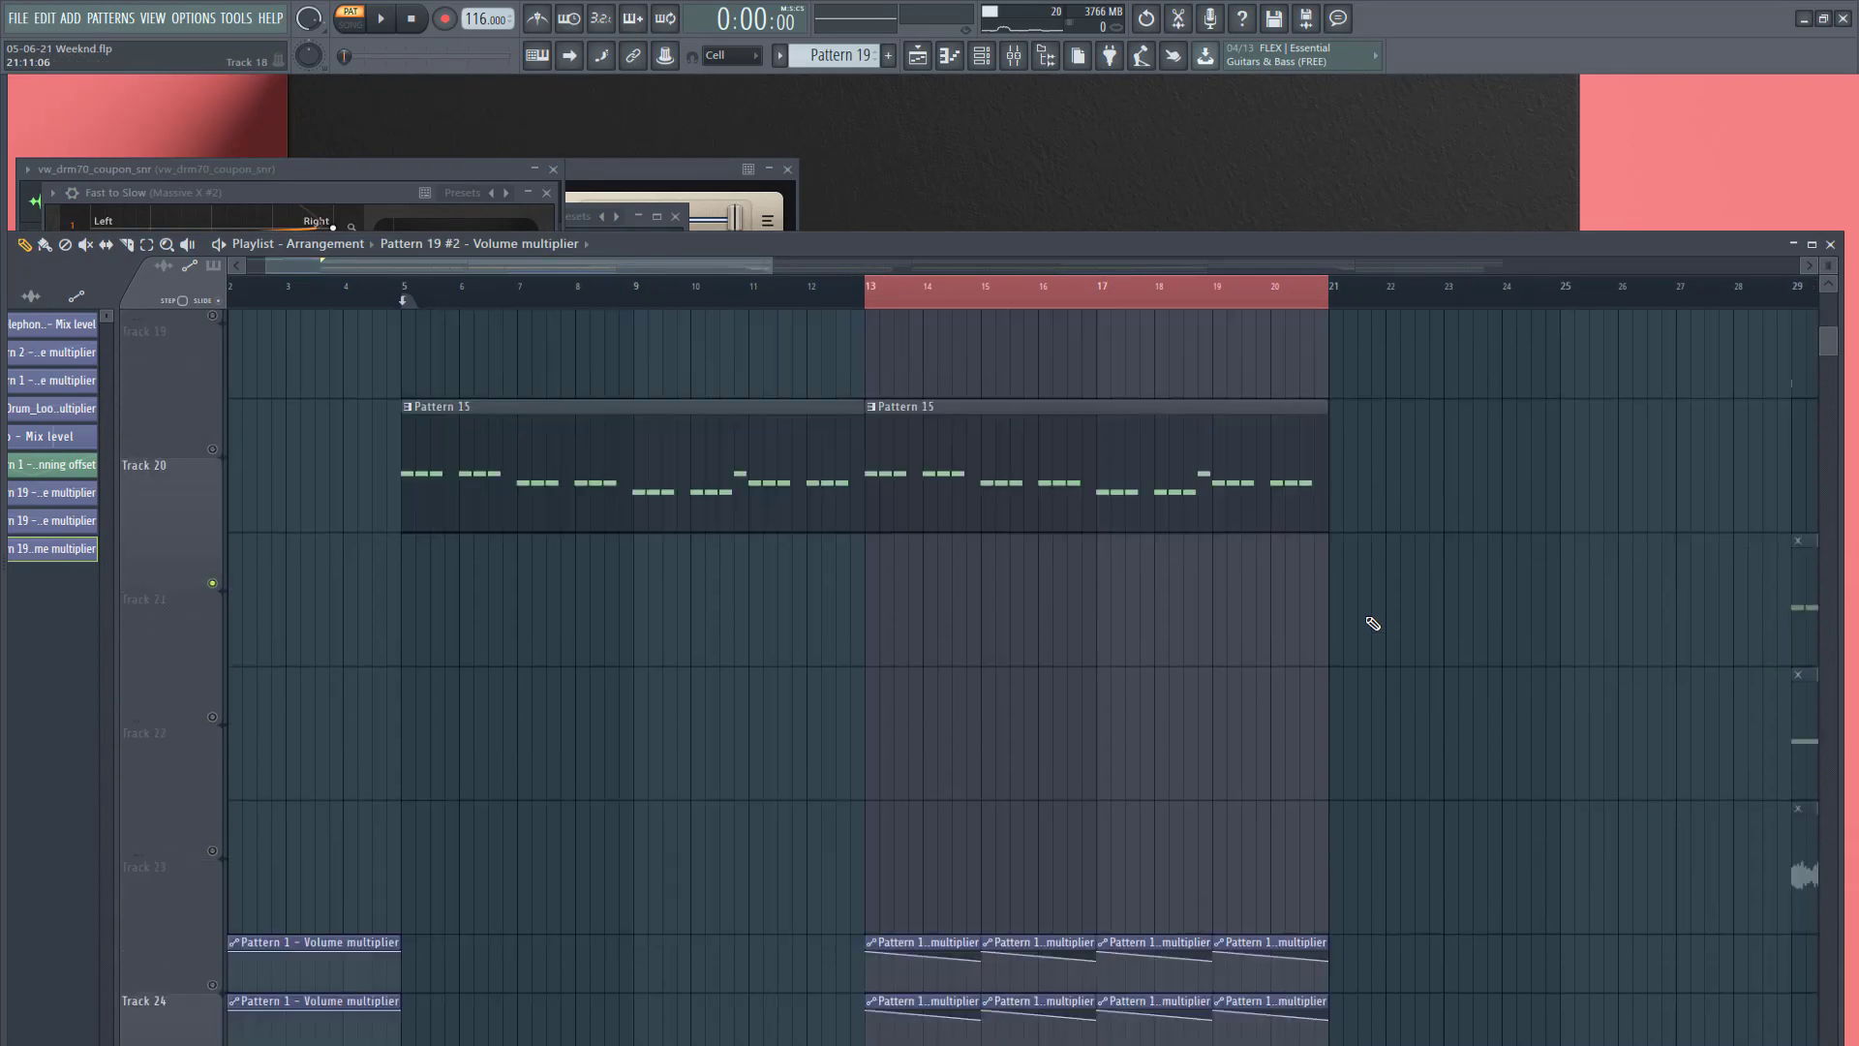
left_click_drag(941, 588, 947, 436)
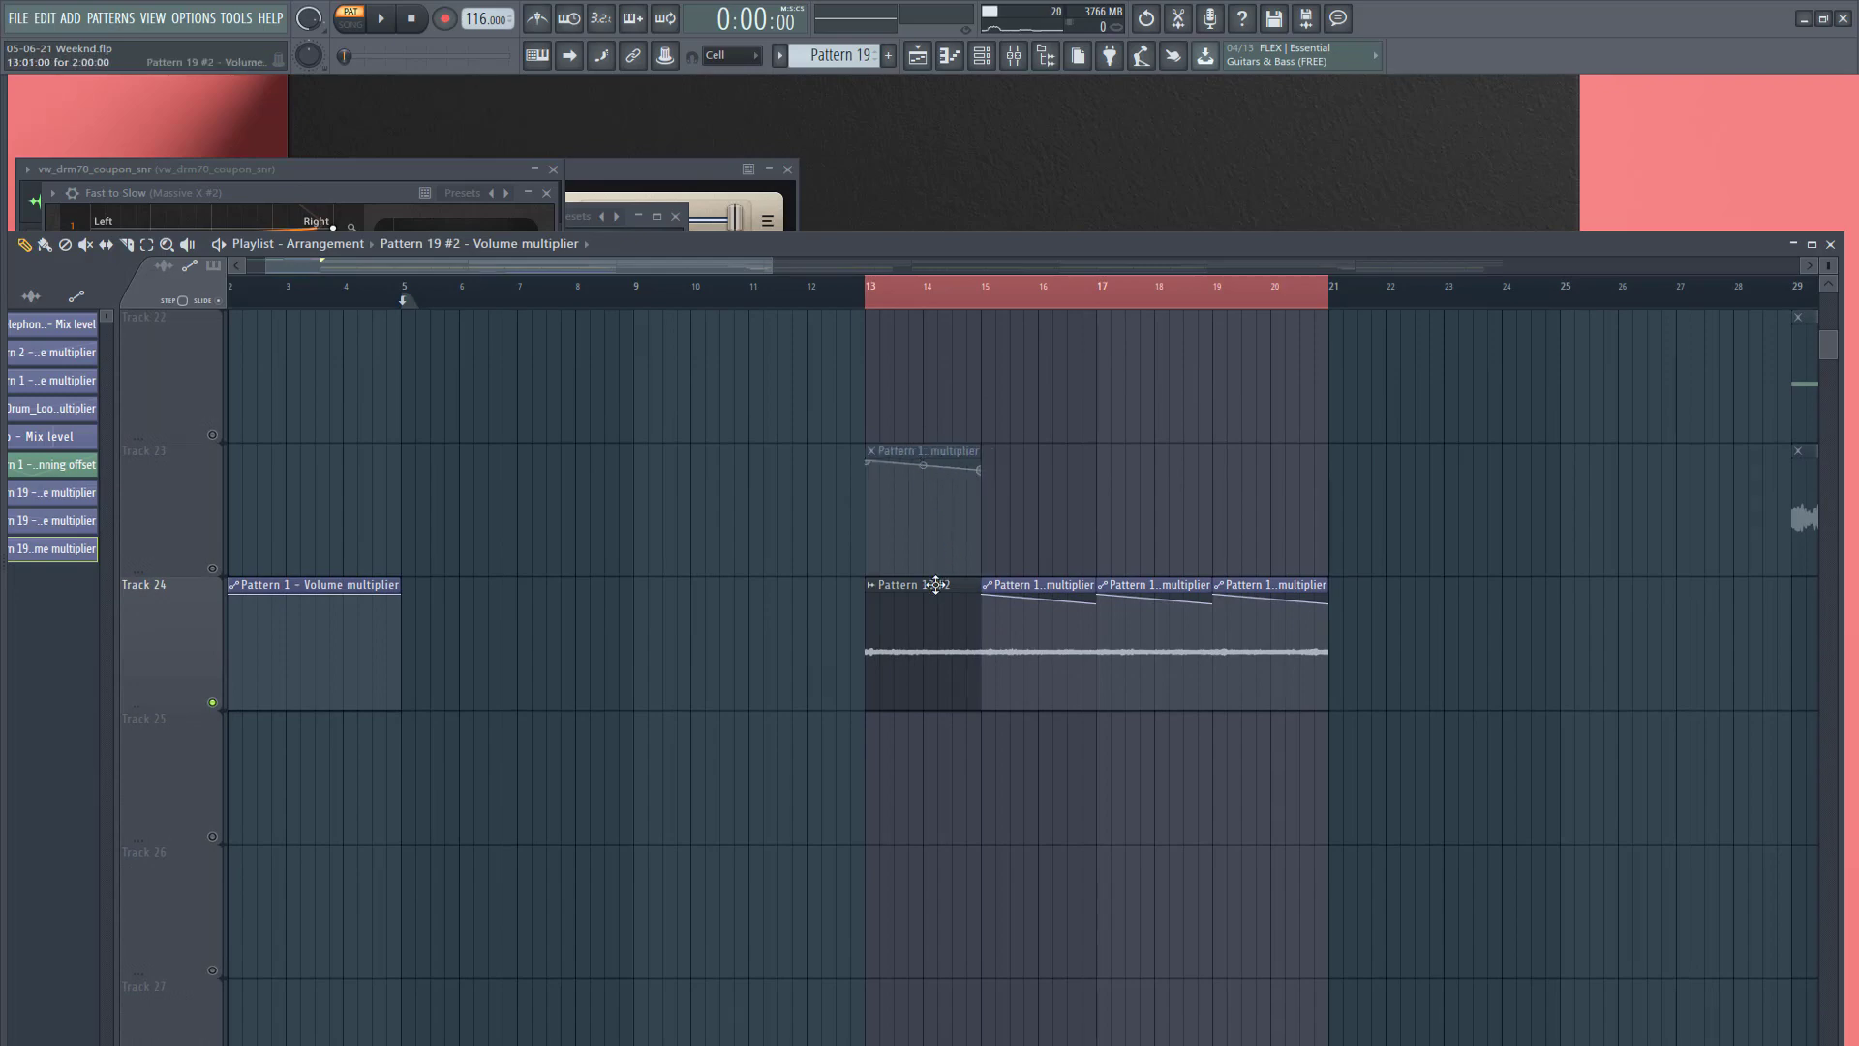
left_click_drag(936, 585, 931, 587)
Step: Play the arrangement in song mode from about bar 11 into the bars 13–21 loop with all unmuted layers in view
left_click(764, 296)
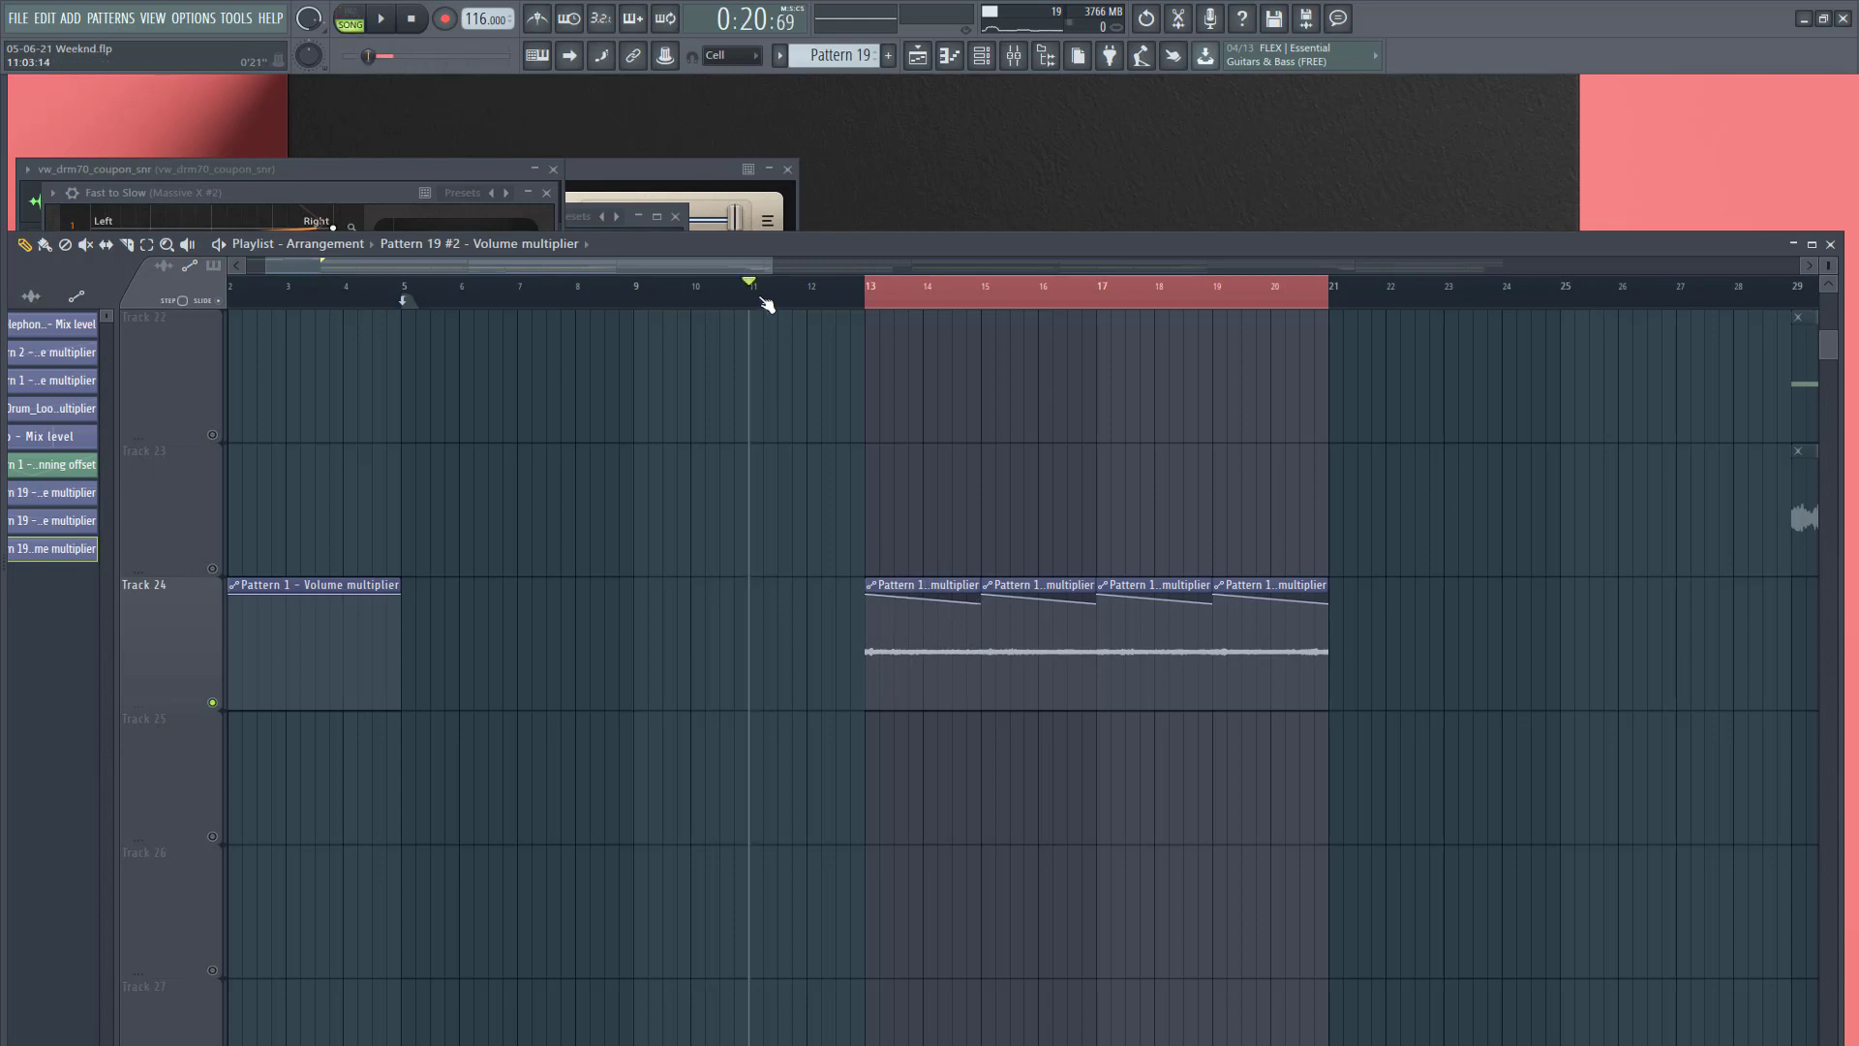
key("space")
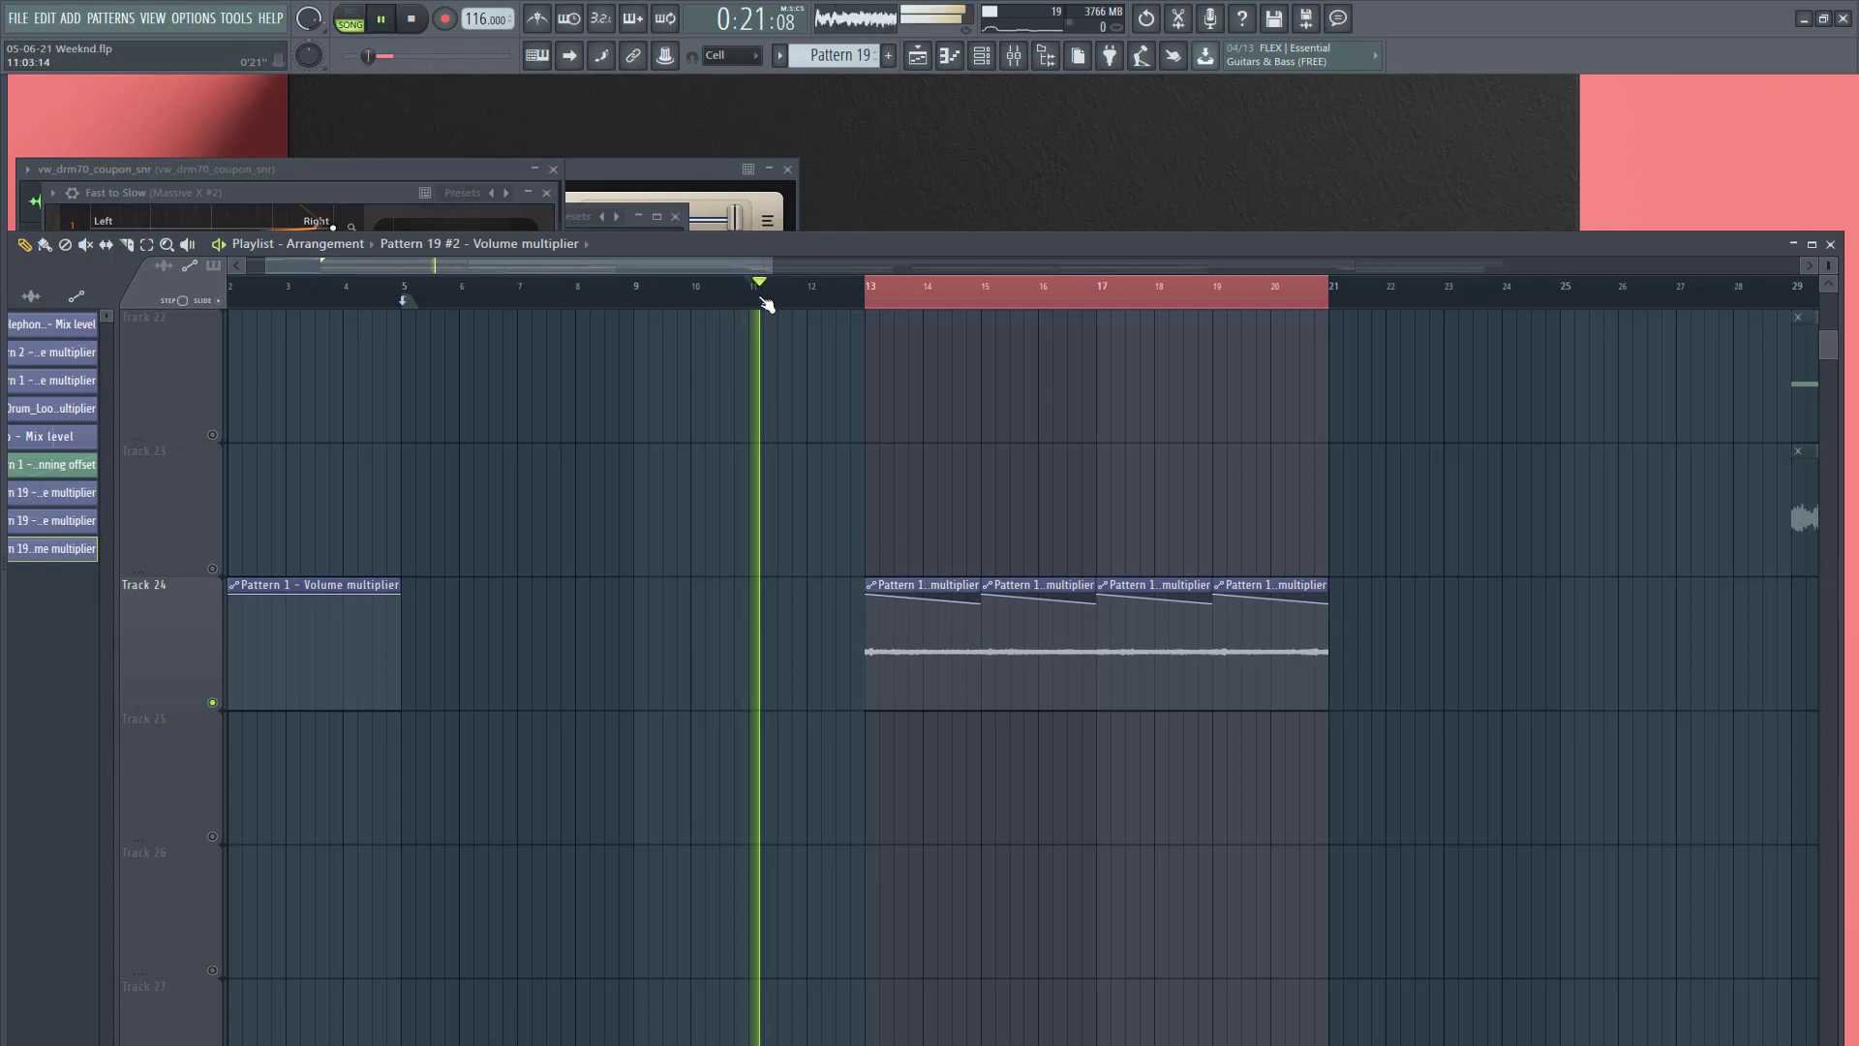
scroll(1827, 306, "up", 8)
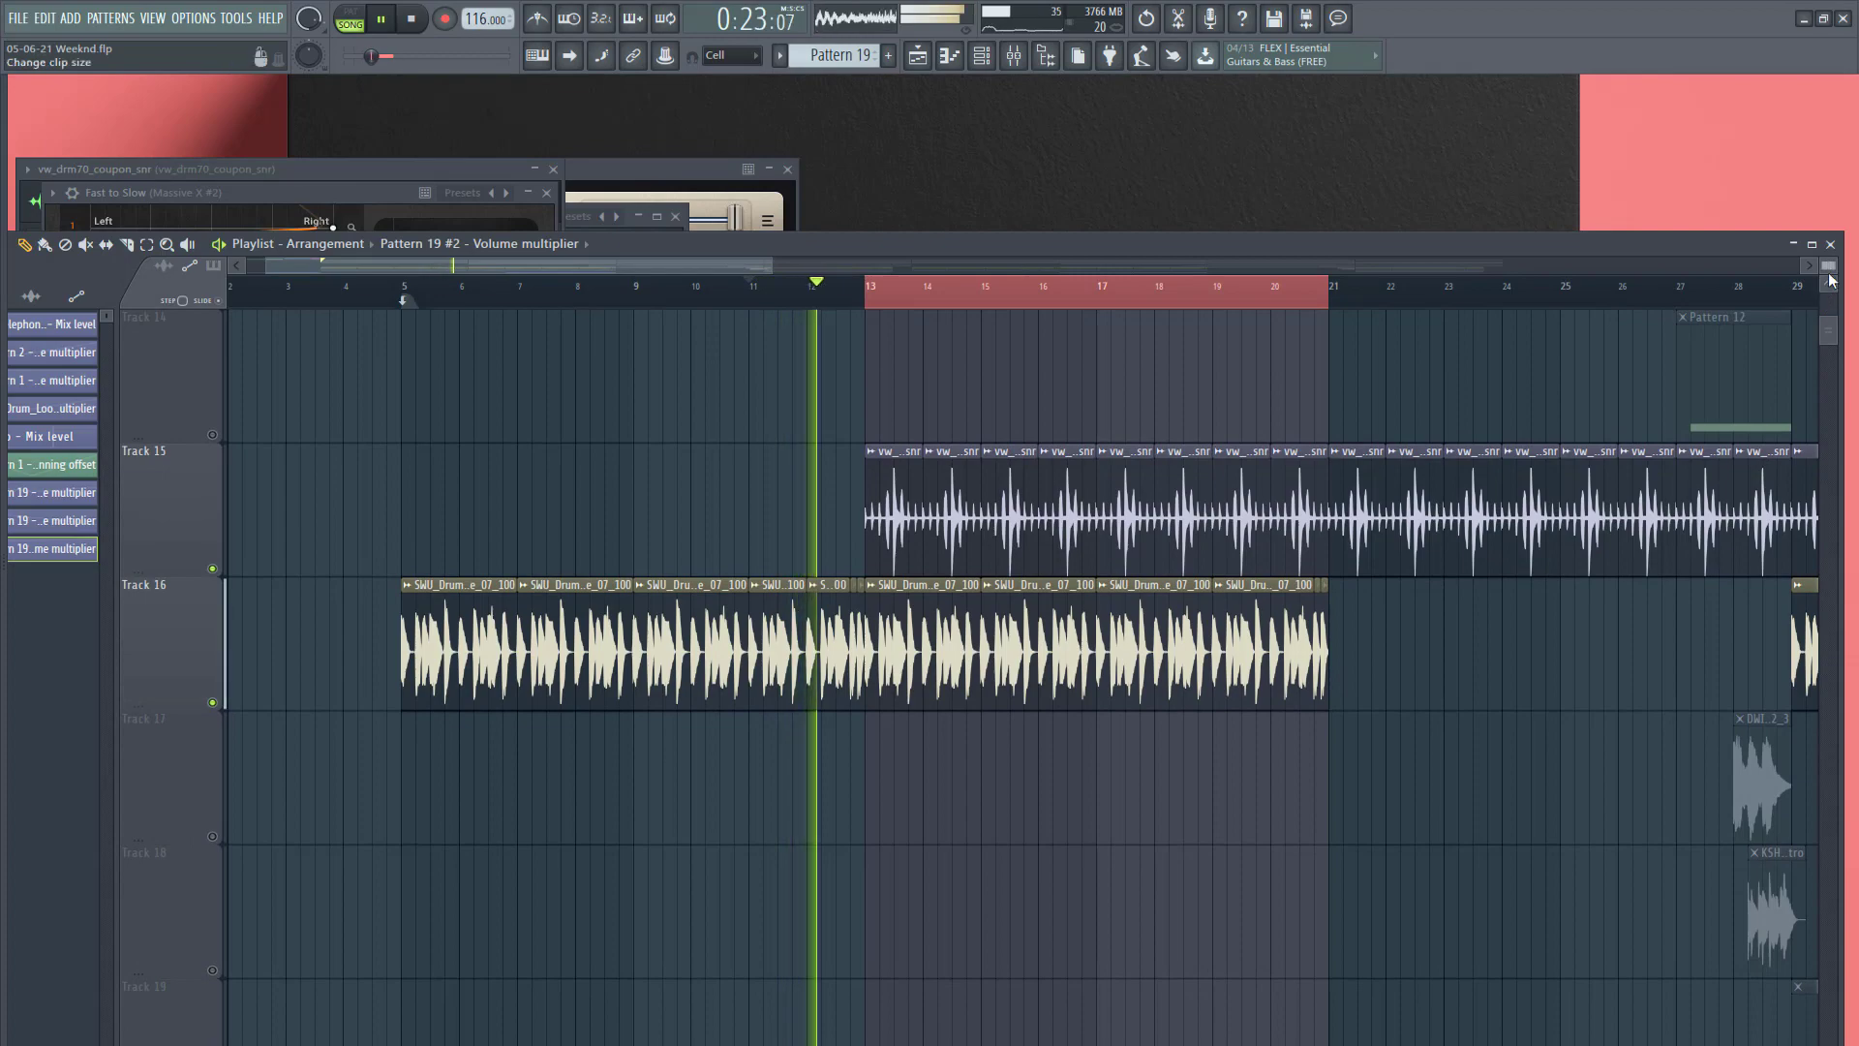
left_click_drag(1828, 265, 1734, 233)
left_click(1813, 245)
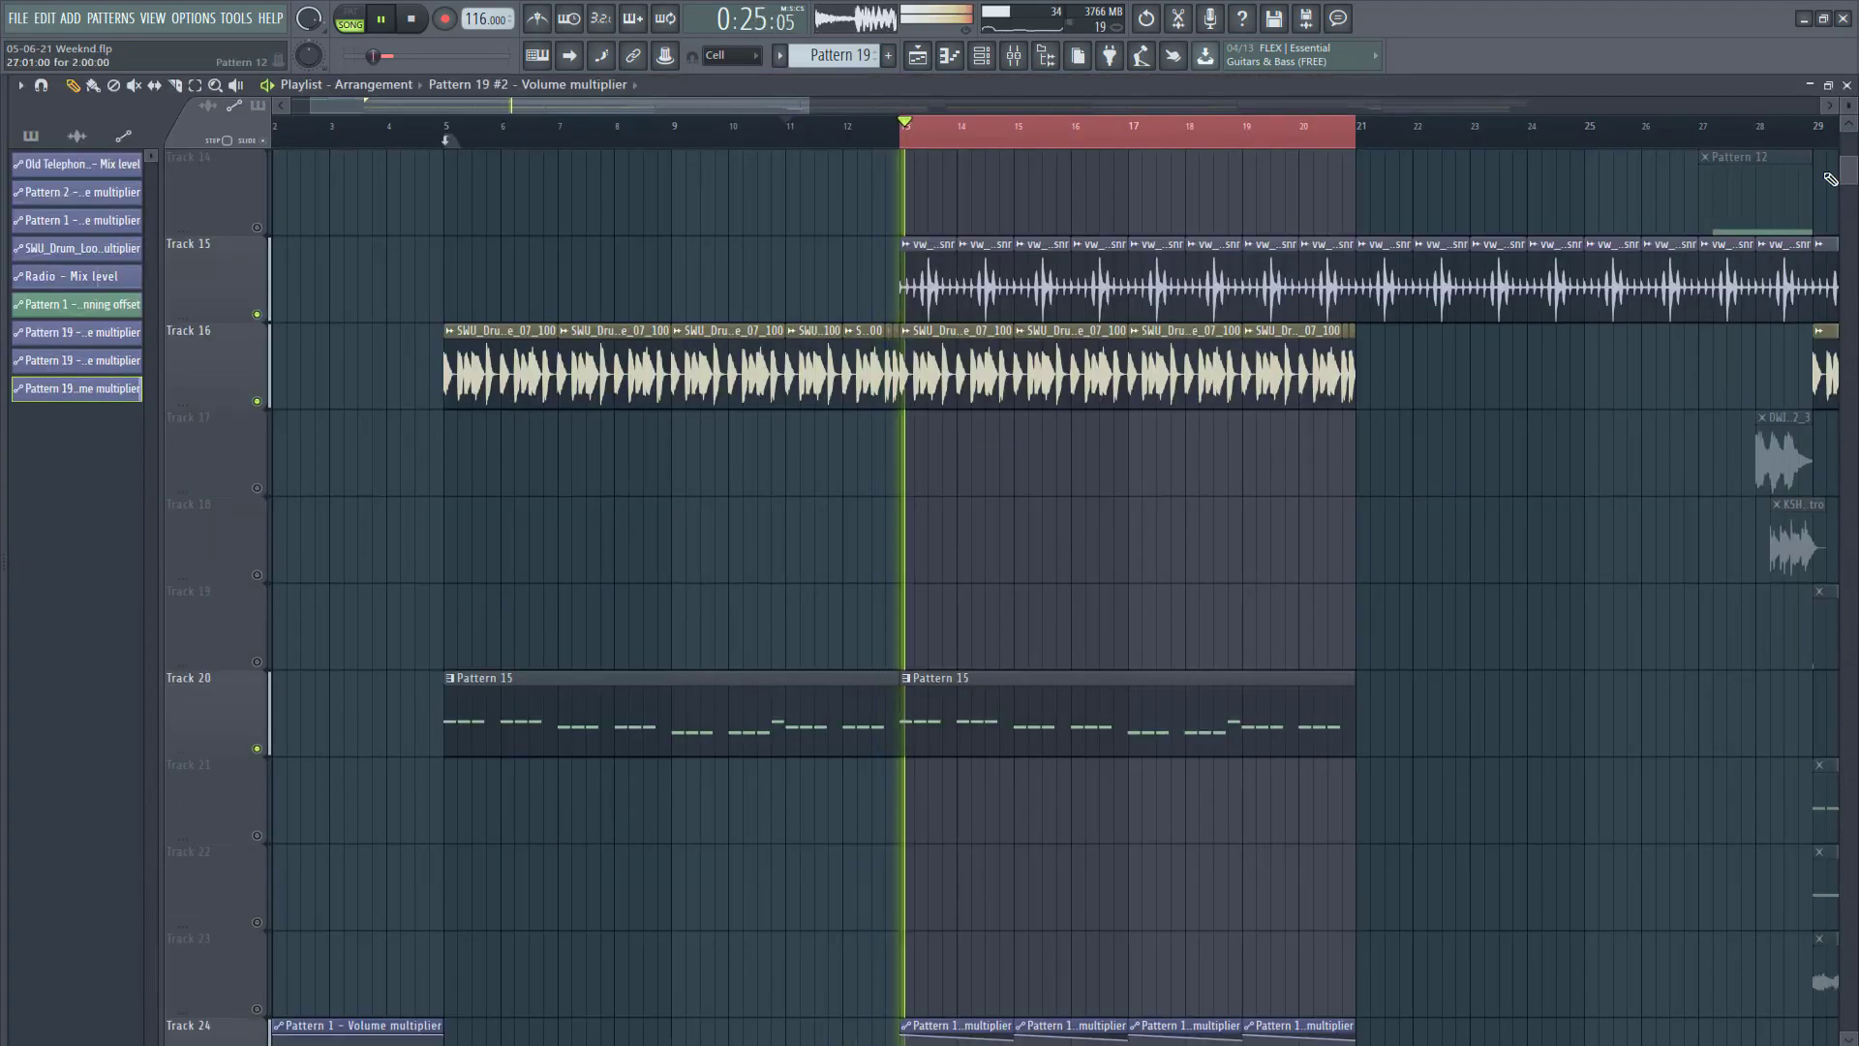
scroll(1617, 402, "down", 5)
scroll(1548, 419, "up", 5)
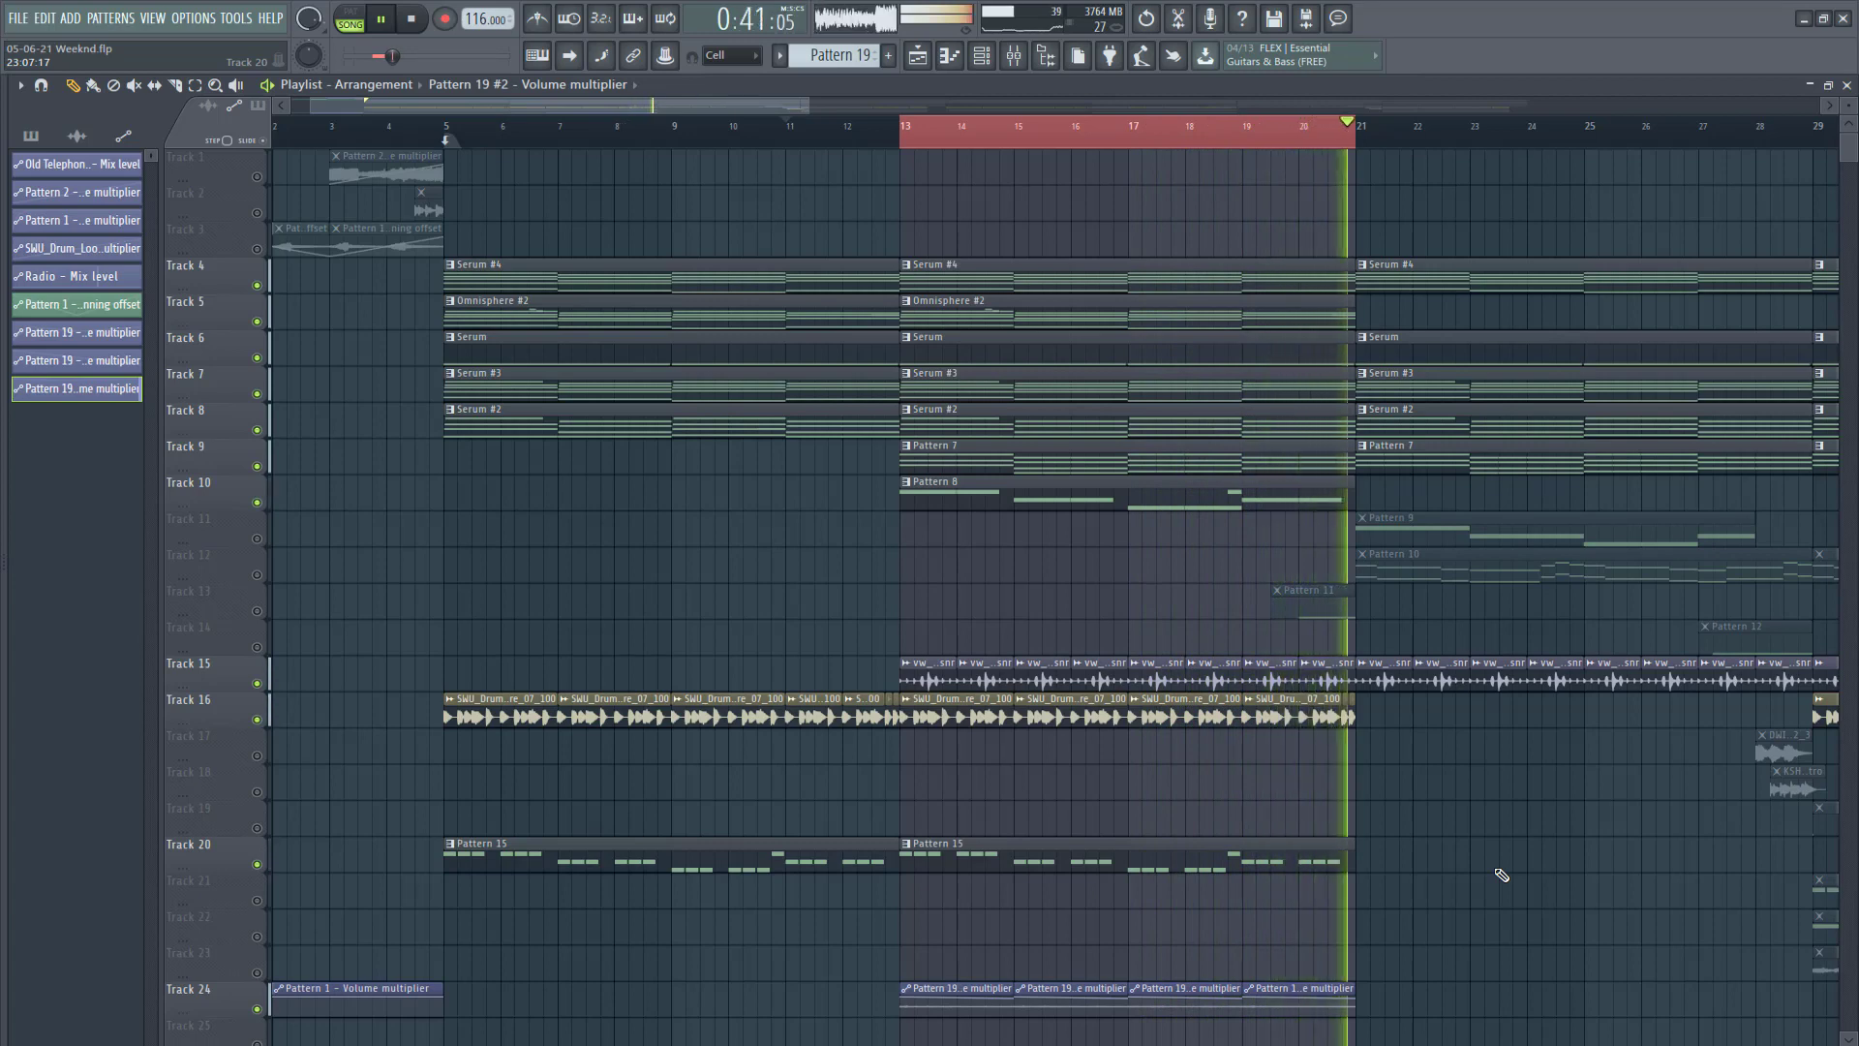
Step: Stop the playback and unmute Track 13 to bring its Pattern 11 clips into the arrangement
left_click(416, 21)
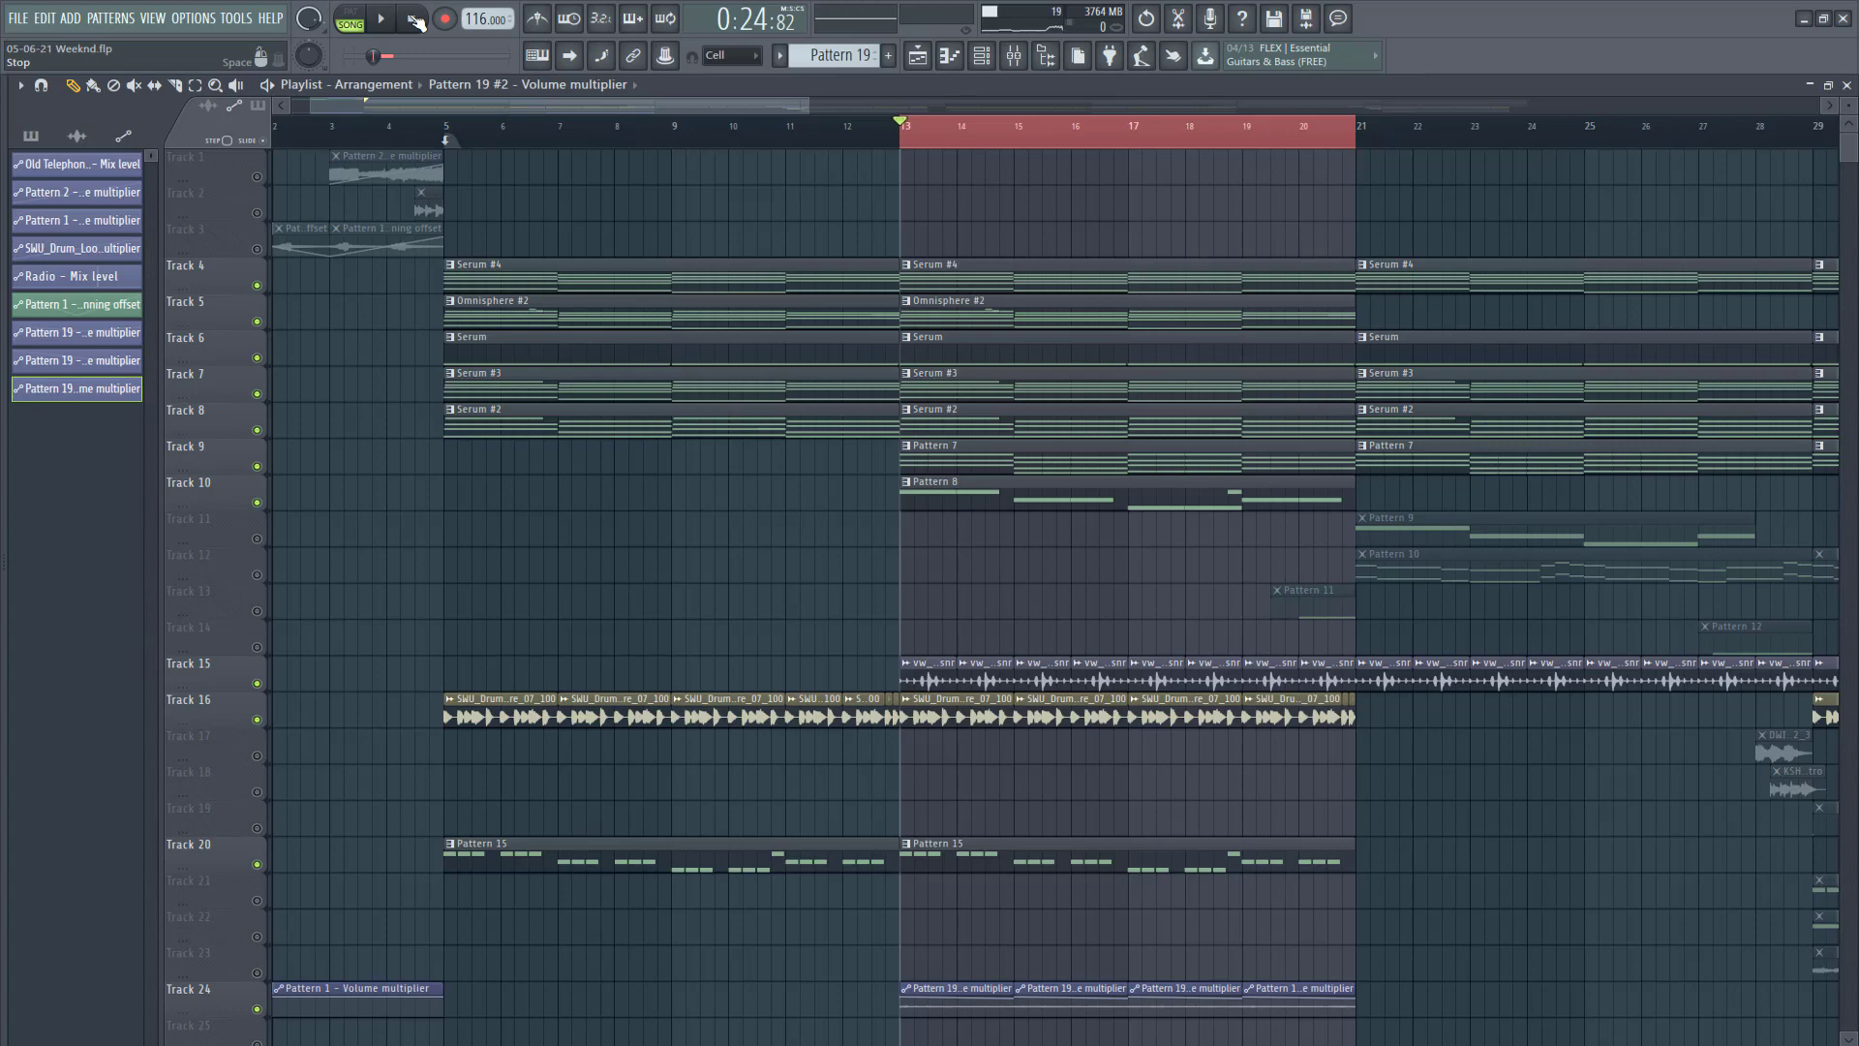
left_click(257, 611)
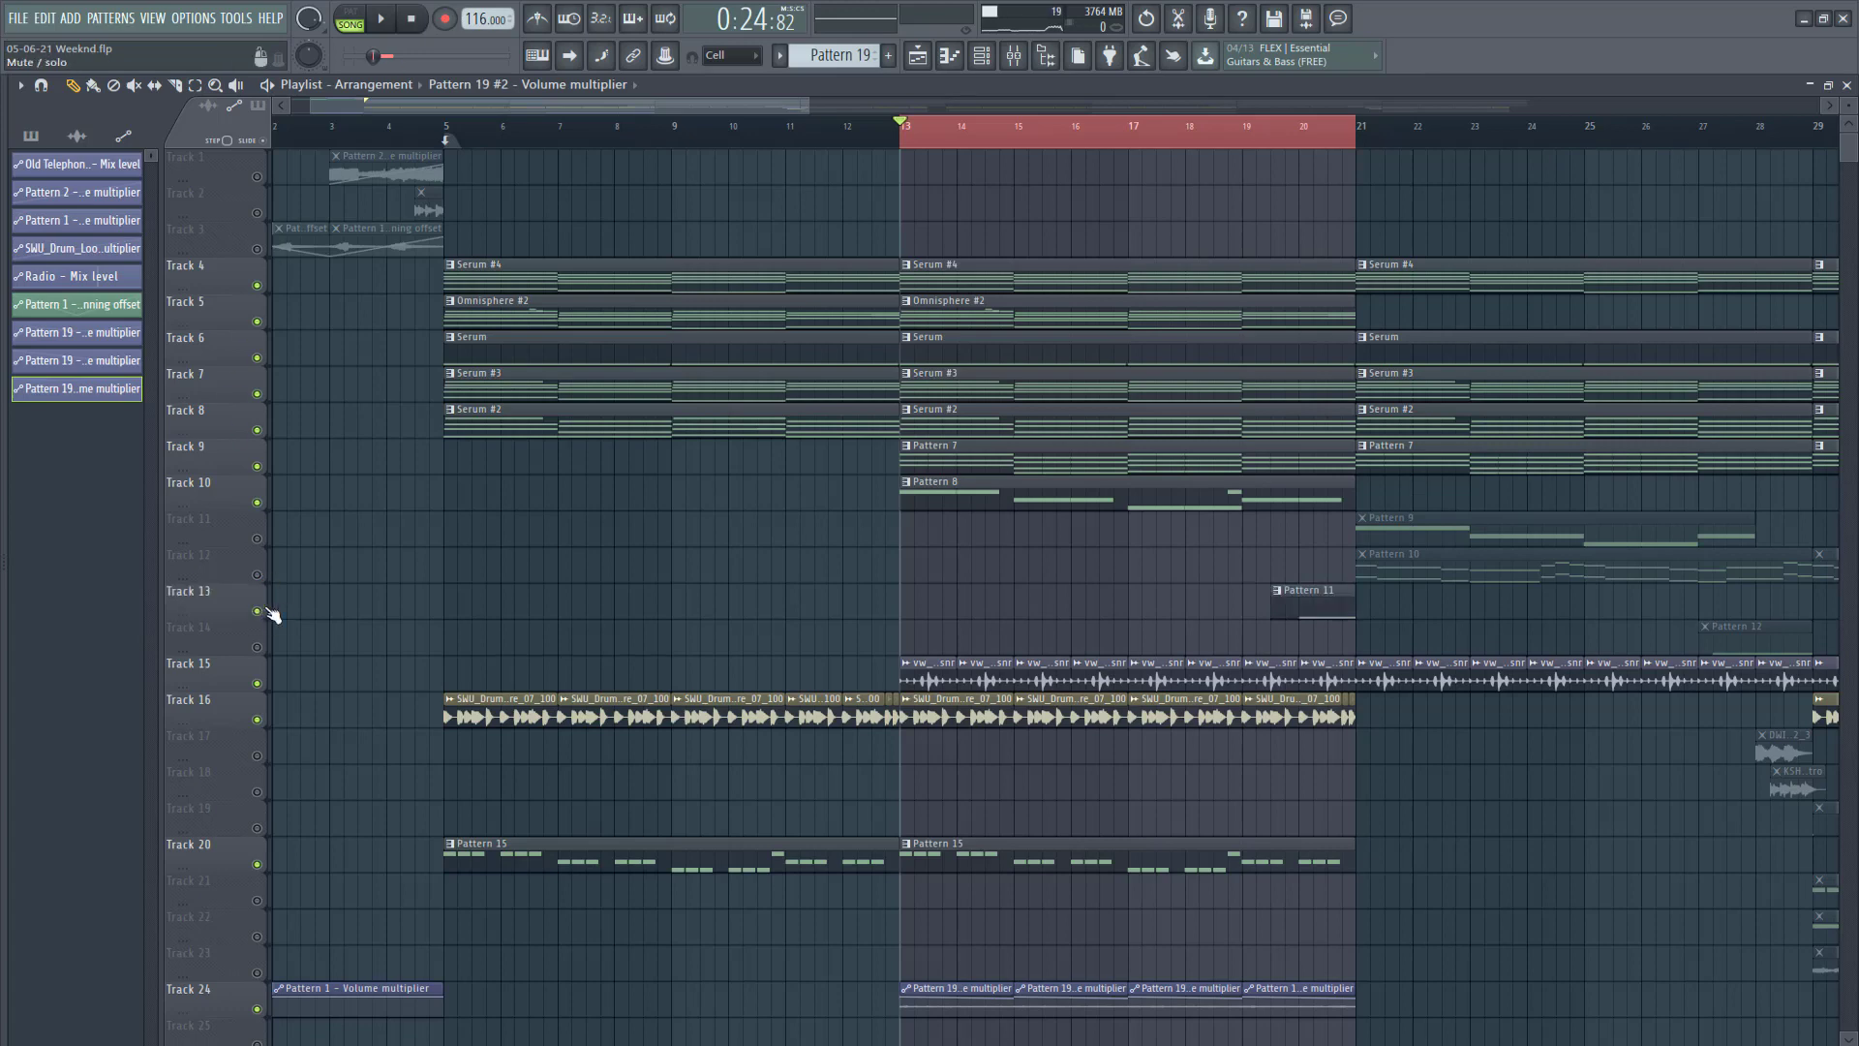
left_click_drag(432, 106, 635, 140)
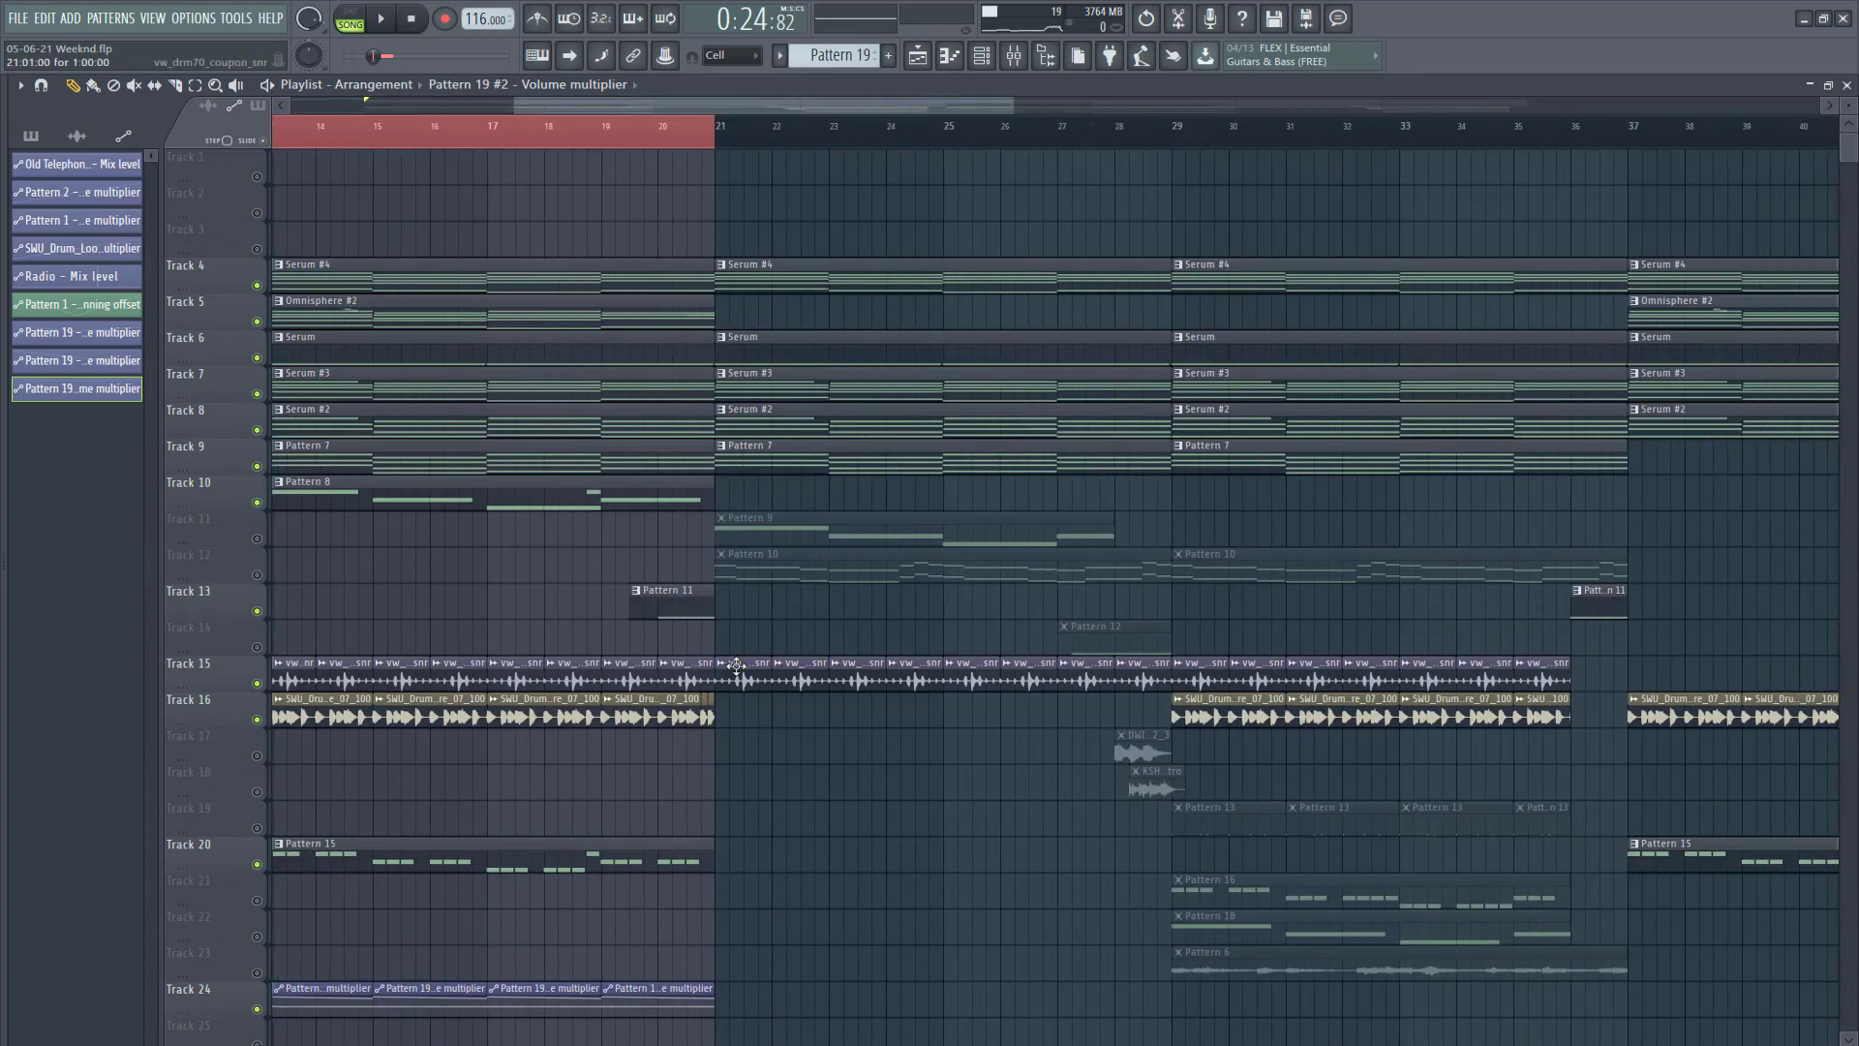
Step: View Pattern 11's Serum #8 channel with its FX Spectral Faller preset, and audition the pattern on its own
double_click(668, 610)
left_click(1848, 85)
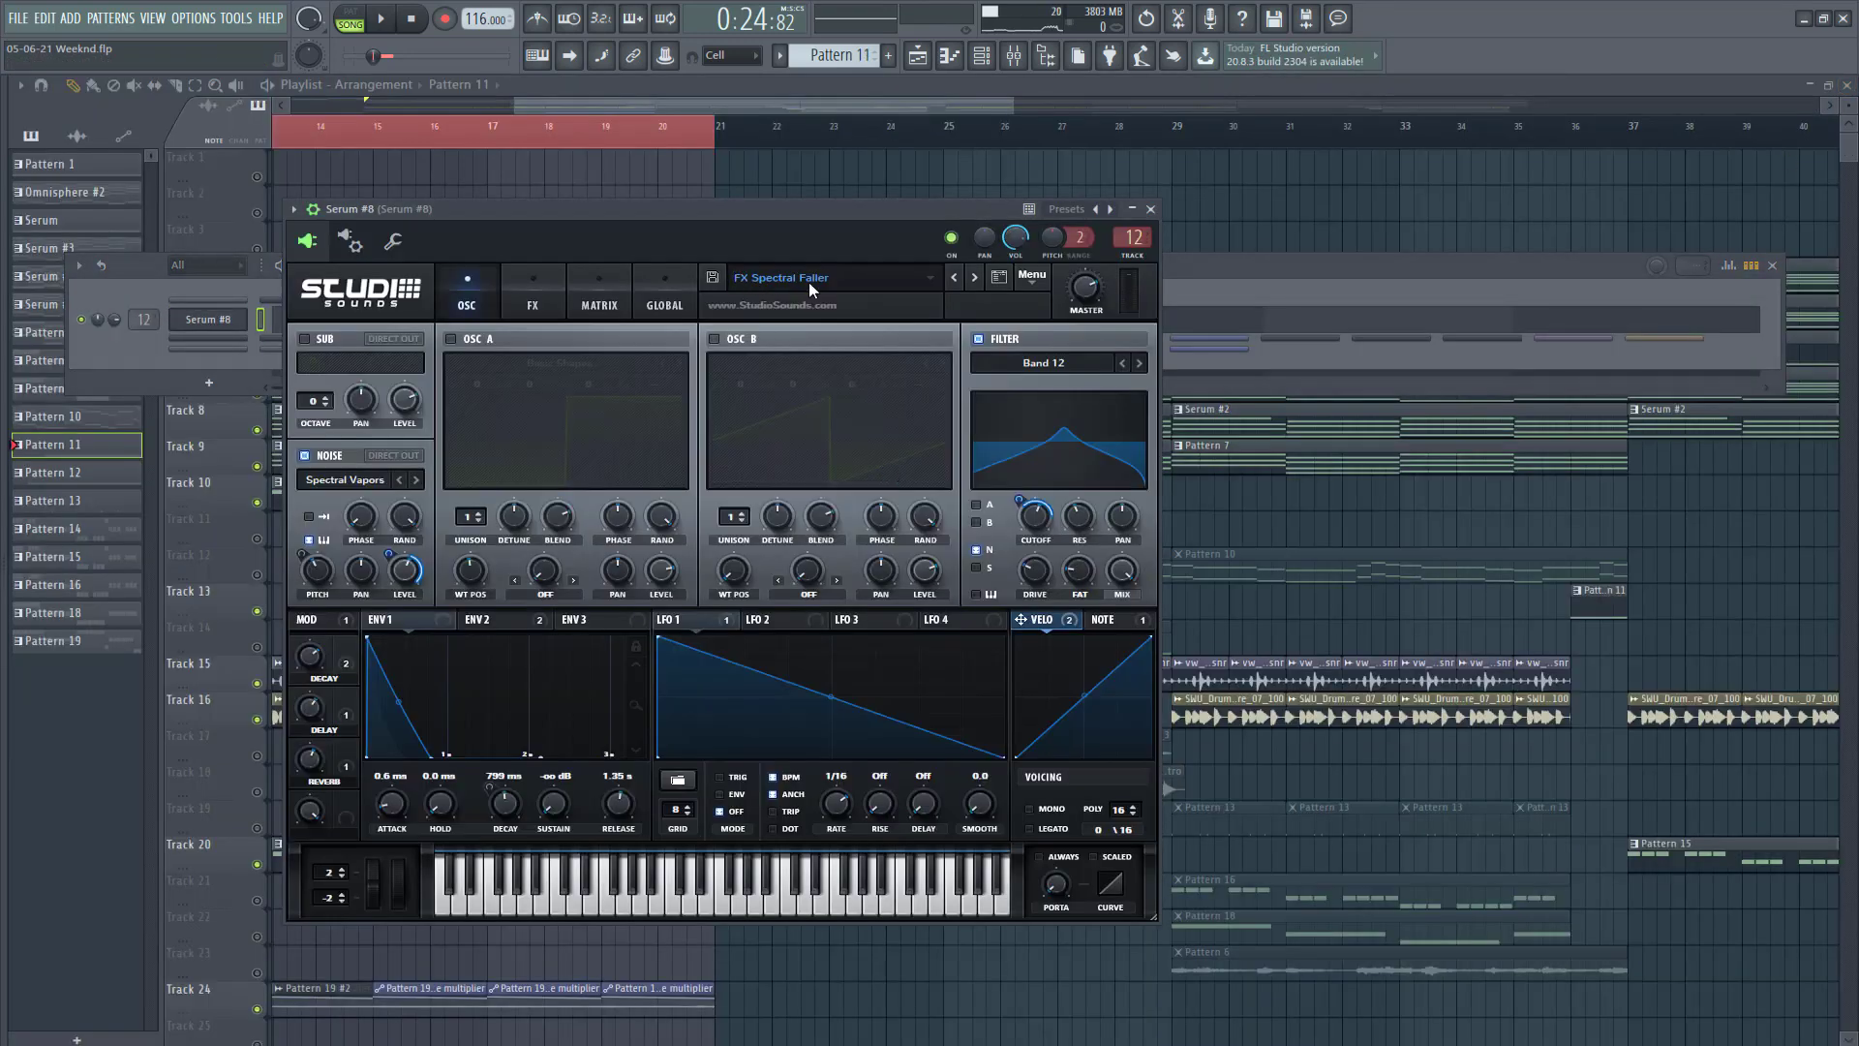
left_click(1150, 209)
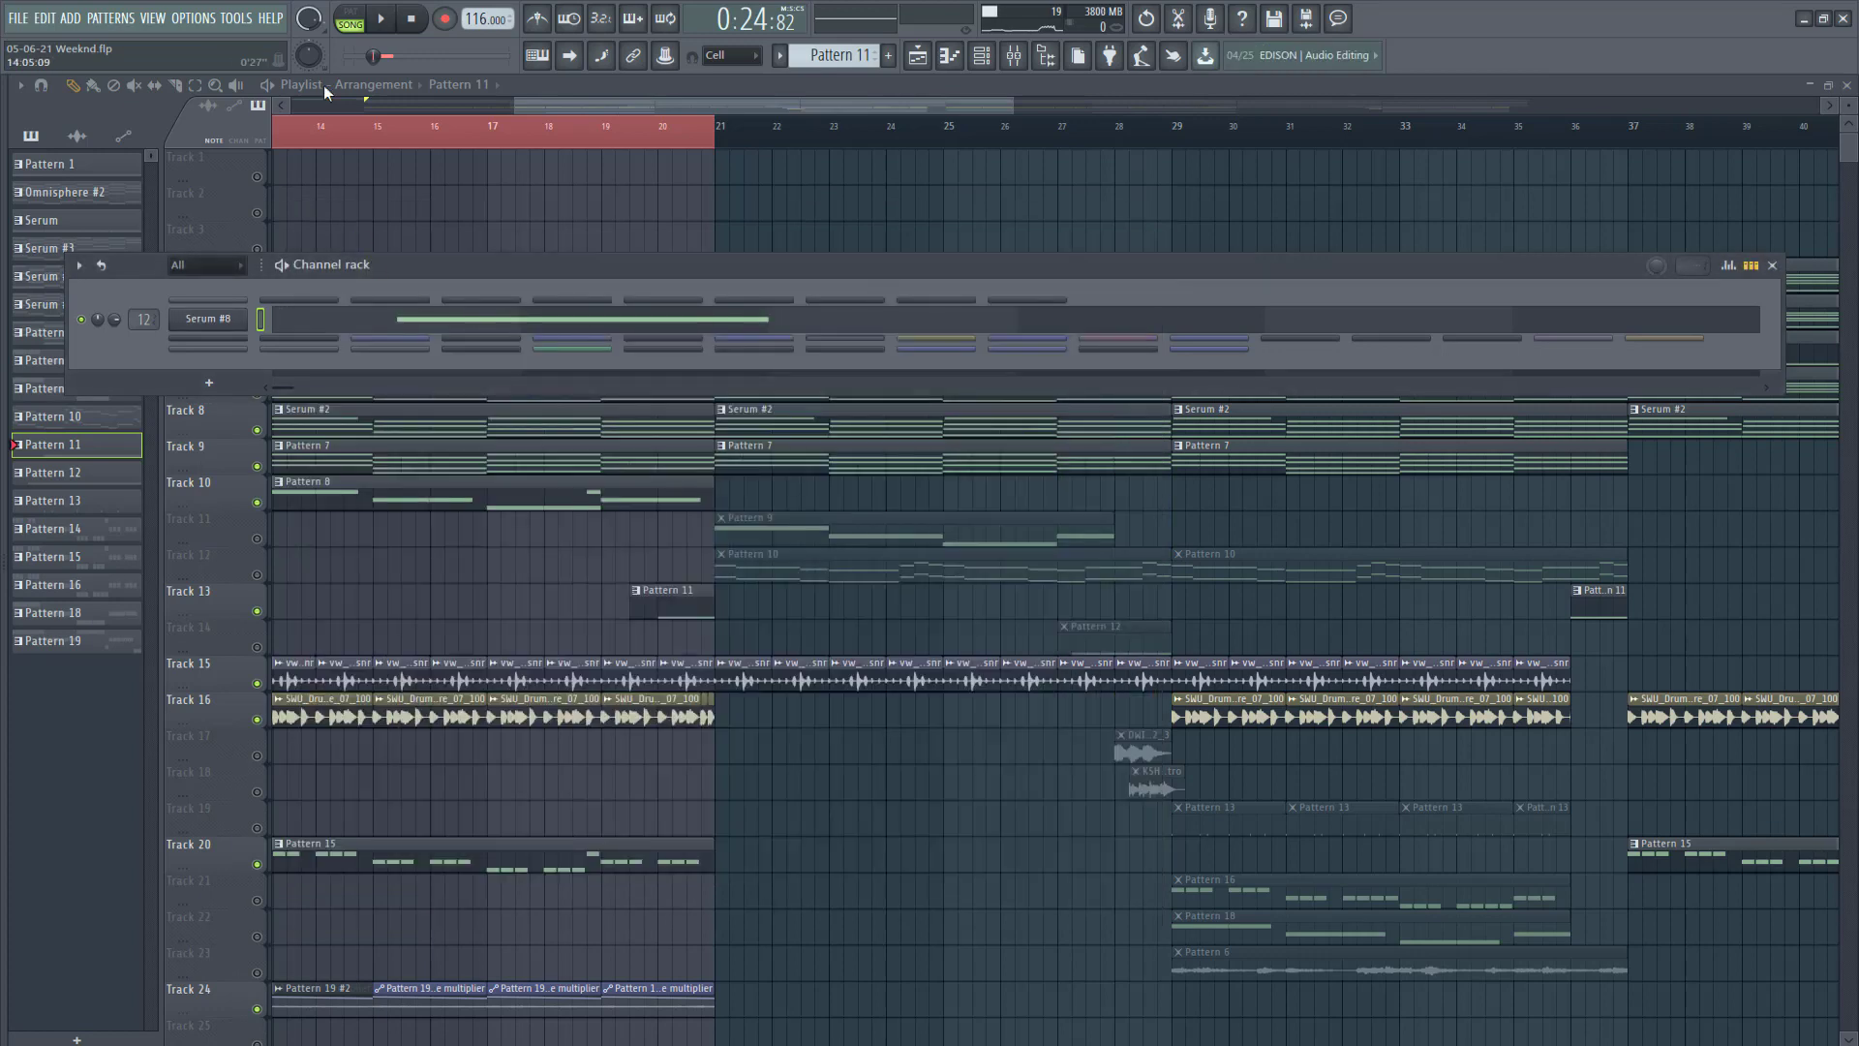
left_click(358, 21)
key("space")
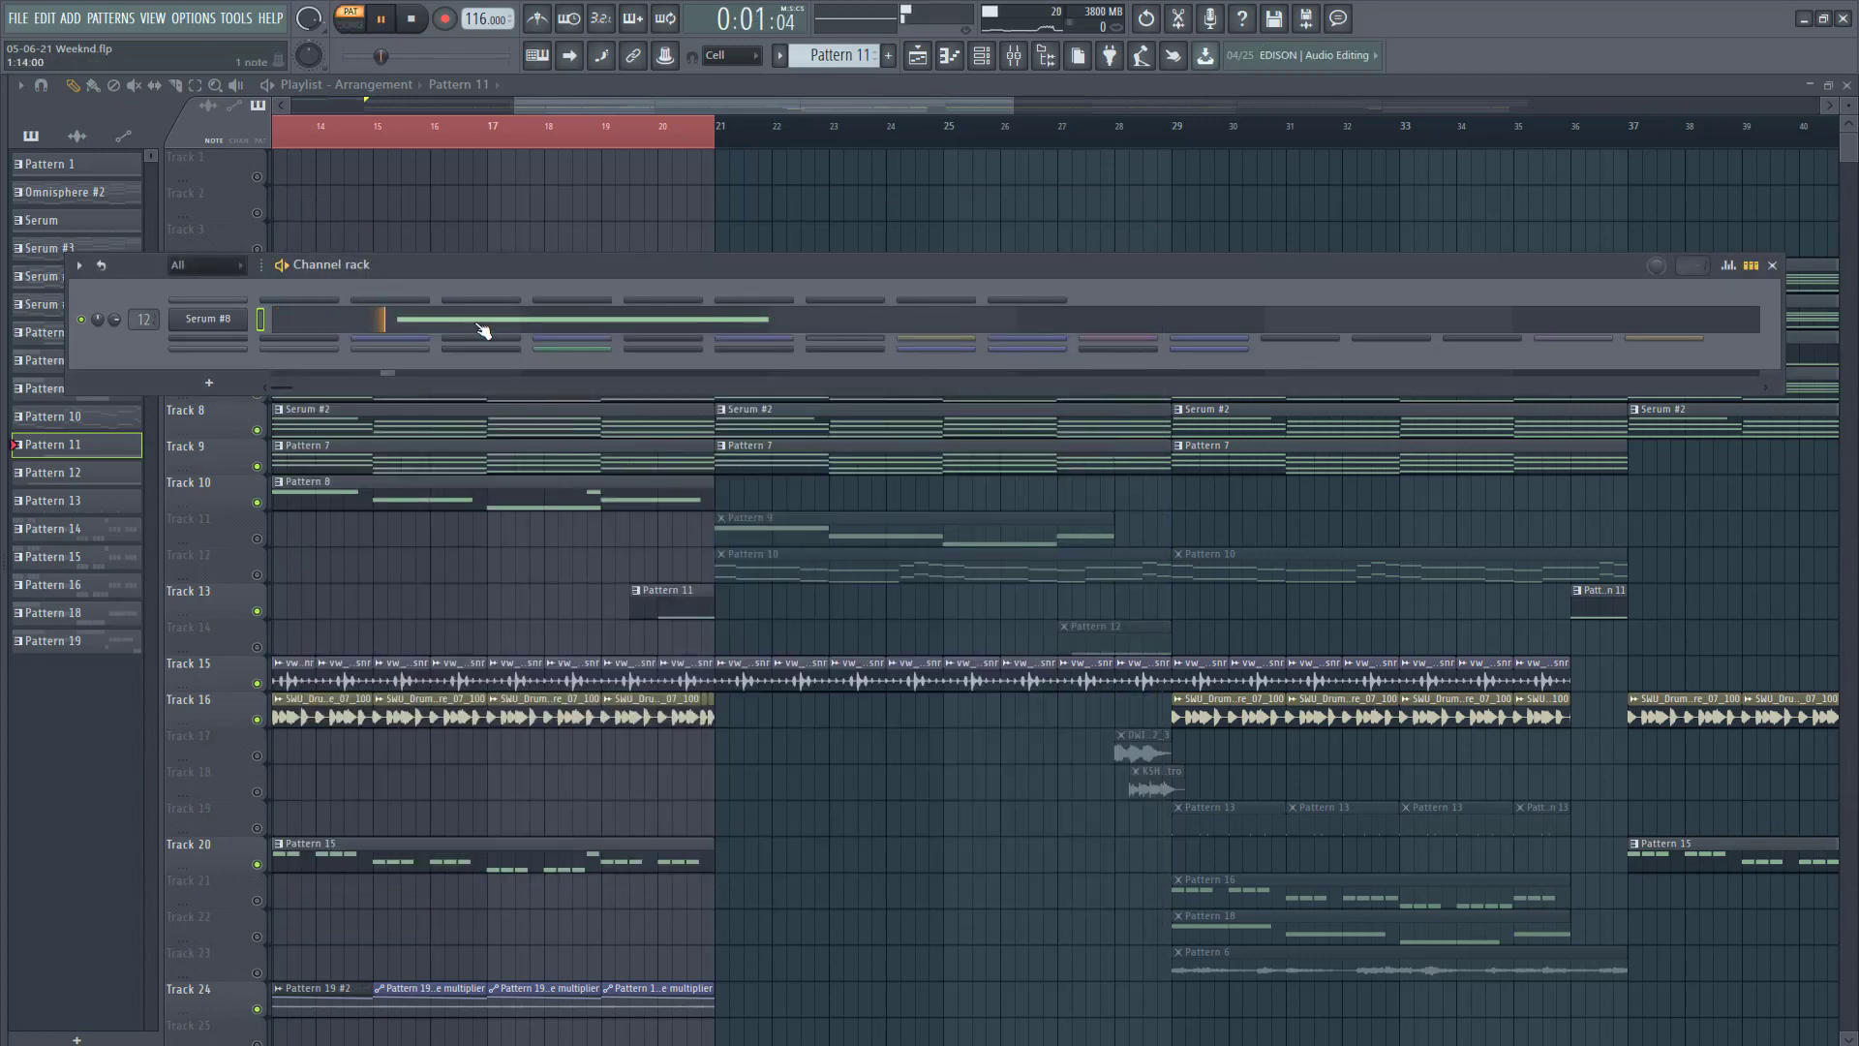
left_click(414, 23)
Step: Play the arrangement in song mode from bar 17 to hear the Pattern 11 effect lead into bar 21
left_click_drag(549, 101, 484, 108)
left_click(637, 128)
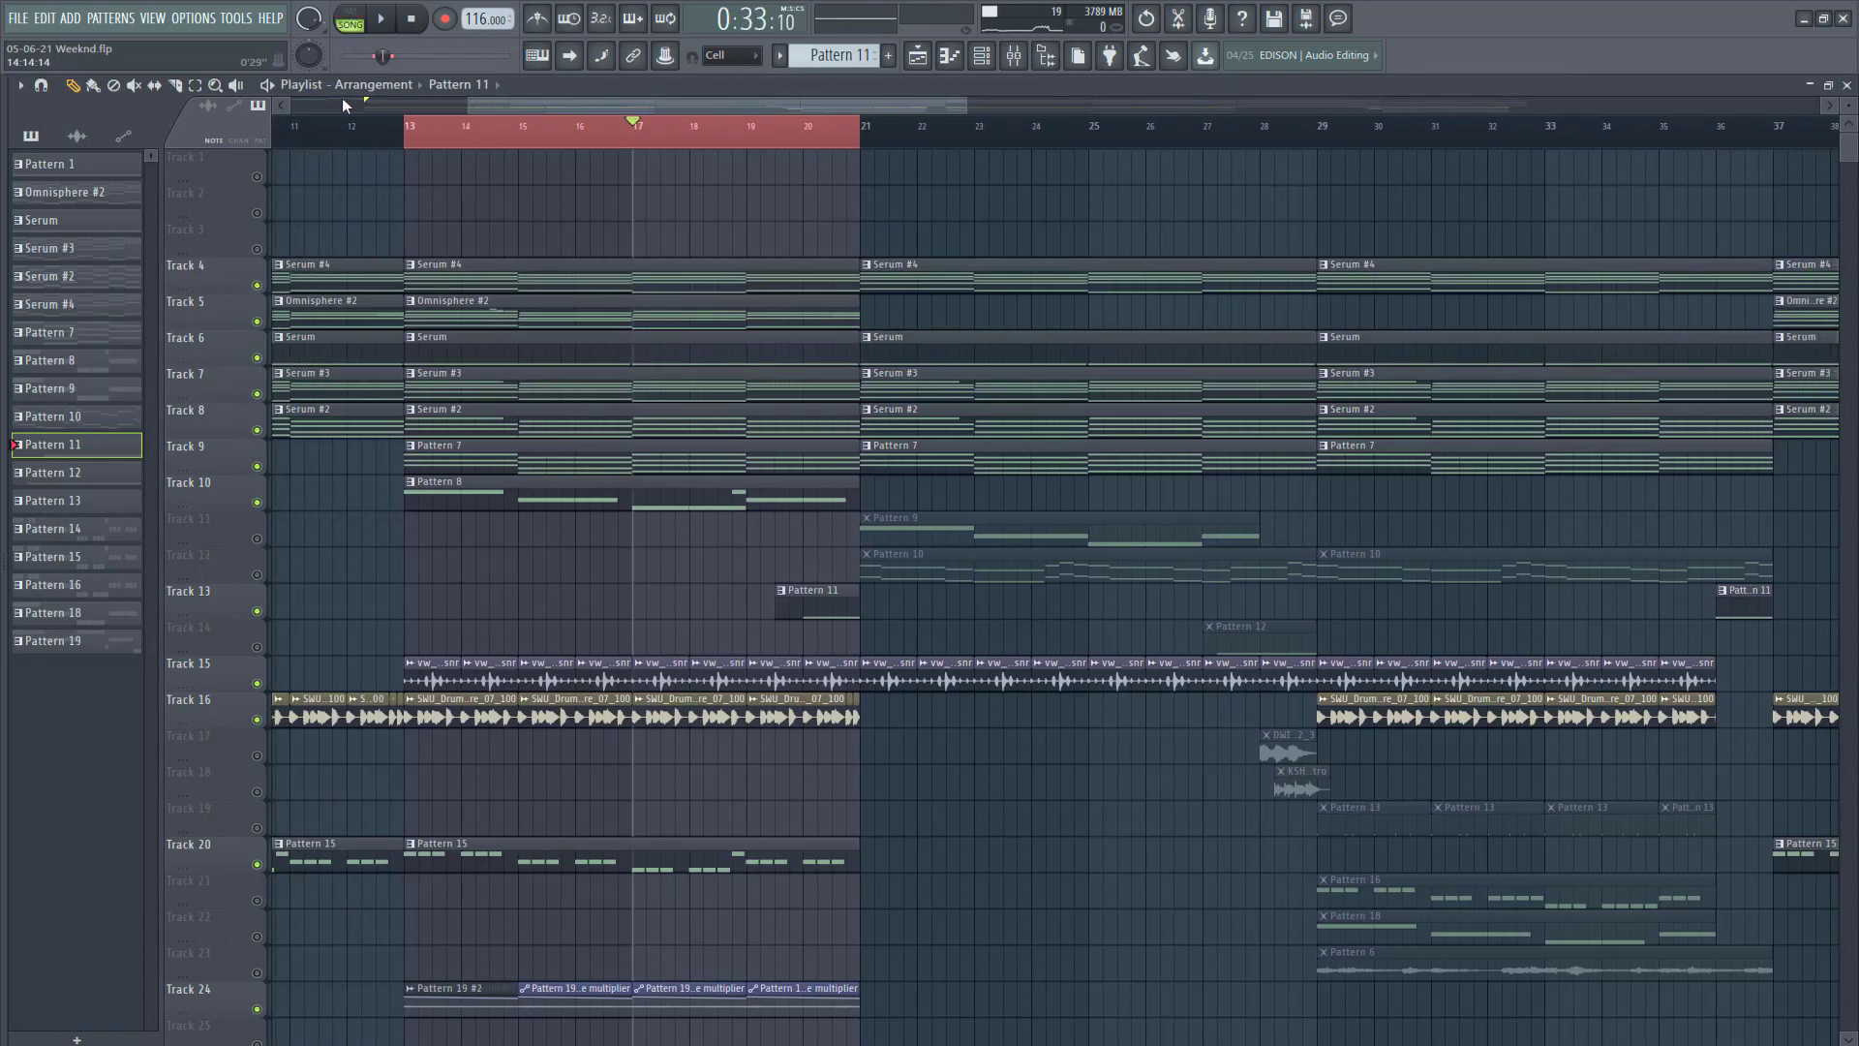
key("space")
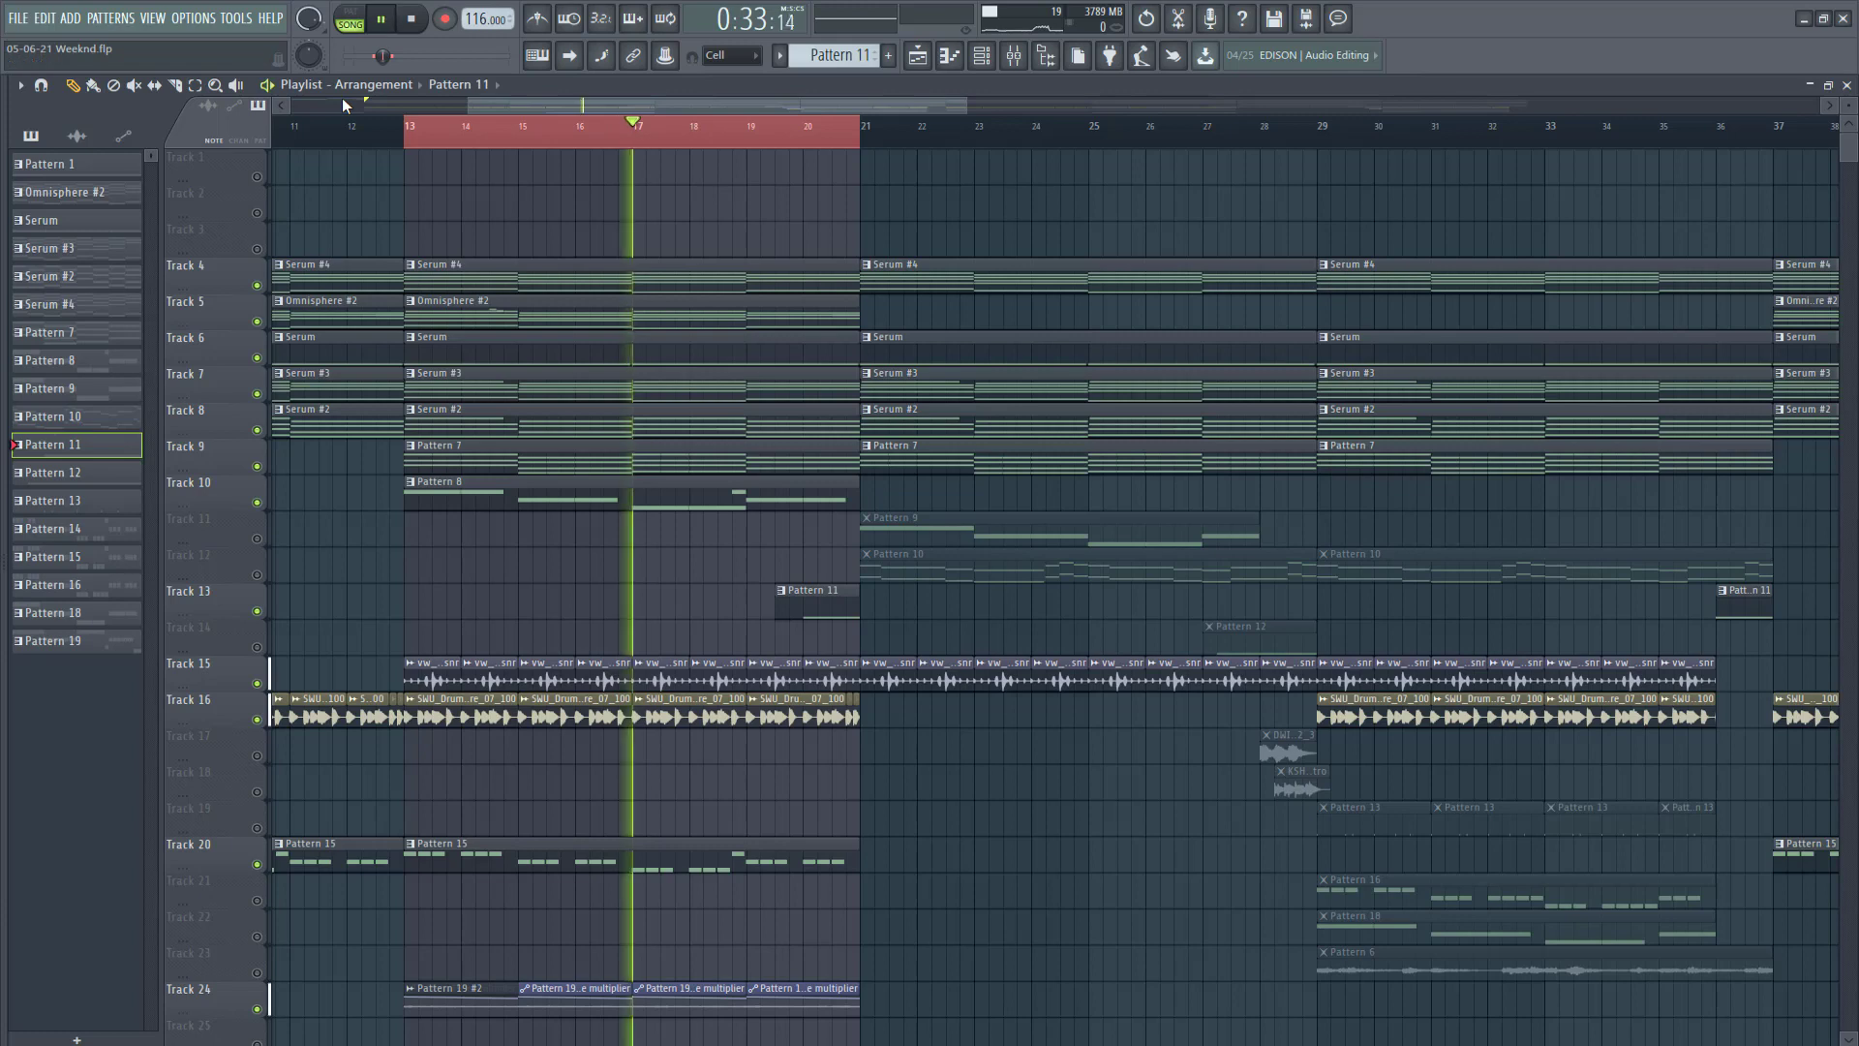
left_click(194, 86)
left_click(660, 127)
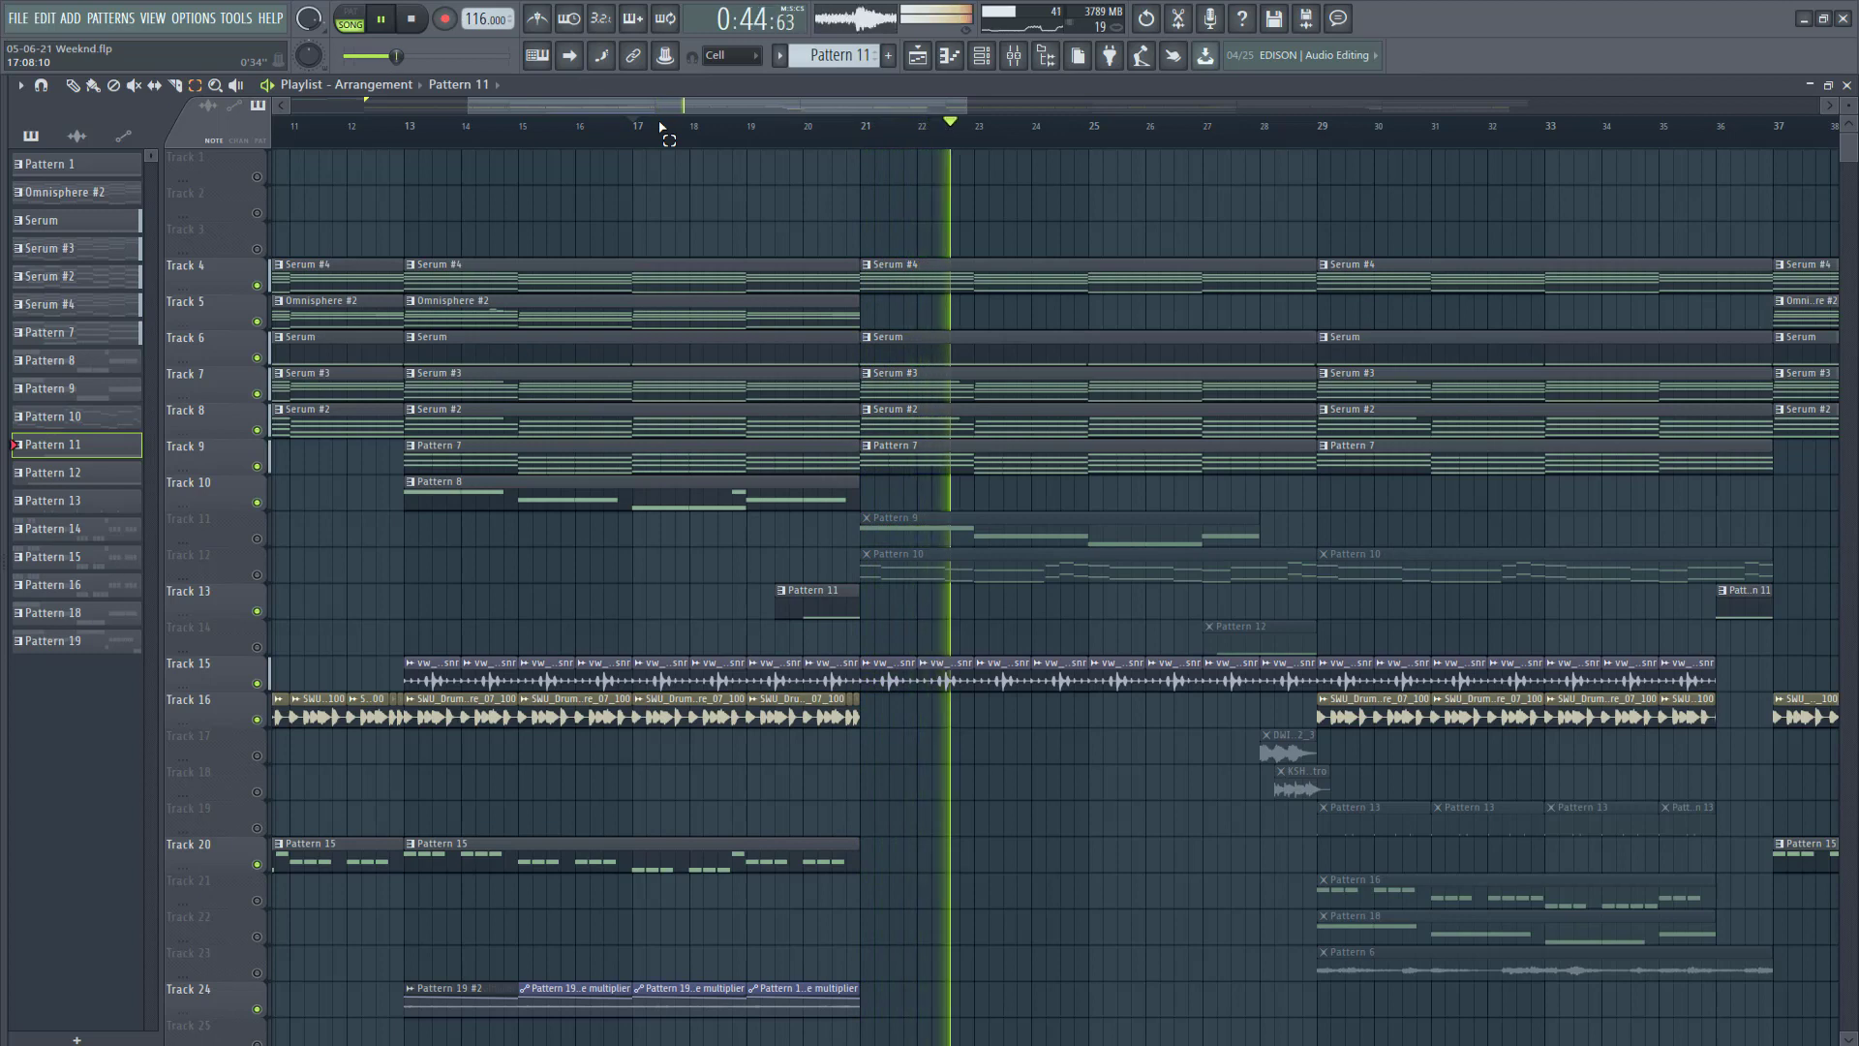
key("space")
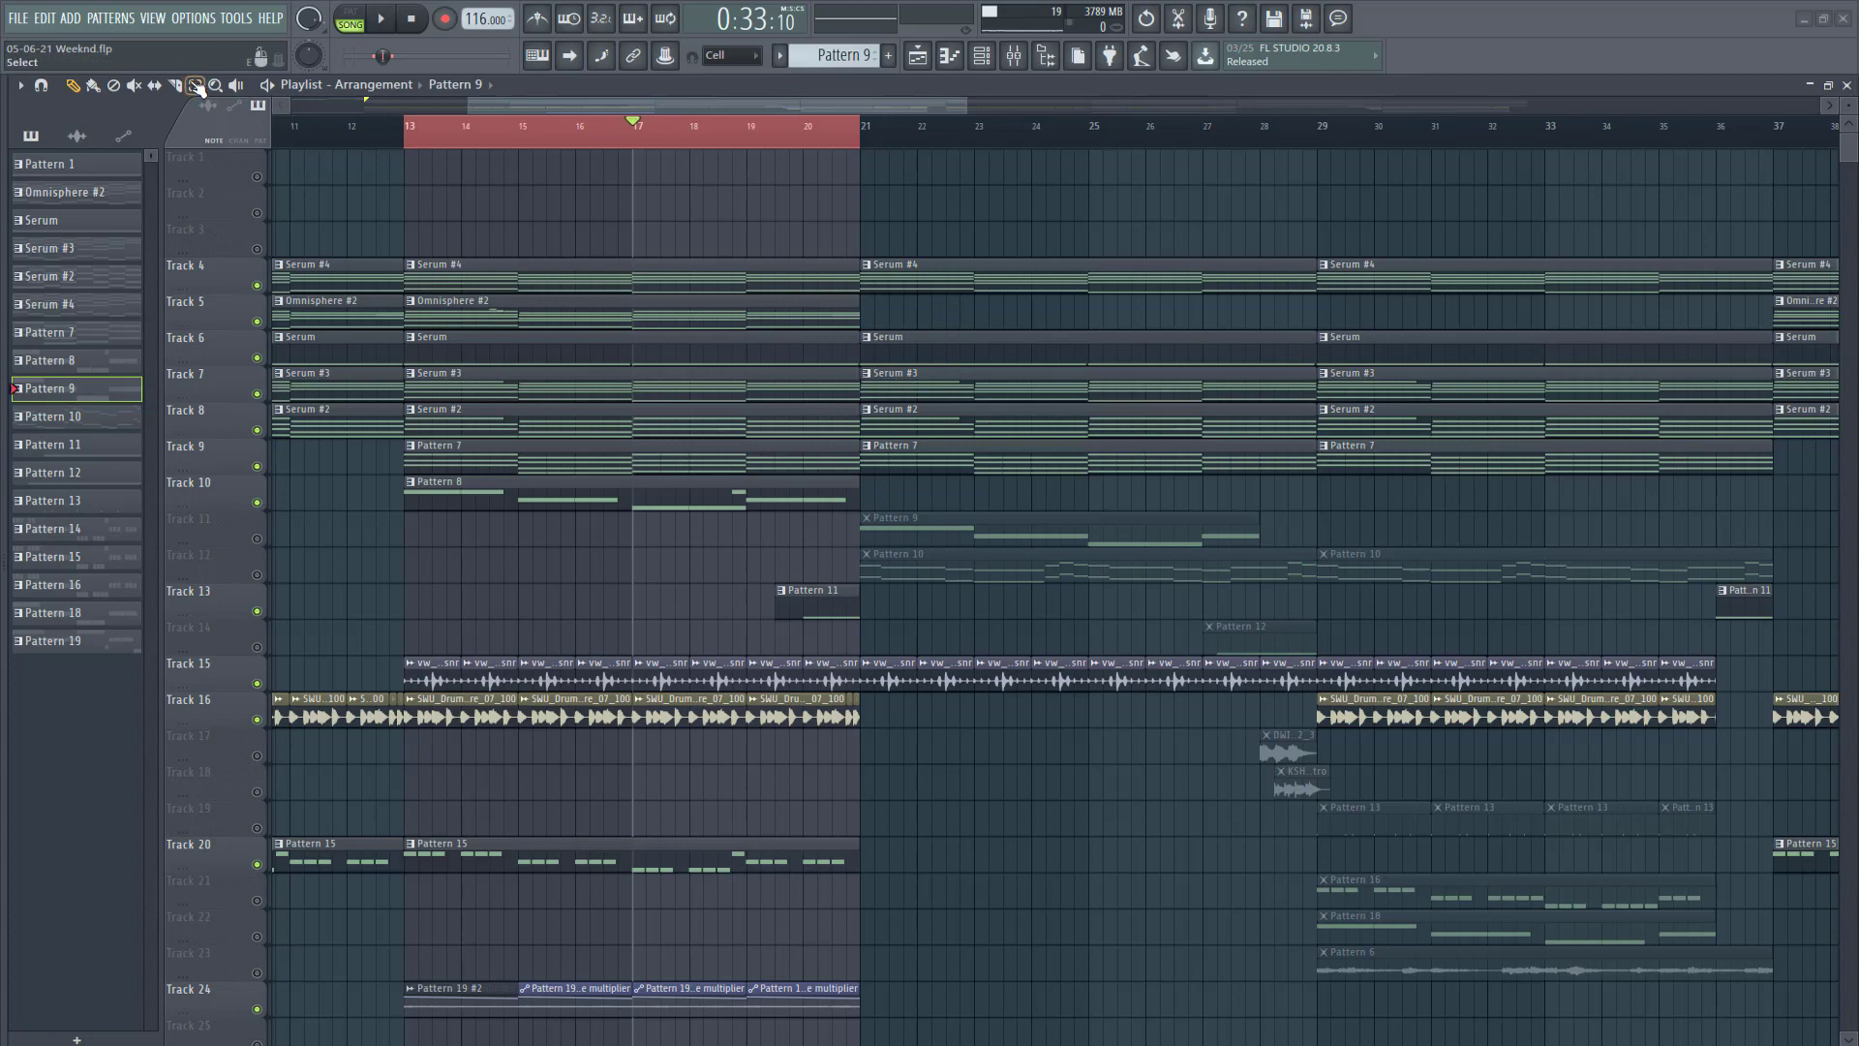
Step: Set the playlist loop to bars 21–29 and unmute Track 11 with its Pattern 9 clip
left_click_drag(865, 140, 1319, 183)
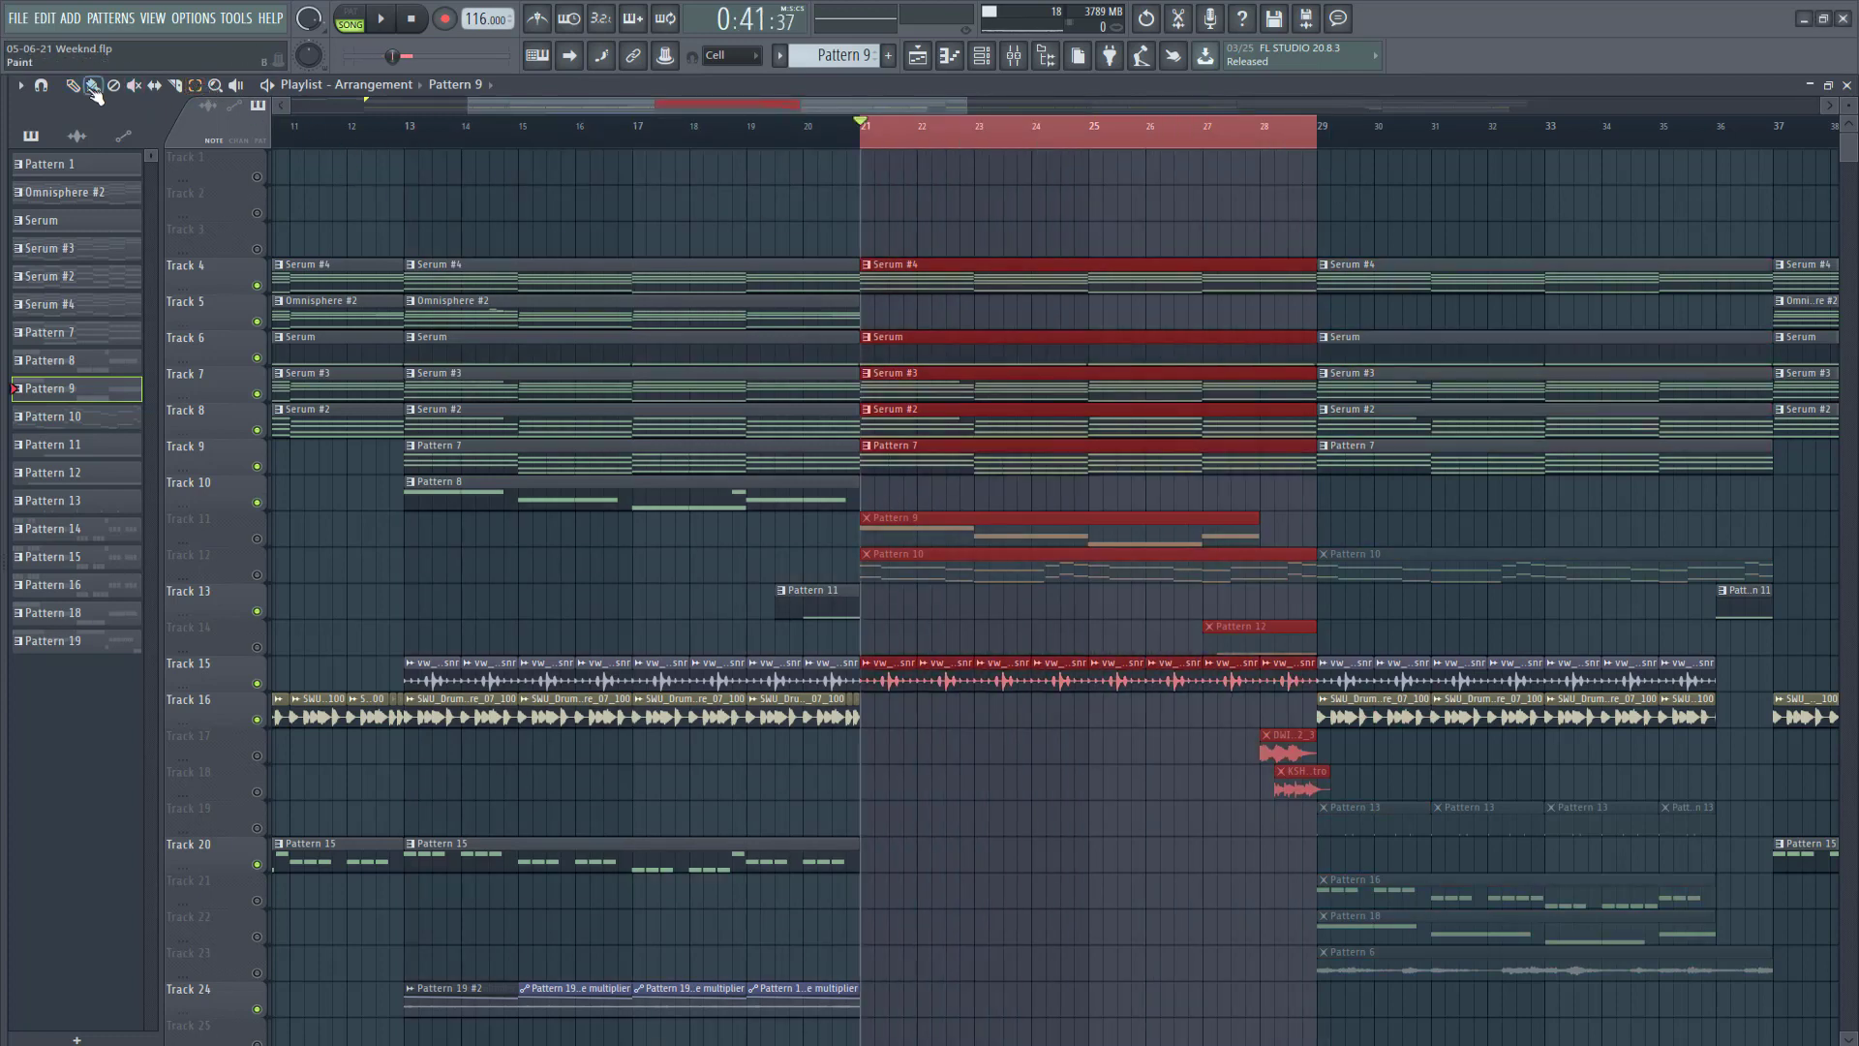
left_click(337, 545)
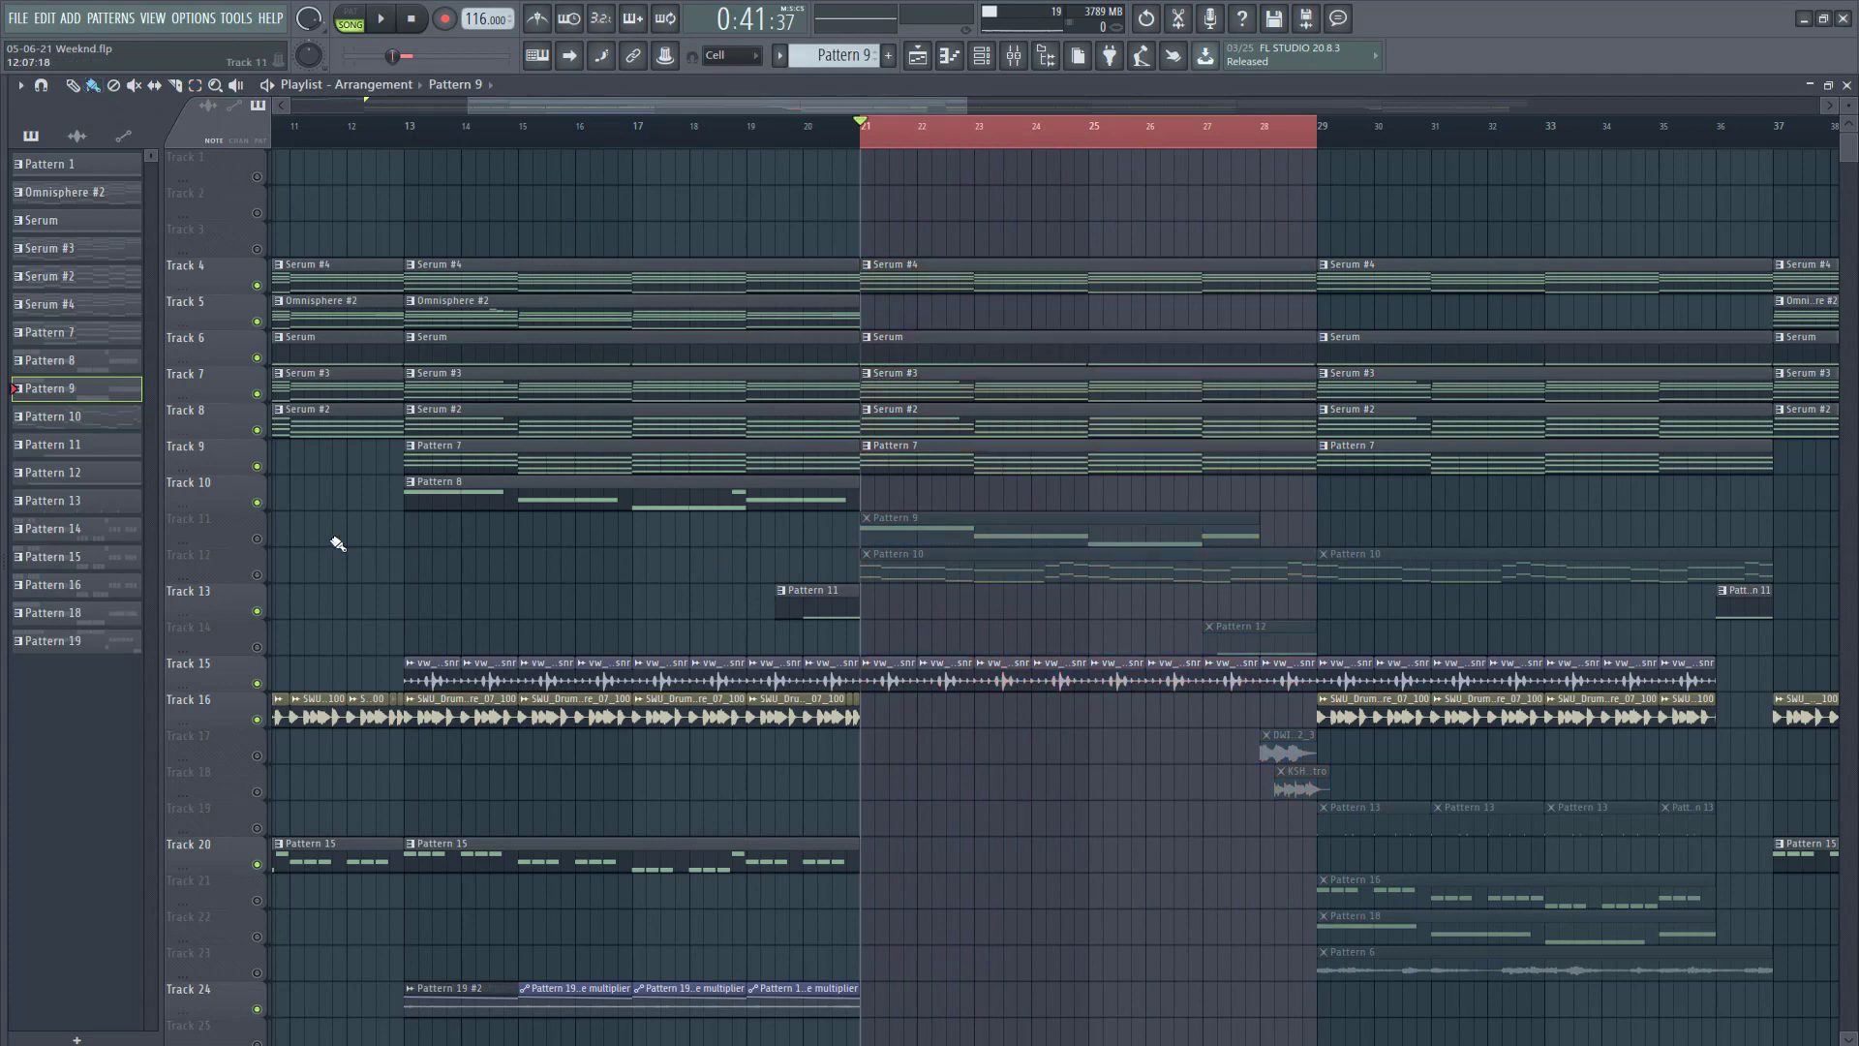
left_click(258, 539)
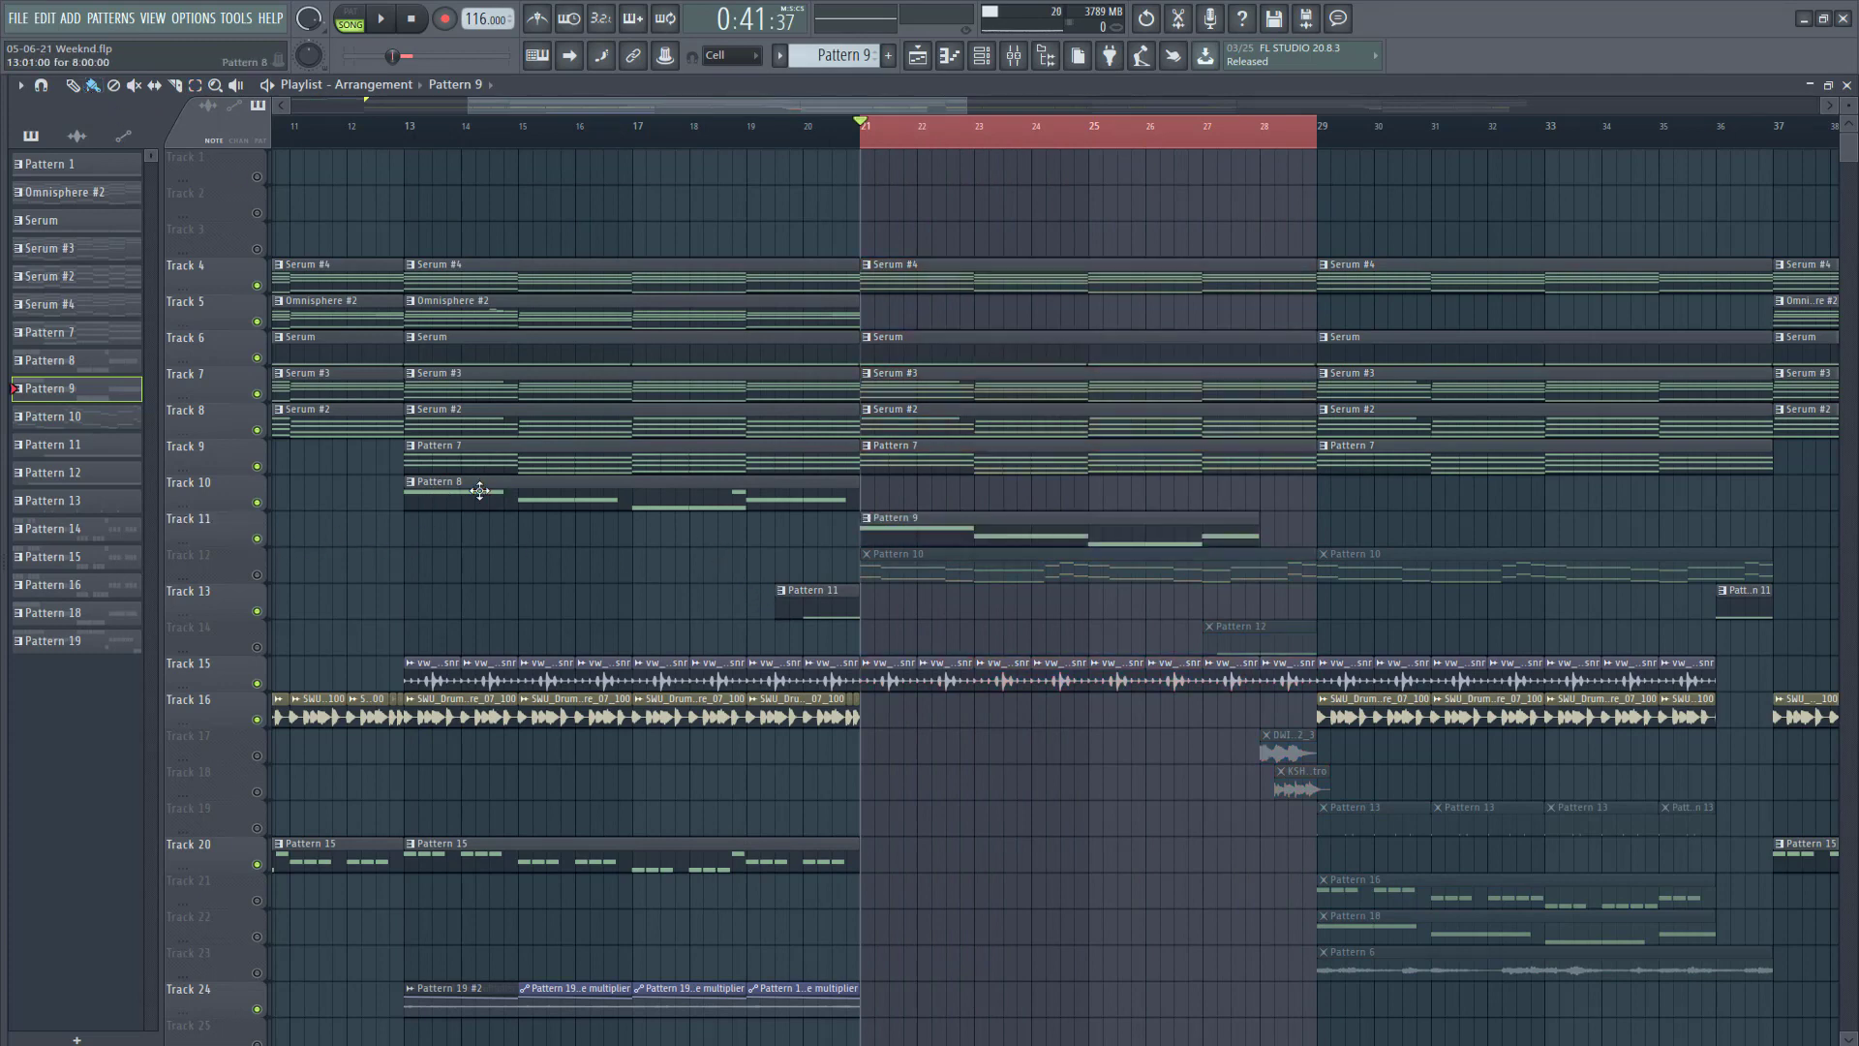
Step: View Serum #10's BA Analog Bass 3 preset and the Serum #6 bass notes of Pattern 9 in the piano roll
left_click(1846, 85)
left_click(183, 367)
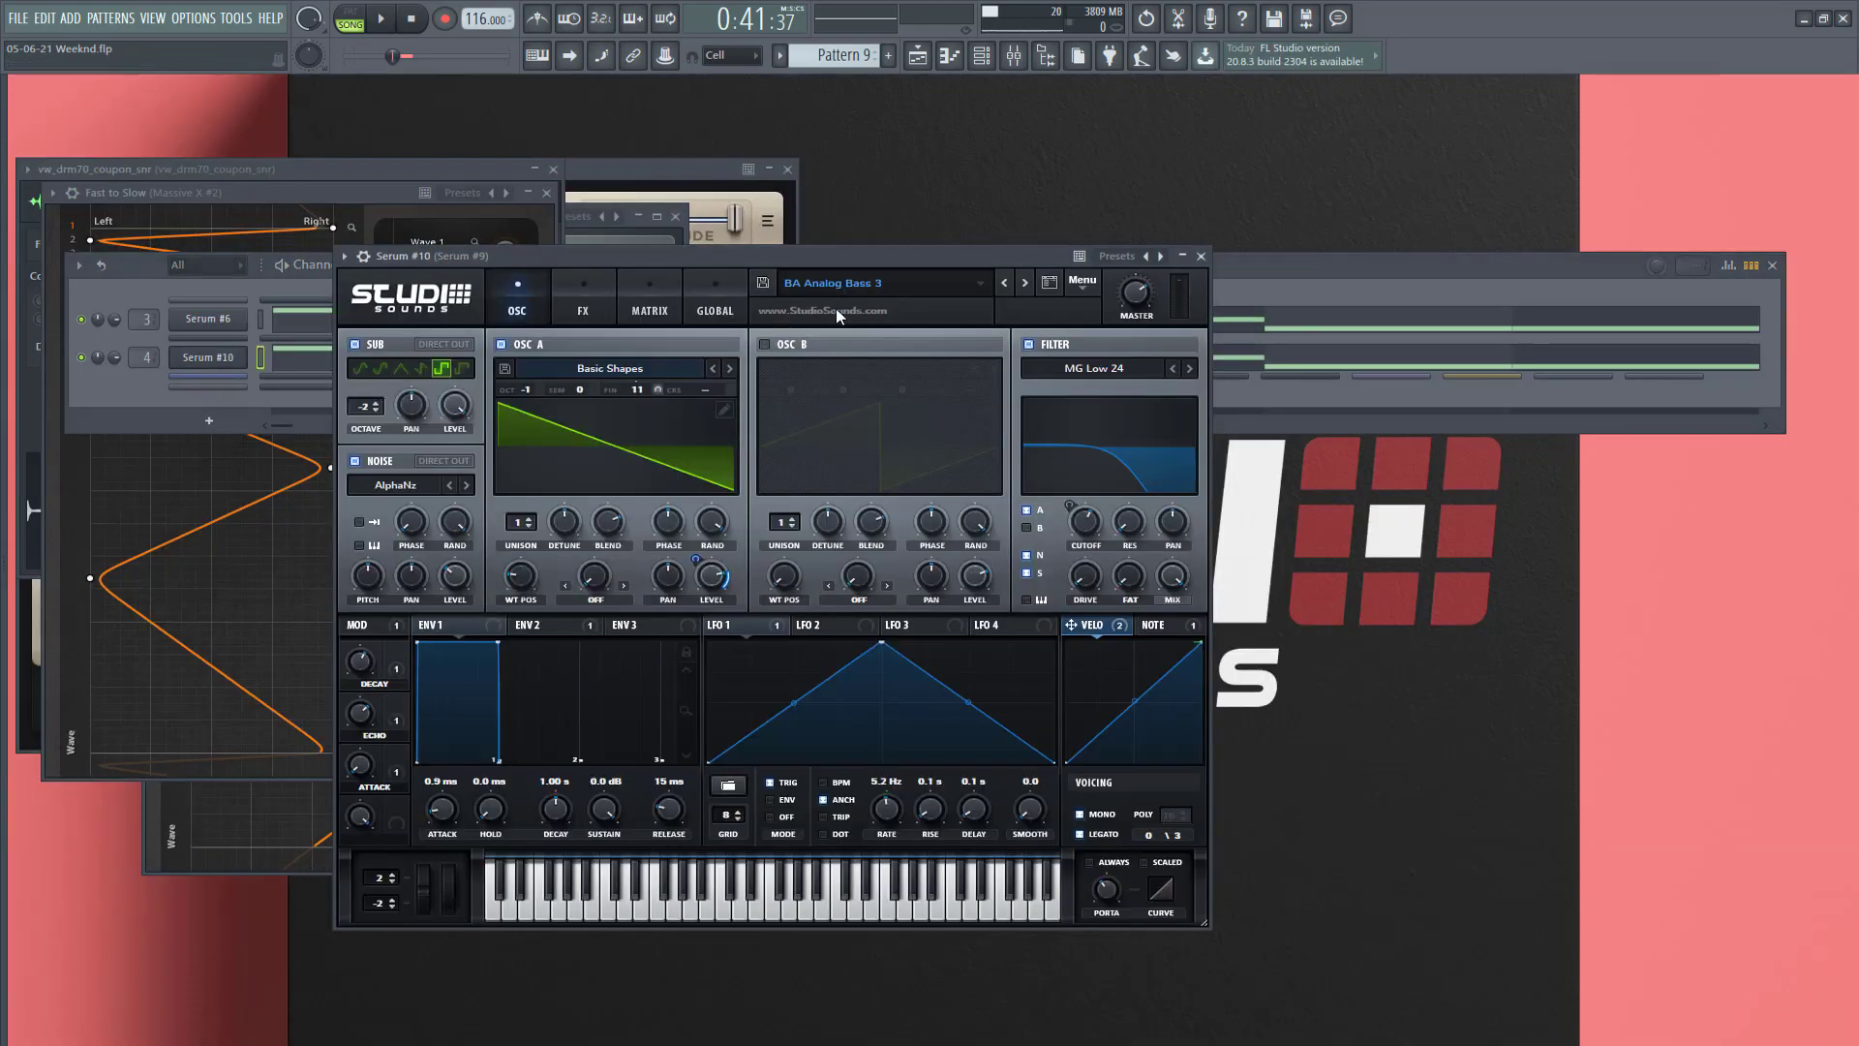
left_click(917, 55)
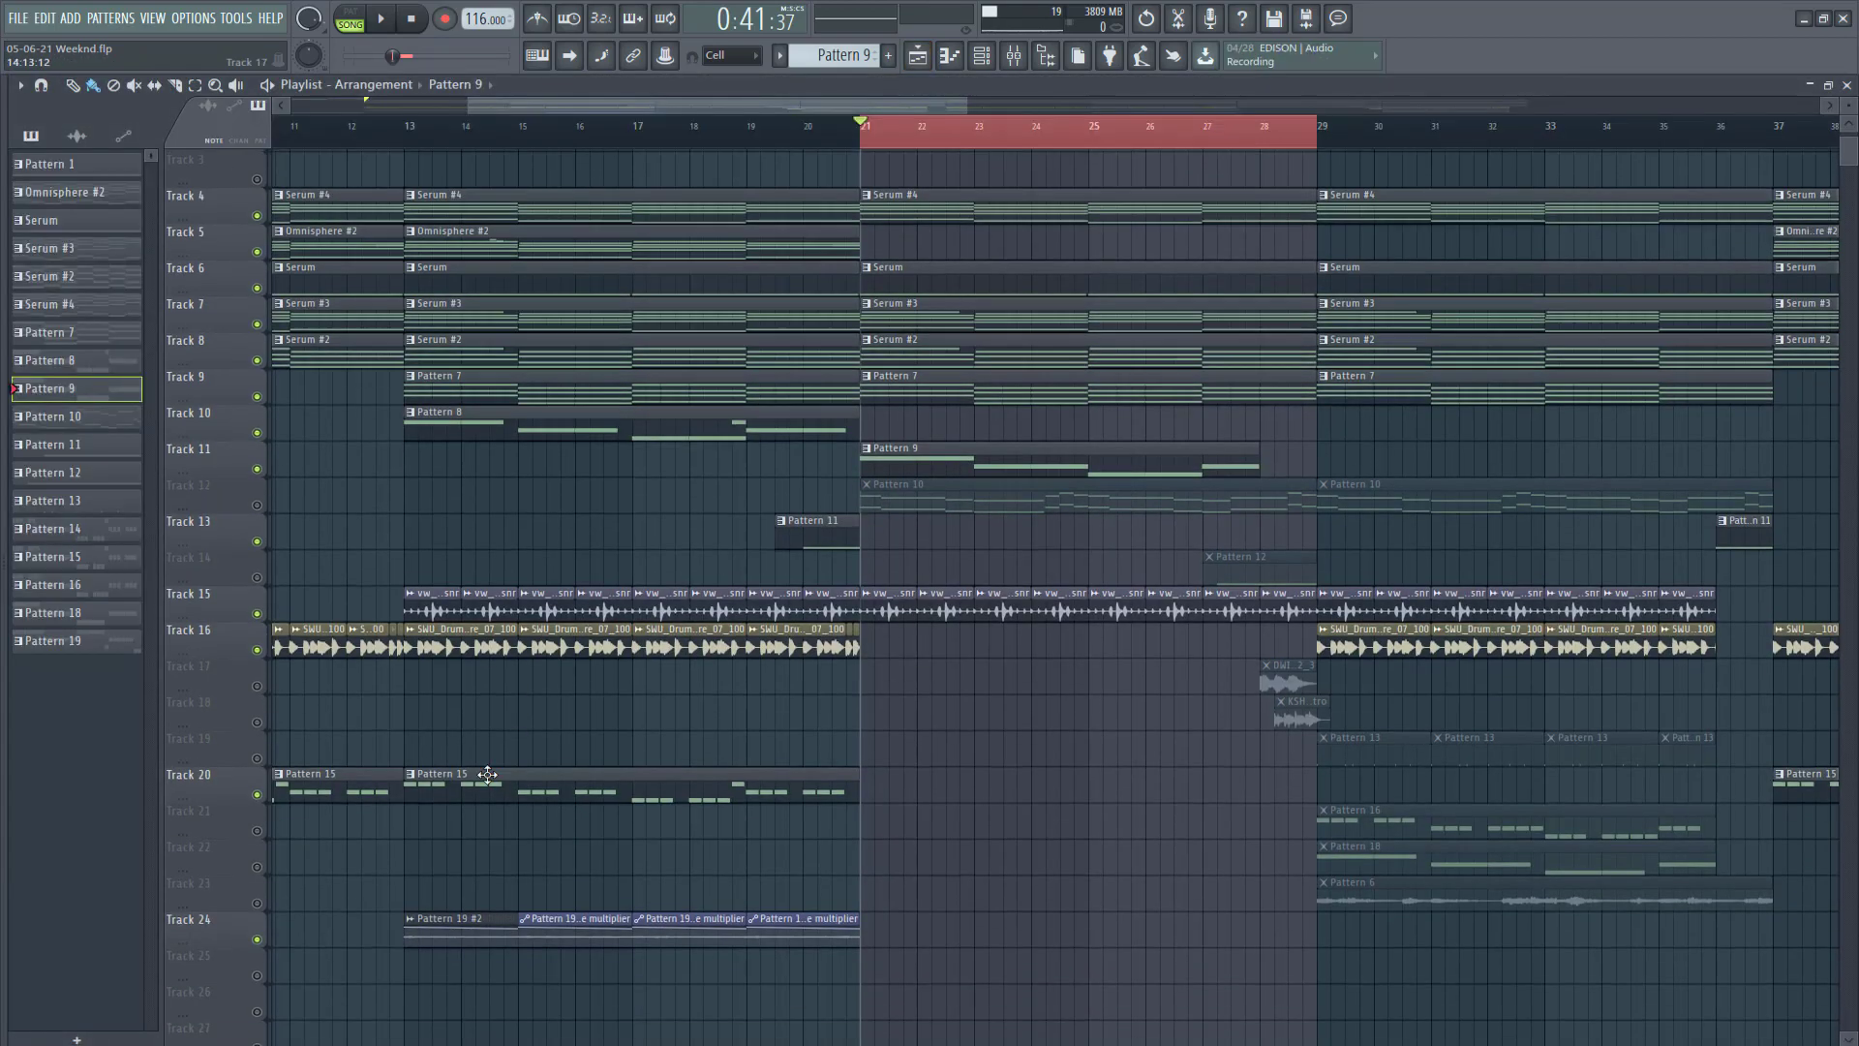
left_click(1846, 85)
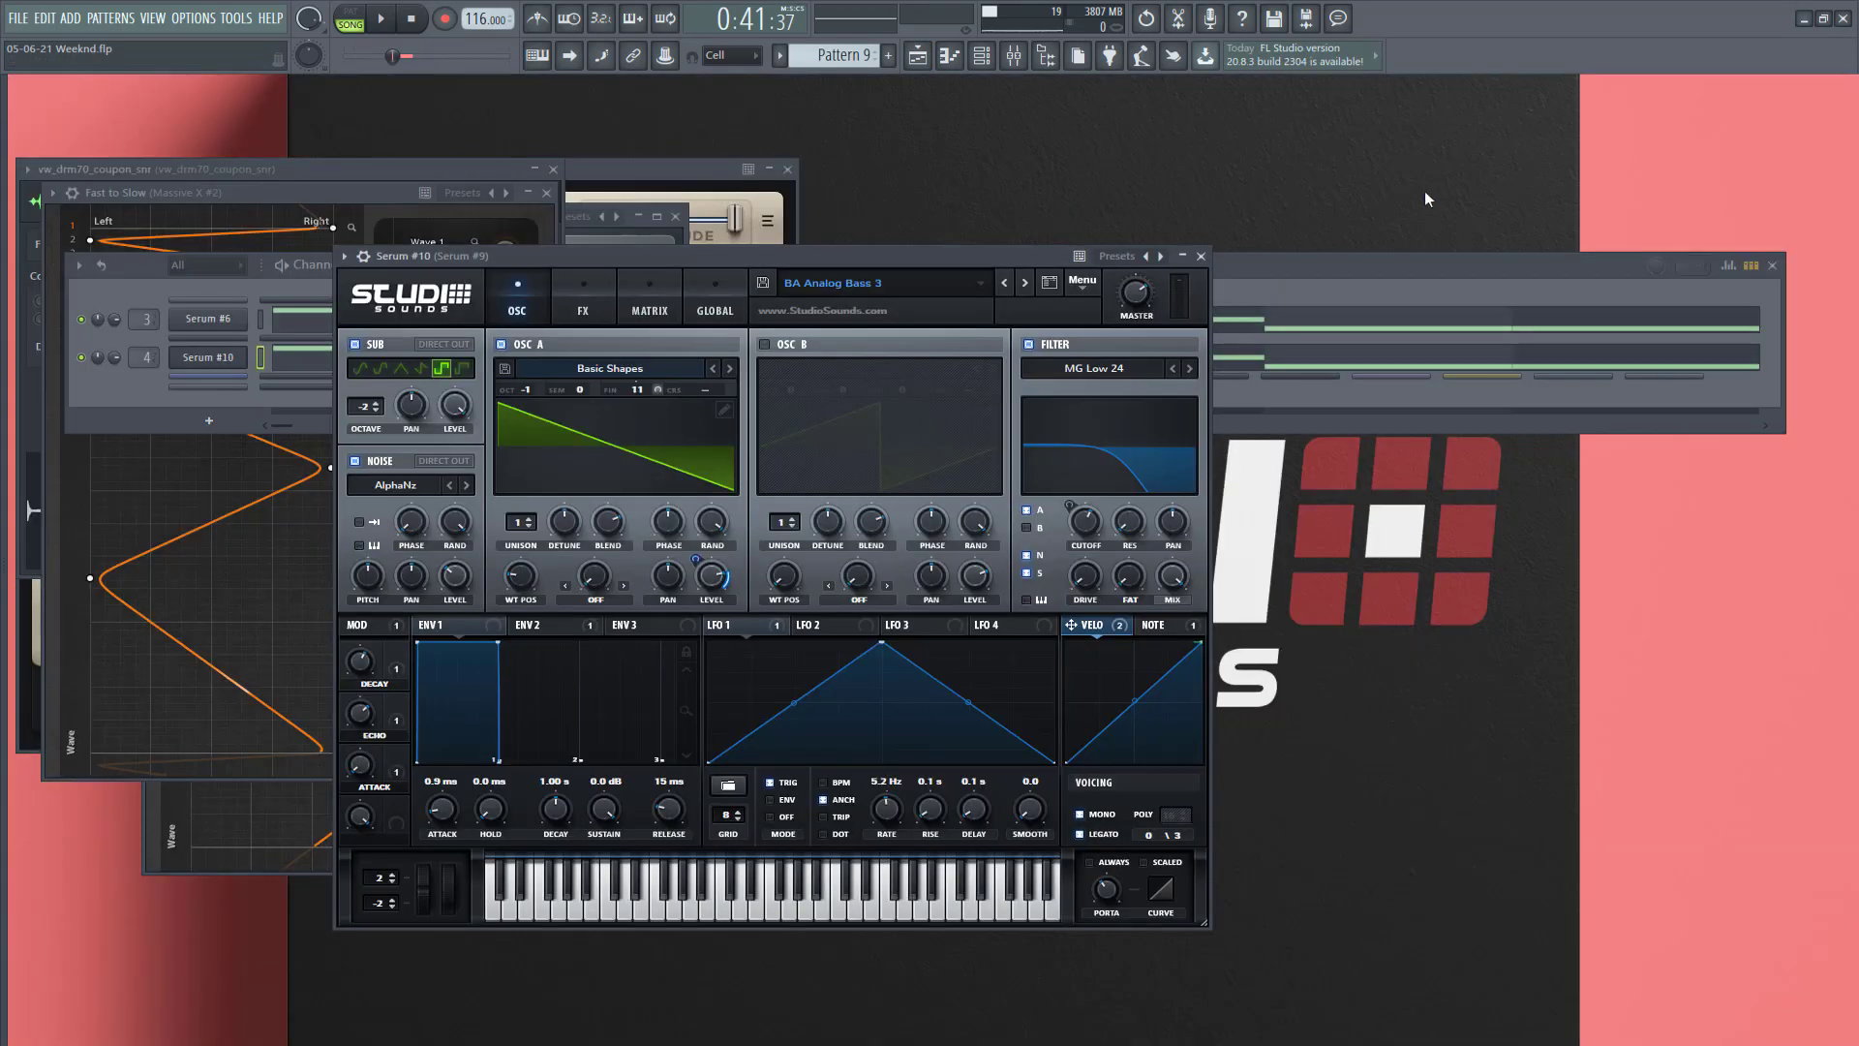
left_click(1164, 304)
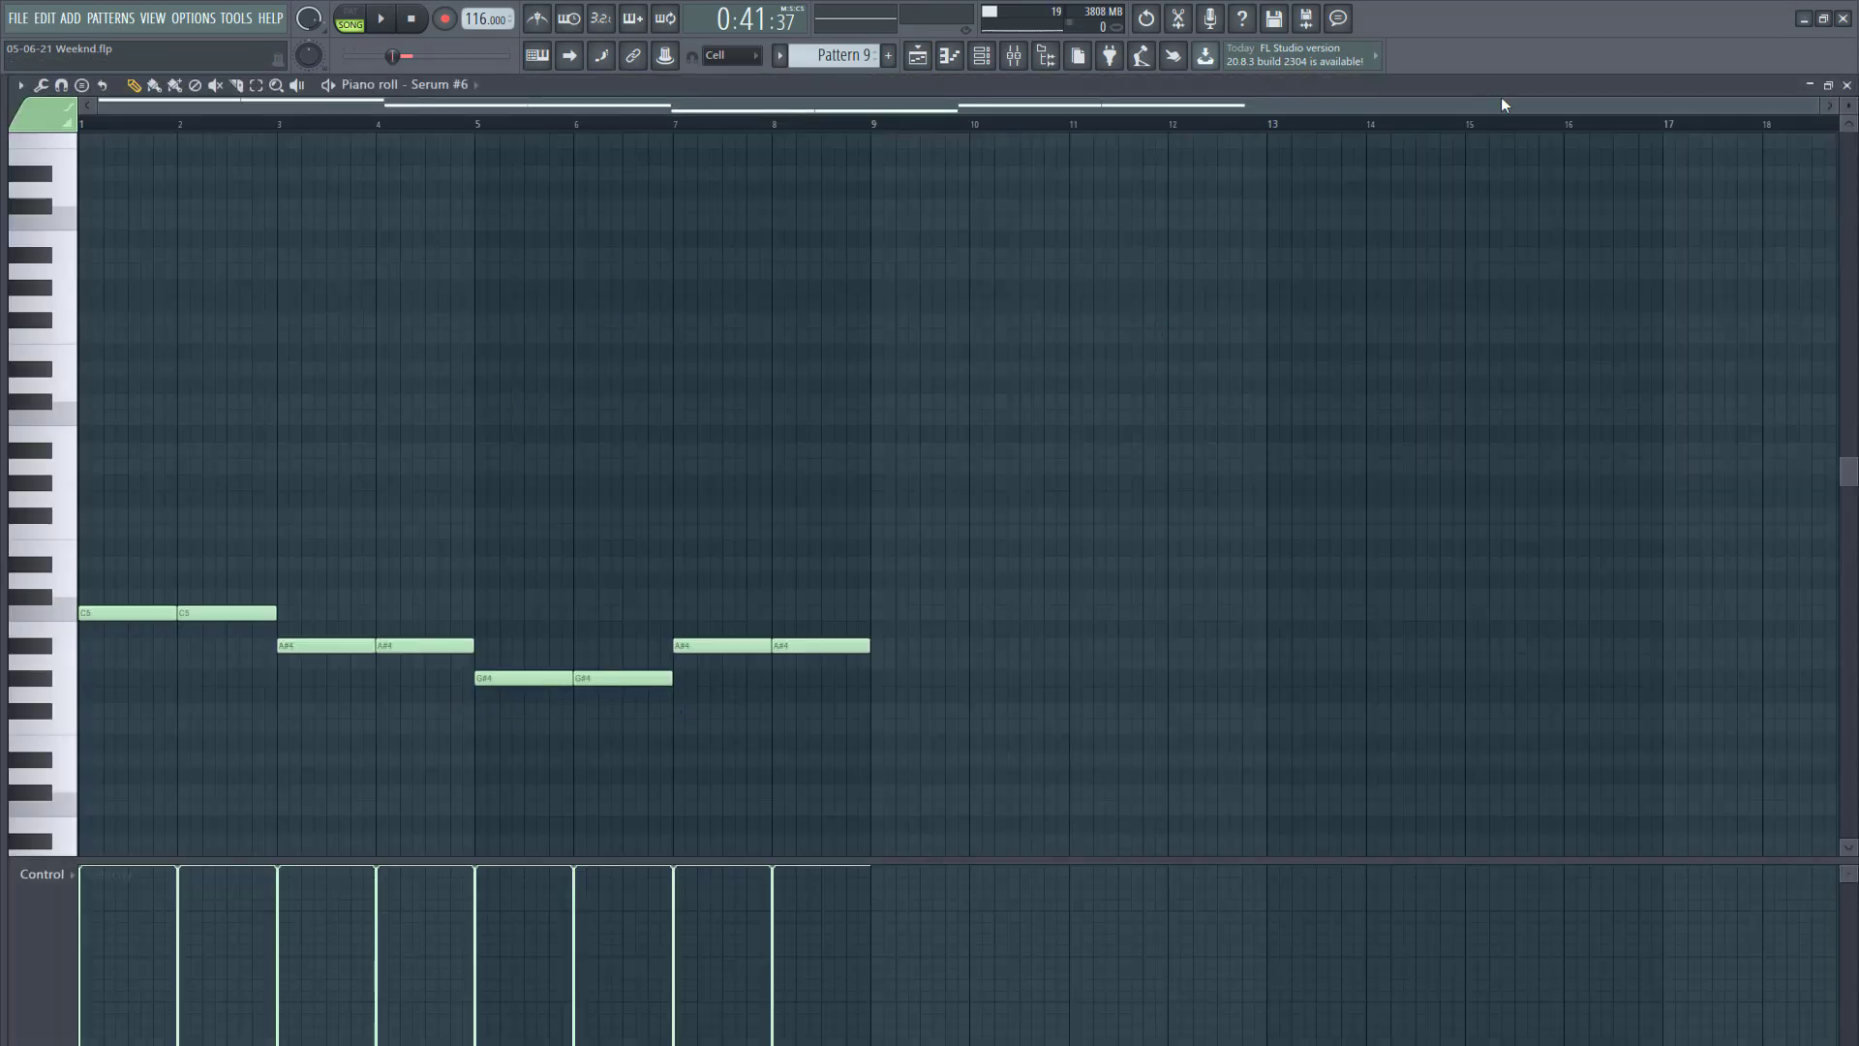
left_click(1846, 86)
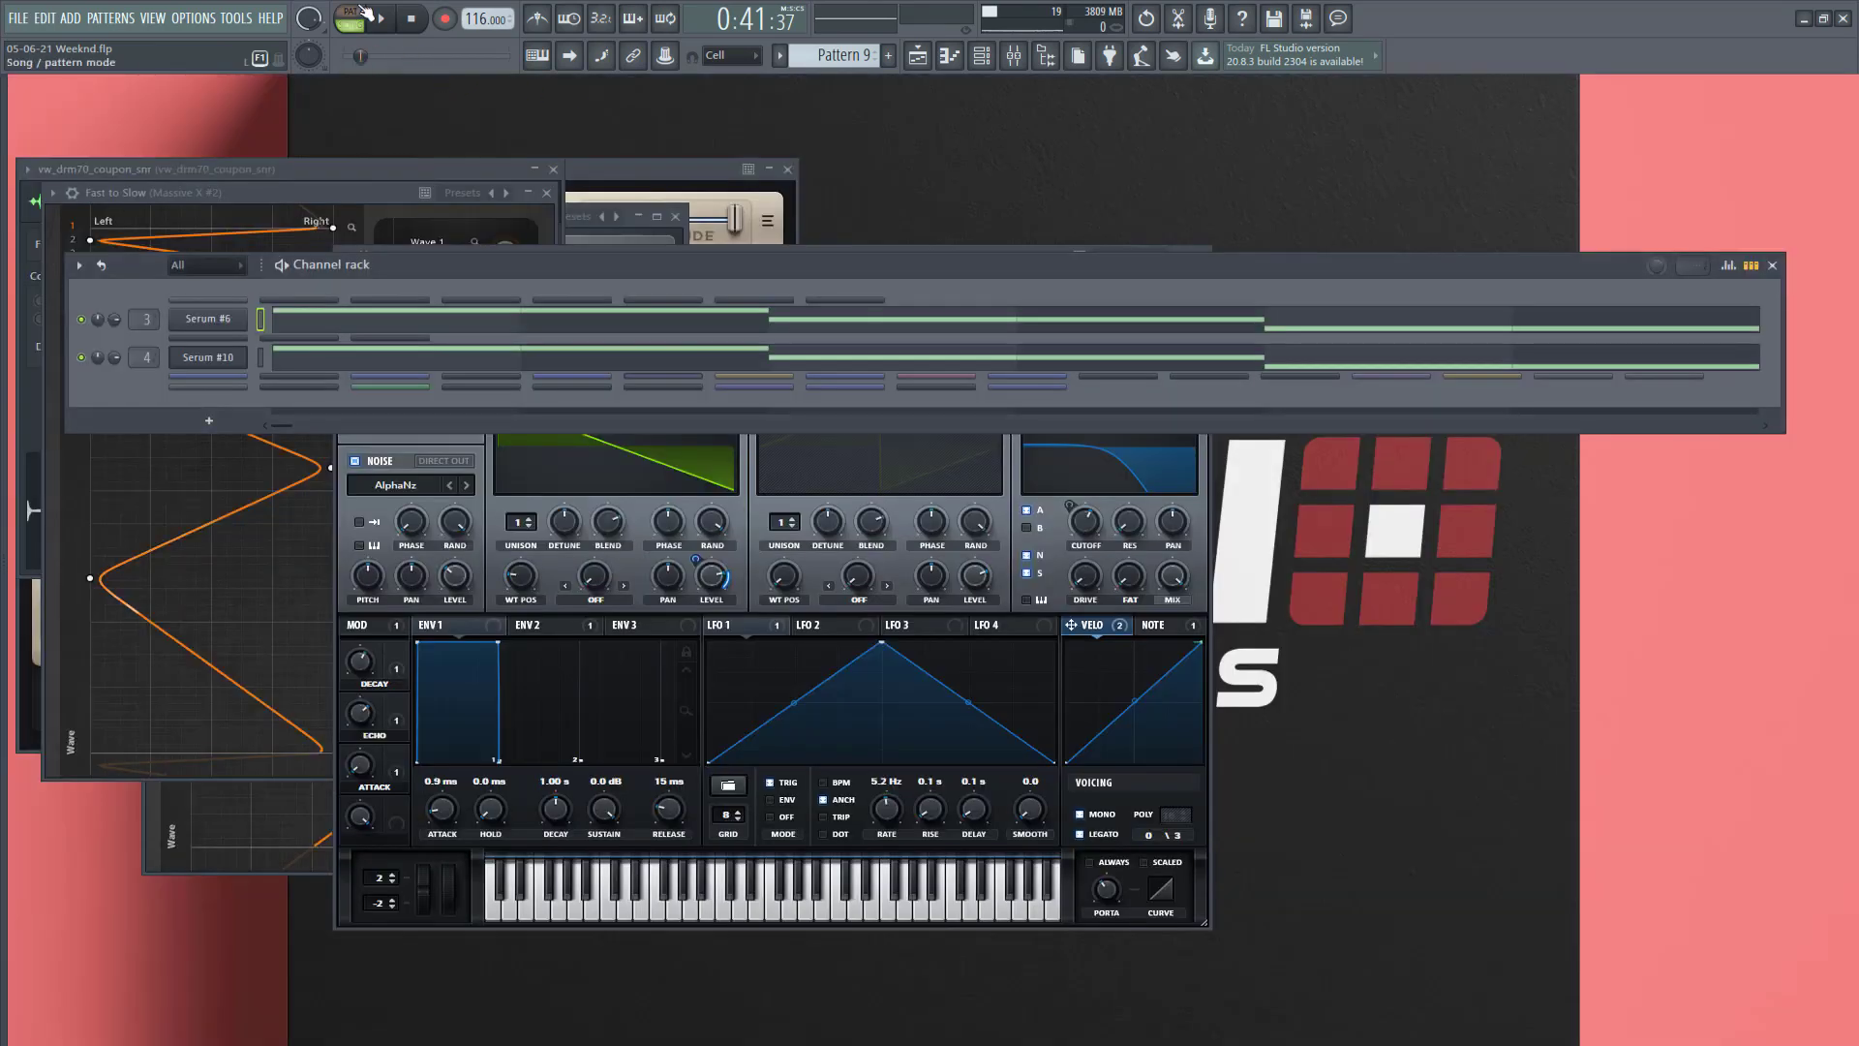
Step: Audition Pattern 9's two bass layers on their own in pattern mode, and return to the playlist
left_click(350, 12)
left_click(381, 18)
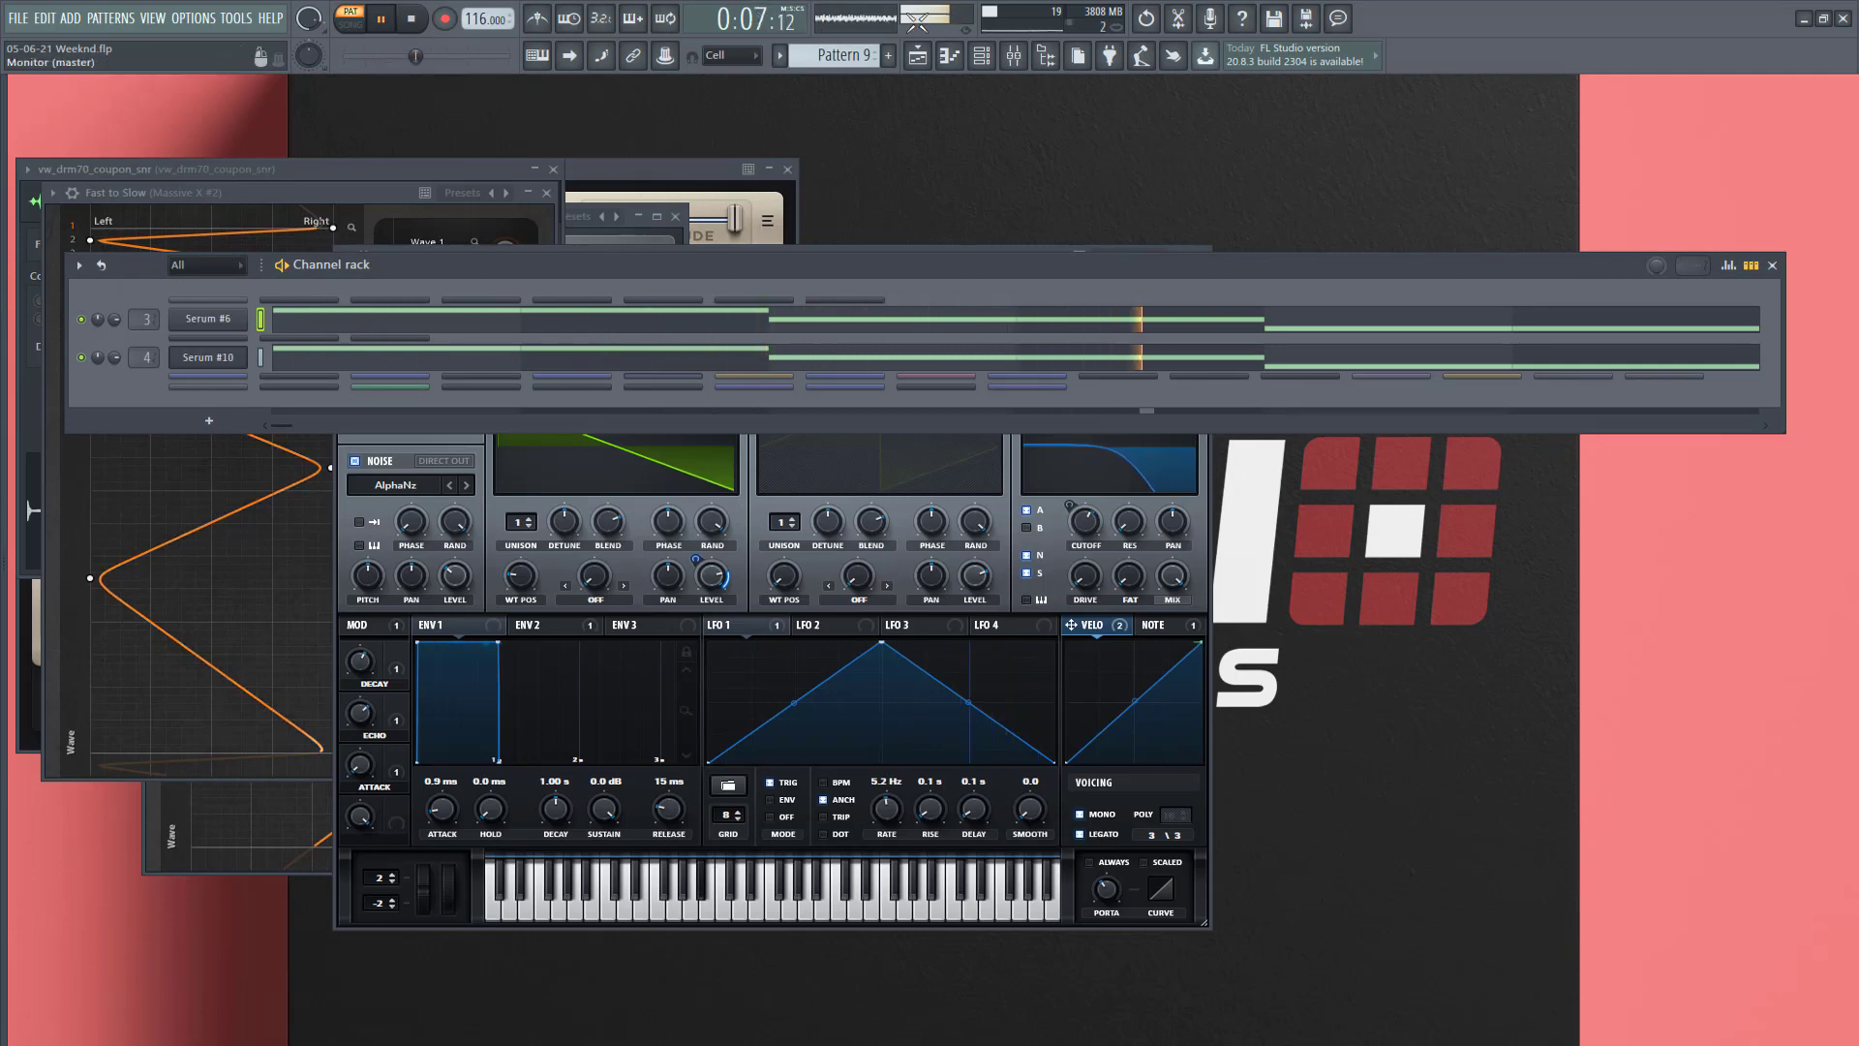
key("F5")
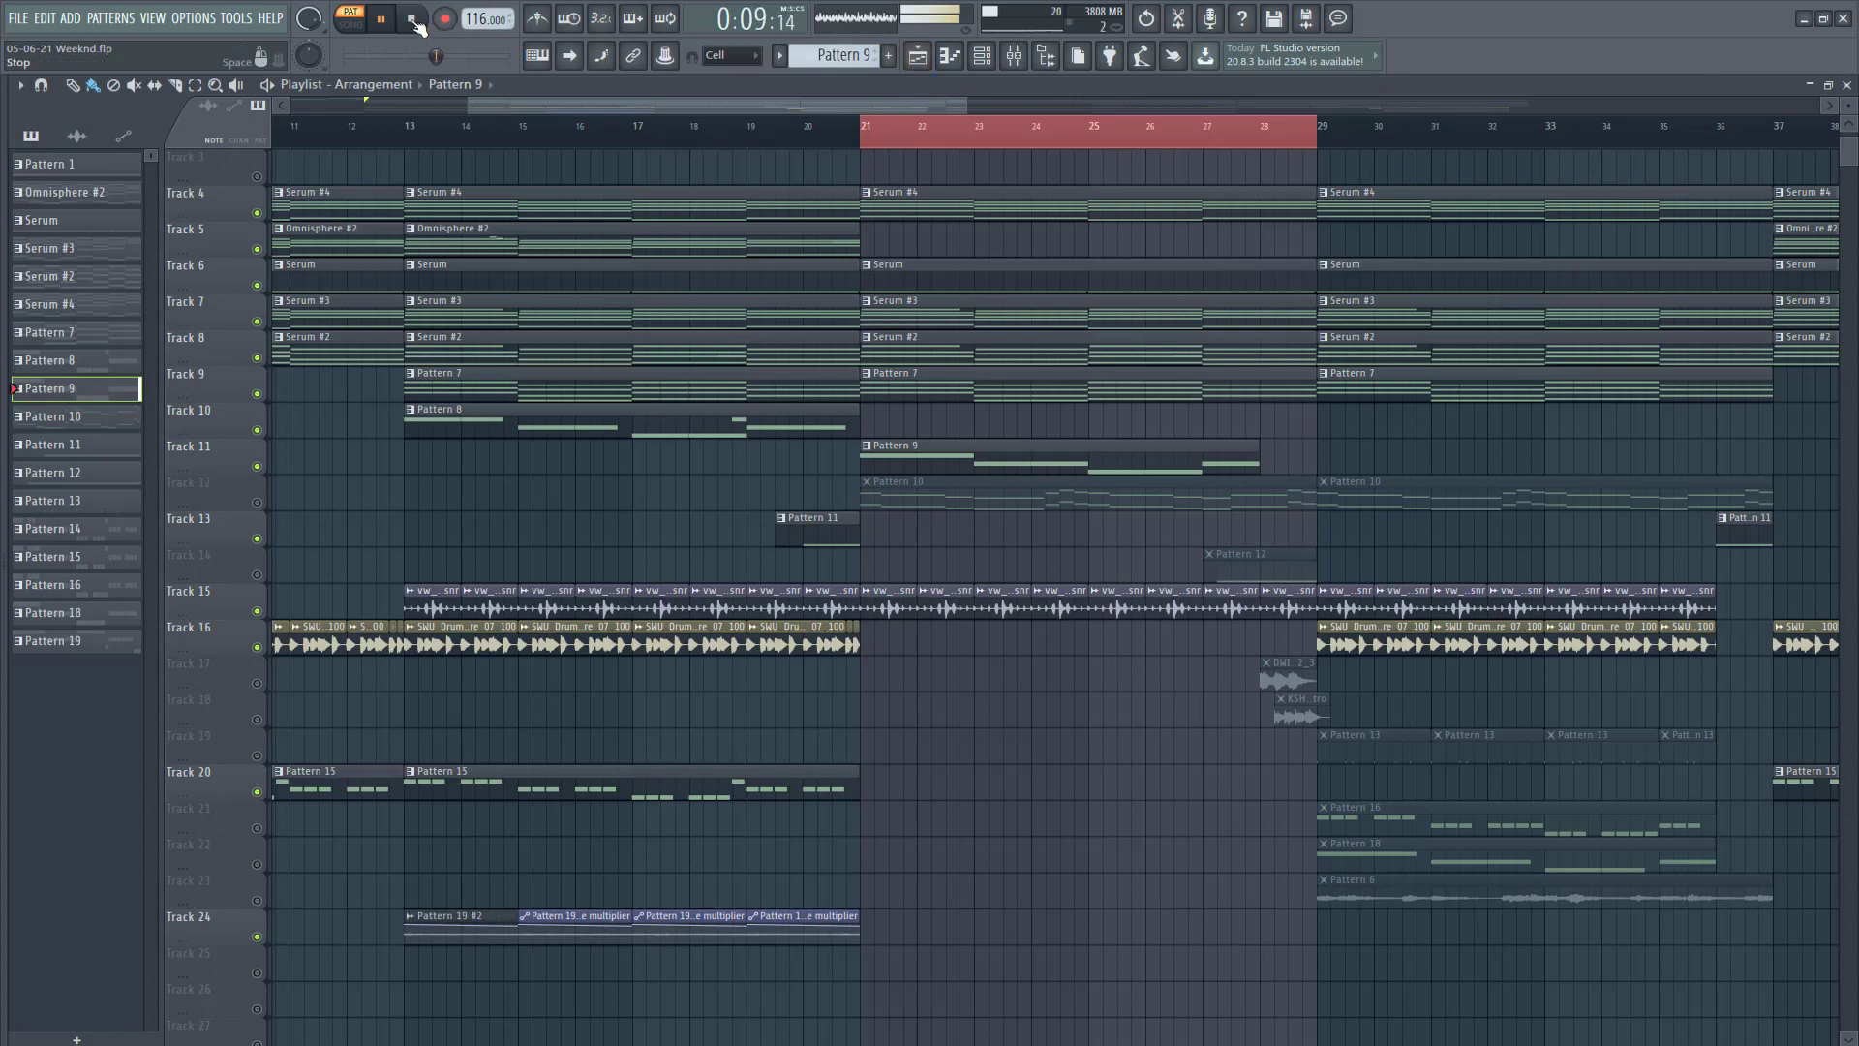
left_click(413, 20)
Step: Play the bars 21–29 loop in song mode with Pattern 9 among the unmuted layers
left_click(364, 15)
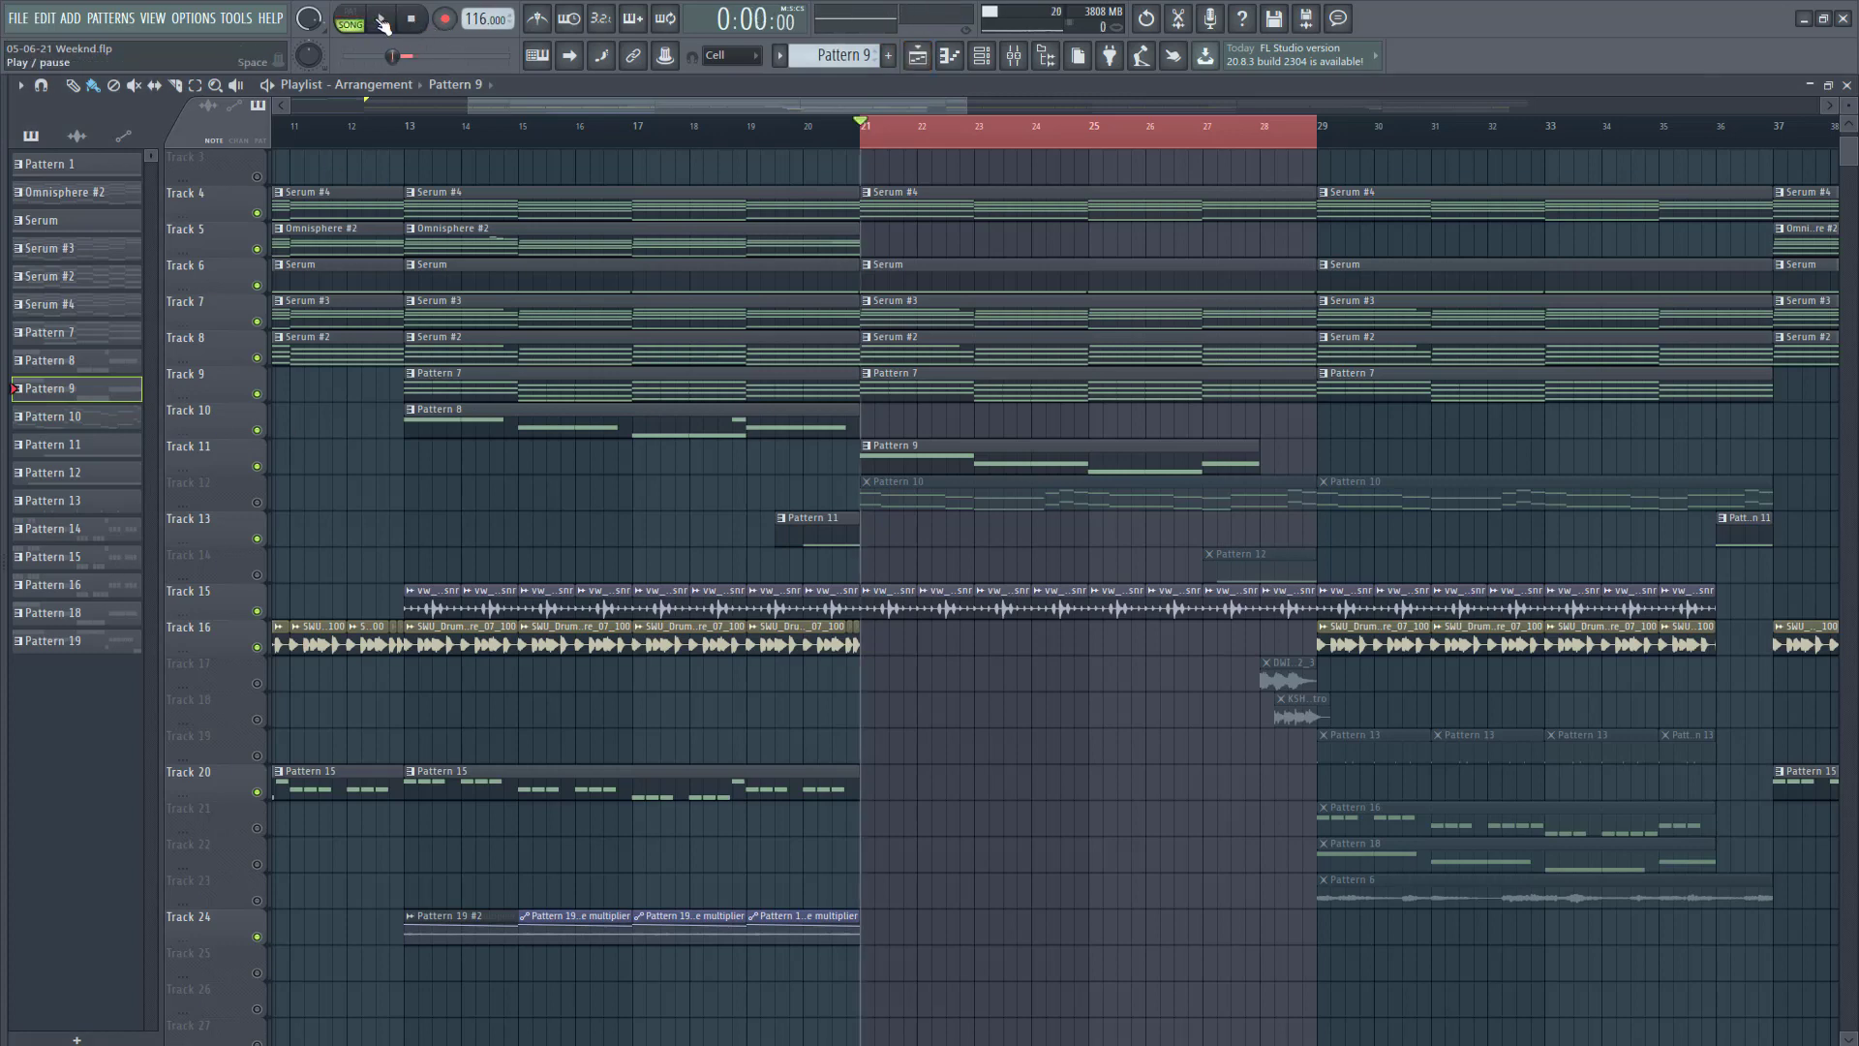
left_click(382, 19)
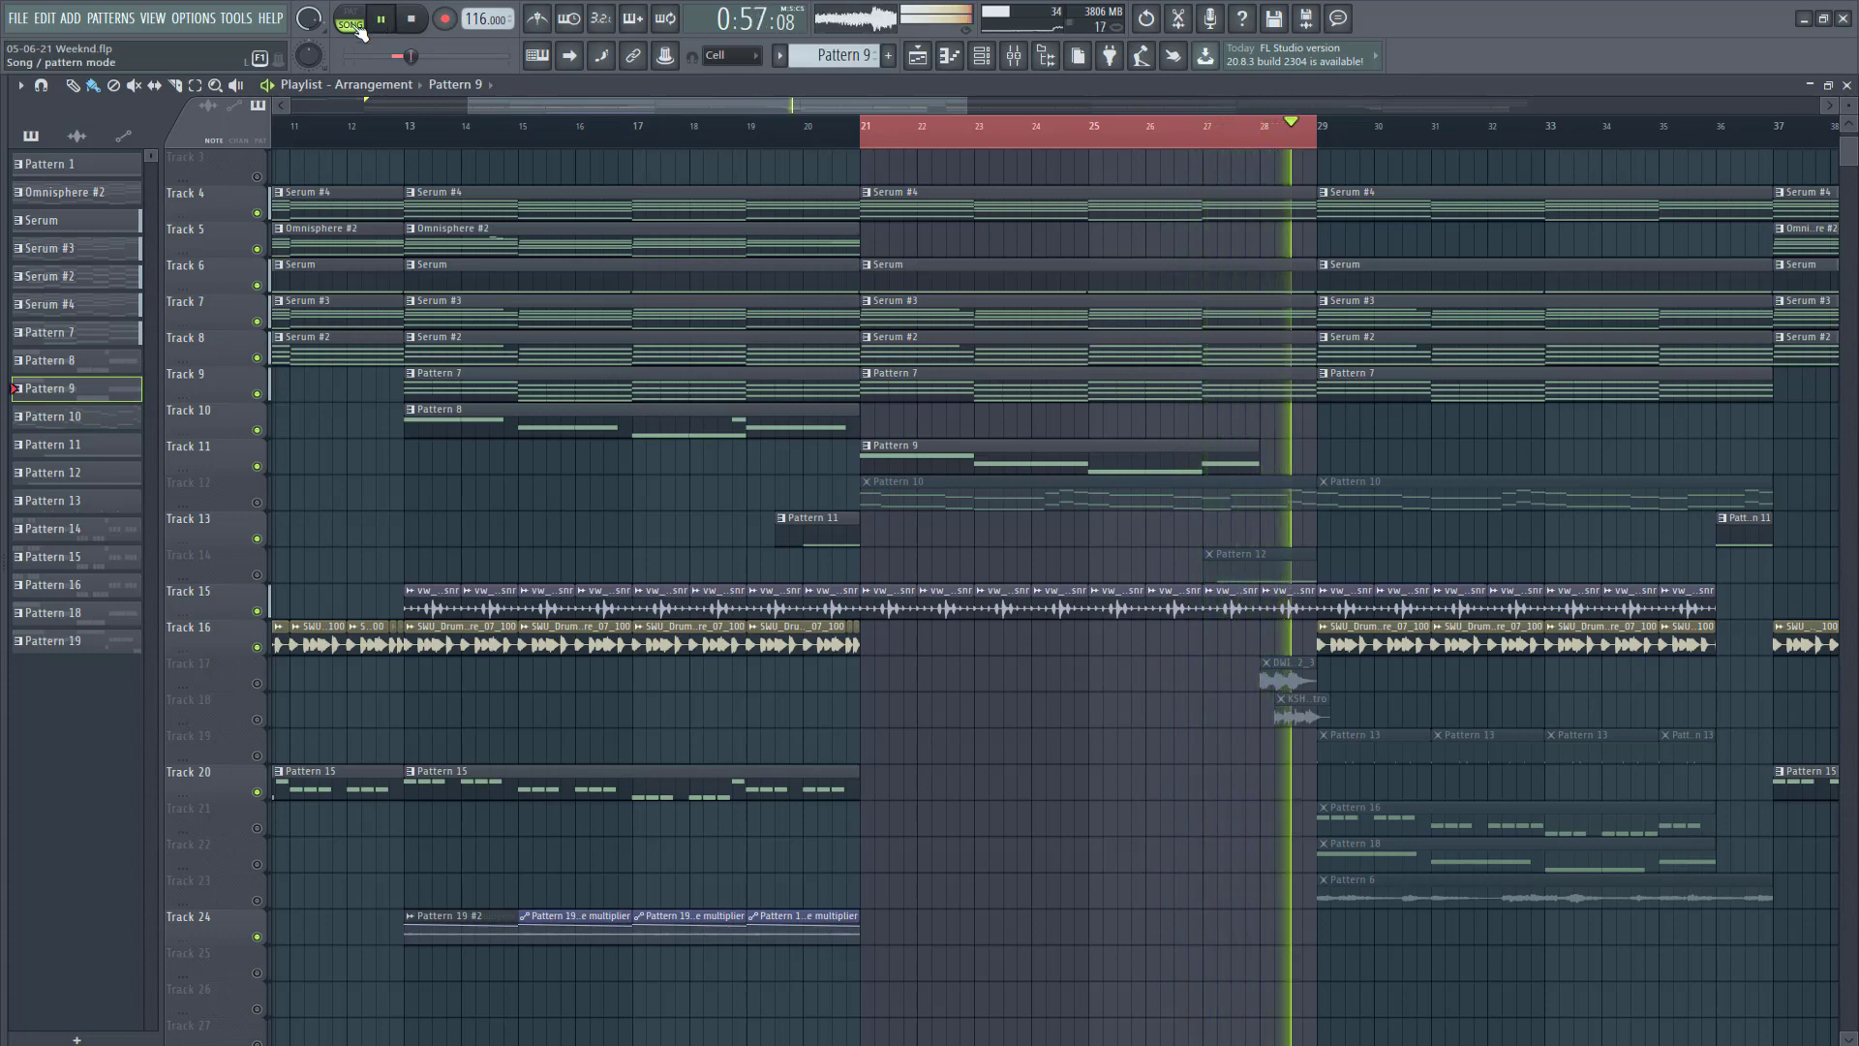
left_click(411, 20)
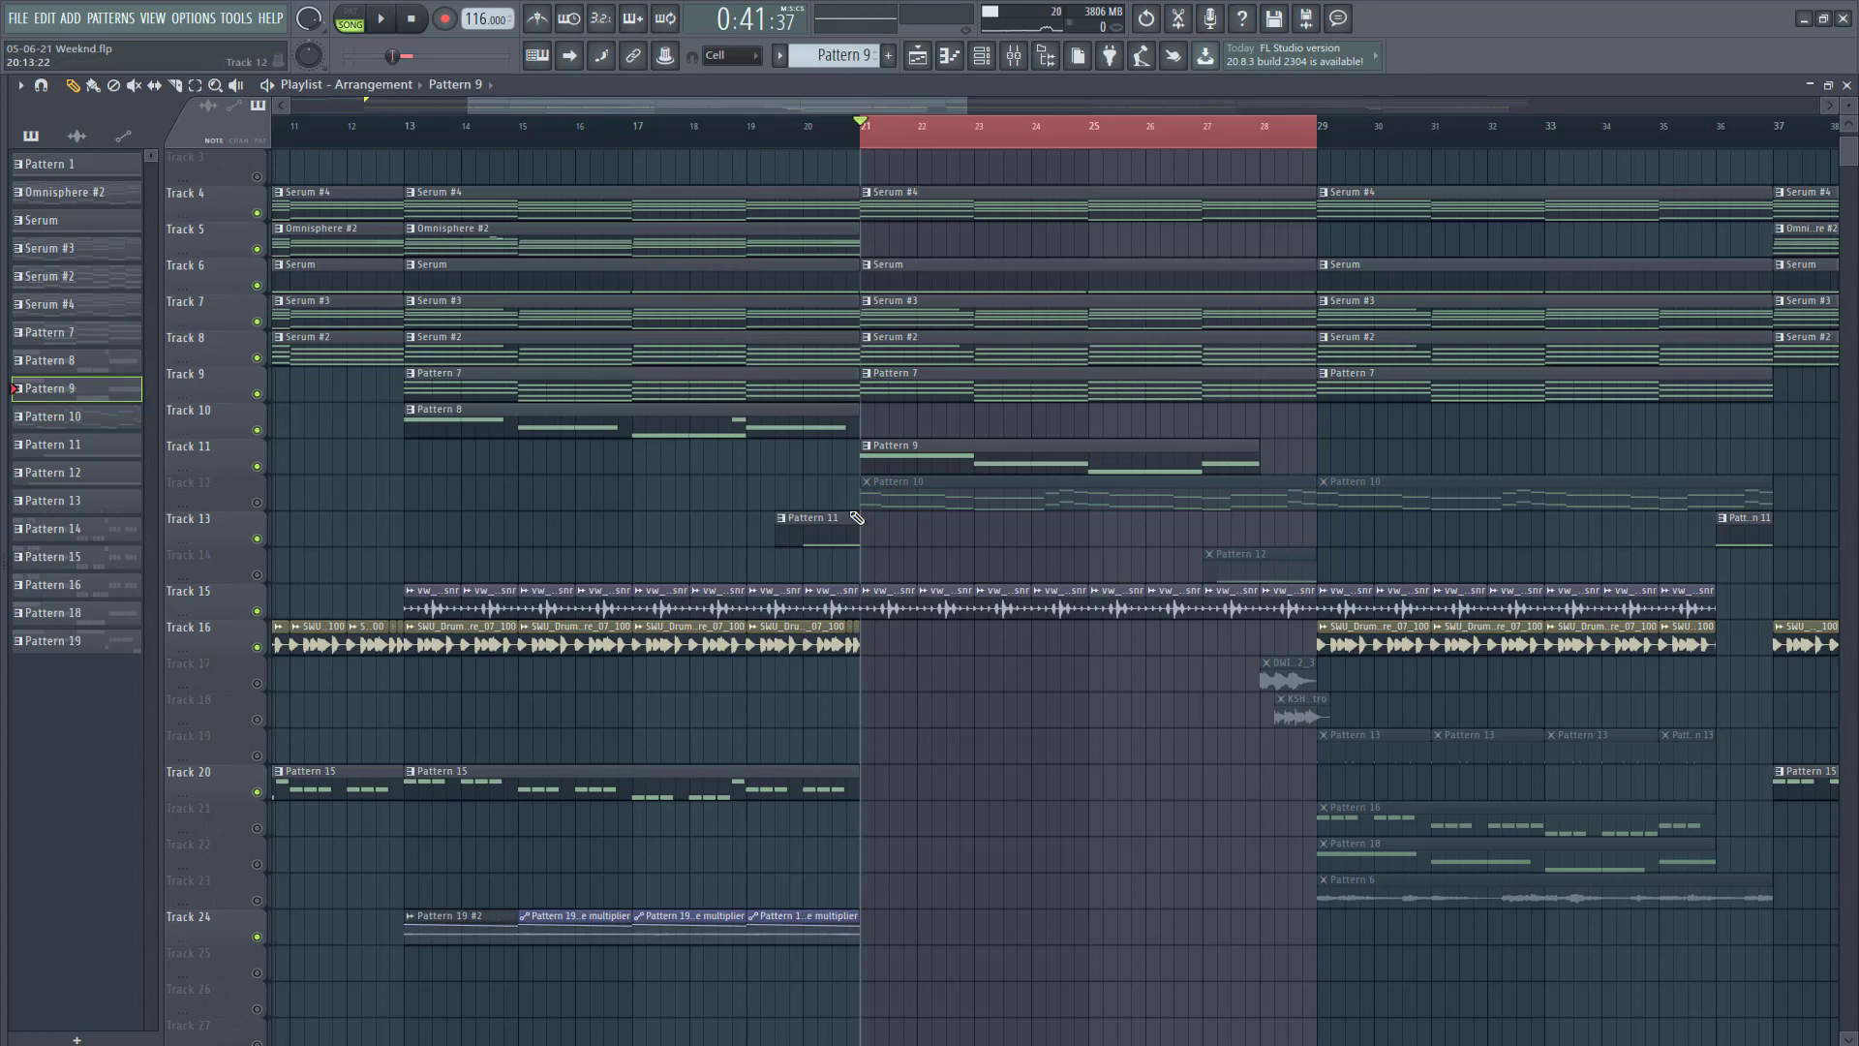
Step: Unmute Track 12 and view Pattern 10's Serum #7 notes and its PL Chillwave preset
left_click(259, 502)
double_click(974, 499)
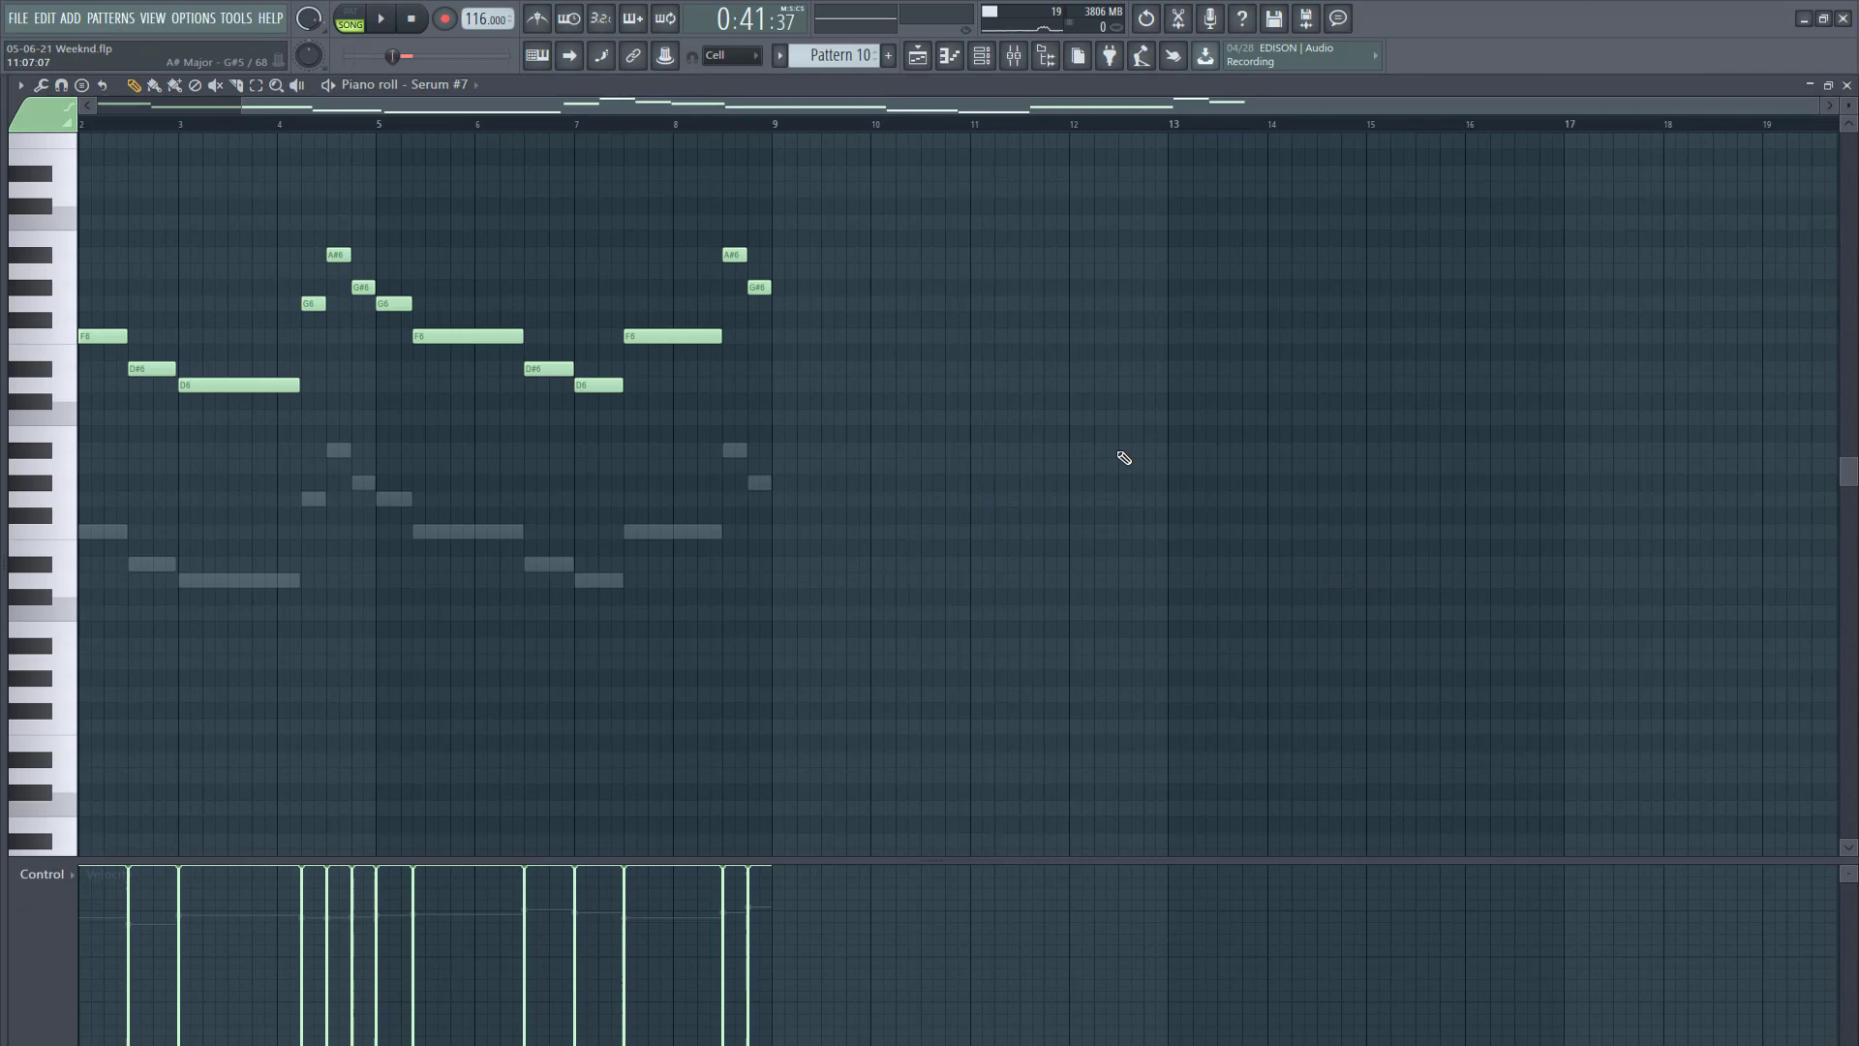
left_click(1847, 85)
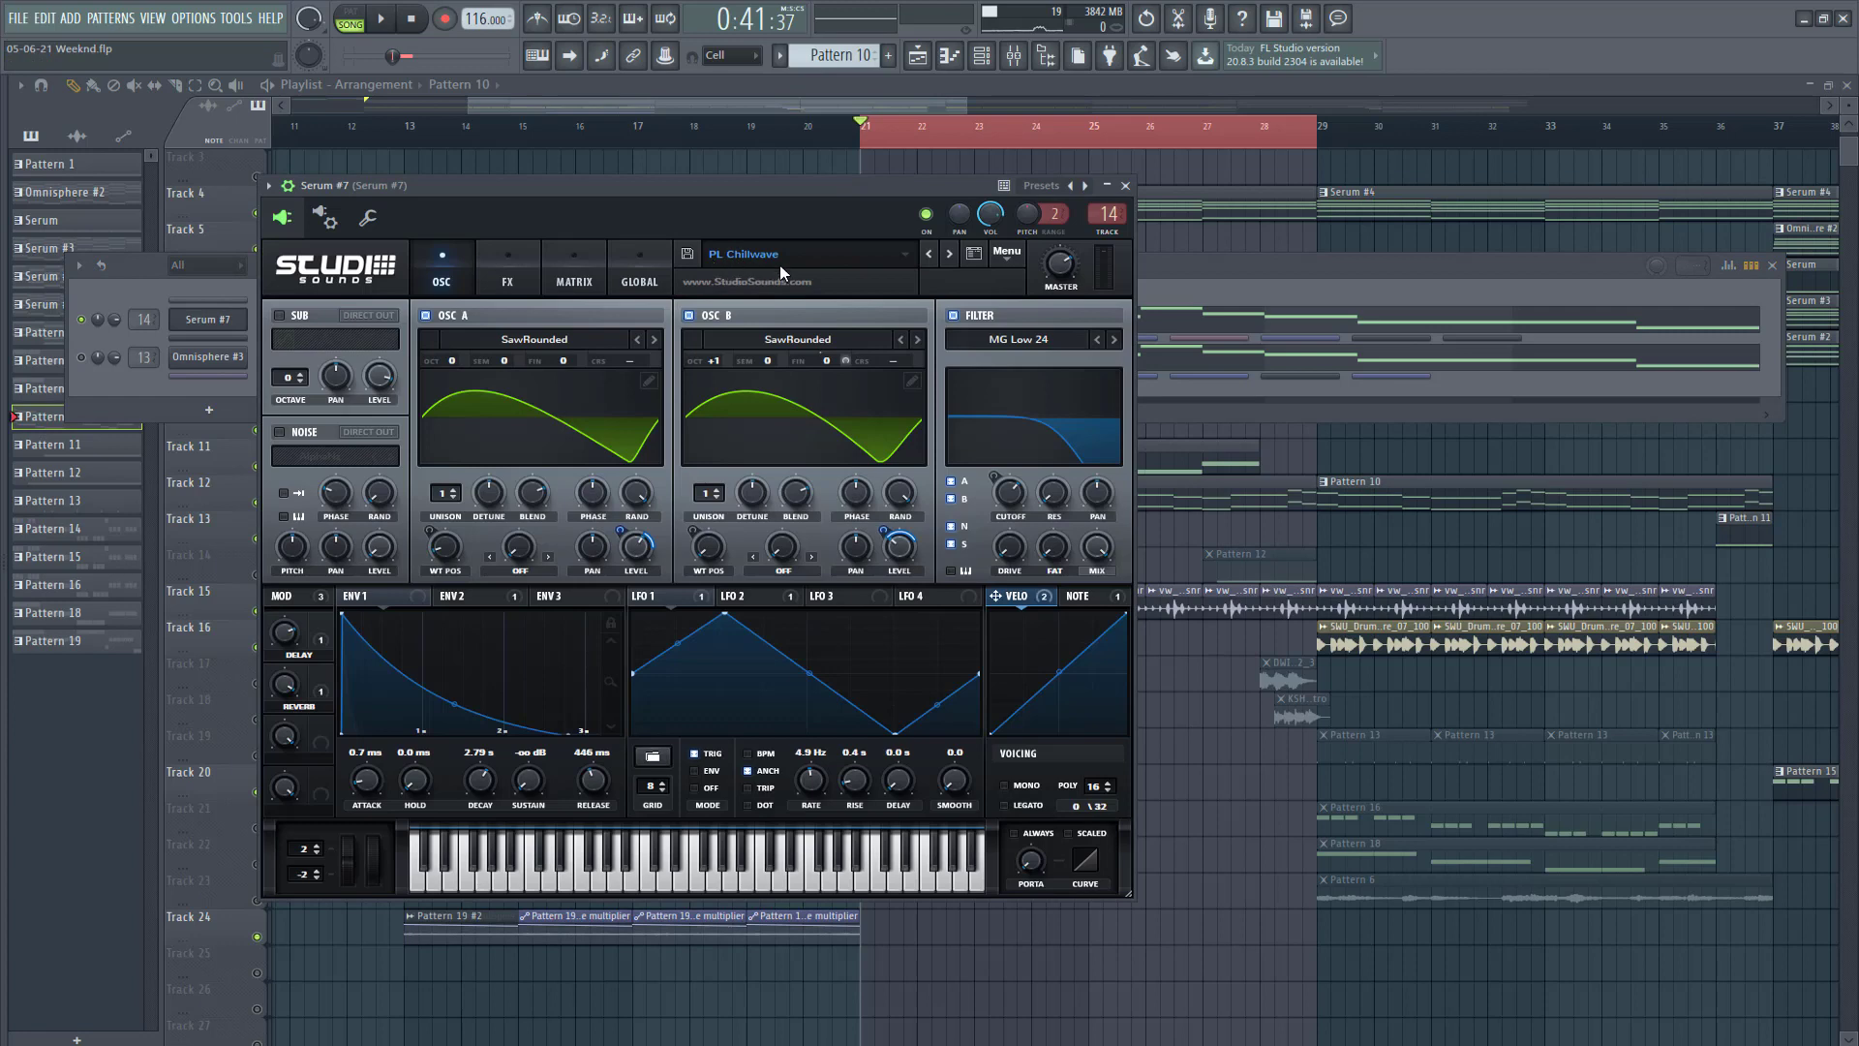
left_click(1125, 185)
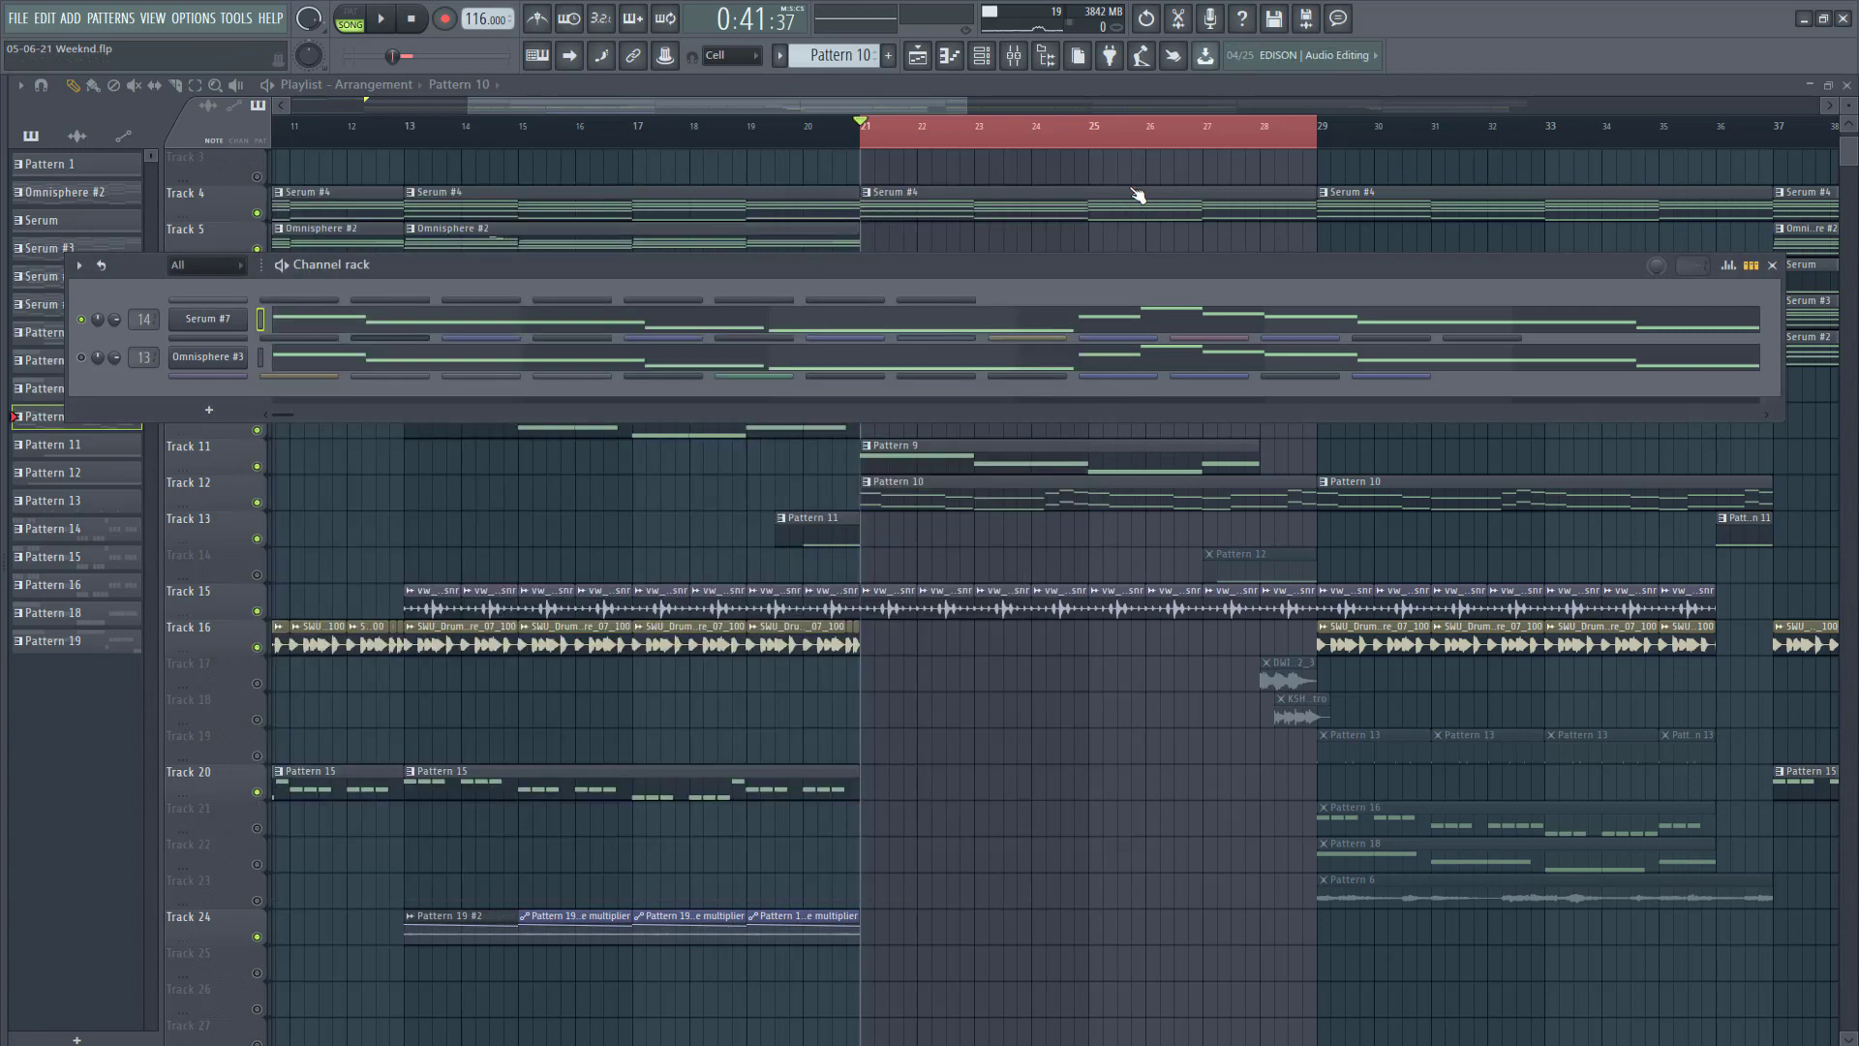
Step: Audition Pattern 10 on its own in pattern mode while following Serum #7's melody in the piano roll
left_click(355, 22)
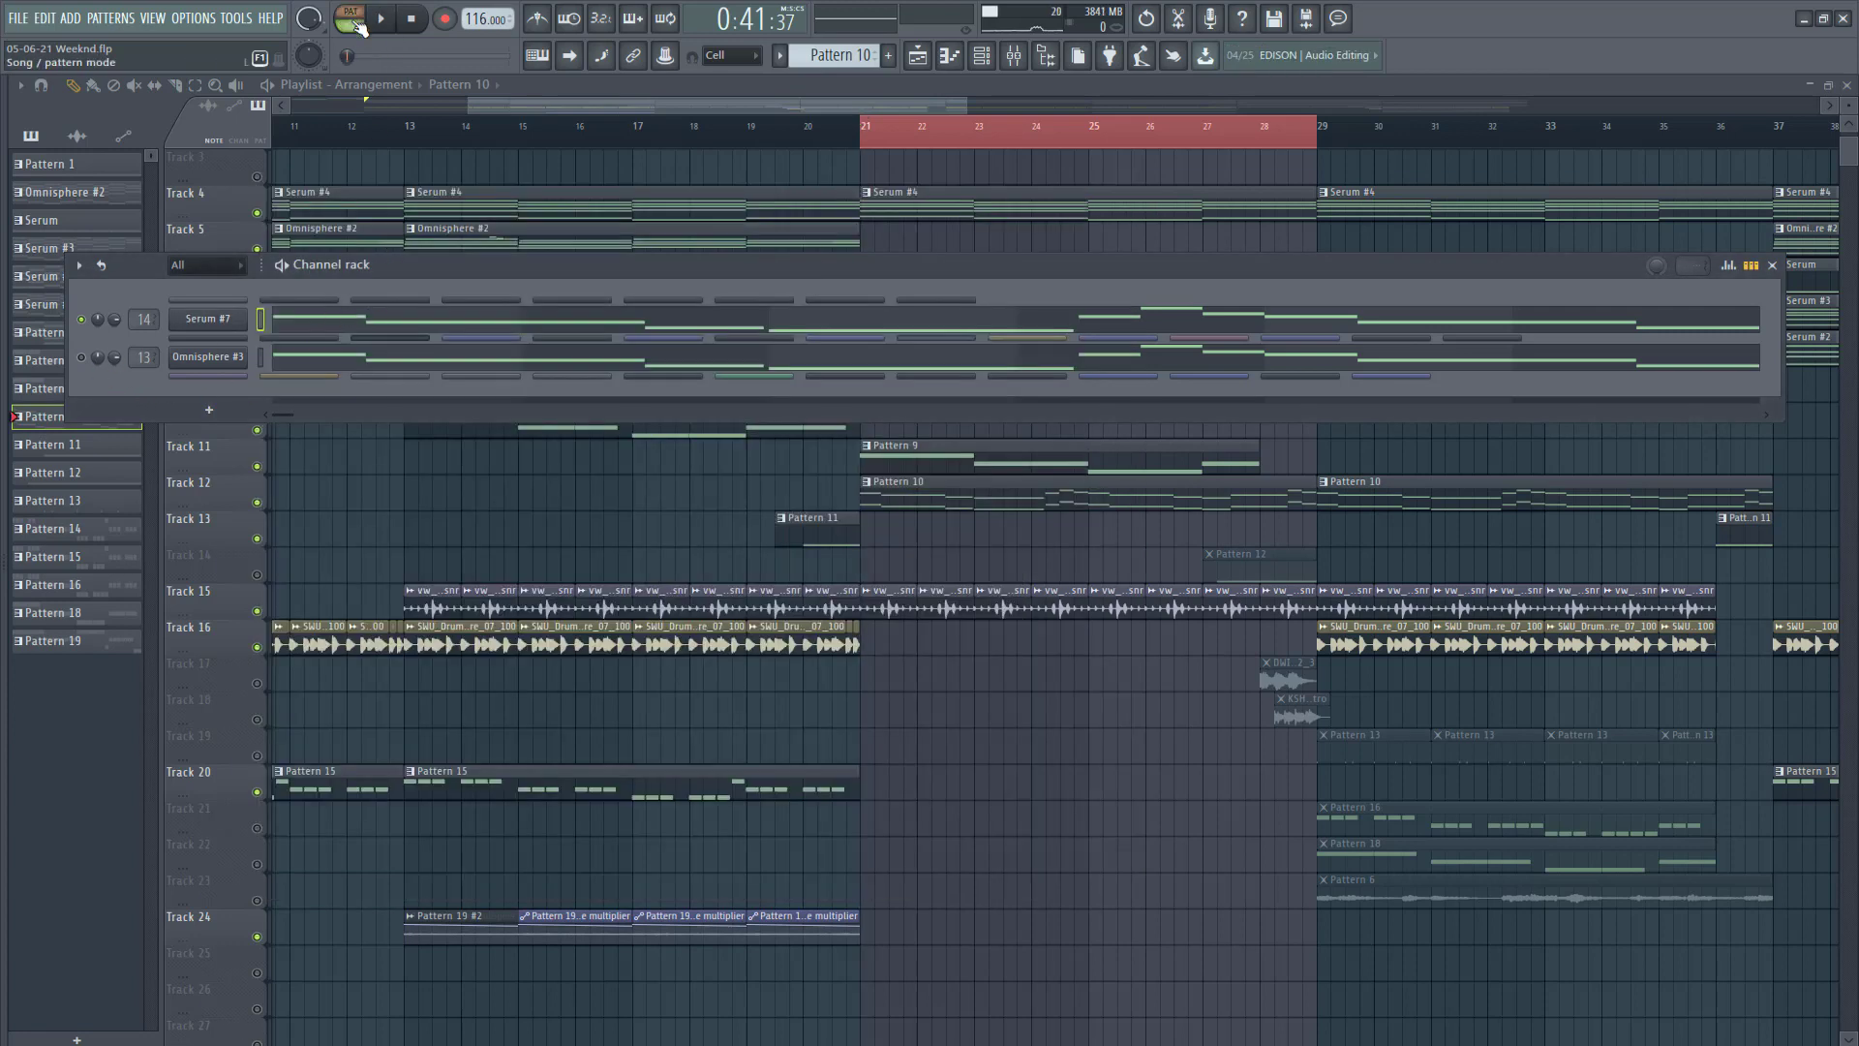
left_click(397, 20)
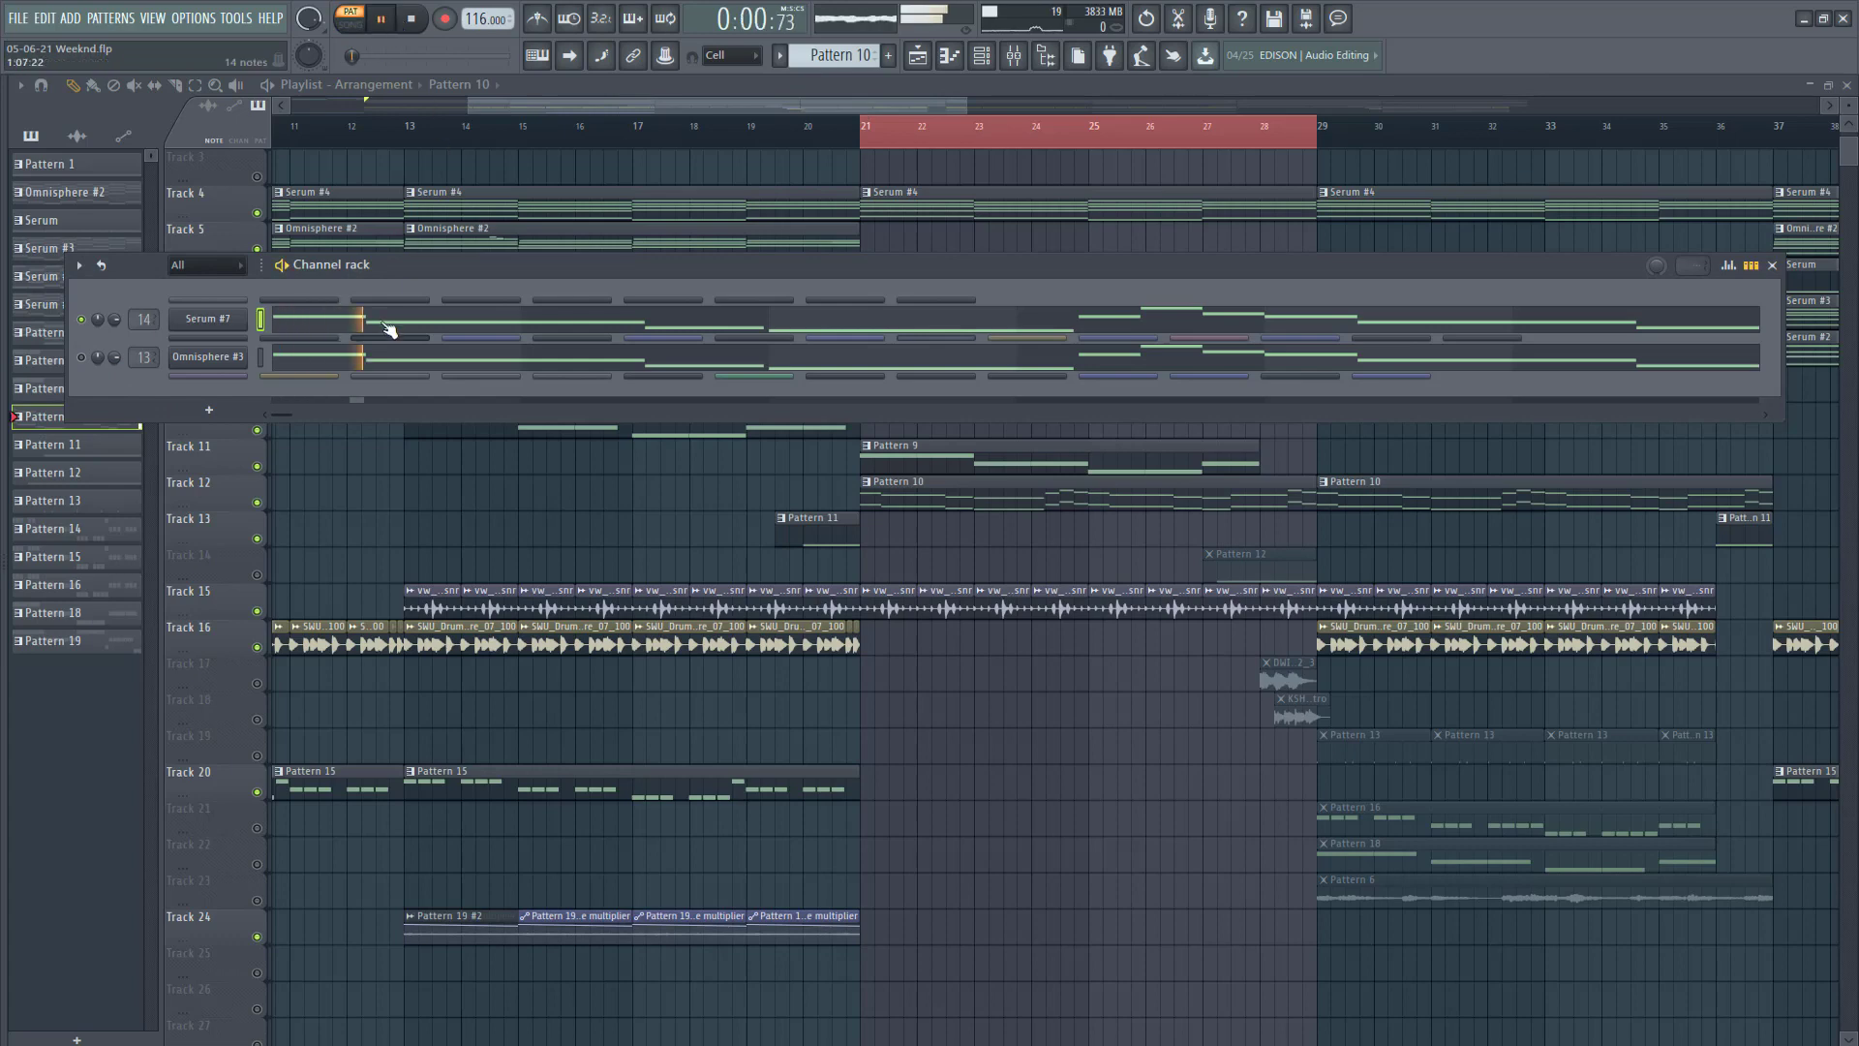
left_click(352, 321)
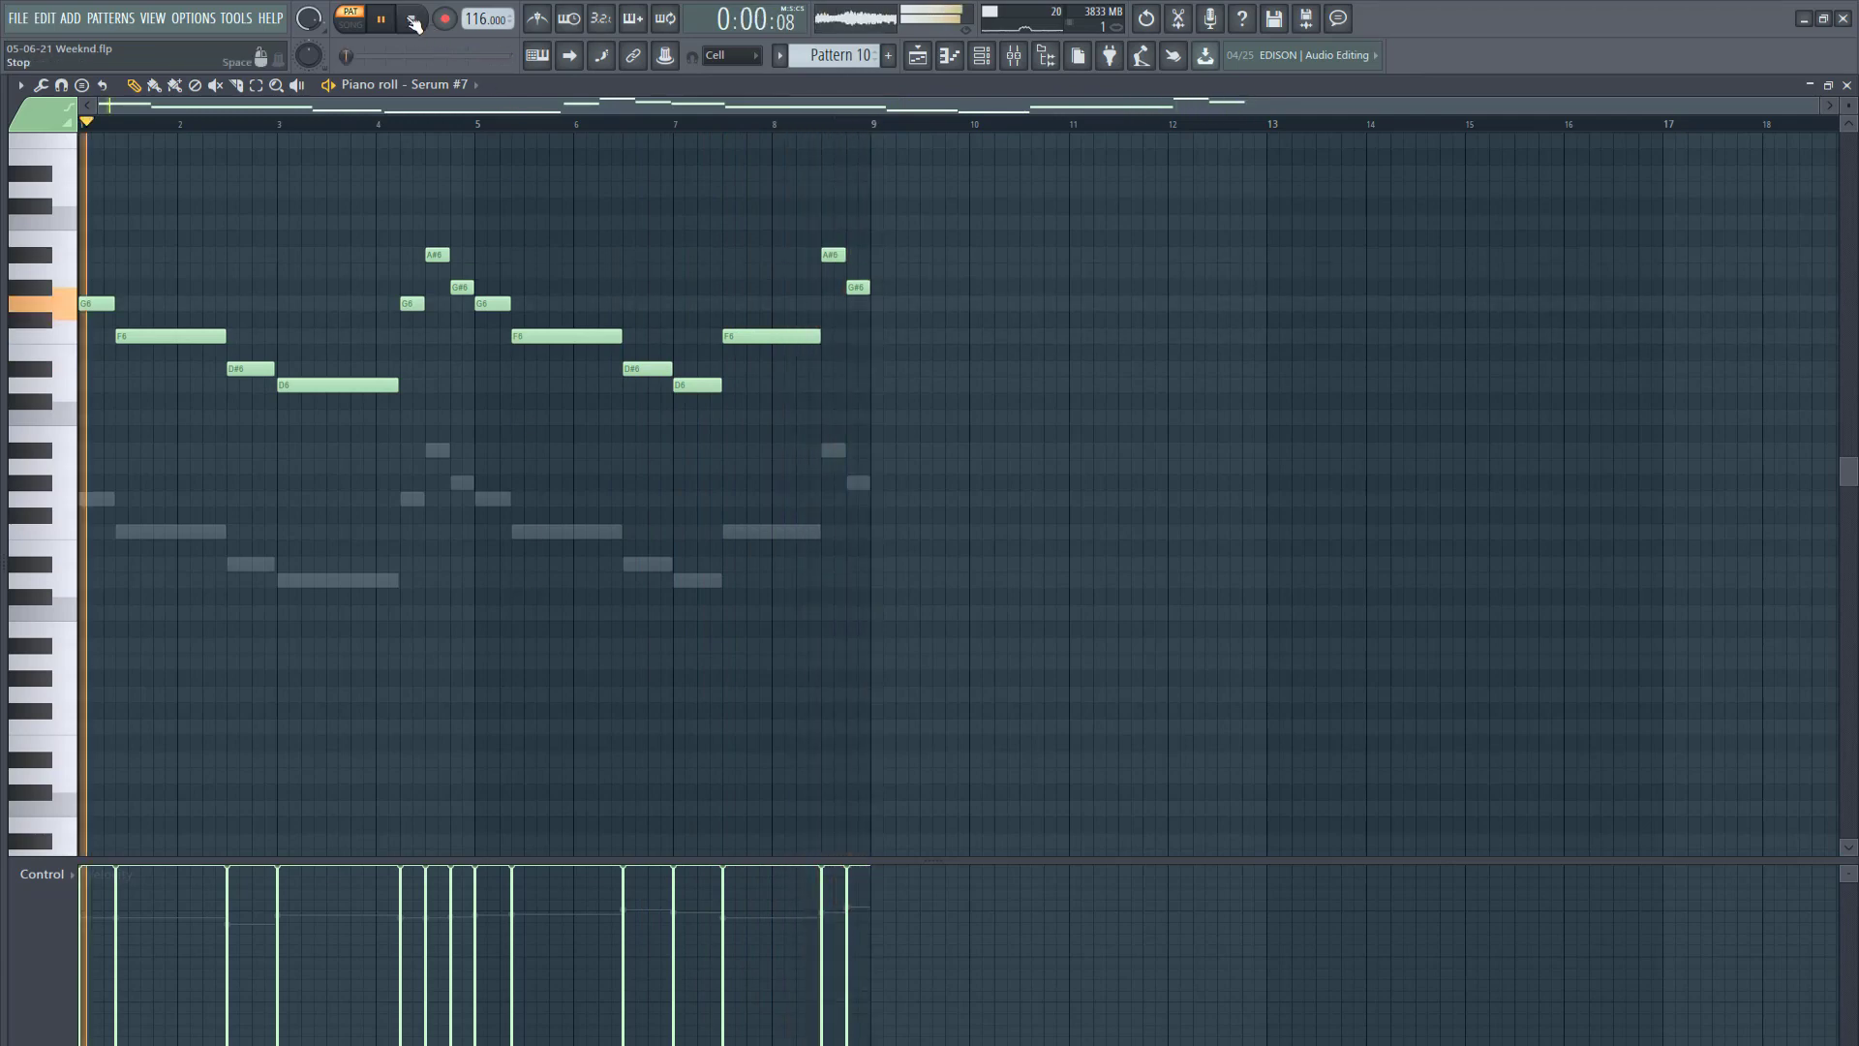
key("space")
Step: View the Large Hall reverb, PanCake2 panning and Master Channel EQ on Serum #7's mixer track, including the EQ's preset list
left_click(1029, 58)
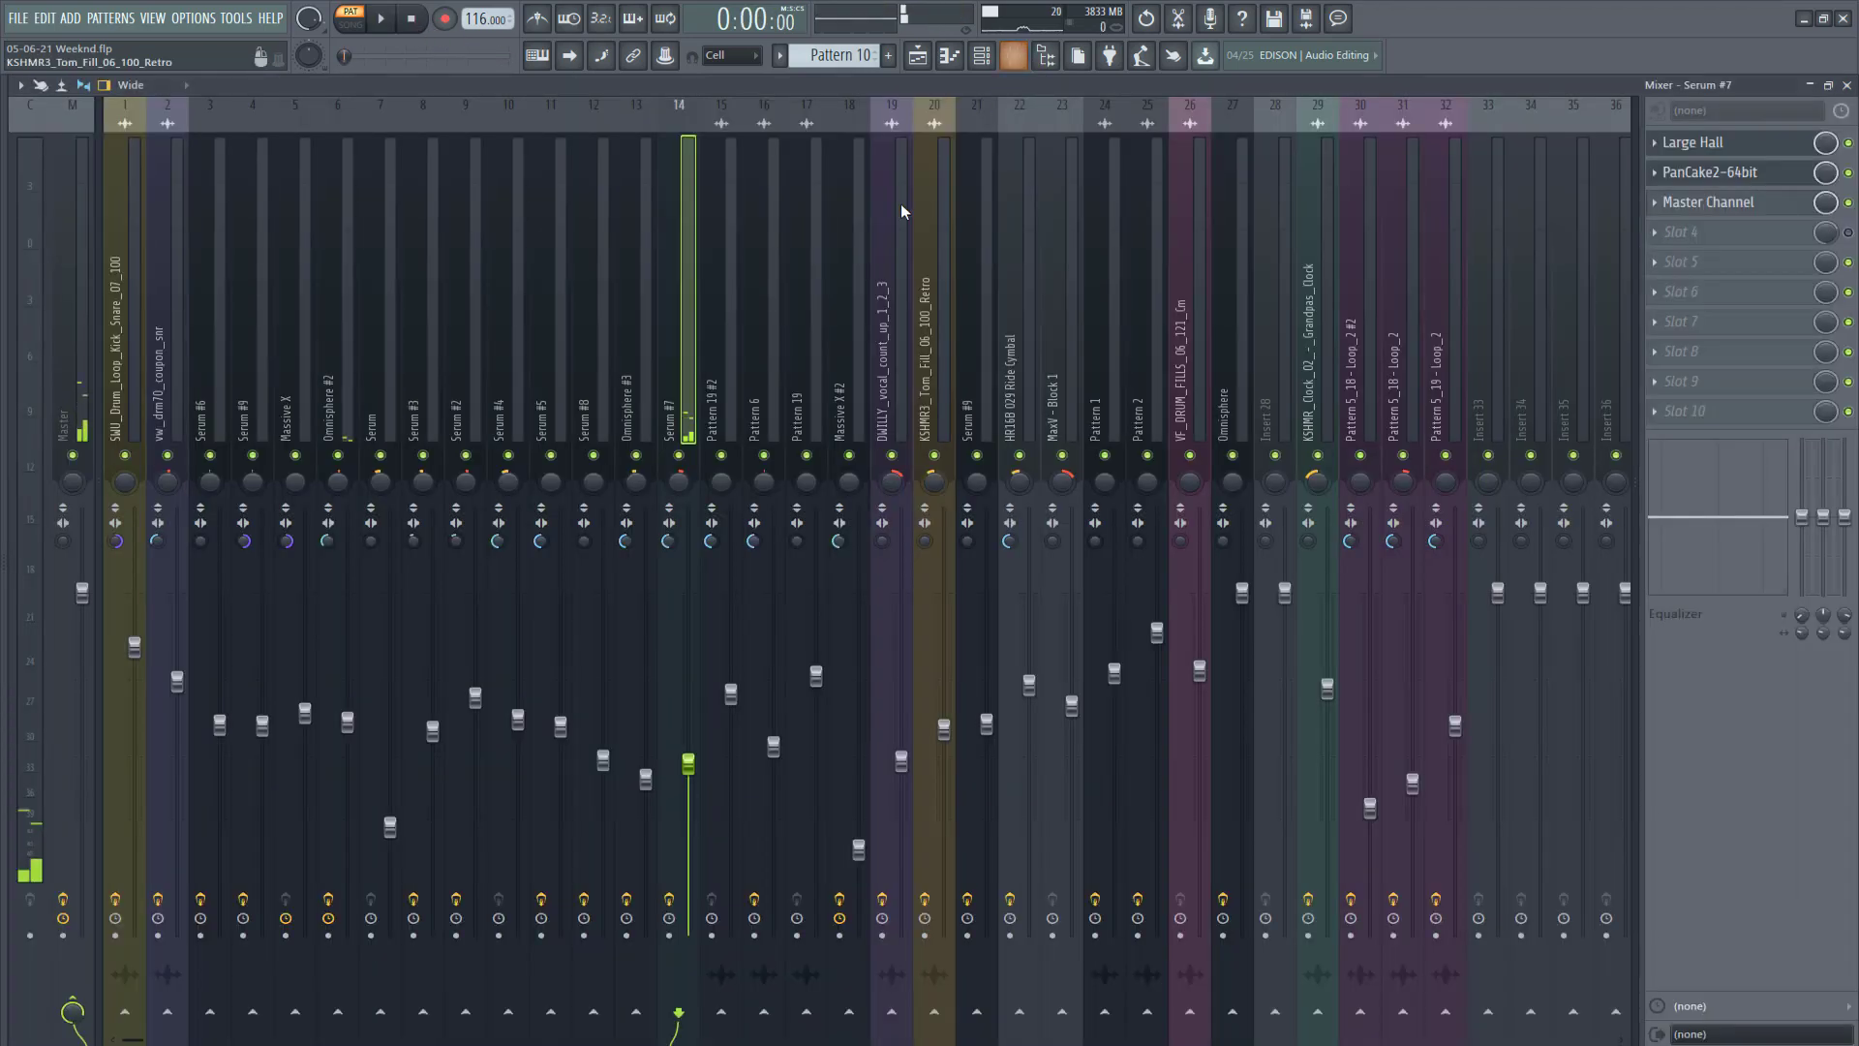
left_click(1729, 147)
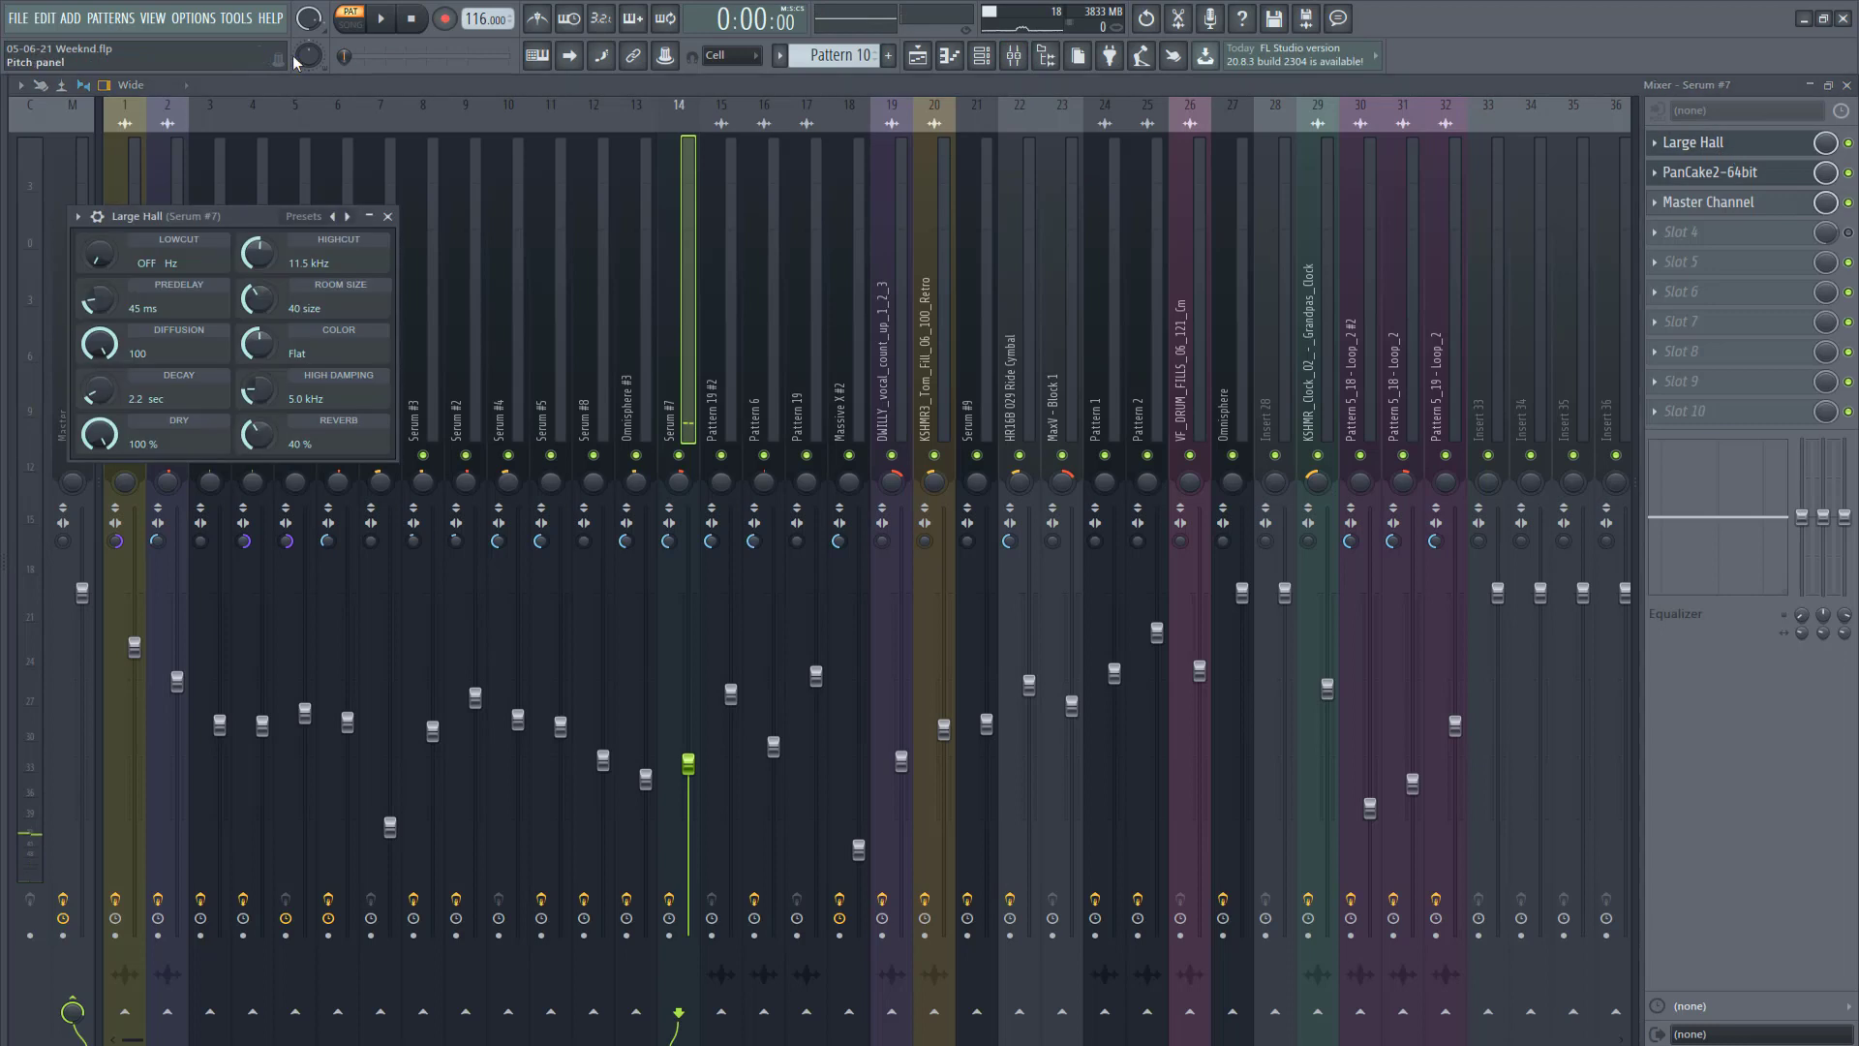
left_click(1696, 172)
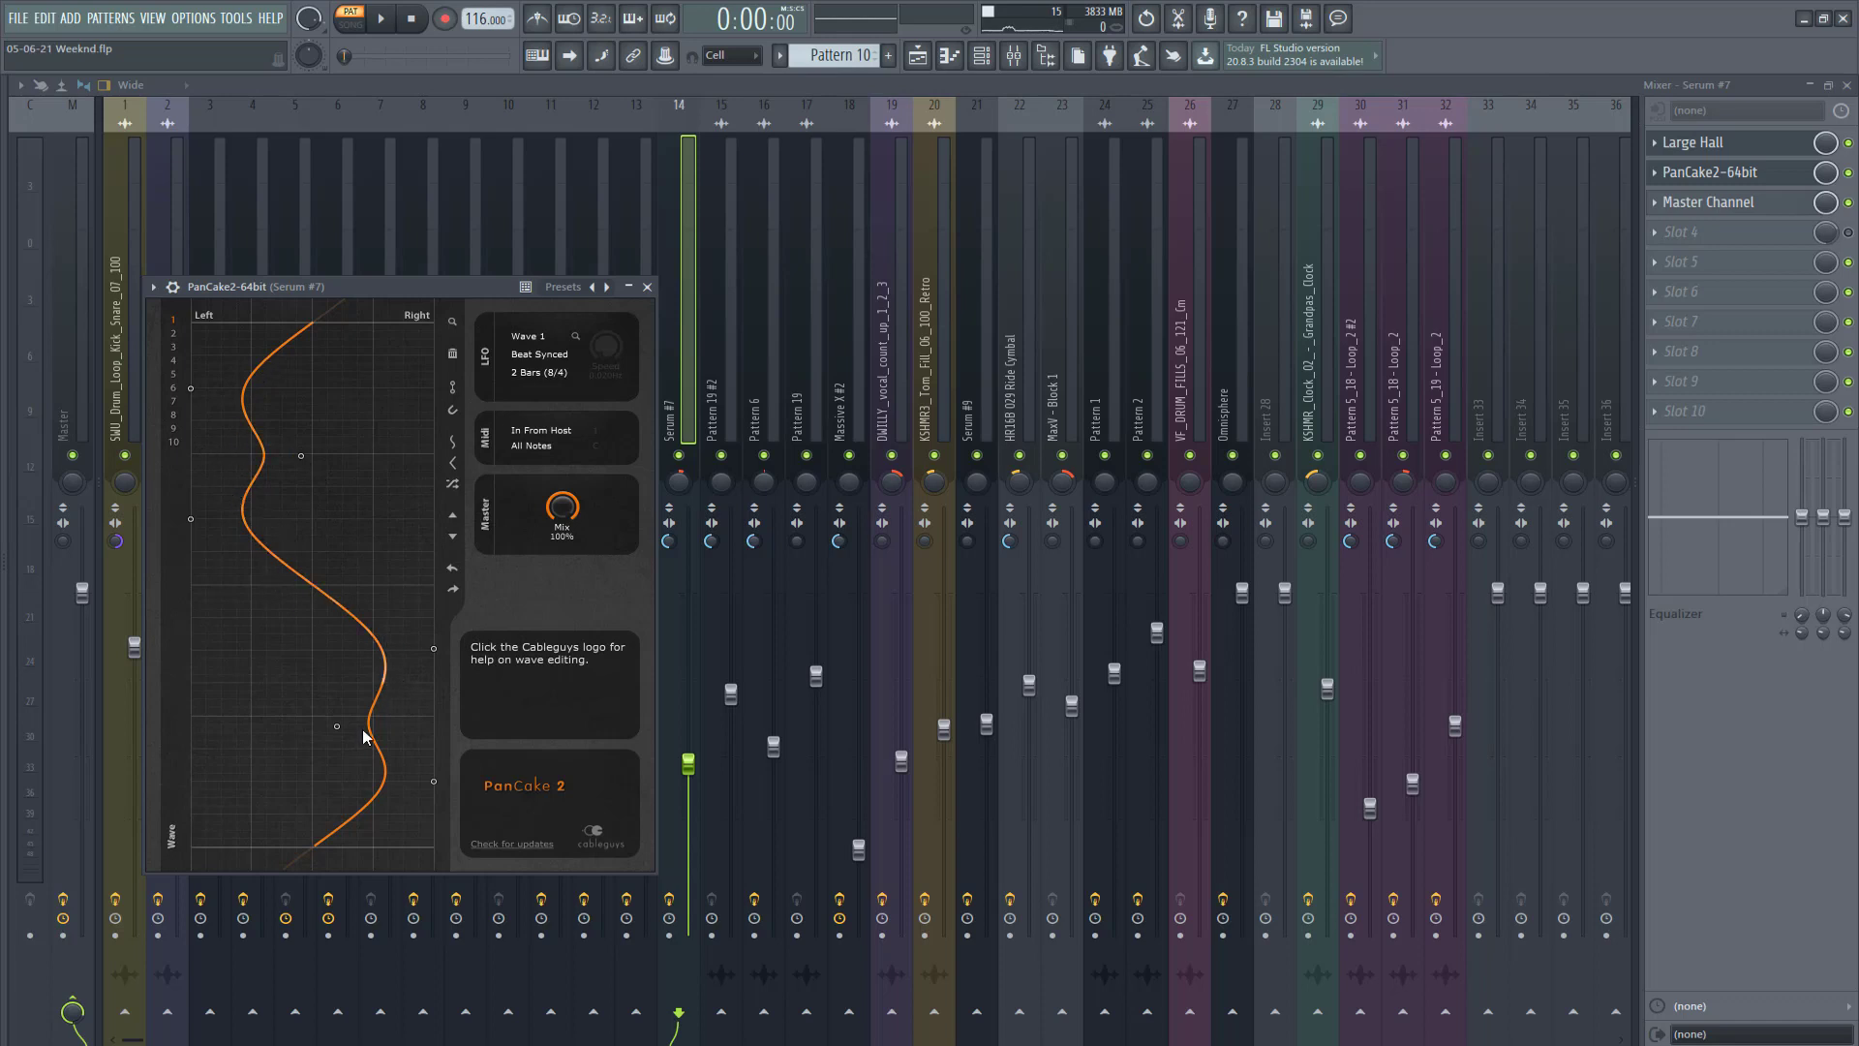
left_click(1751, 211)
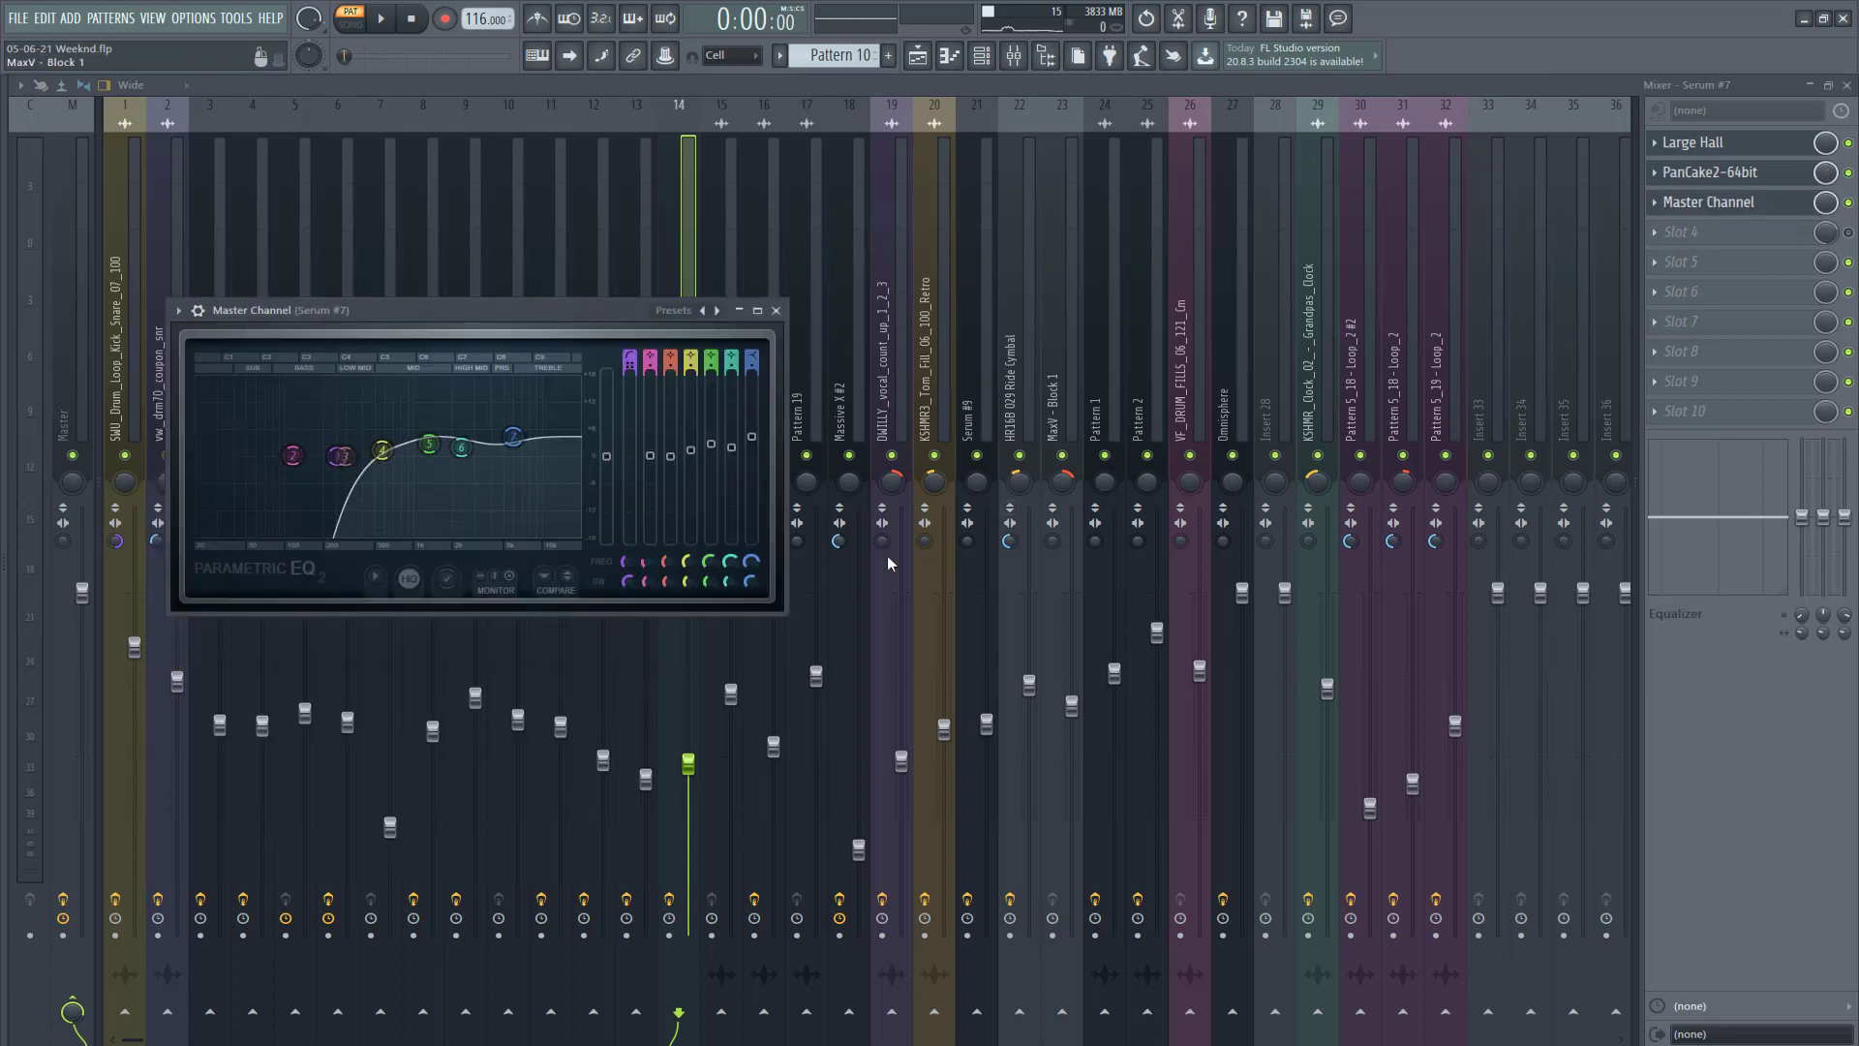
right_click(716, 312)
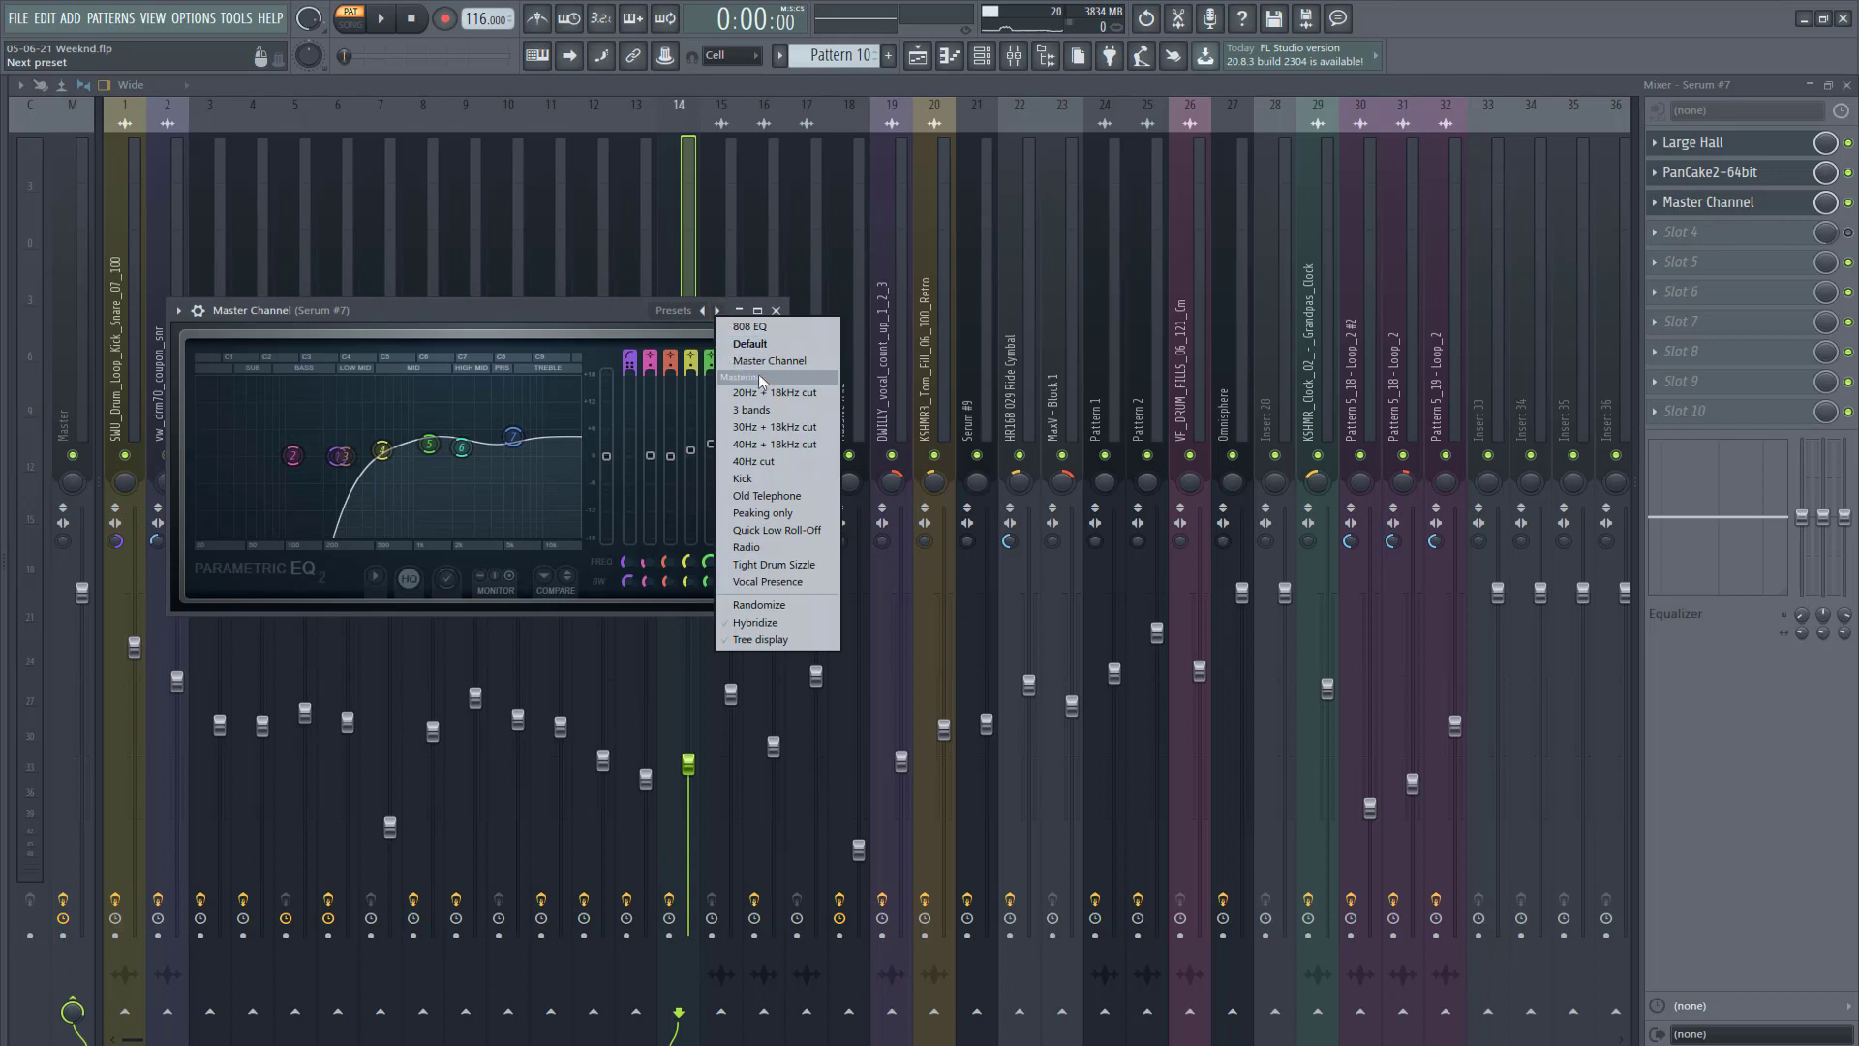
left_click(537, 319)
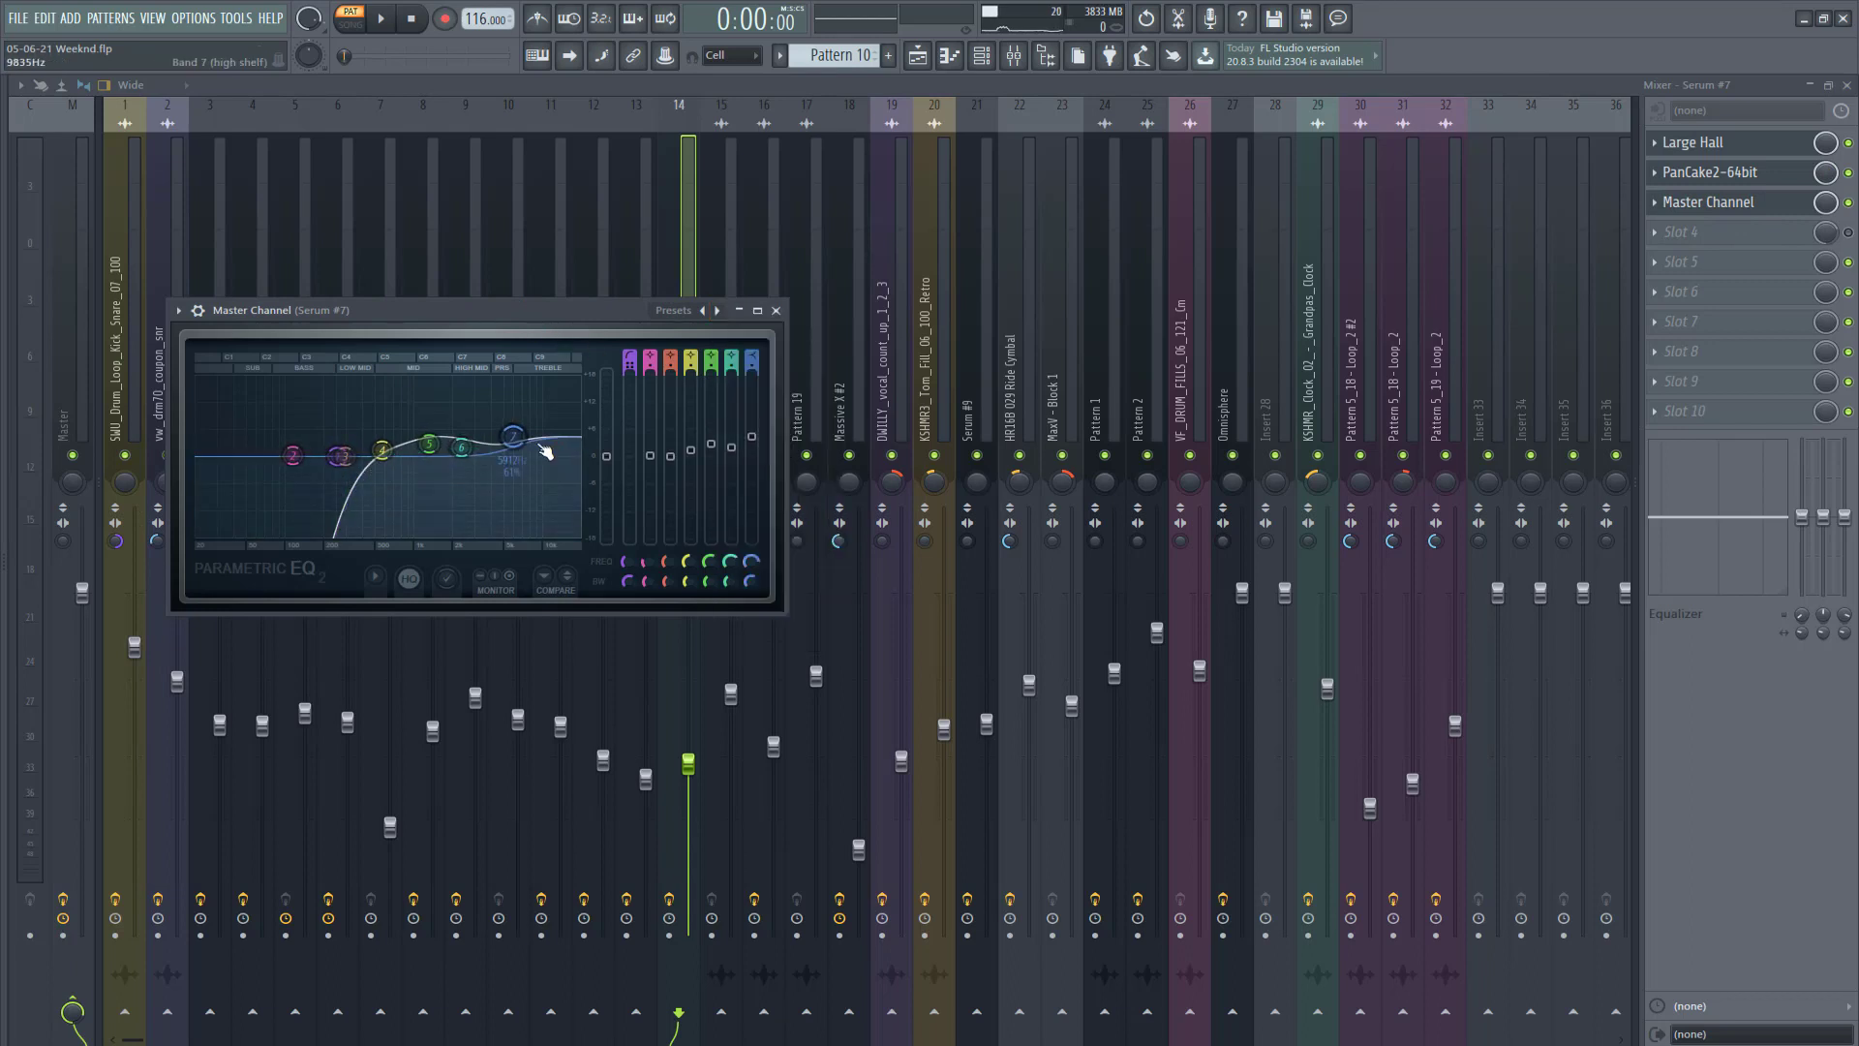
Step: Close Serum #7's effects and piano roll, and view Omnisphere #3's Analog Vibralead patch on its Main page
left_click(775, 310)
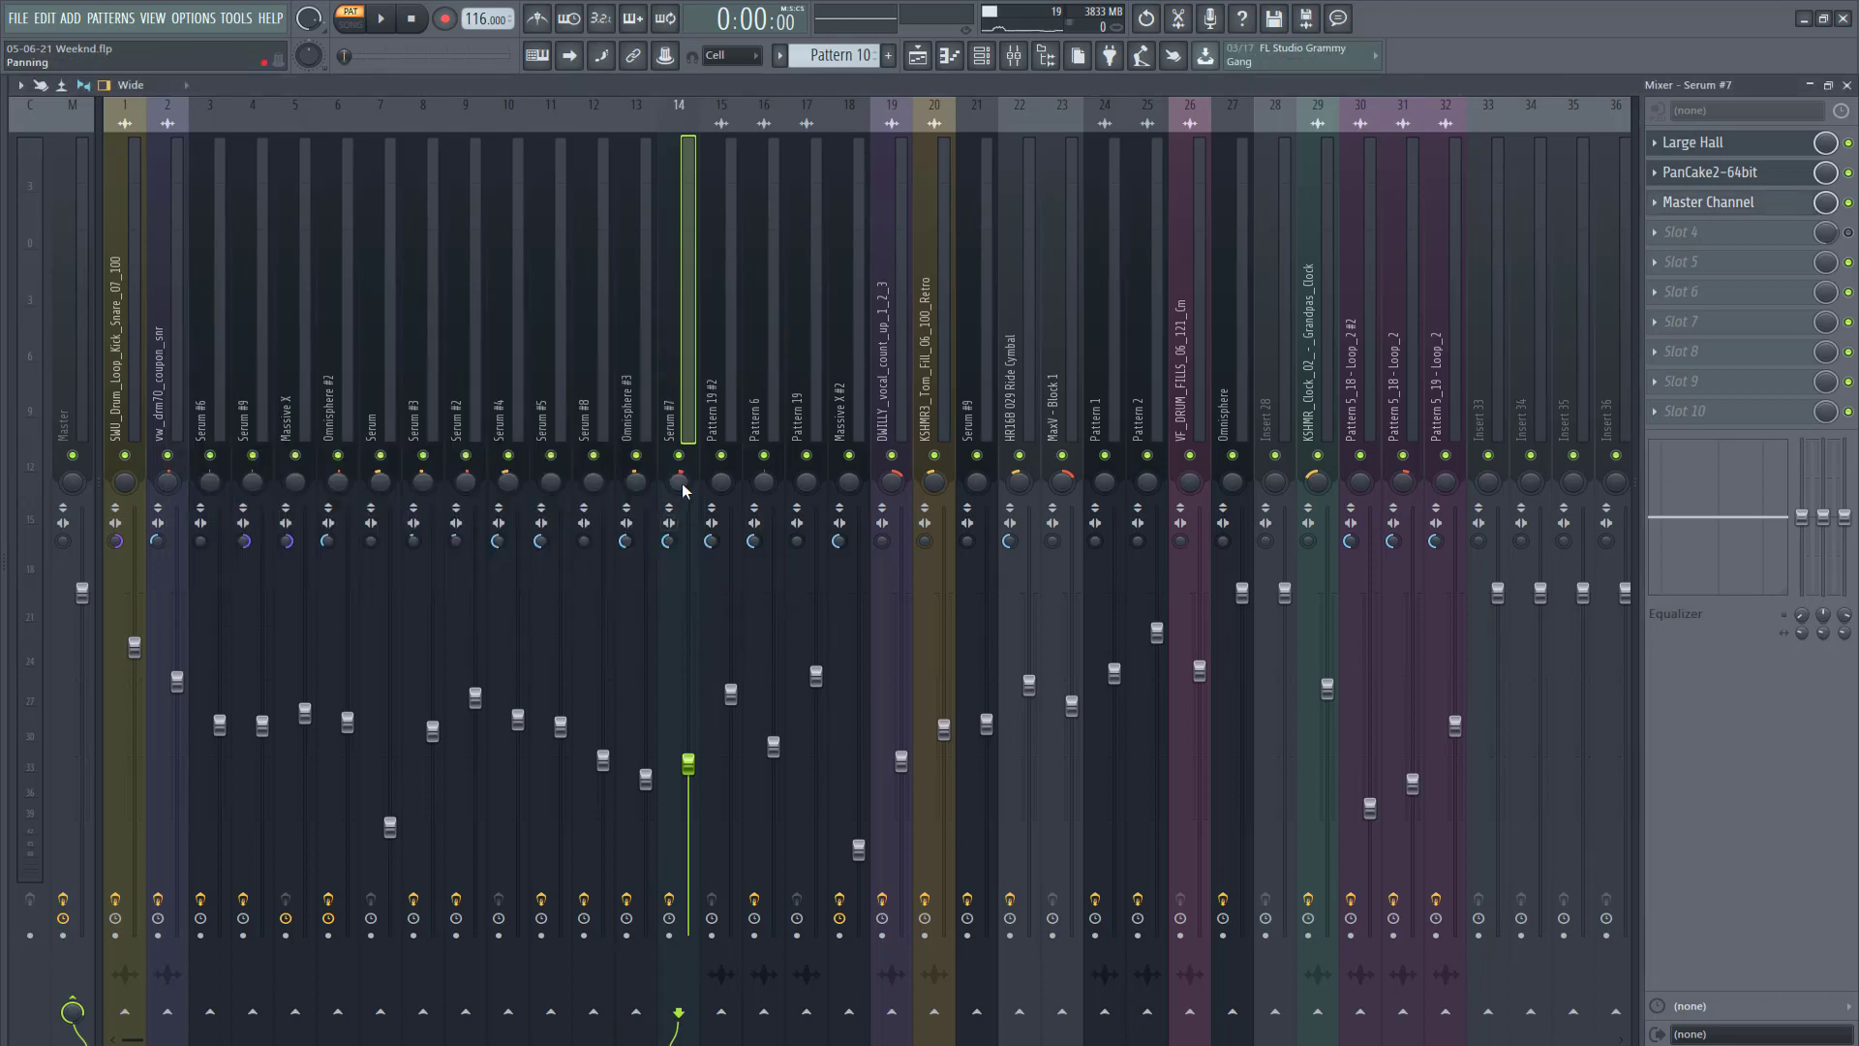
left_click(1846, 85)
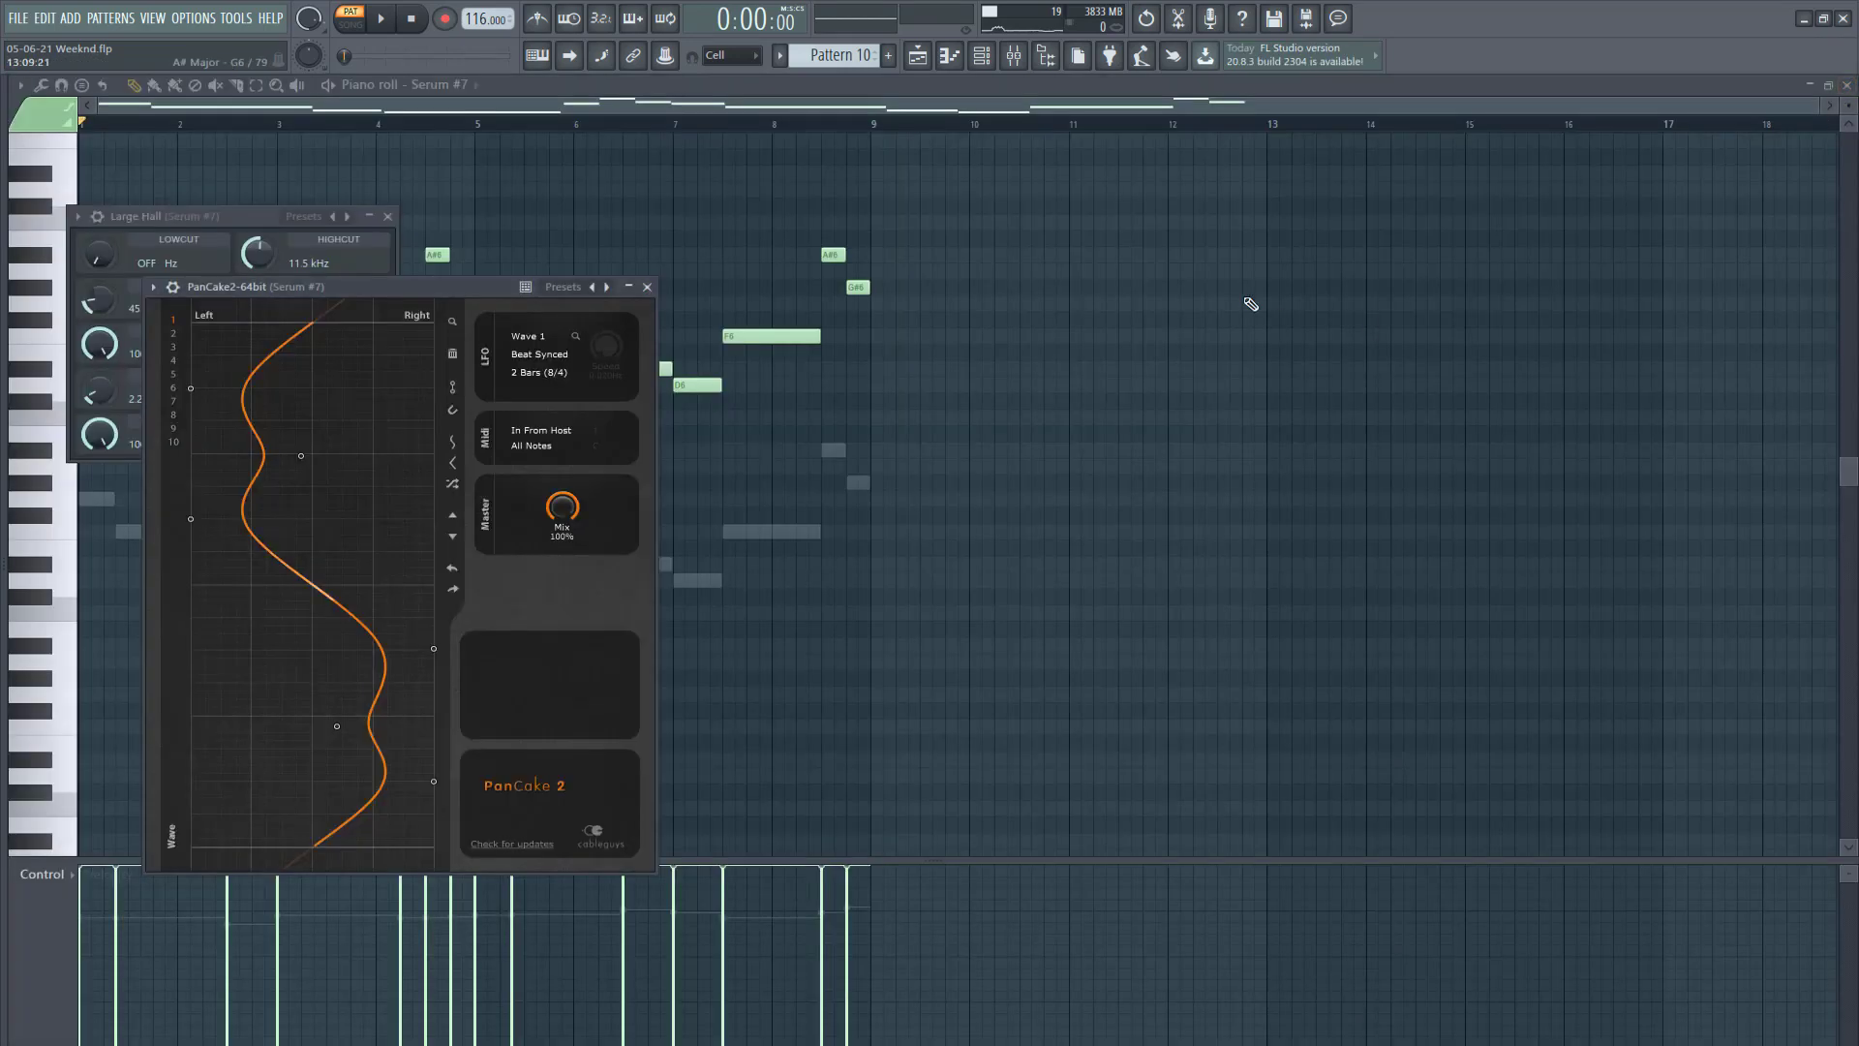
left_click(1846, 85)
left_click(693, 355)
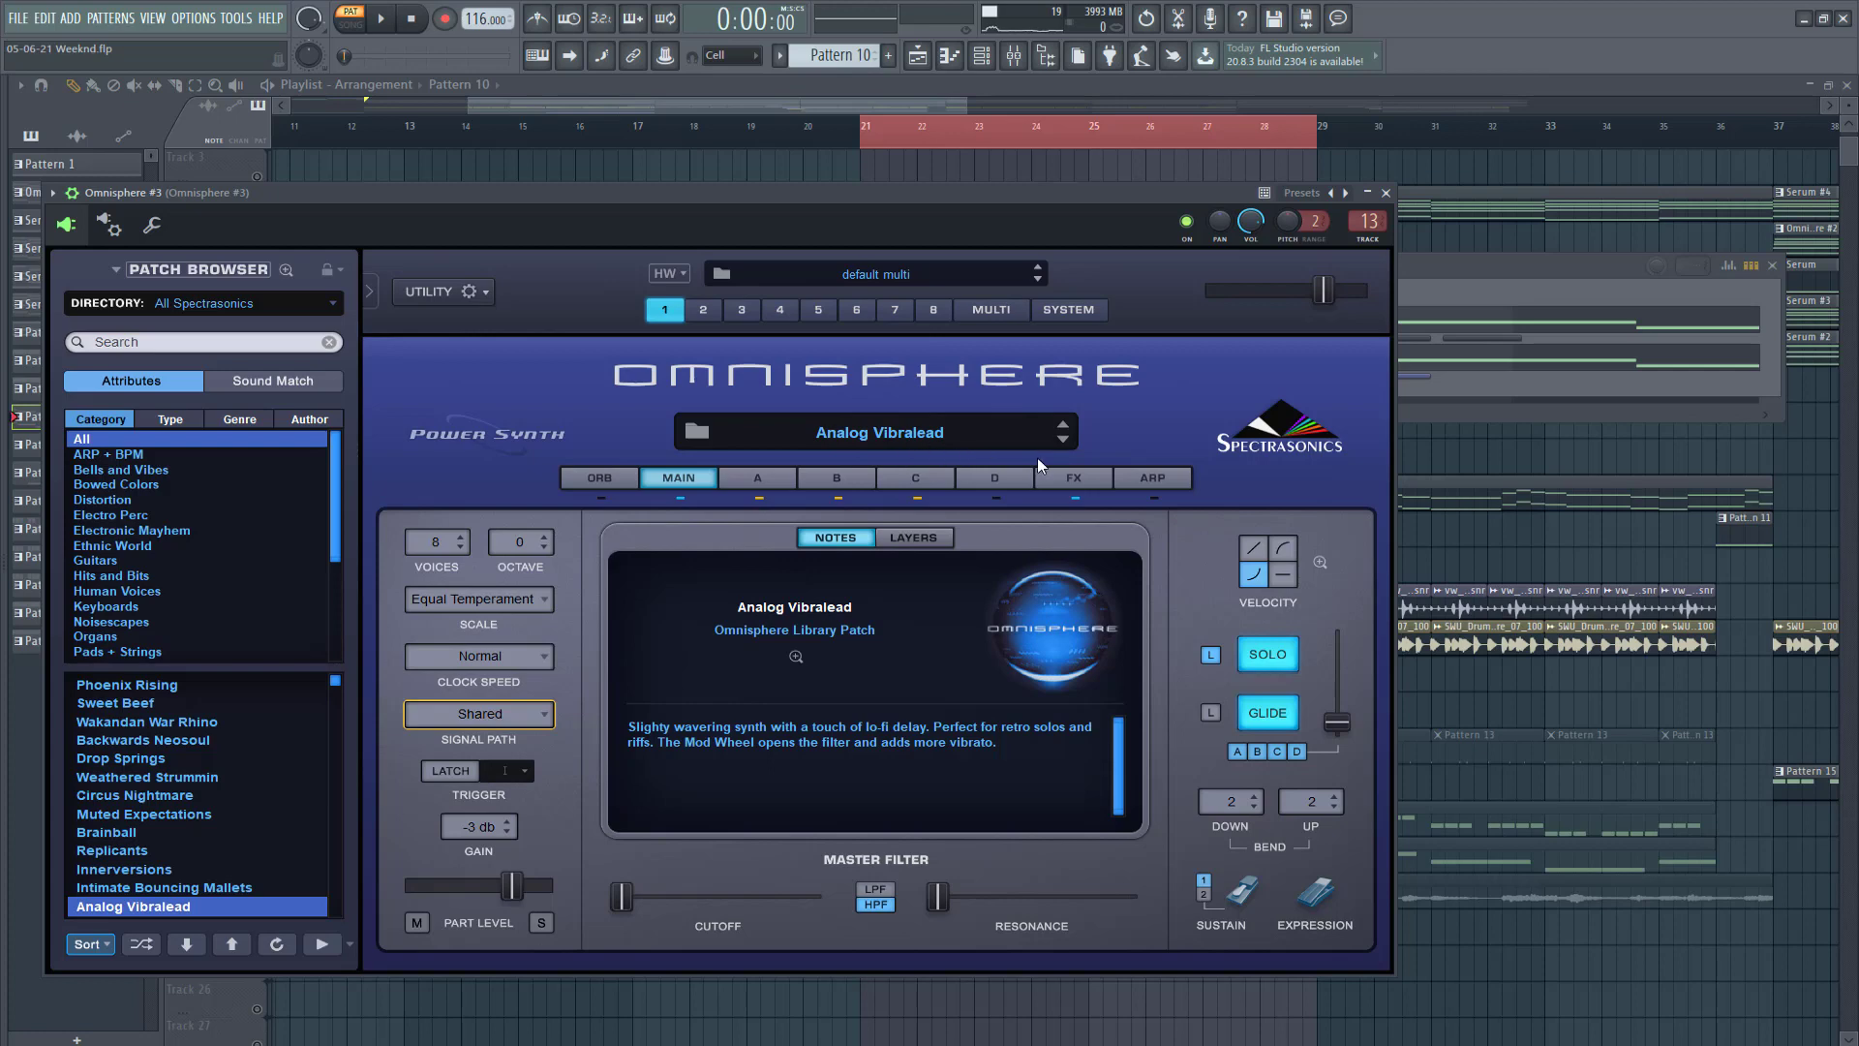
left_click(1390, 192)
left_click(221, 354)
Step: Audition Pattern 10 in pattern mode with Serum #7 muted, viewing Omnisphere #3's Analog Vibralead patch during playback
left_click(1549, 397)
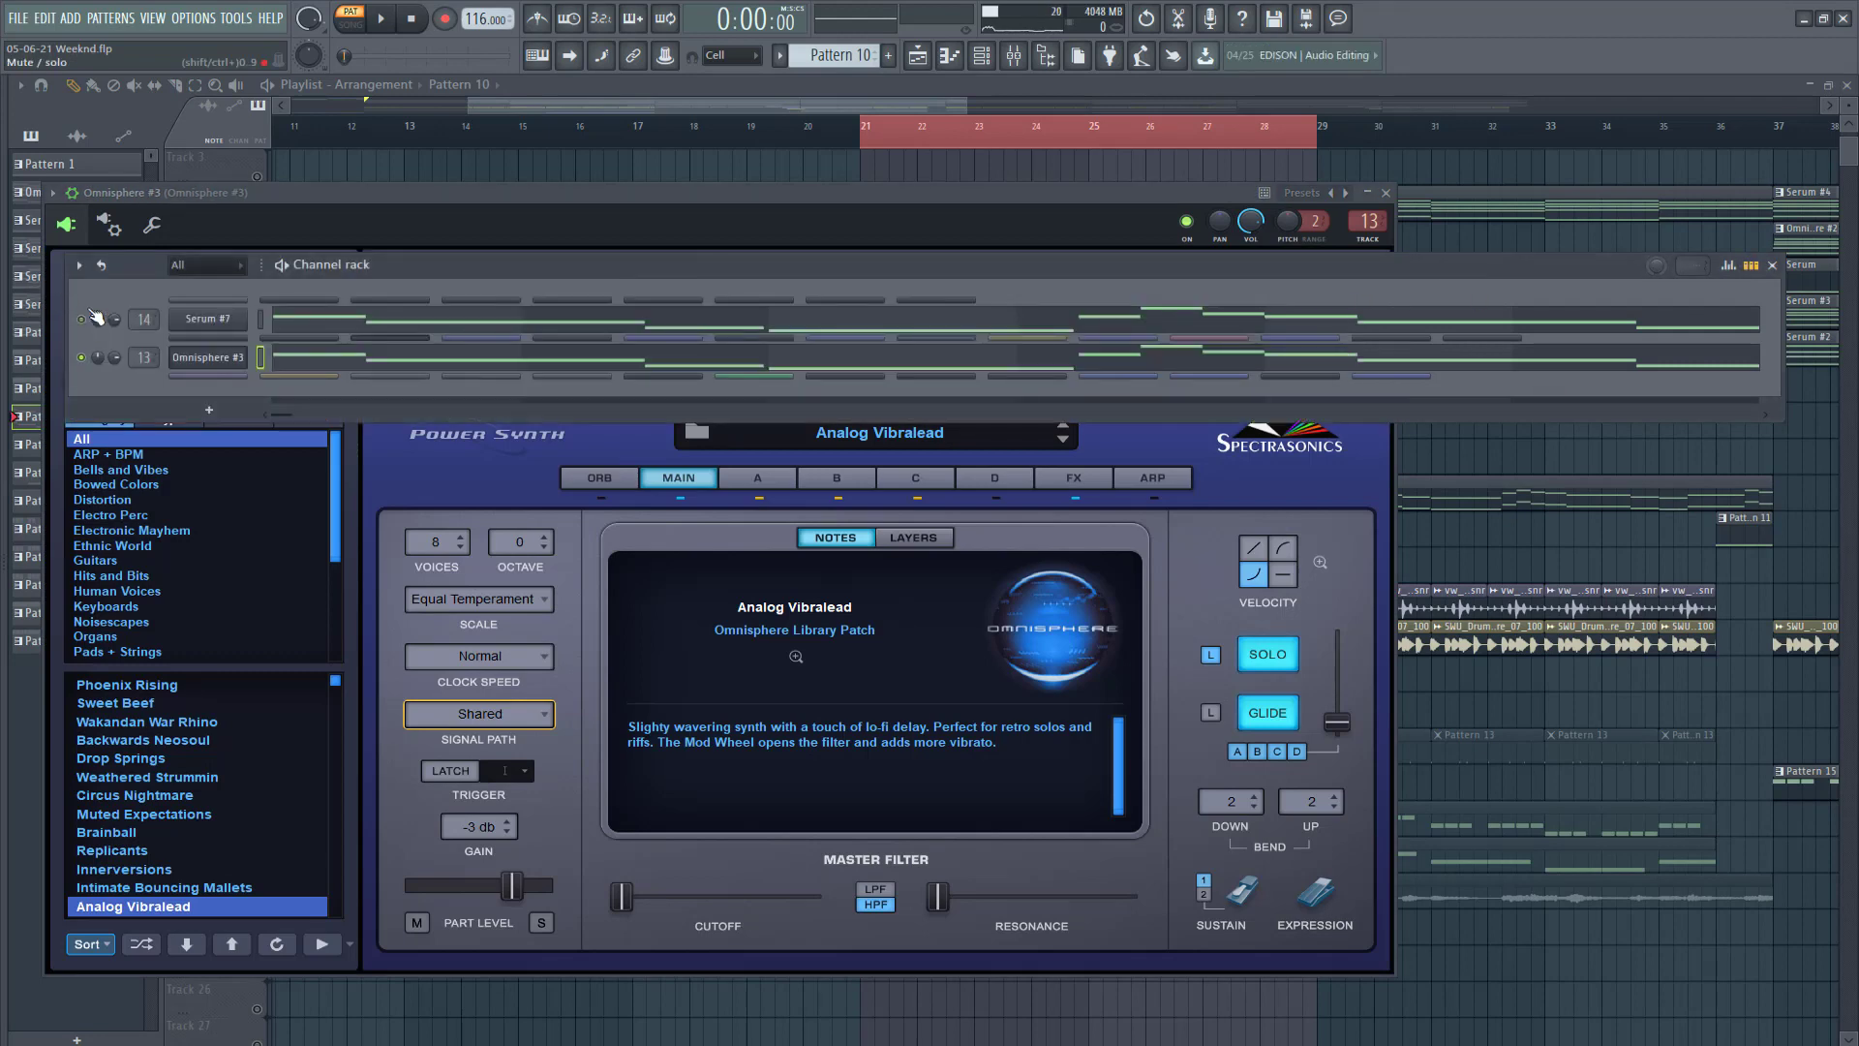
key("space")
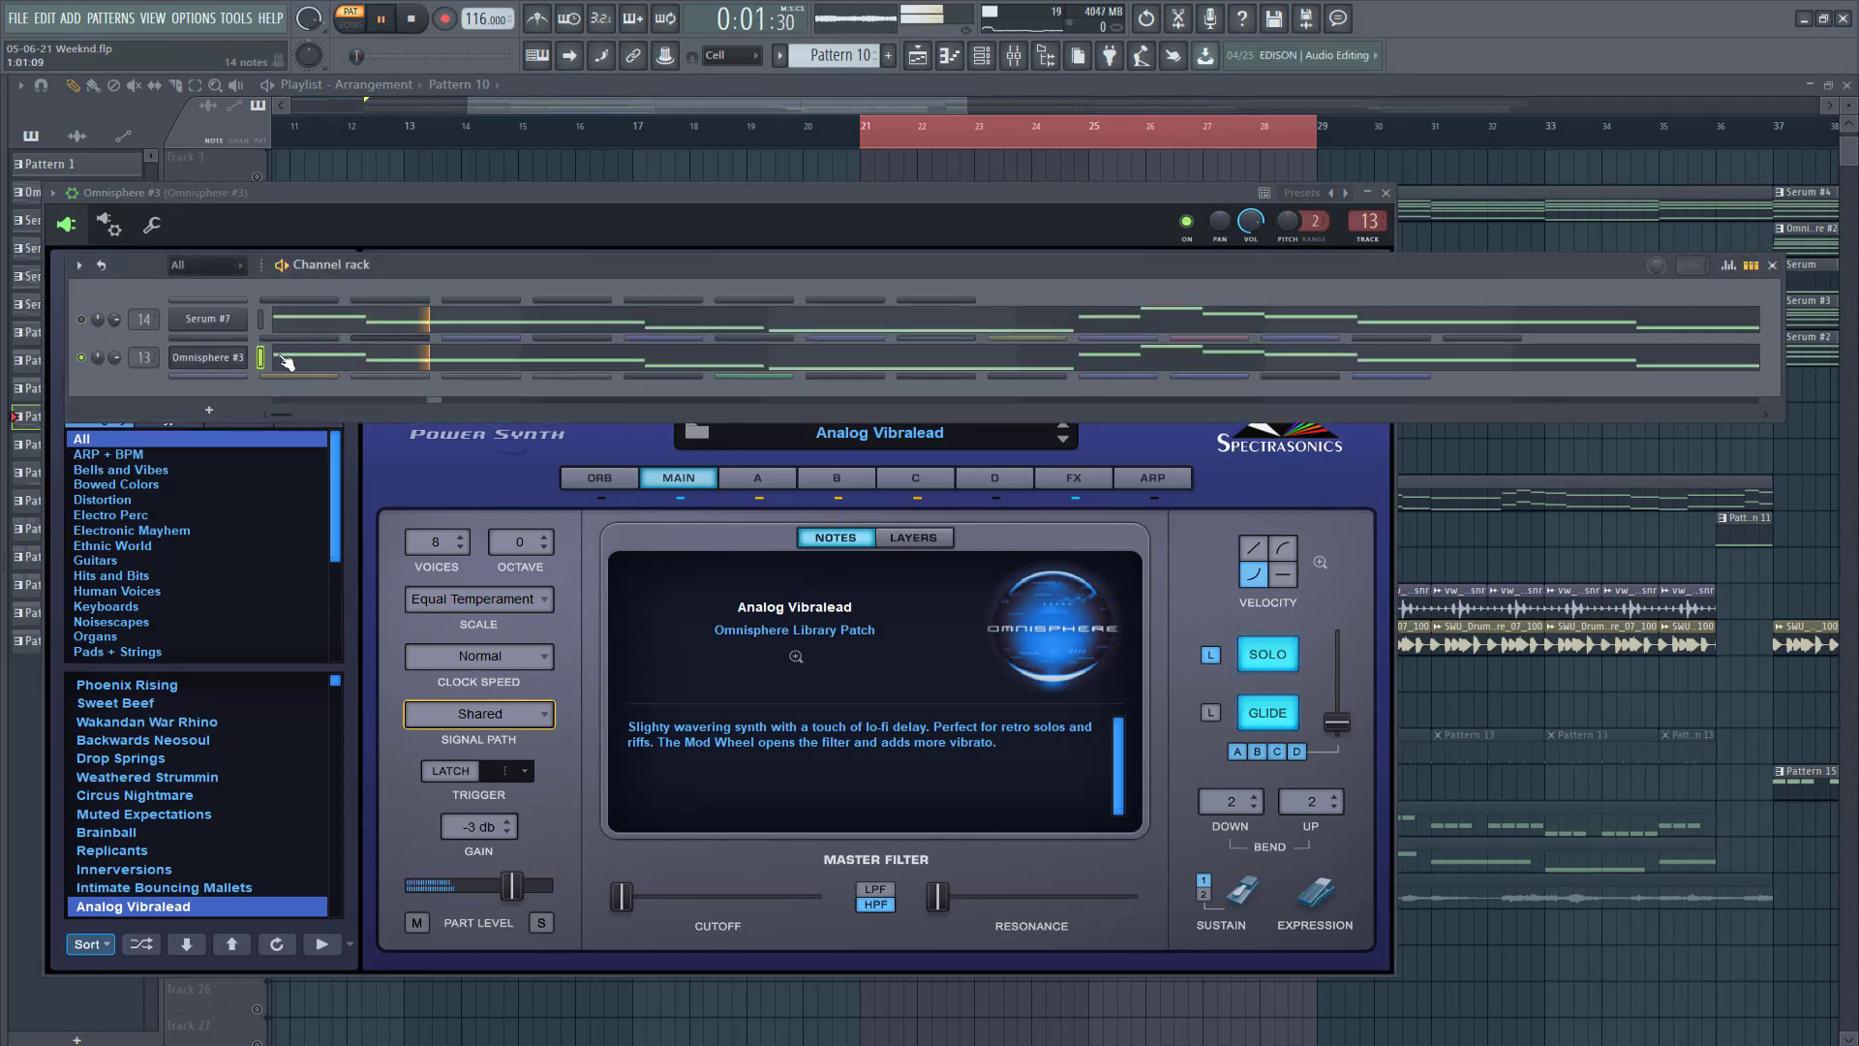
left_click(226, 360)
left_click(227, 360)
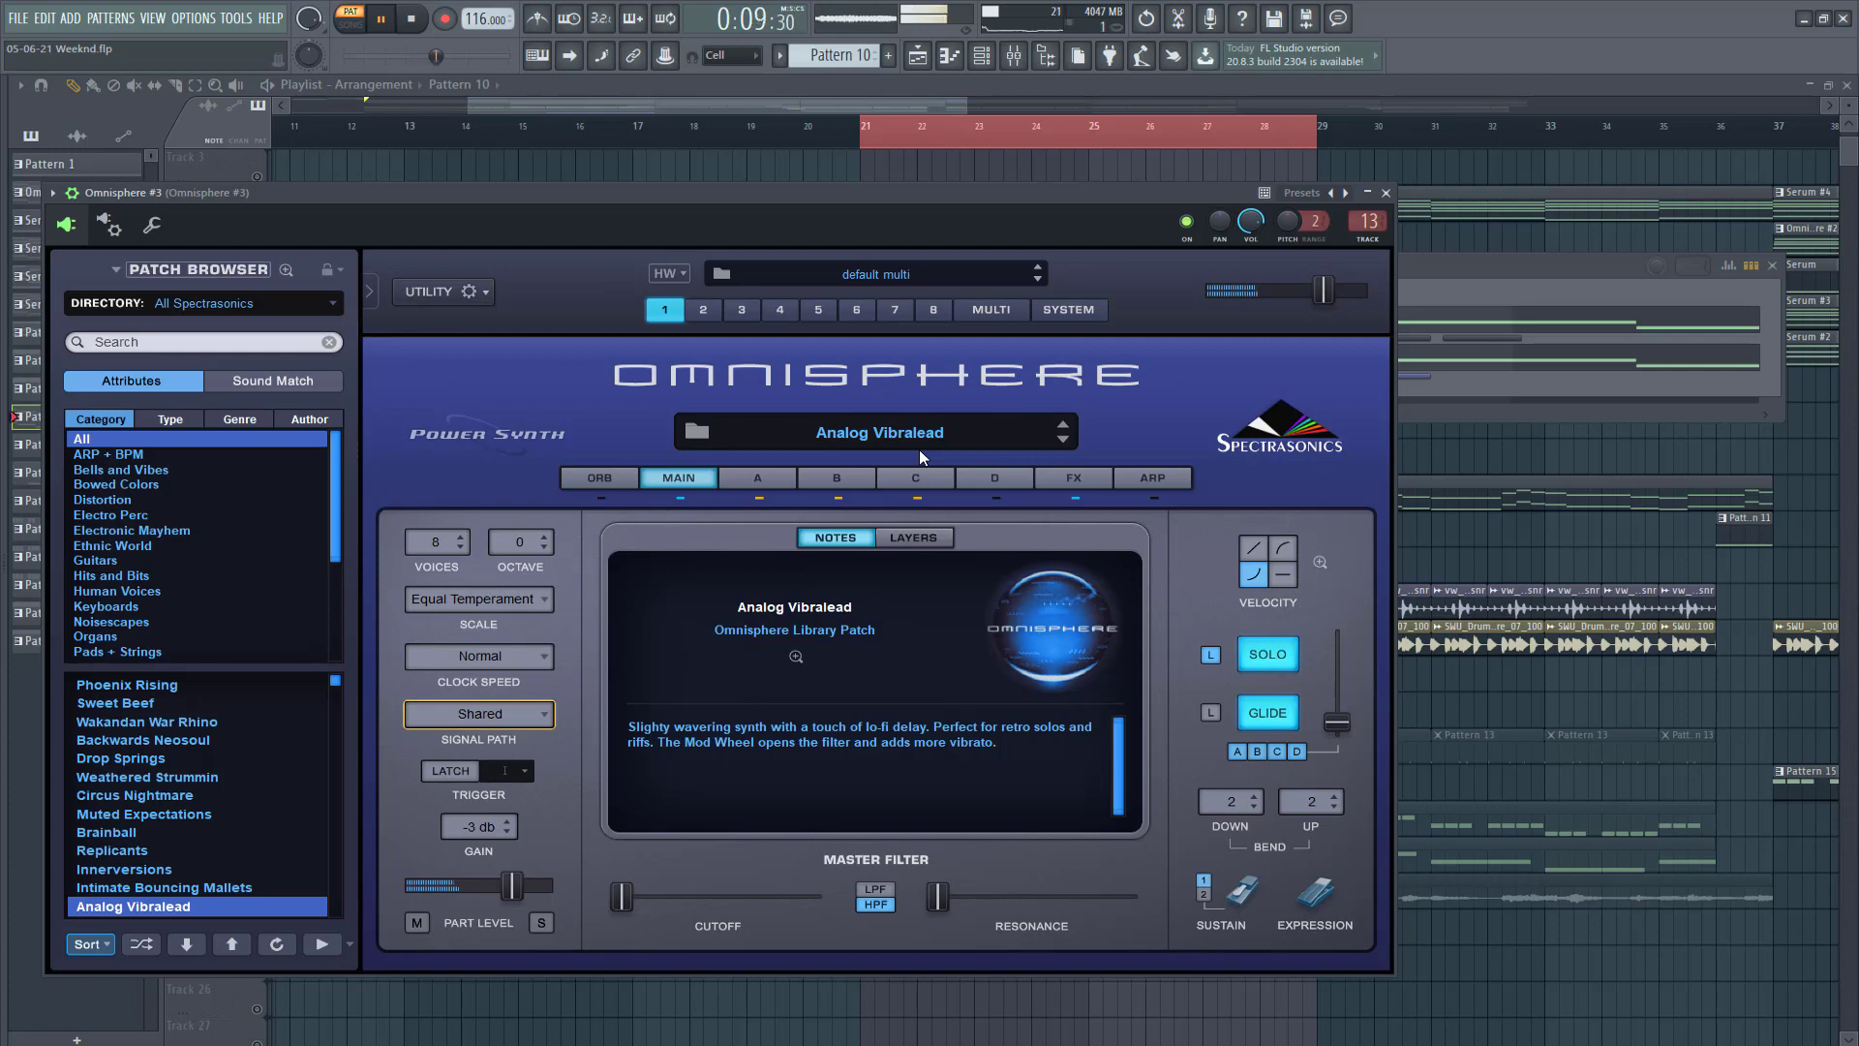
key("space")
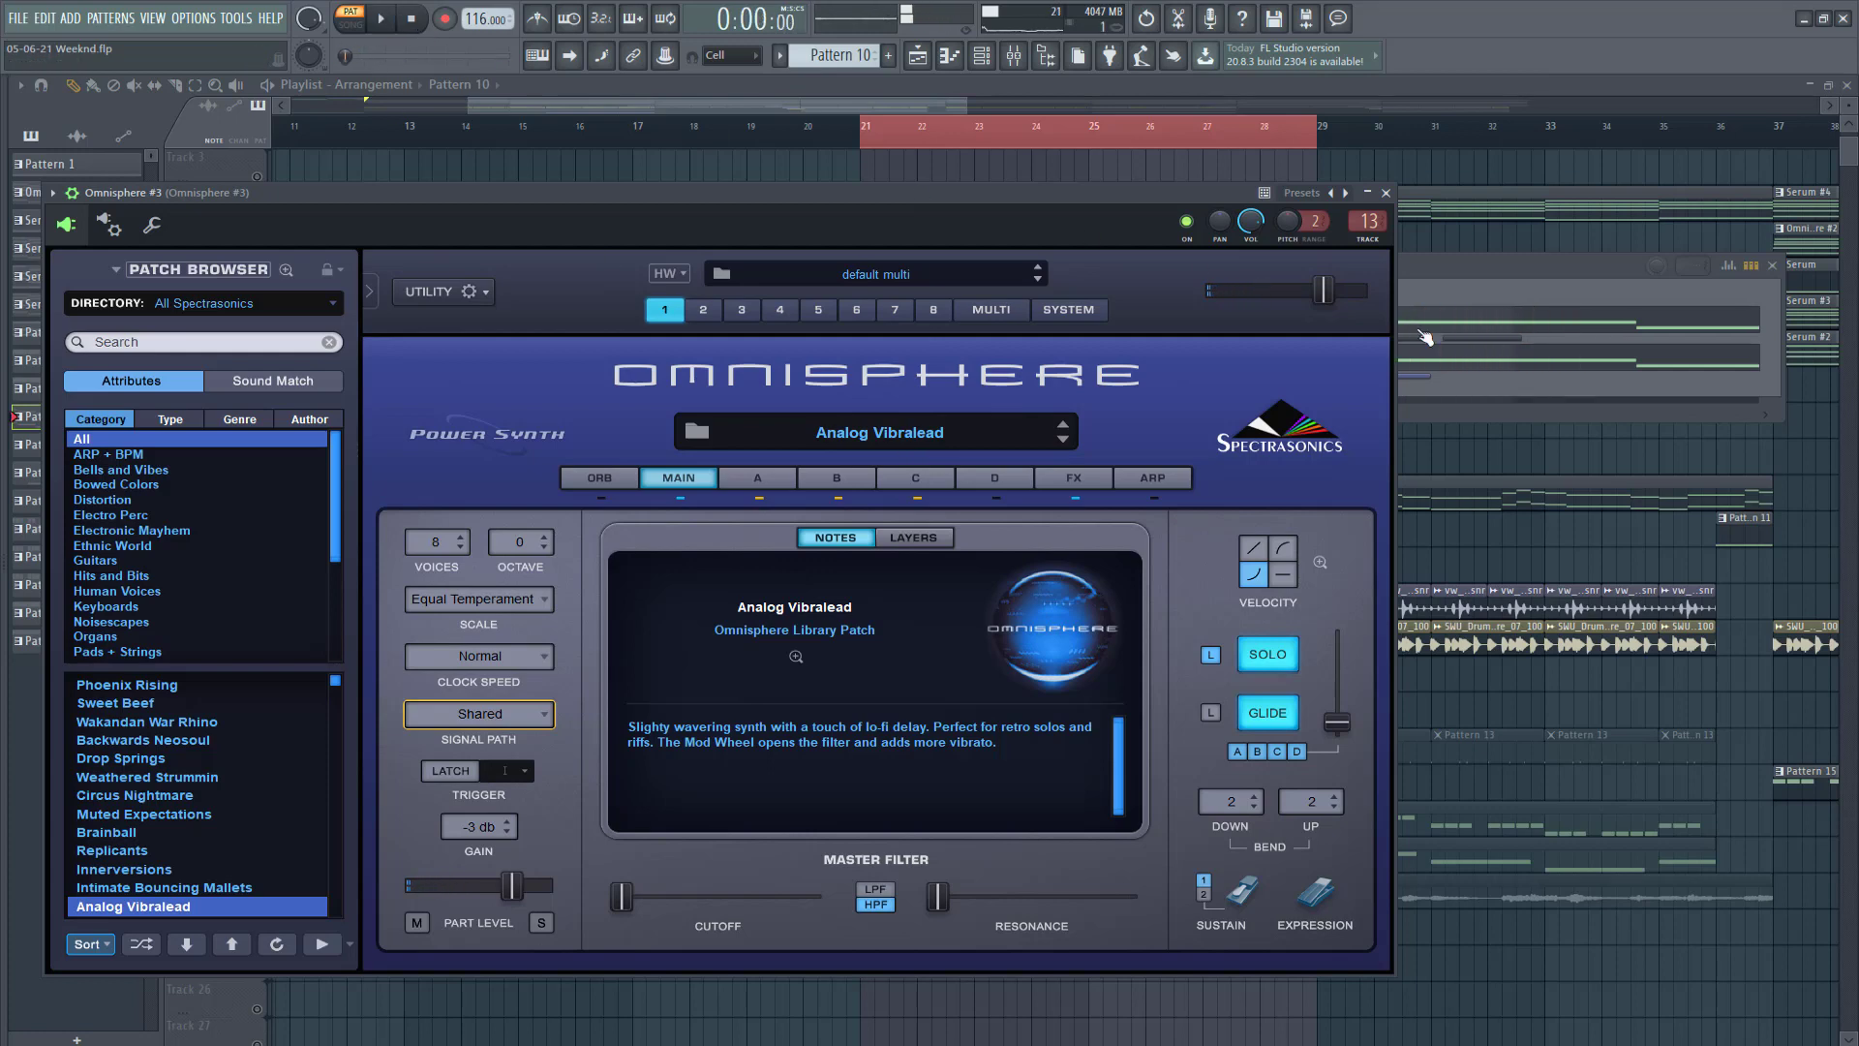
Step: View The Venue reverb on Omnisphere #3's mixer track and return to the channel rack
left_click(1492, 284)
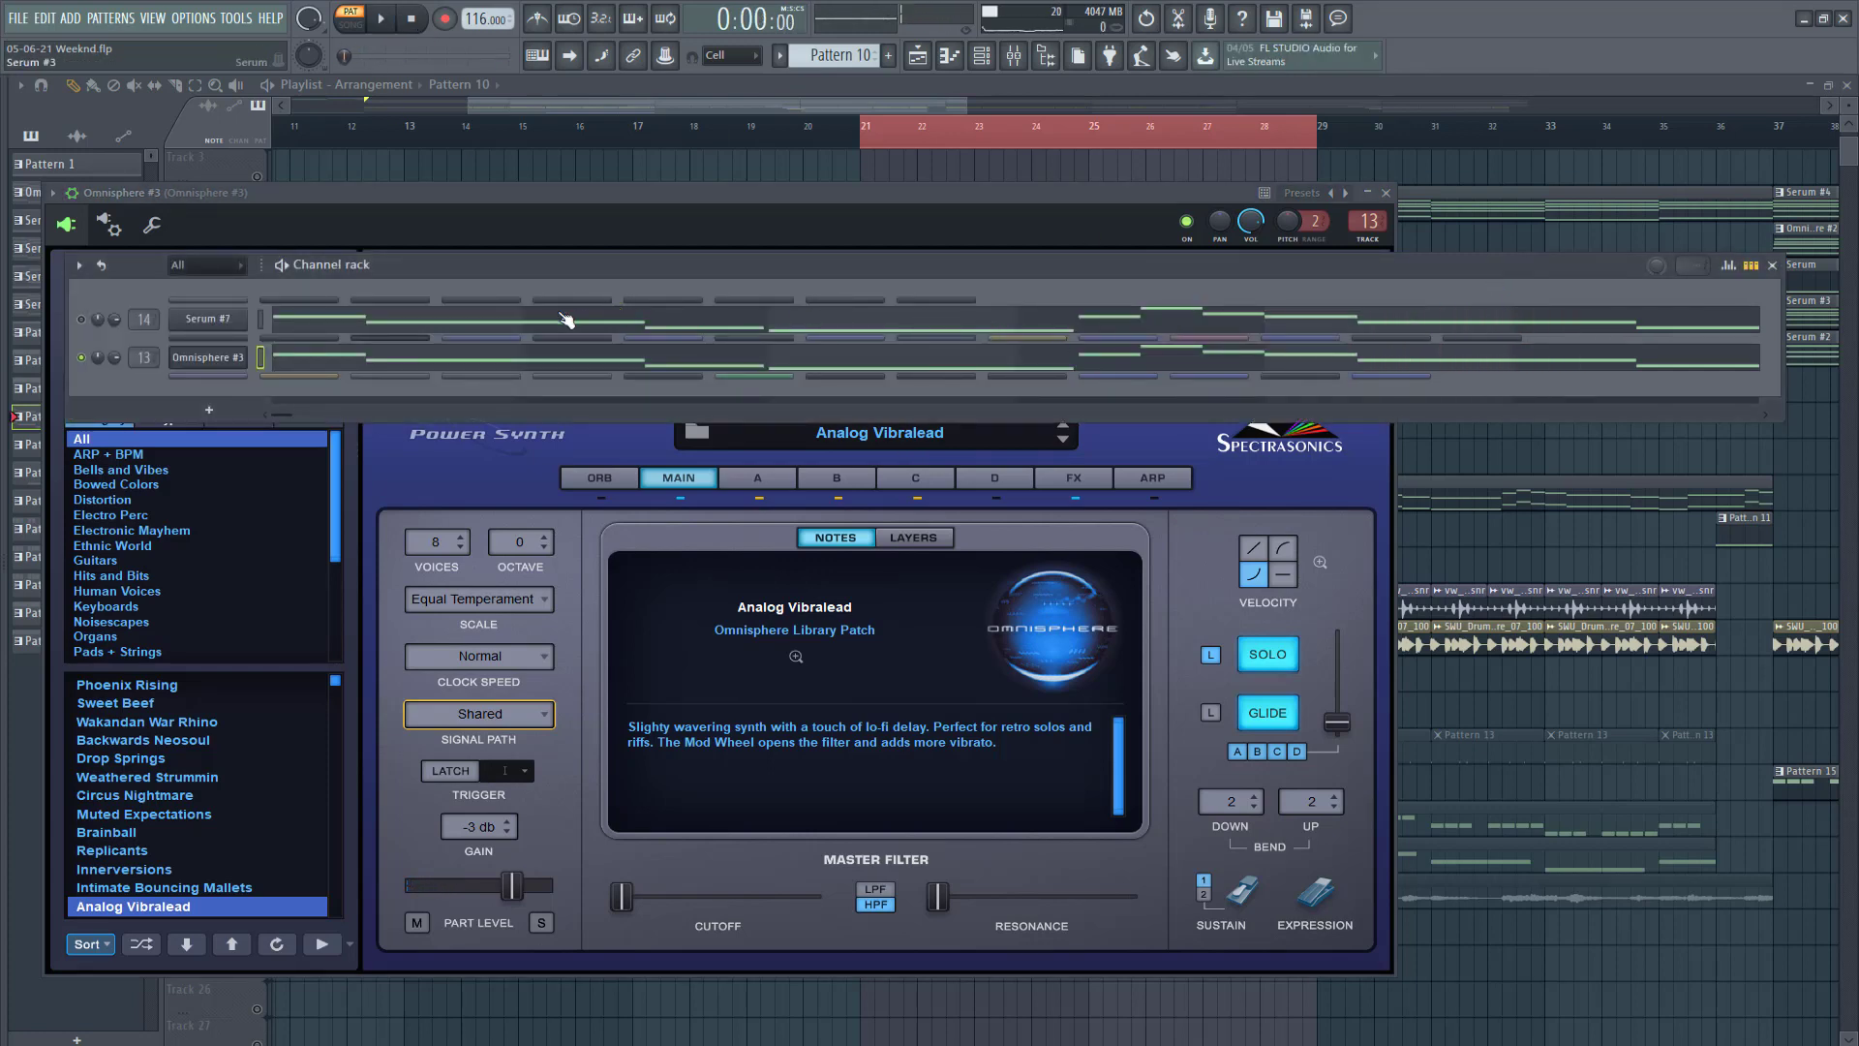
left_click(1025, 62)
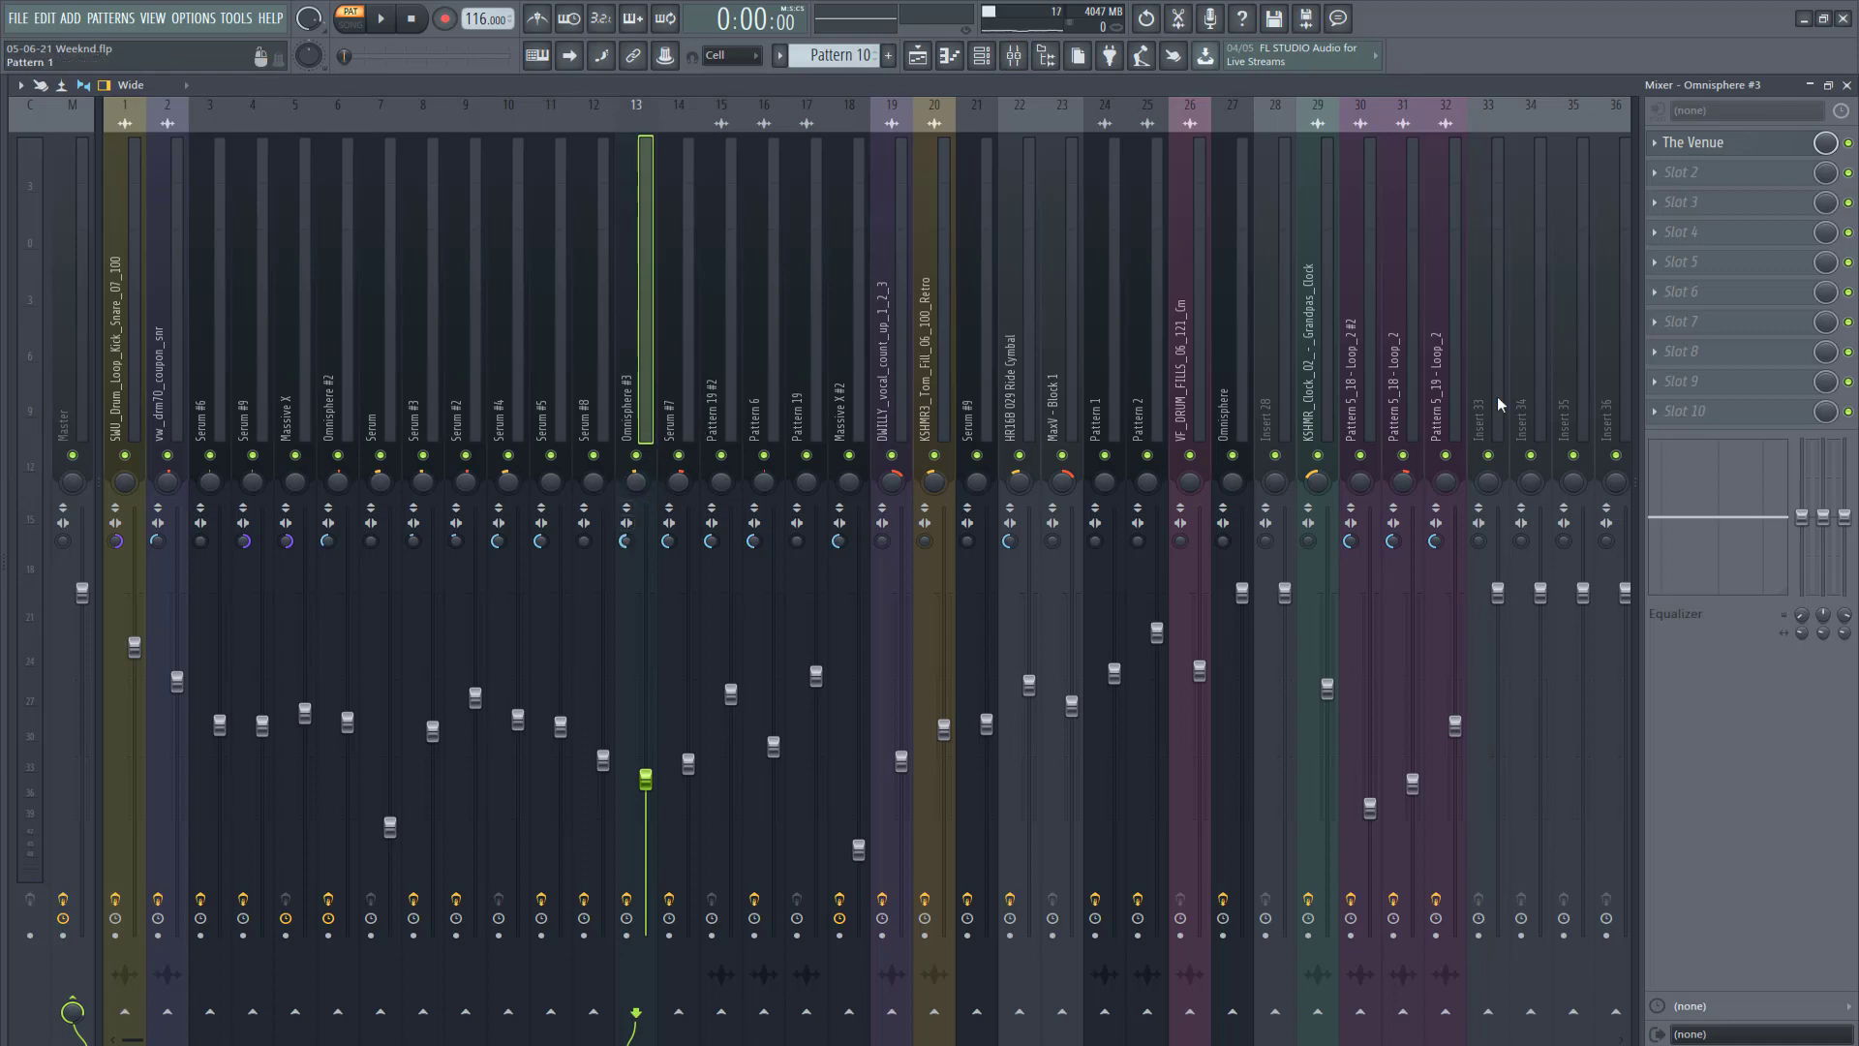
left_click(1694, 142)
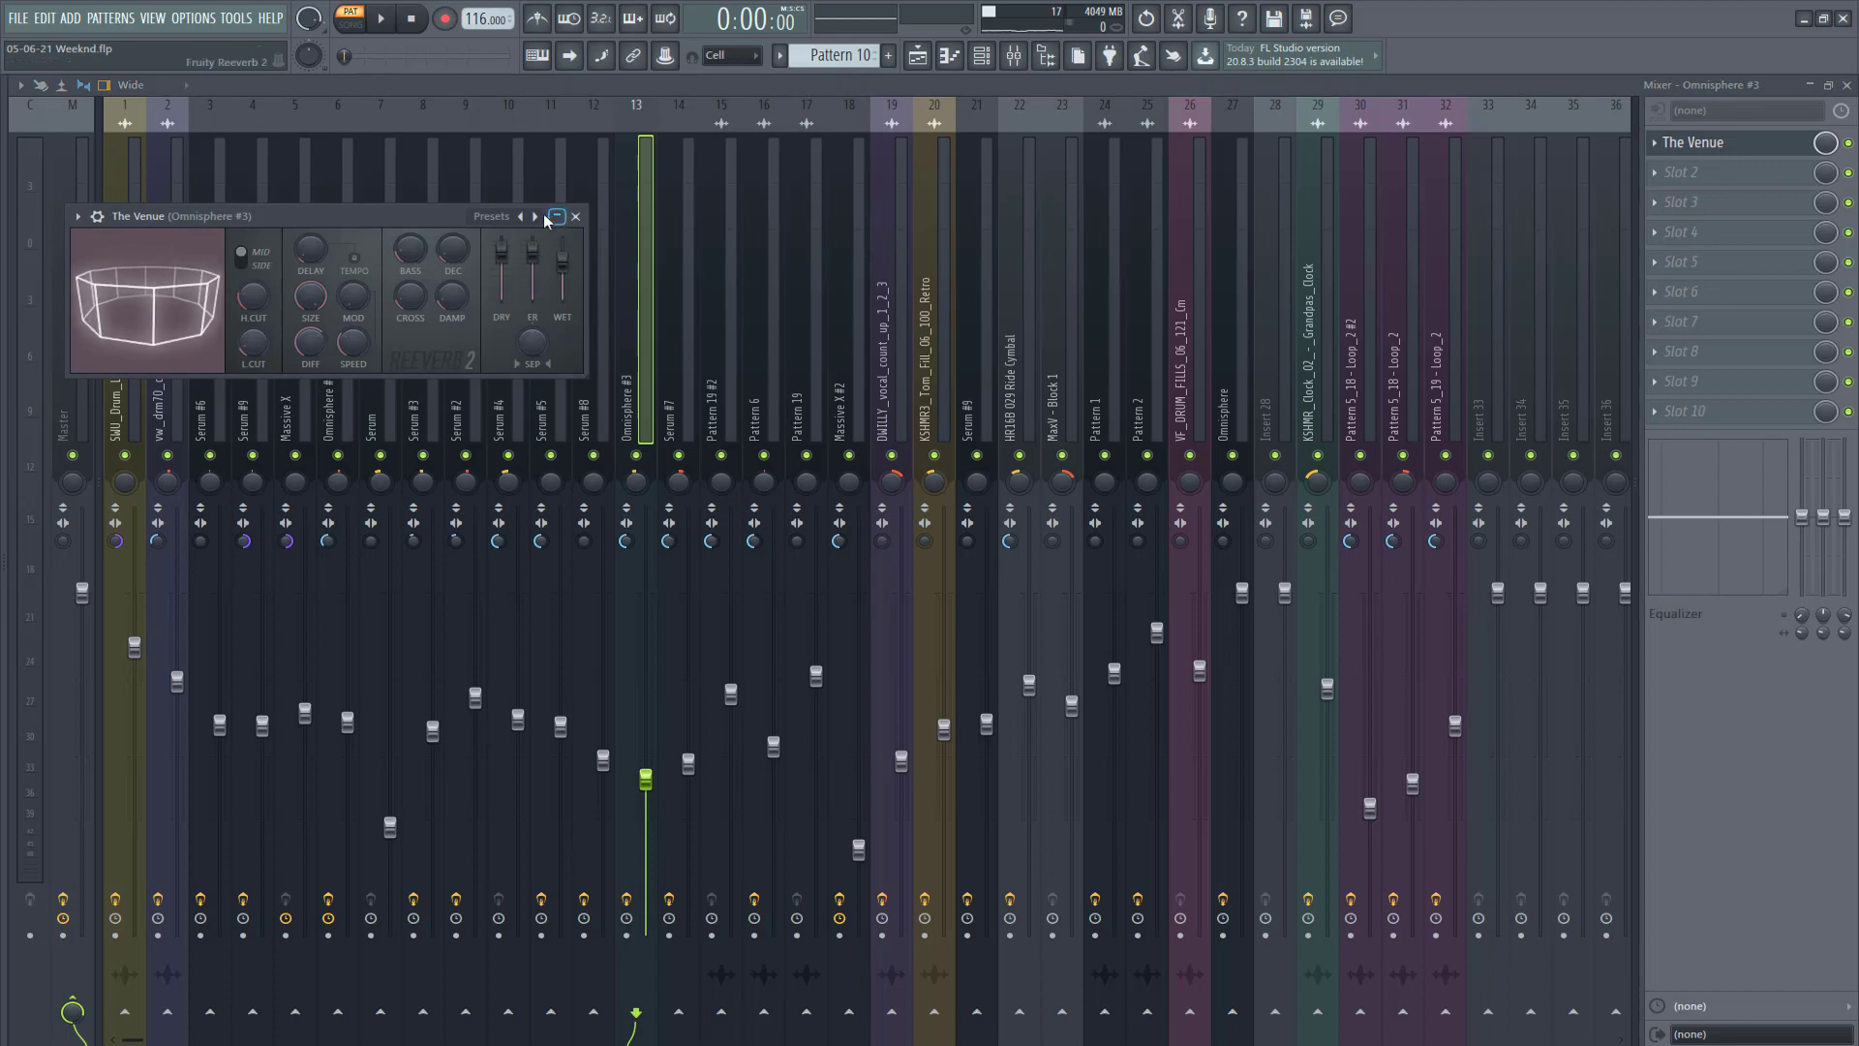
left_click(575, 216)
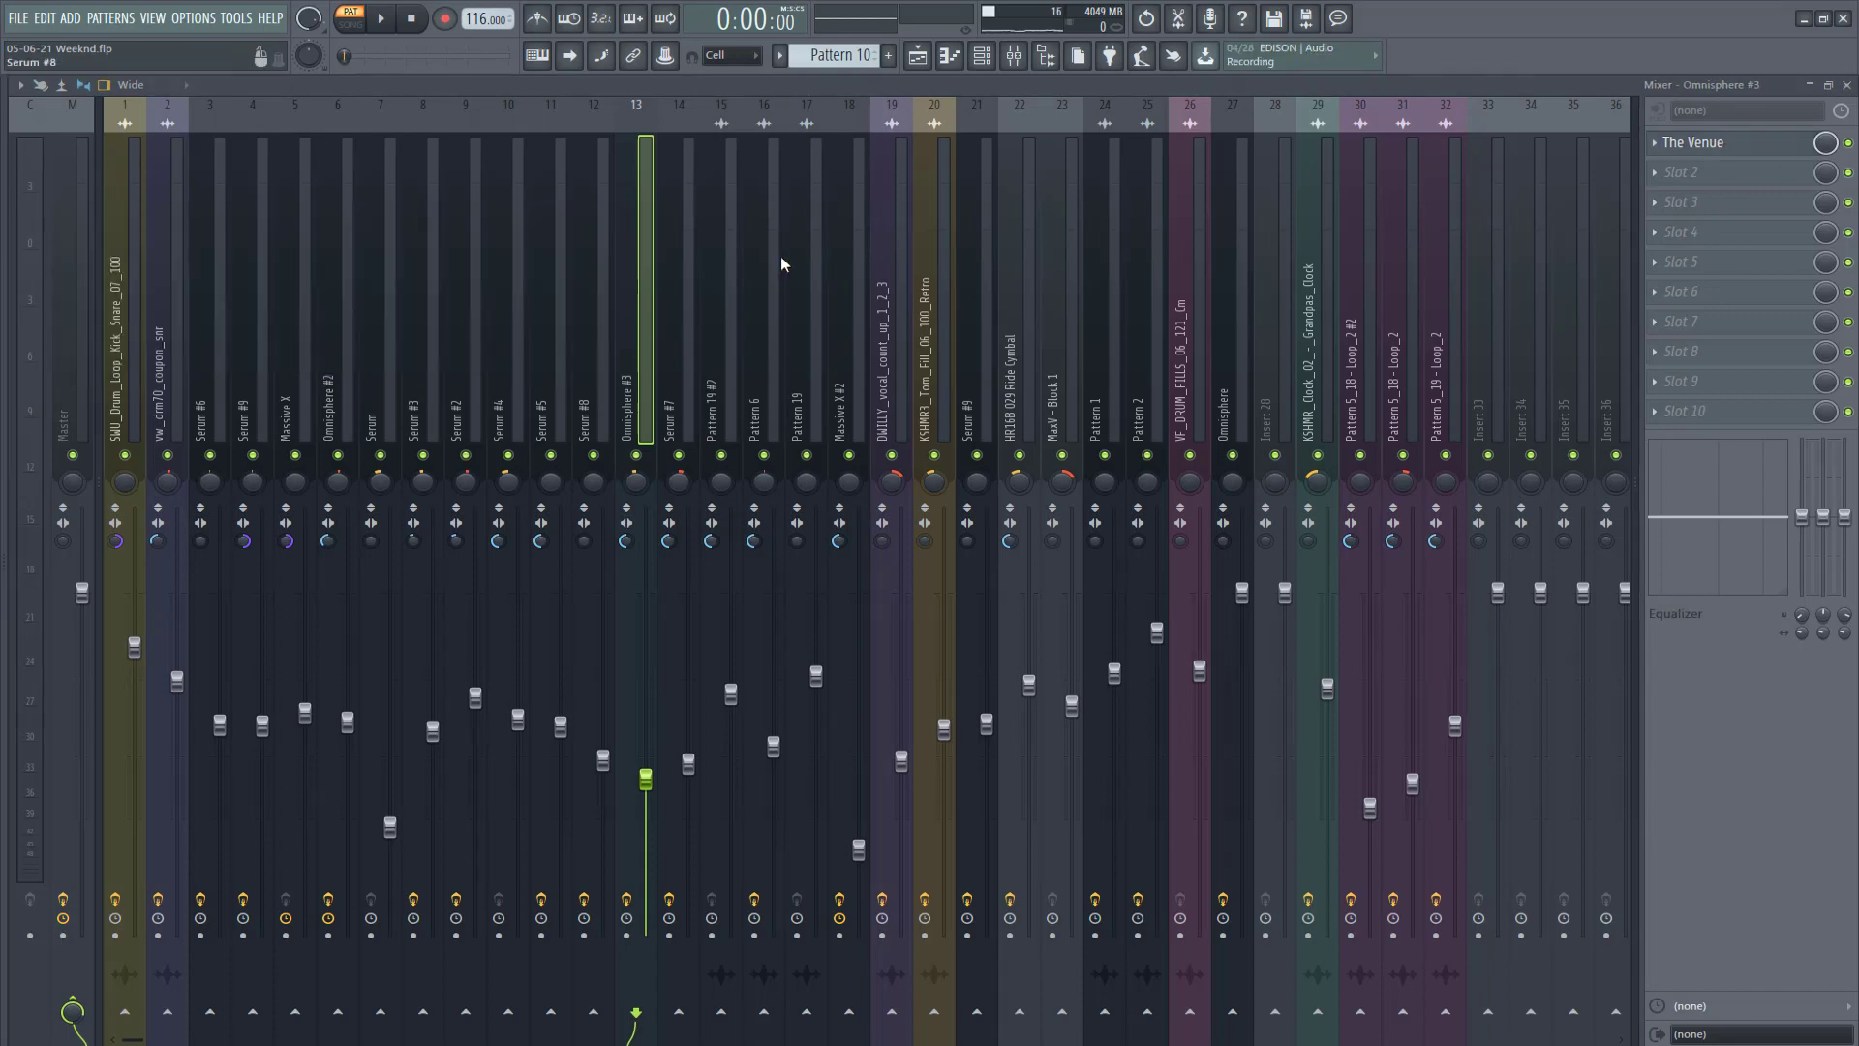
left_click(1848, 86)
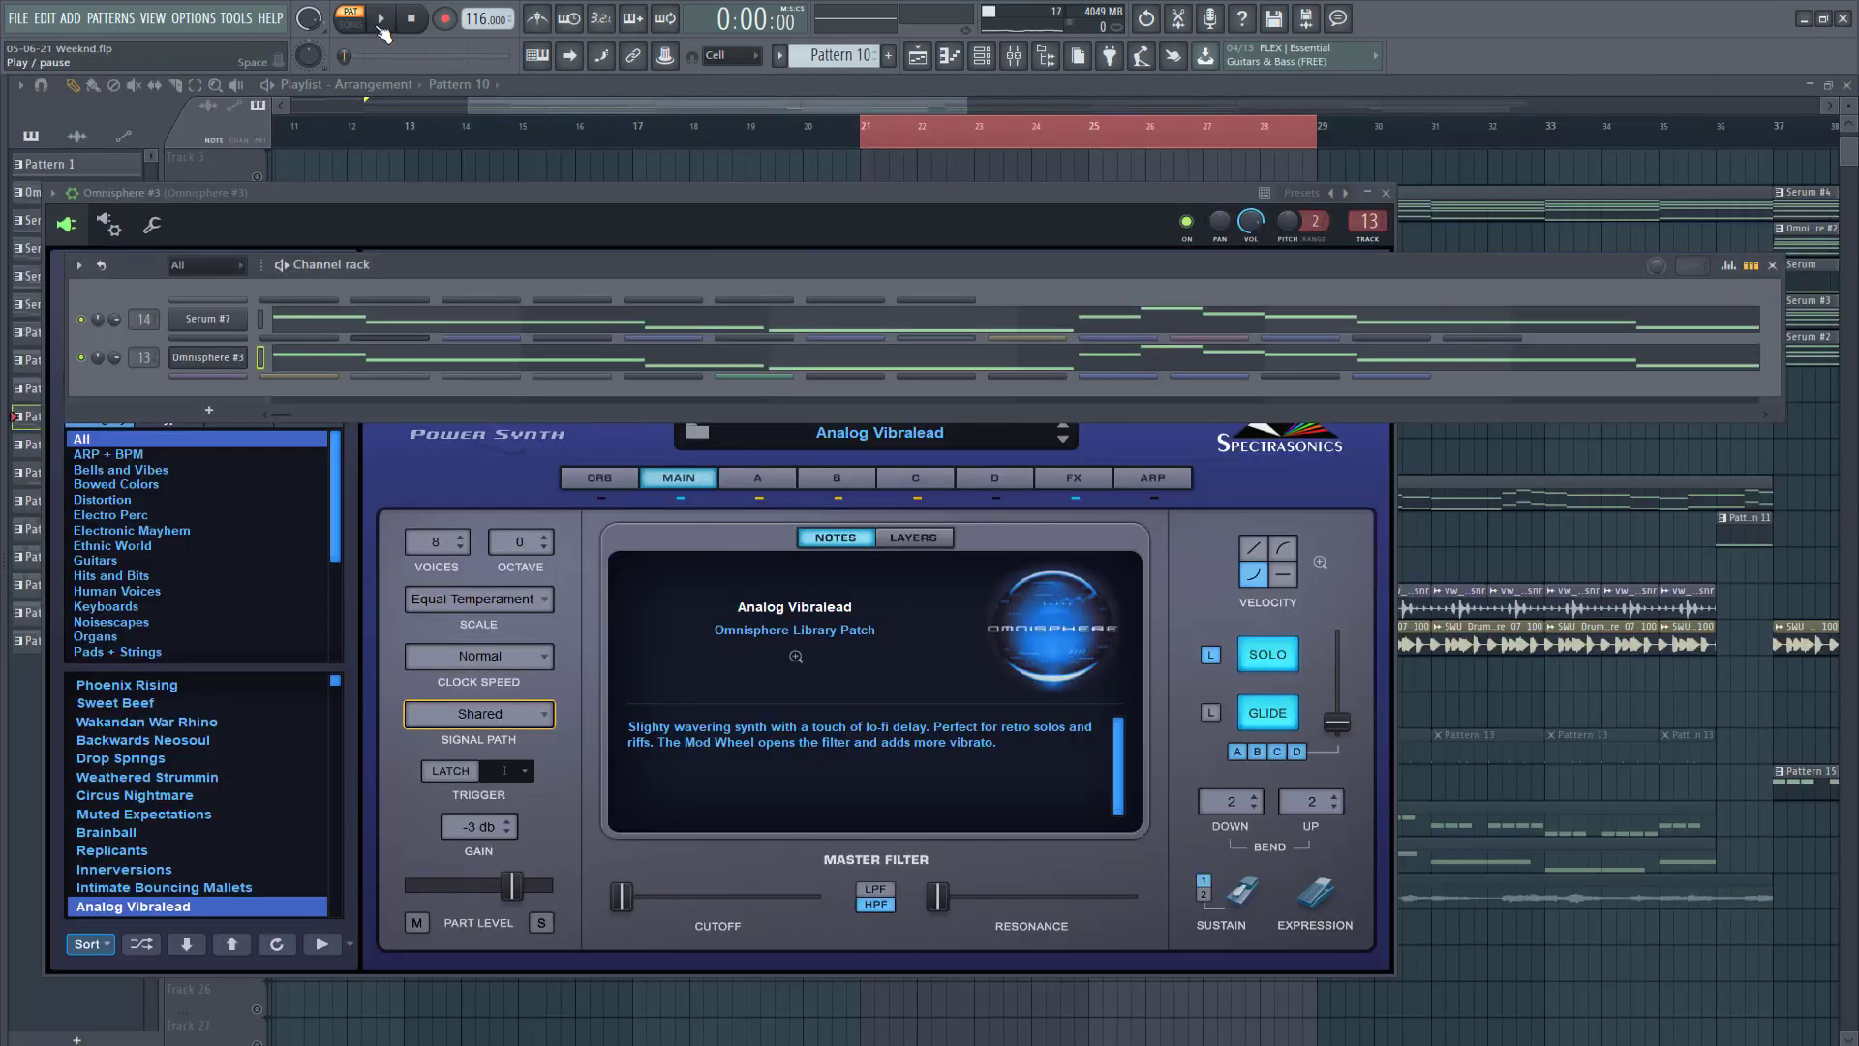
Step: Play the bars 21–29 loop in song mode with both Pattern 10 layers active, and clear the plugin windows off the playlist
key("l")
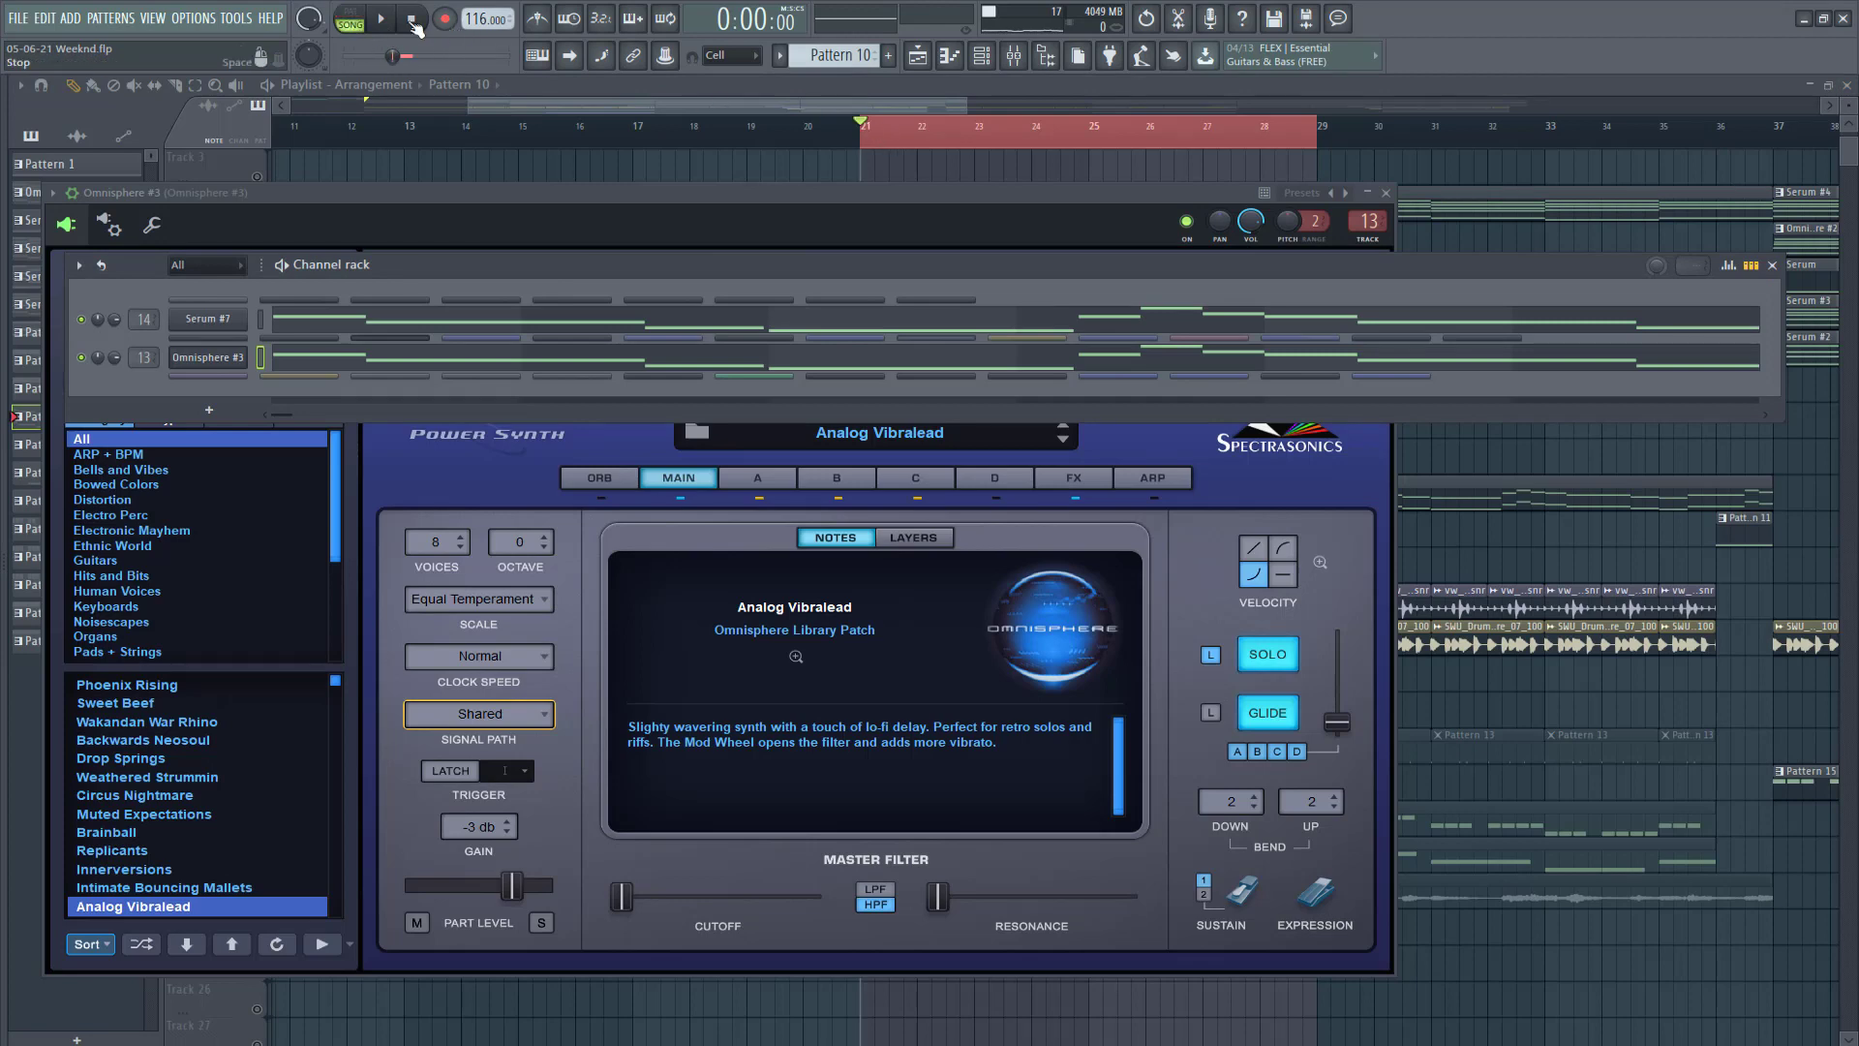
left_click(385, 18)
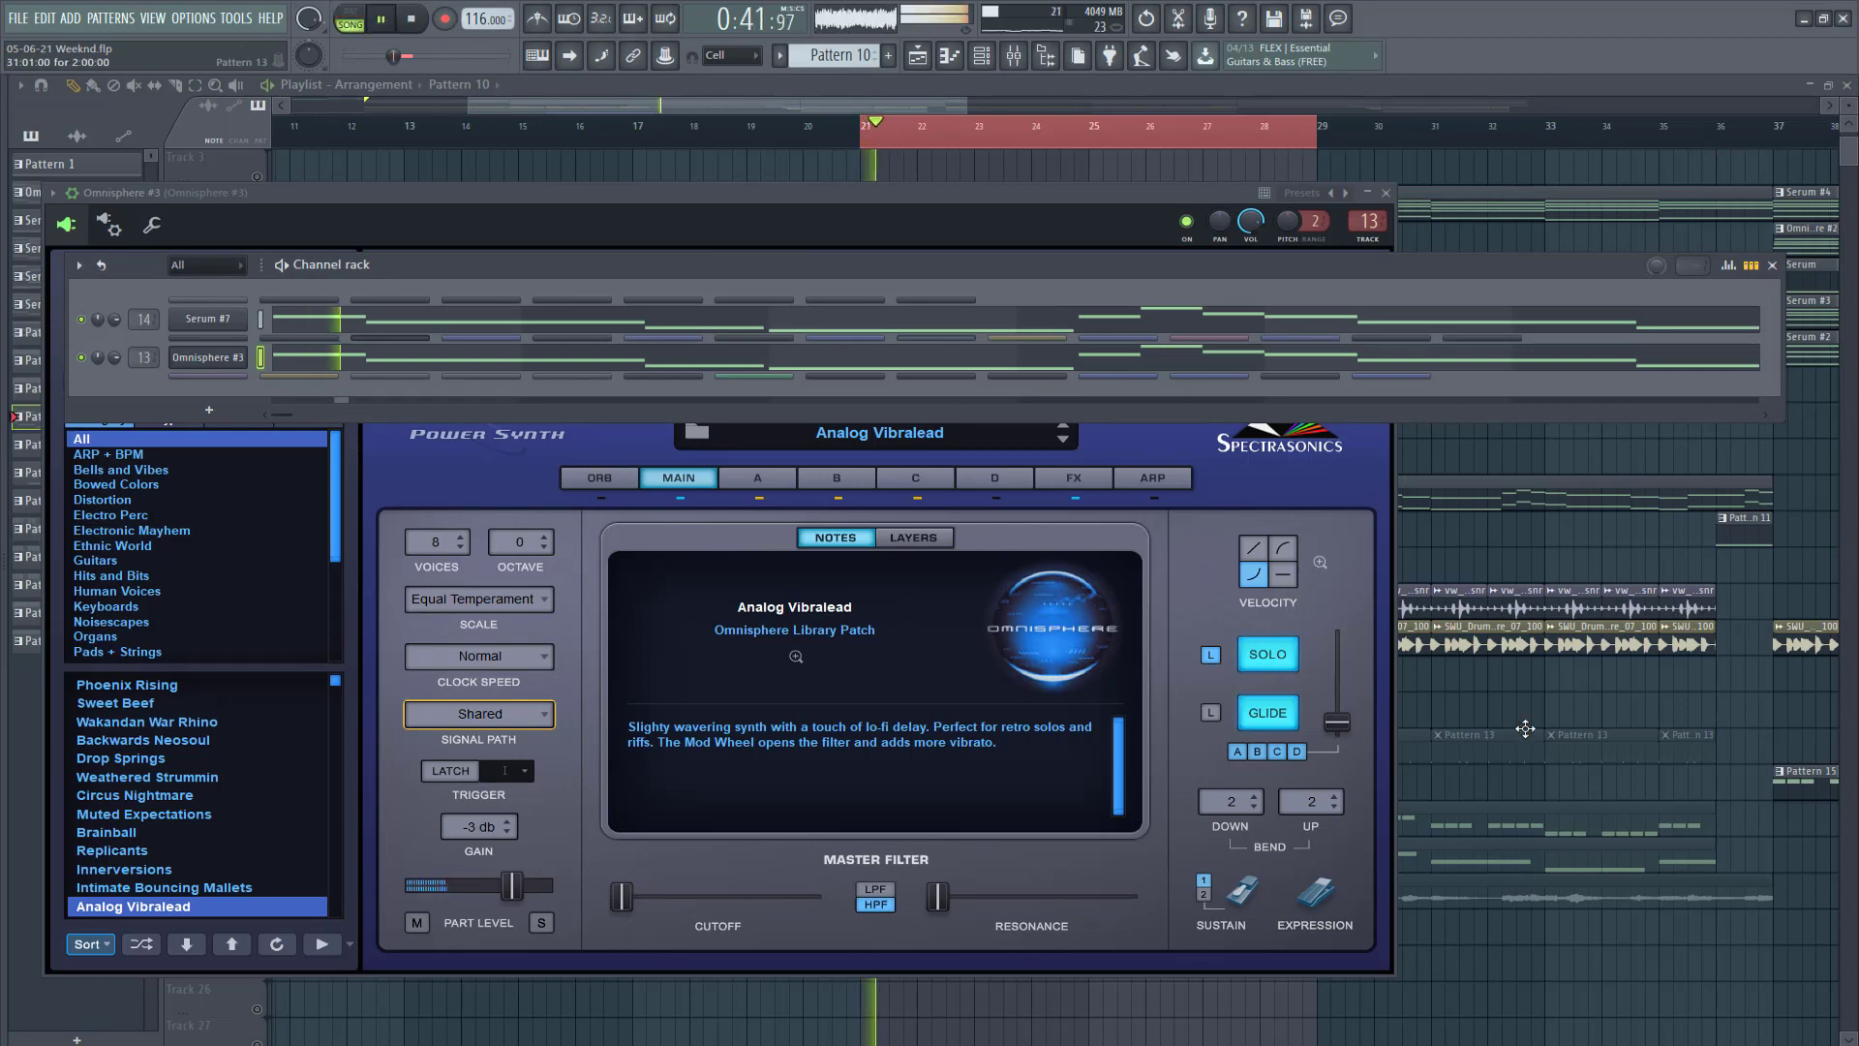
key("F12")
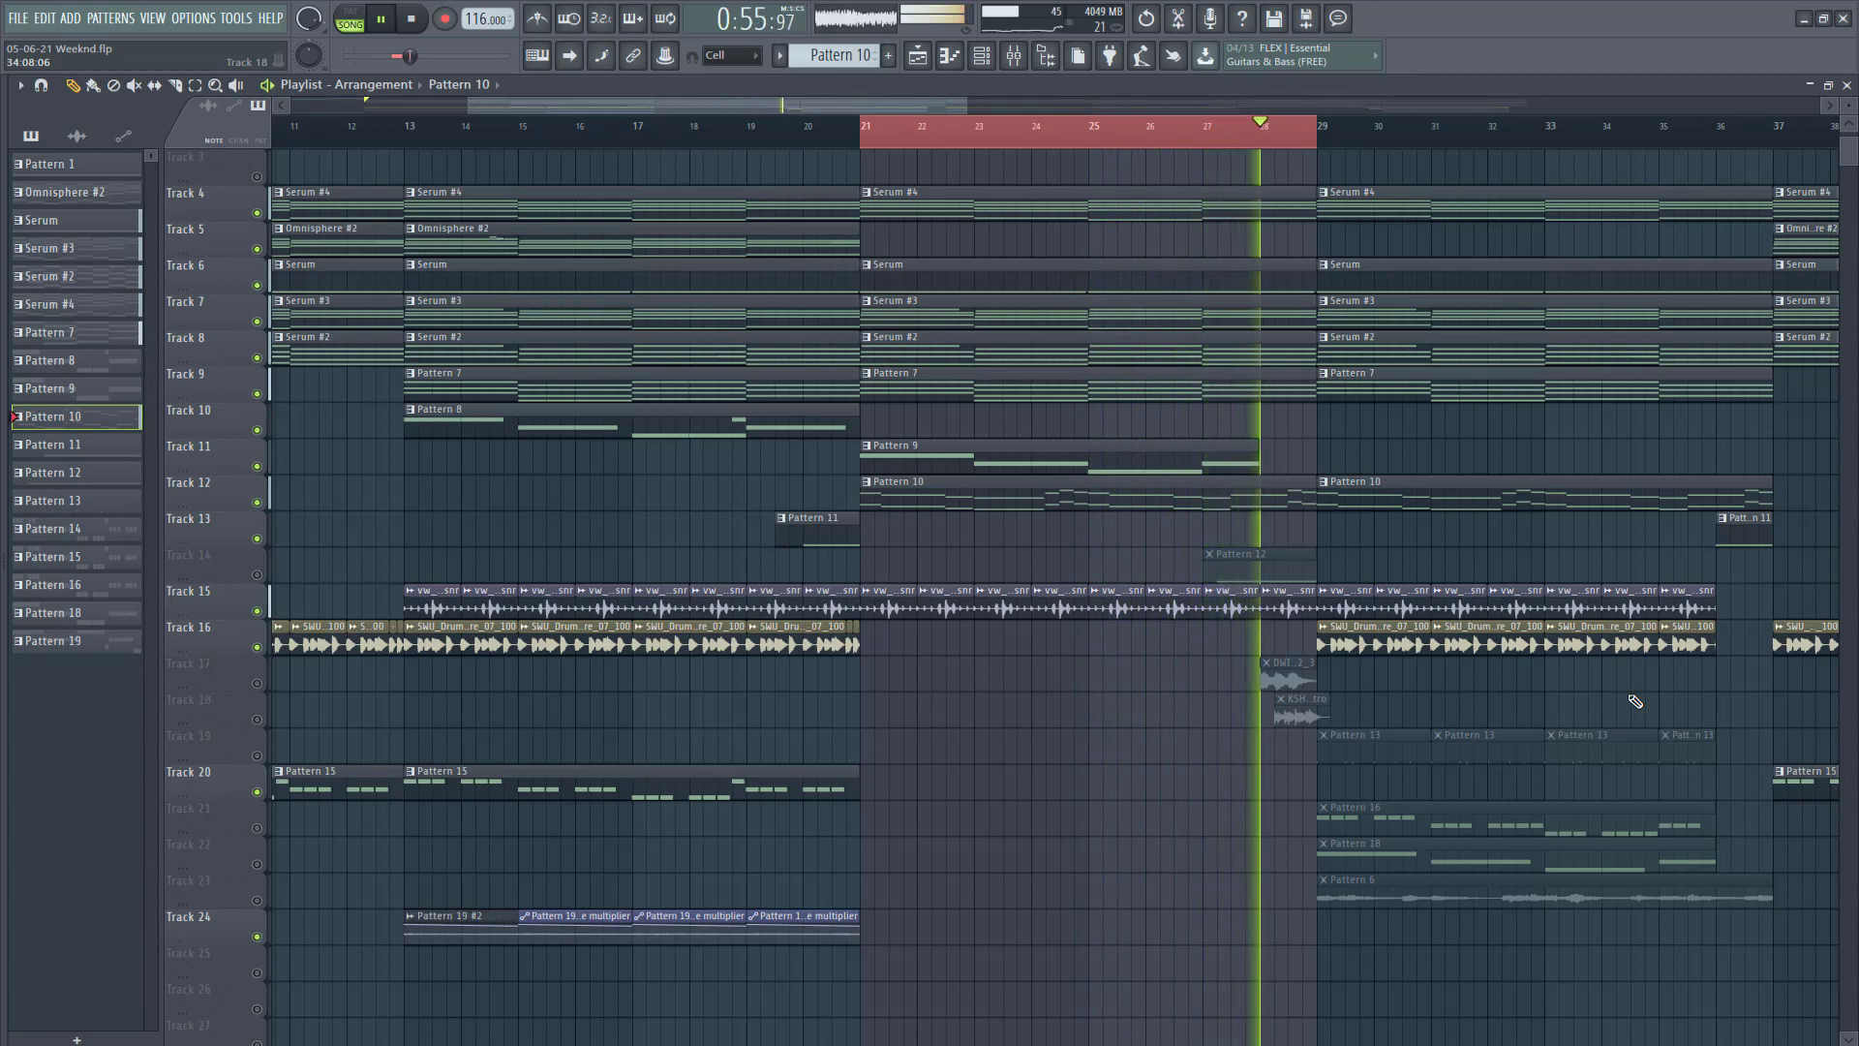
left_click(412, 21)
Step: Place the playhead at bar 27, and unmute Track 14 to view Pattern 12's Serum #9 FX Chiptune Riser preset
left_click_drag(1261, 135, 1202, 229)
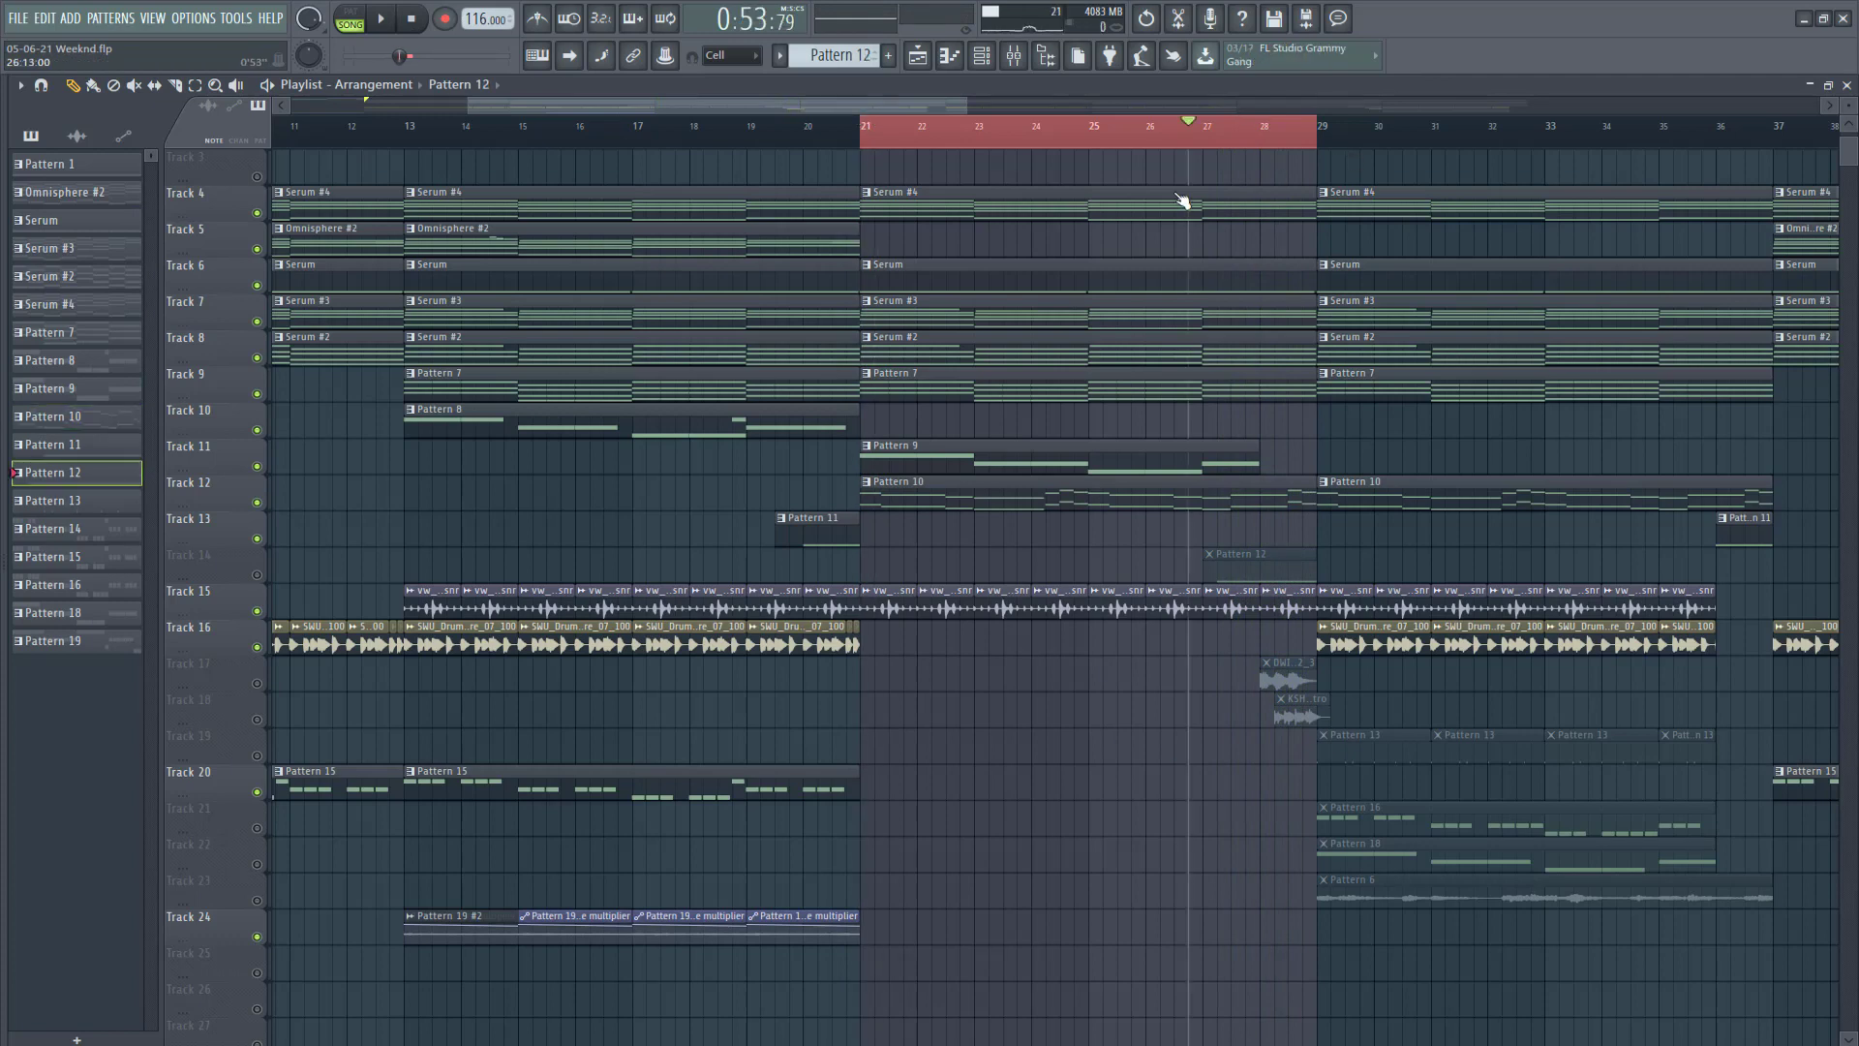
left_click(255, 575)
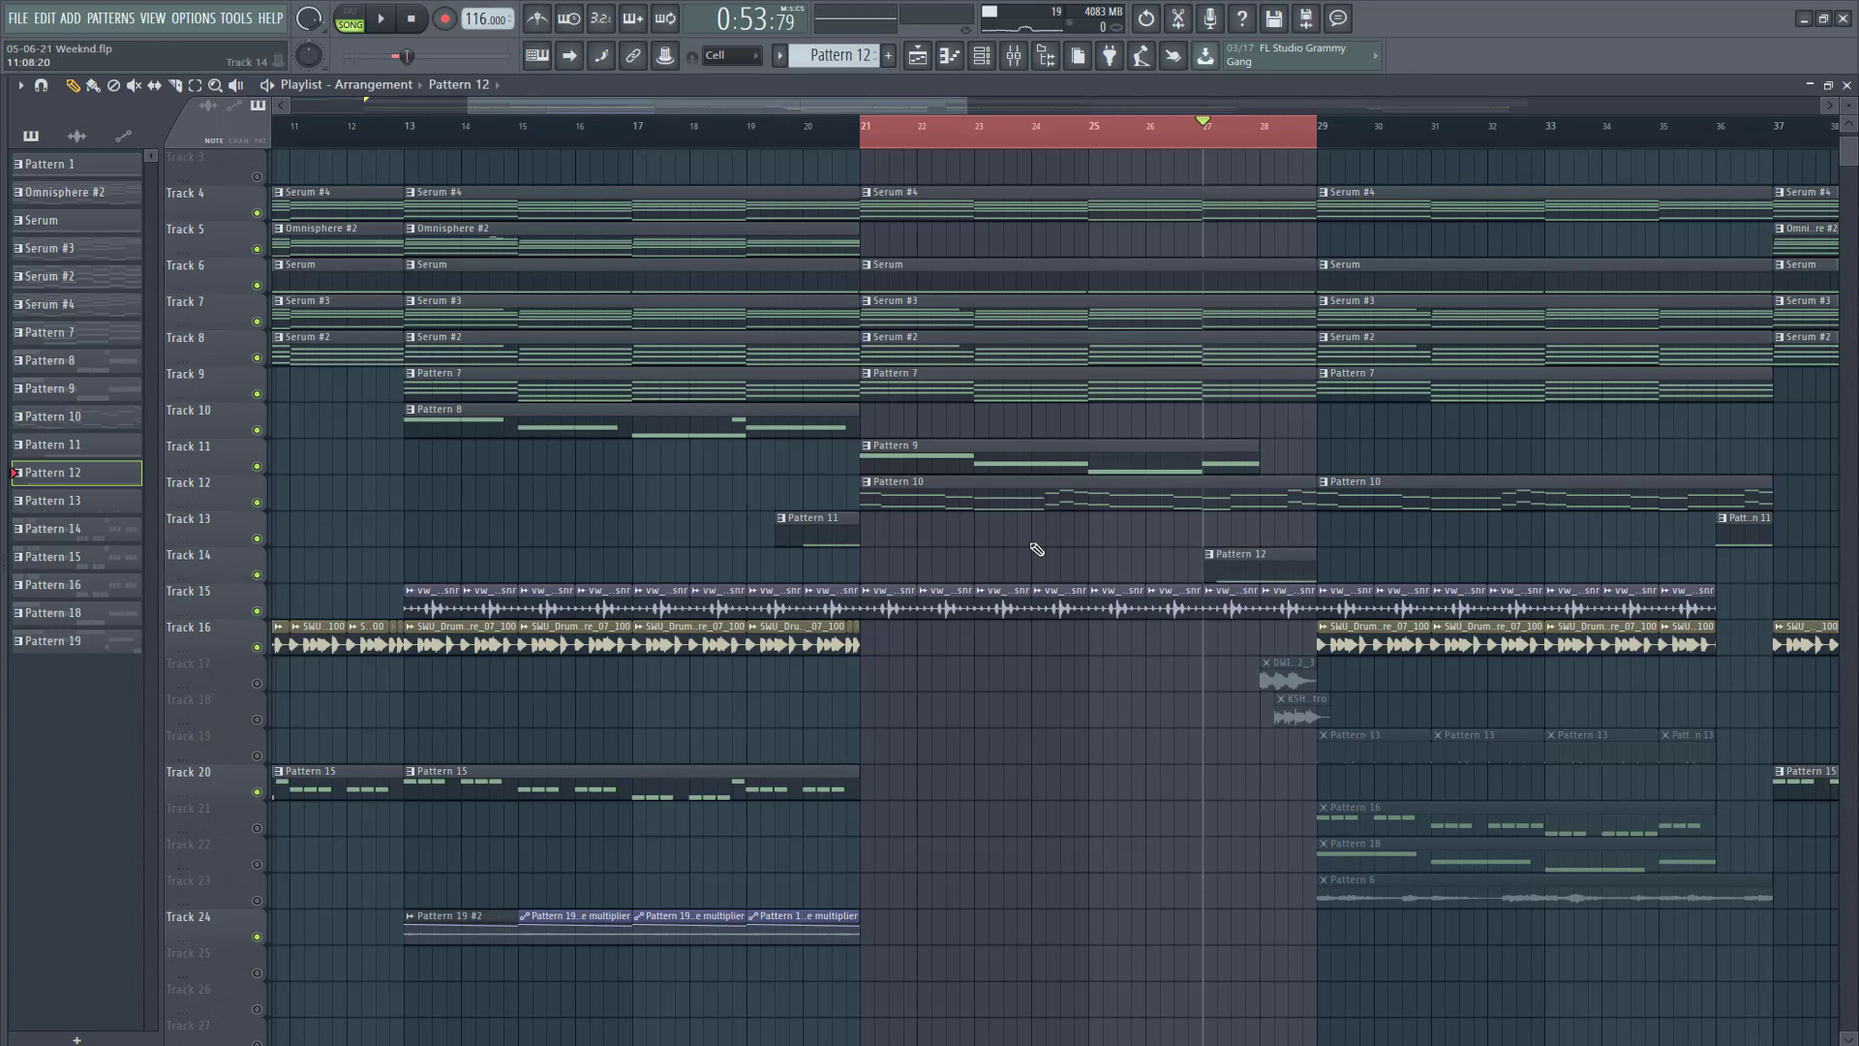
double_click(1255, 557)
left_click(1847, 87)
left_click(217, 321)
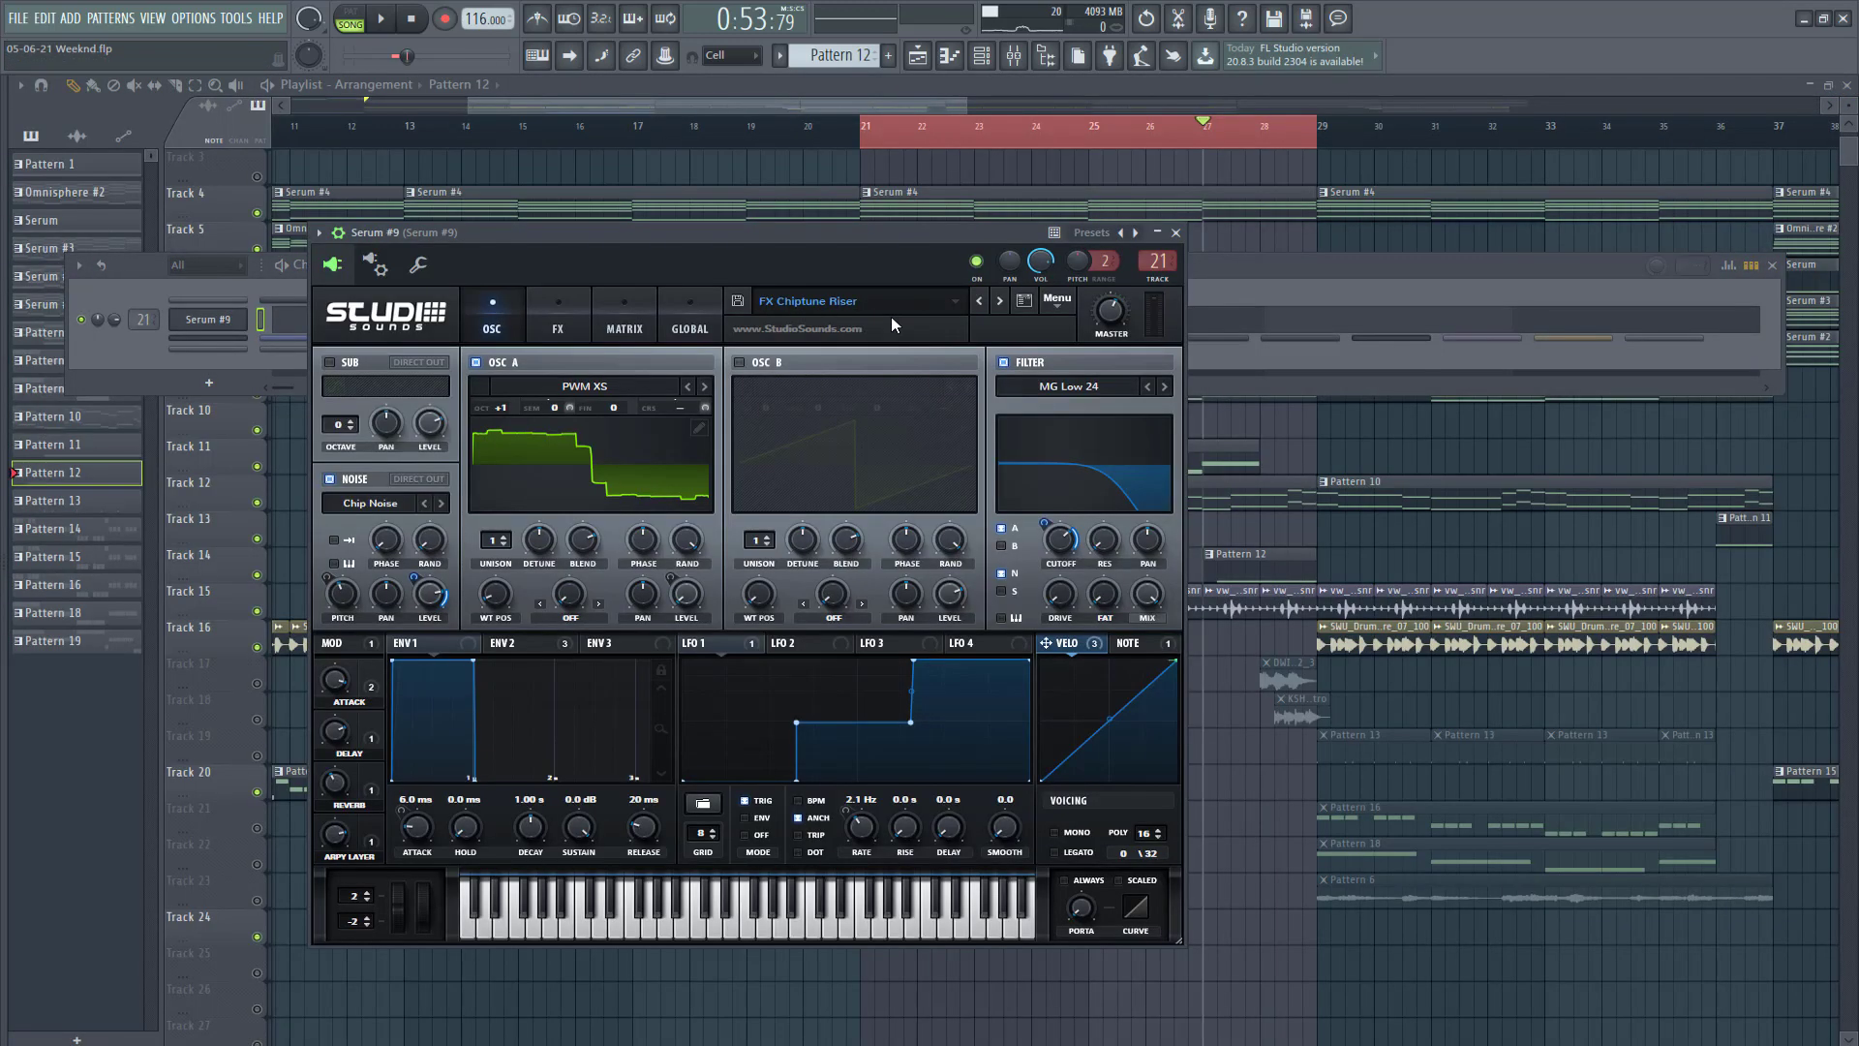
left_click(1175, 232)
Step: Audition Pattern 12 on its own in pattern mode while viewing Serum #9's note in the piano roll
left_click(351, 17)
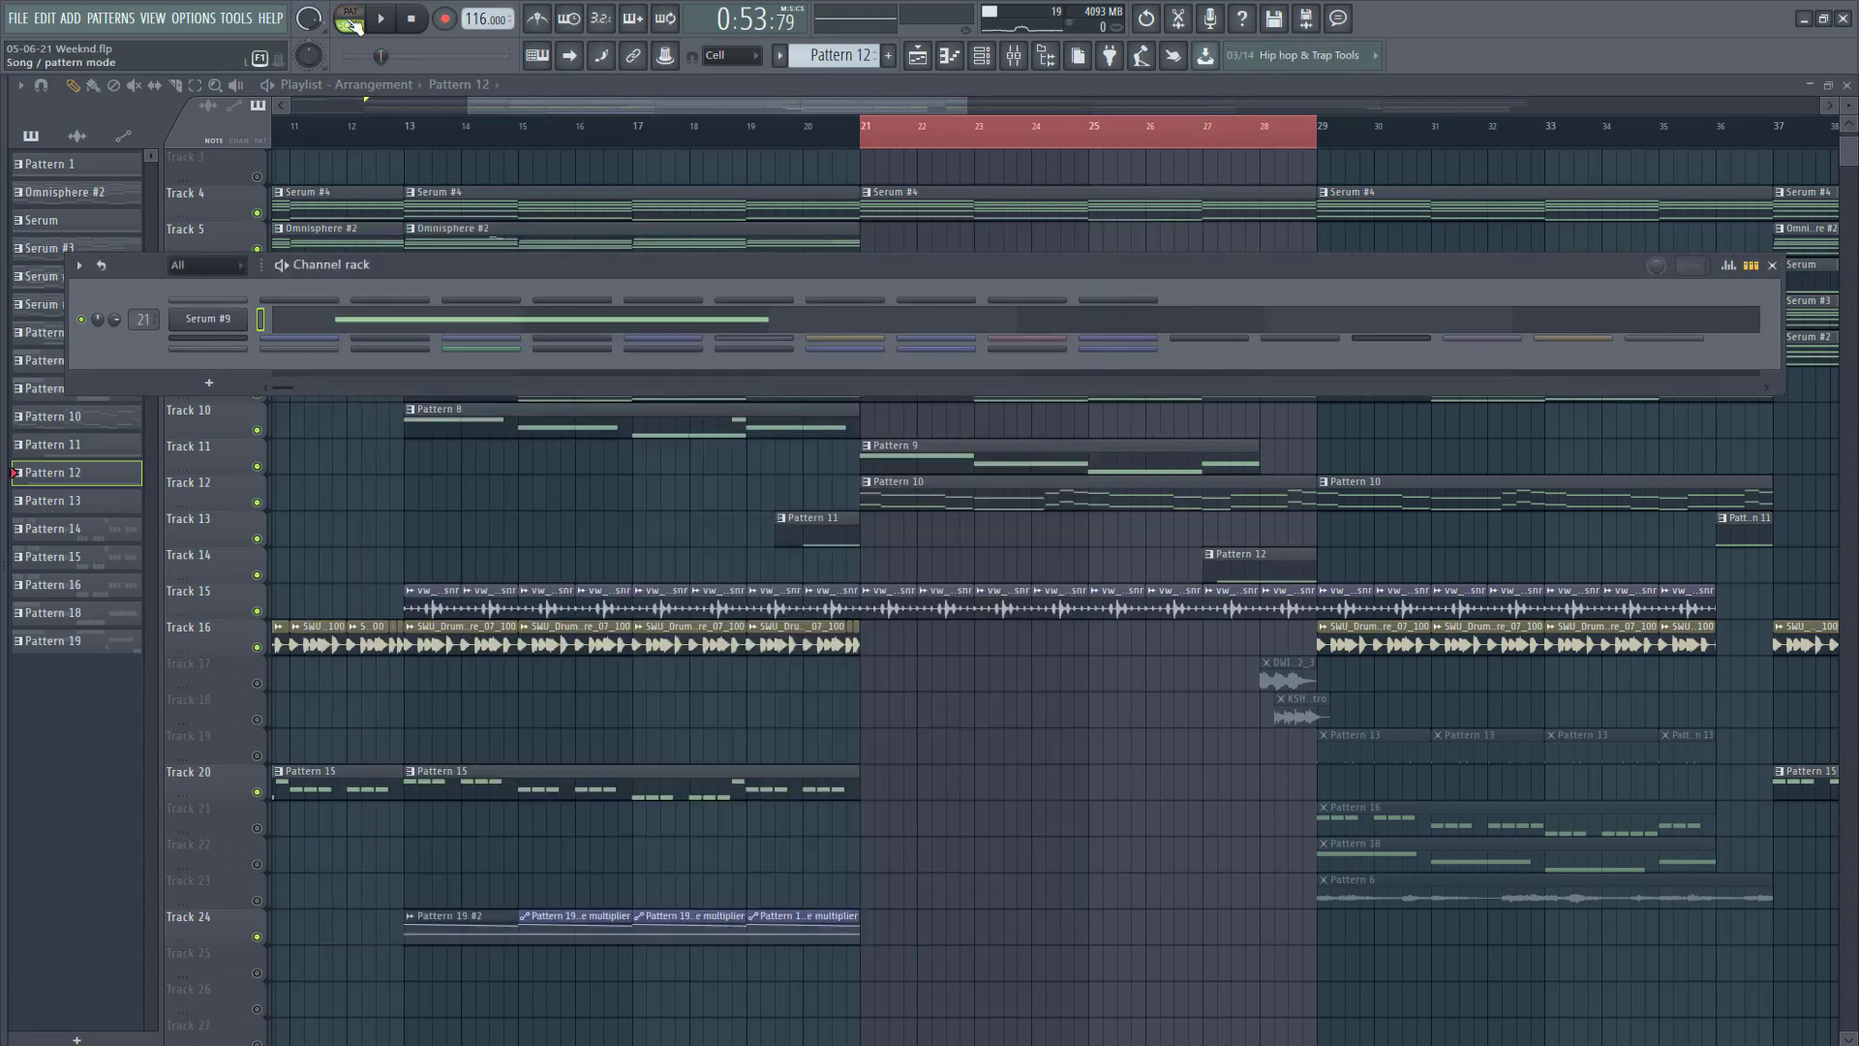
left_click(386, 19)
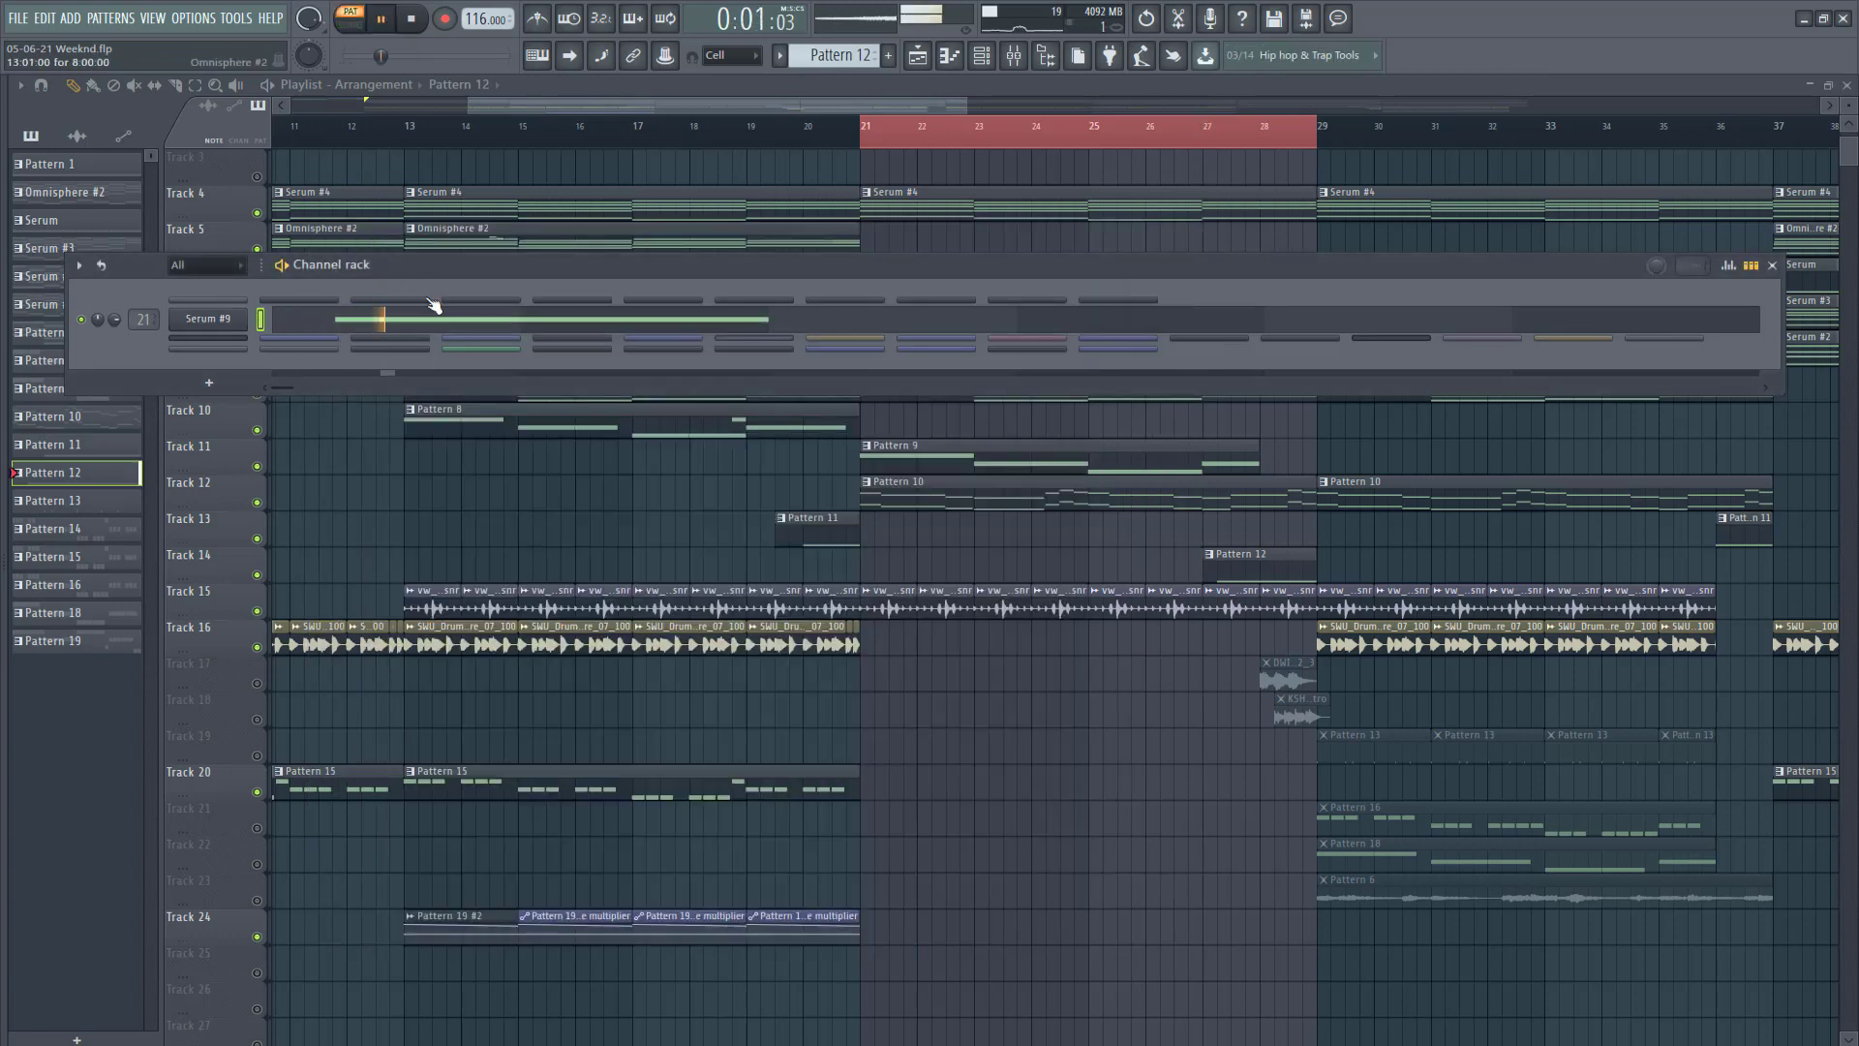
left_click(438, 317)
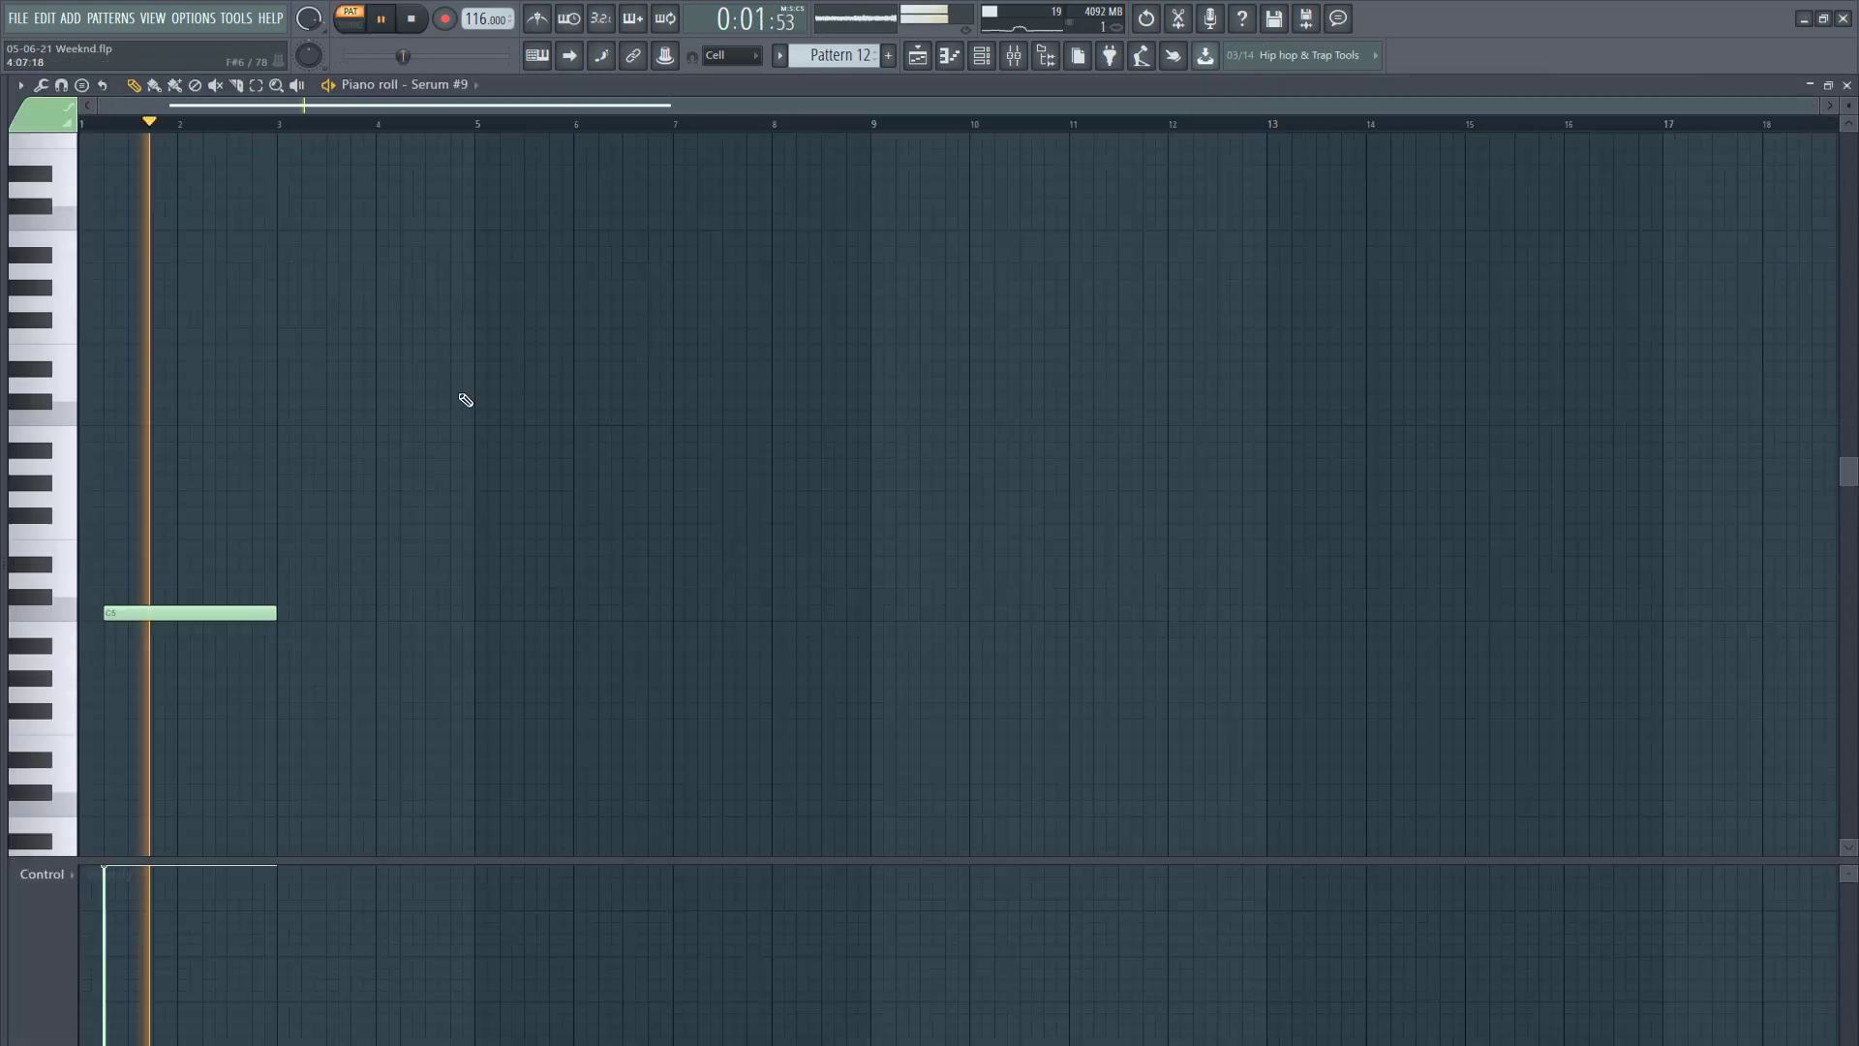
left_click(419, 18)
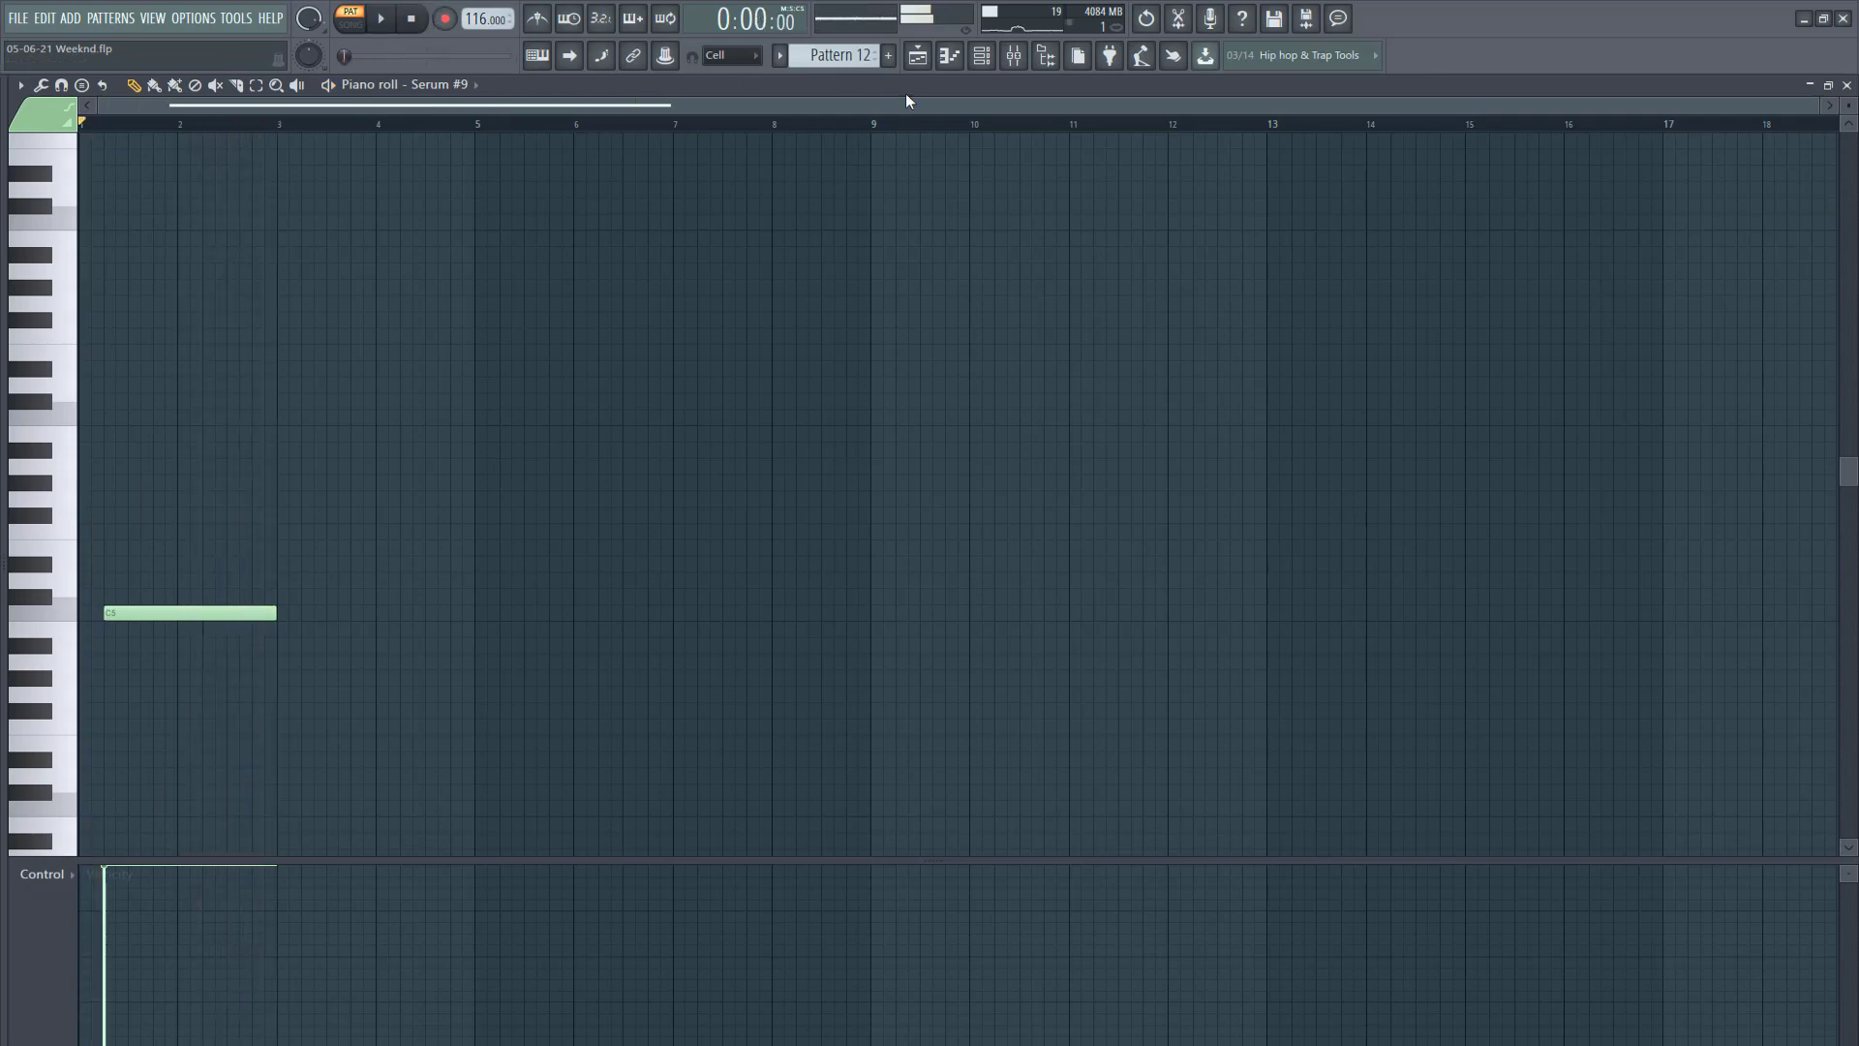
left_click(917, 55)
Step: Play the loop in song mode from bar 25 to hear the Pattern 12 riser with the other unmuted layers
key("l")
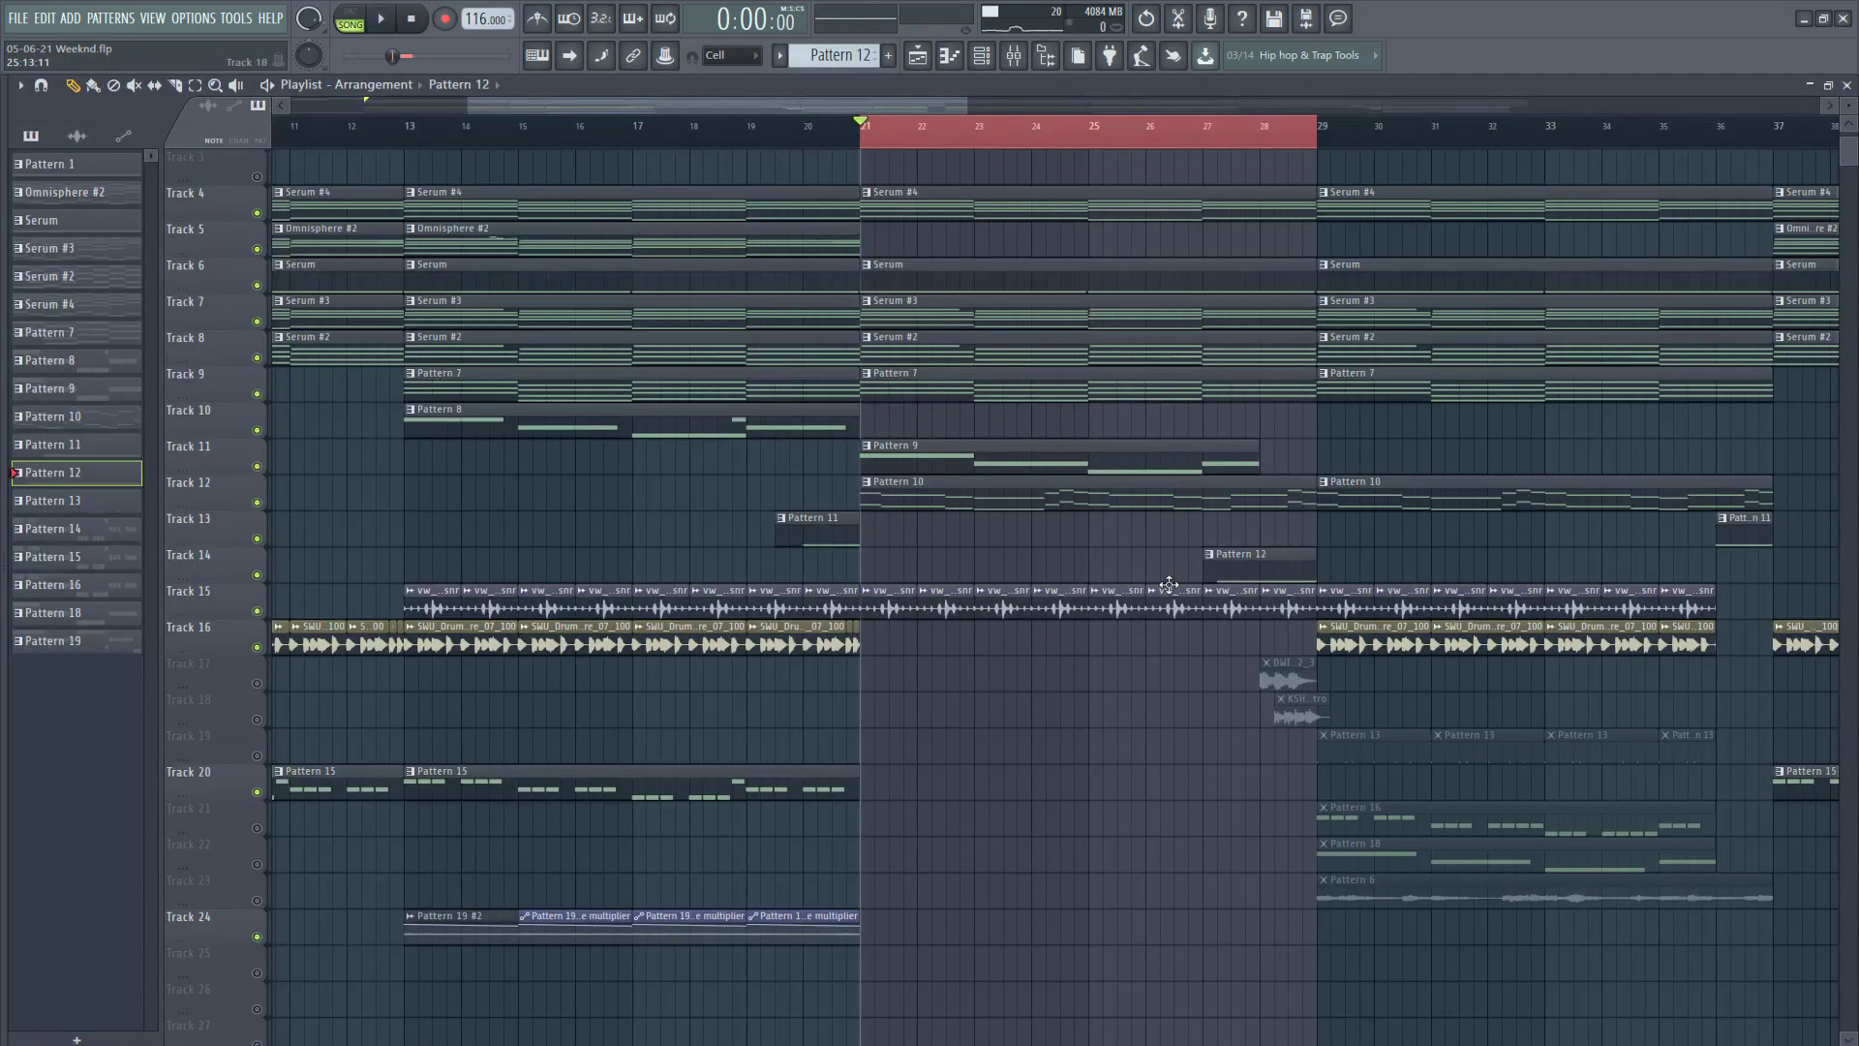
left_click(1085, 126)
key("space")
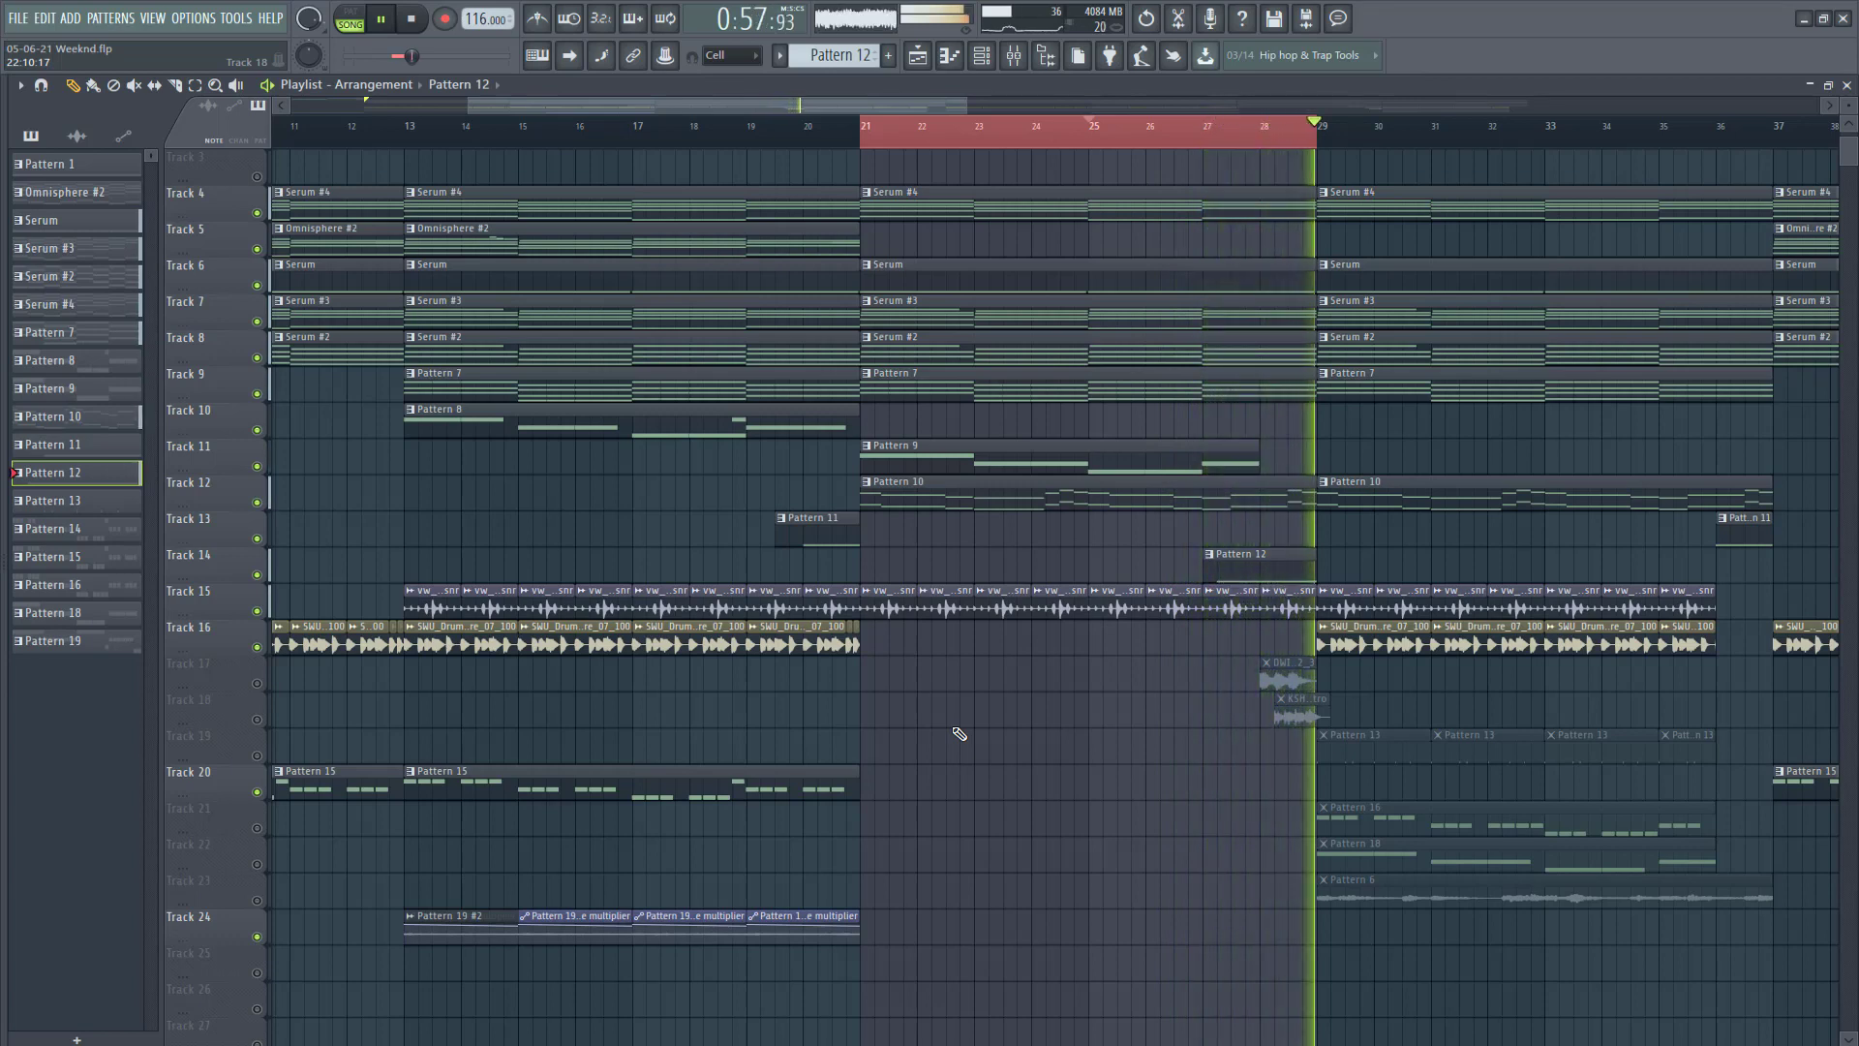
left_click(417, 29)
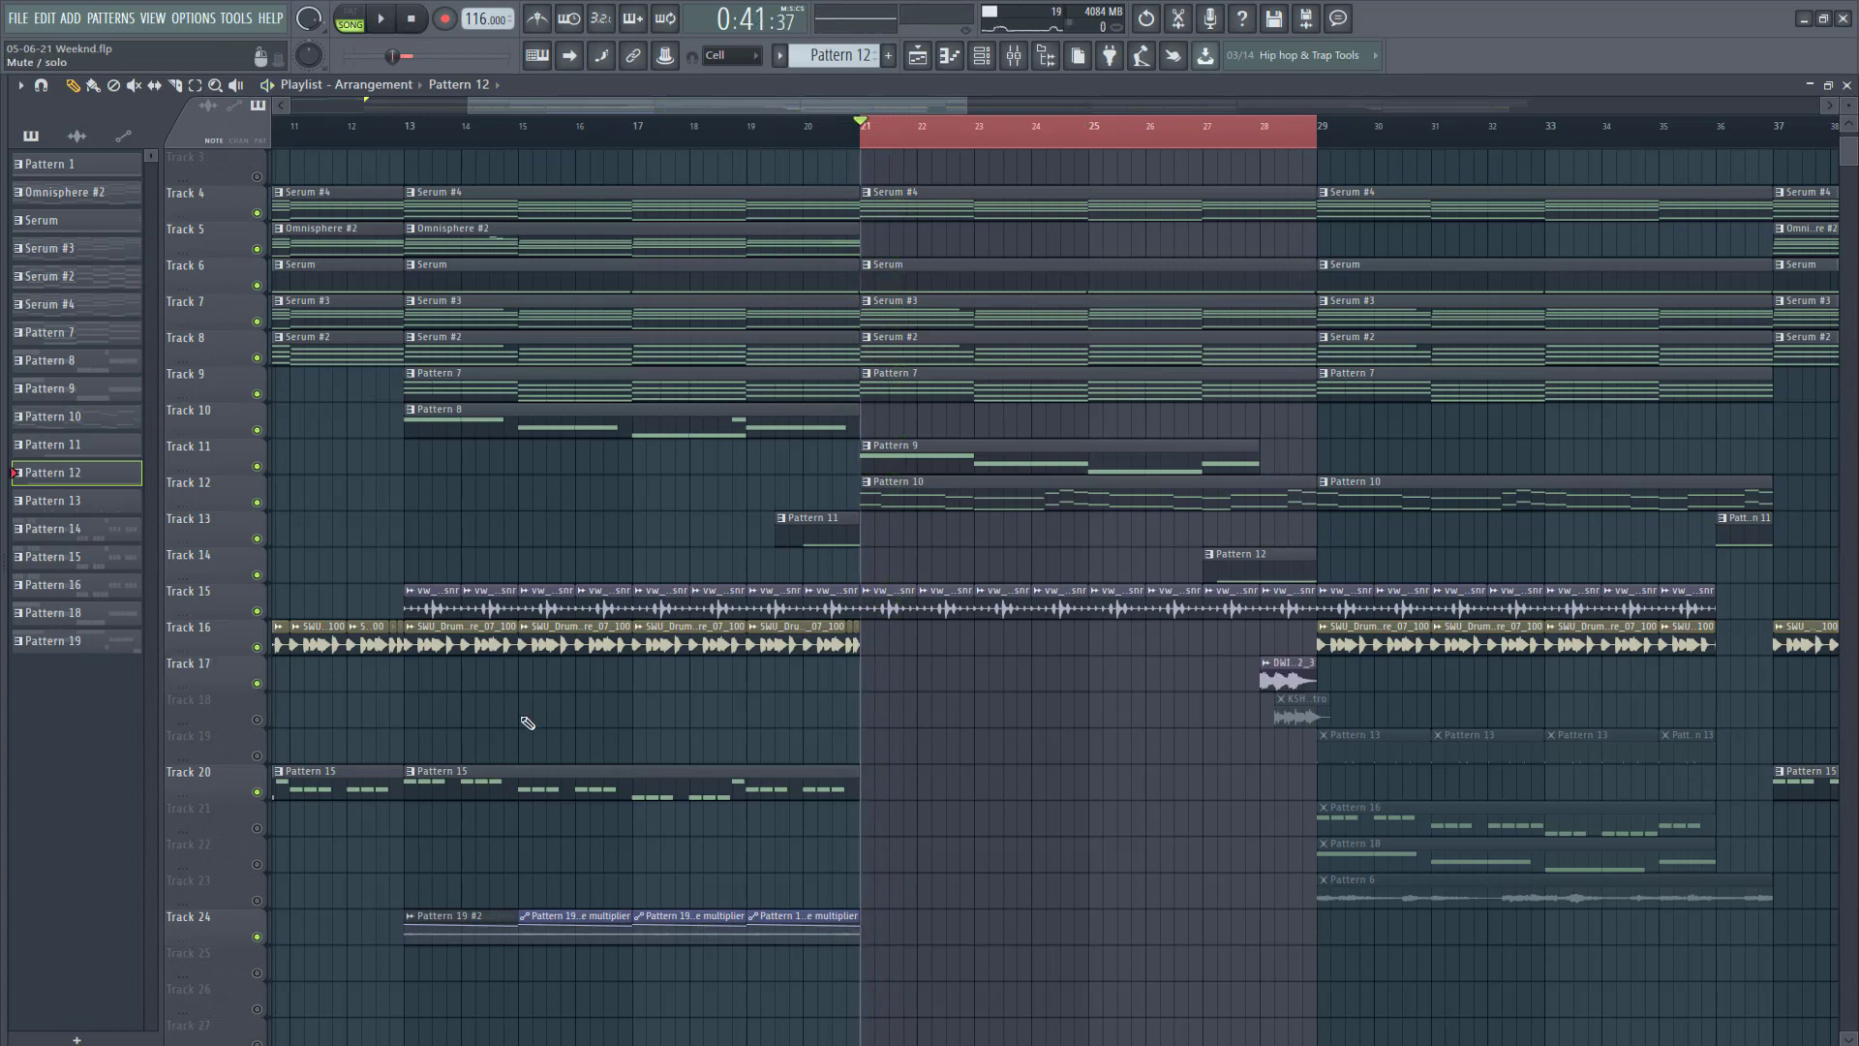
Step: Unmute Track 17 and audition its DWILLY_vocal_count_up_1_2_3 sample in the sample's channel settings
double_click(1278, 677)
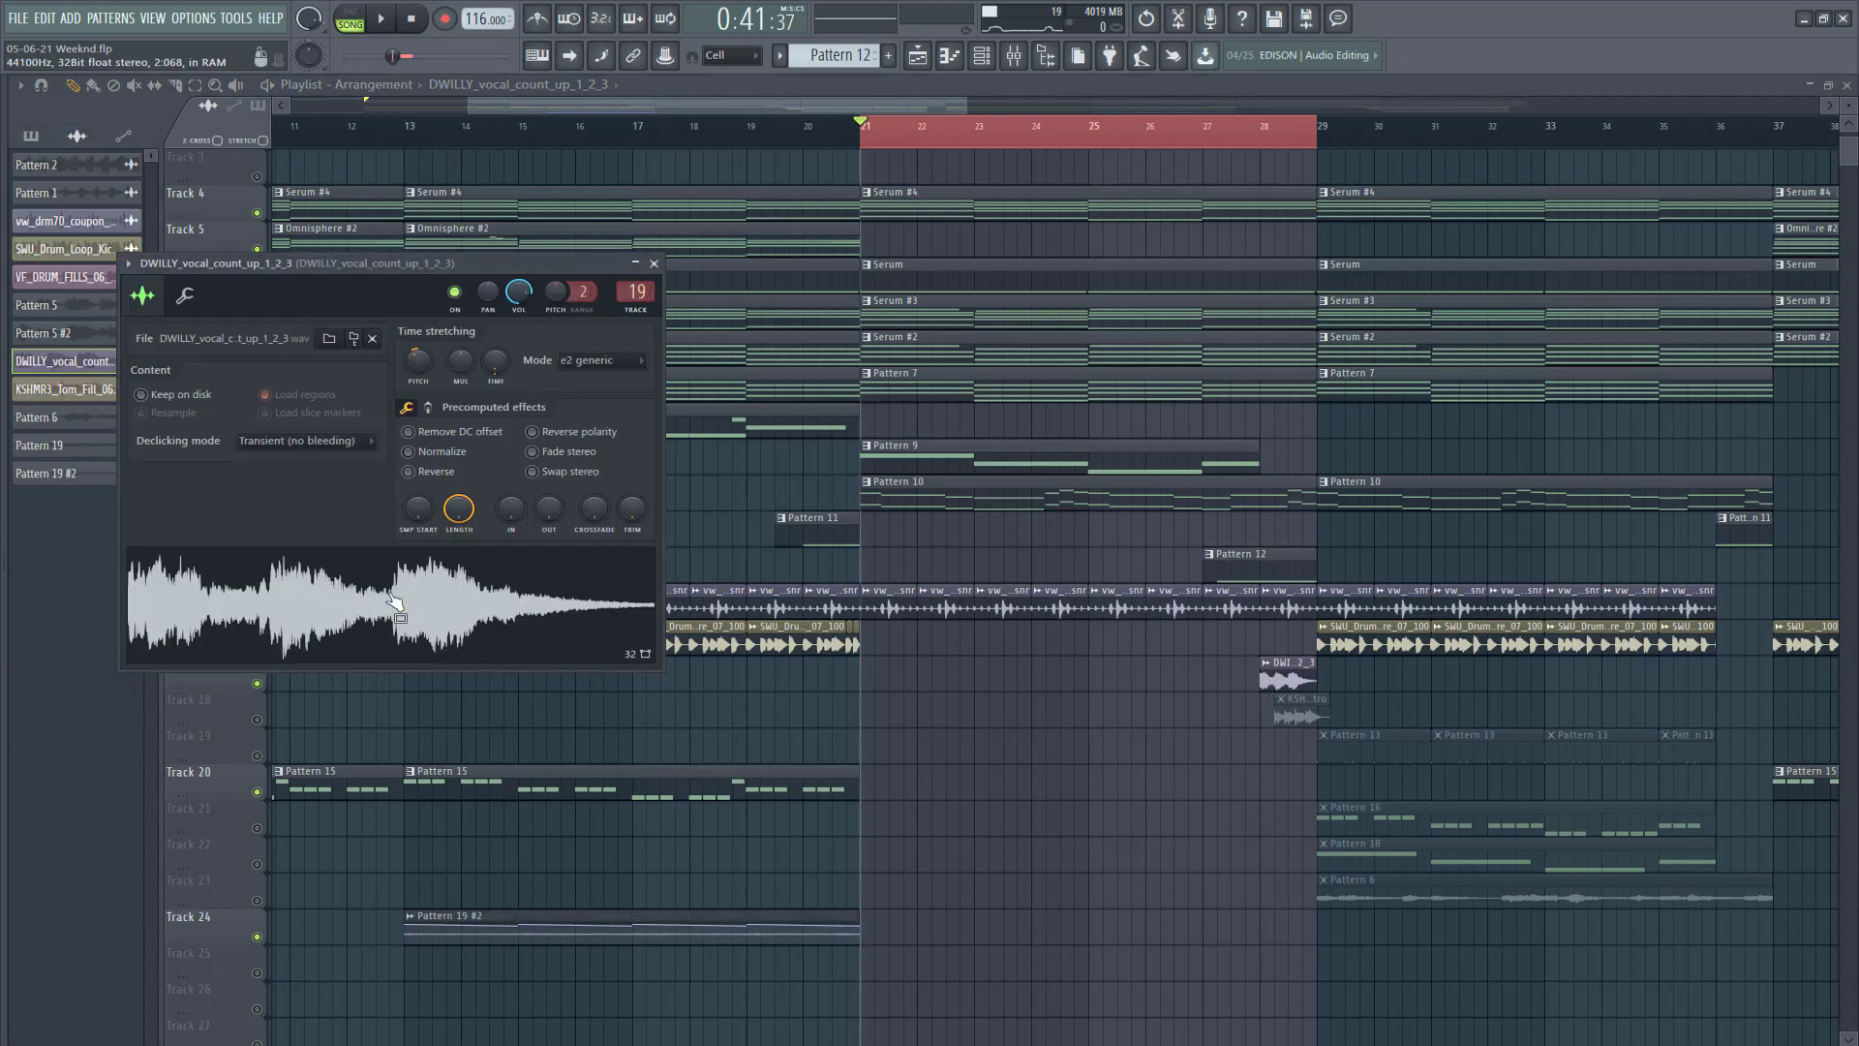
left_click(394, 608)
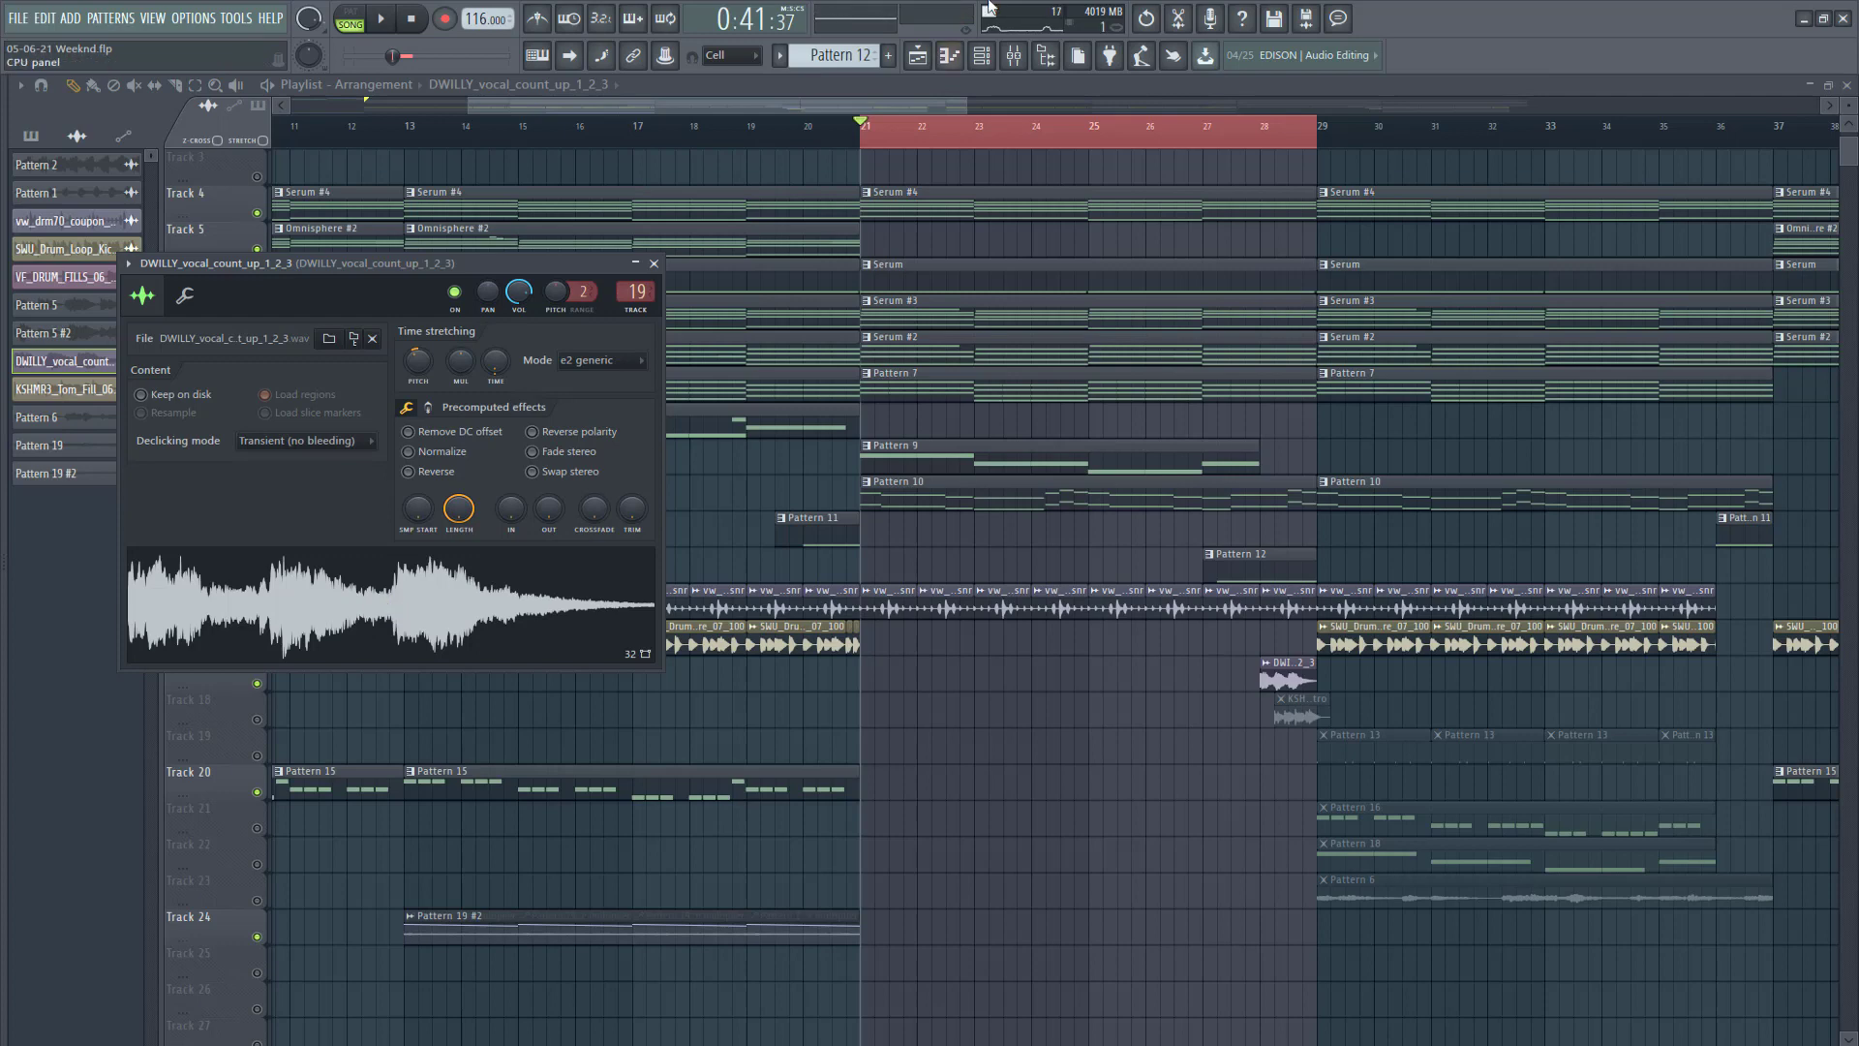
Step: View the Radio EQ and Left to Right 2 panning on the vocal count sample's mixer track
left_click(1012, 55)
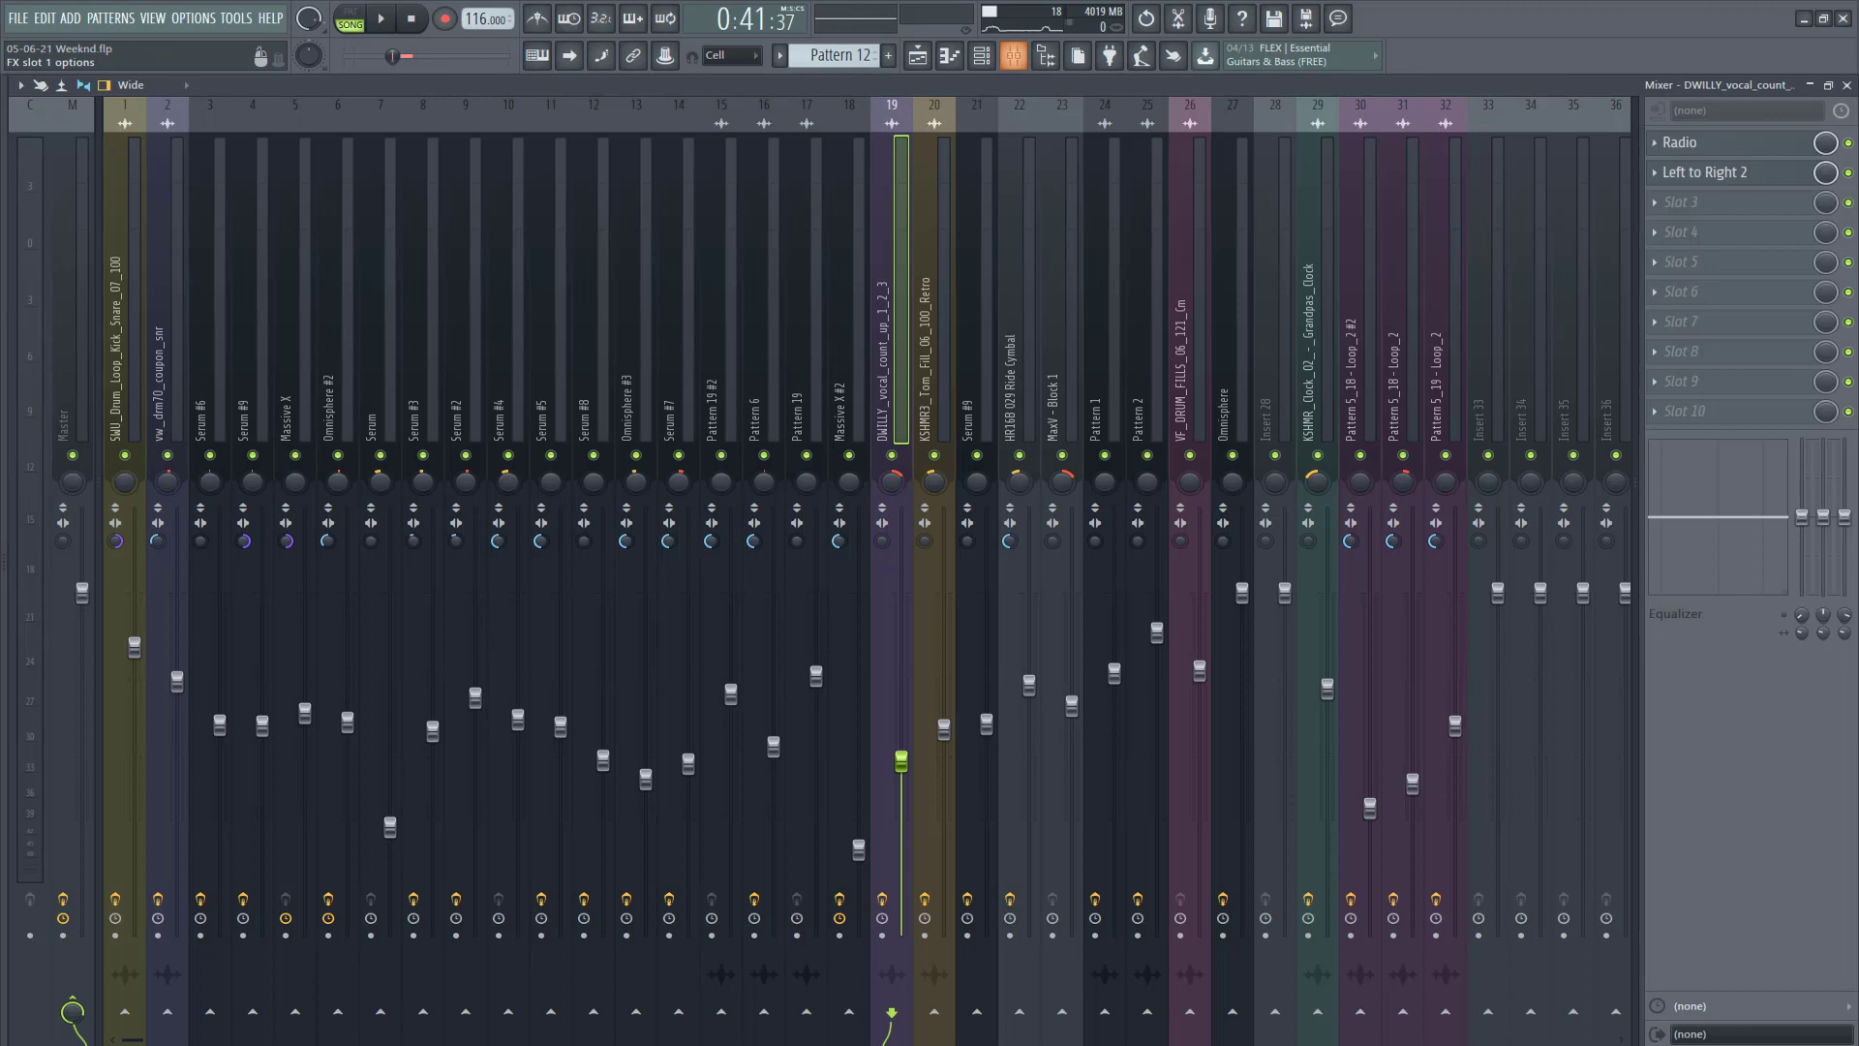
left_click(1704, 143)
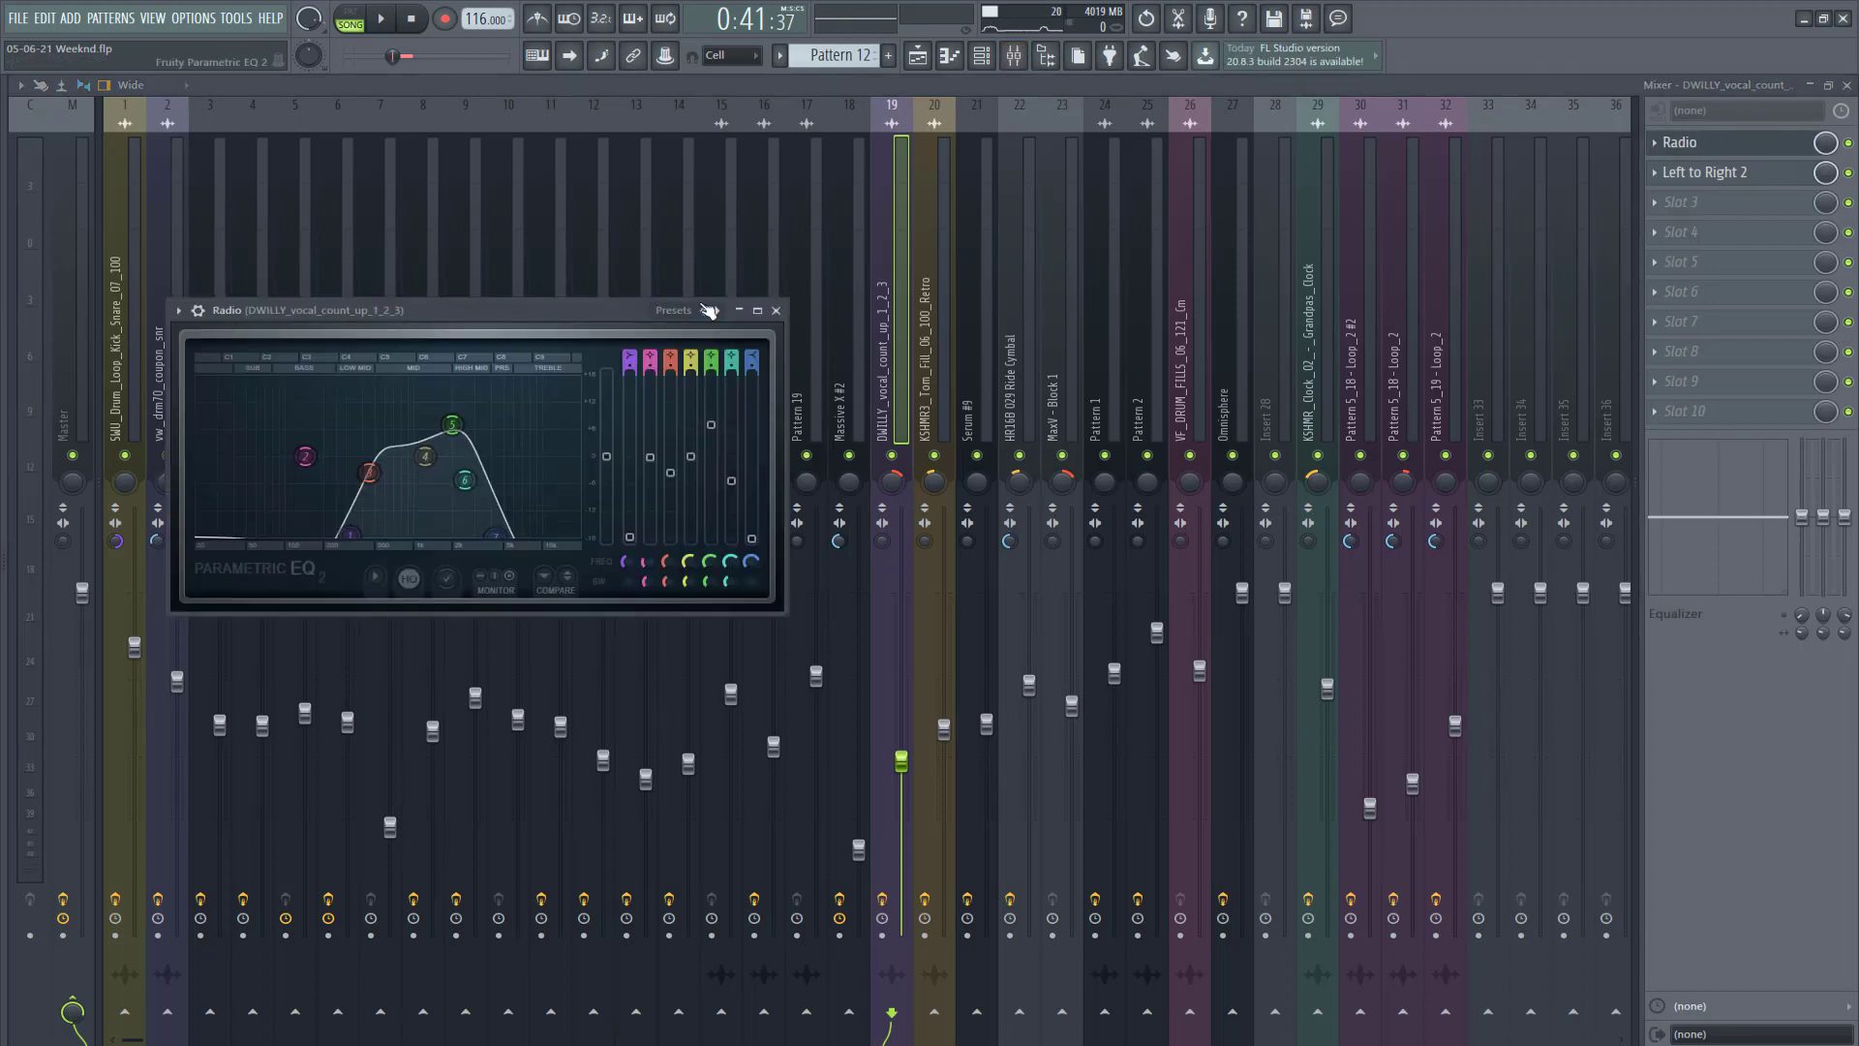
left_click(1720, 178)
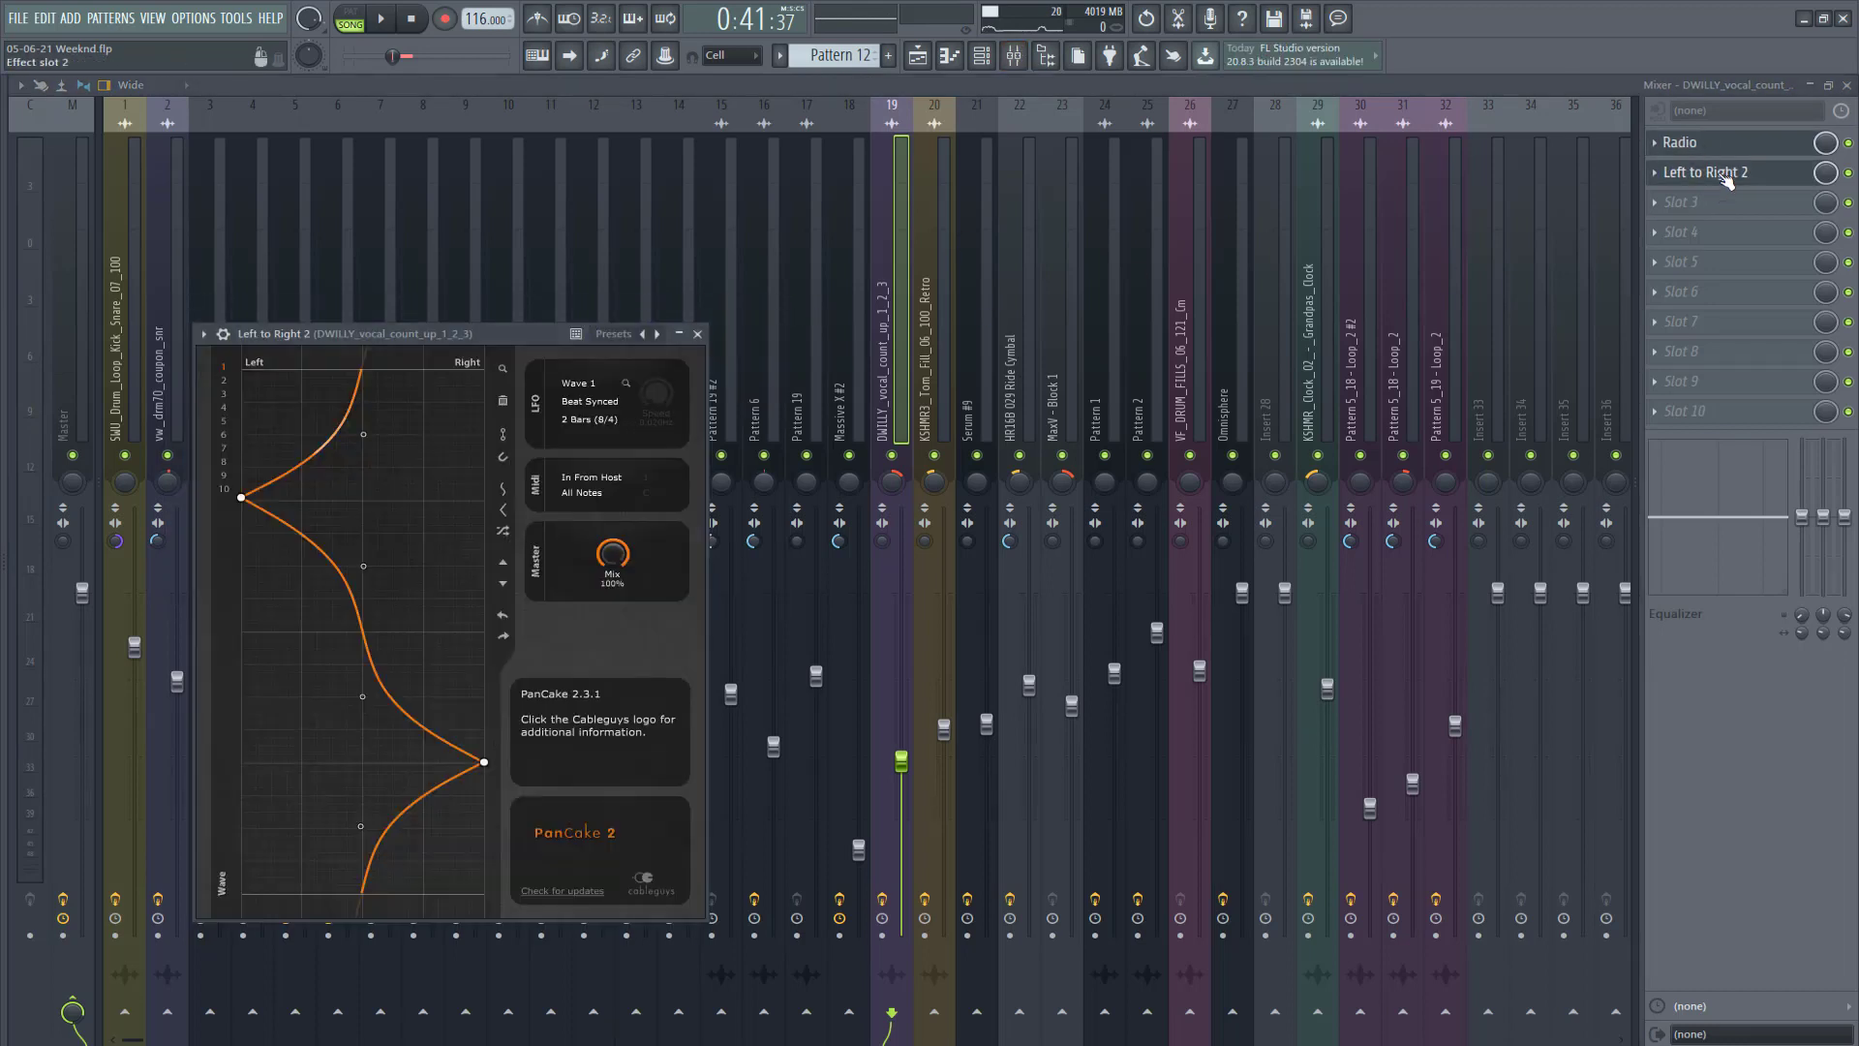
left_click(697, 334)
left_click(1846, 85)
key("Escape")
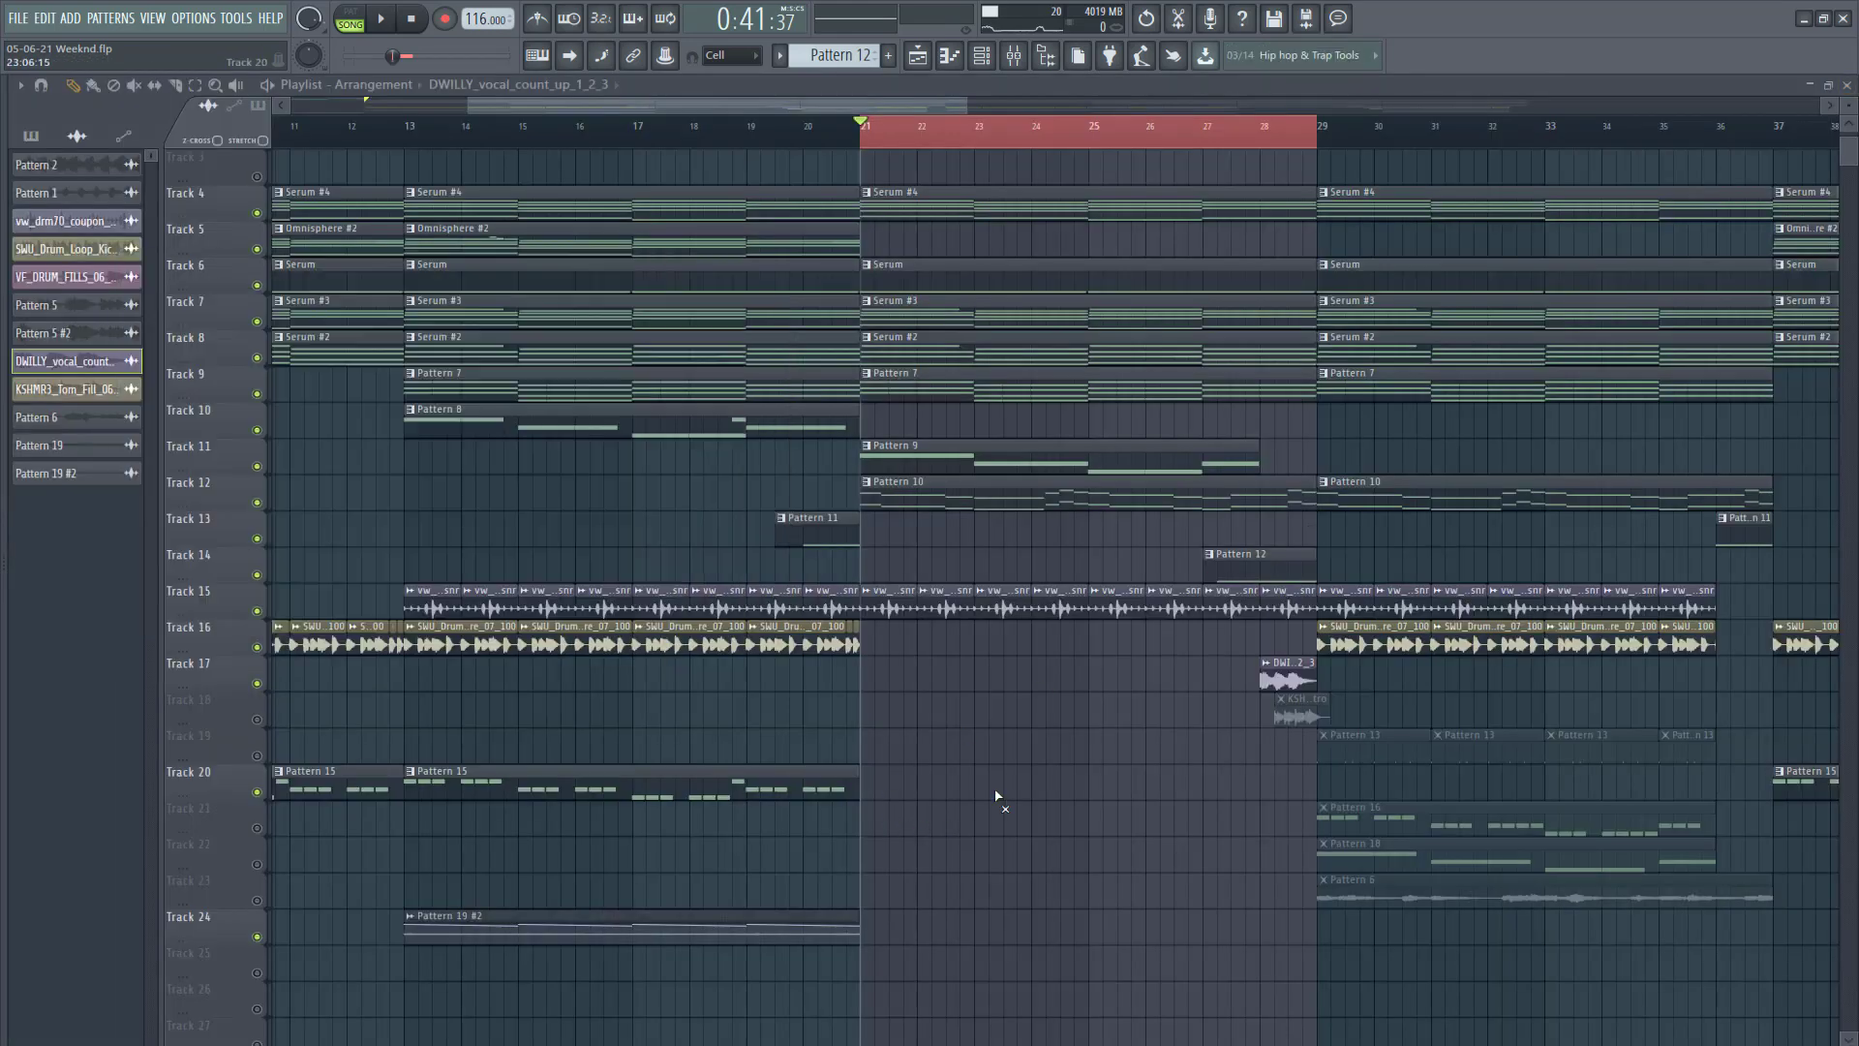
Step: Unmute Track 18 and audition its KSHMR3_Tom_Fill_06_100_Retro sample in the sample's channel settings
double_click(1297, 714)
left_click(455, 630)
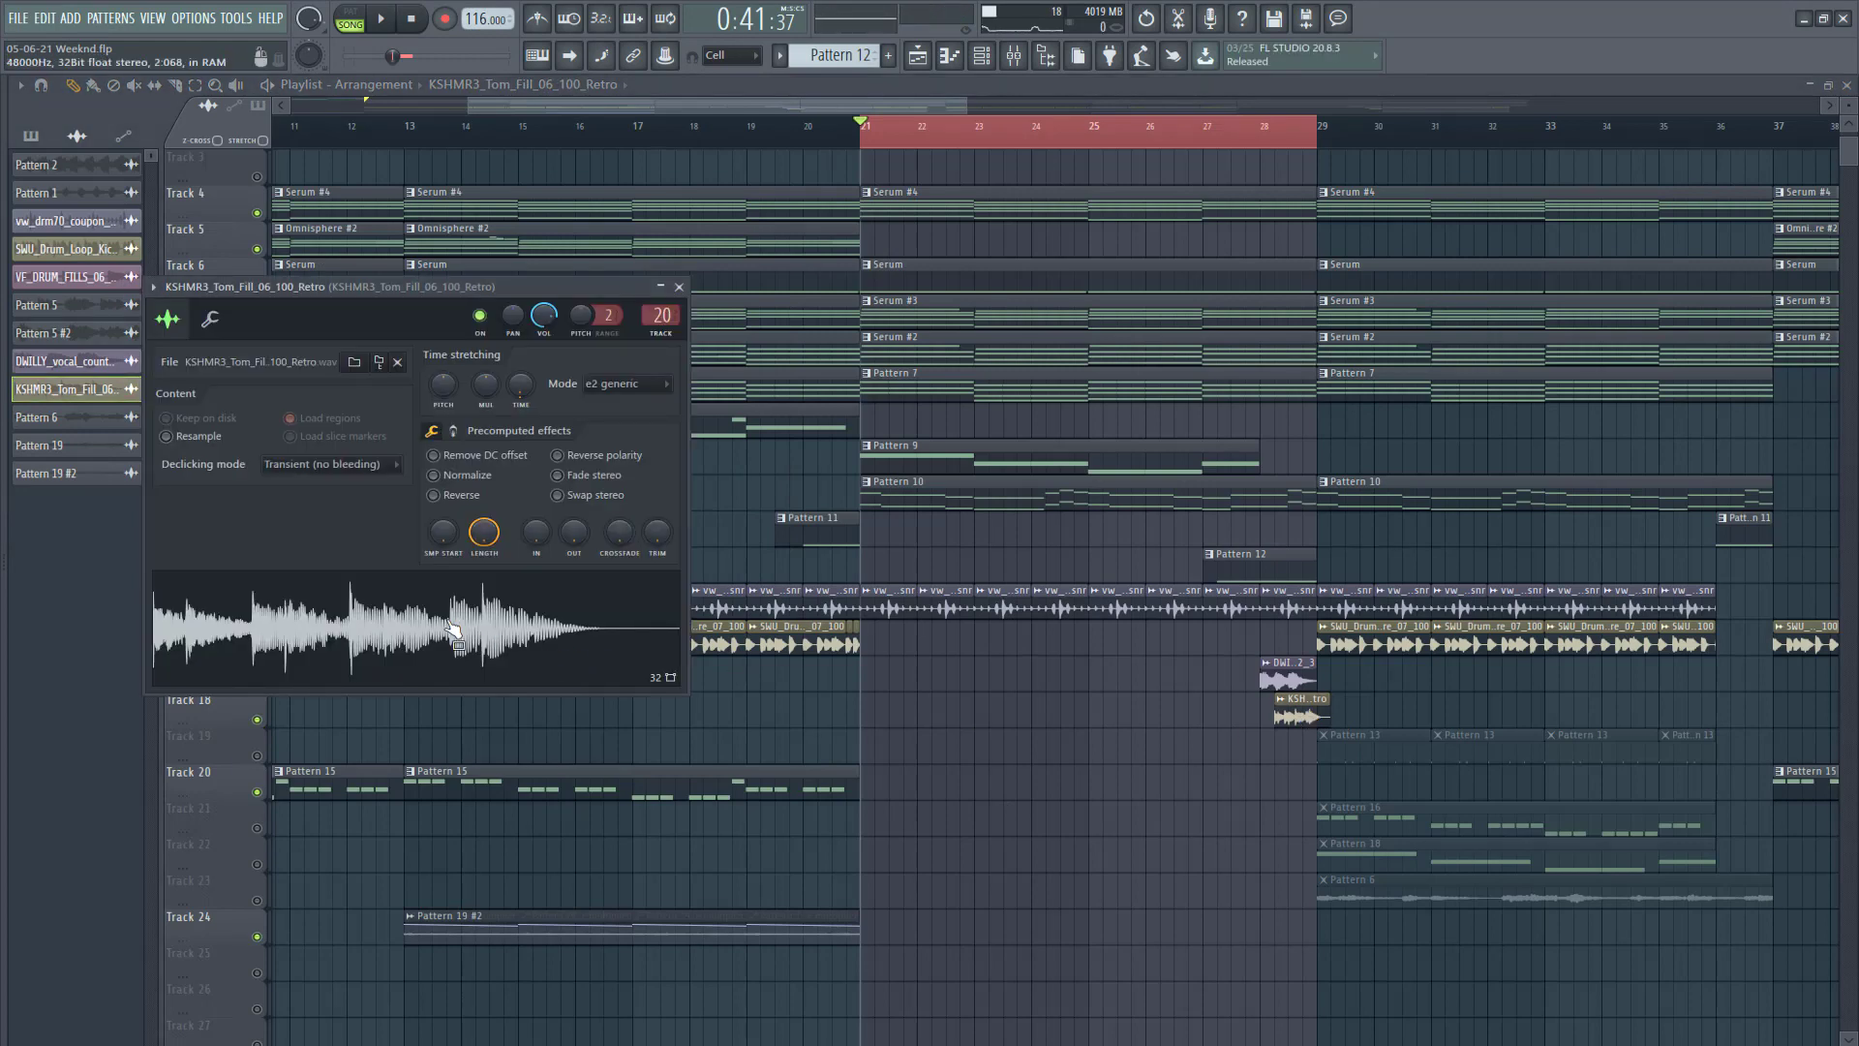
key("Escape")
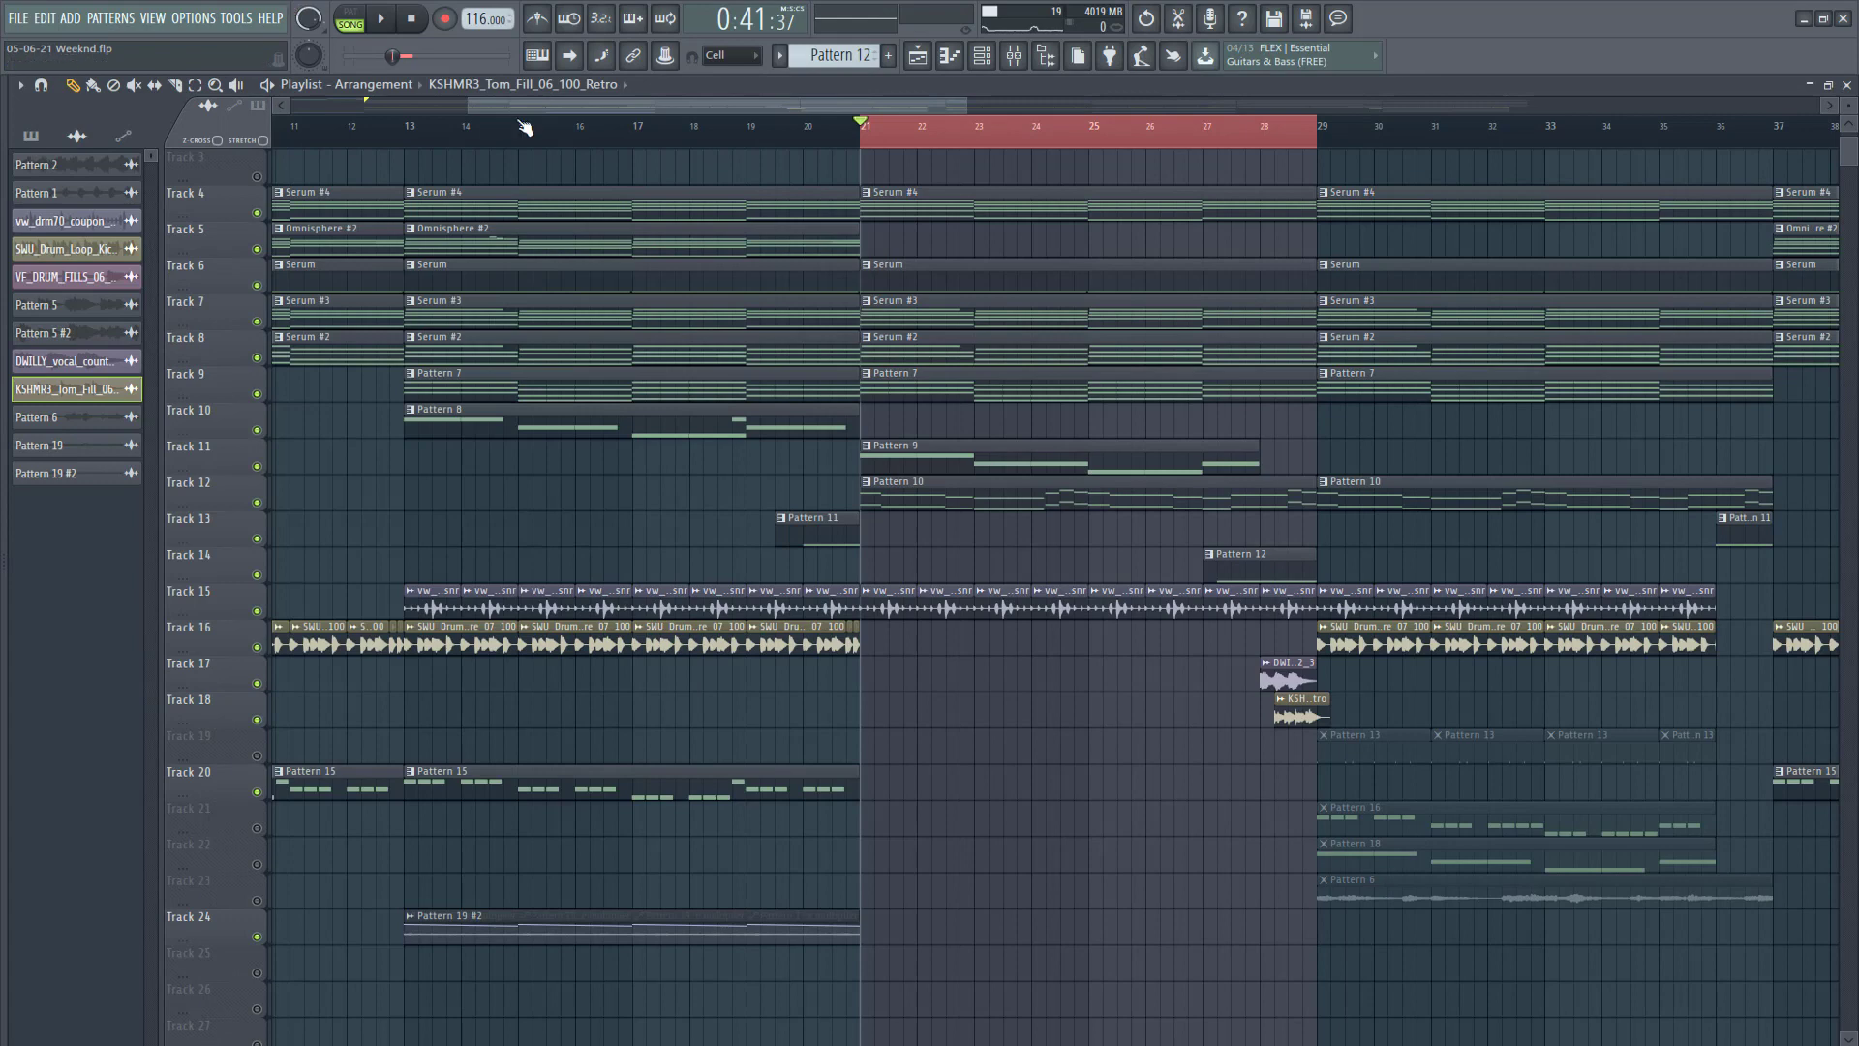
Step: Play the song from bar 25 to hear the vocal count and tom fill leading into bar 29, and stop
left_click(1092, 132)
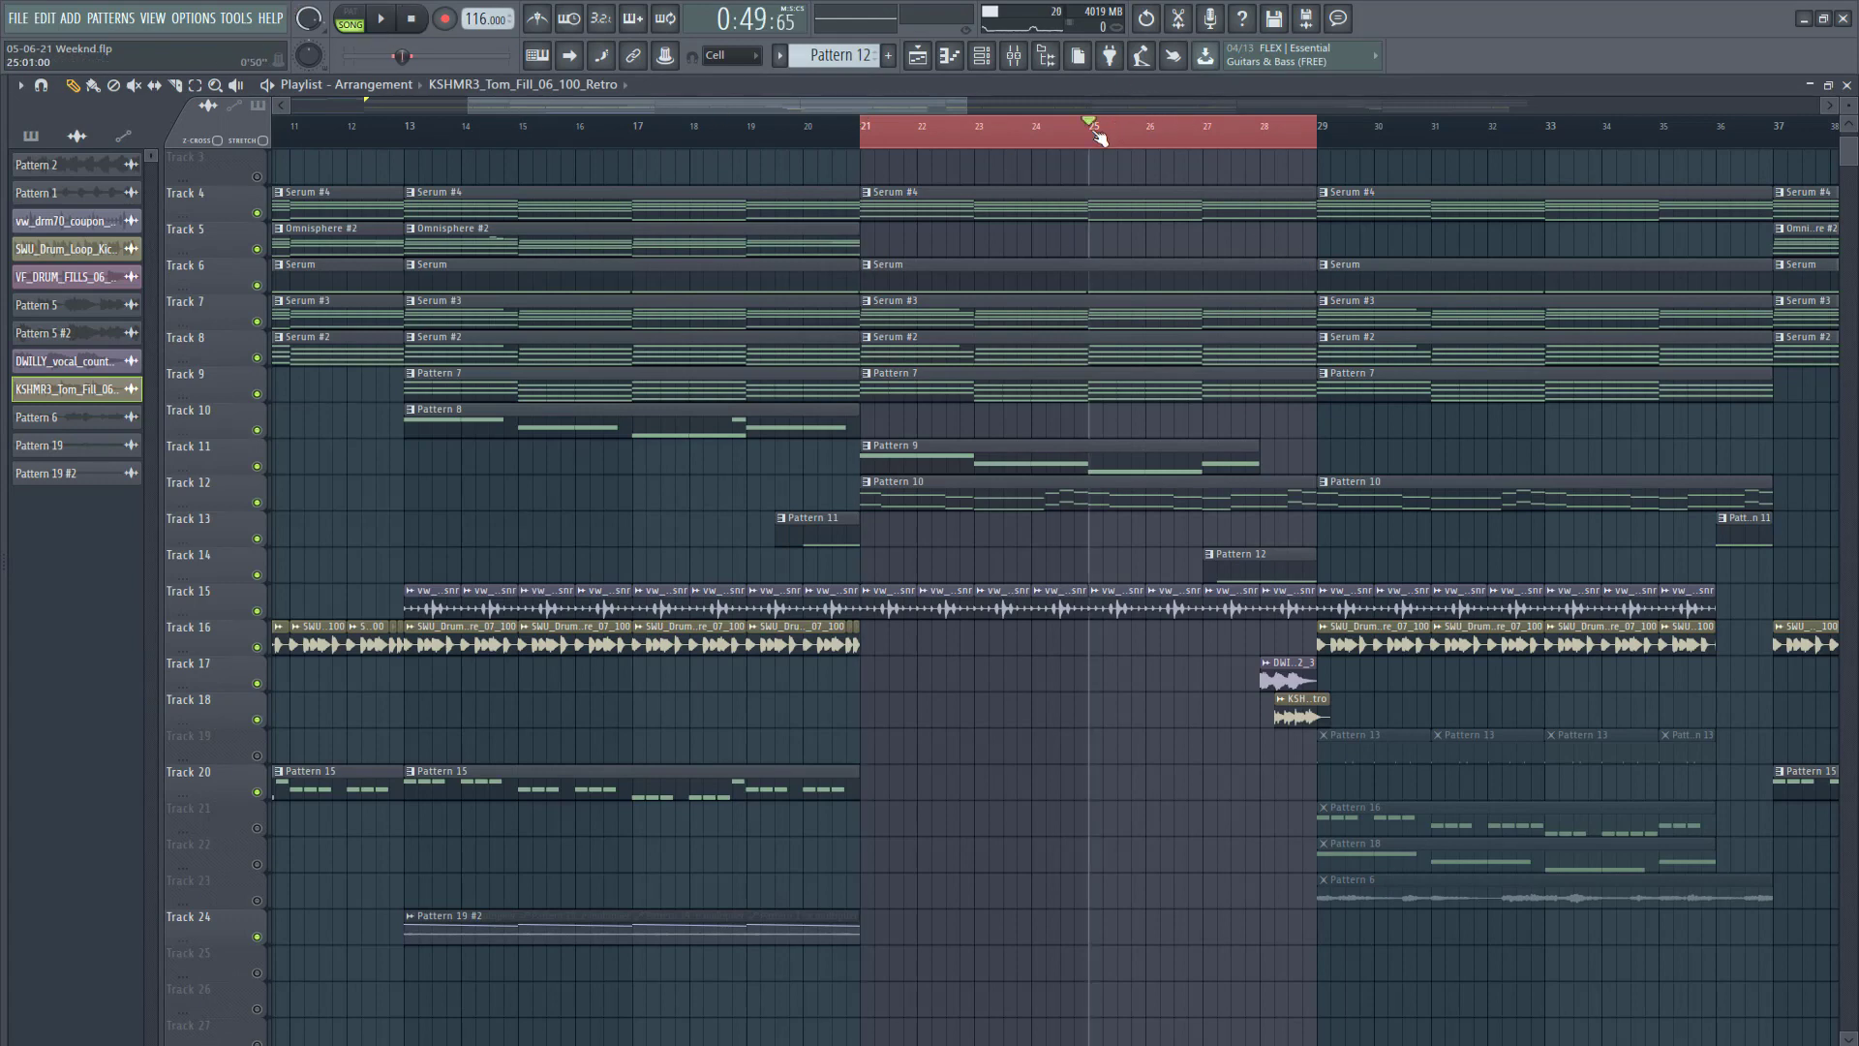
left_click(387, 22)
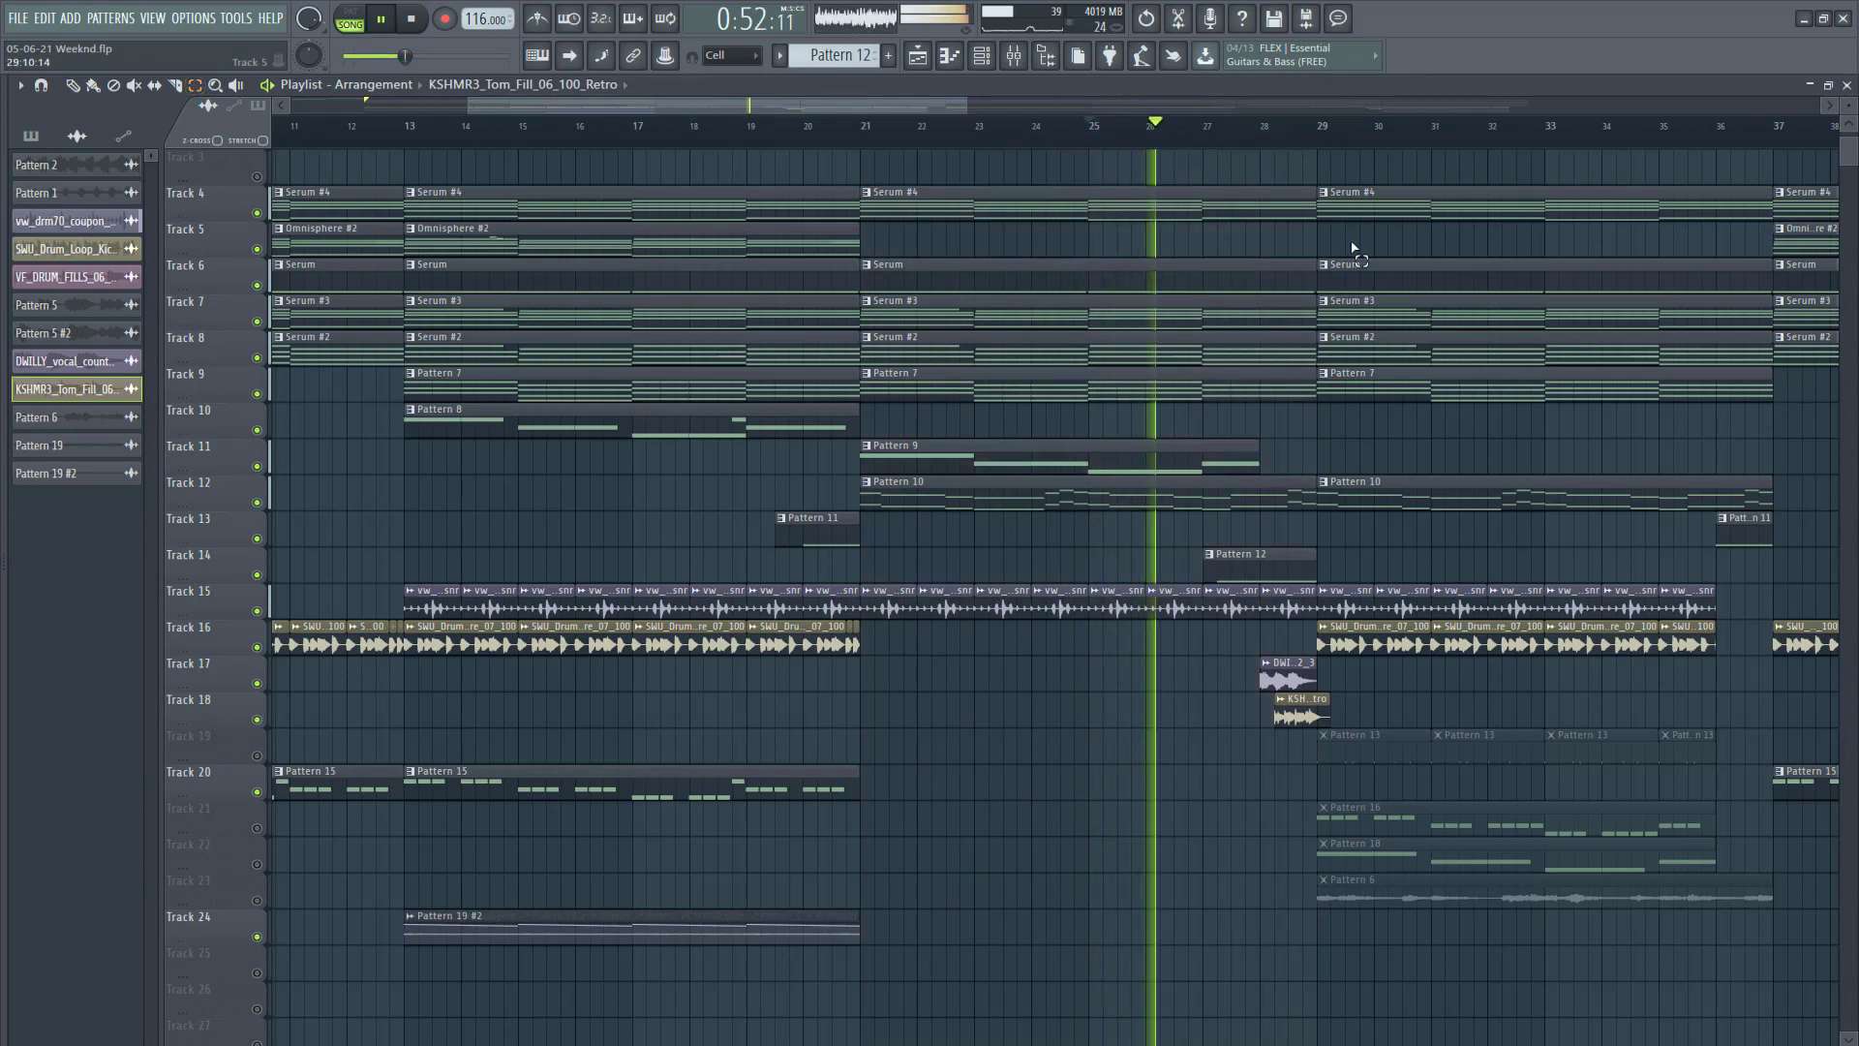
left_click_drag(949, 107, 1206, 87)
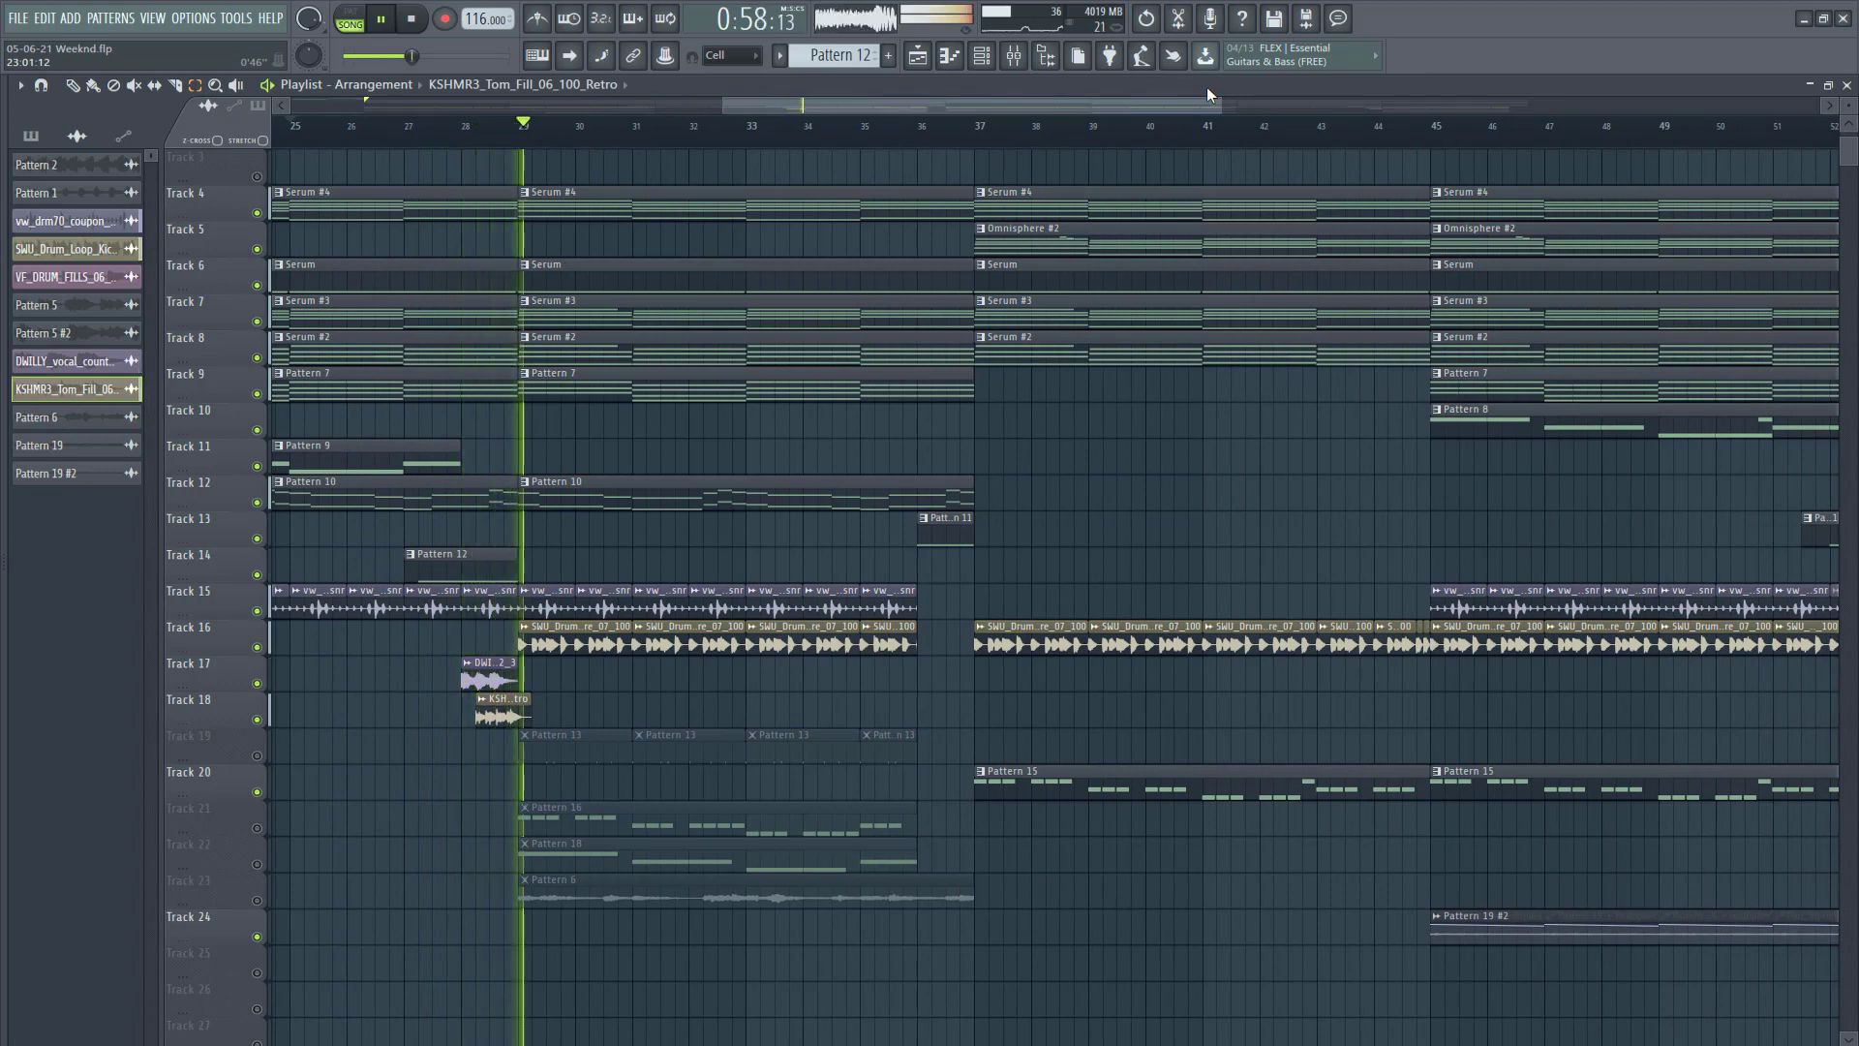
left_click(426, 22)
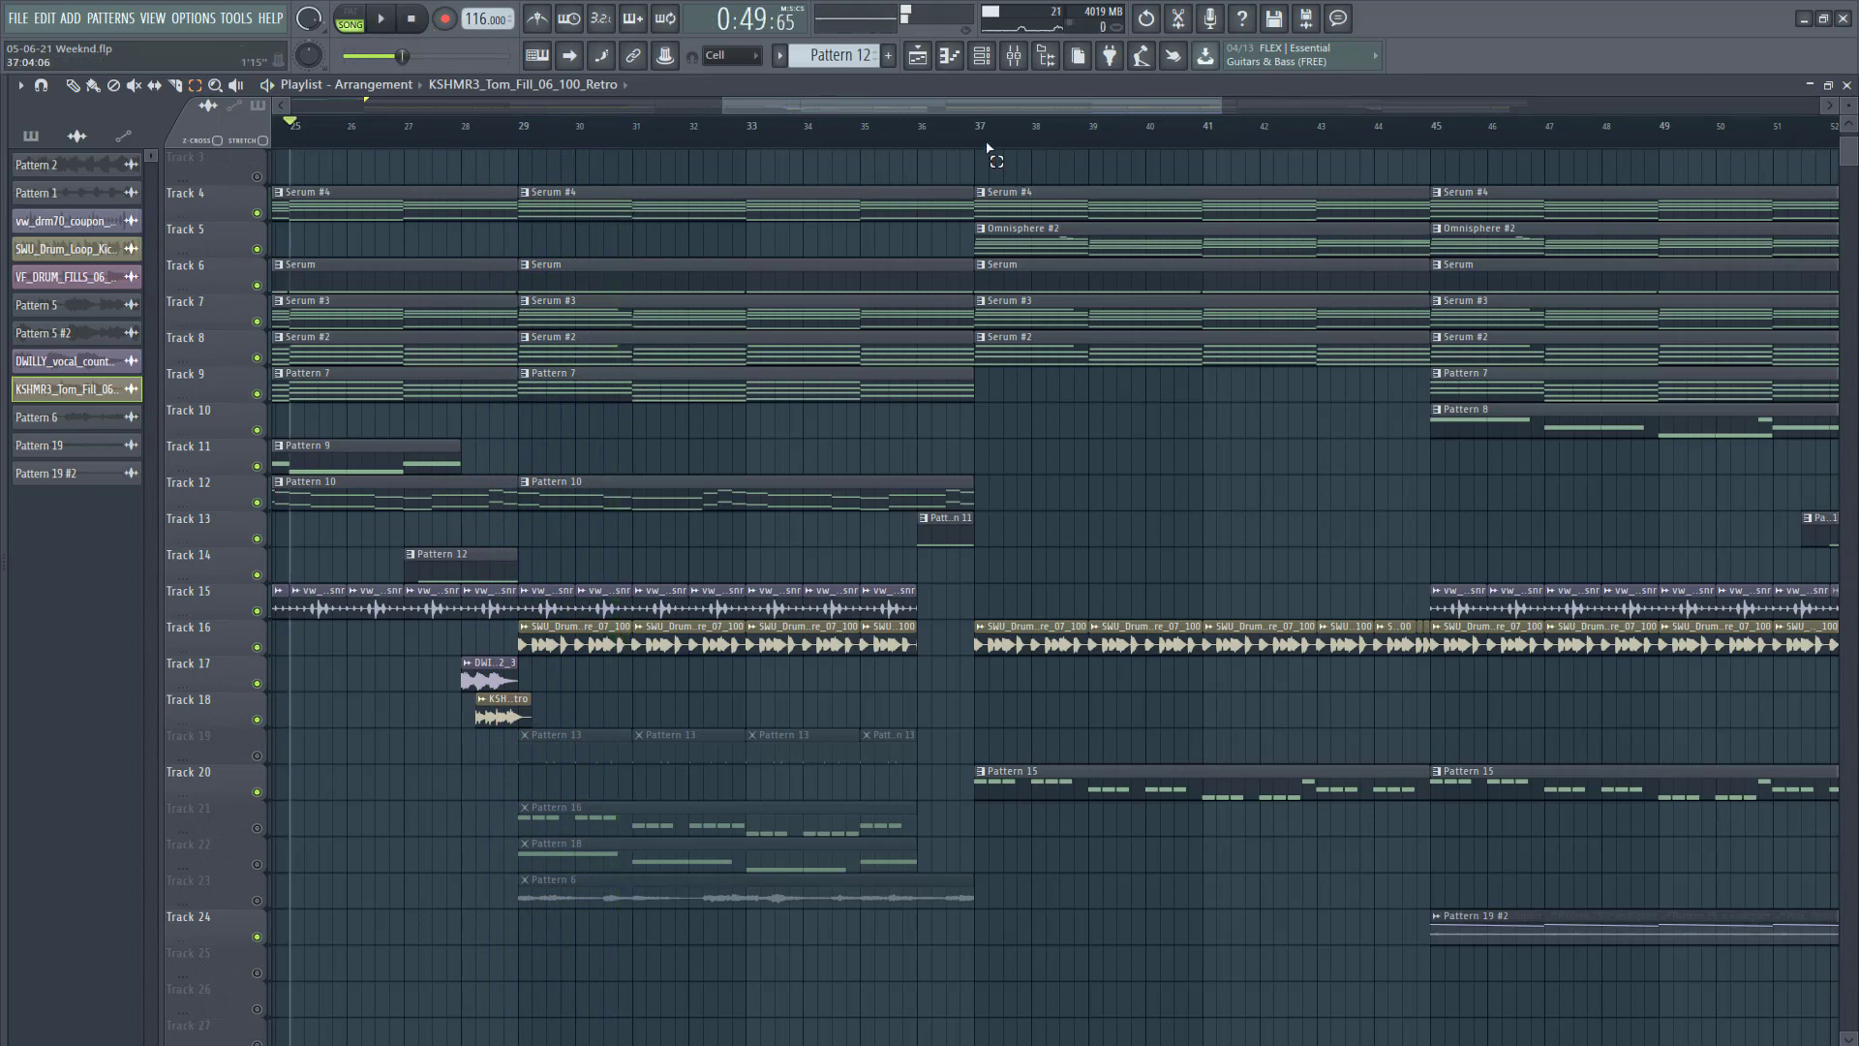
Step: Set the playlist loop to bars 29–37, unmute Track 19 and open its Pattern 13 in the channel rack
left_click_drag(976, 130, 518, 131)
left_click(403, 857)
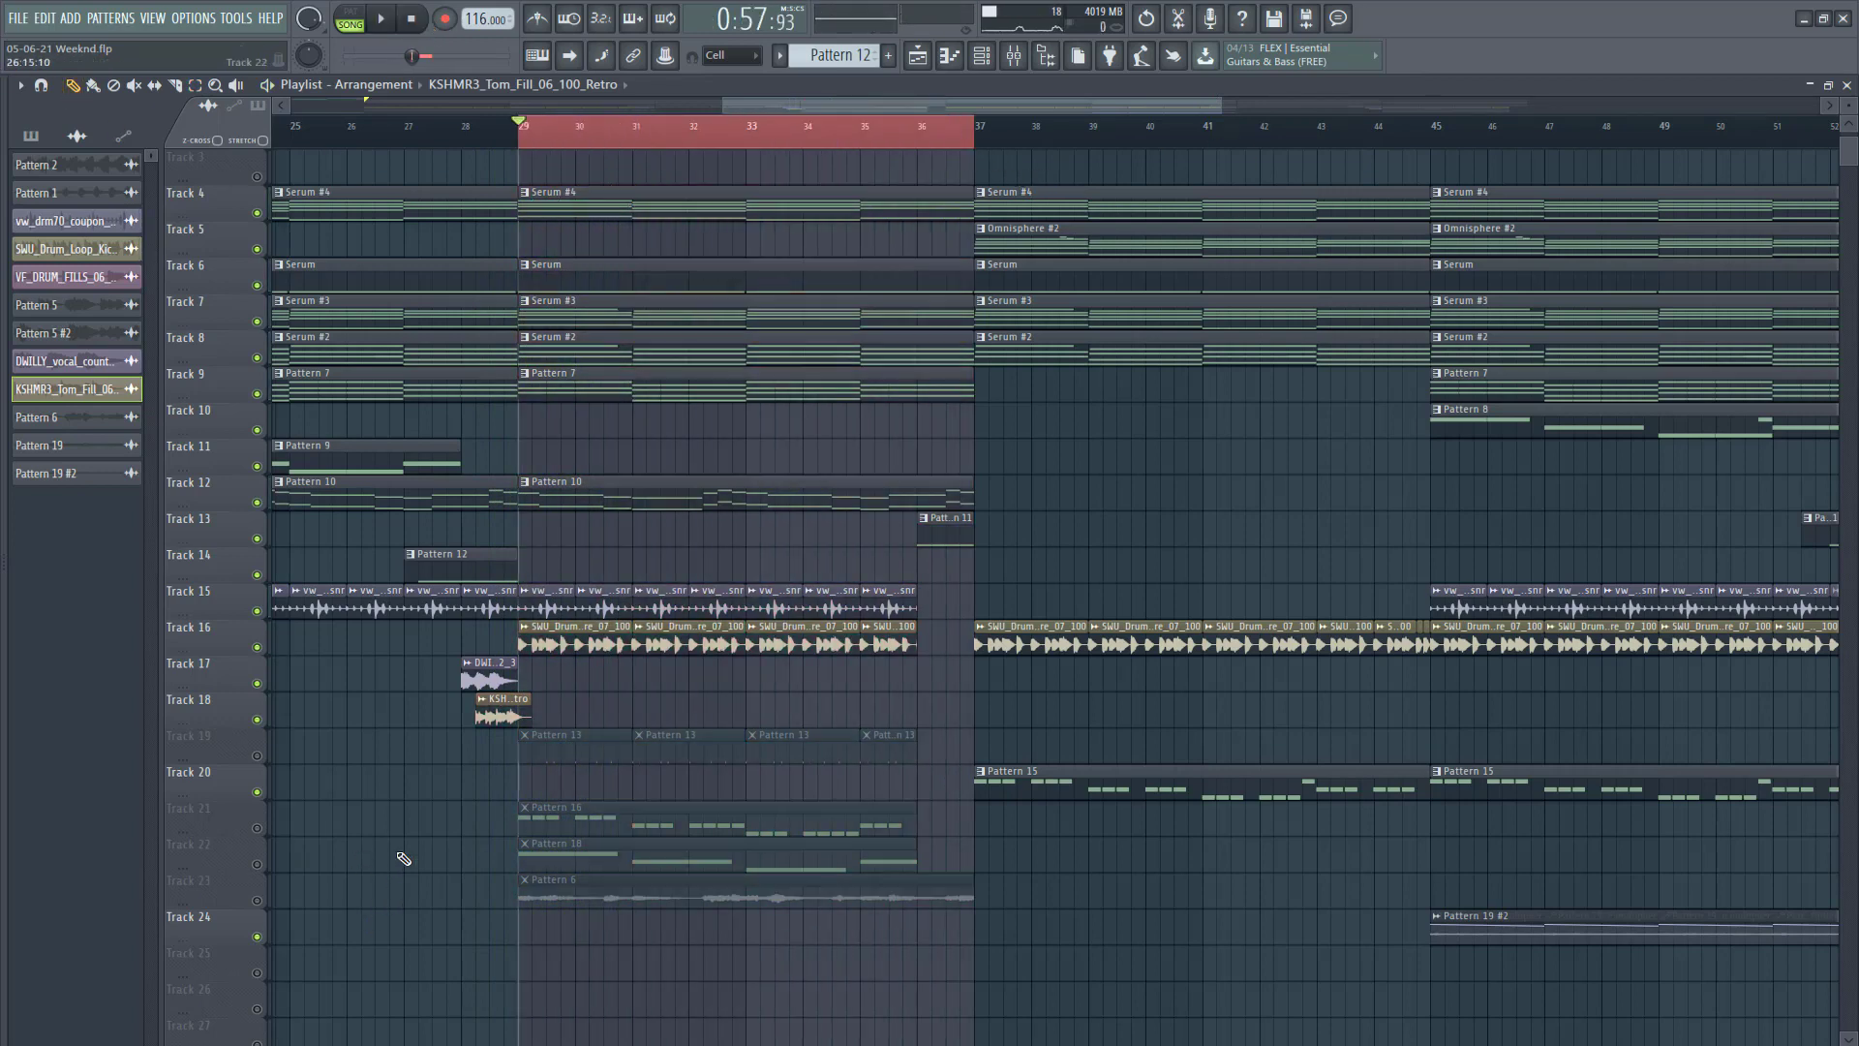
left_click(256, 756)
double_click(581, 751)
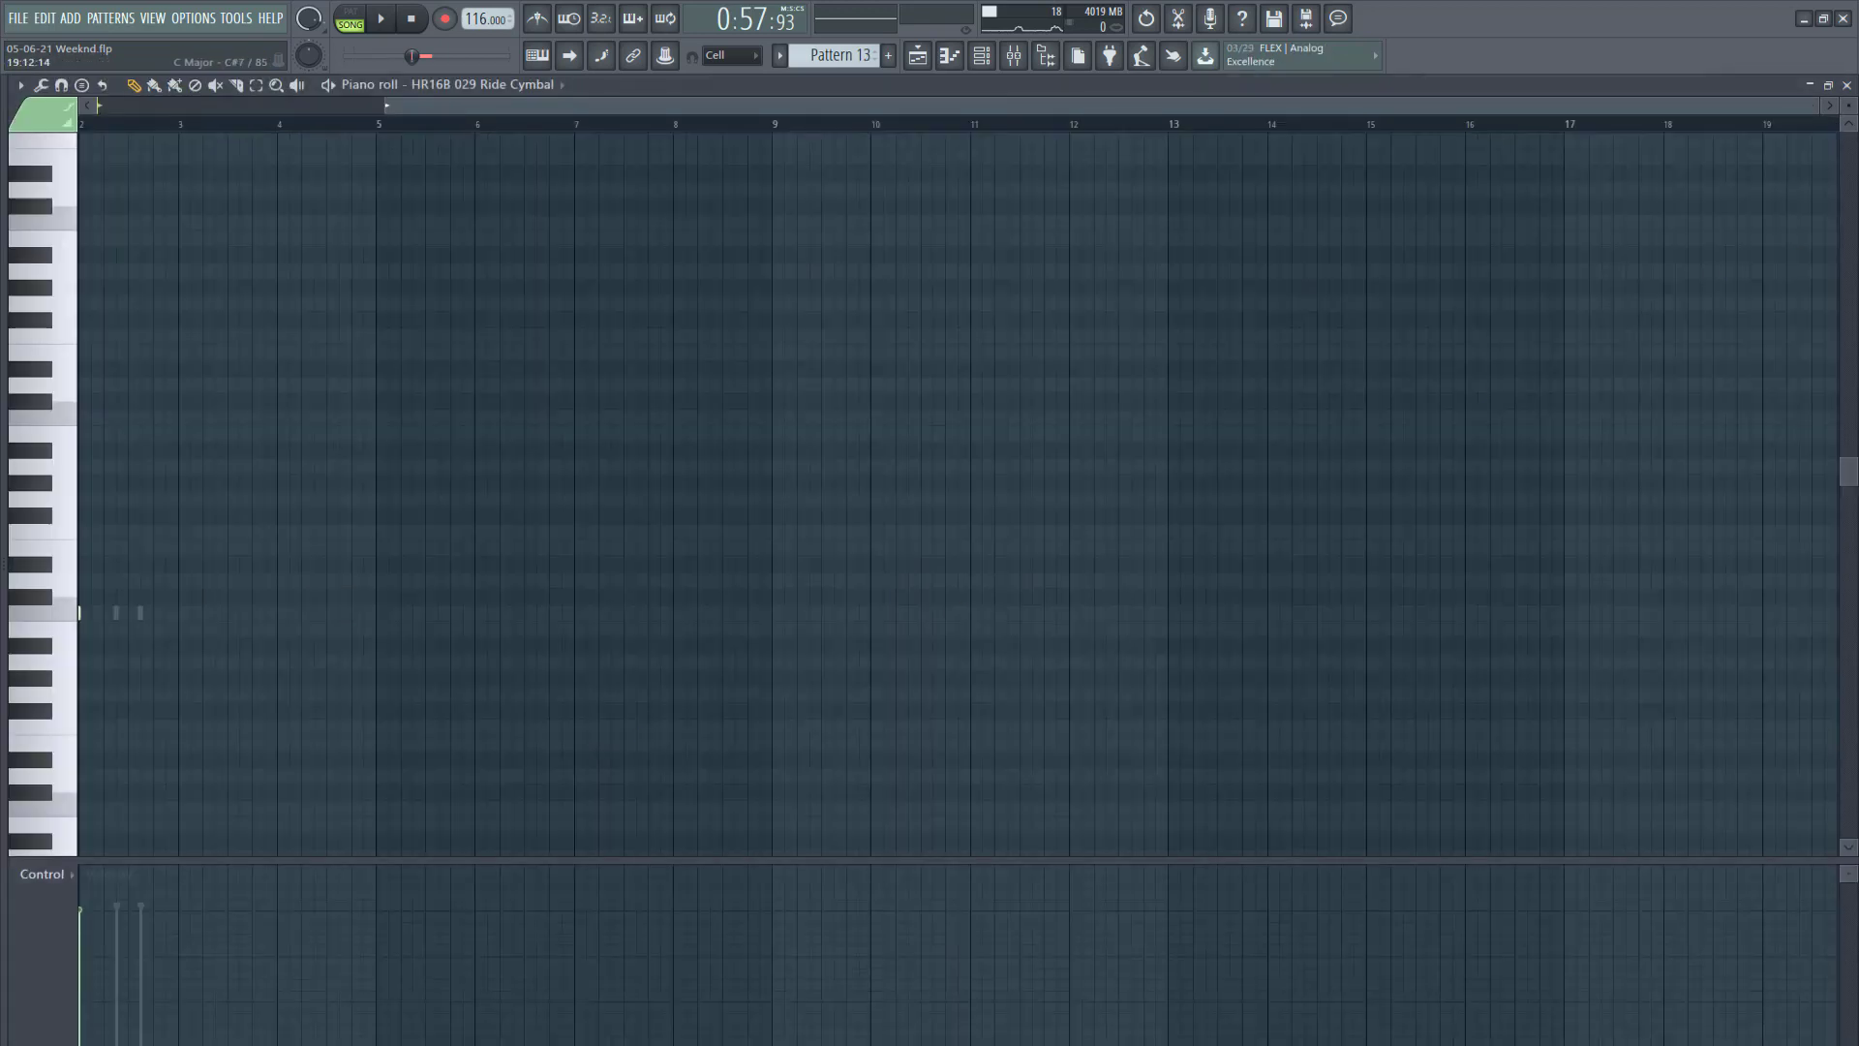
left_click(1848, 85)
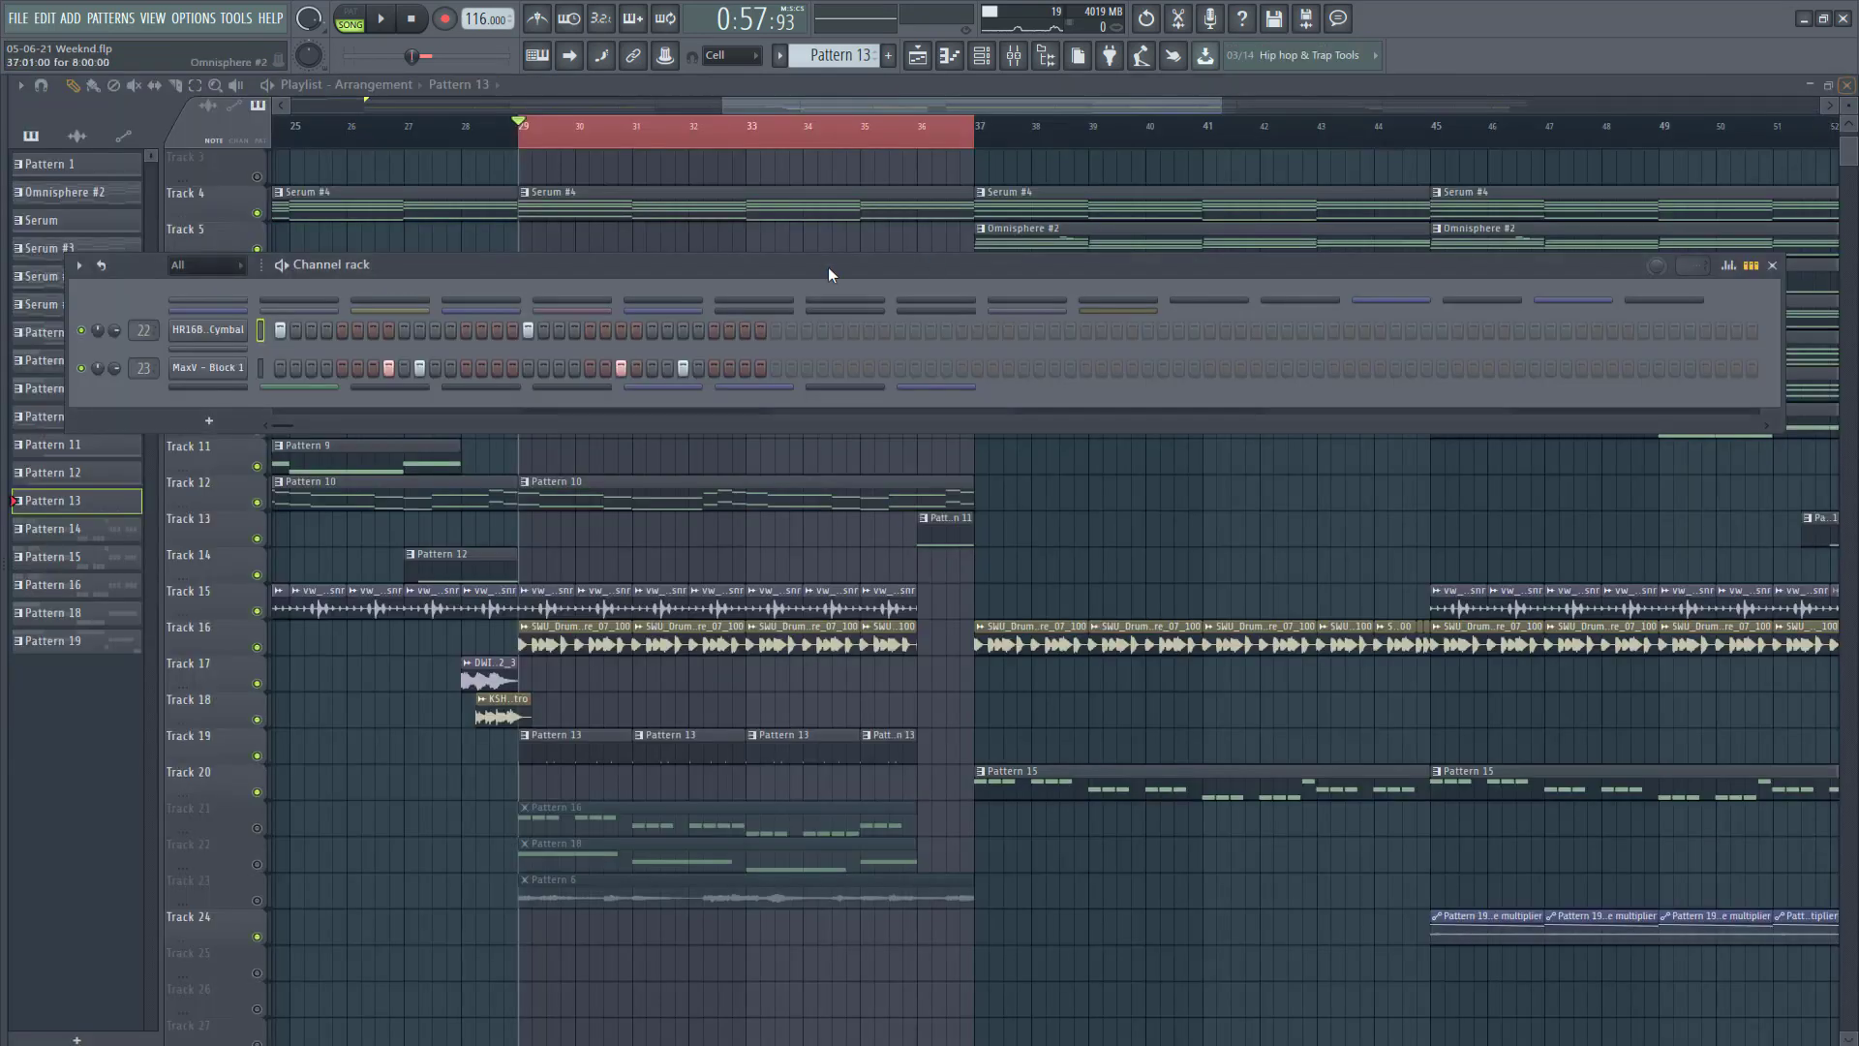
Step: View the channel settings of Pattern 13's two samples, HR16B 029 Ride Cymbal and MaxV - Block 1
left_click(237, 334)
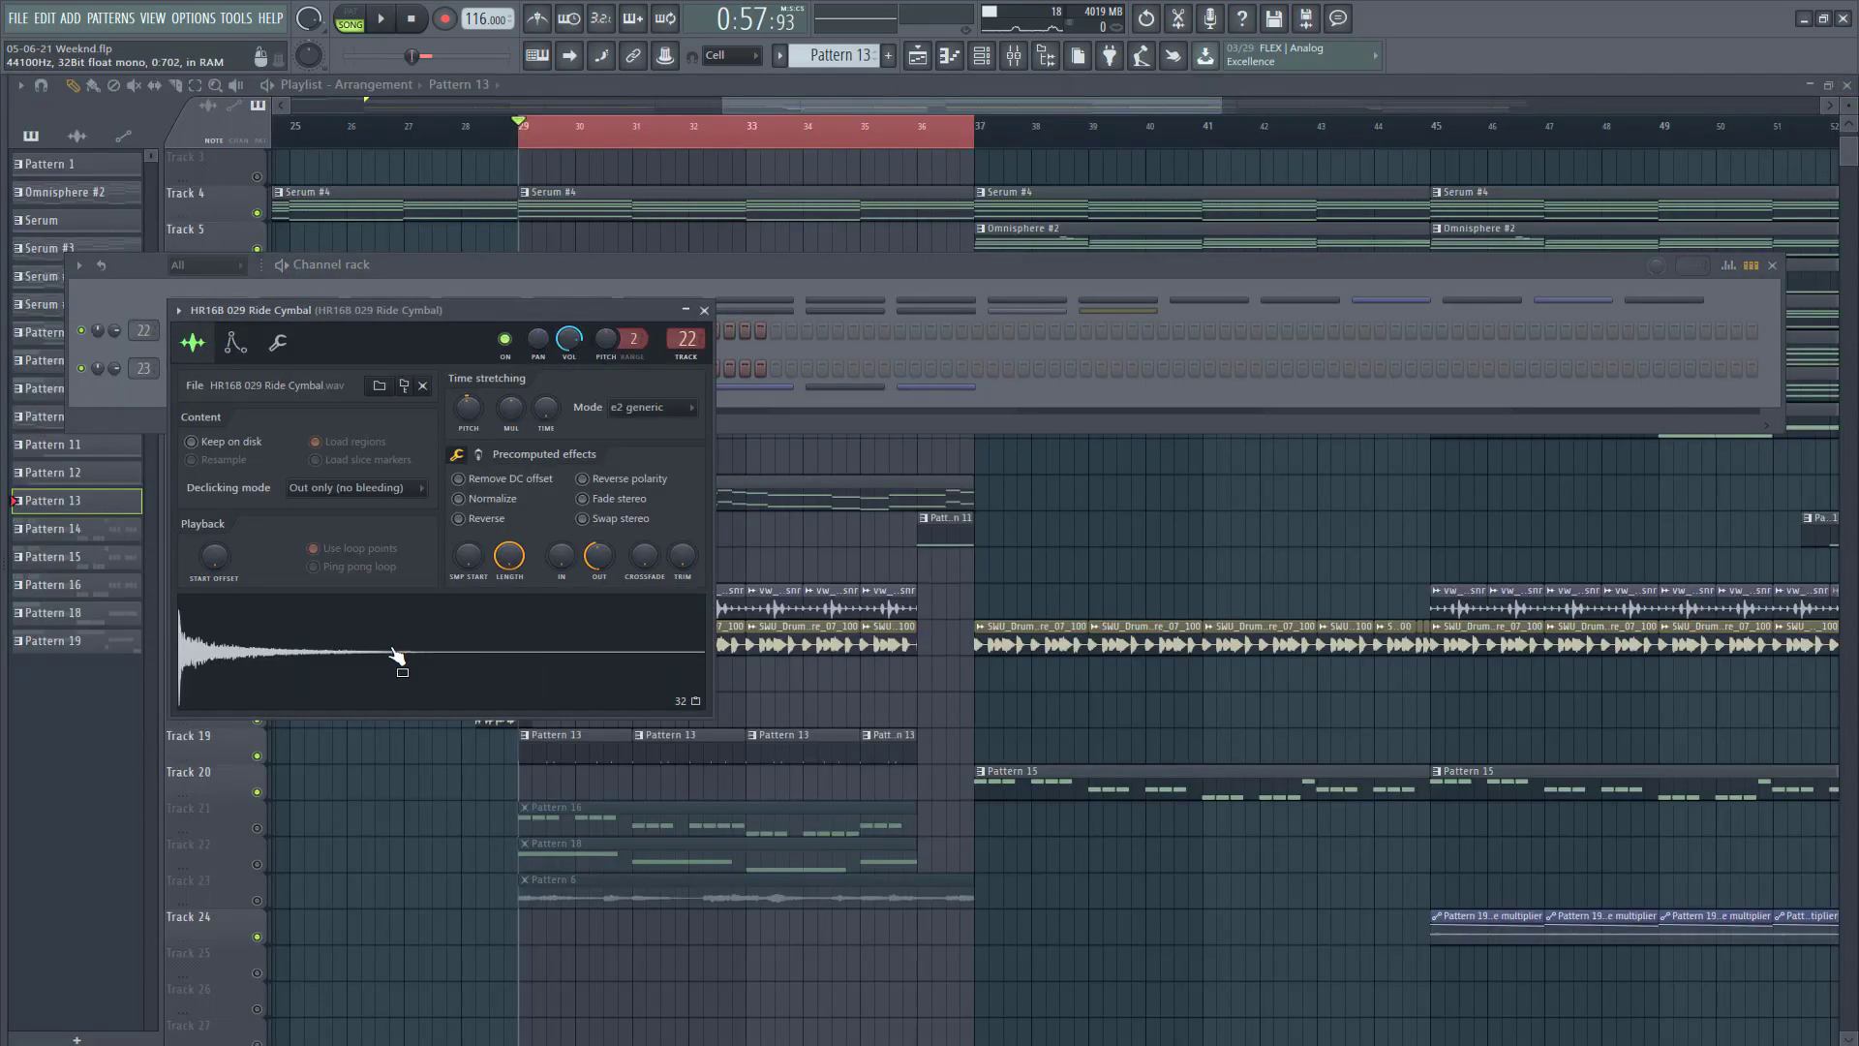
left_click(825, 404)
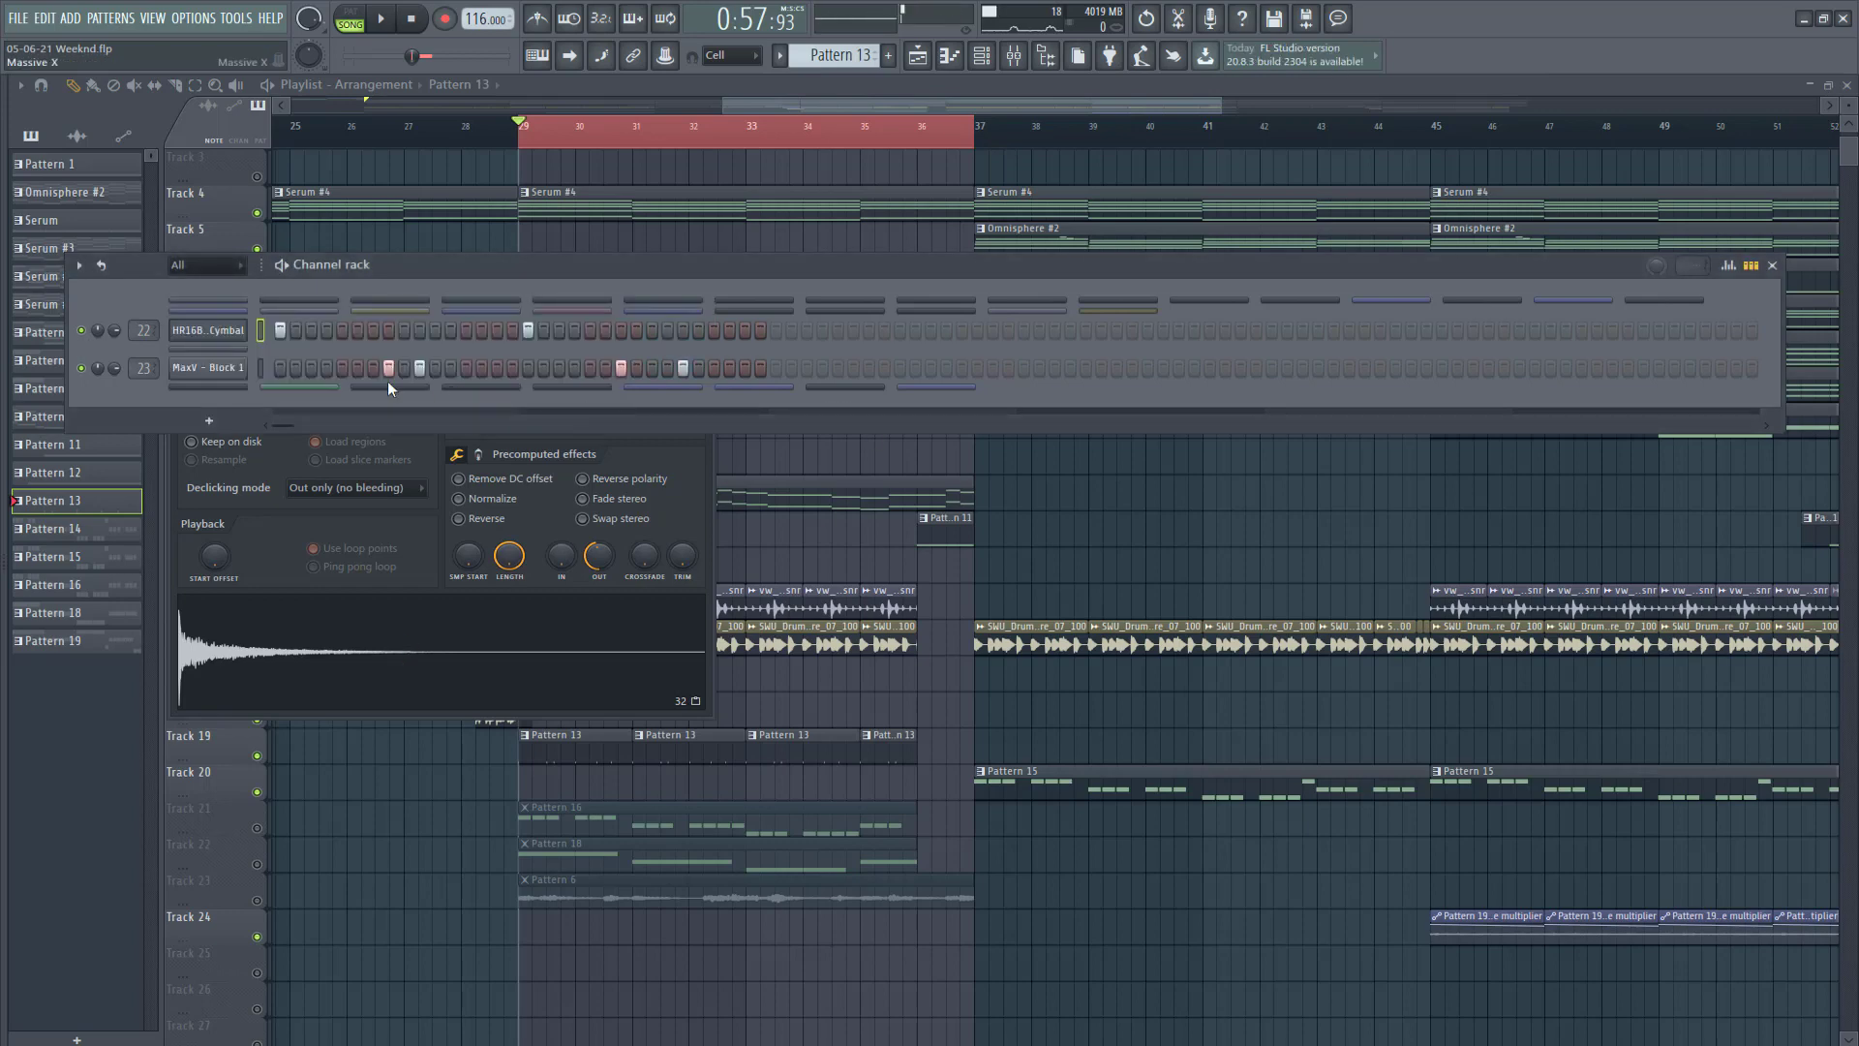
left_click(207, 367)
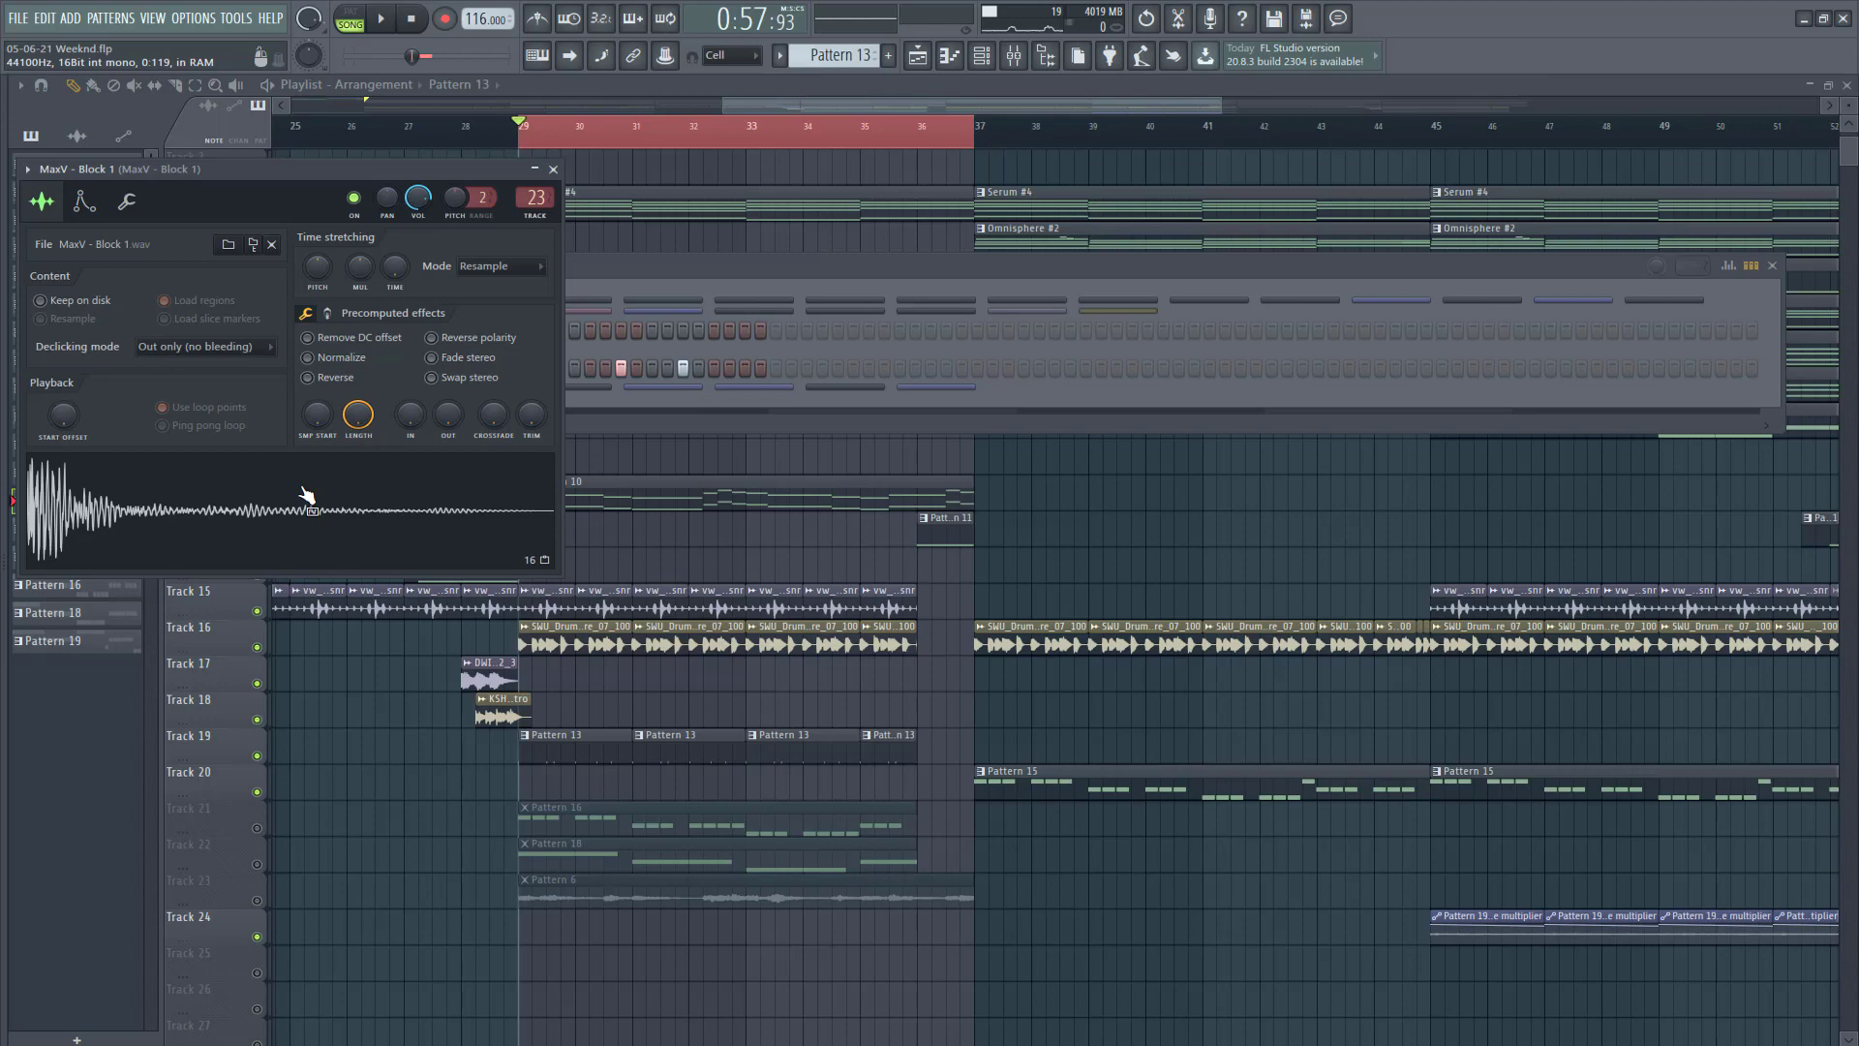
Step: Play Pattern 13 on its own in pattern mode to hear its ride cymbal and block hits
left_click(351, 19)
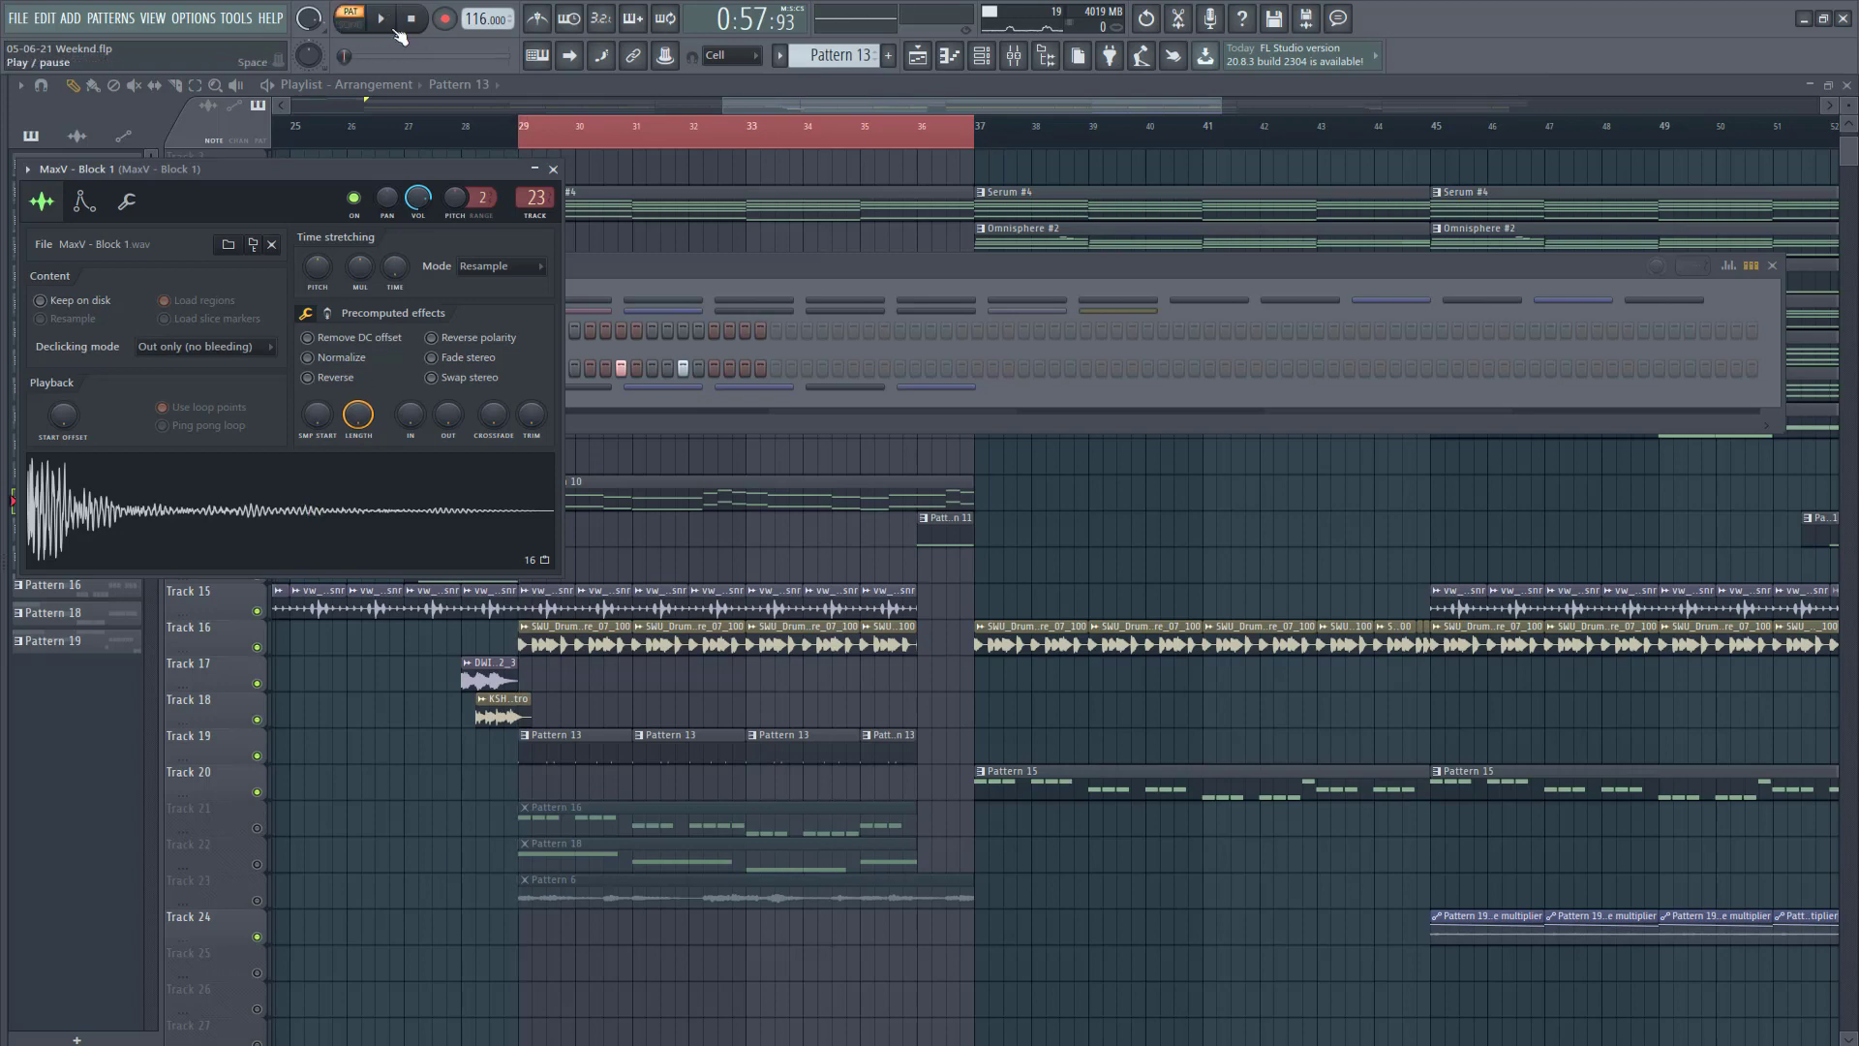
left_click(384, 21)
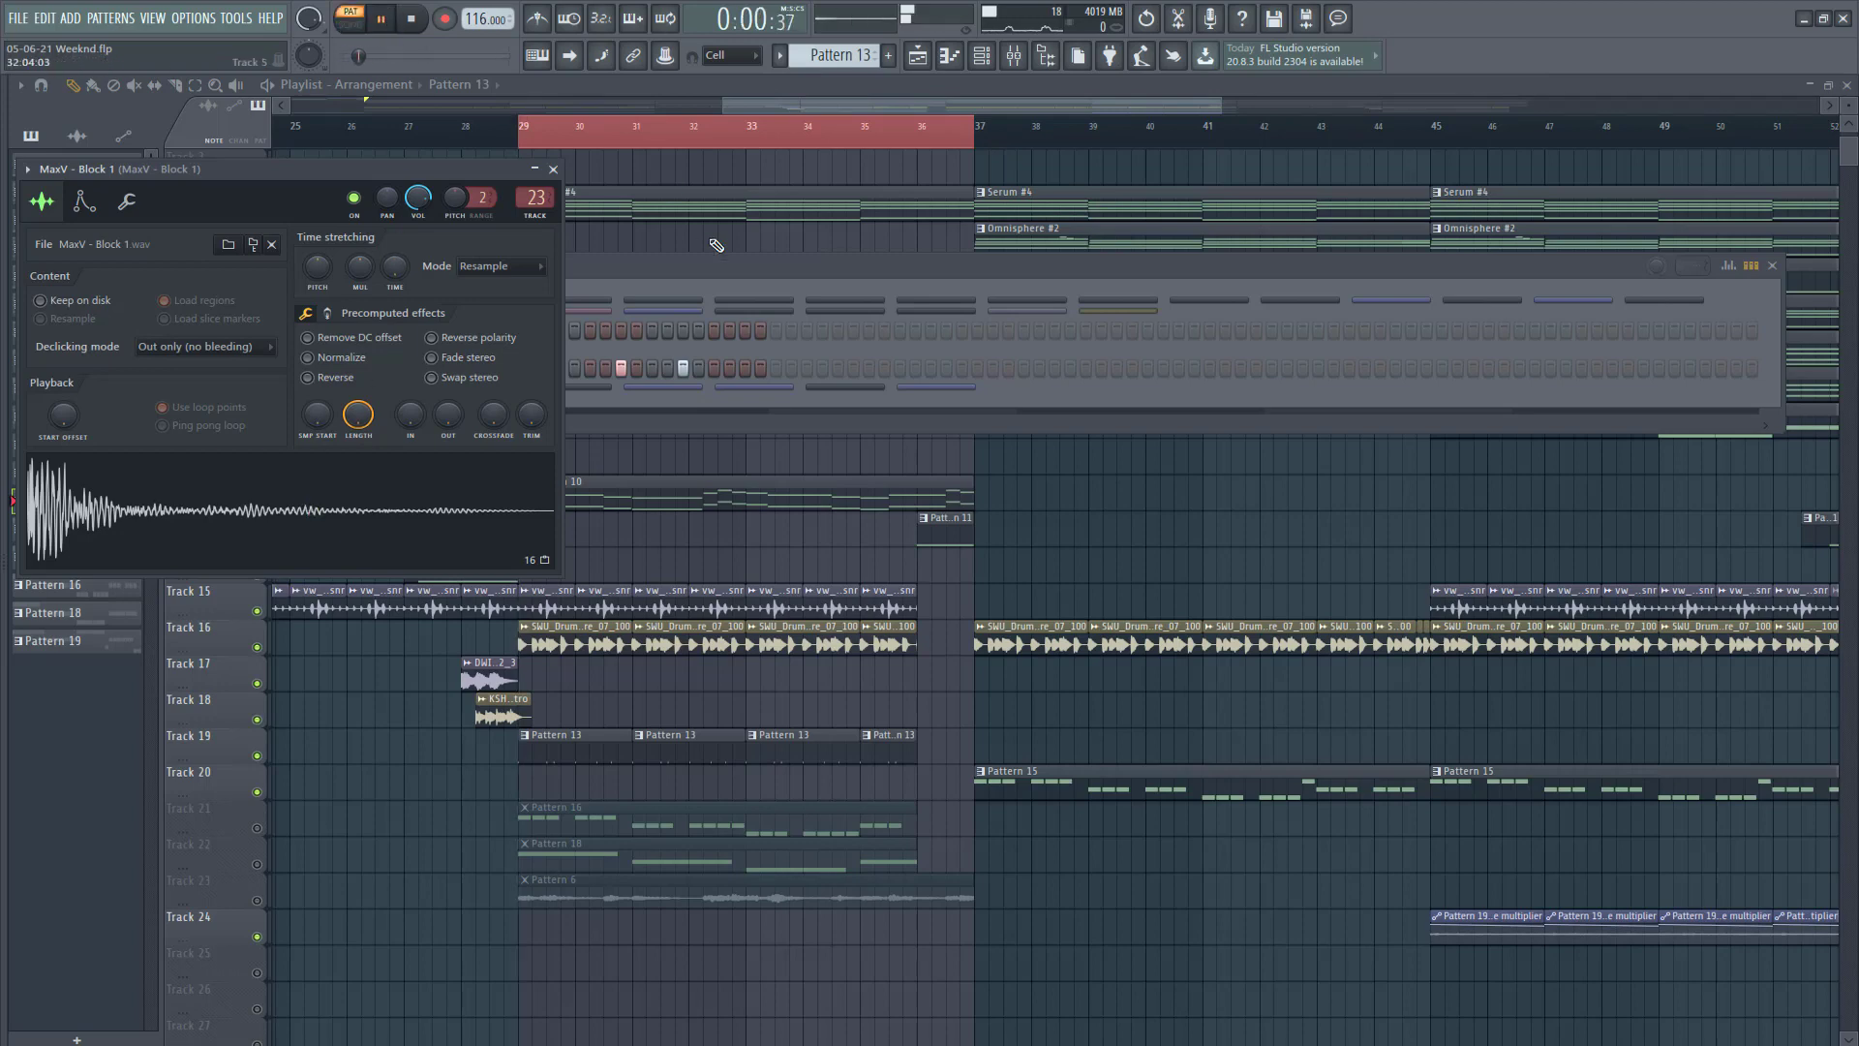
left_click(710, 271)
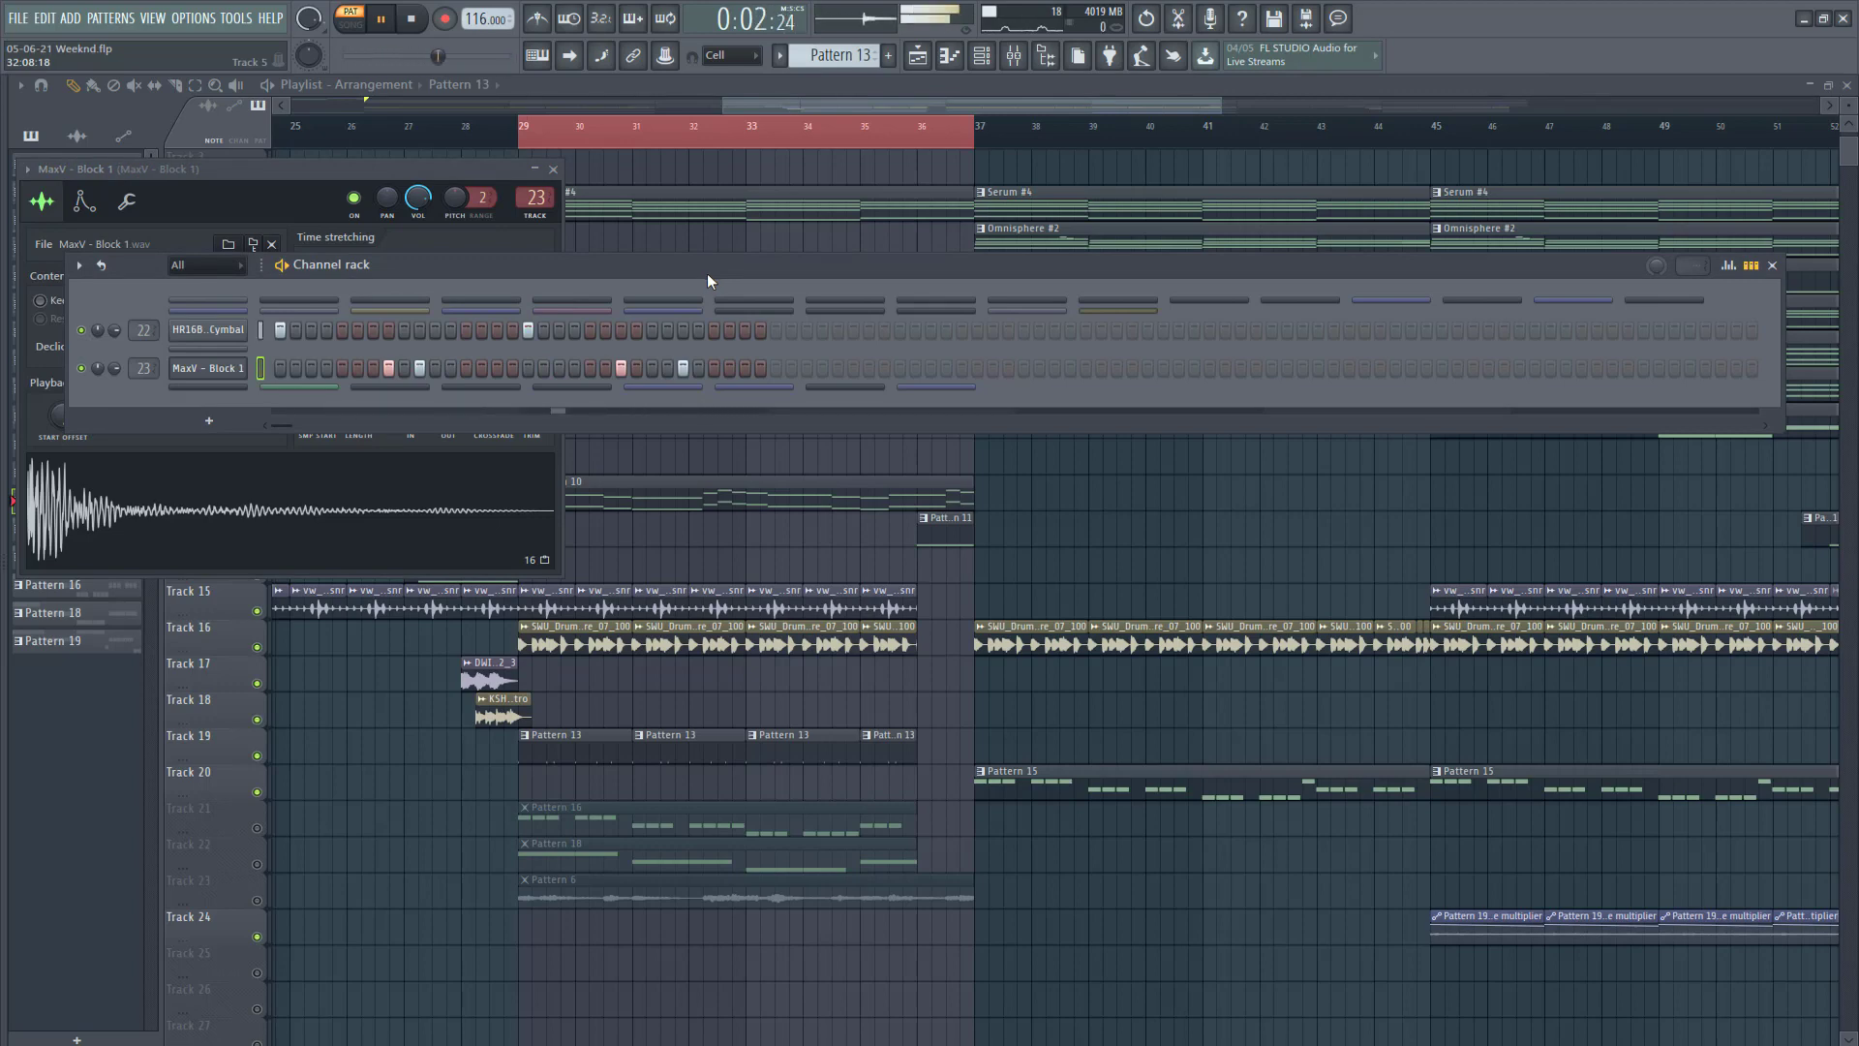
left_click(415, 20)
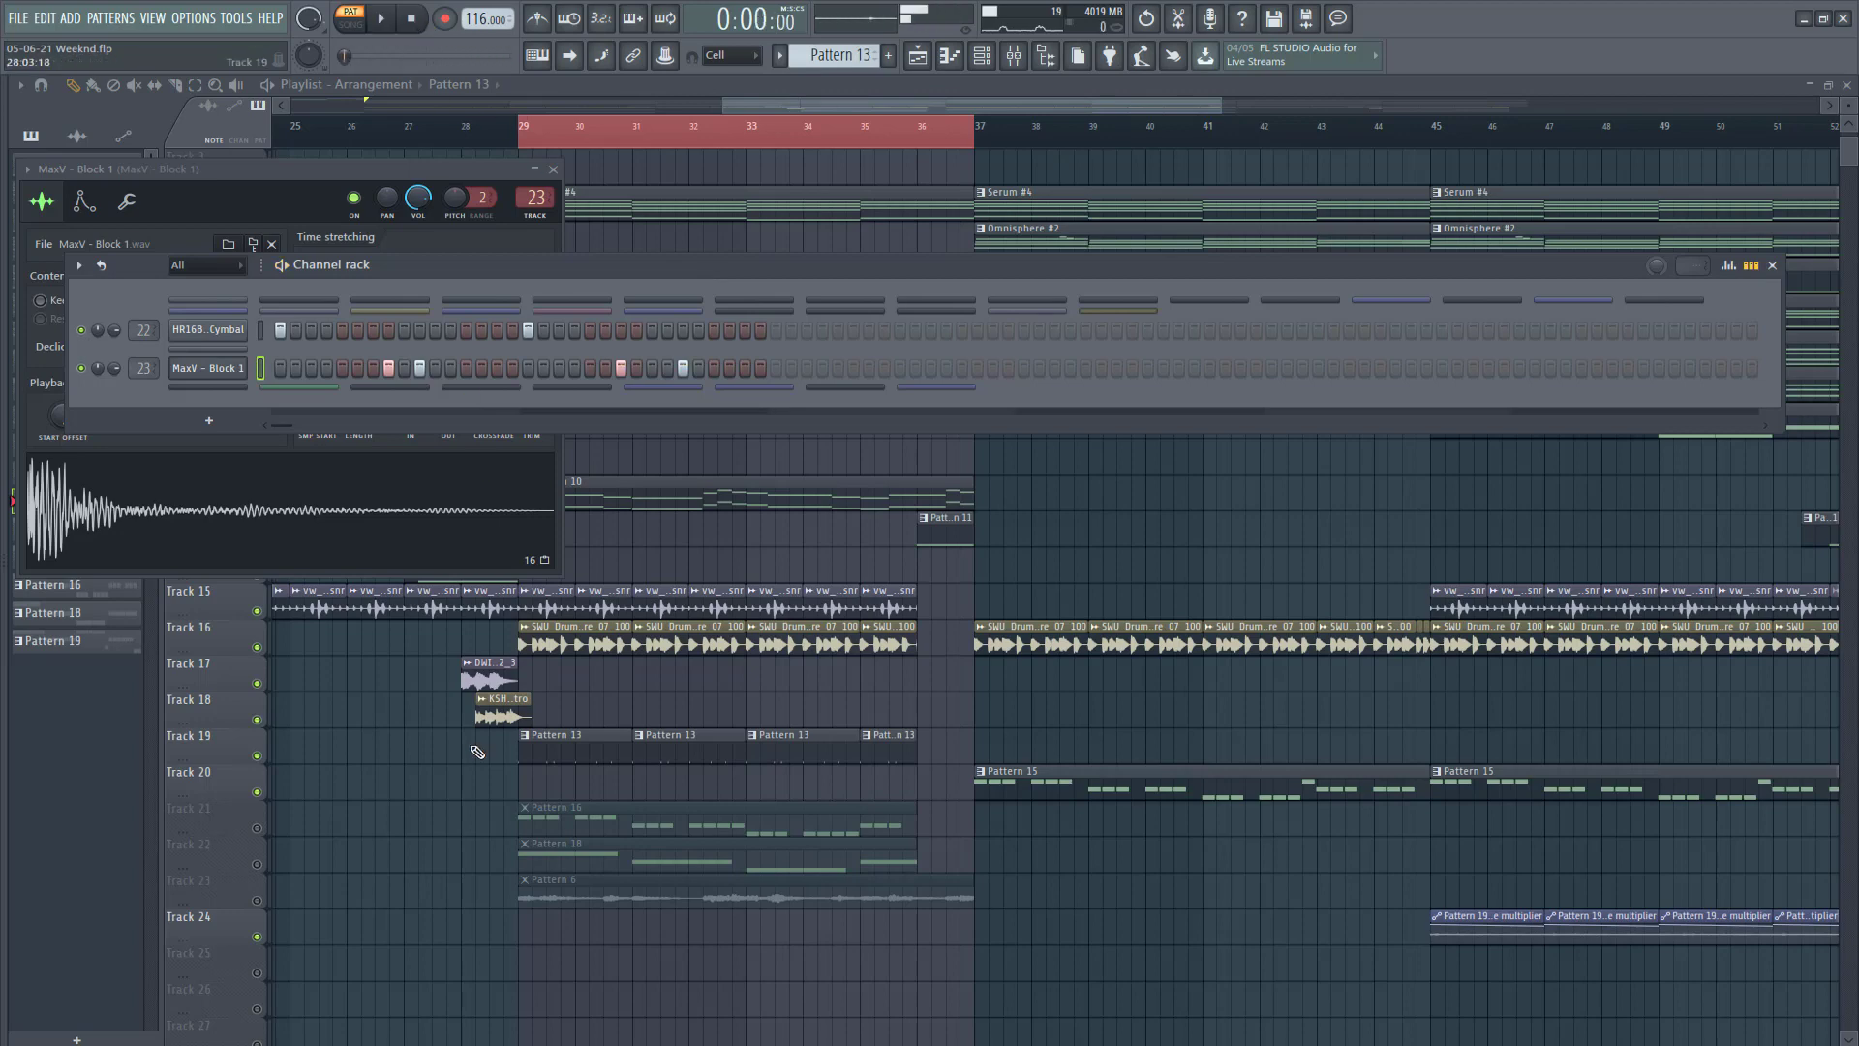
Step: Switch back to song mode and play the loop from bar 29 to hear Pattern 13 with the other layers
left_click(352, 27)
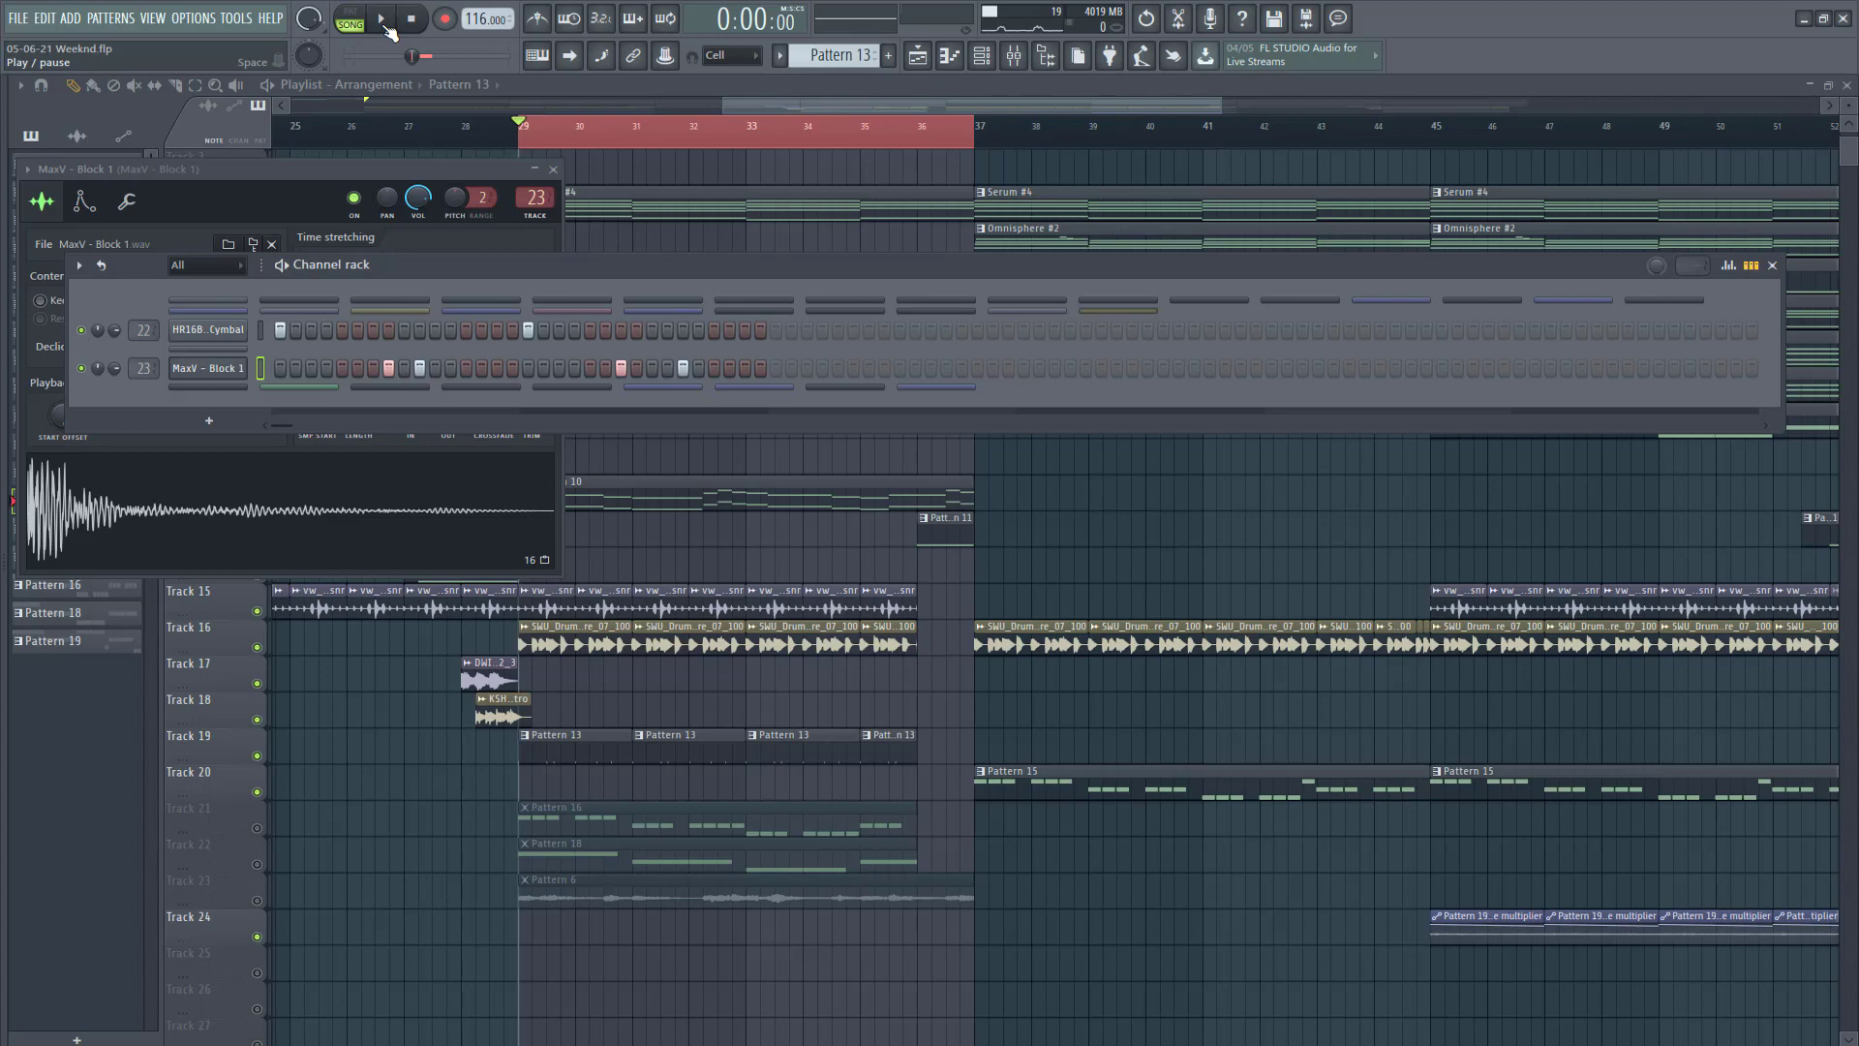
left_click(384, 23)
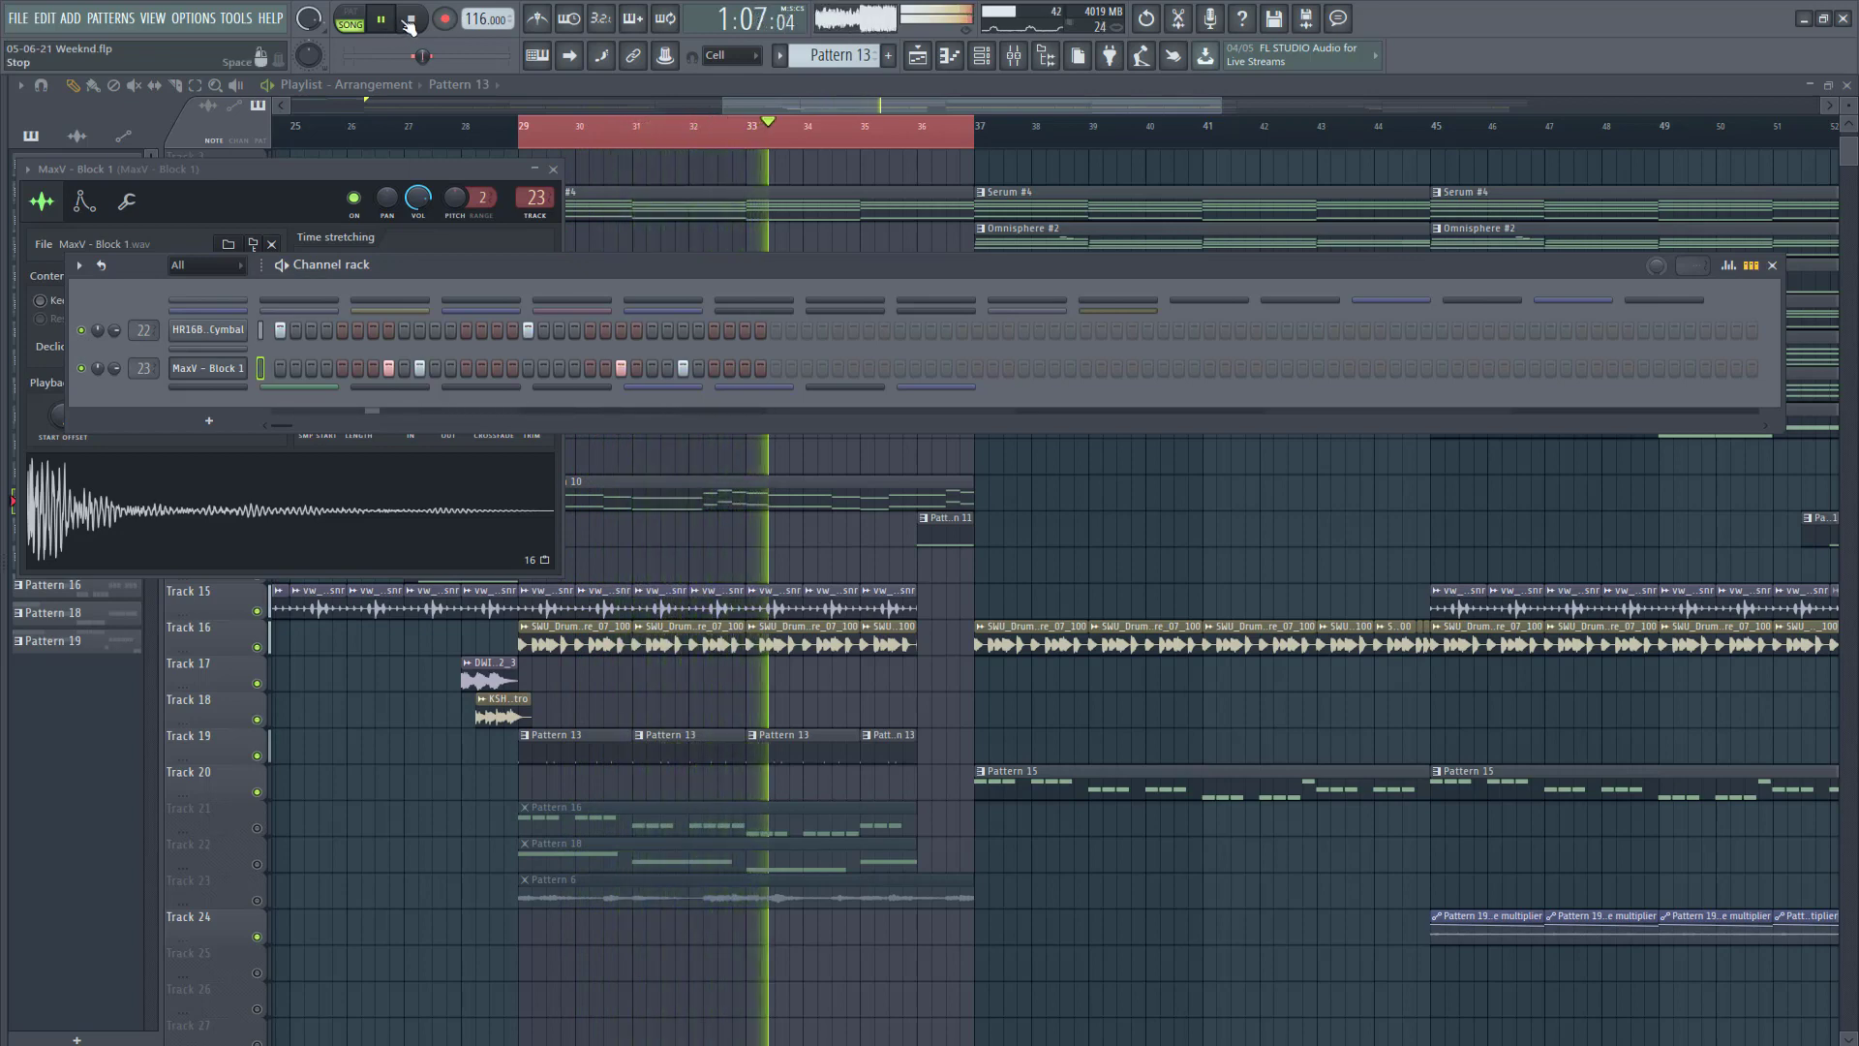
left_click(410, 19)
Step: Unmute Track 21 and view Pattern 16's Serum #10 notes and its channels in the channel rack
right_click(324, 826)
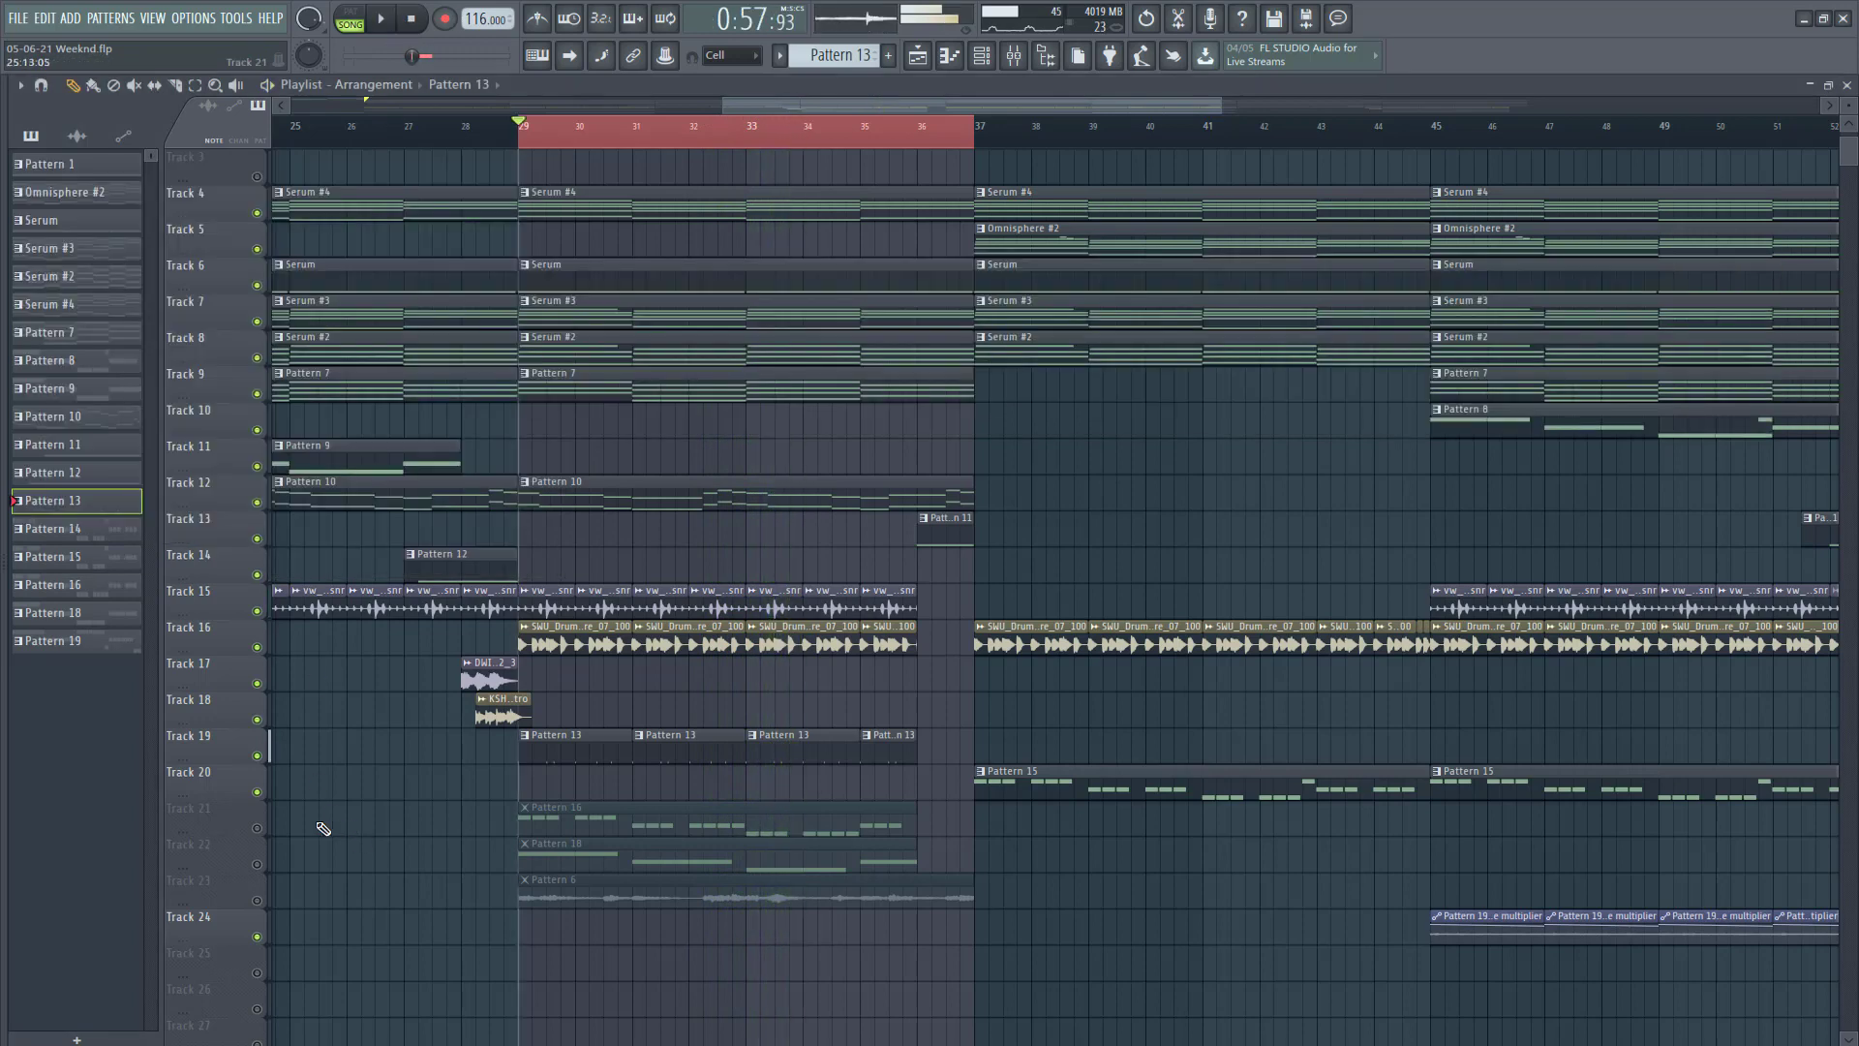
left_click(257, 827)
double_click(551, 830)
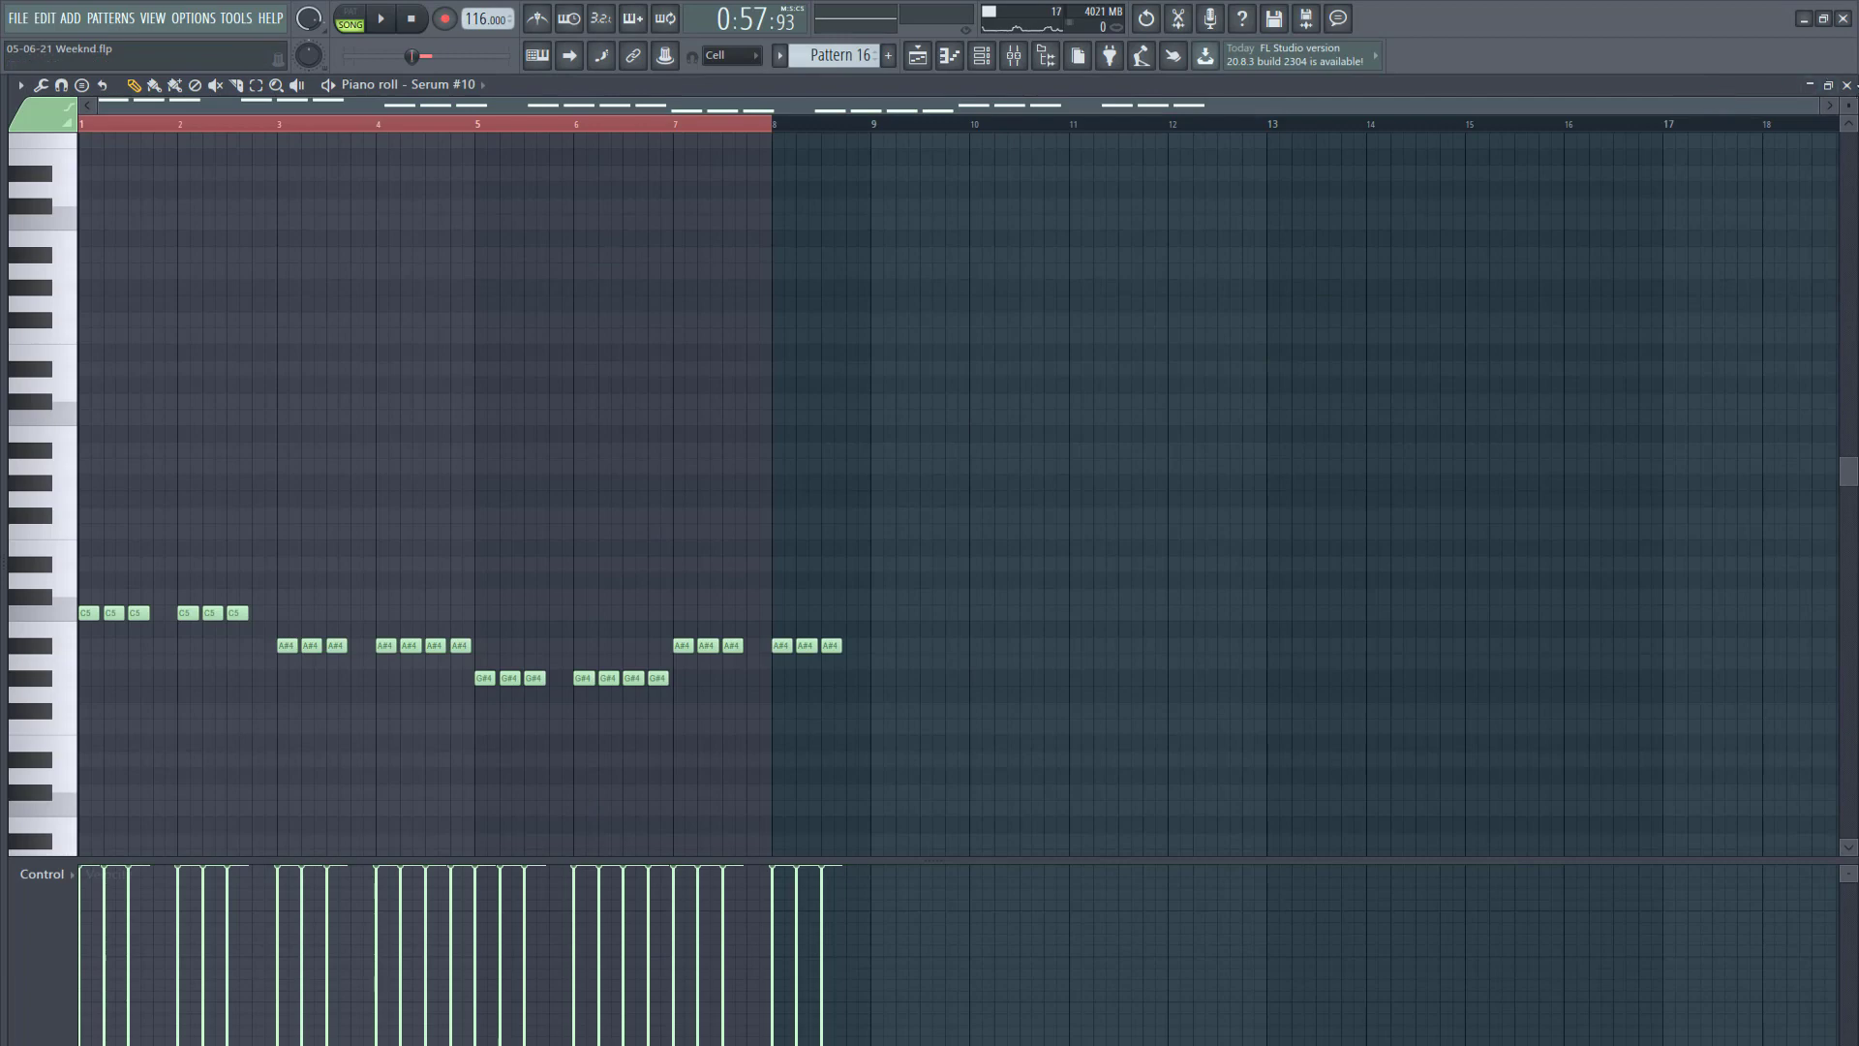
left_click(1846, 85)
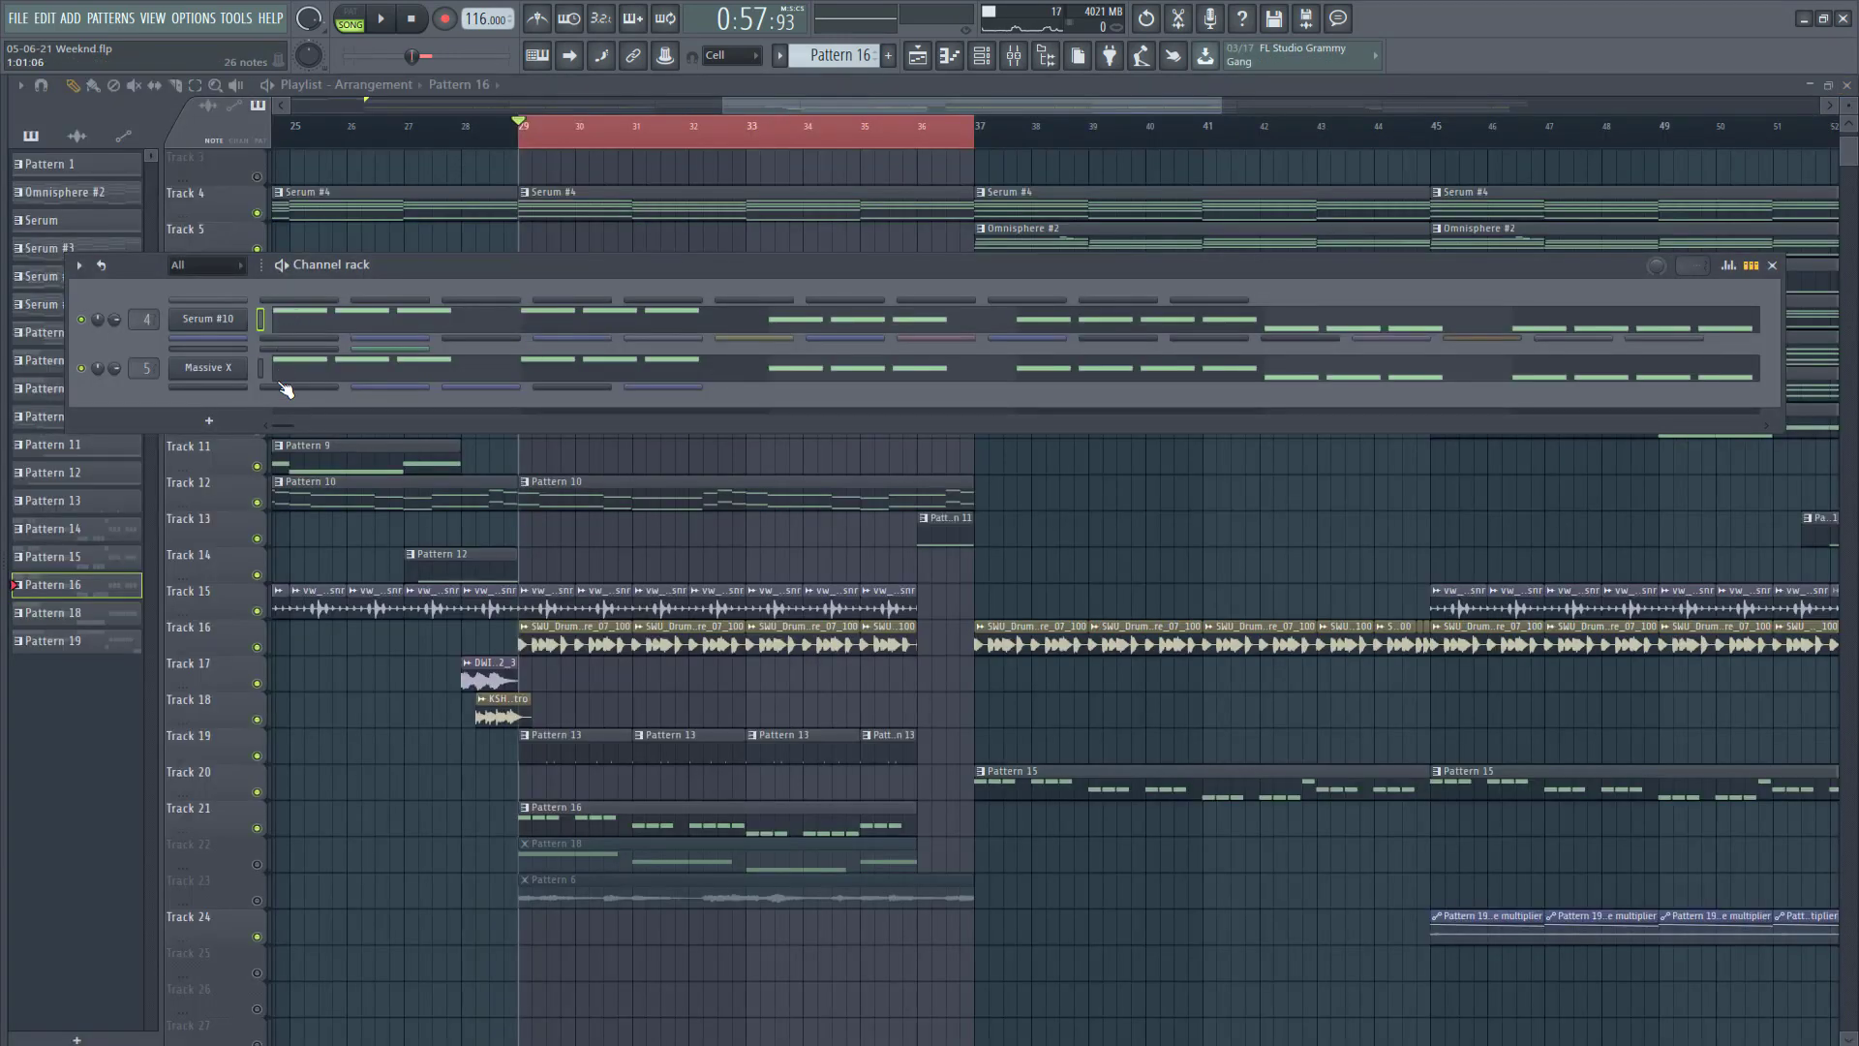
Step: Unmute Track 22, audition the first C5 note of Pattern 18's Serum #6 part and return to the playlist
left_click(258, 864)
double_click(538, 852)
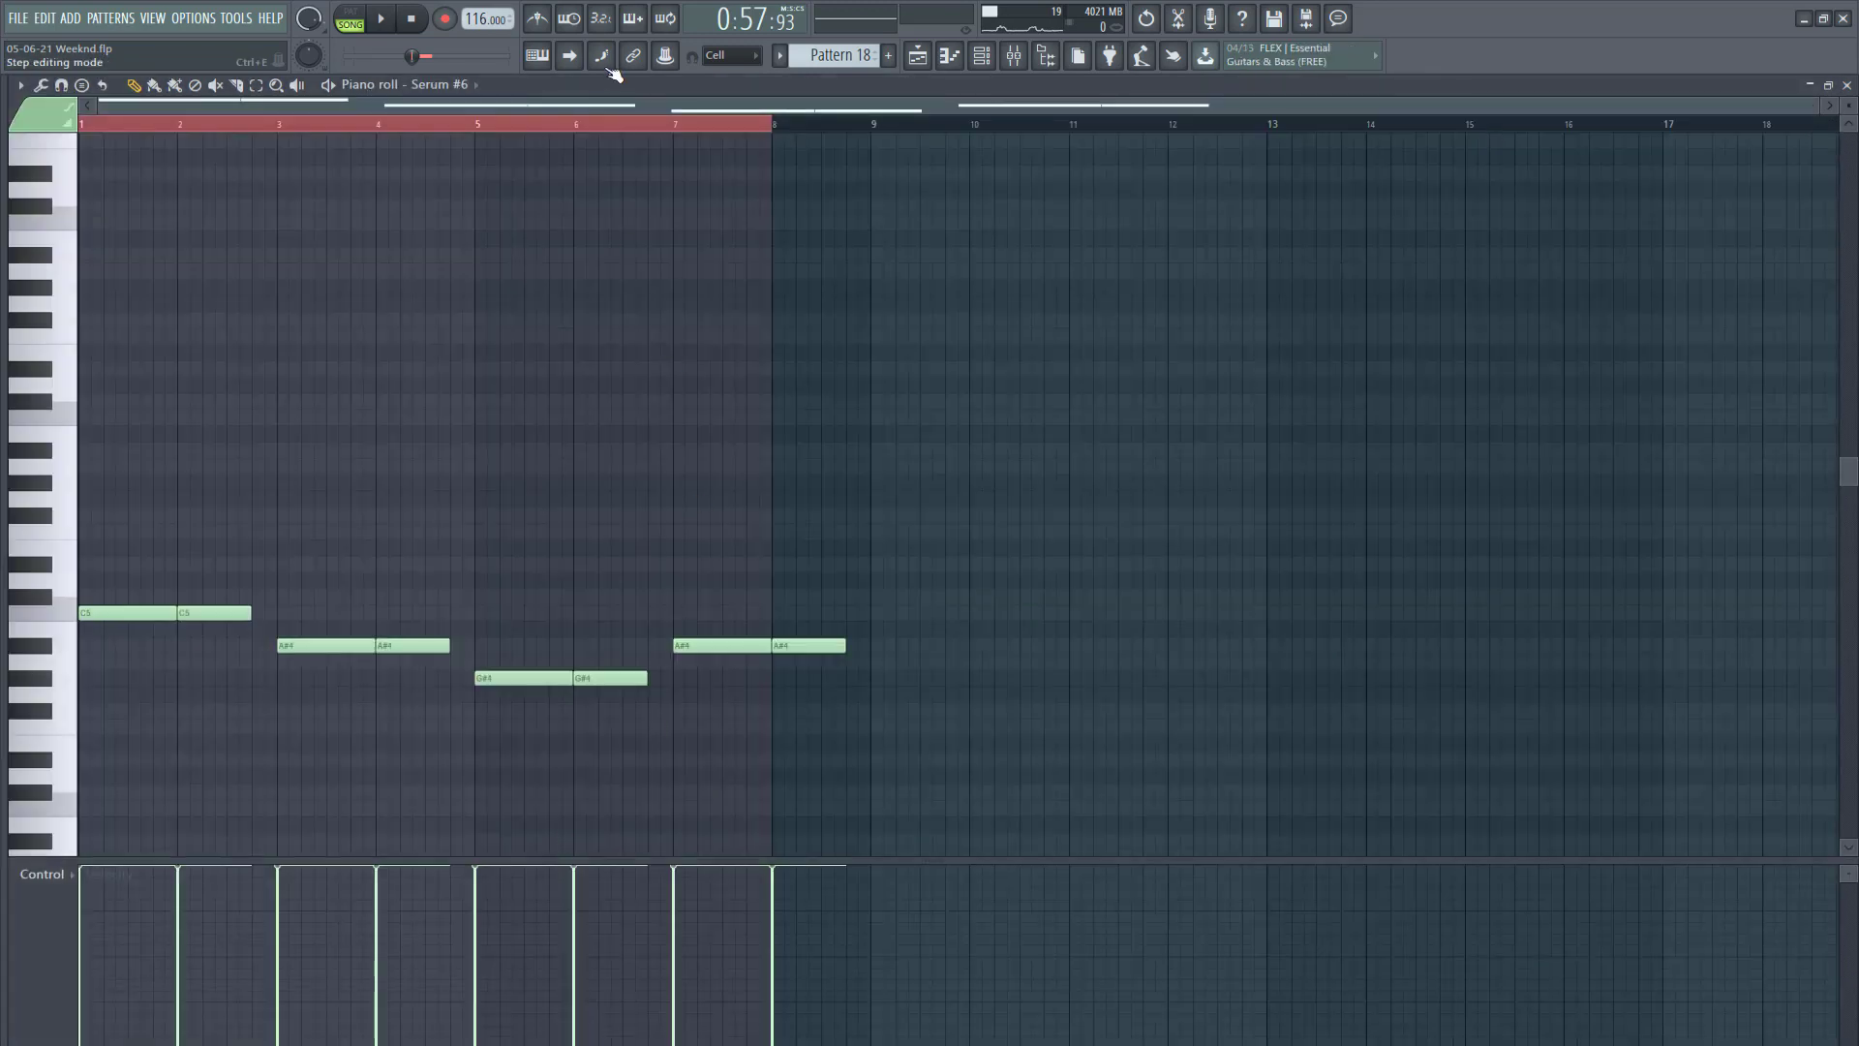
left_click(111, 613)
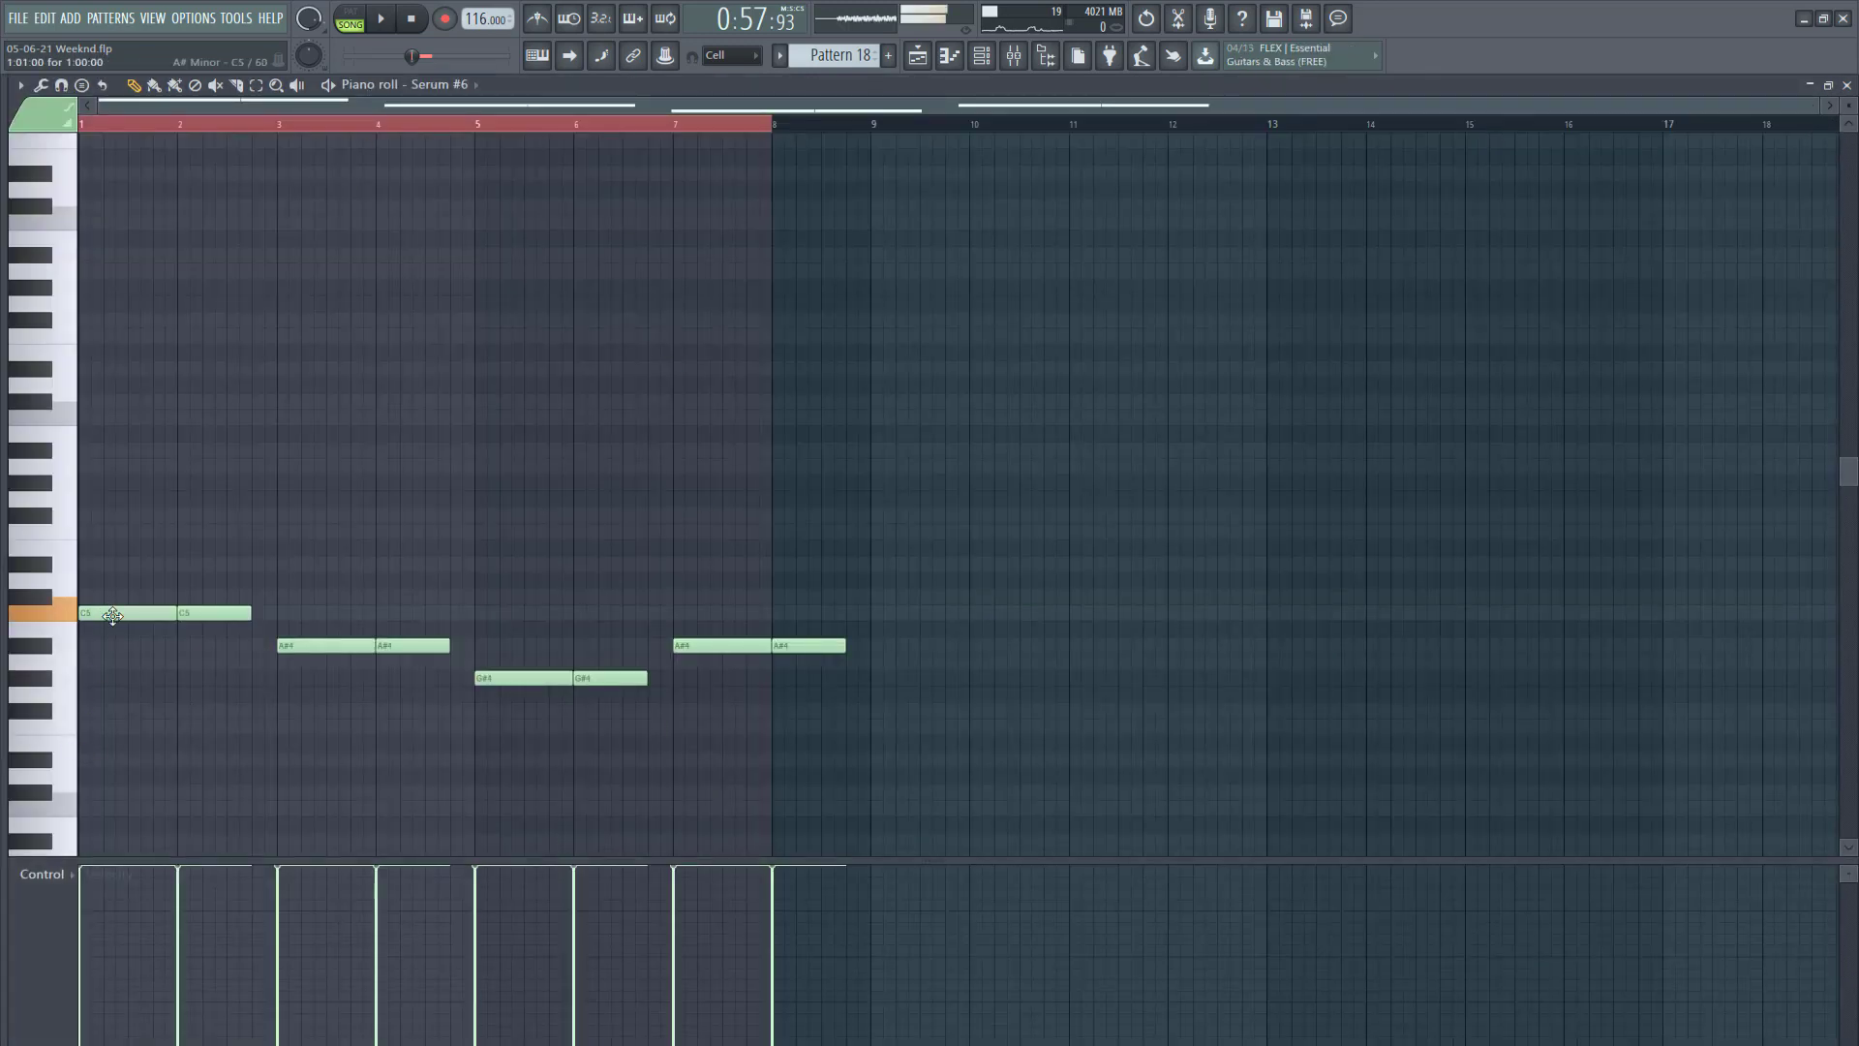
left_click(189, 614)
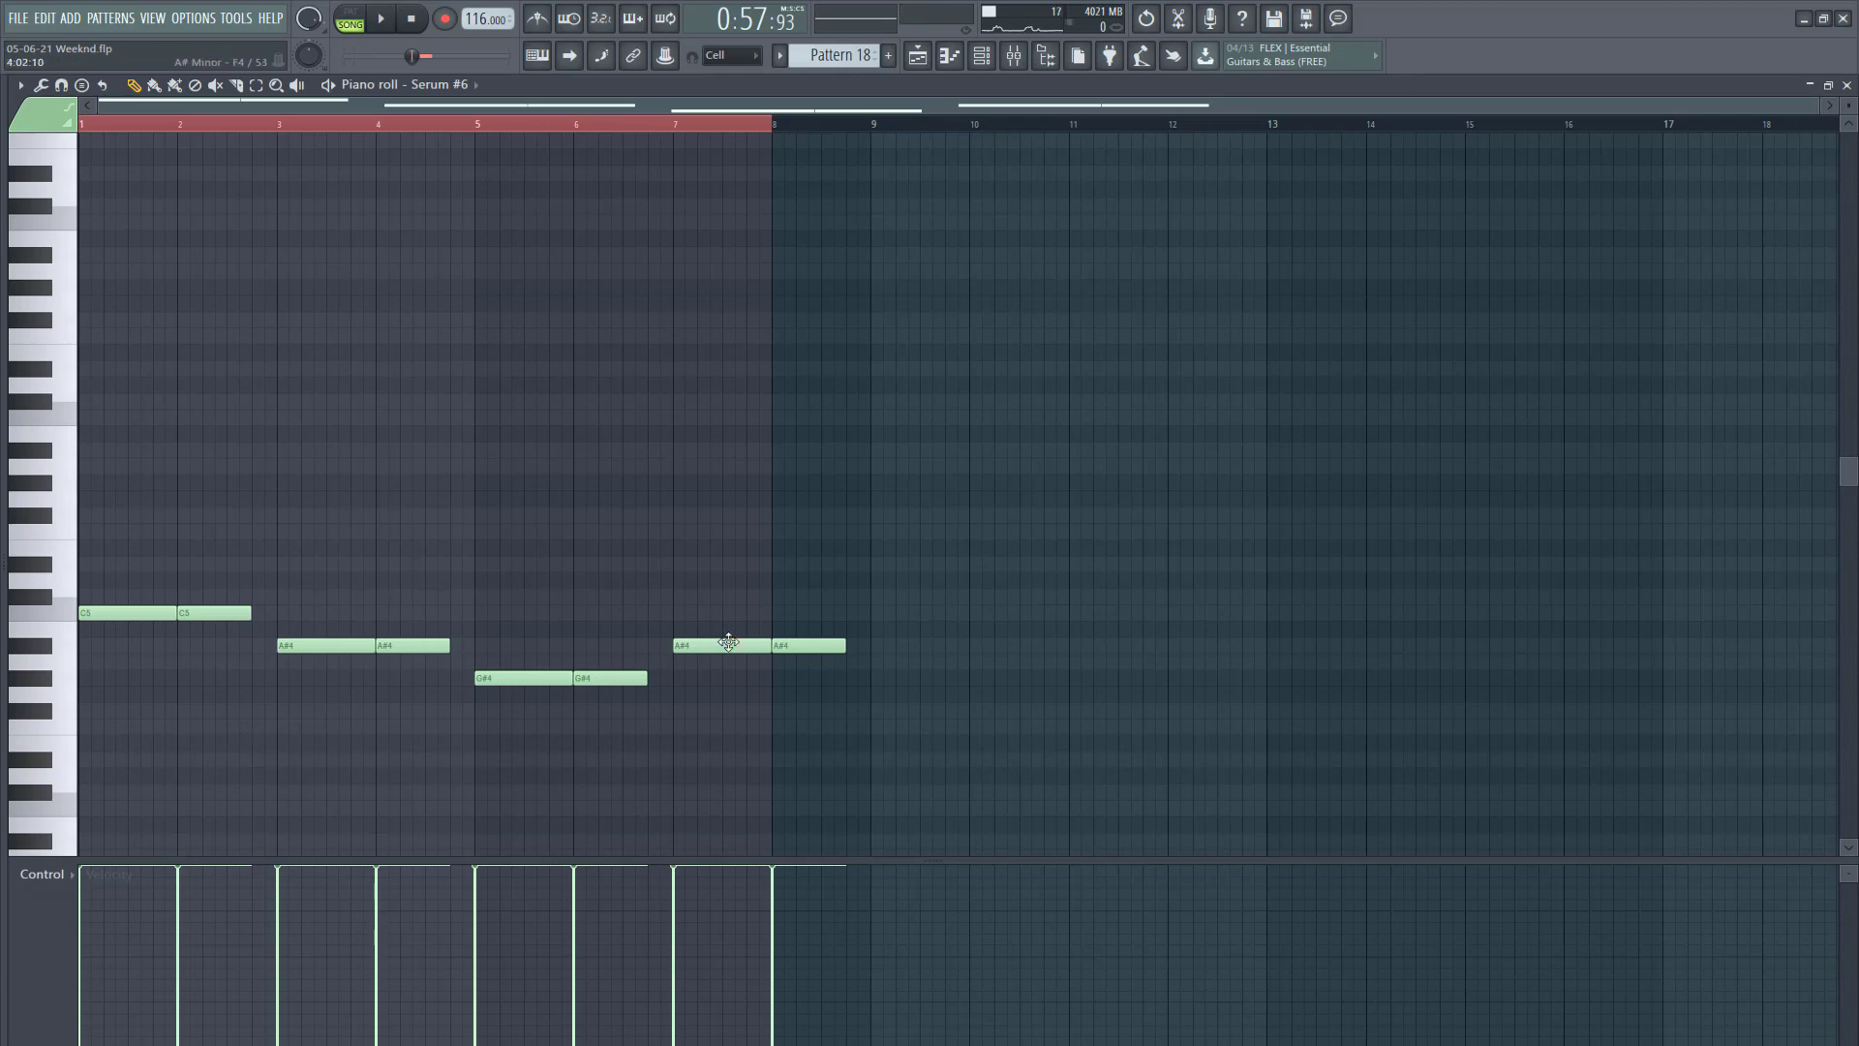
left_click(918, 56)
Step: Unmute Track 23 and open the channel settings of its Pattern 6 audio clip
left_click(257, 900)
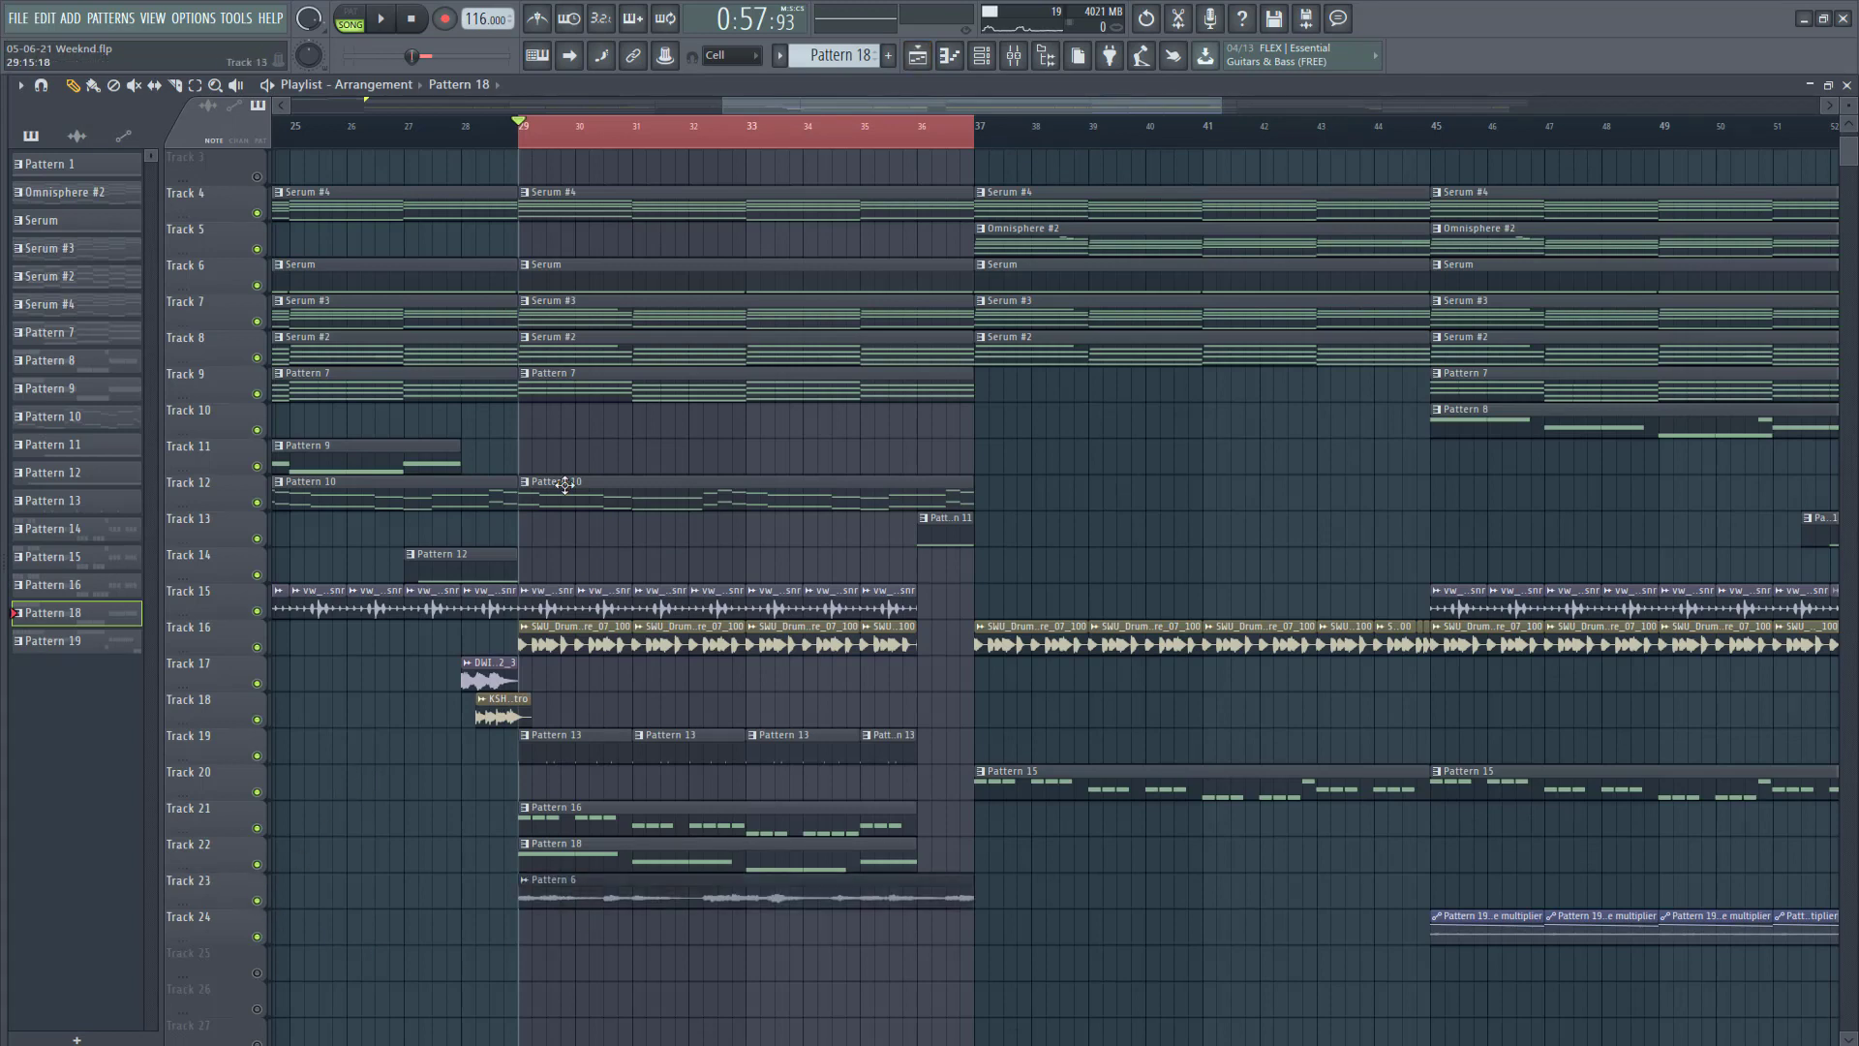
left_click(111, 17)
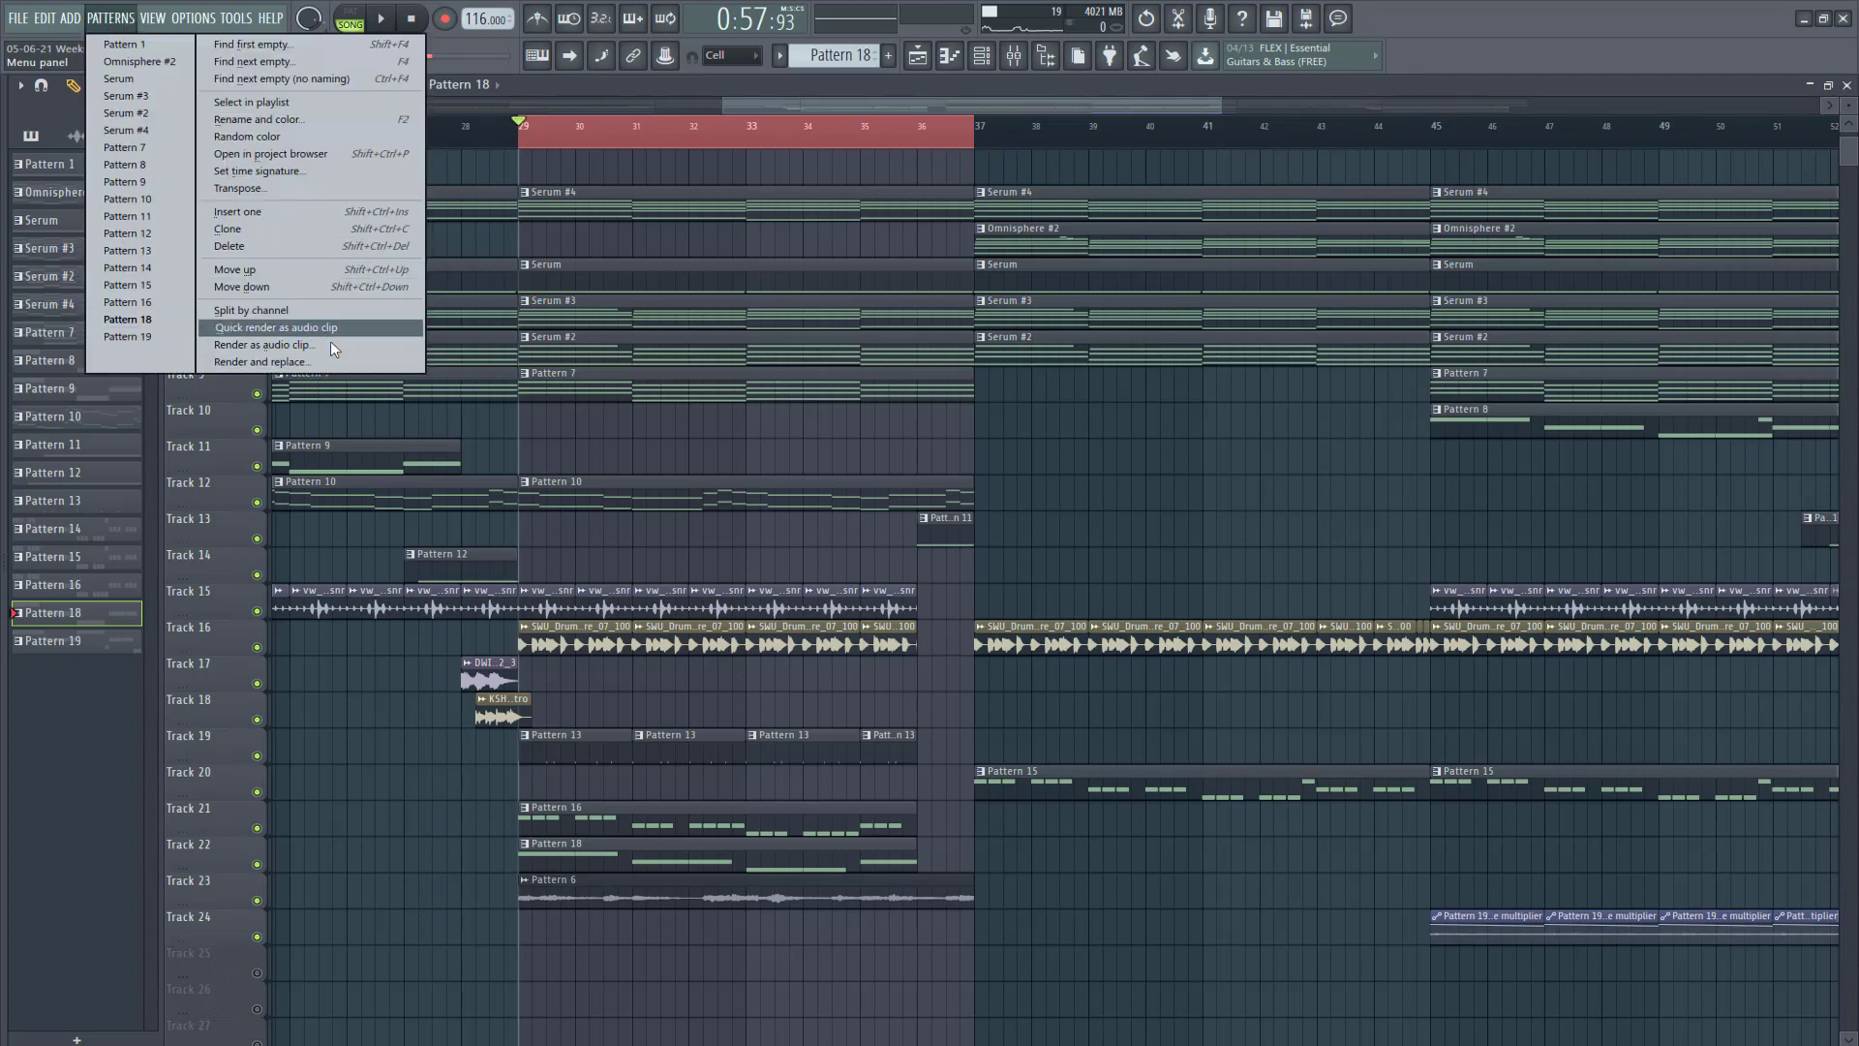
right_click(585, 892)
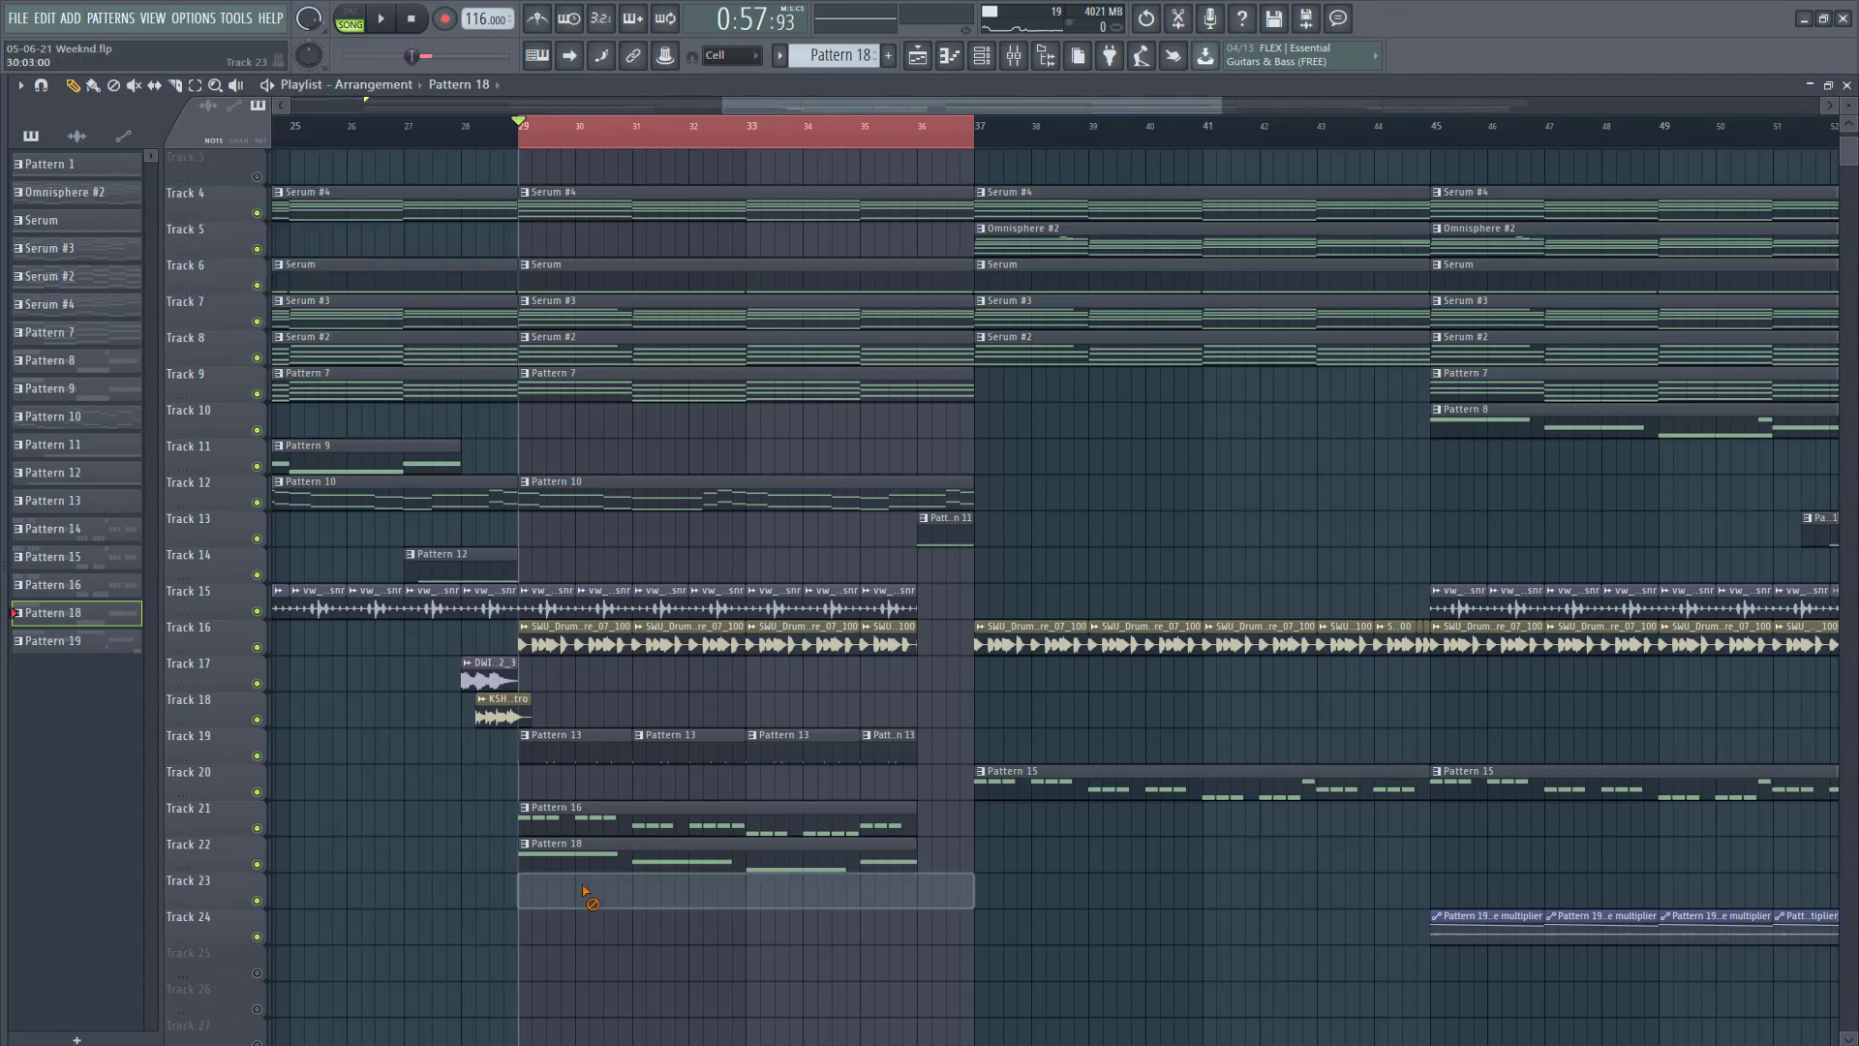
left_click(60, 17)
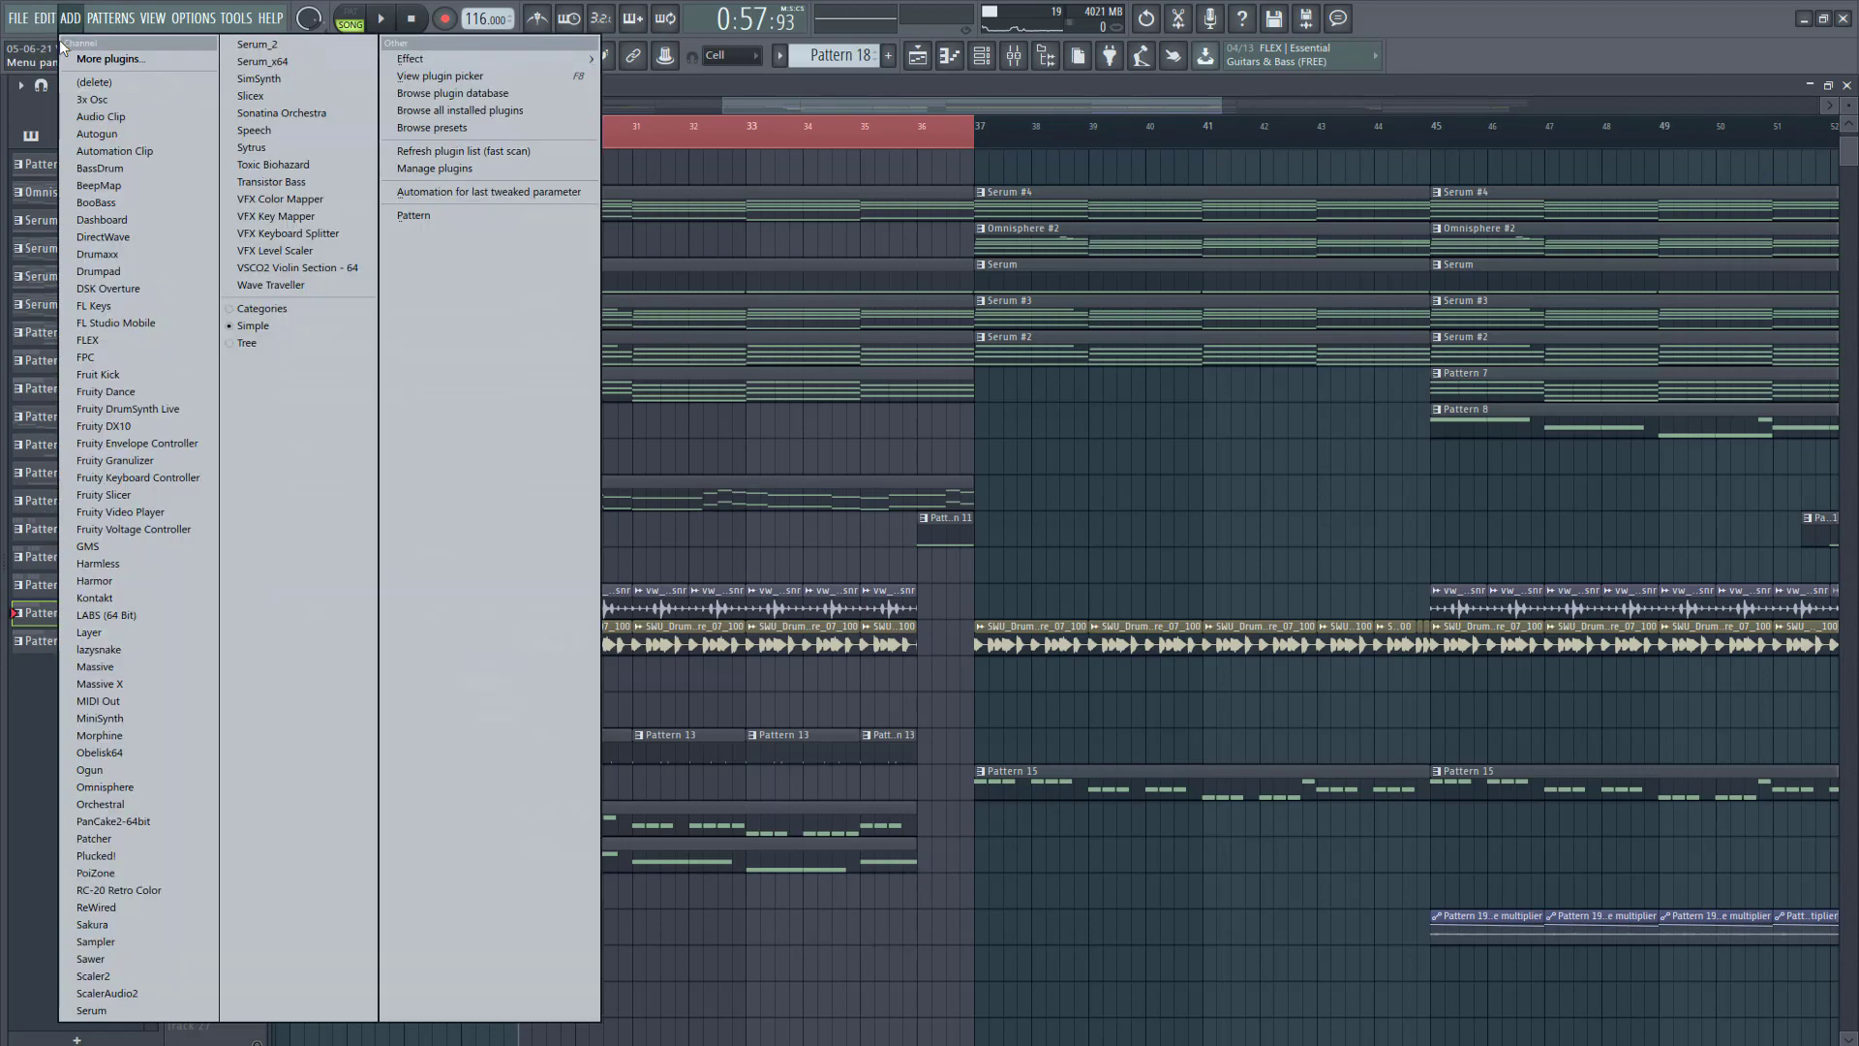
left_click(60, 49)
double_click(665, 871)
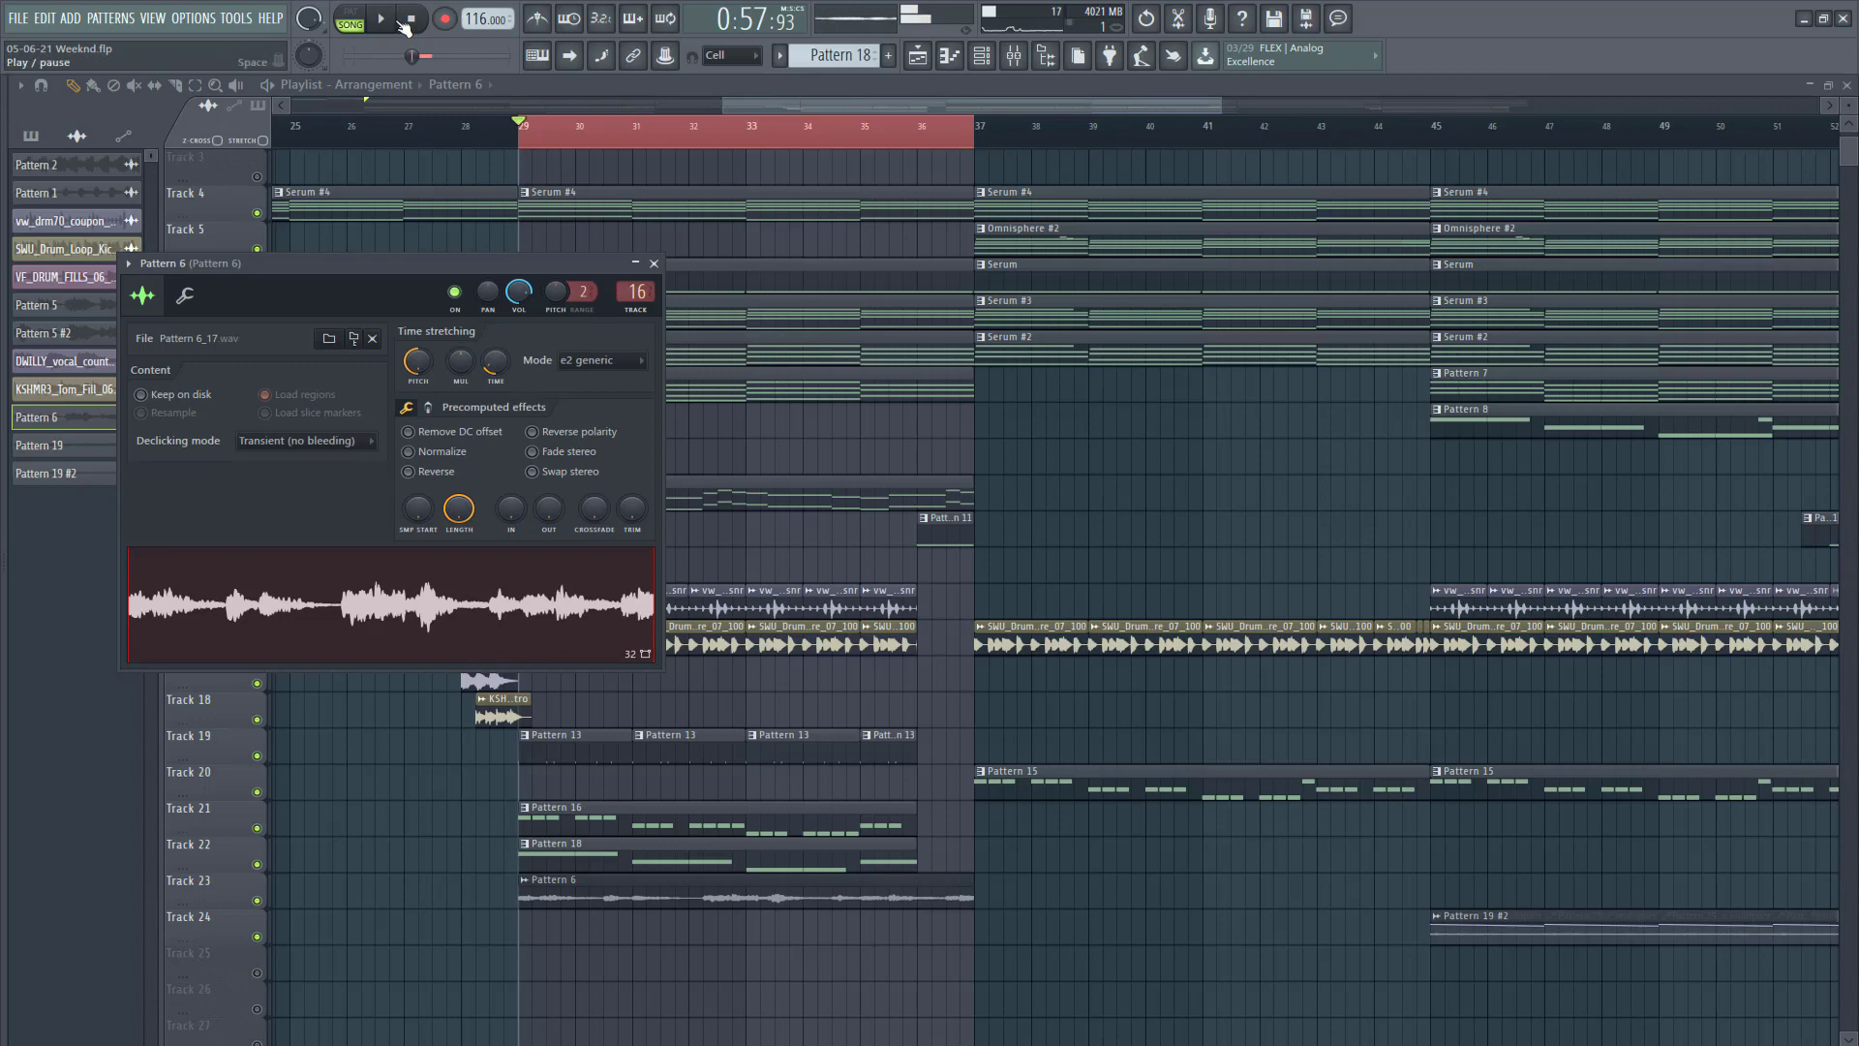
Step: Clear the time selection and play the song from bar 29 past bar 37 with all unmuted layers, and stop
left_click(203, 85)
left_click(528, 138)
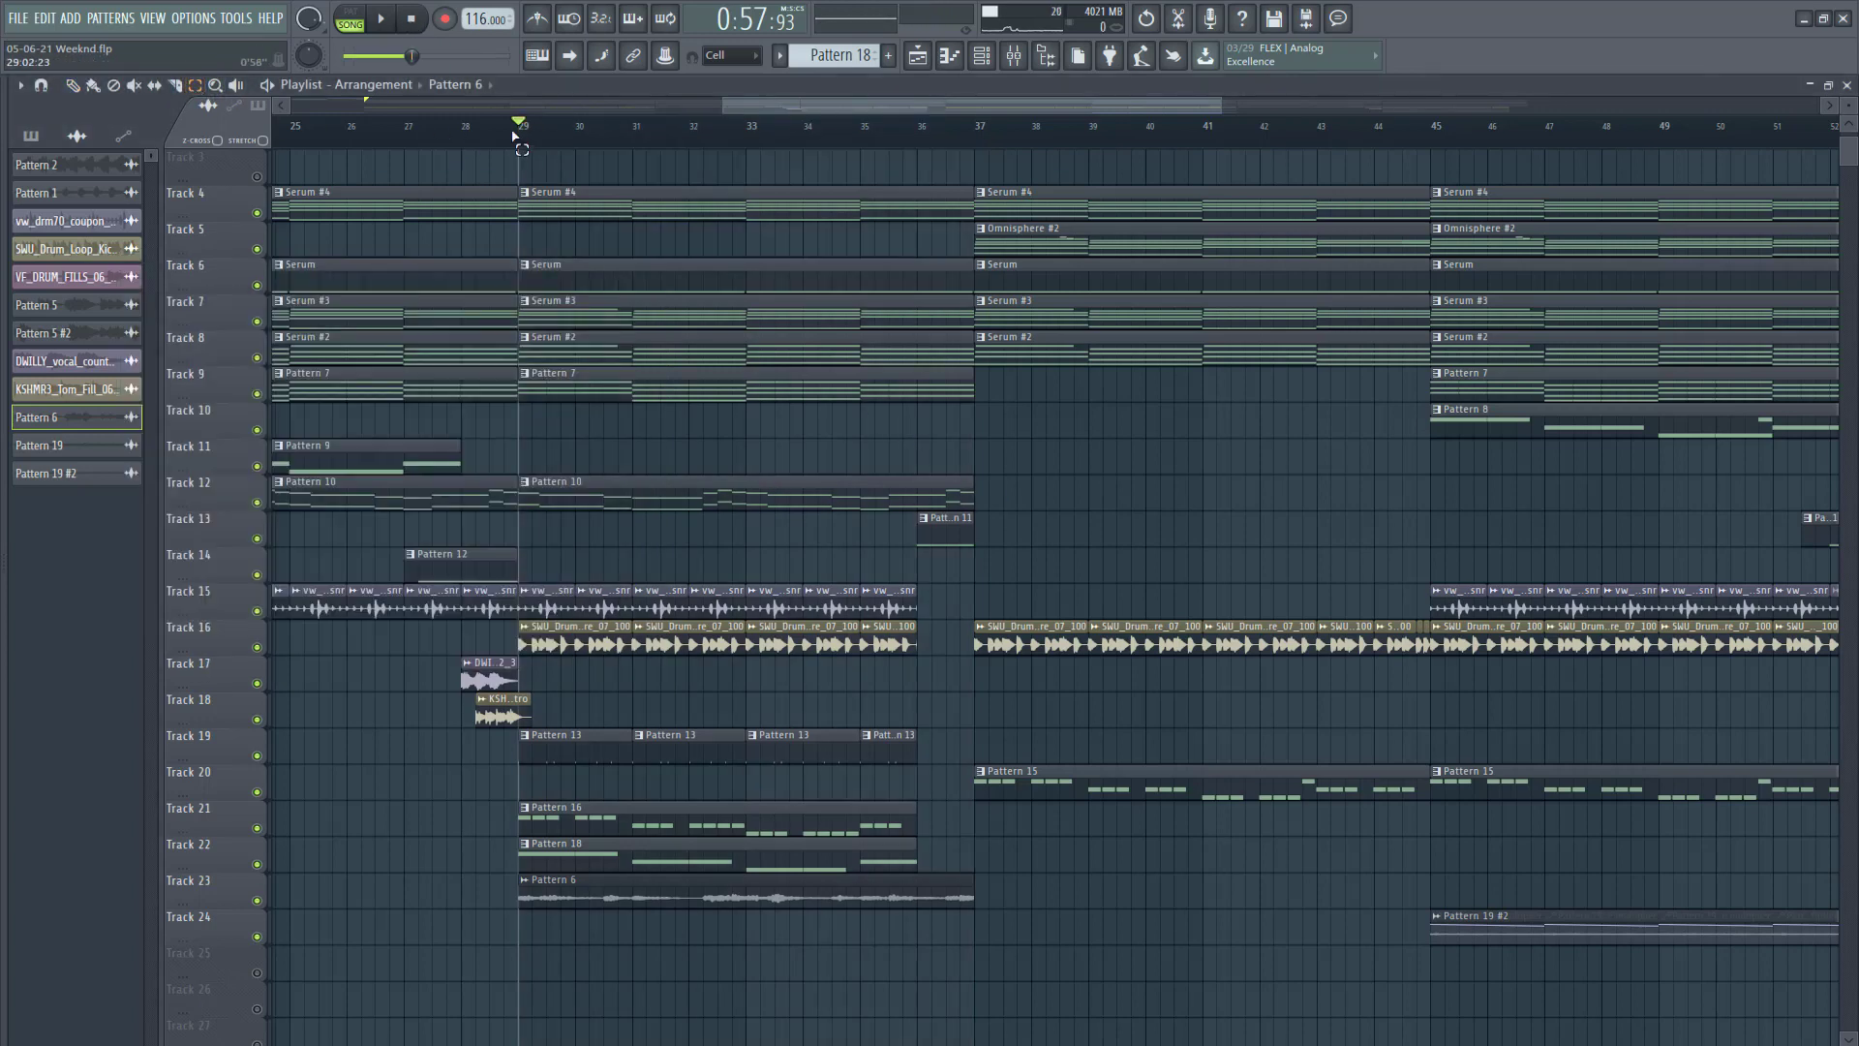
left_click(377, 21)
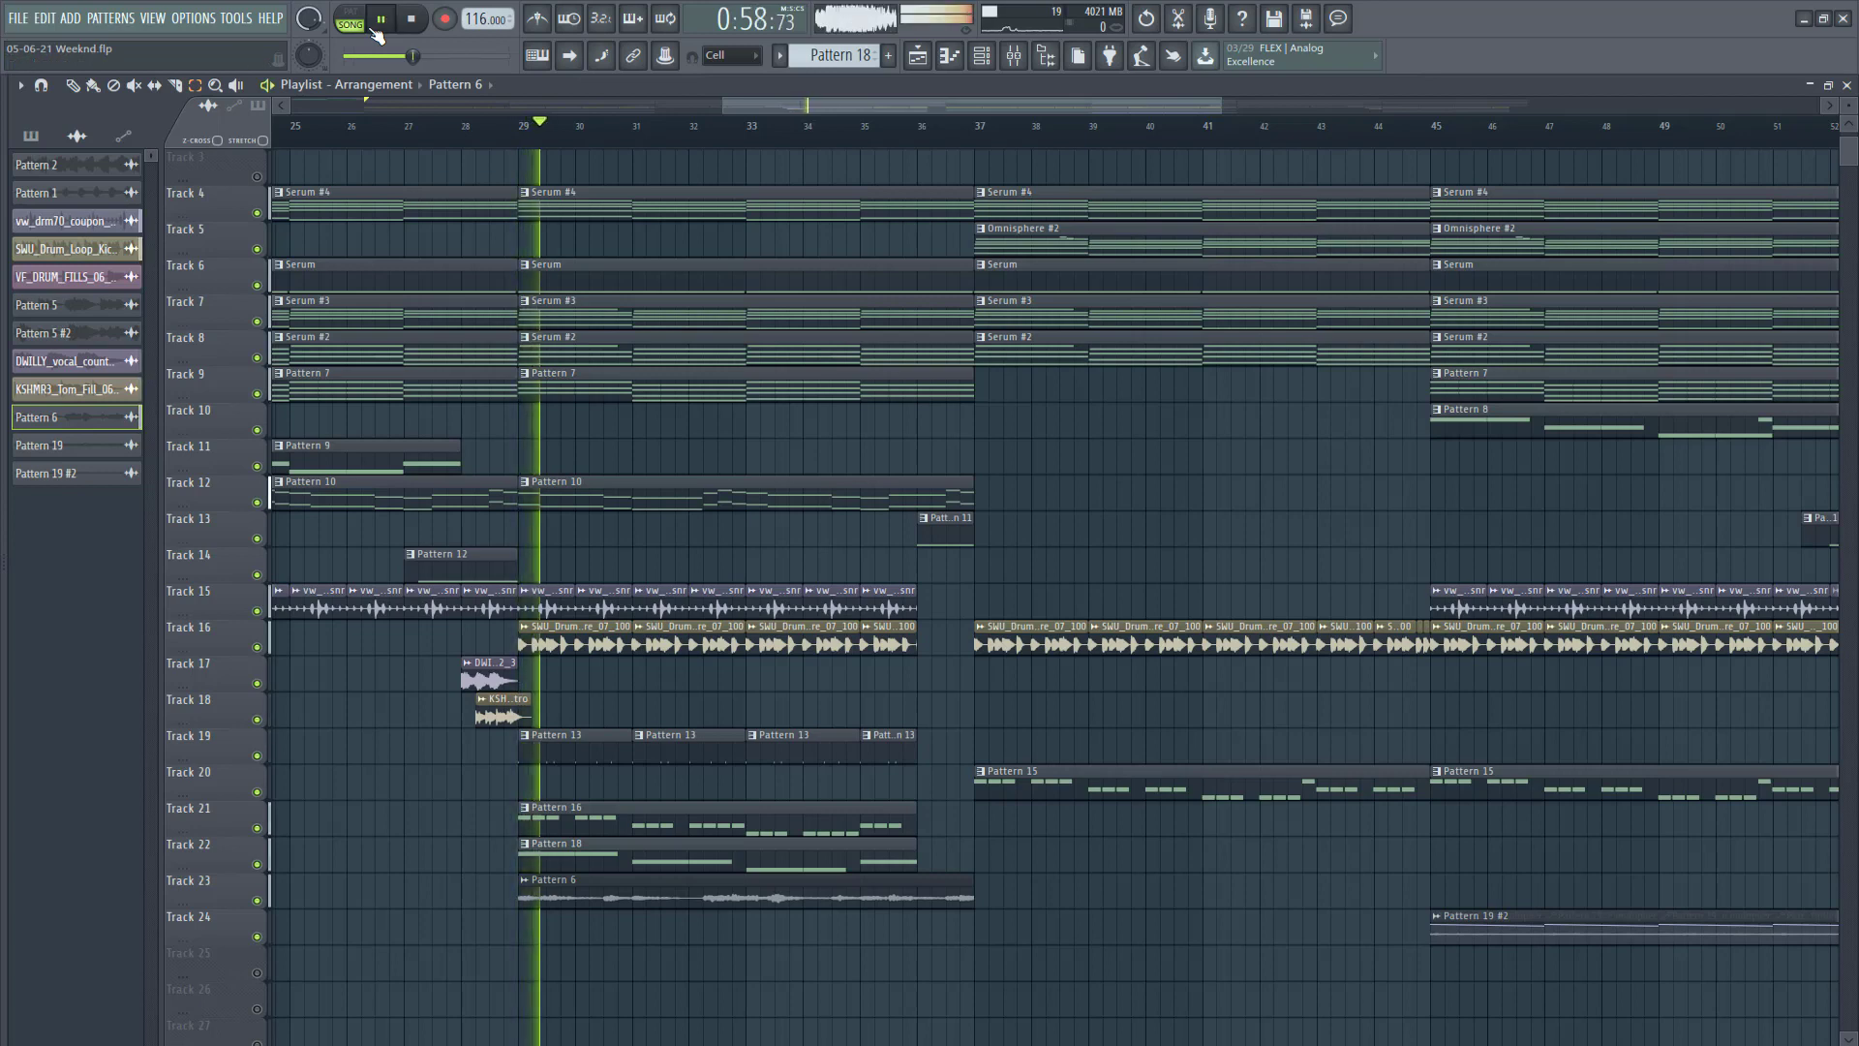
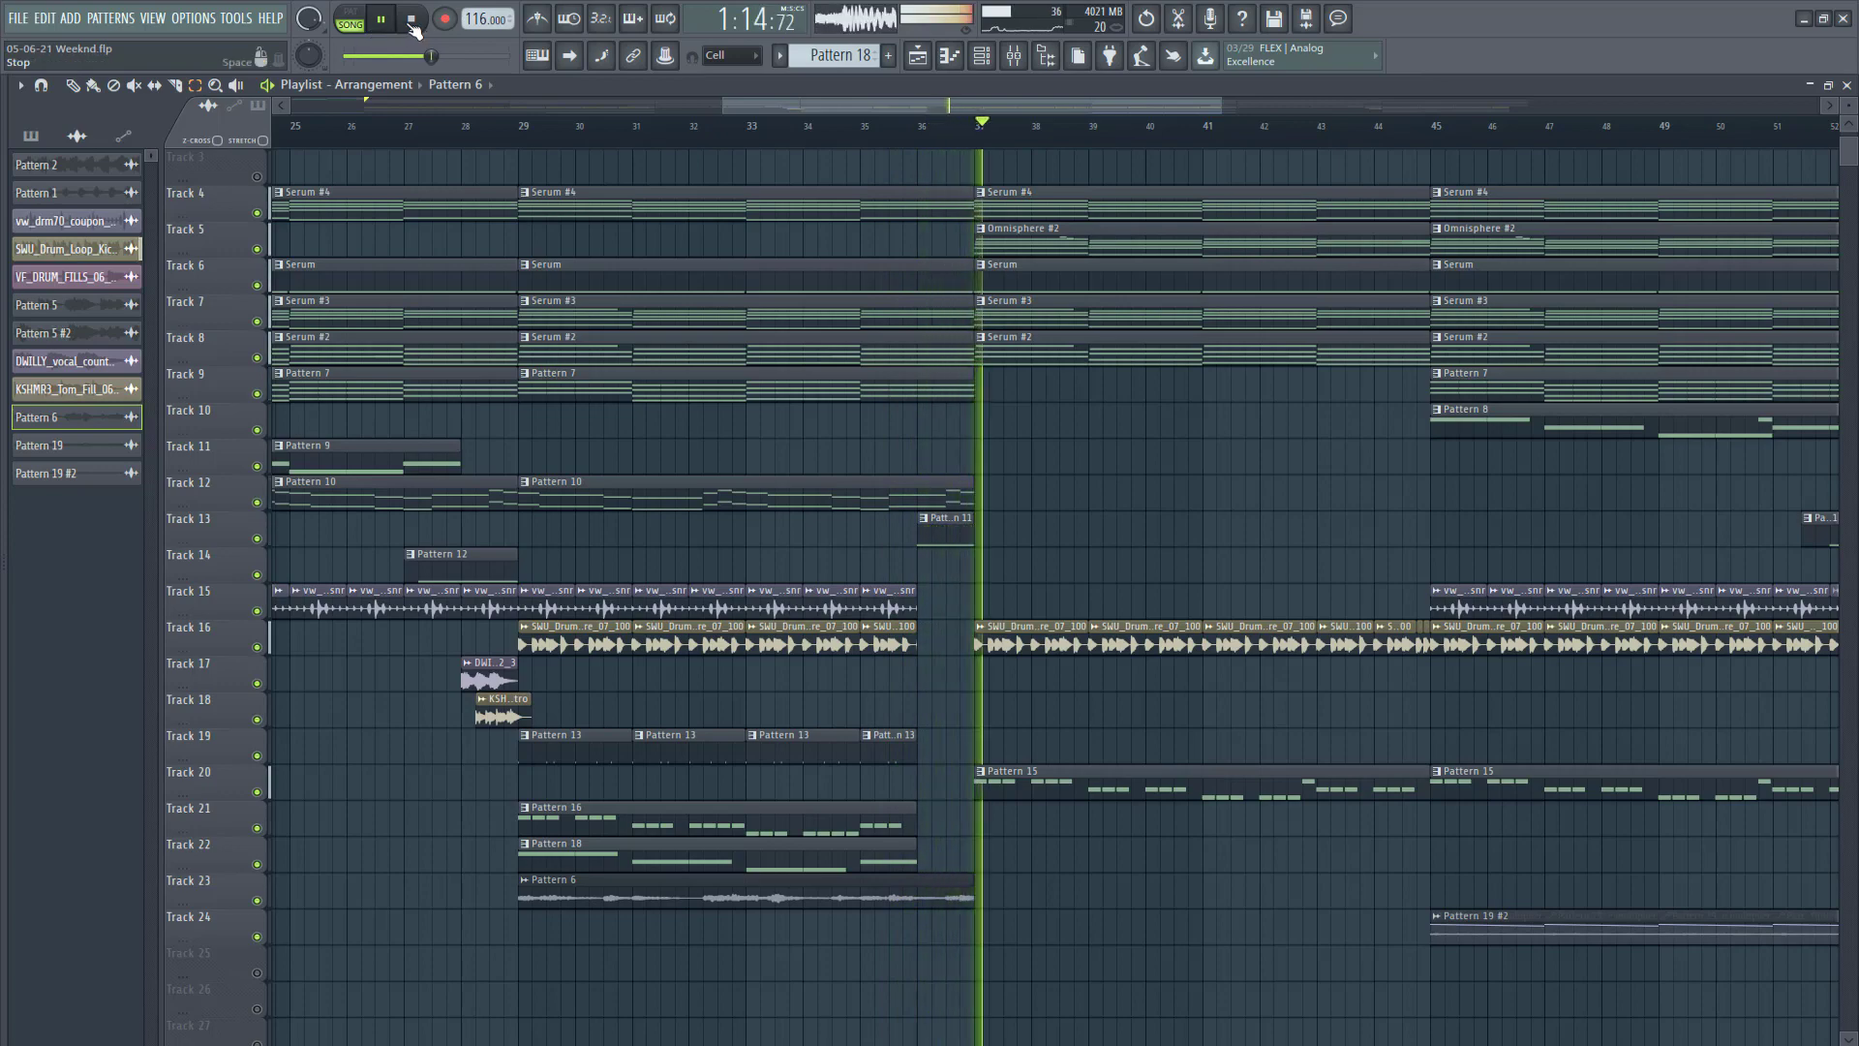
left_click_drag(786, 104, 394, 136)
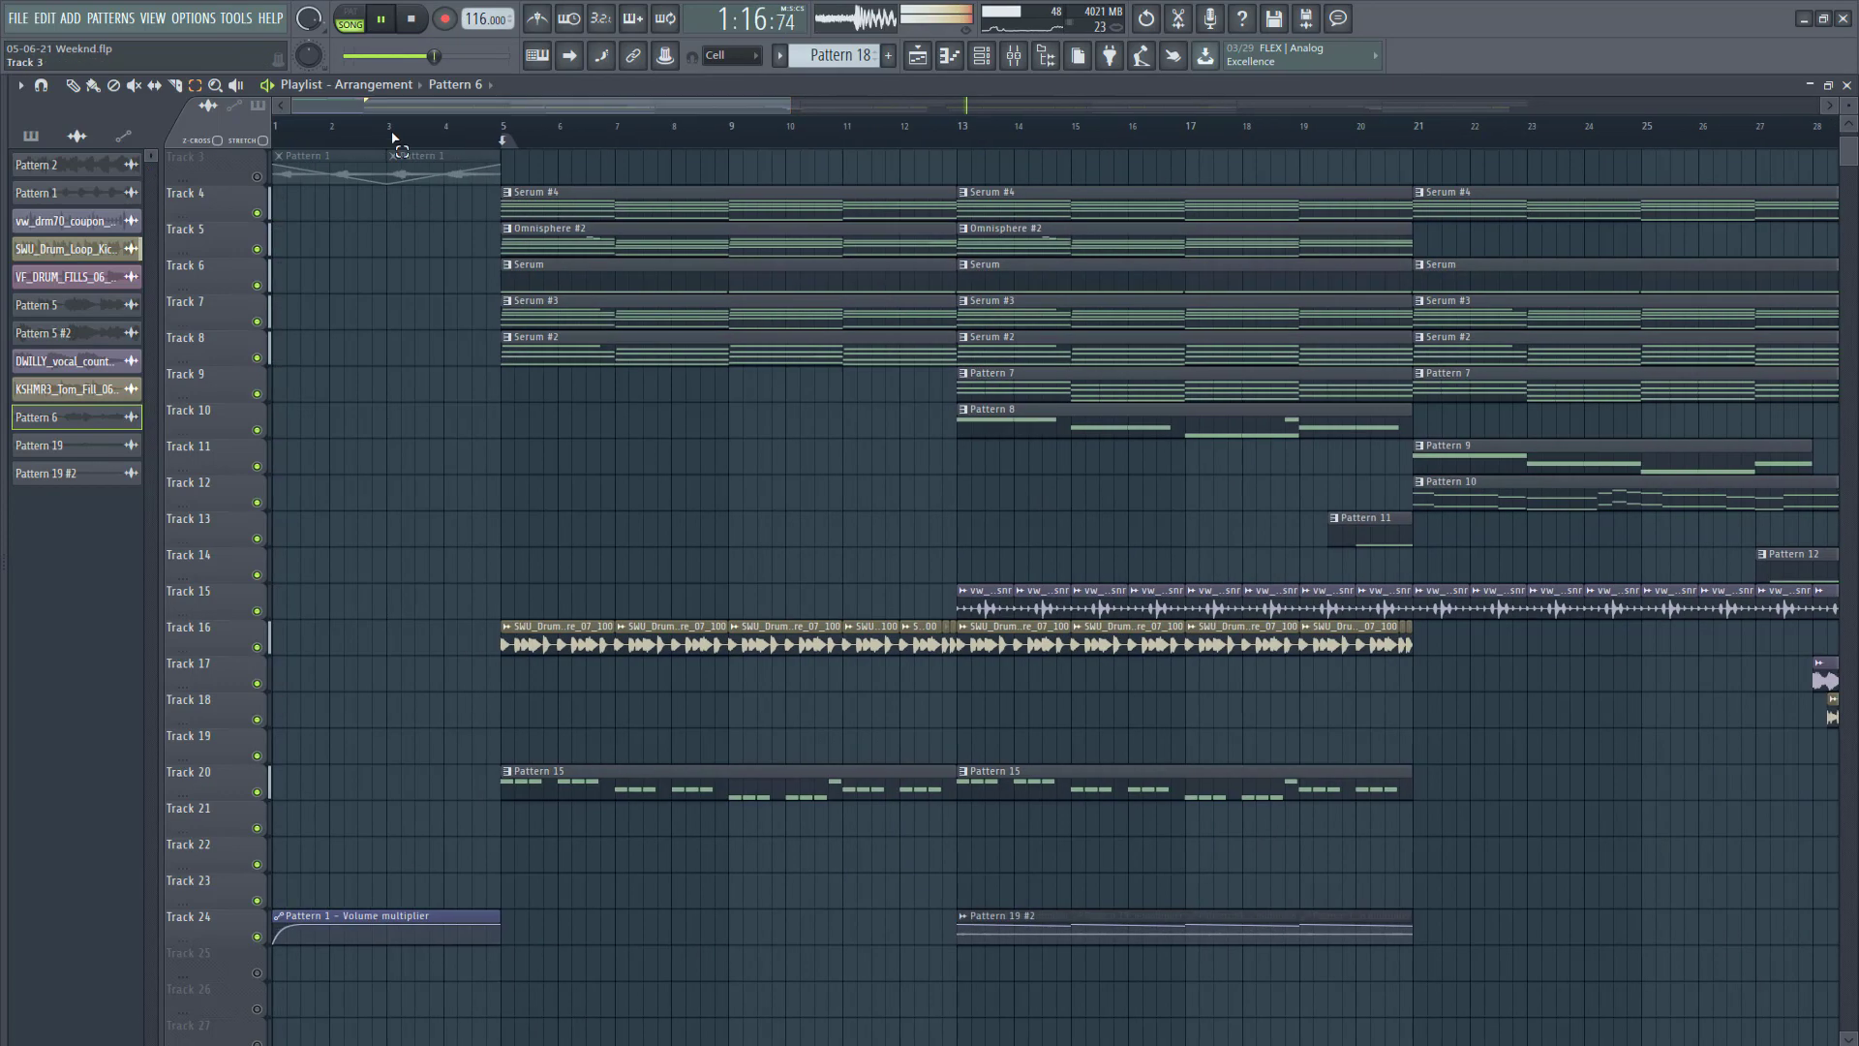
left_click_drag(791, 105, 1588, 211)
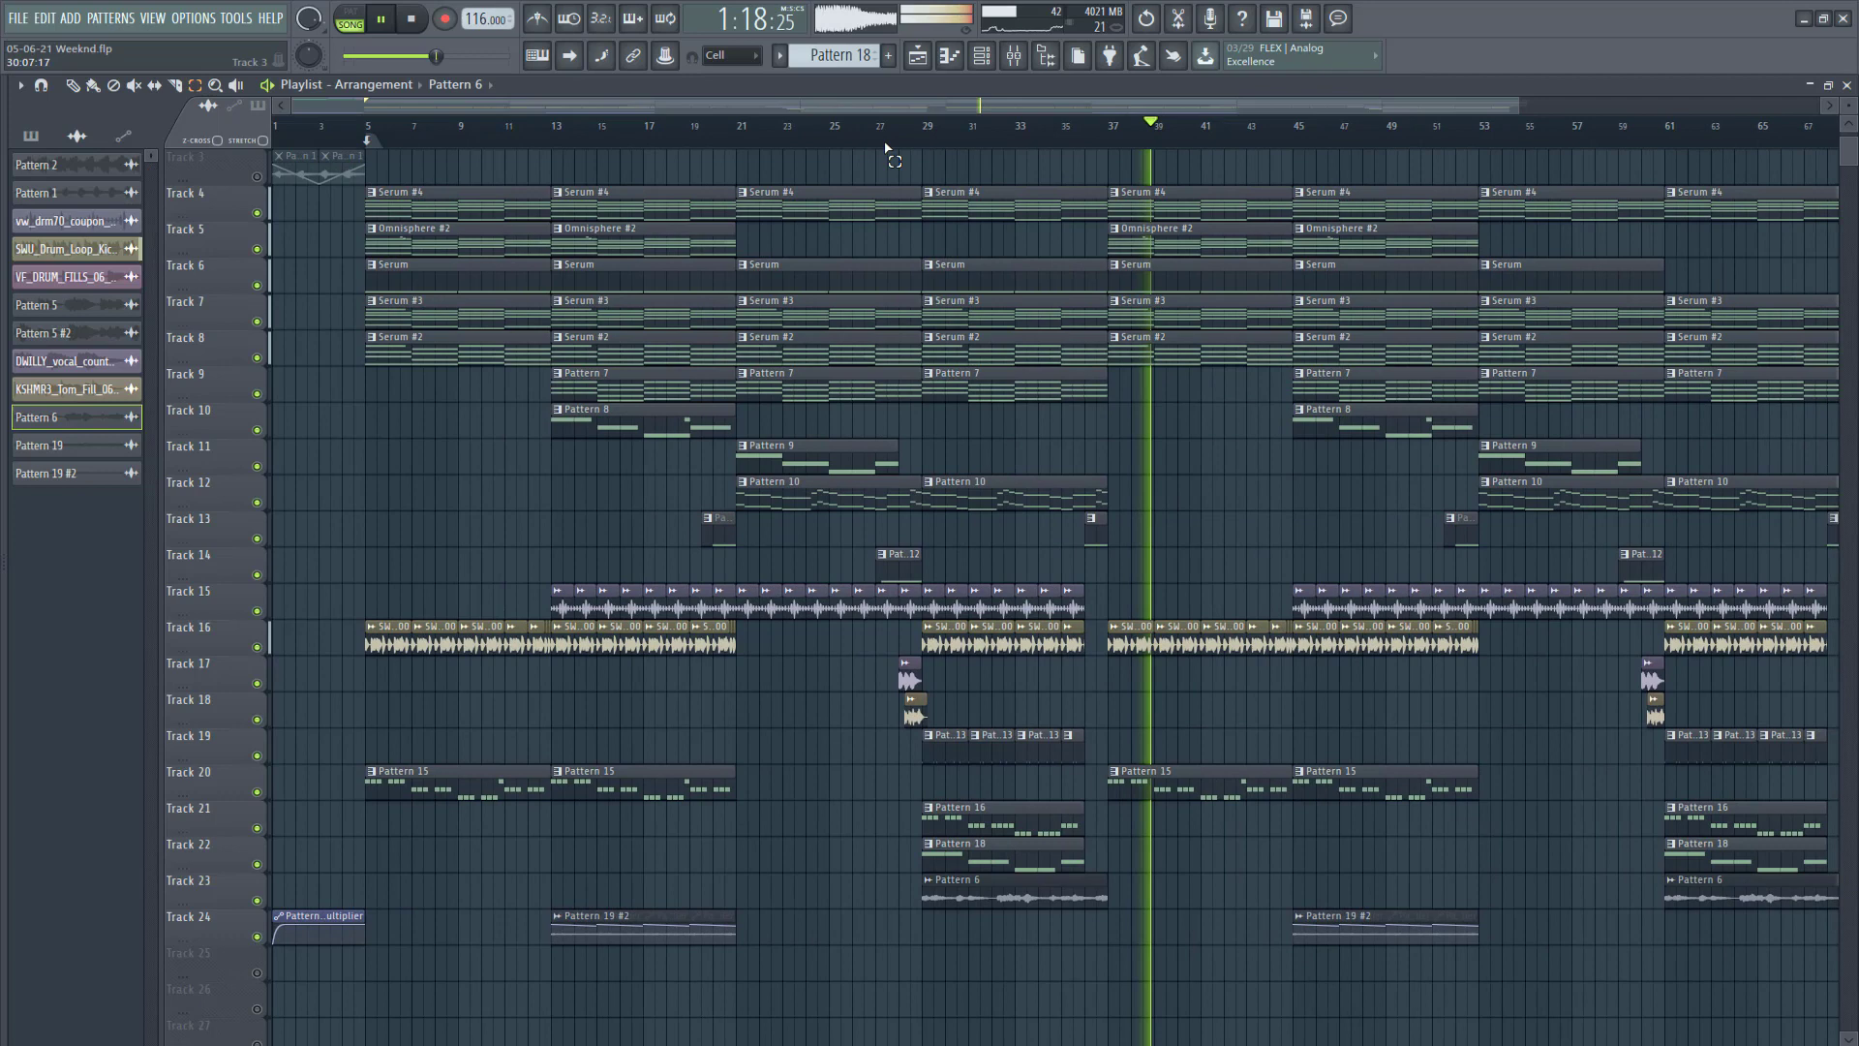
left_click(416, 20)
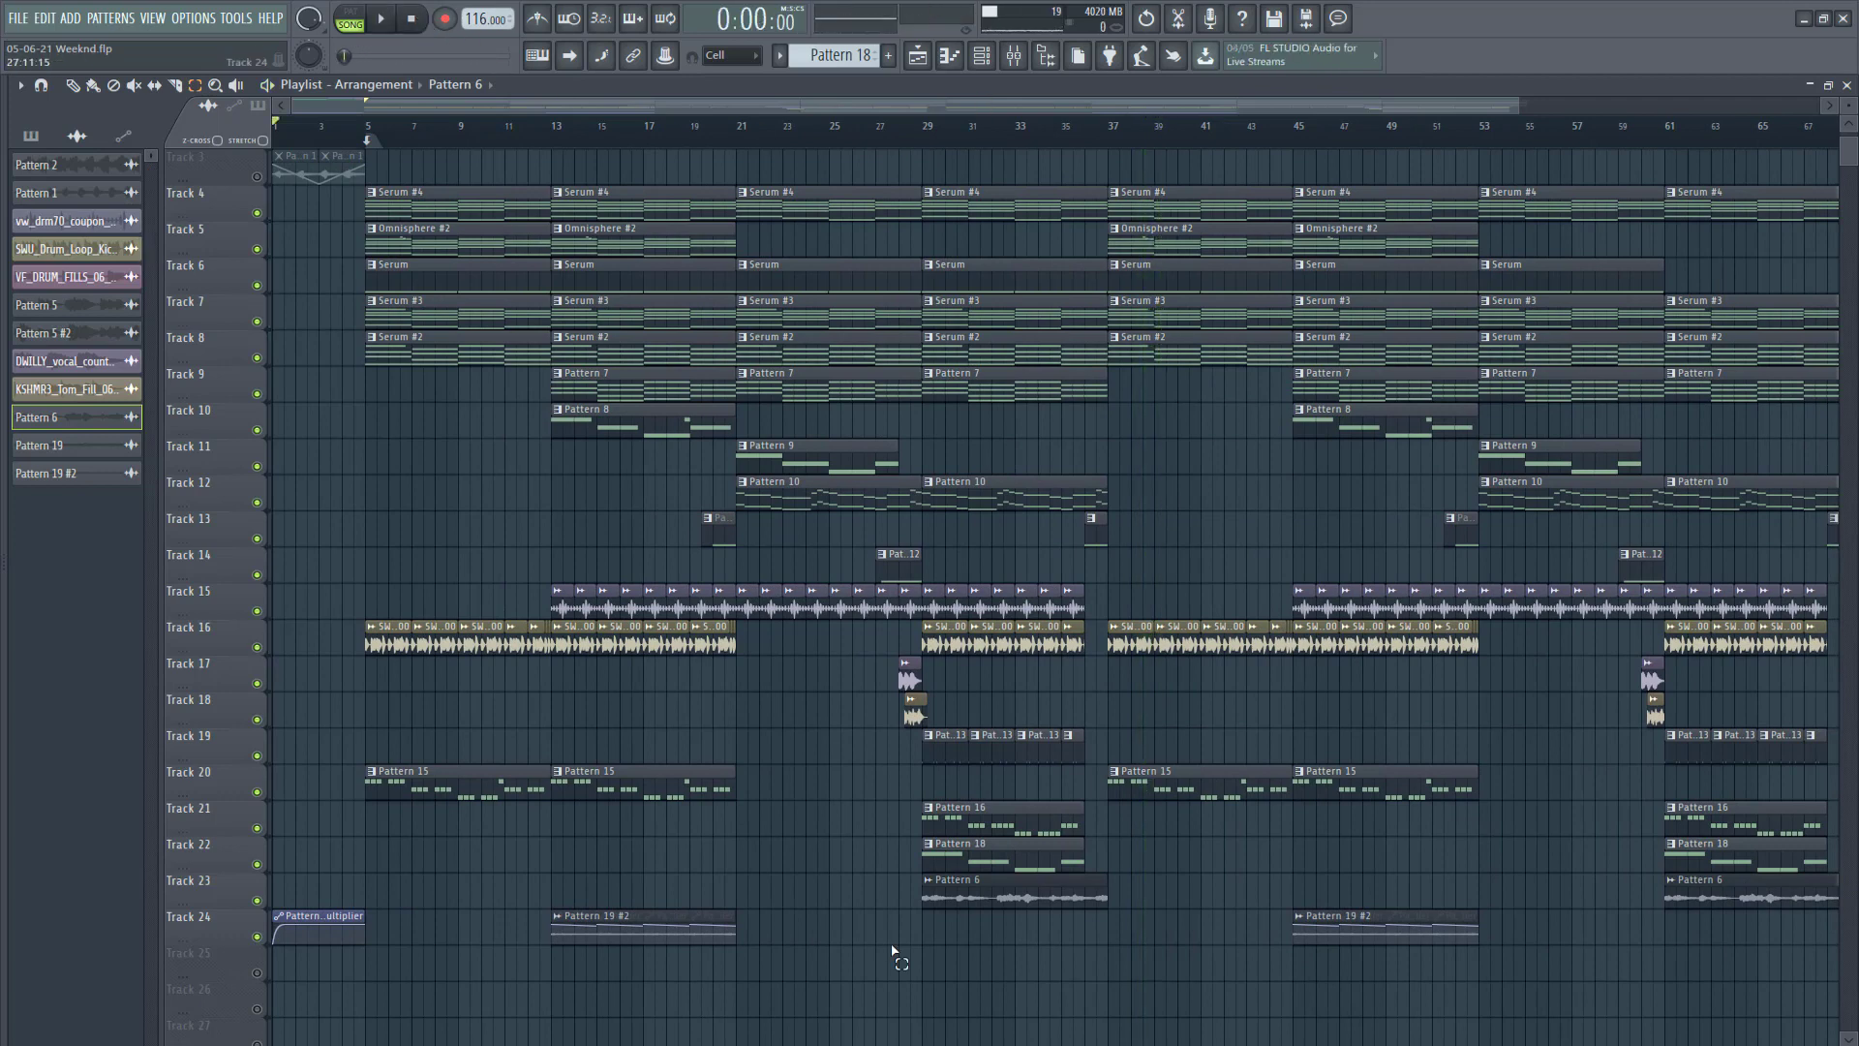
Step: Set the time selection over the intro from bar 1 to bar 5, unmute Track 3 and play that section
scroll(630, 678, "up", 2)
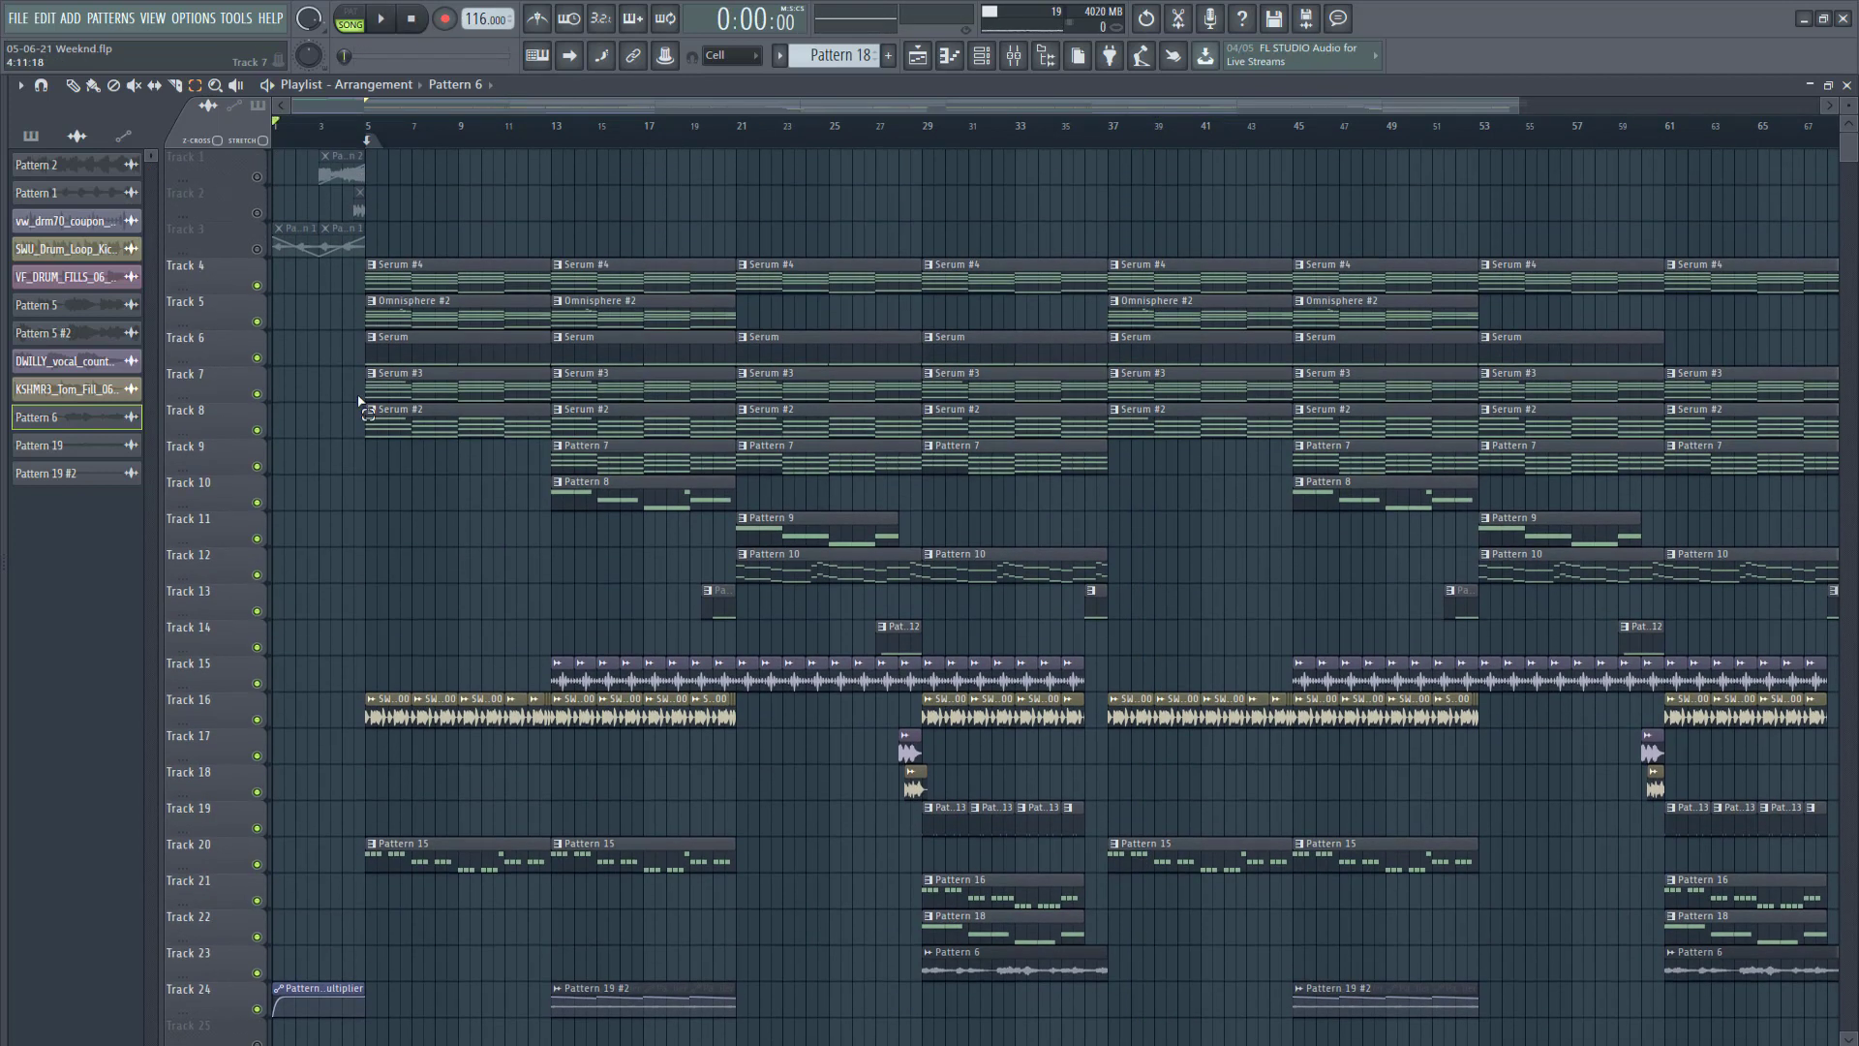
left_click_drag(368, 135, 275, 136)
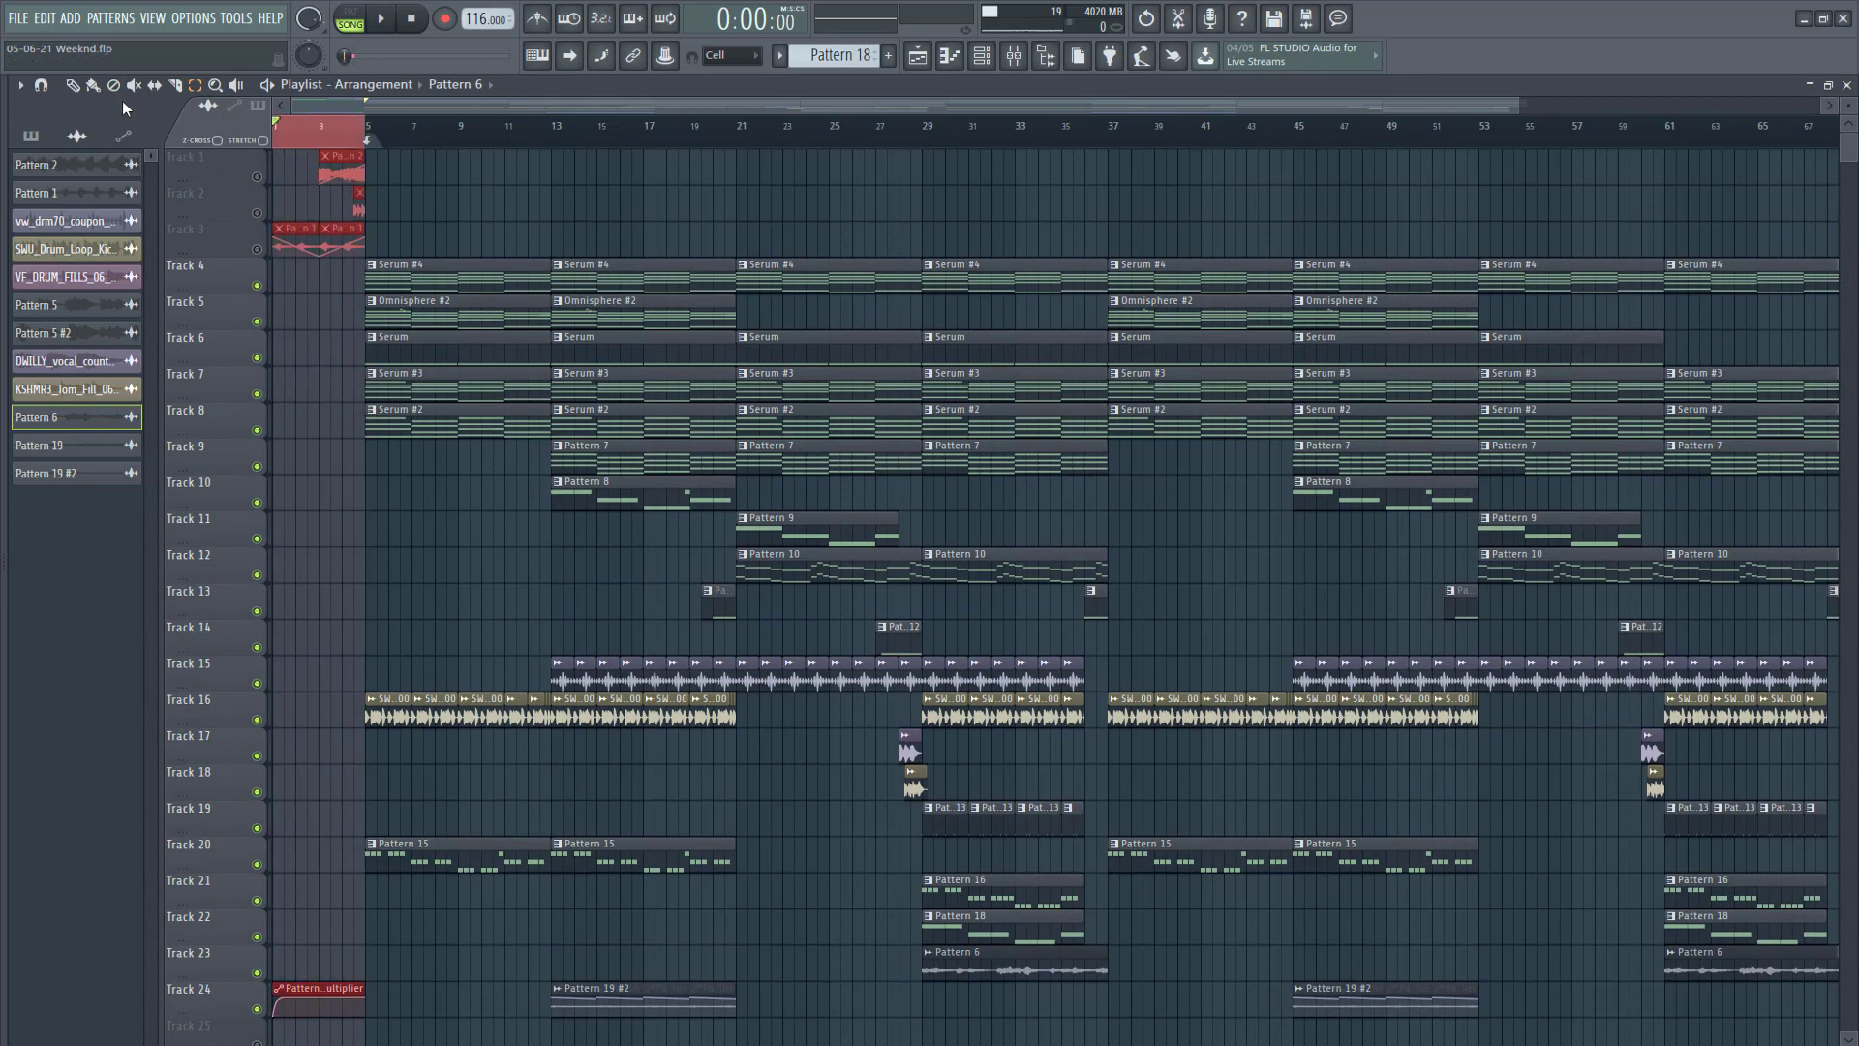
left_click(257, 248)
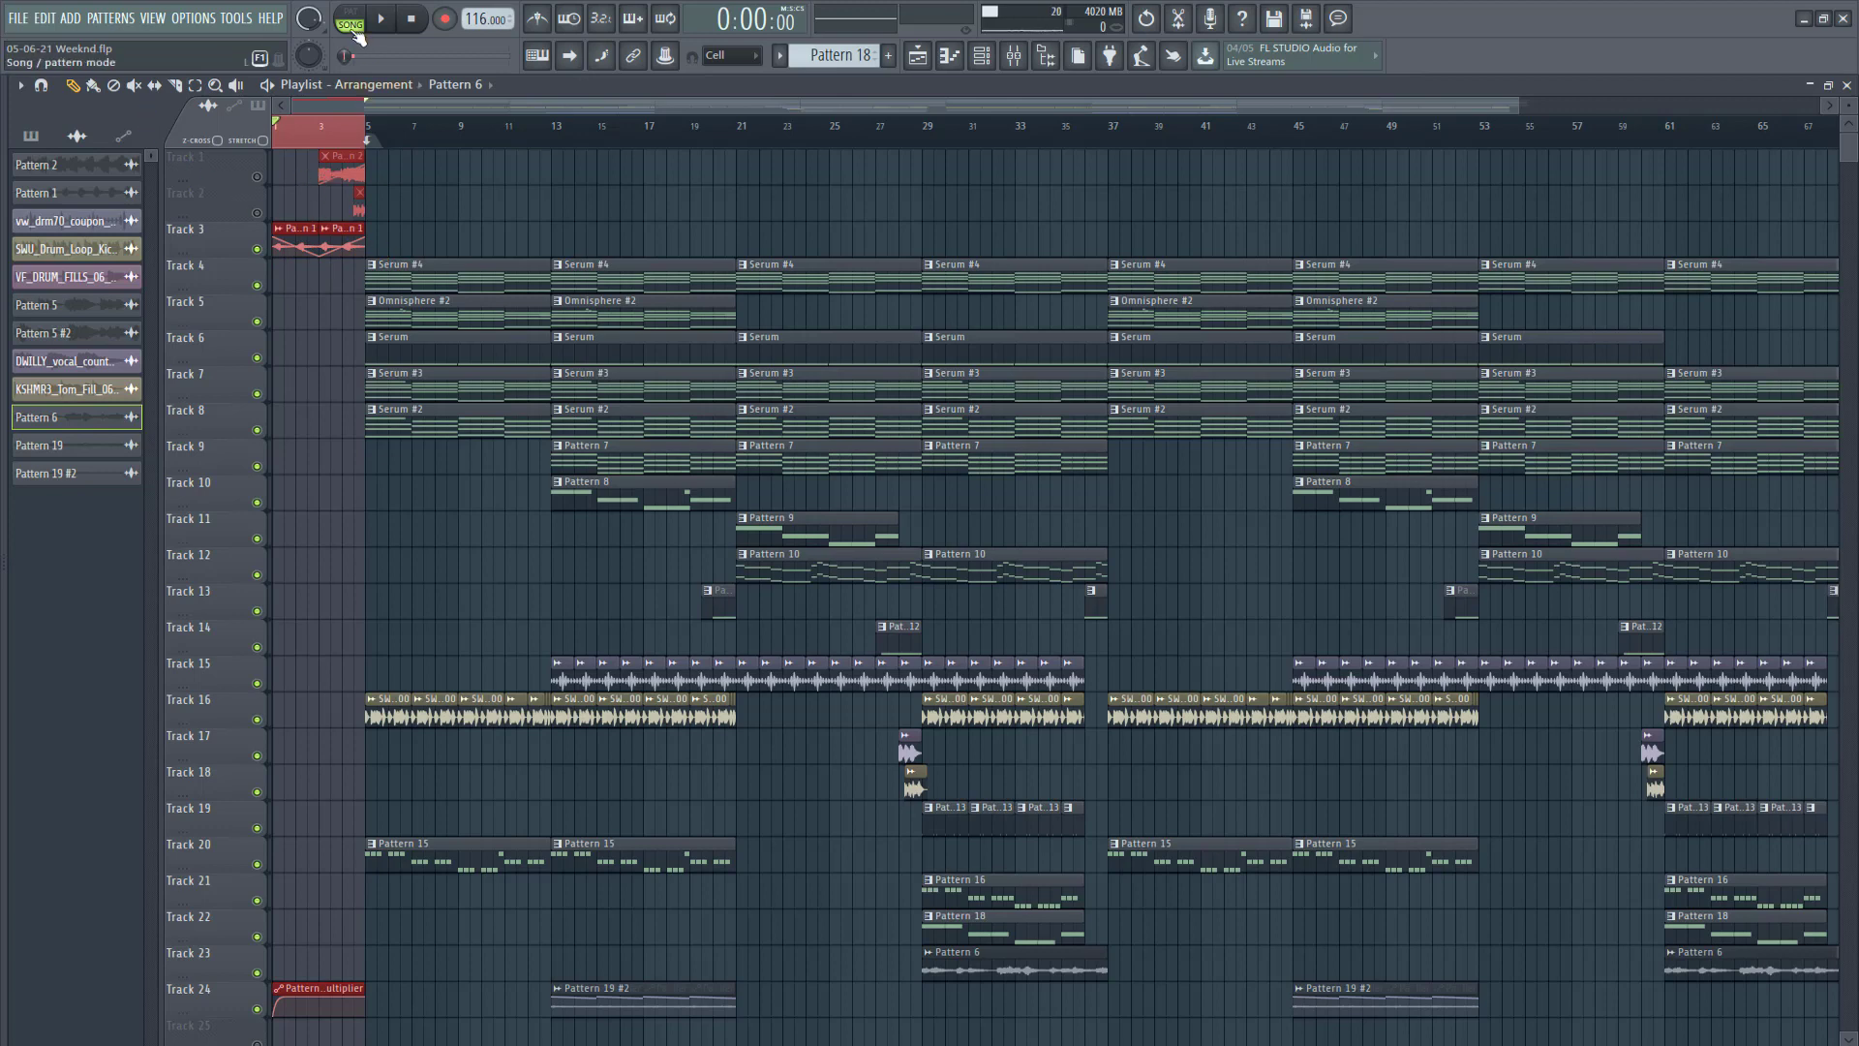
left_click(396, 22)
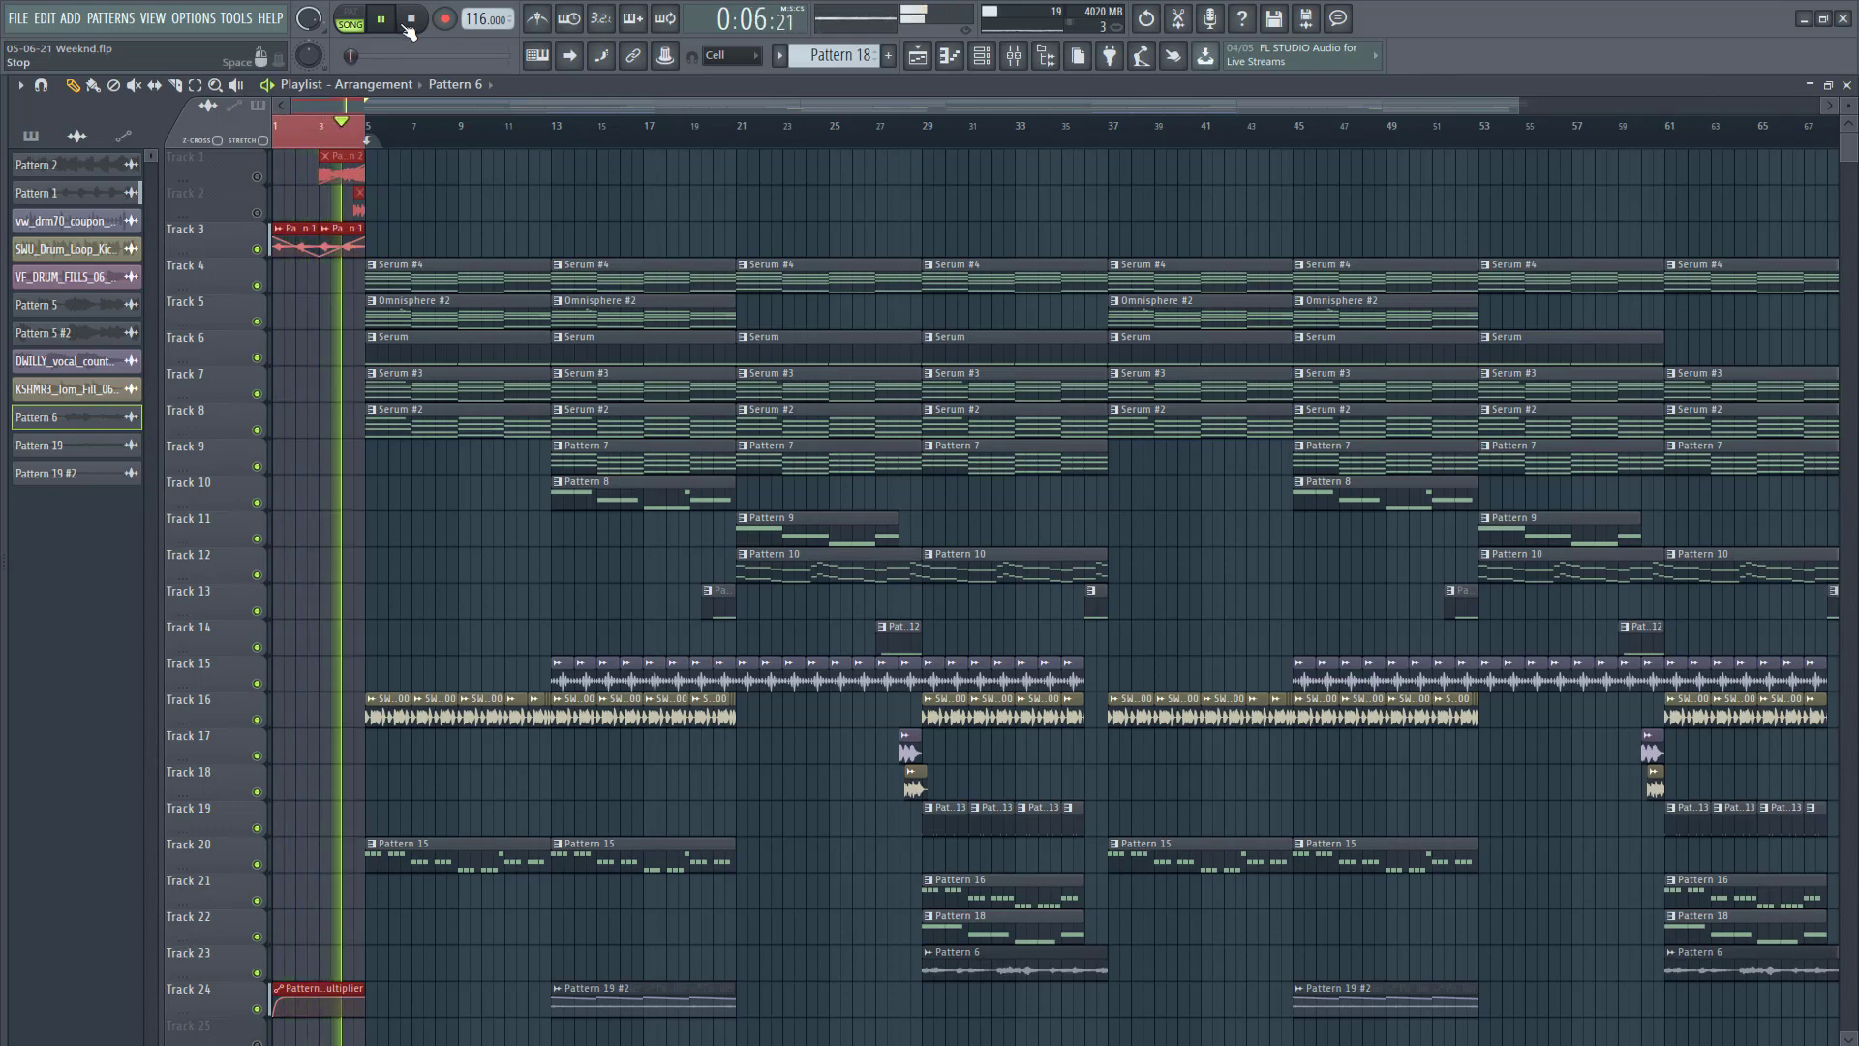
left_click(411, 20)
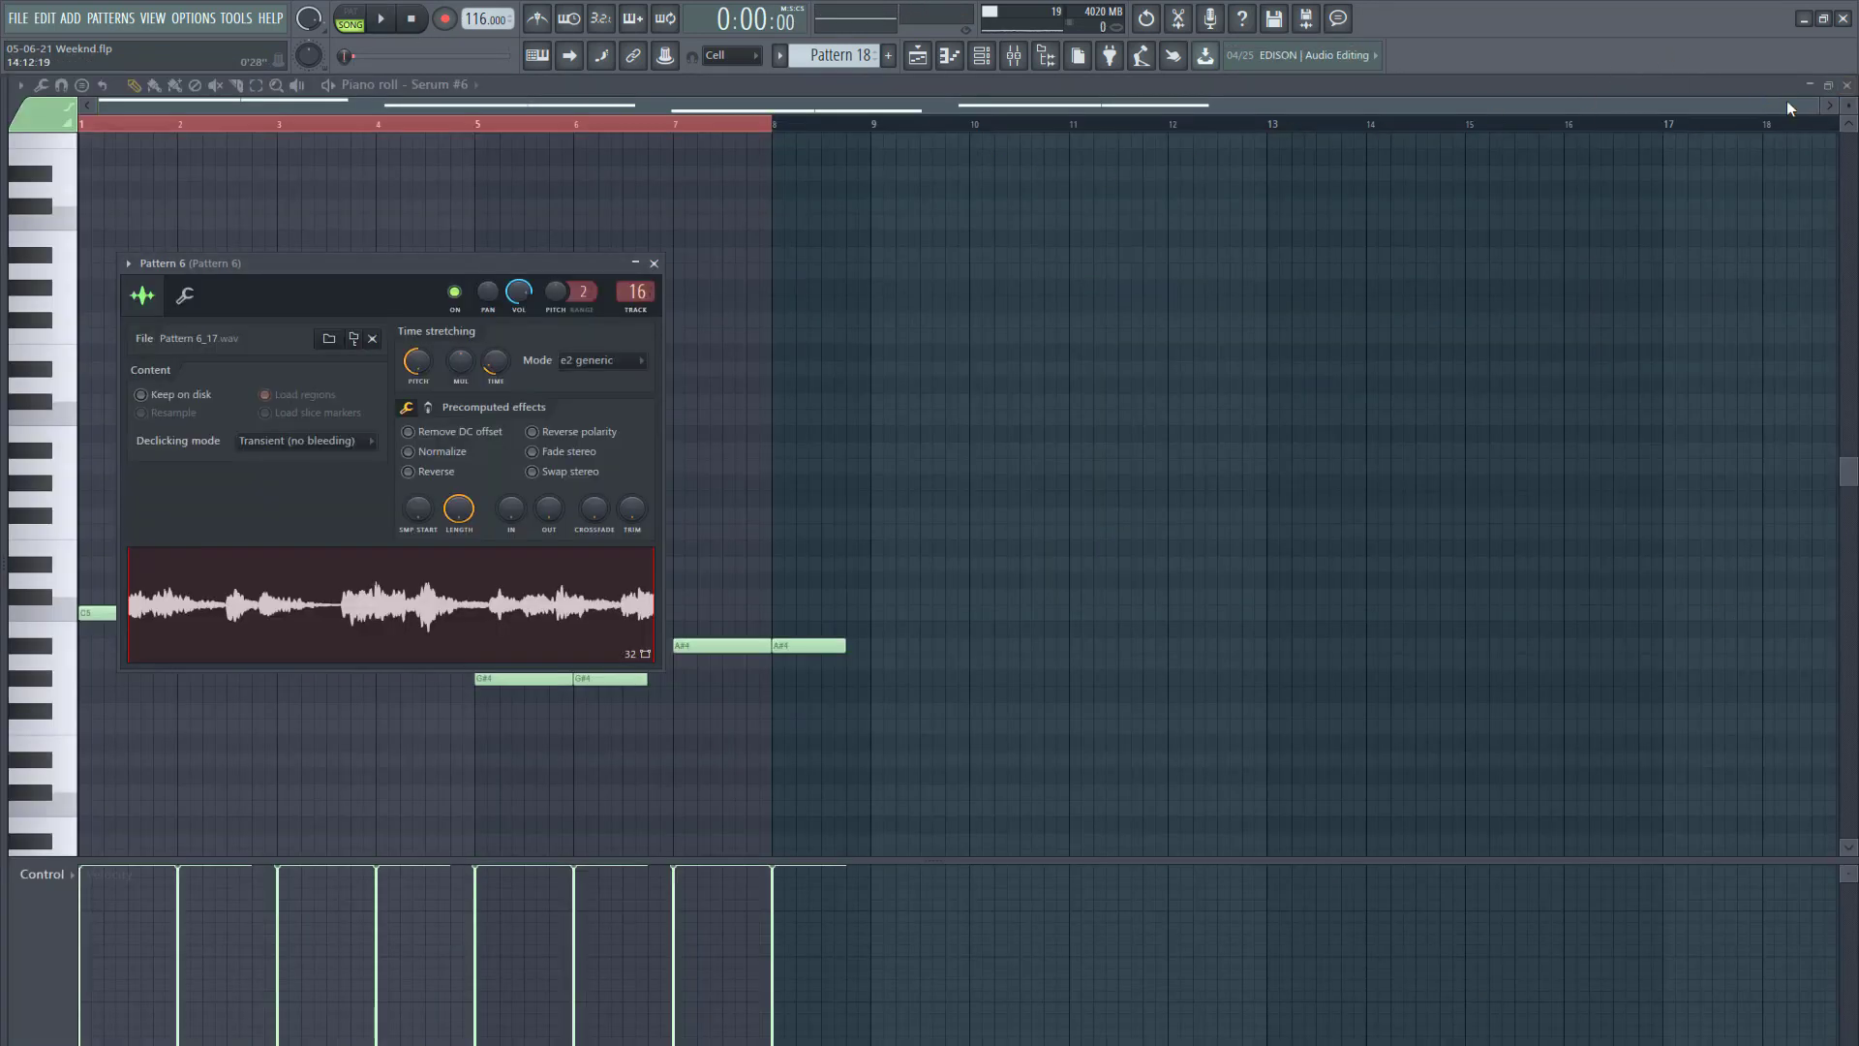
Step: Close the Serum #6 piano roll, switch to Pattern 1 and view the patch loaded in its Omnisphere channel
left_click(1846, 84)
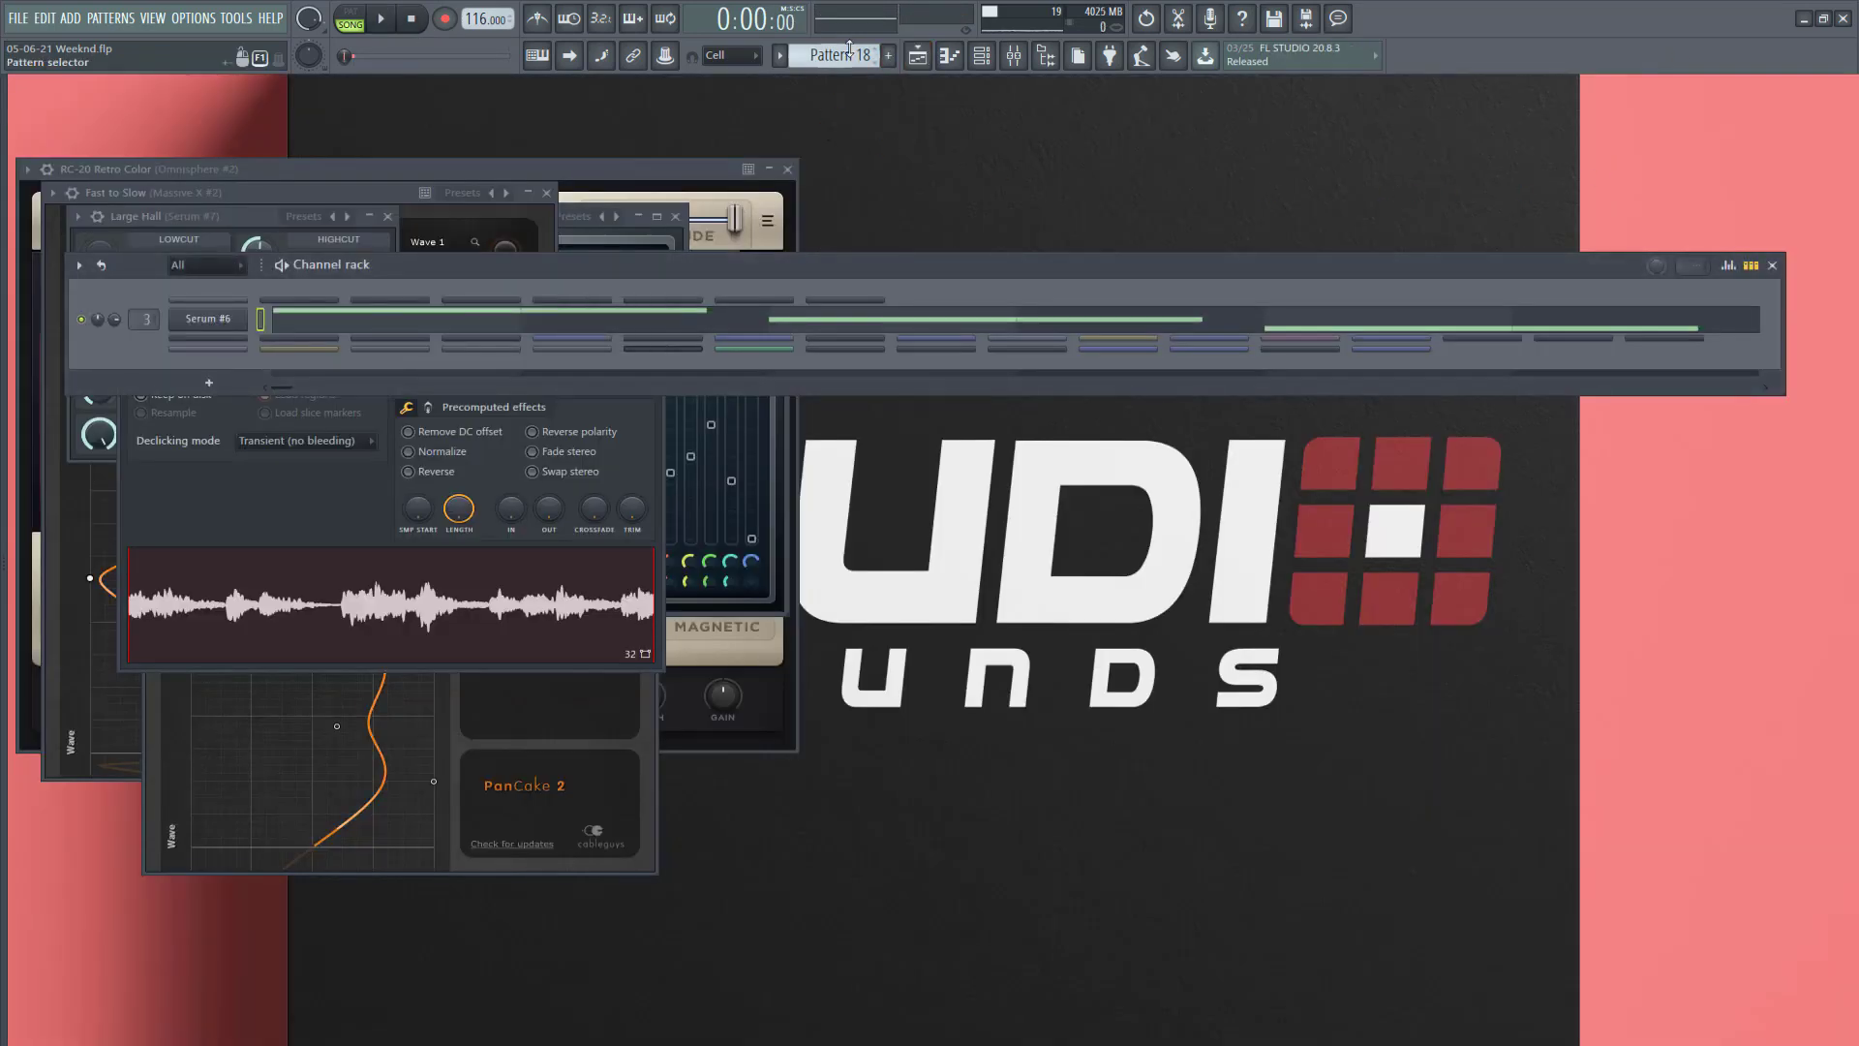
left_click_drag(842, 55, 843, 146)
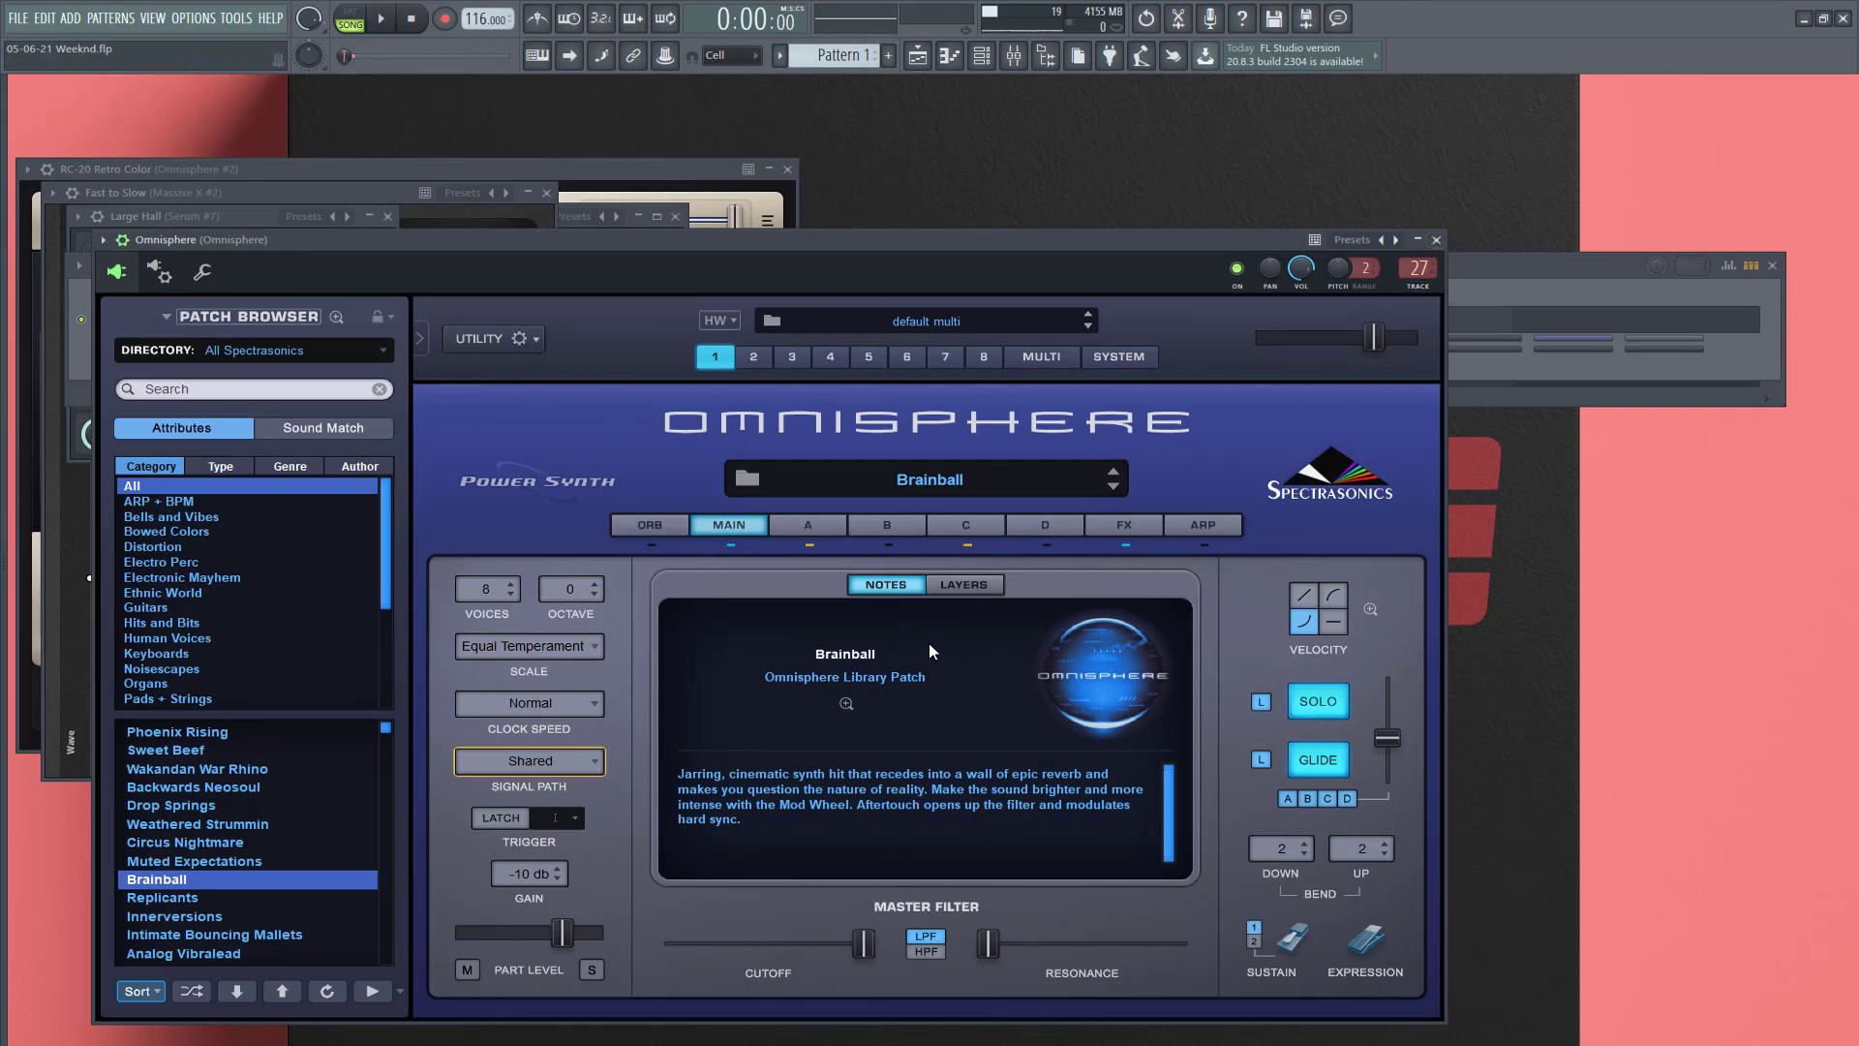
left_click(1436, 239)
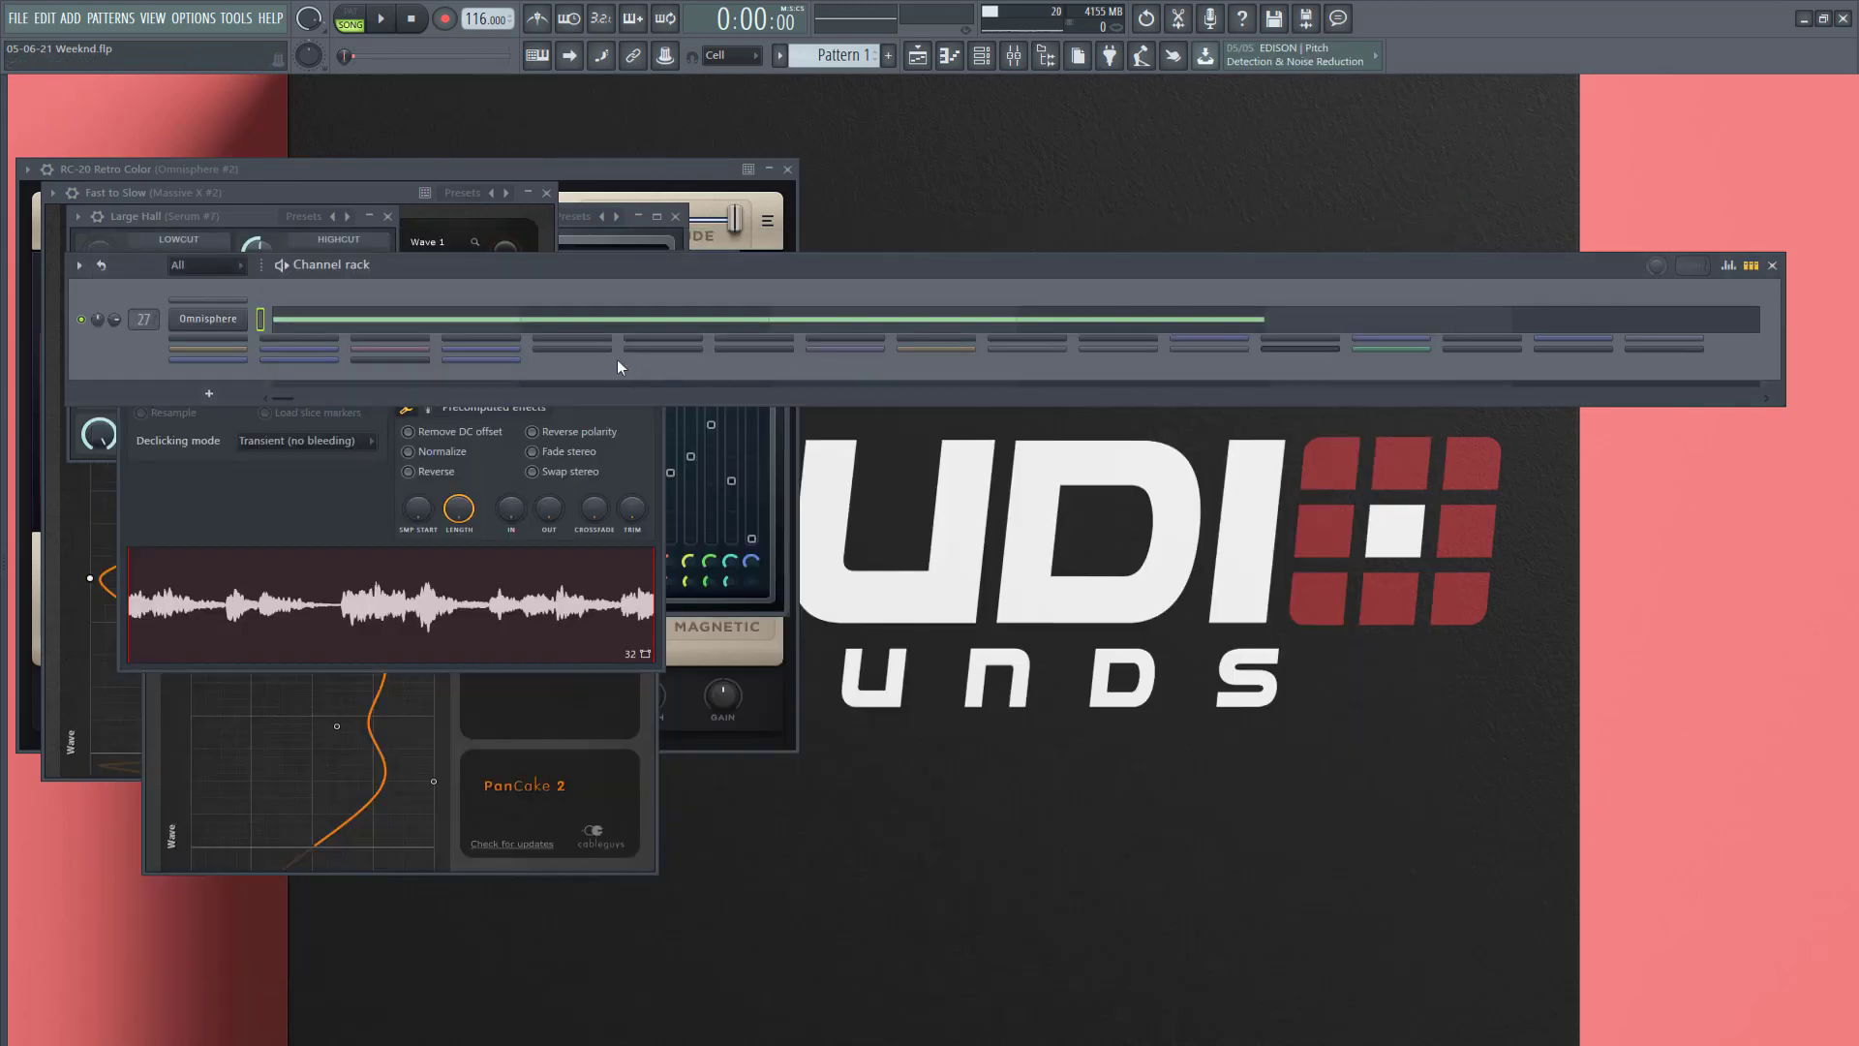
Step: View Pattern 1's Omnisphere part in the piano roll and audition its four C5 notes
left_click(567, 332)
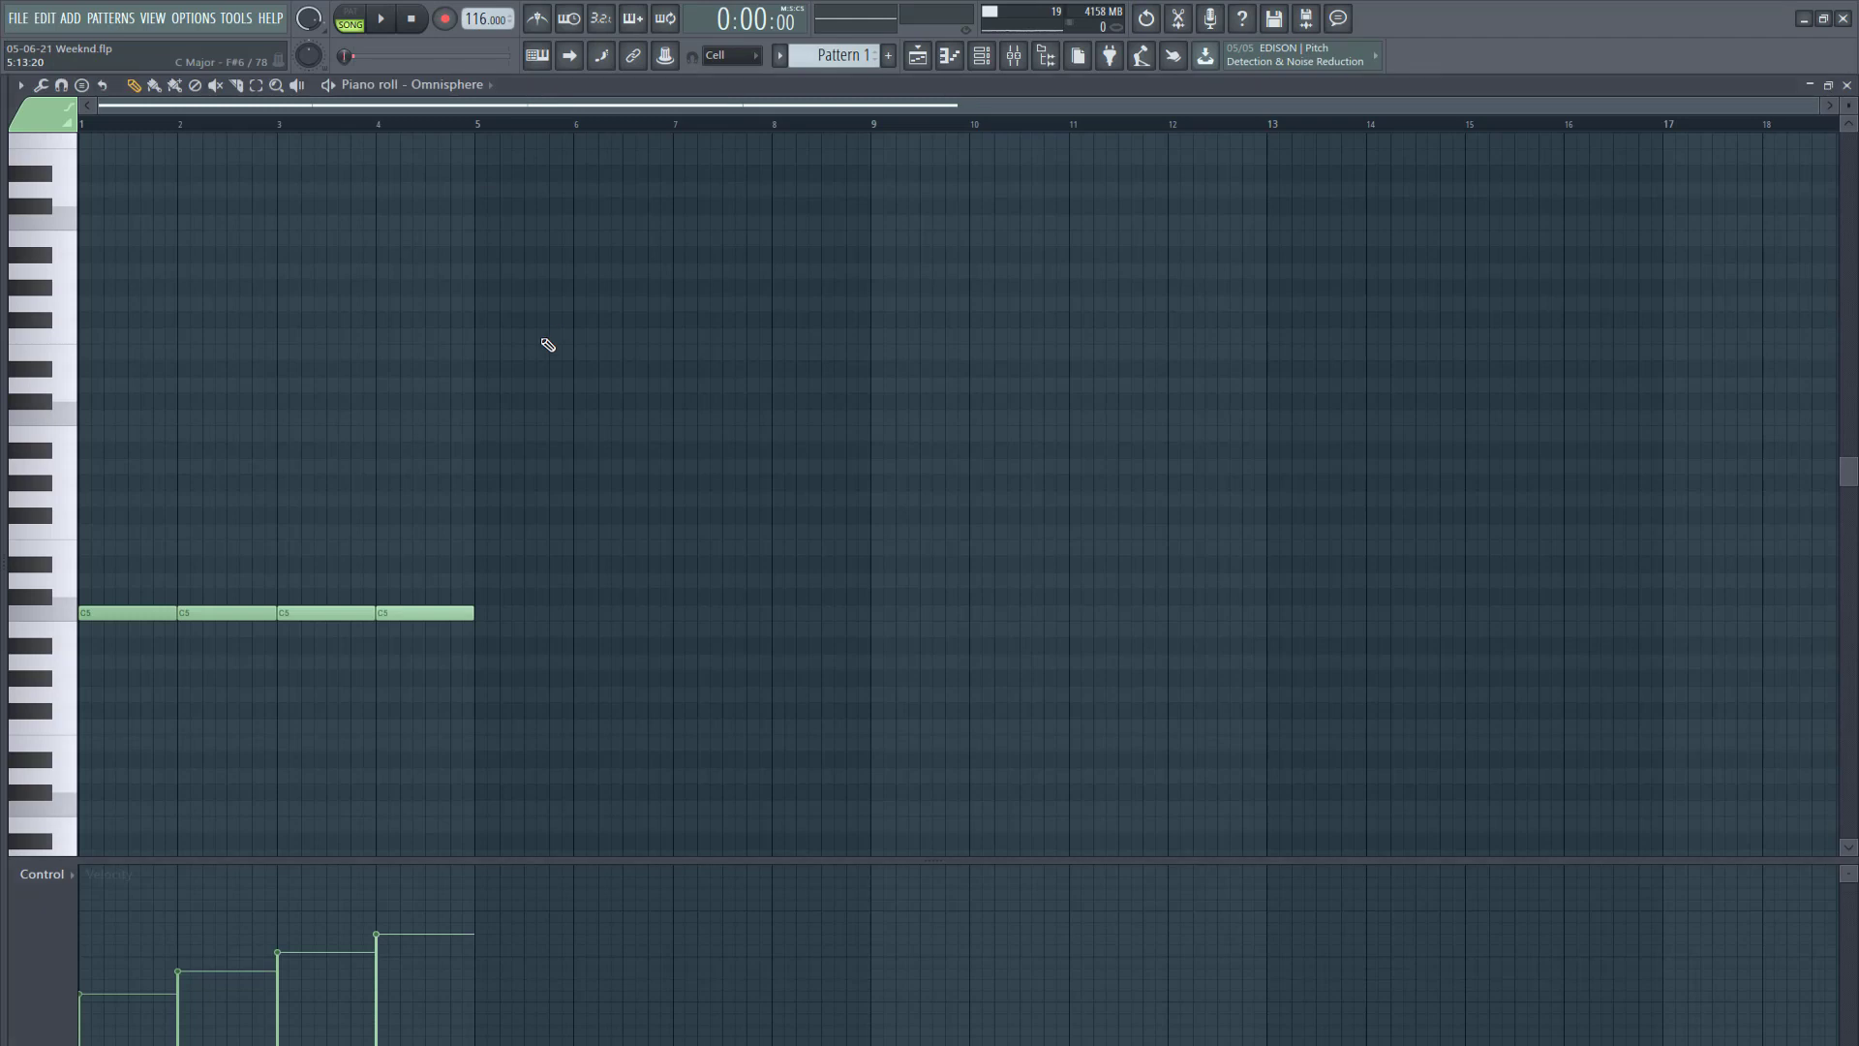
left_click(109, 611)
left_click(207, 611)
left_click(310, 612)
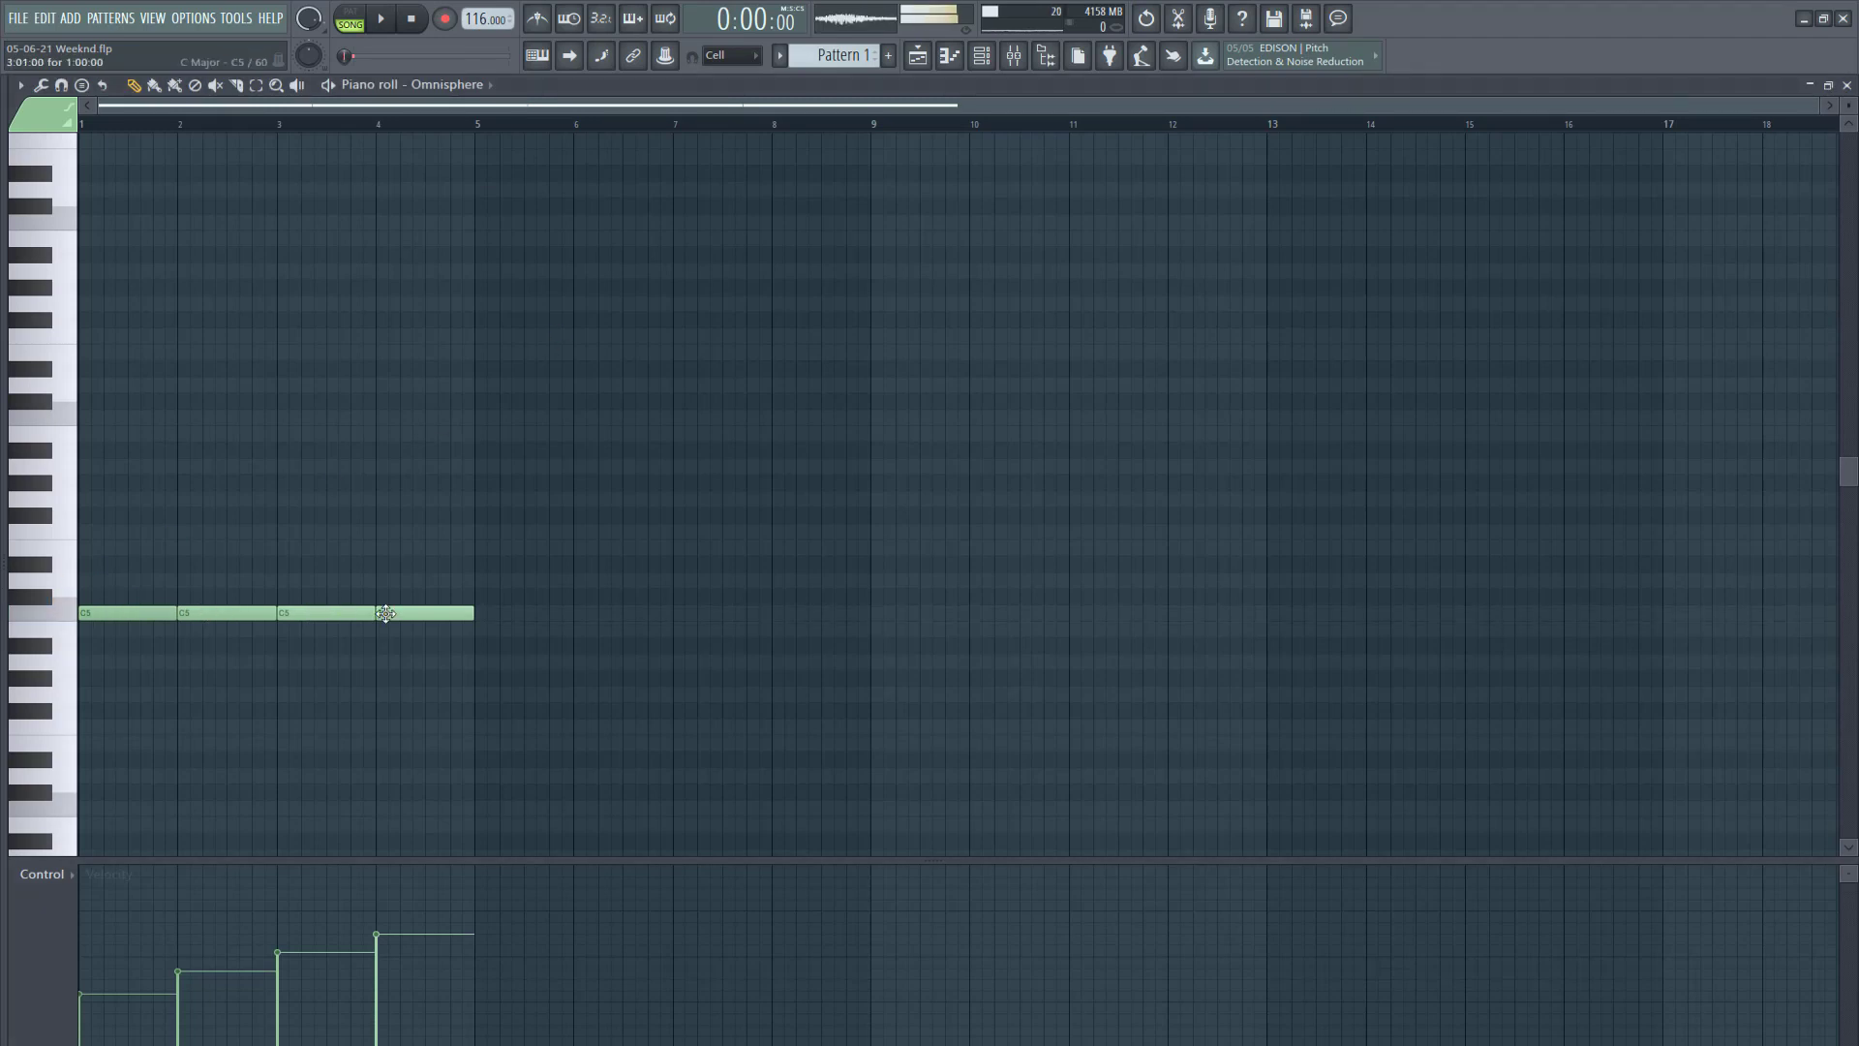
left_click(411, 612)
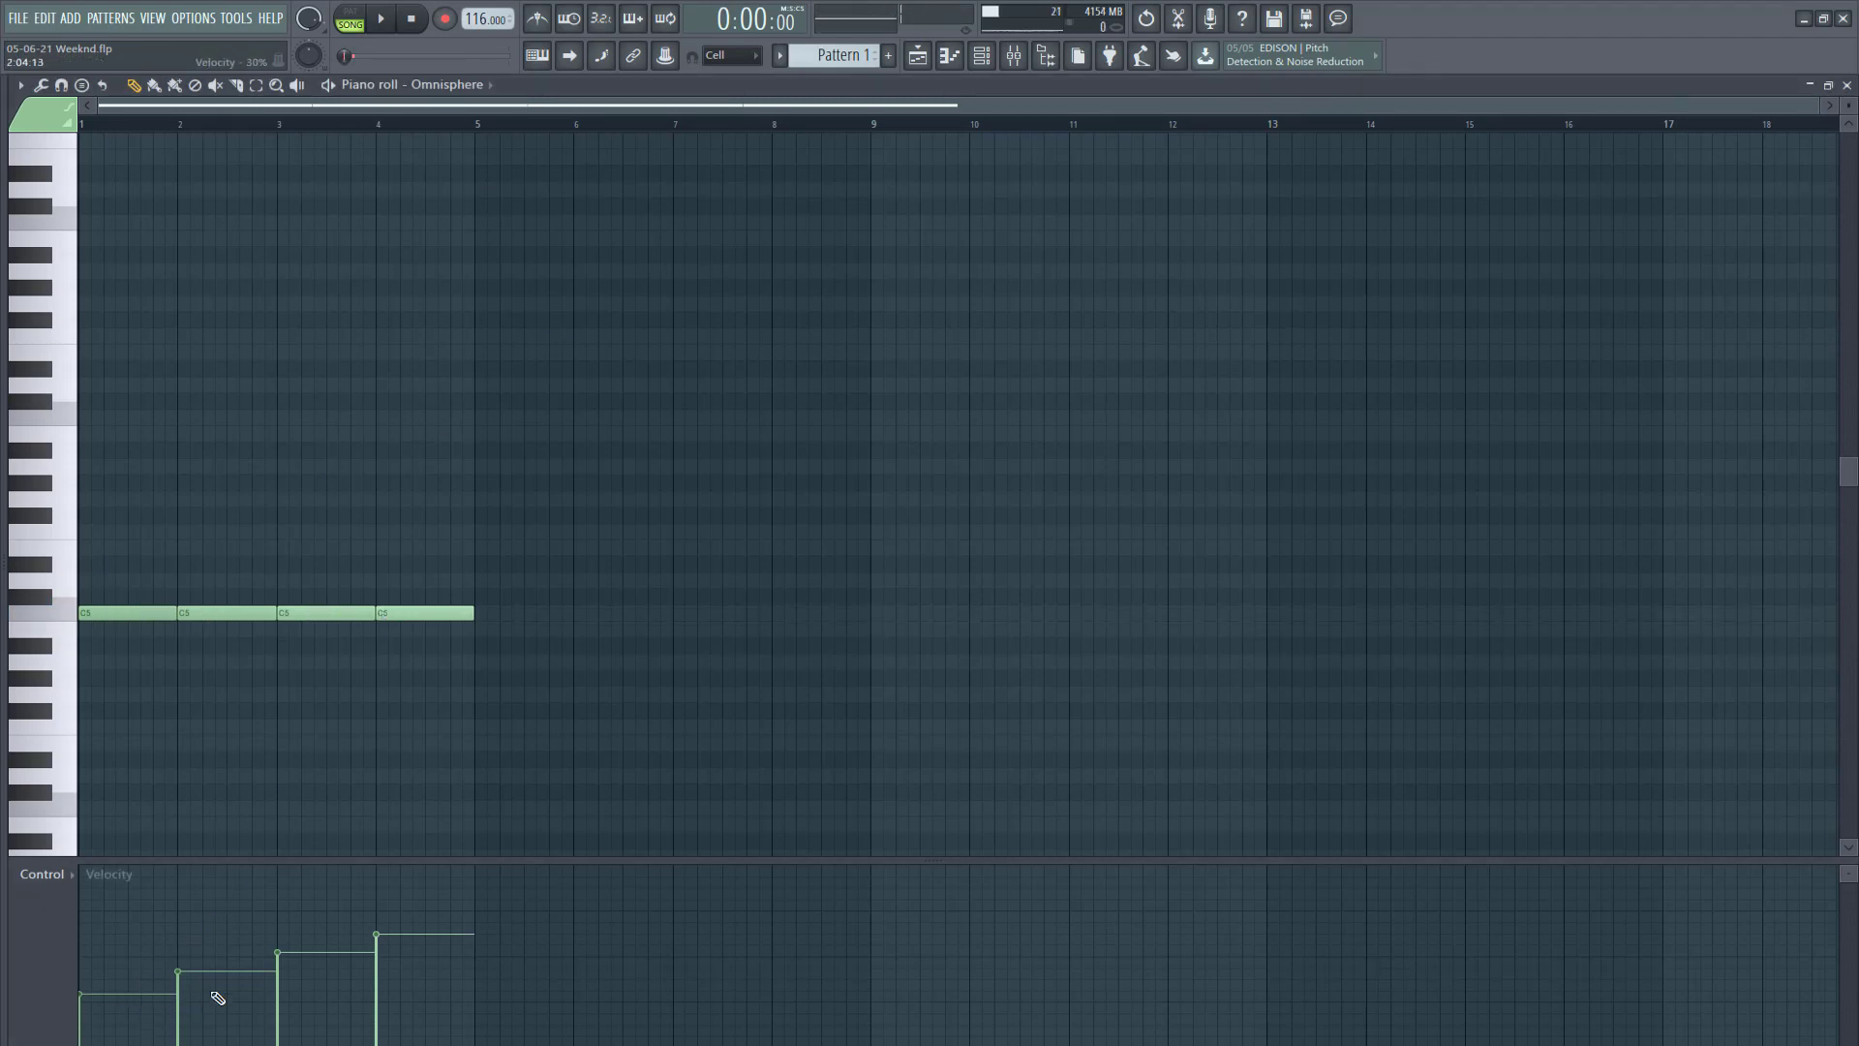
left_click(1846, 85)
Step: Show the Quick render as audio clip command for Pattern 1 and the panning automation over the rendered clips on Track 3
left_click(122, 19)
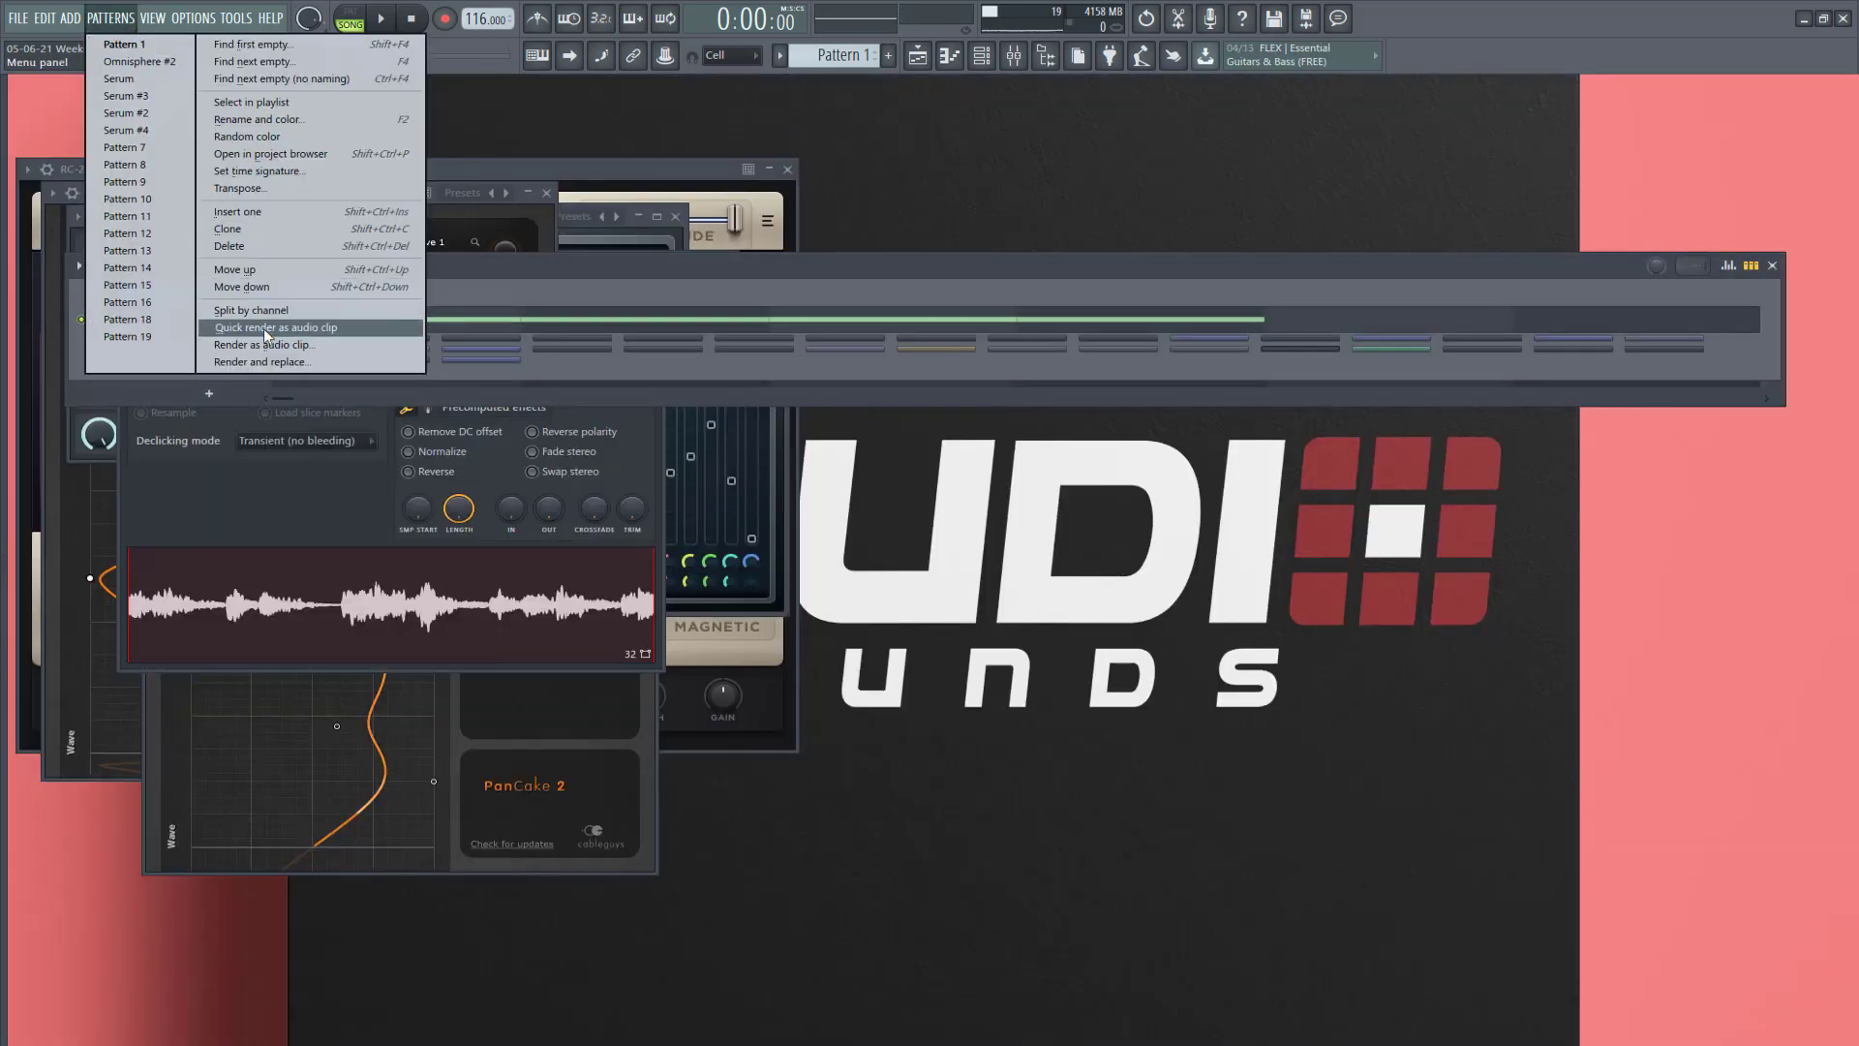
left_click(914, 55)
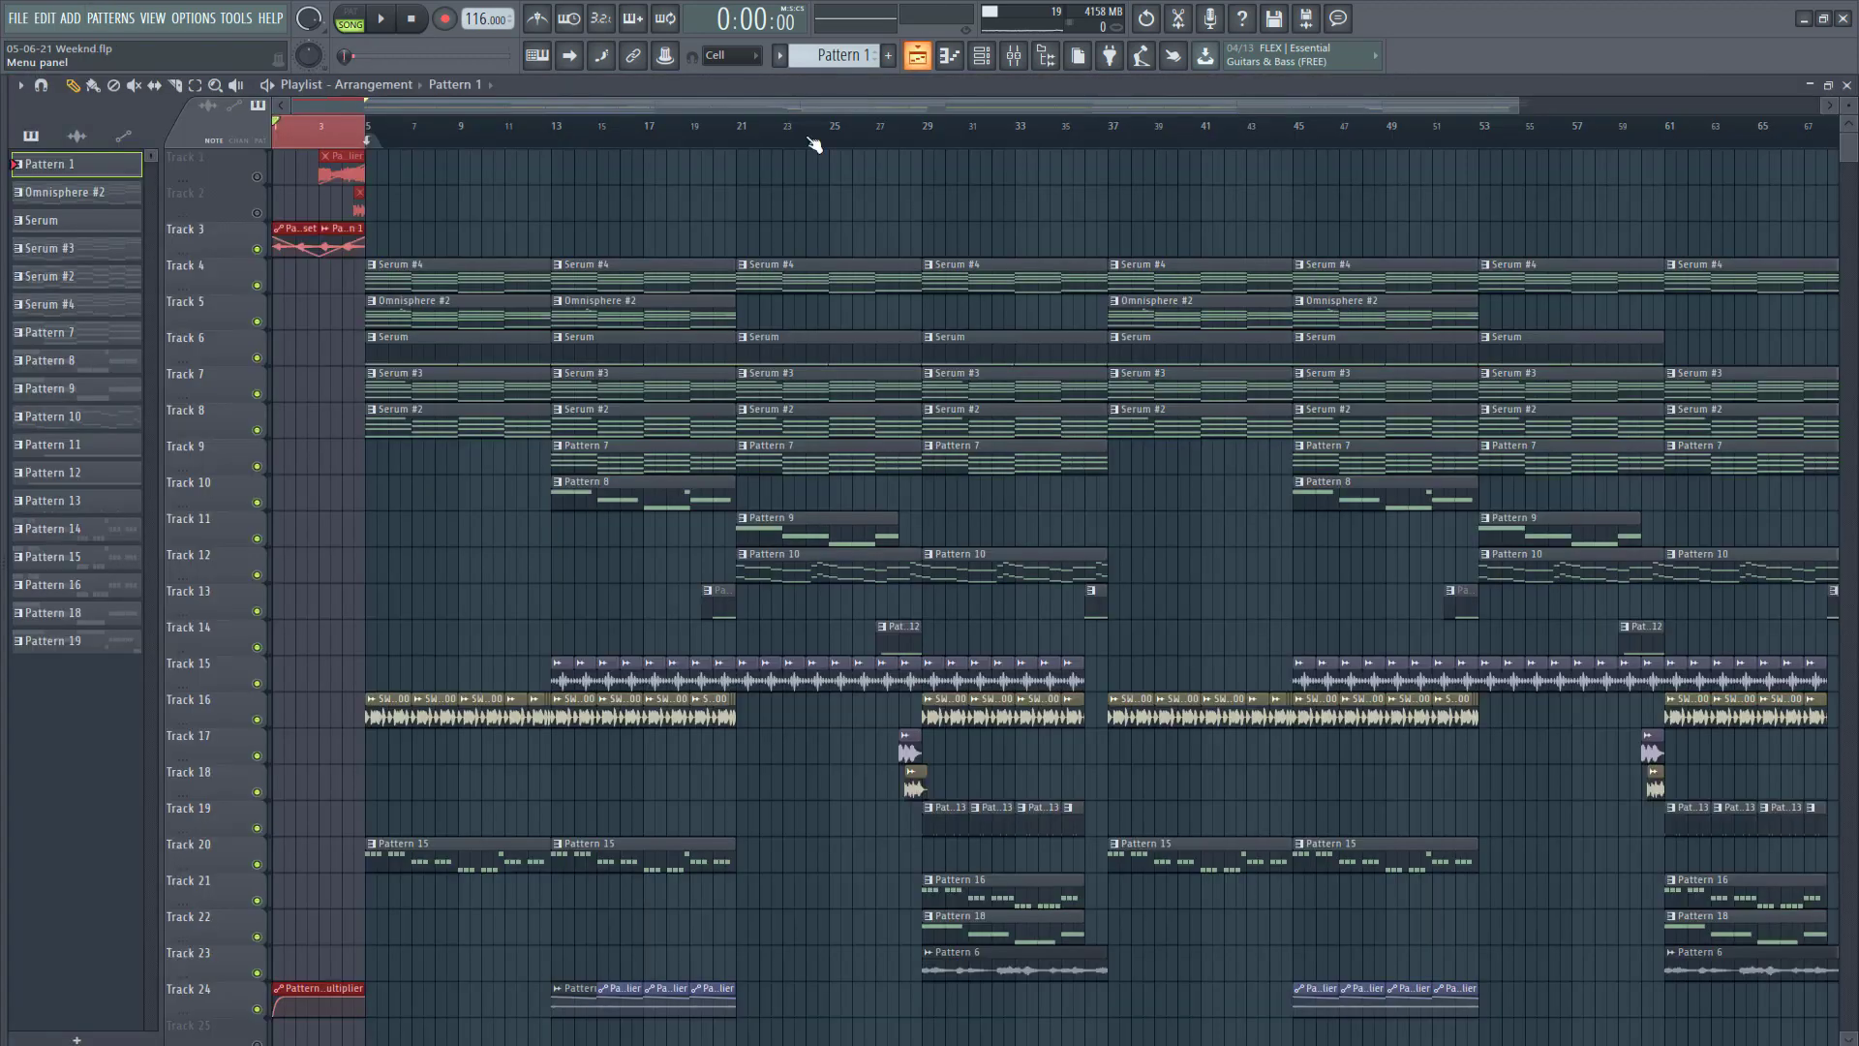
mouse_move(300, 237)
left_mouse_down()
mouse_move(300, 308)
mouse_move(295, 232)
left_mouse_up()
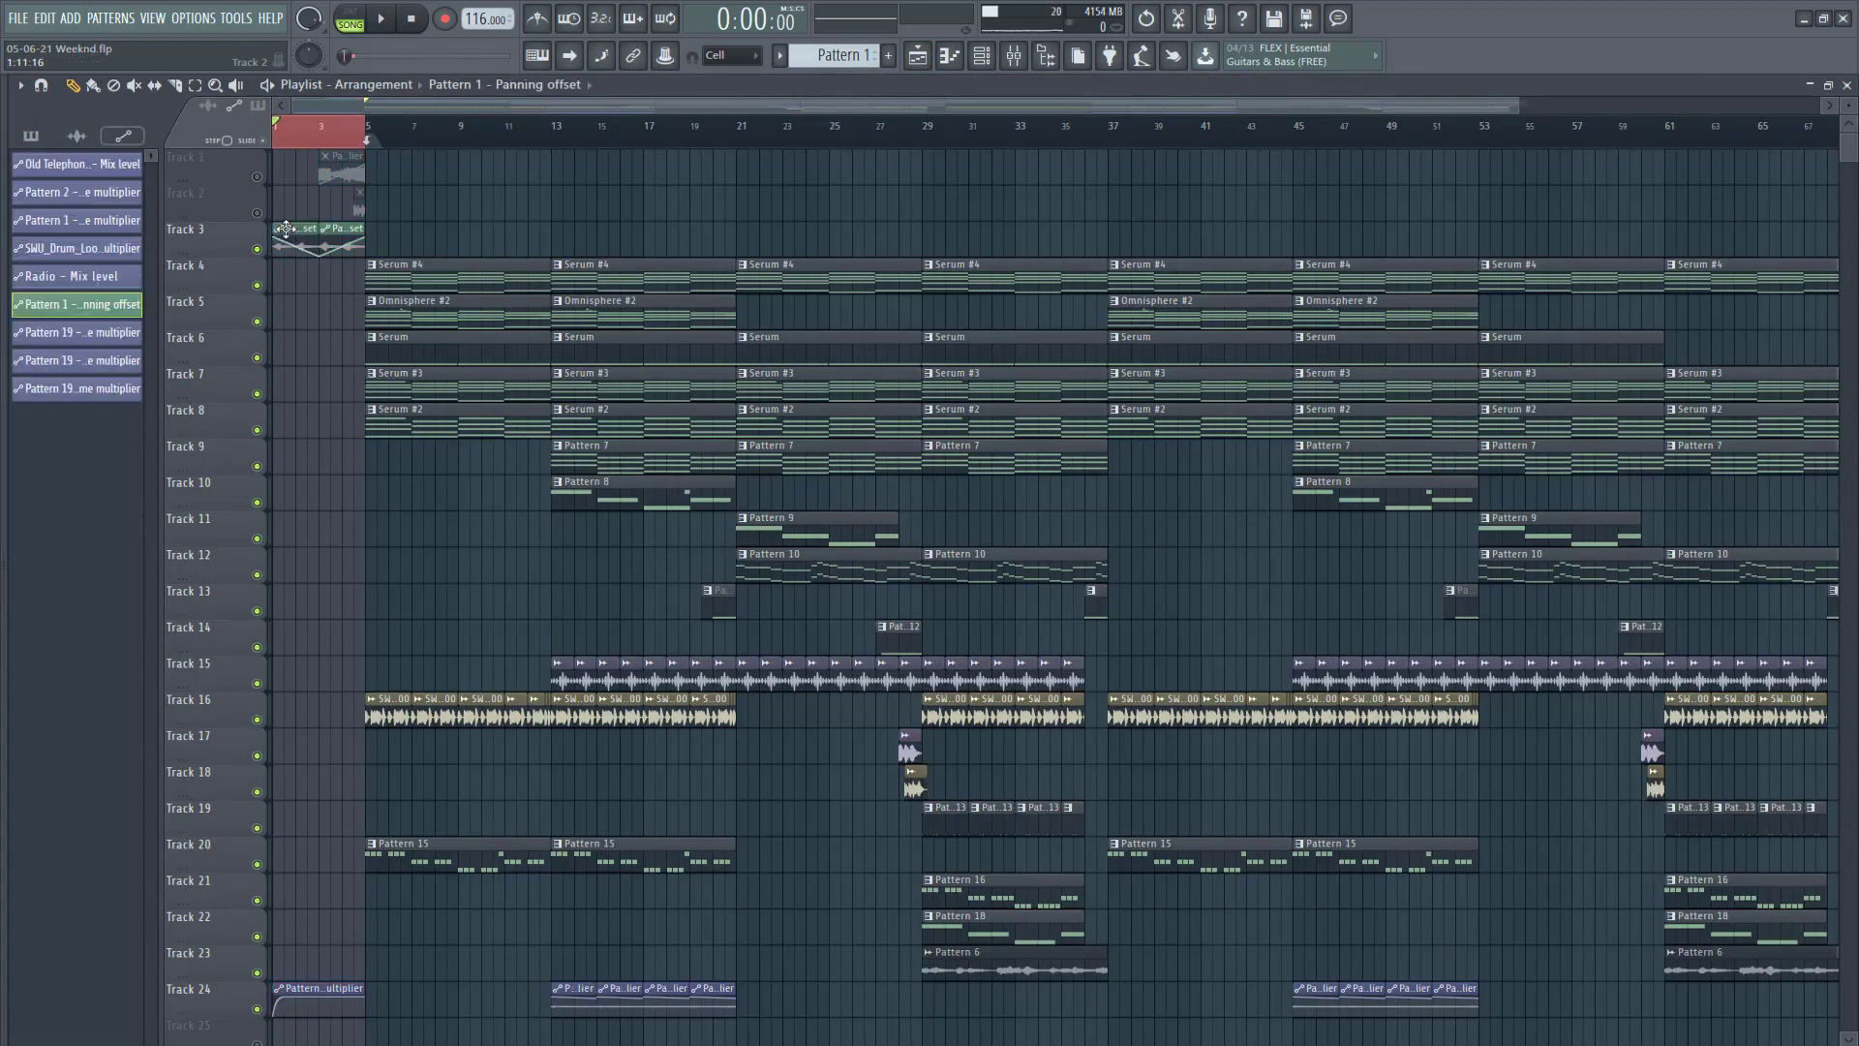
Step: Unmute Track 1, move the Pattern 2 volume automation clip aside to bar 9 and preview the Pattern 2 audio clip
left_click(257, 177)
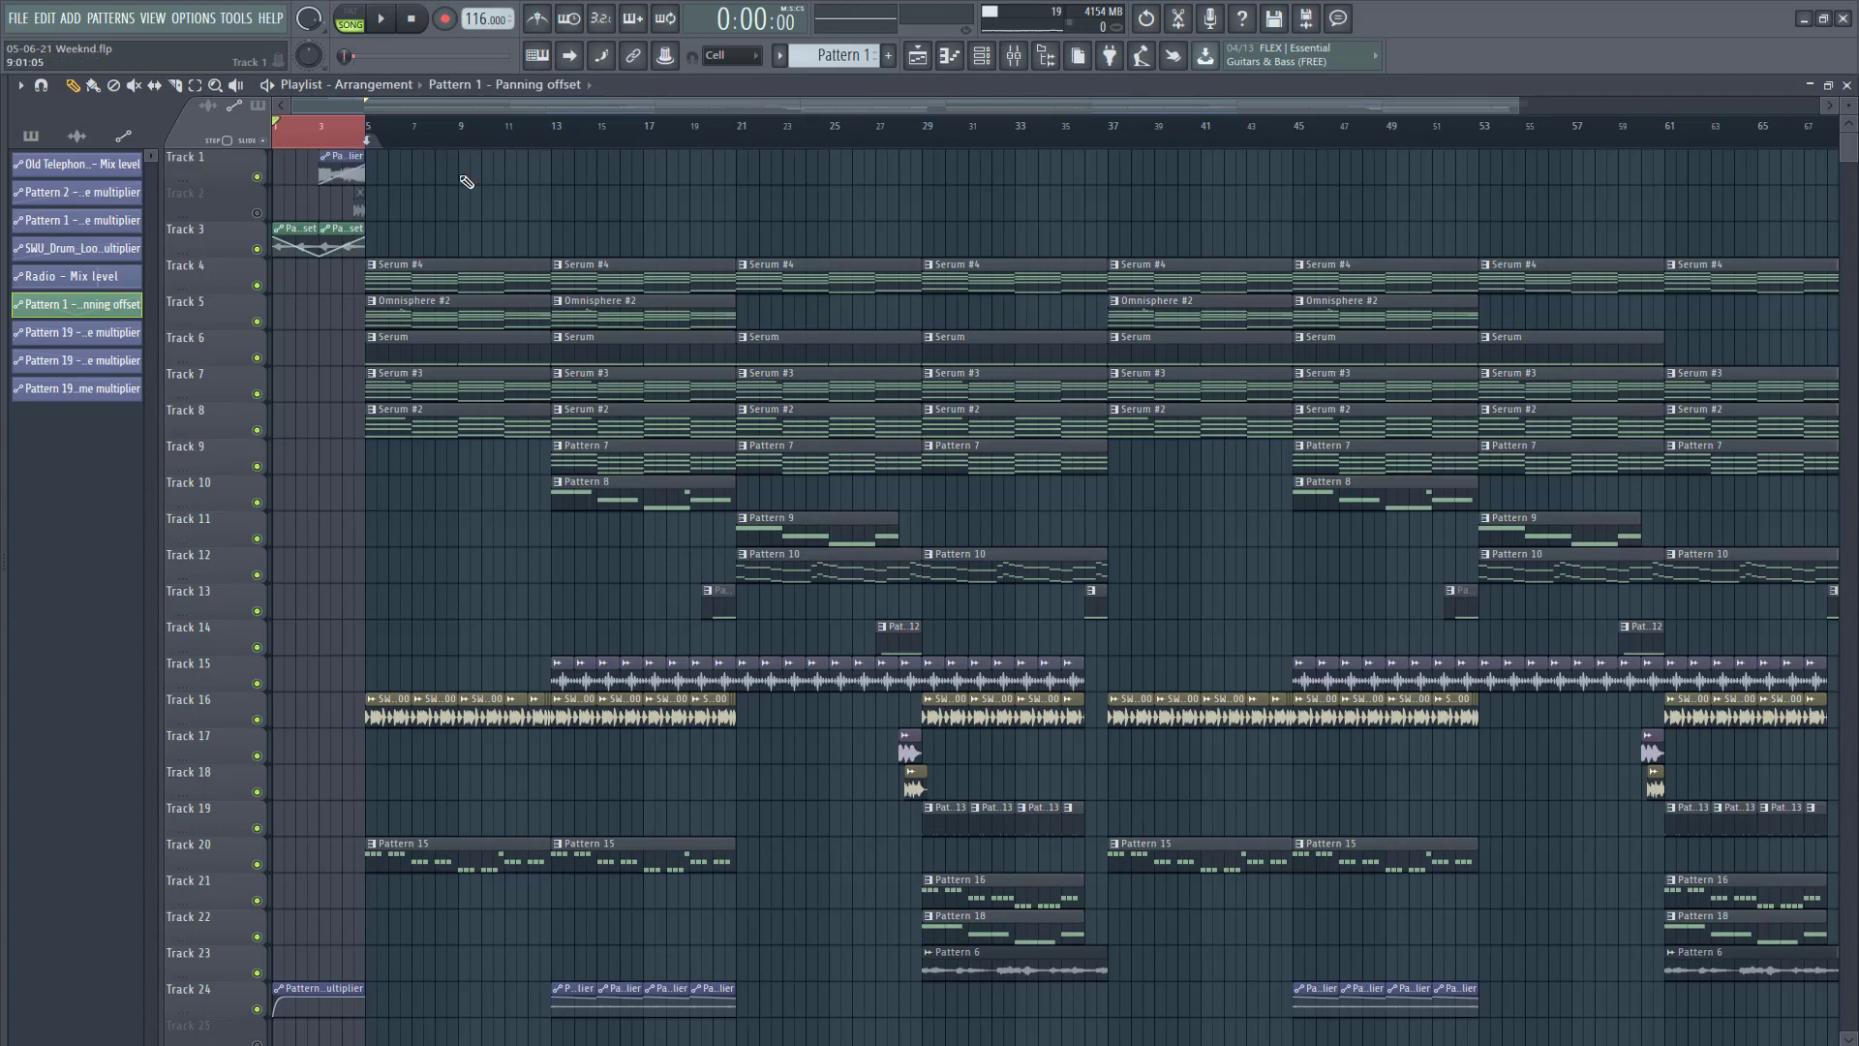
right_click(329, 167)
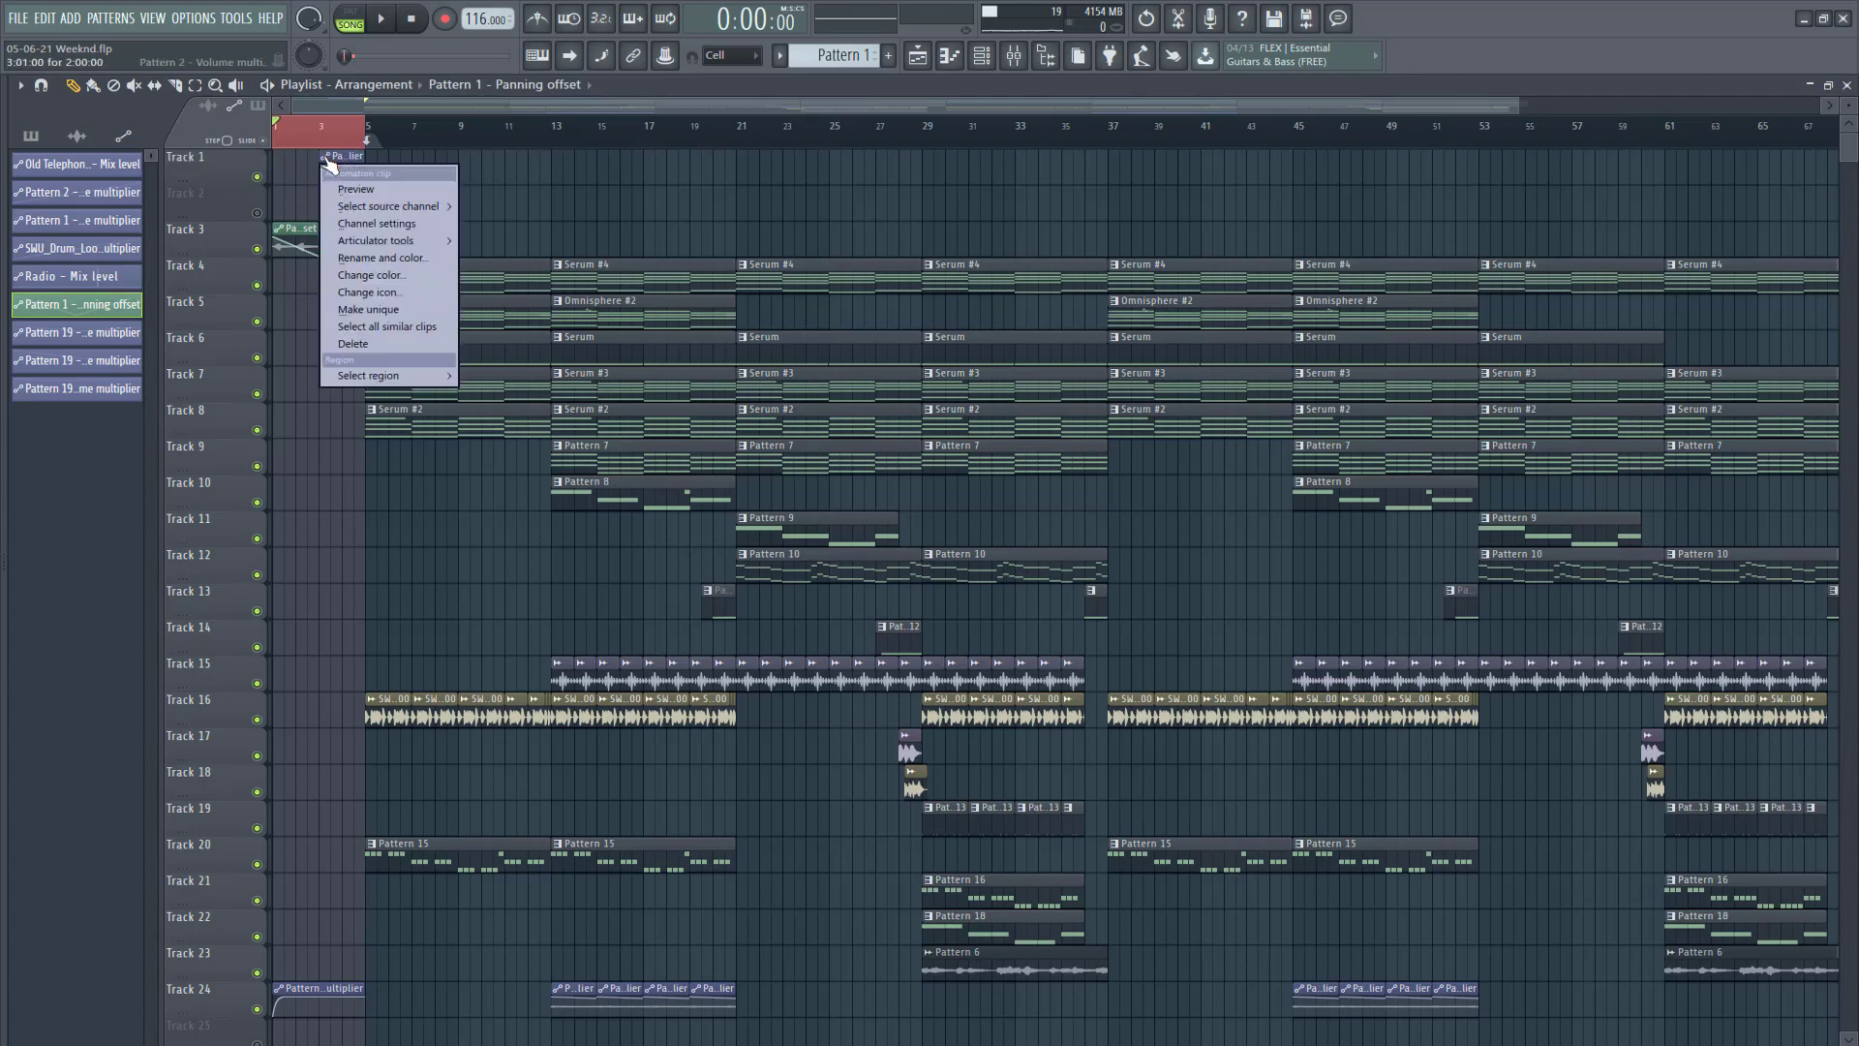
left_click_drag(349, 168, 489, 168)
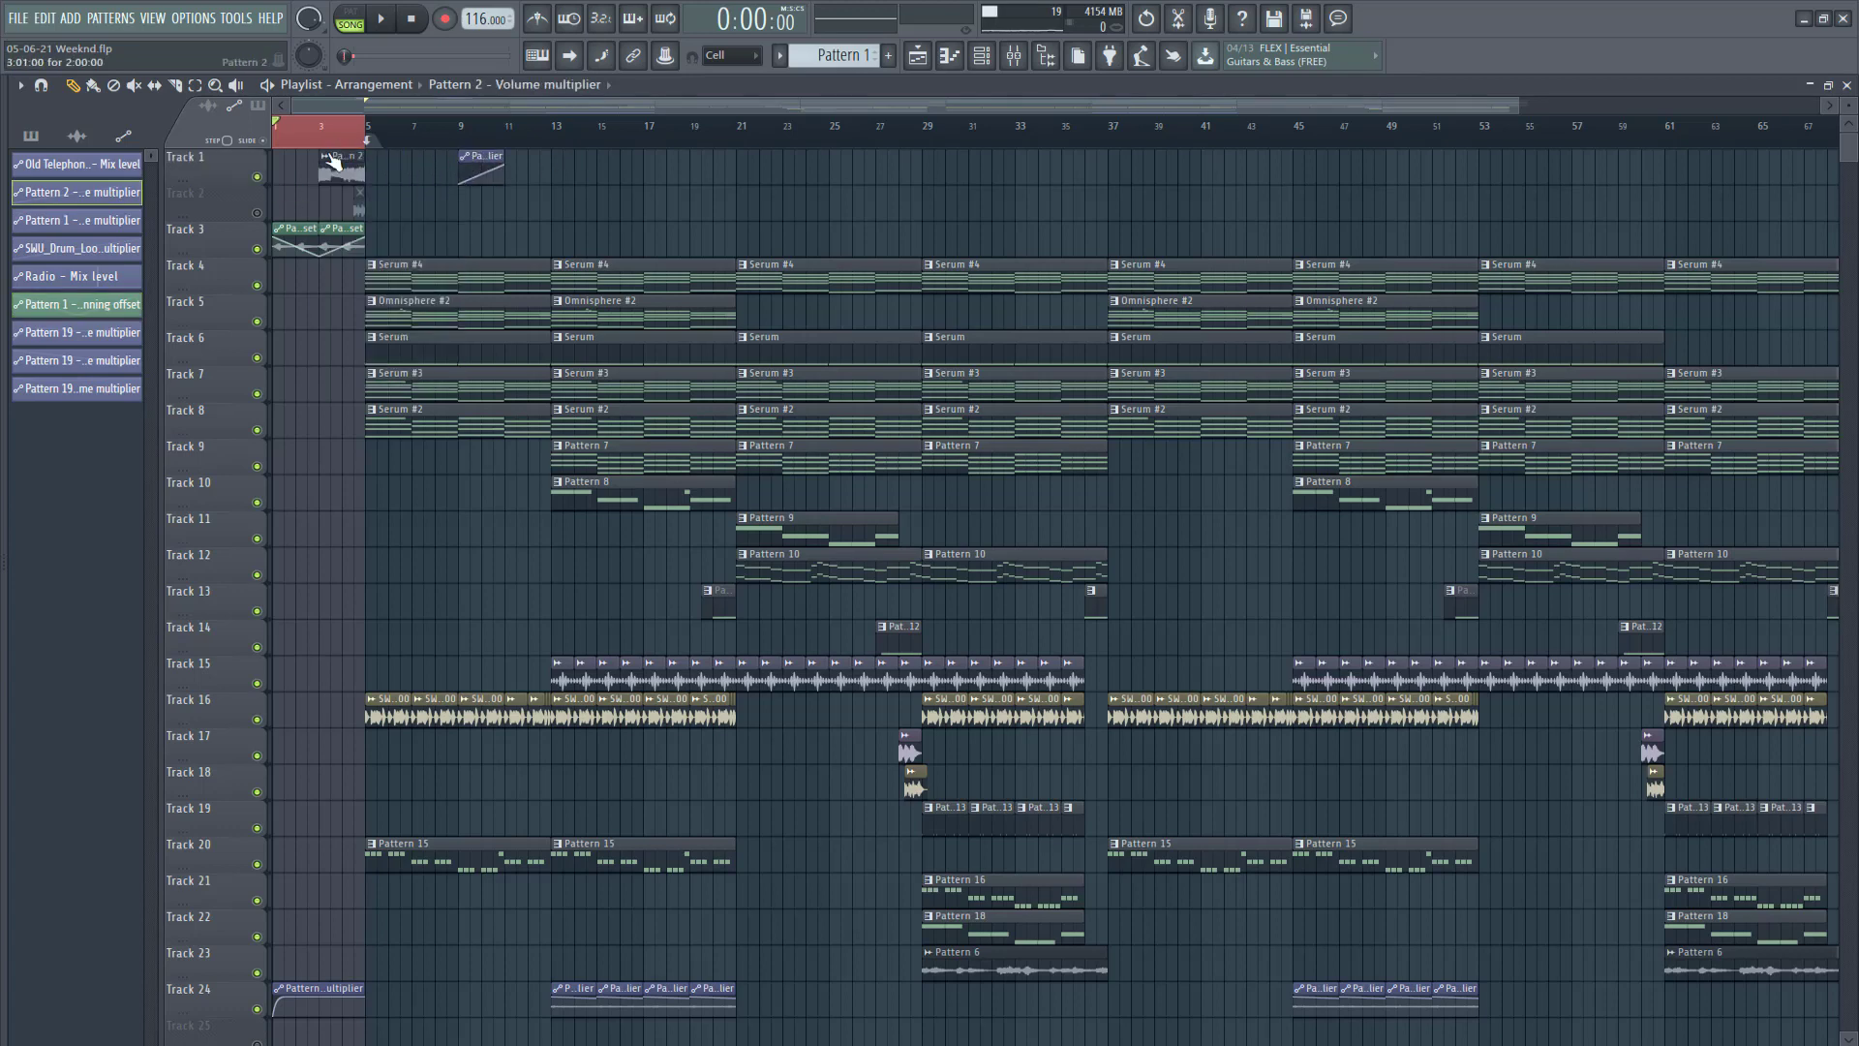
left_click(323, 153)
left_click(353, 188)
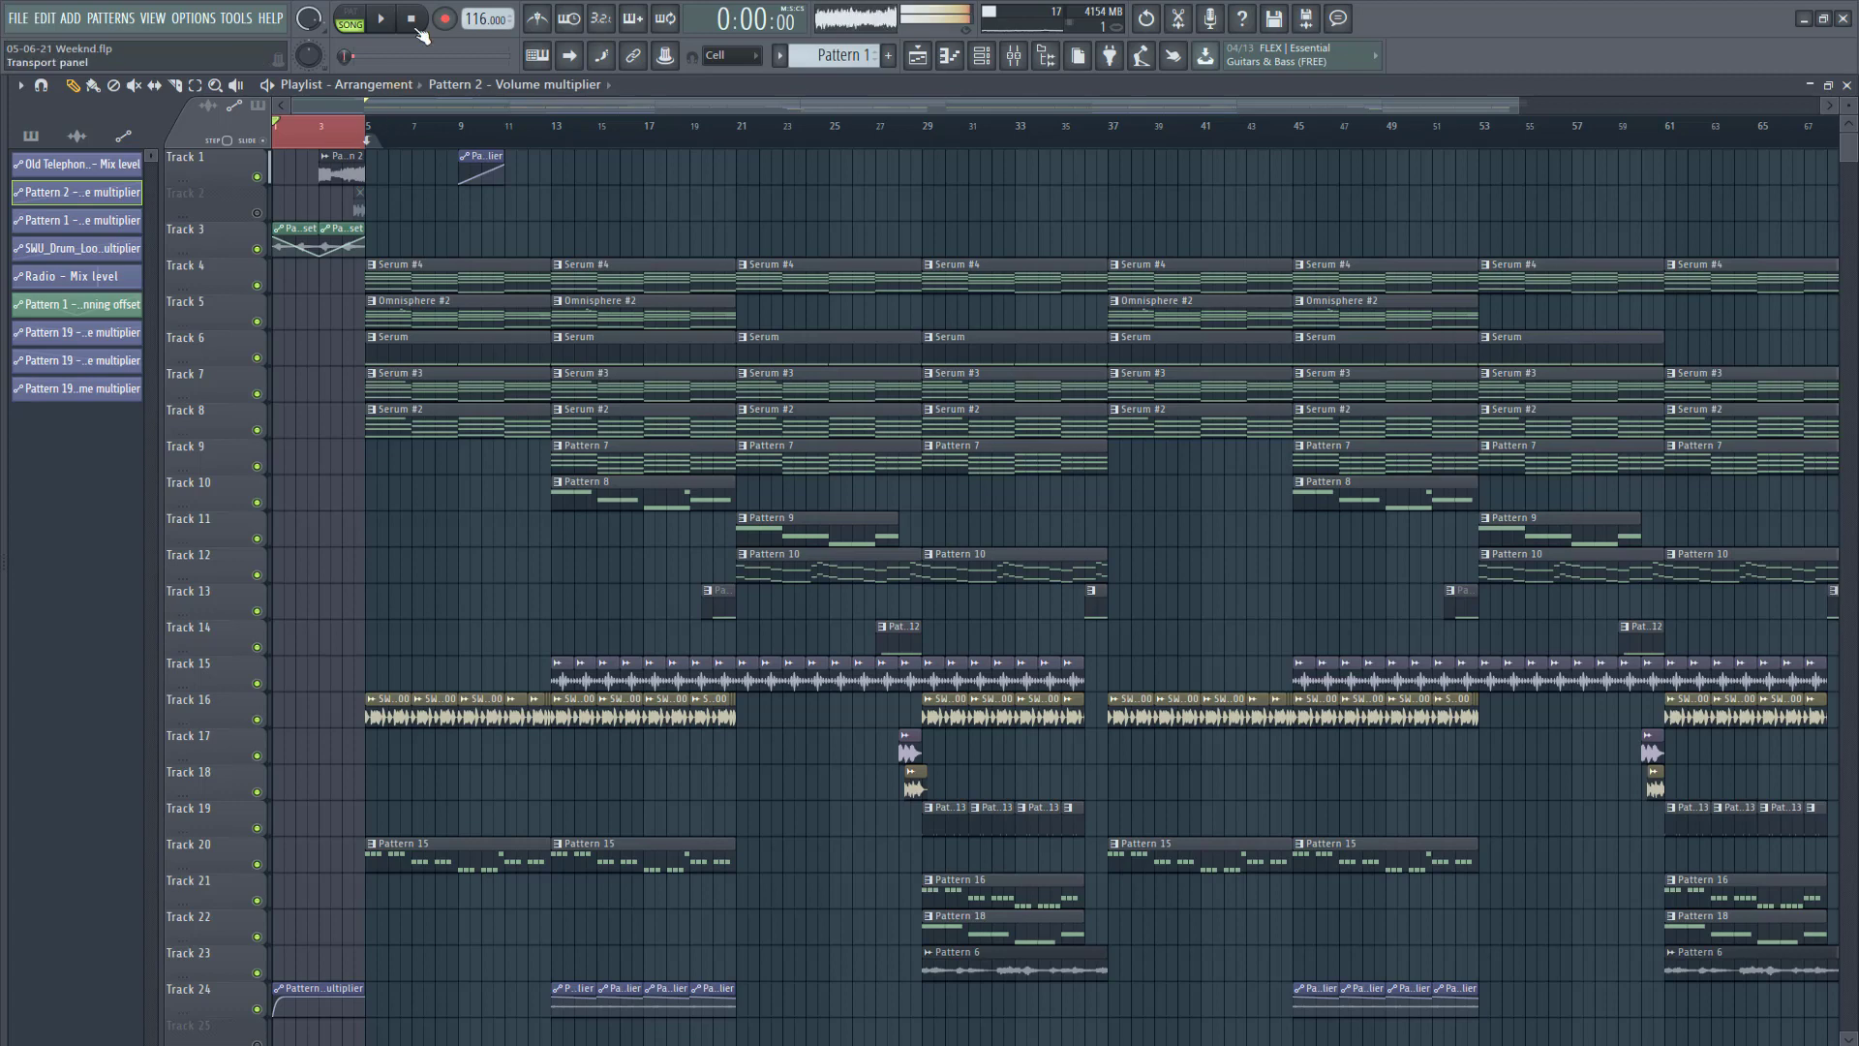
Step: Open the Pattern 2 audio clip's channel settings and turn Reverse off and on again to compare the waveforms
double_click(328, 178)
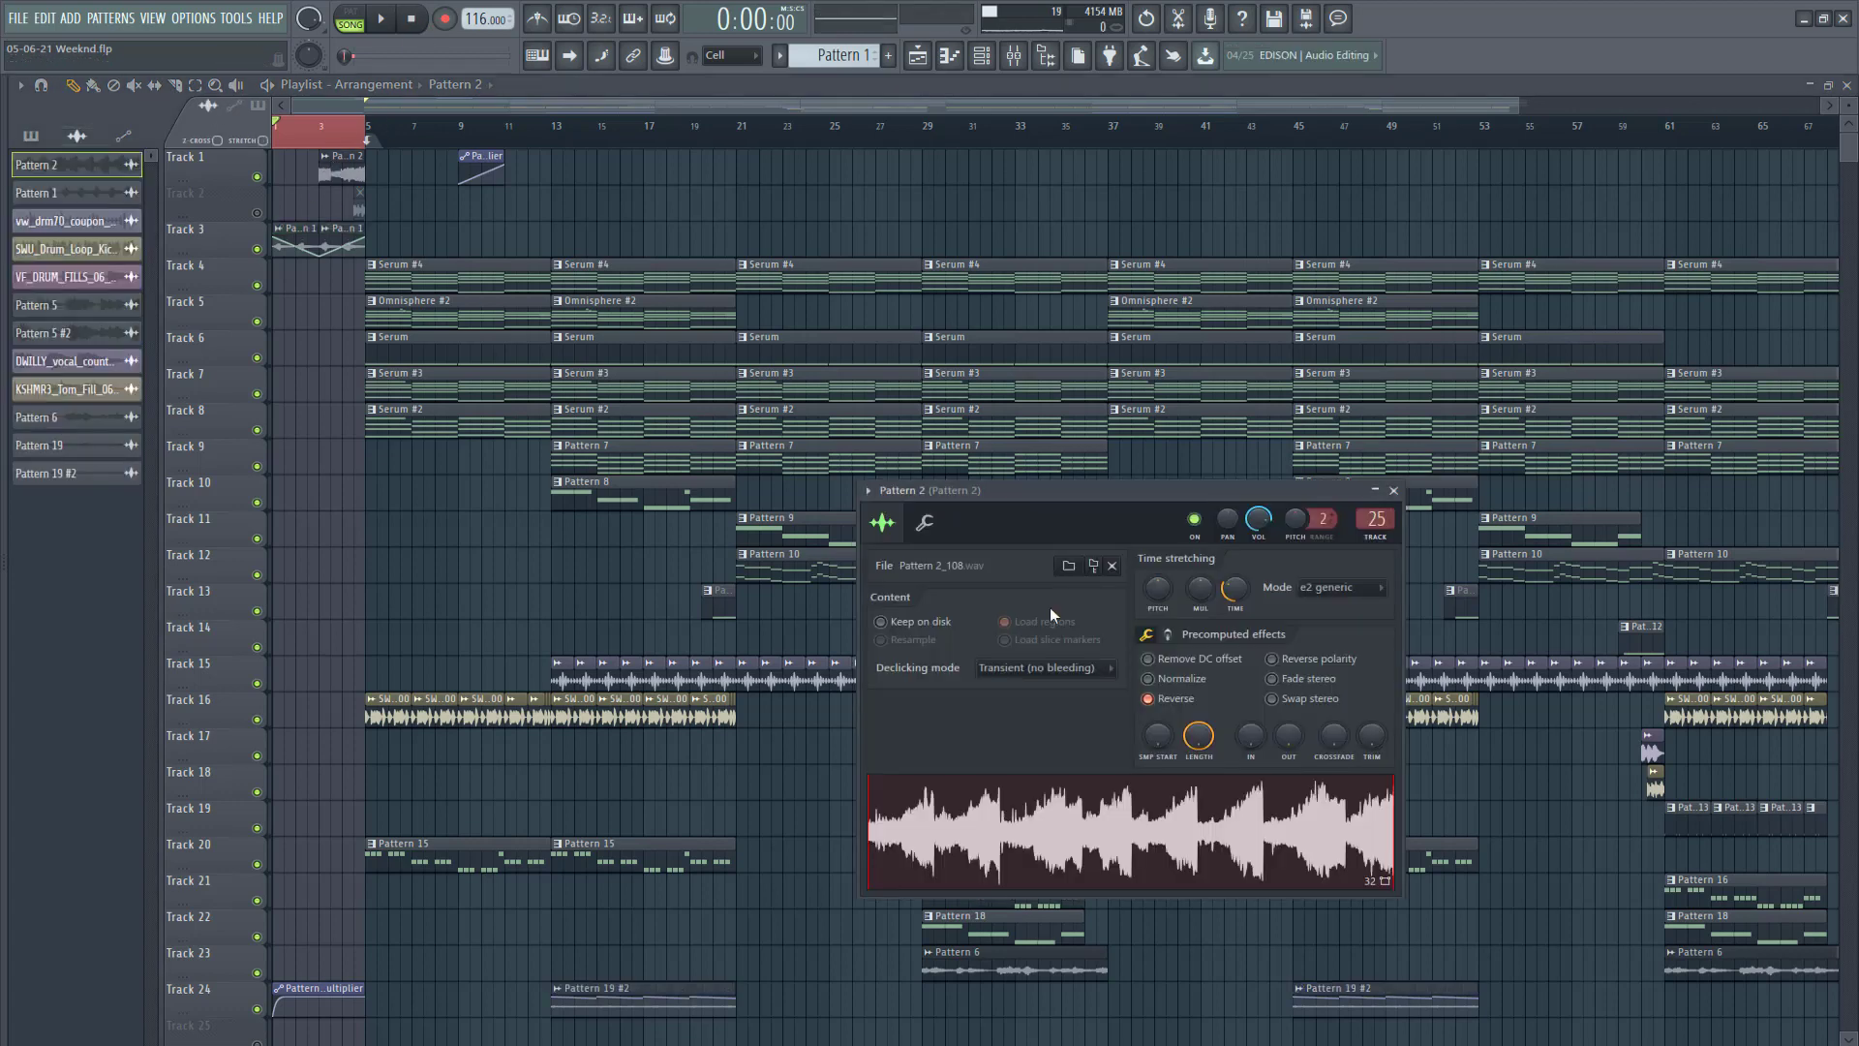
left_click(1146, 698)
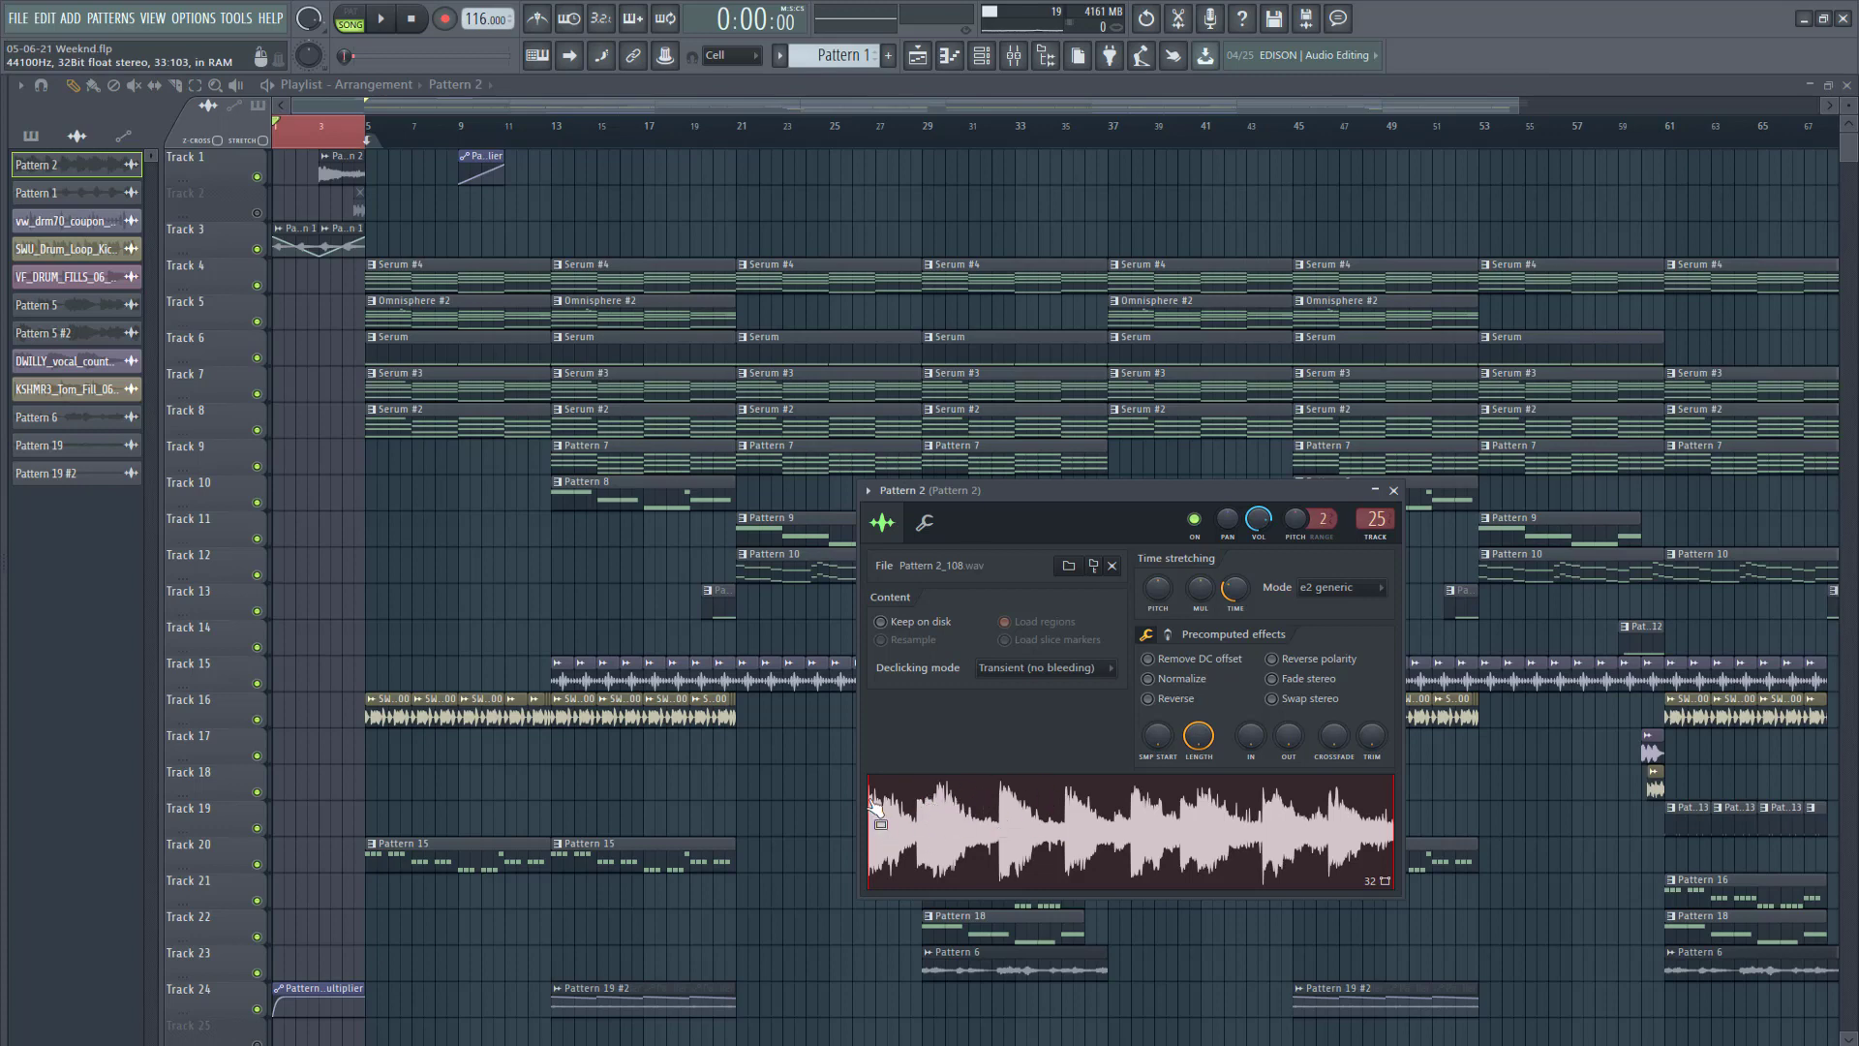
left_click(1161, 704)
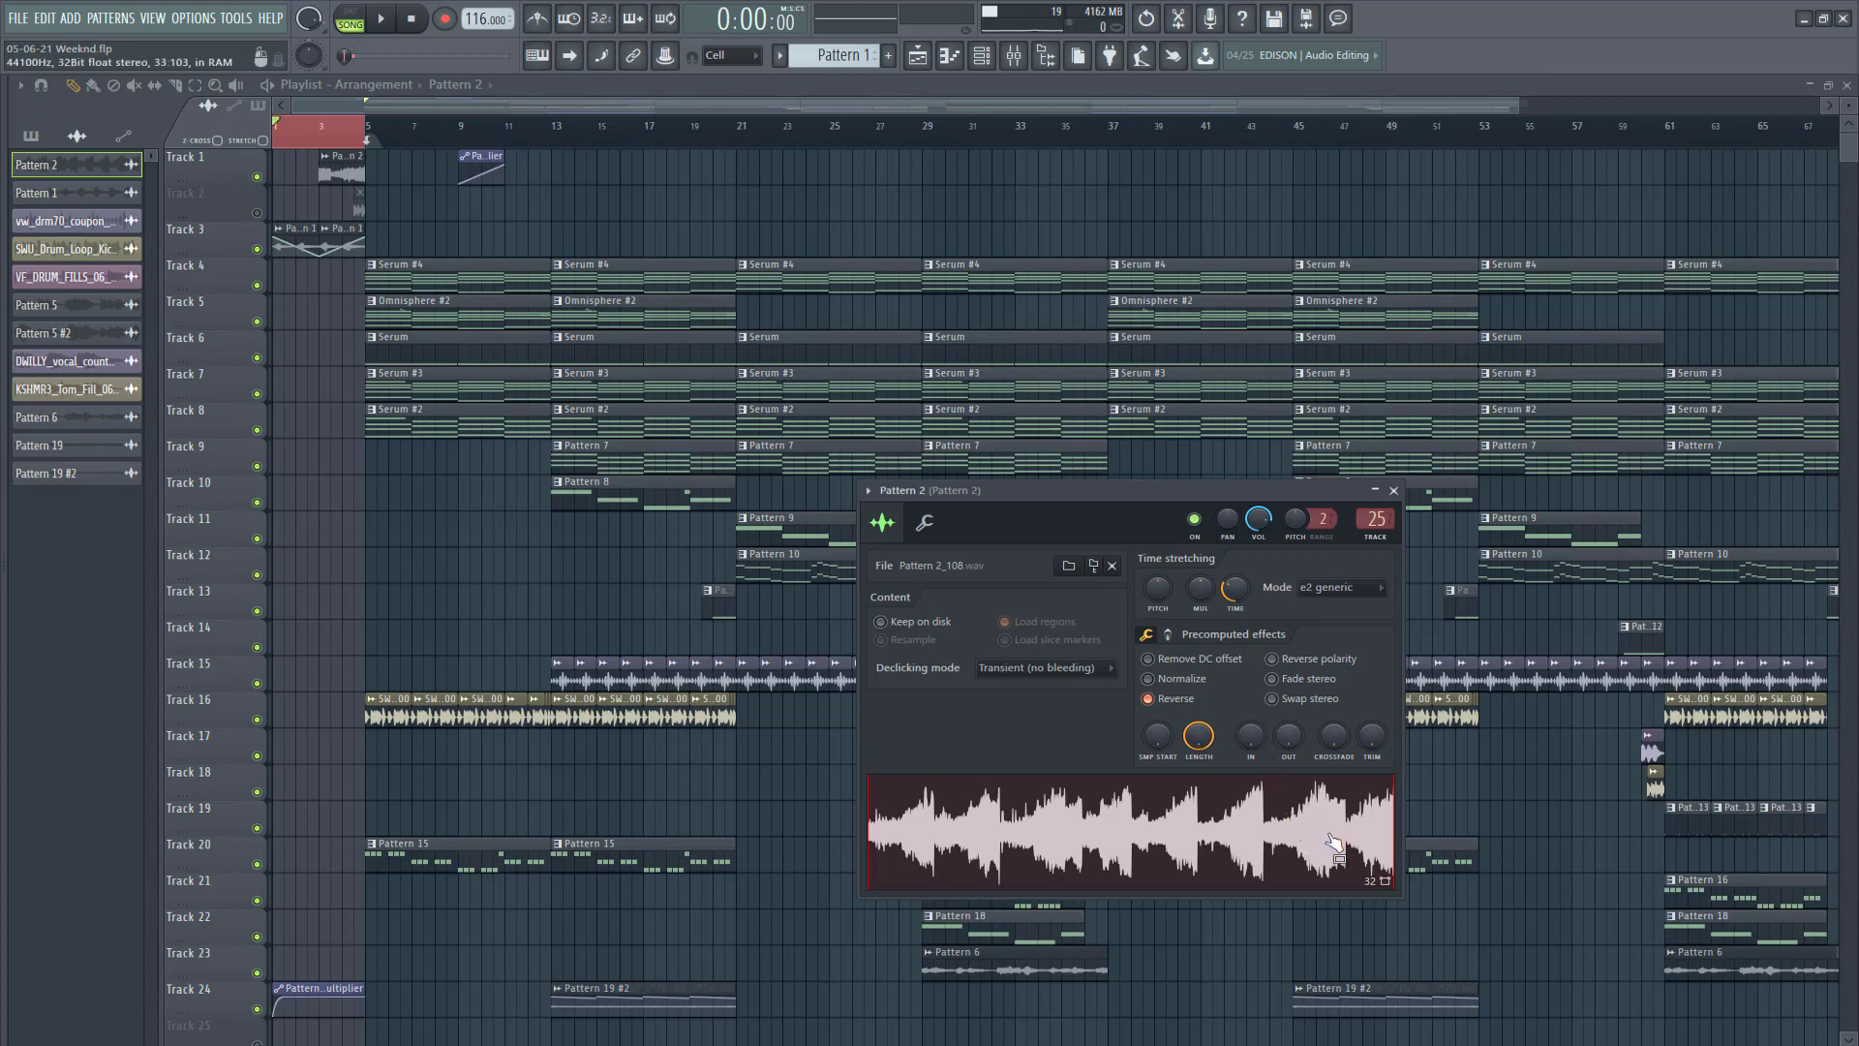
right_click(584, 597)
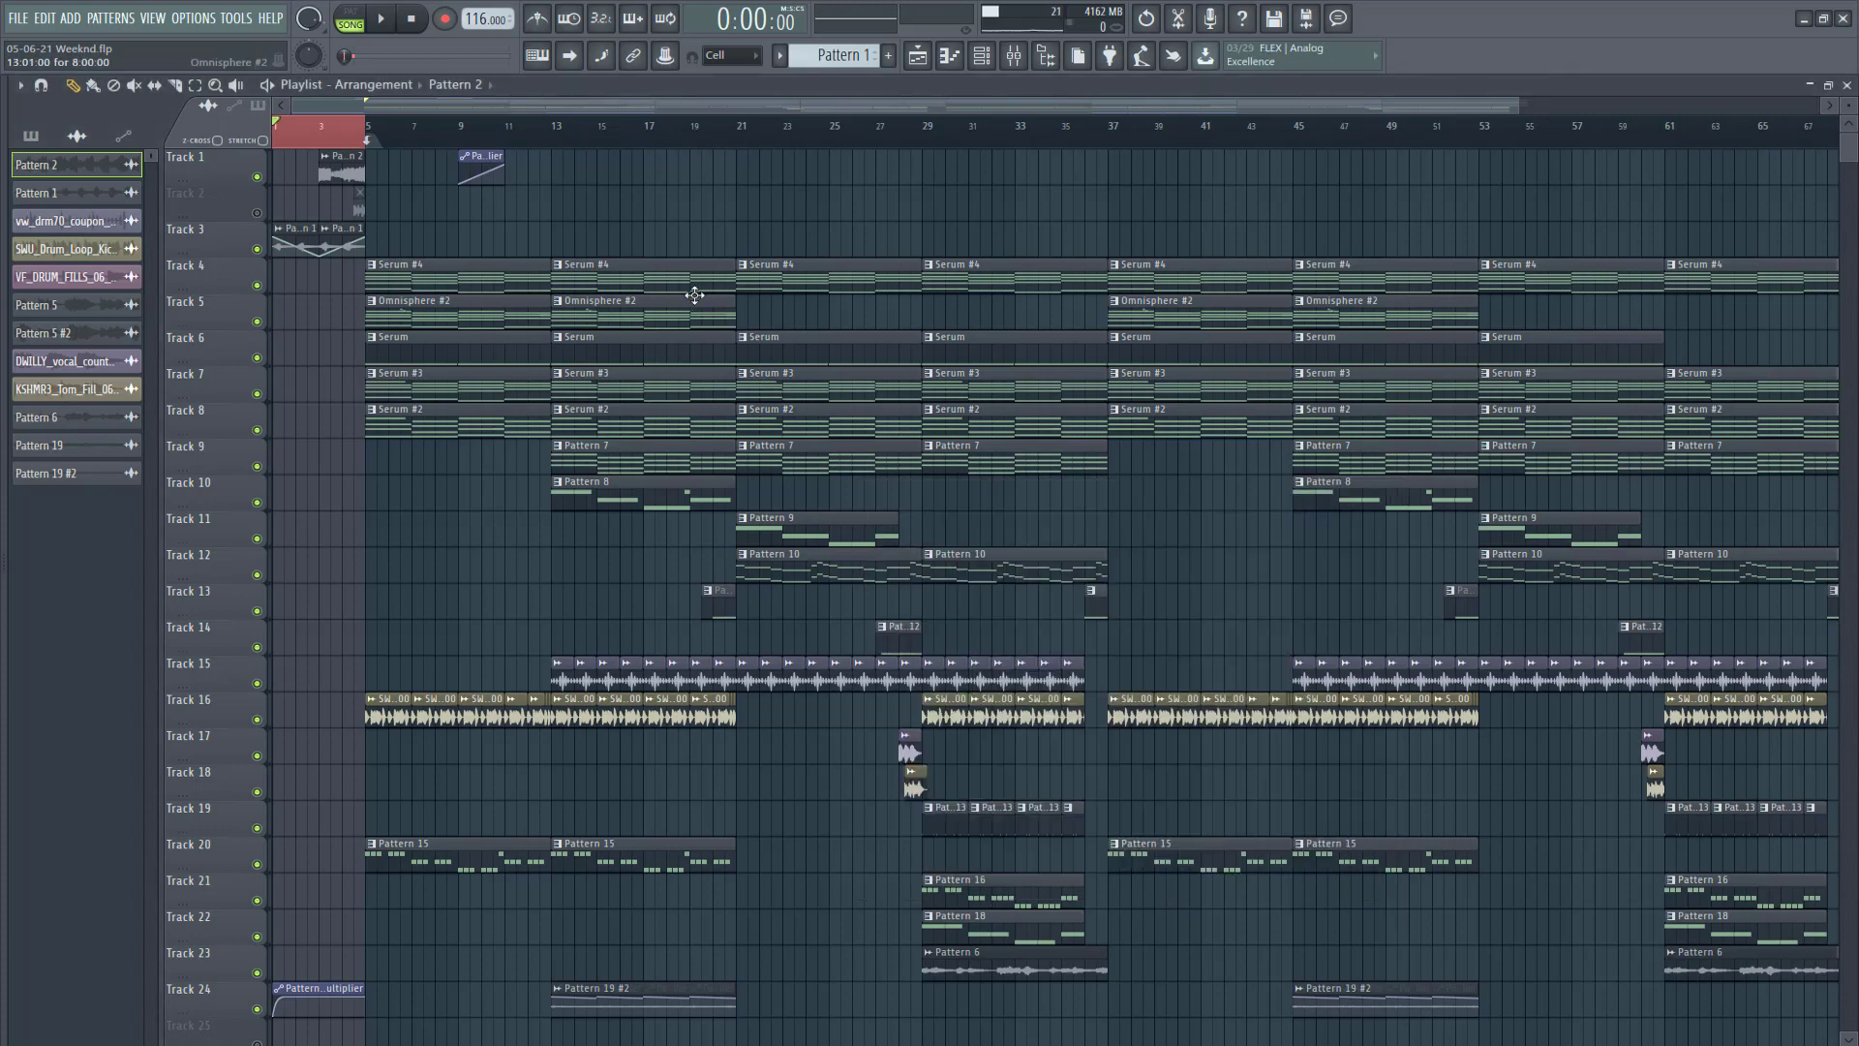
Step: Move the Pattern 2 volume automation clip back to bar 3 on Track 1 and play the intro past bar 5
left_click_drag(722, 250, 726, 494)
left_click(414, 224, "ctrl")
left_click_drag(479, 150, 336, 147)
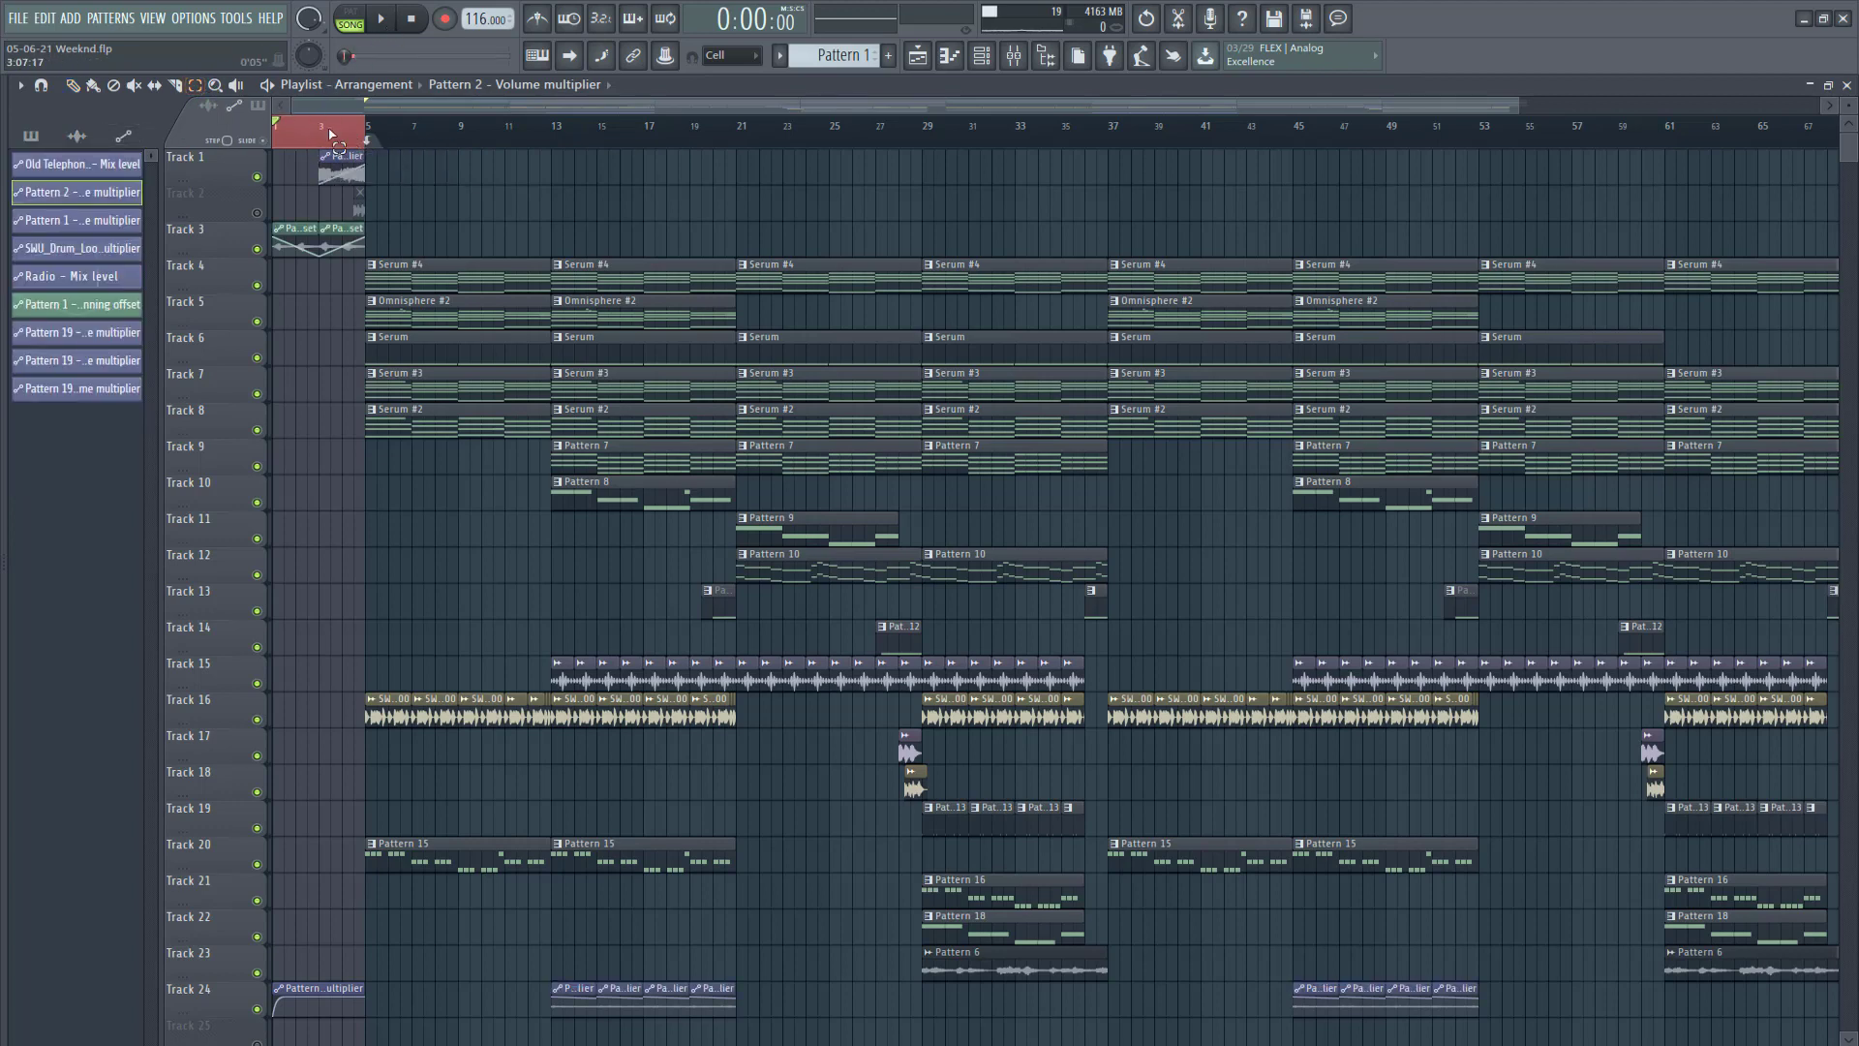
key("space")
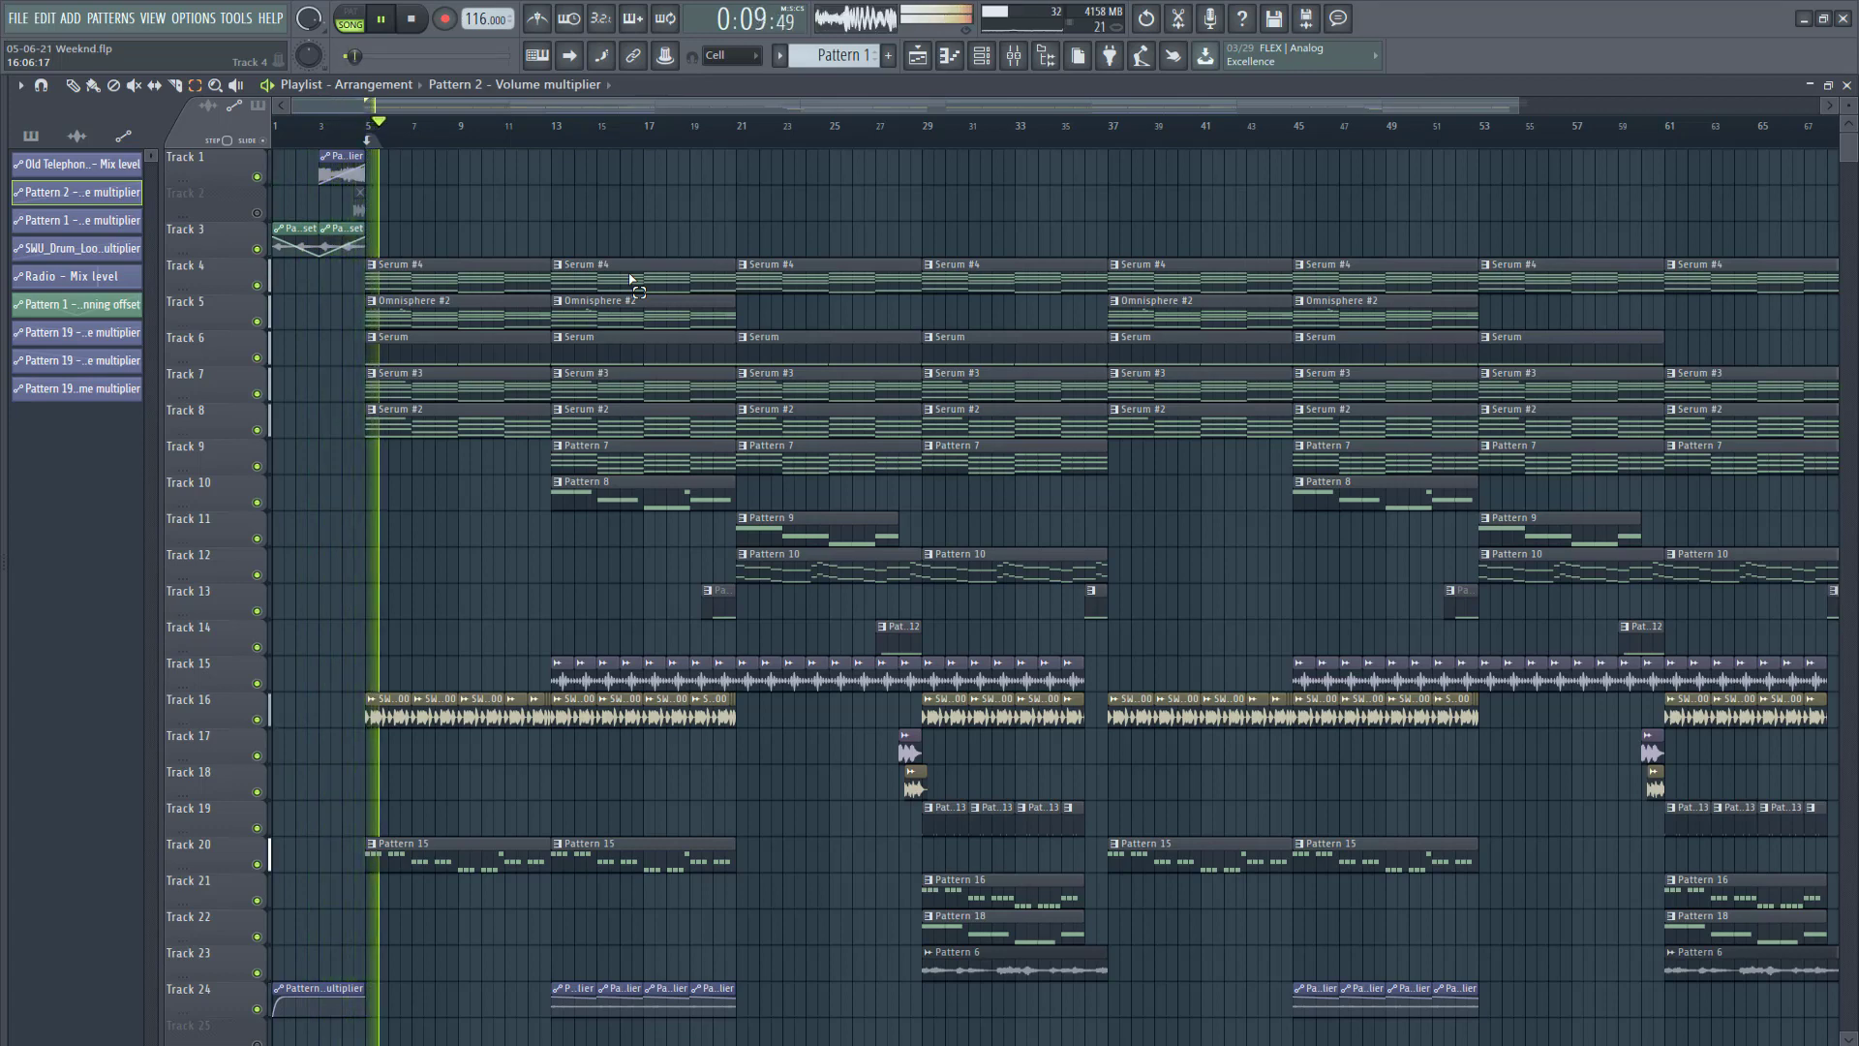
key("space")
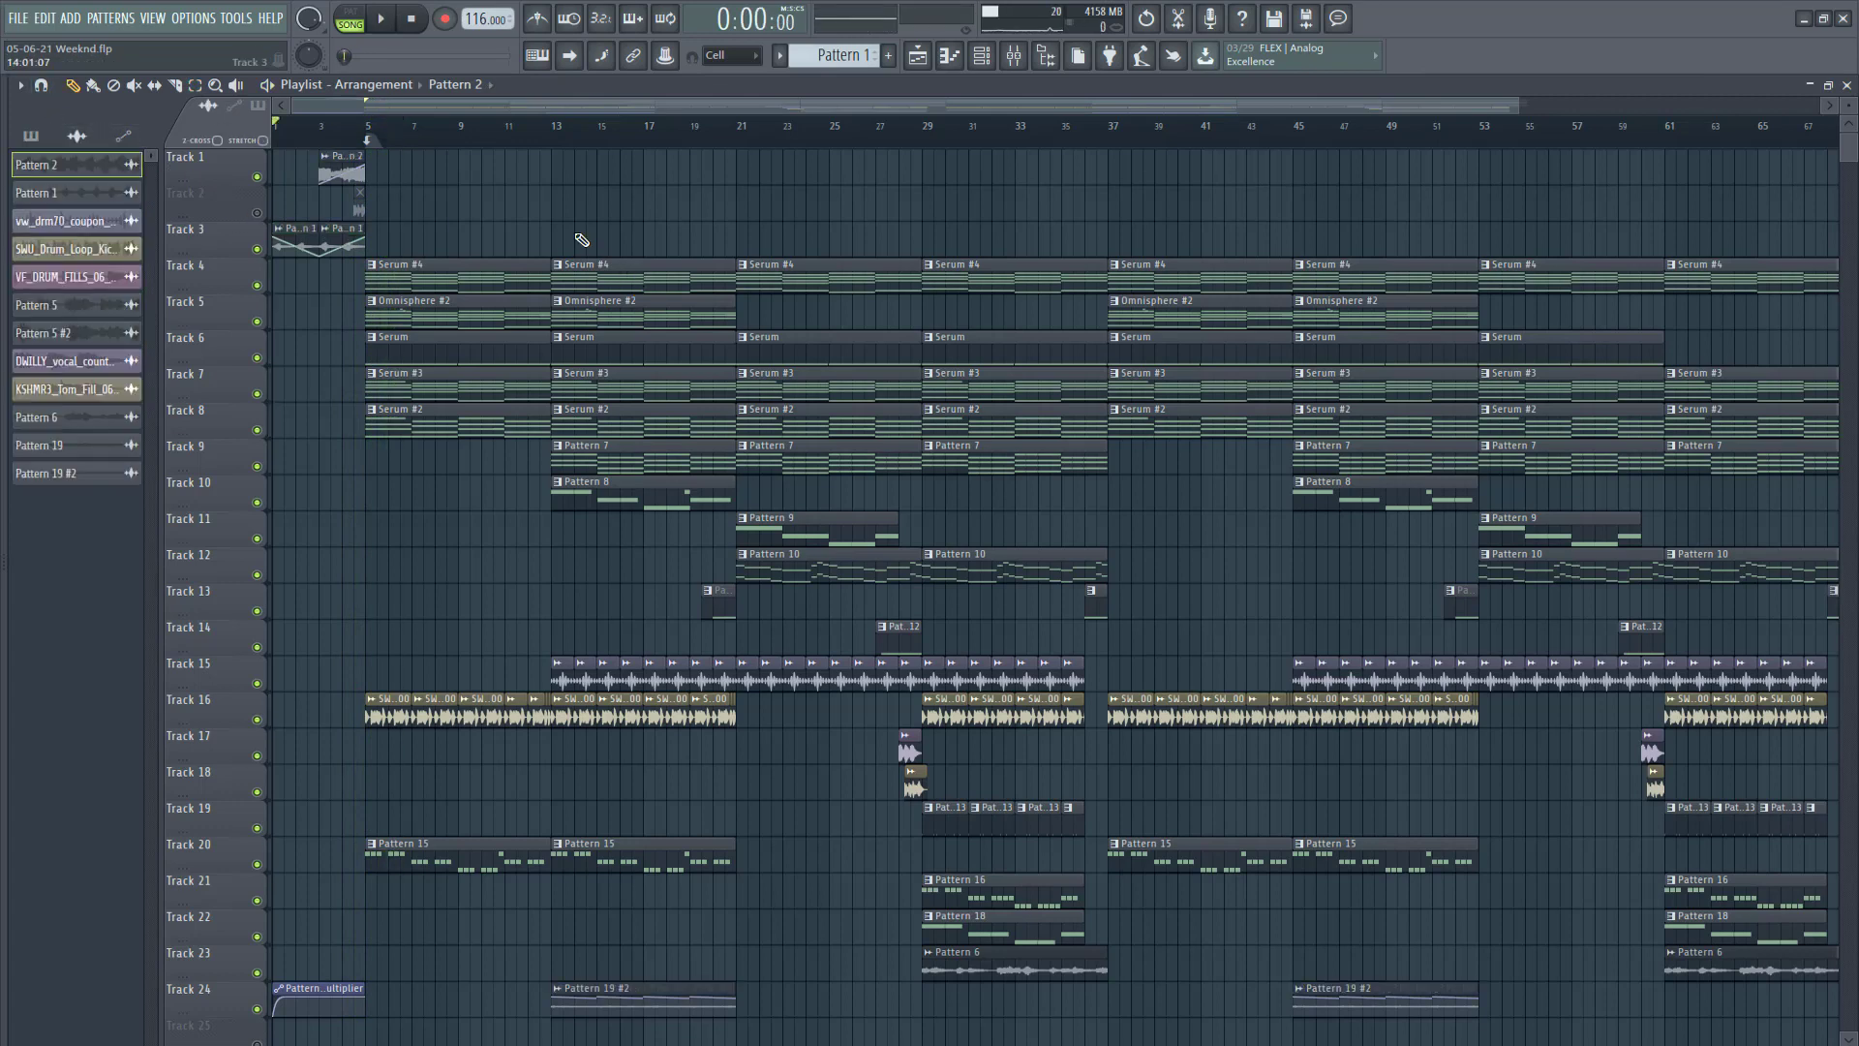
Step: Unmute Track 2, view its VF_DRUM_FILLS_06_121_Cm clip and play the song from the intro to about bar 7, and stop
left_click(257, 212)
double_click(358, 208)
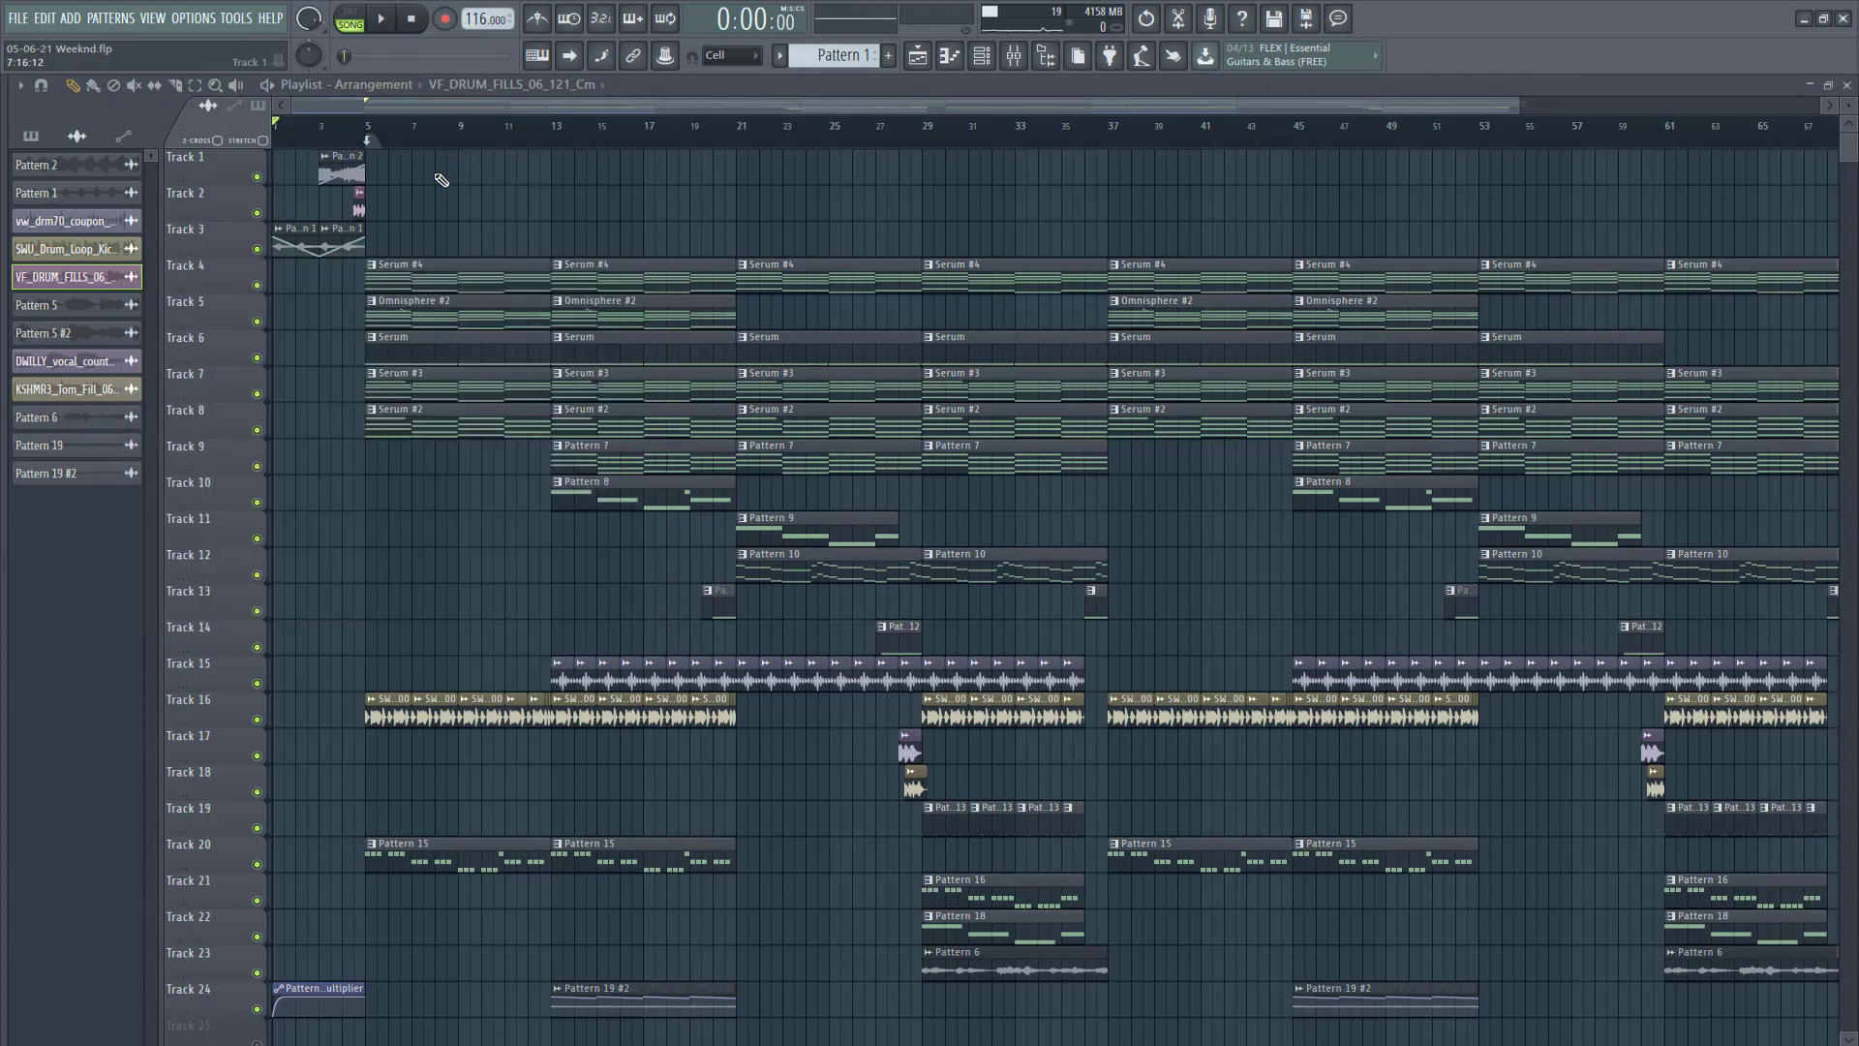
left_click(378, 92)
left_click(388, 19)
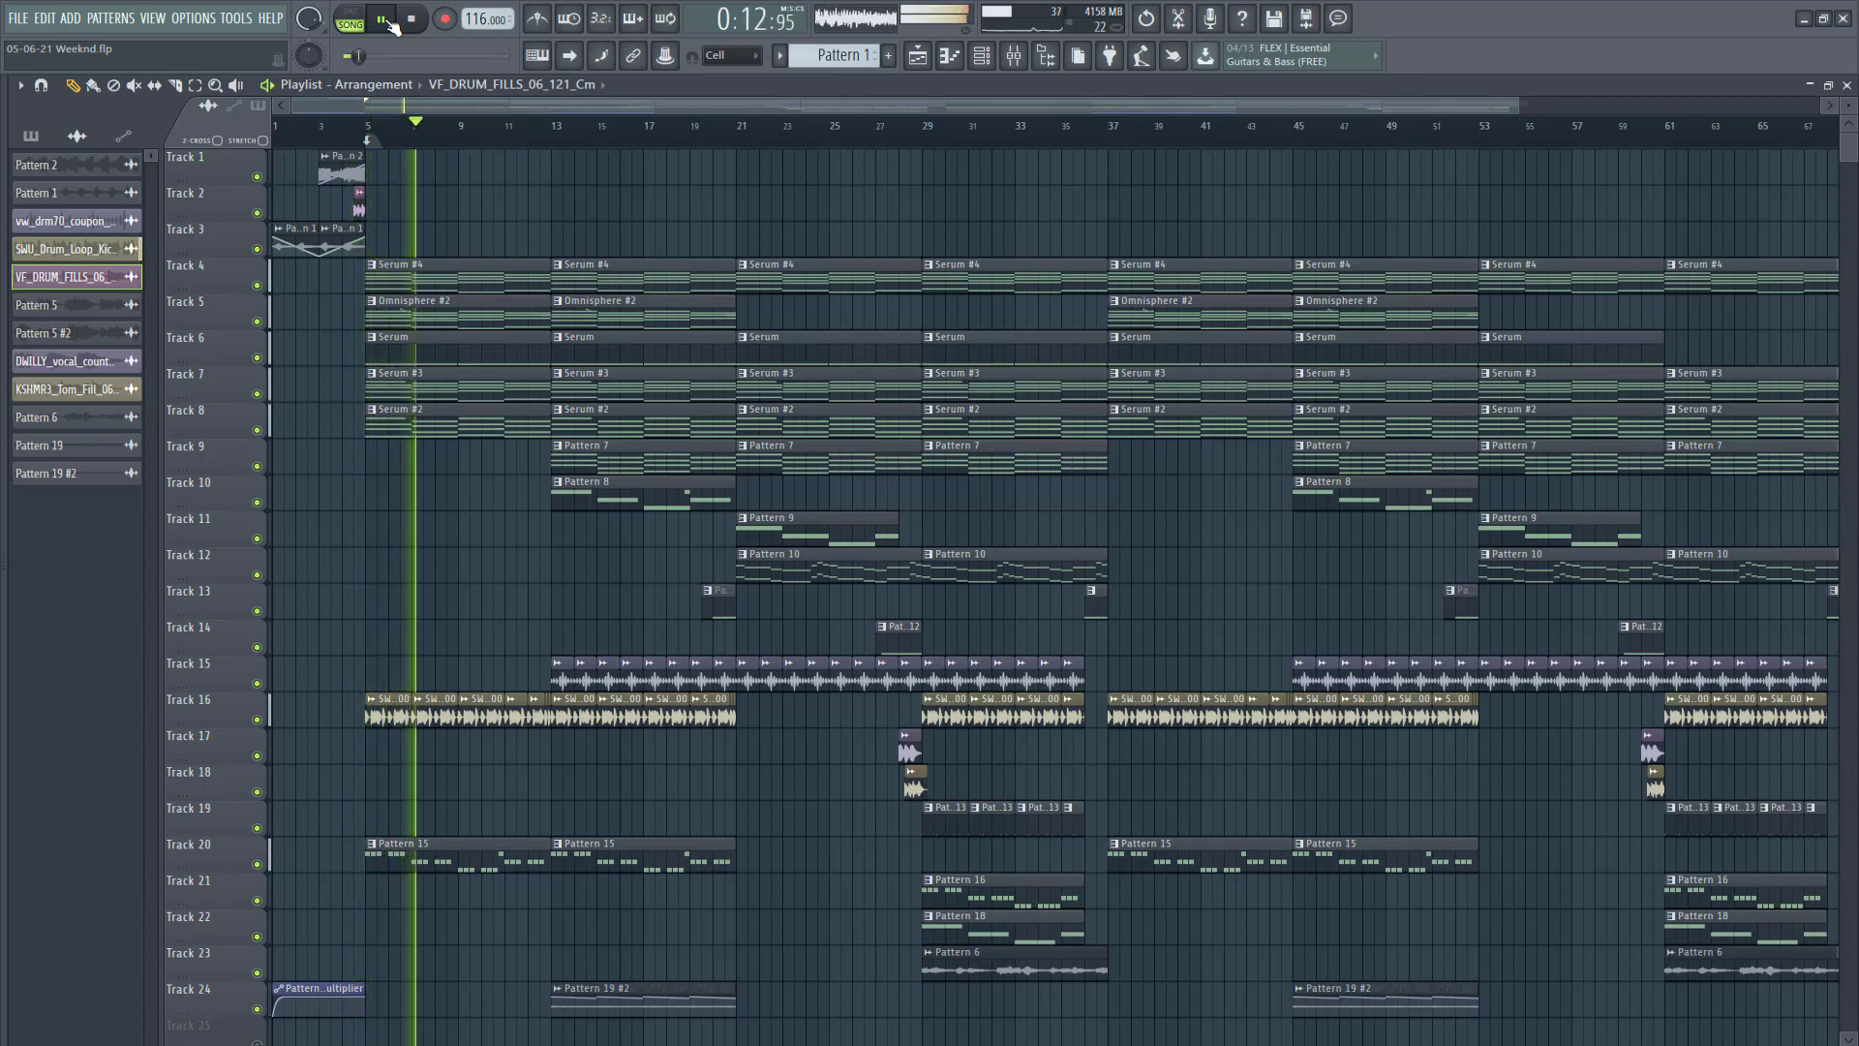
key("space")
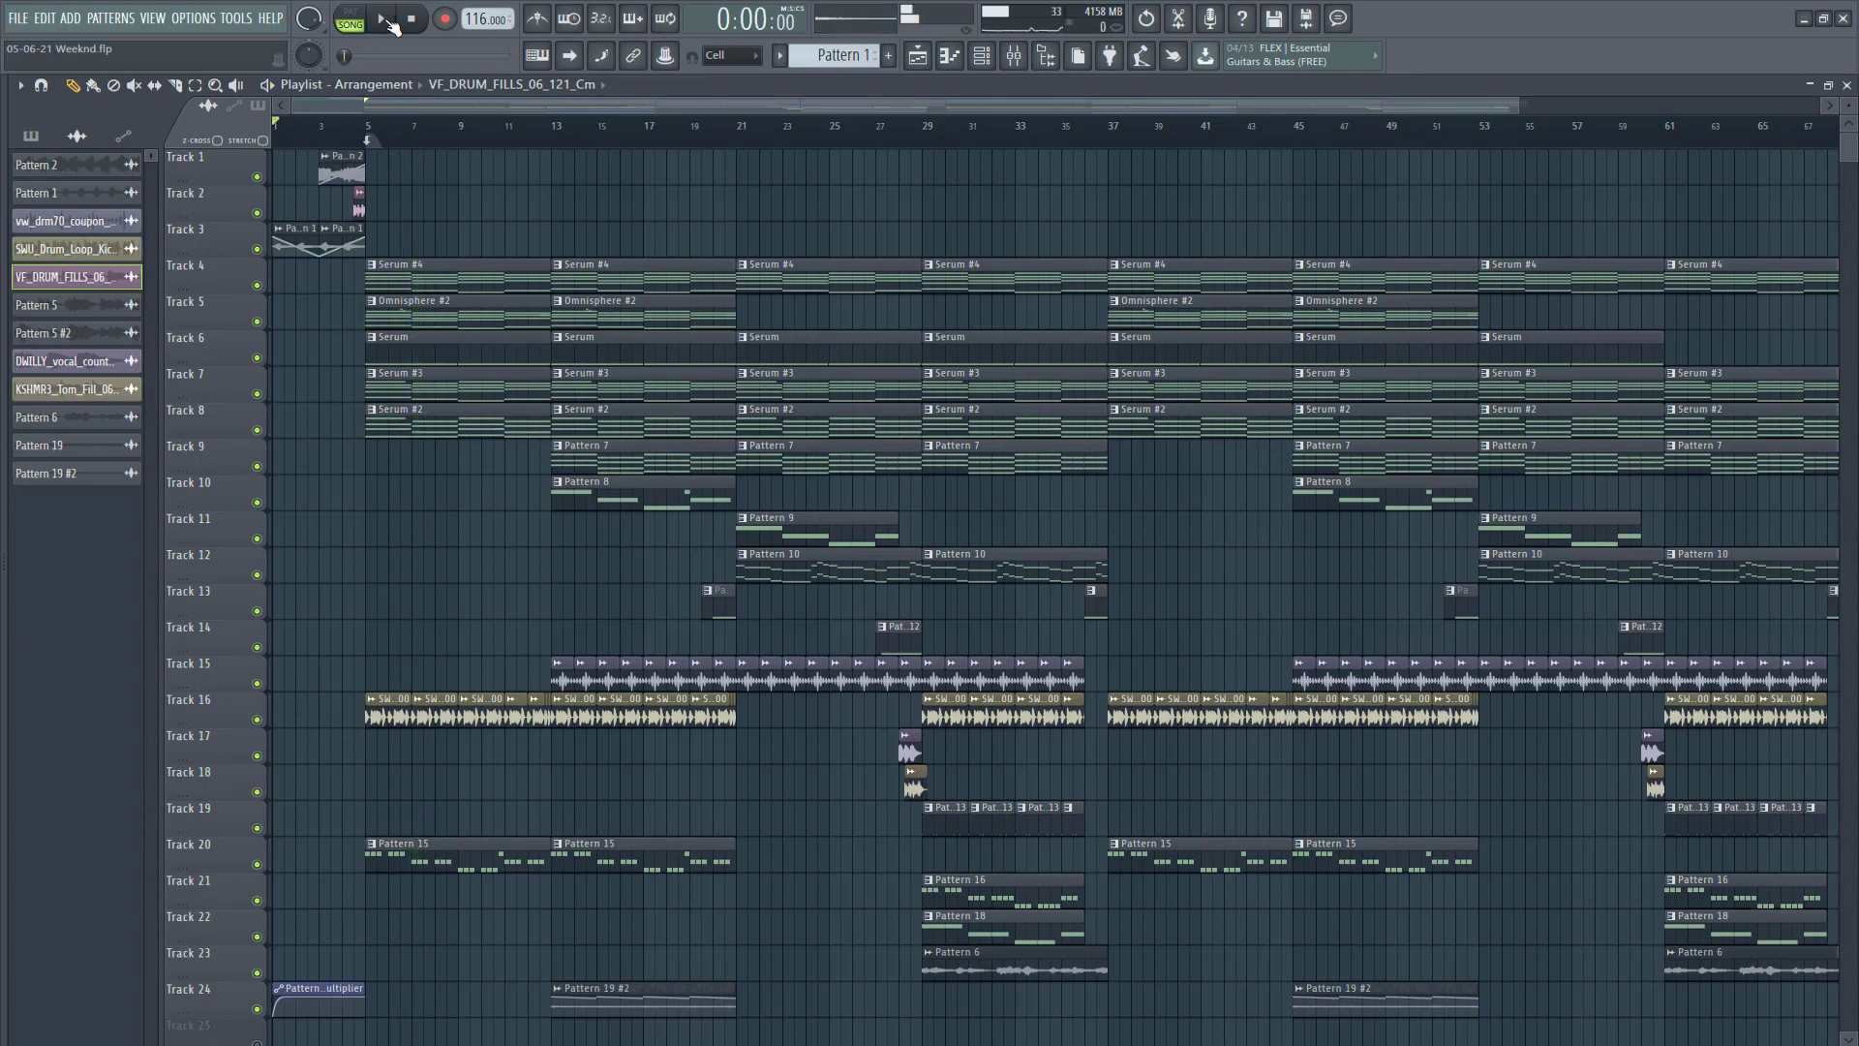